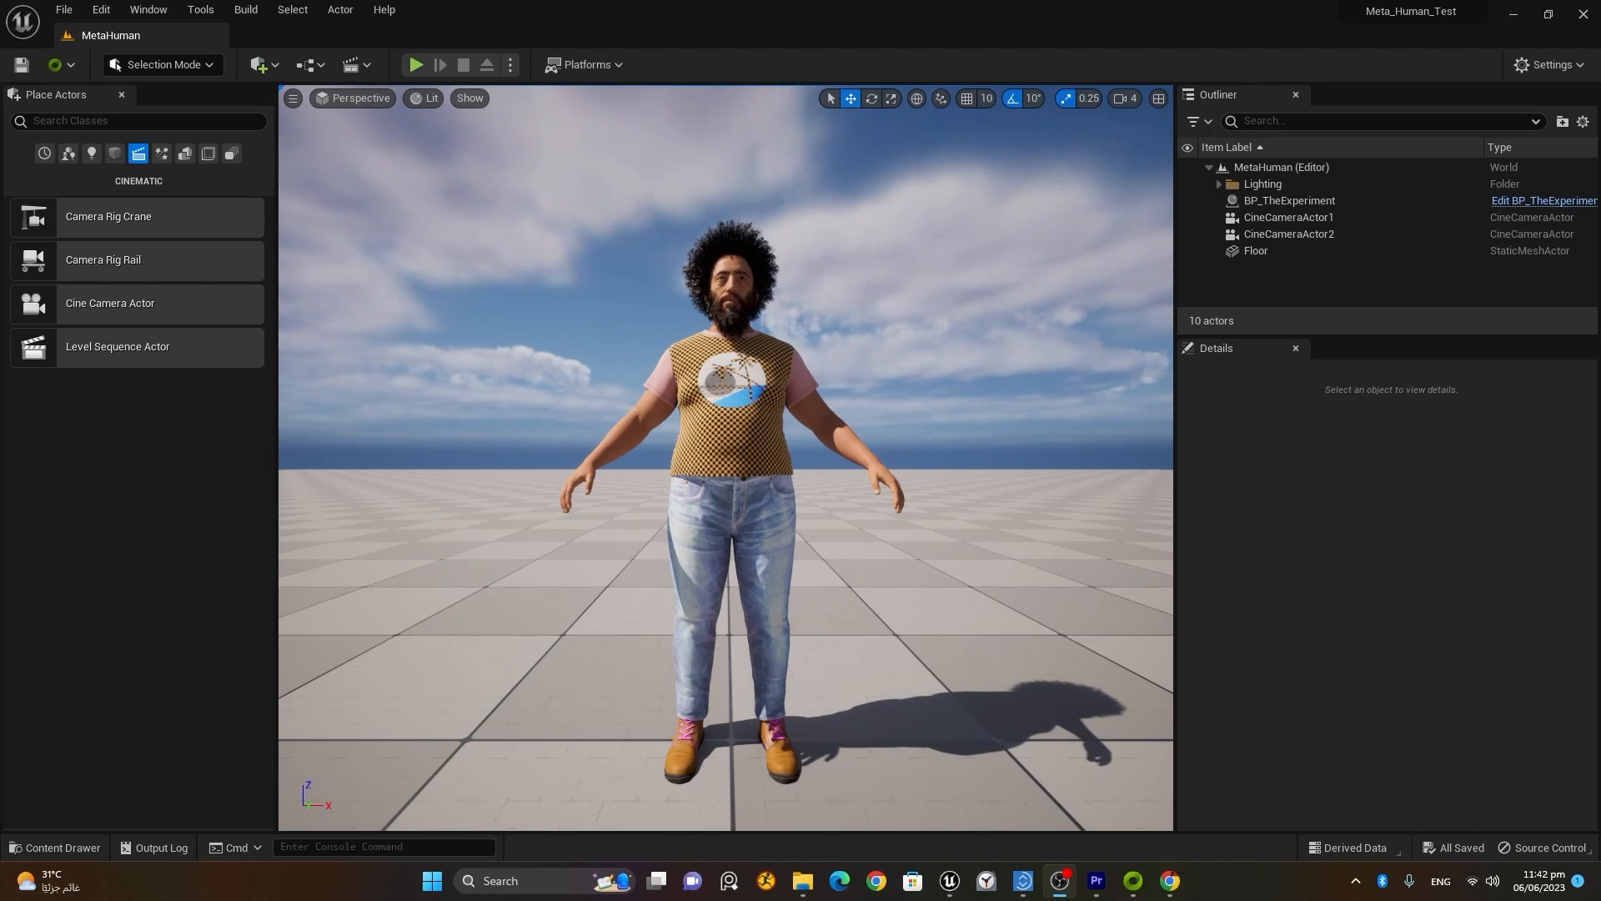
Step: Search the project's plugins for "omni" to check the NVIDIA Omniverse plugin, and close the plugin list
{"action": "left_click", "coordinate": [1550, 65]}
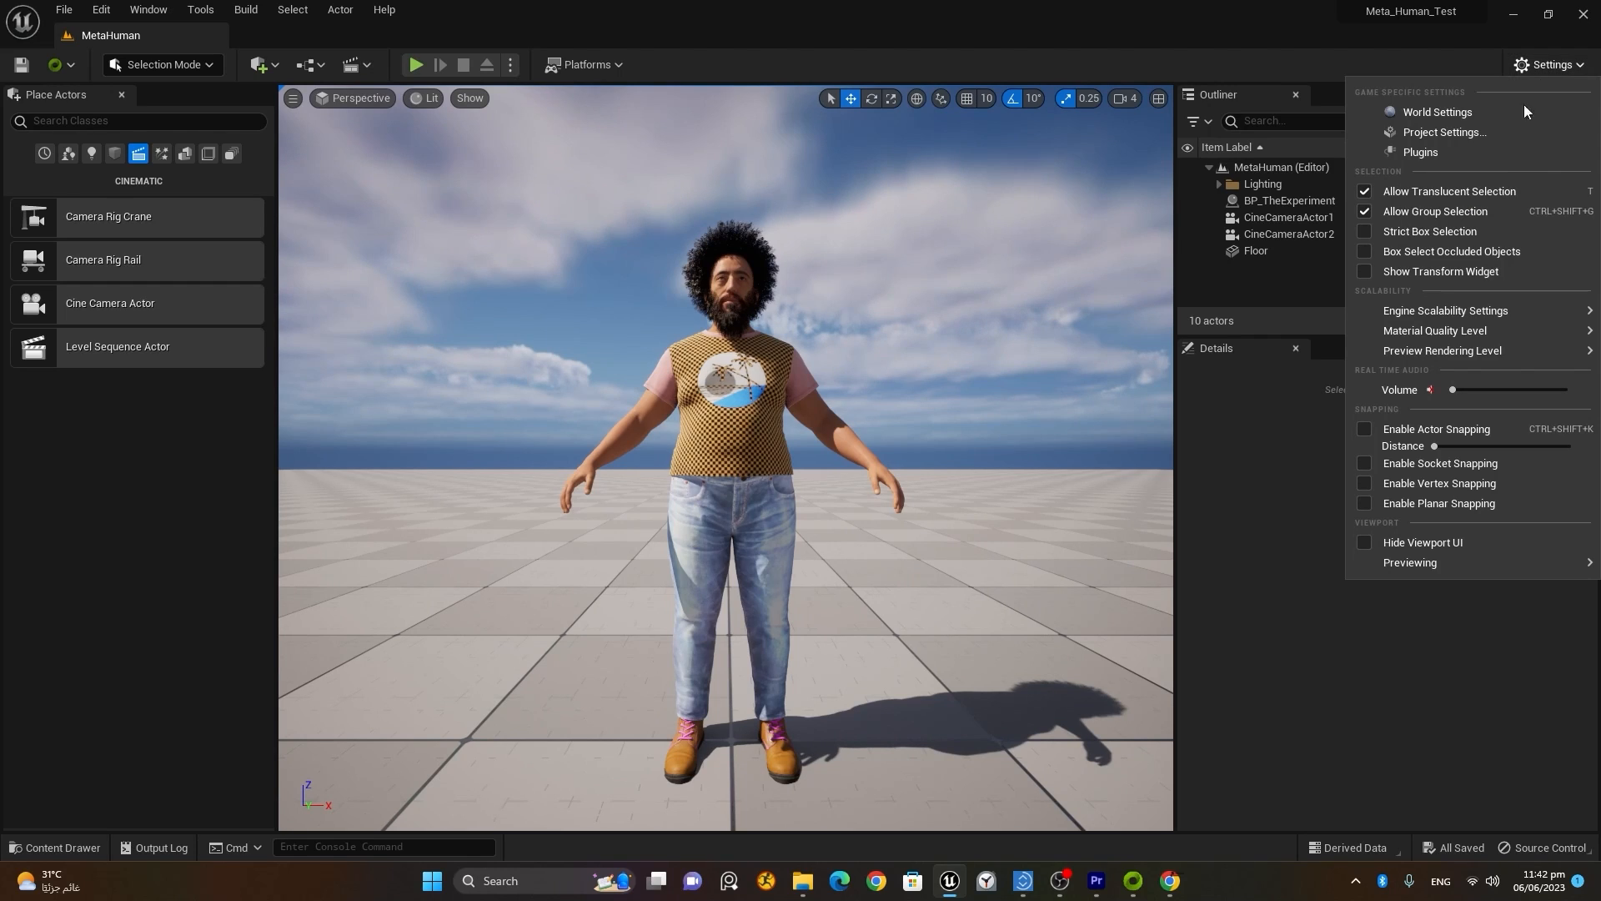
{"action": "left_click", "coordinate": [1488, 158]}
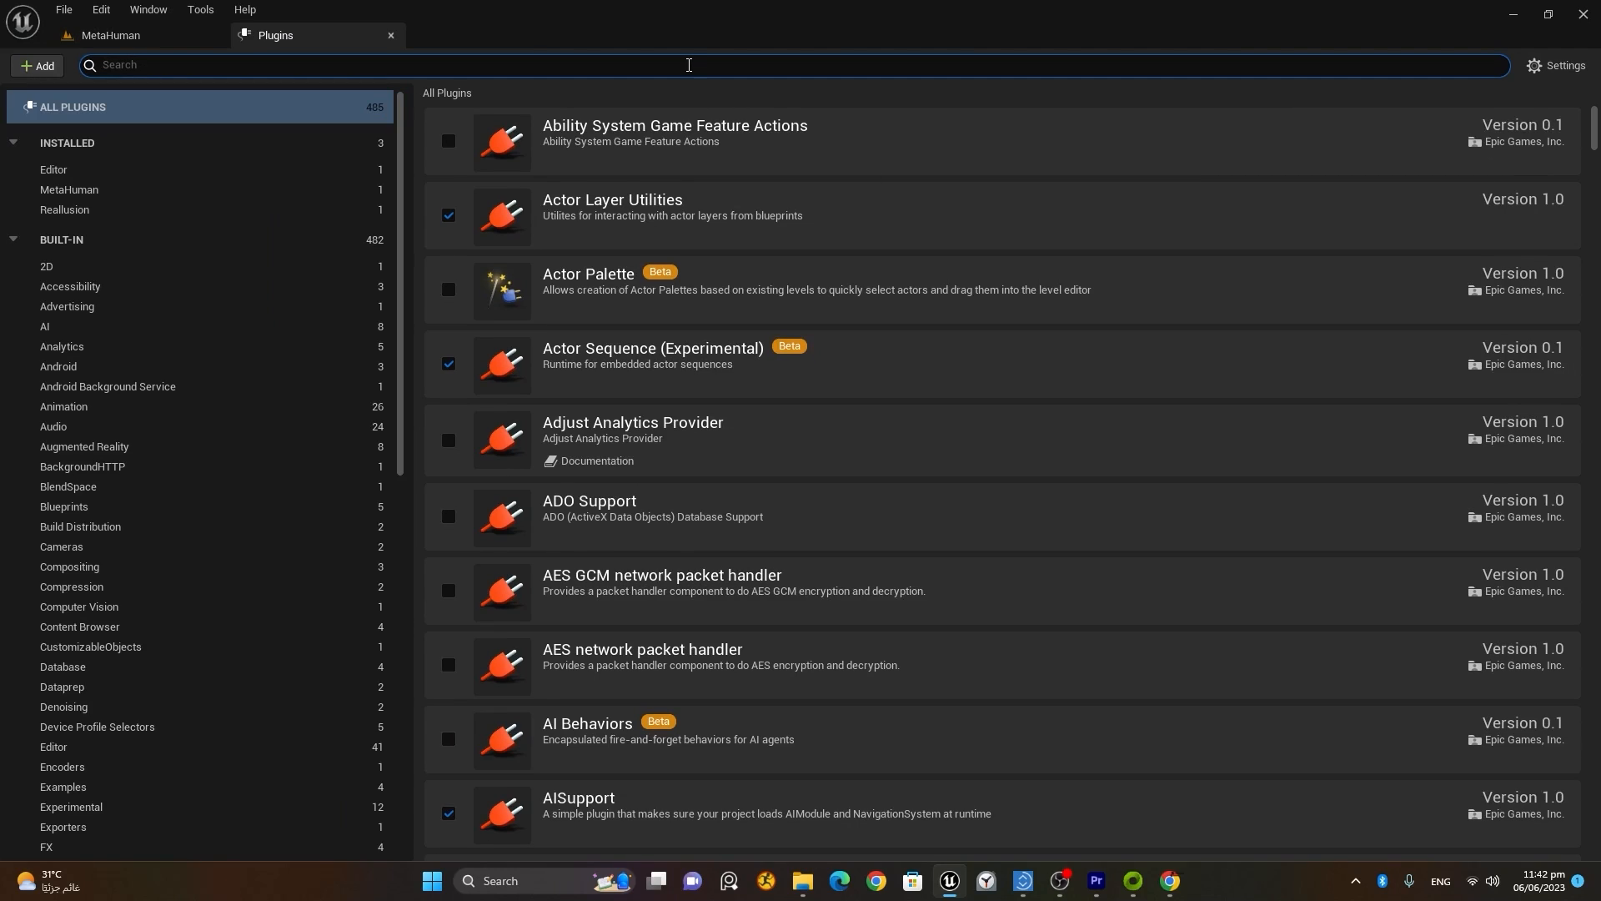
{"action": "type", "text": "omni"}
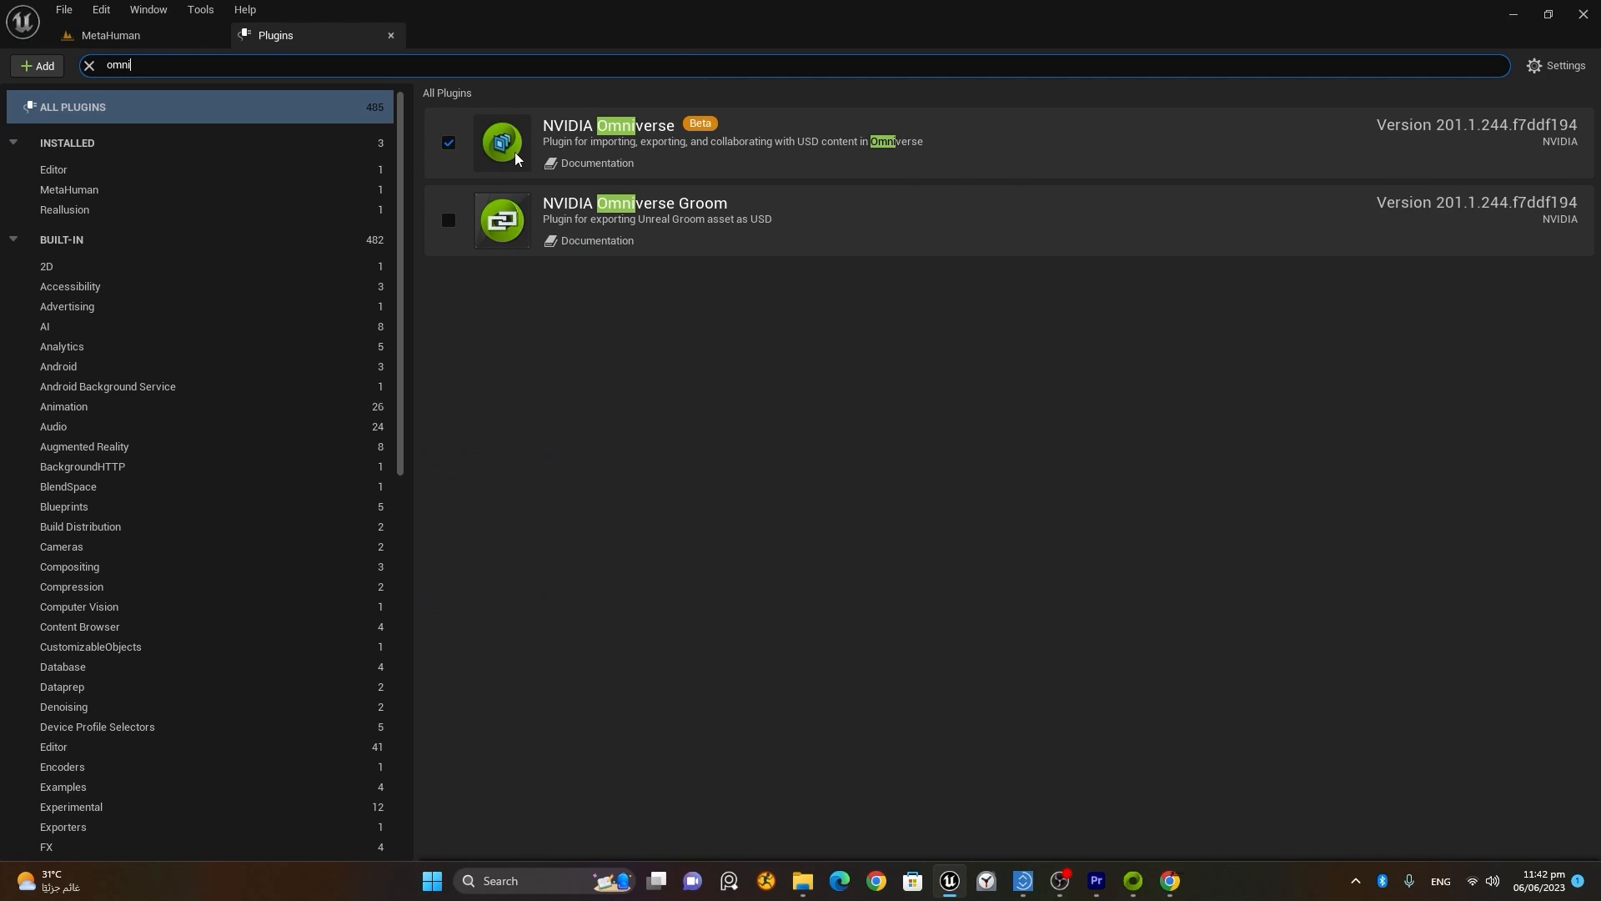
{"action": "left_click", "coordinate": [391, 37]}
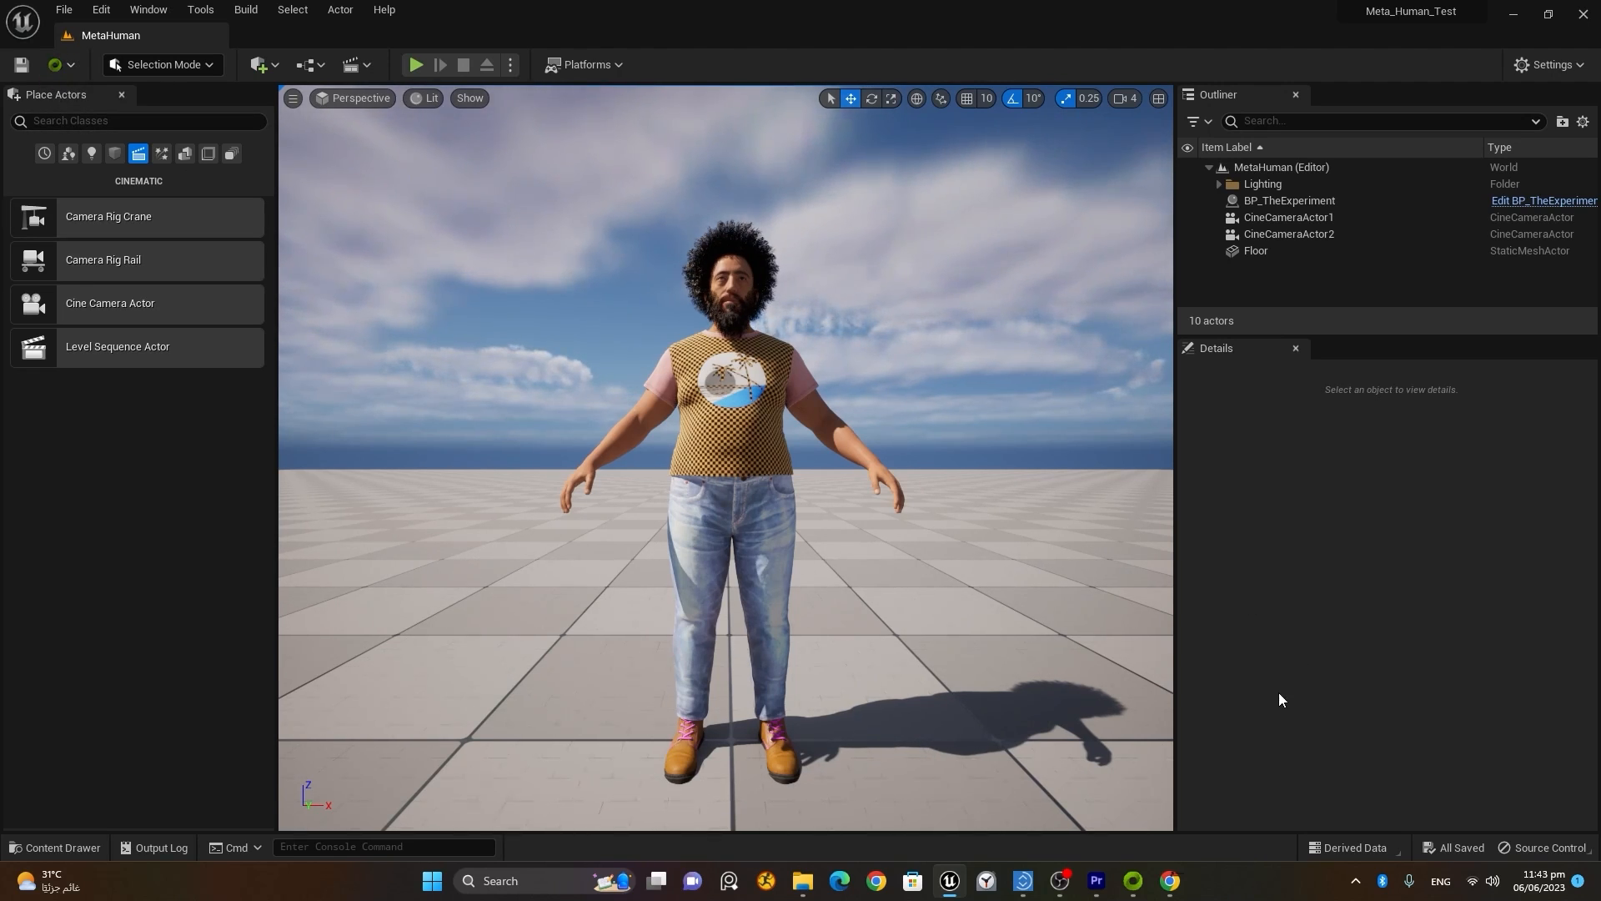
Step: Switch to NVIDIA Omniverse Launcher and view the UE 5.2 Connector page among the Exchange connectors
{"action": "left_click", "coordinate": [1133, 881]}
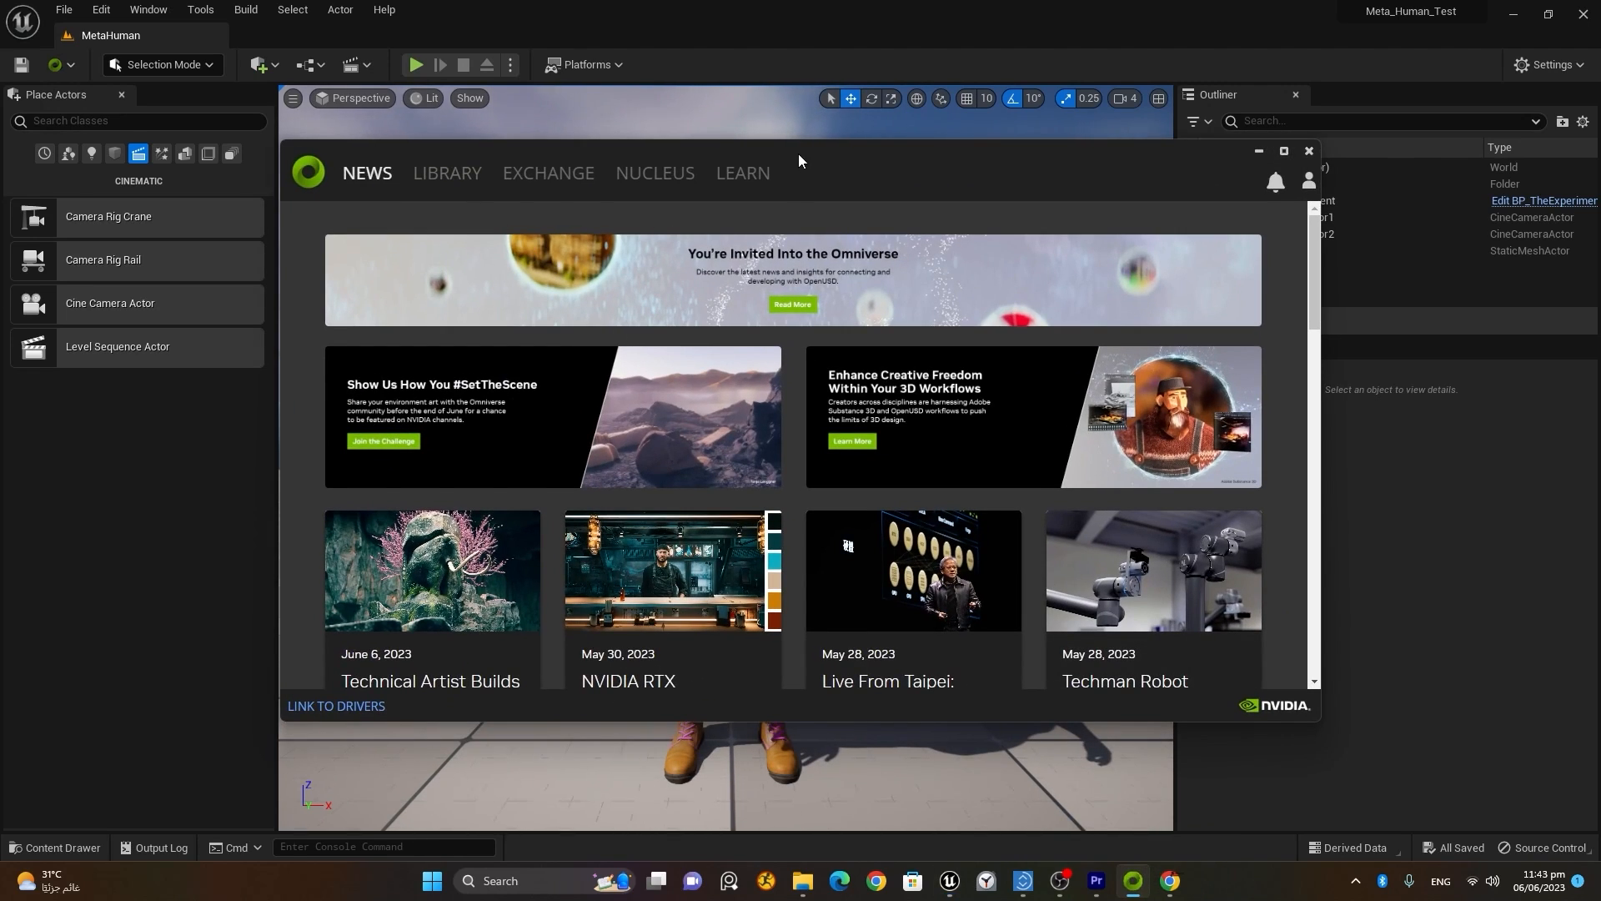
{"action": "left_click_drag", "start_coordinate": [799, 155], "coordinate": [746, 177]}
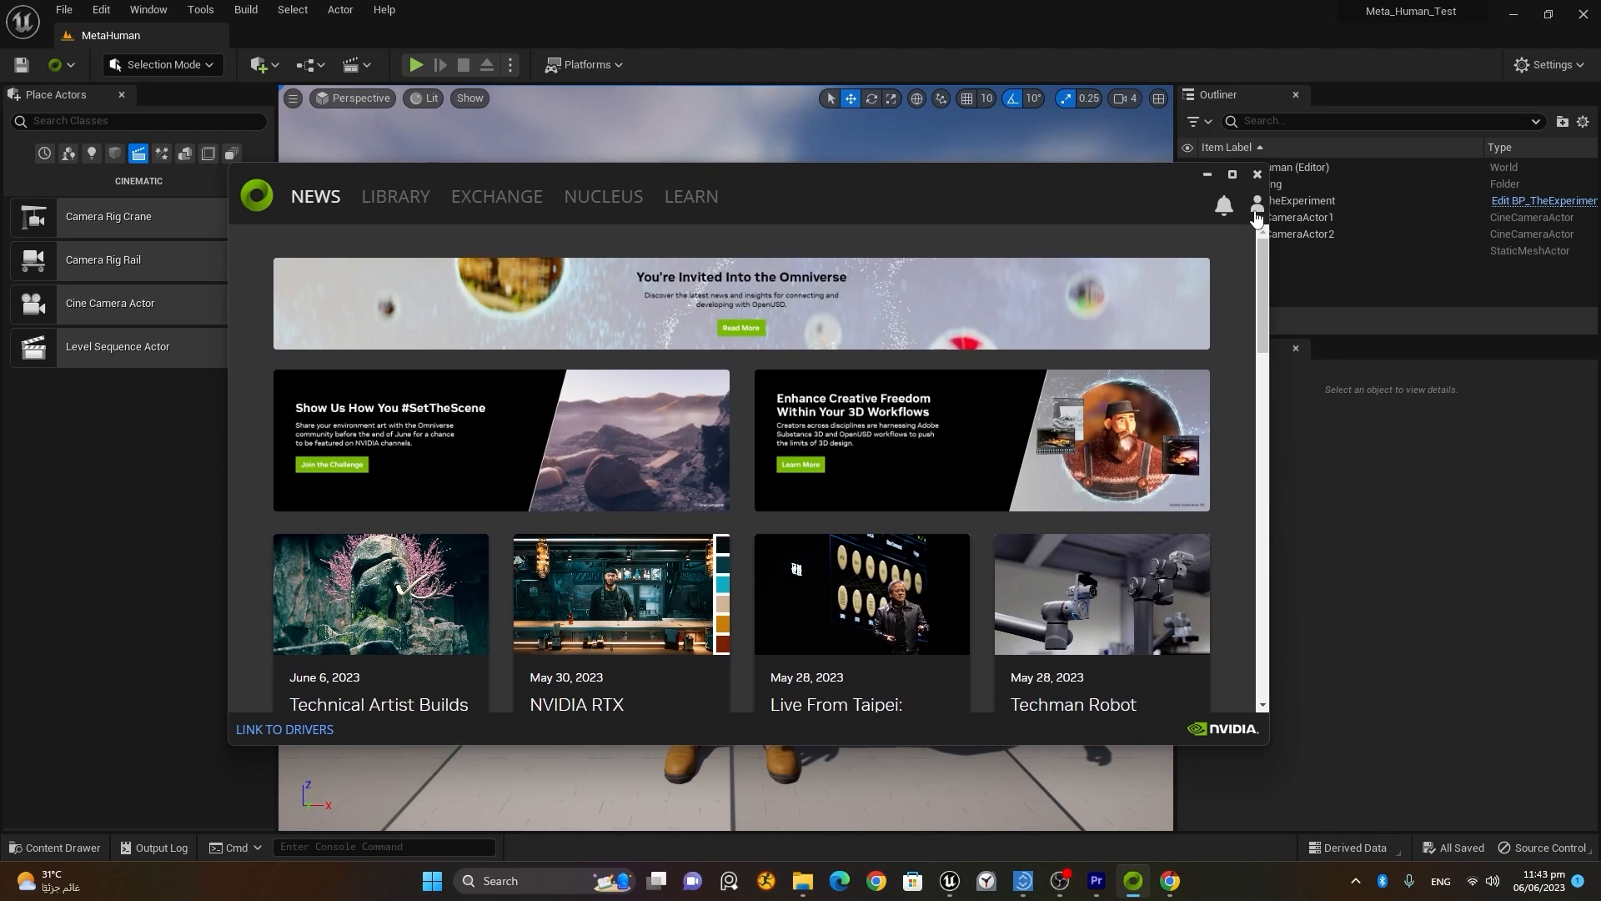
{"action": "left_click", "coordinate": [504, 209]}
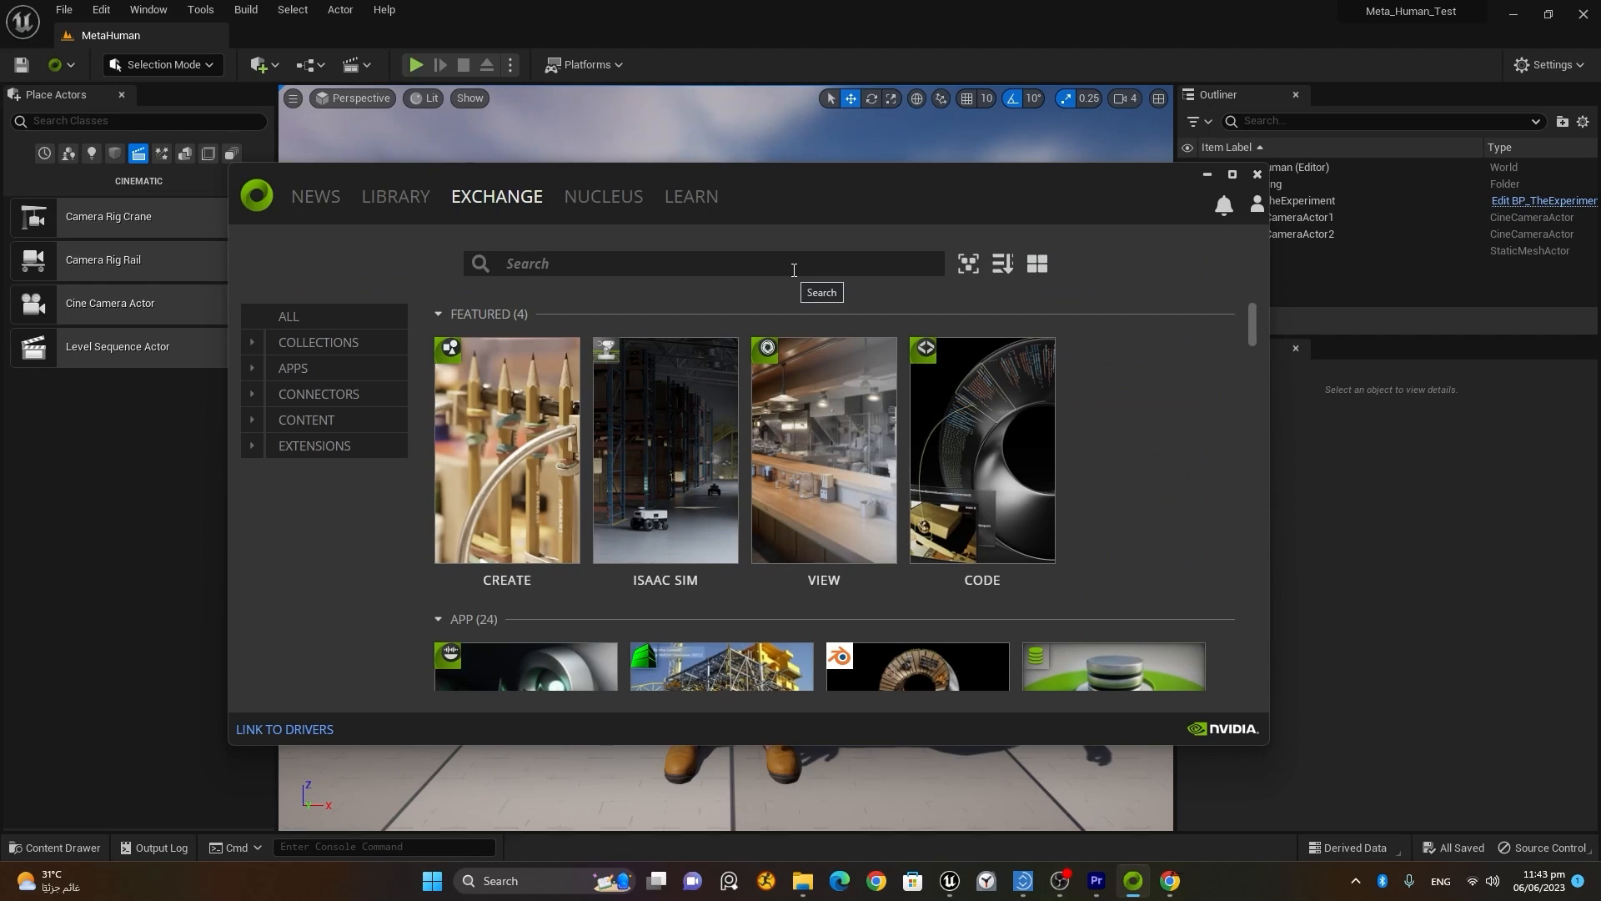
{"action": "left_click", "coordinate": [325, 402]}
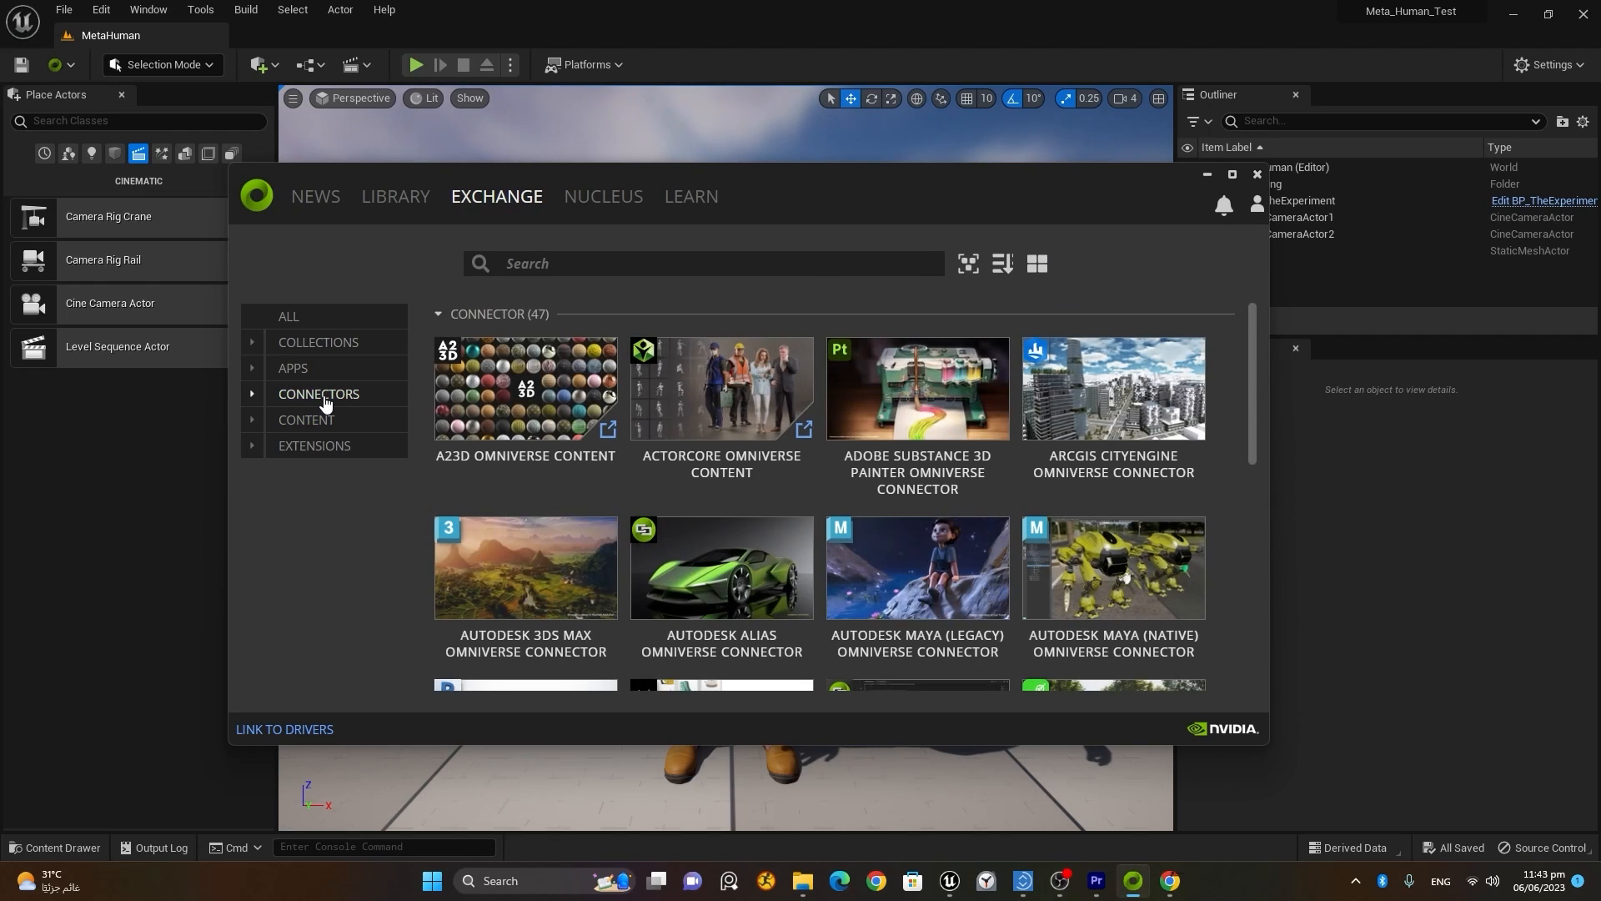
{"action": "left_click", "coordinate": [251, 395]}
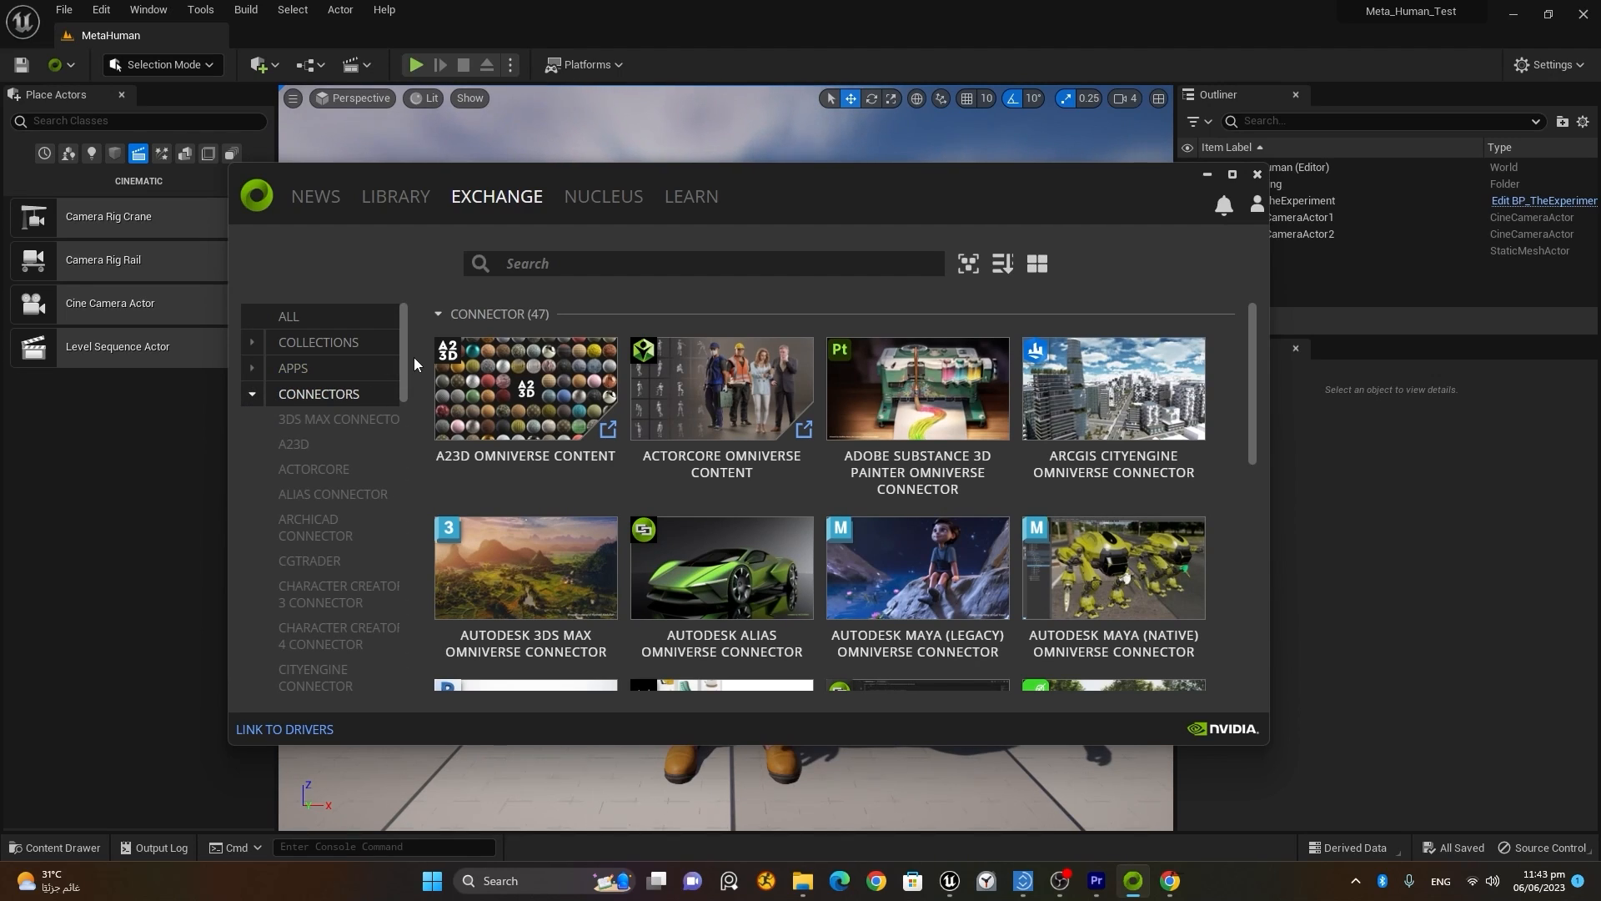
{"action": "scroll", "coordinate": [350, 469], "scroll_direction": "down", "scroll_amount": 15}
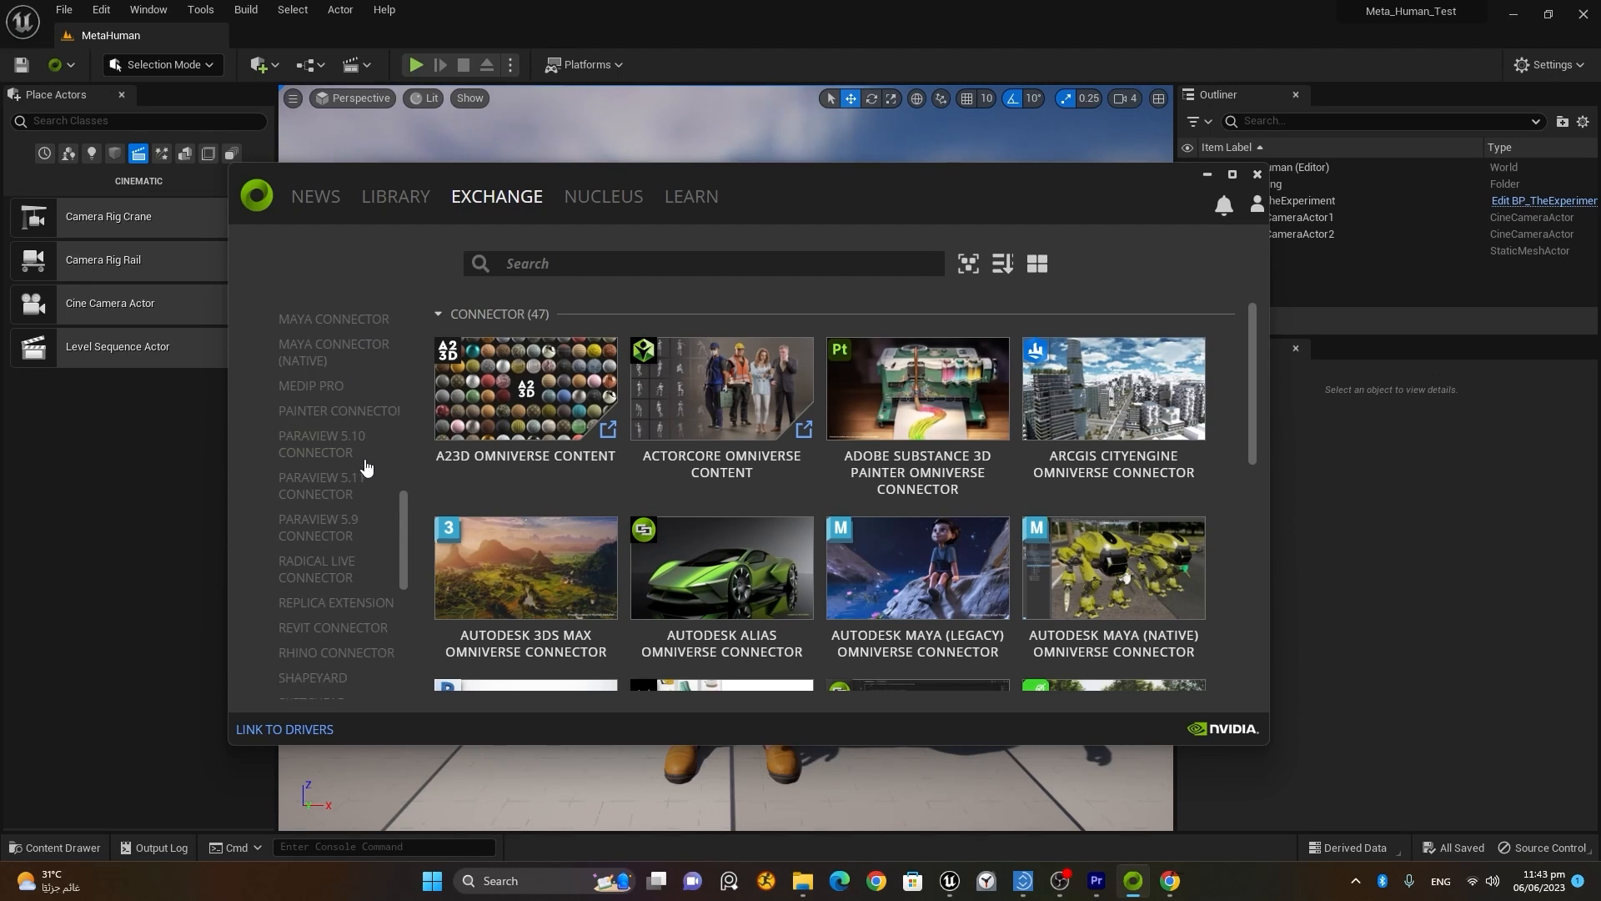
{"action": "scroll", "coordinate": [367, 463], "scroll_direction": "down", "scroll_amount": 10}
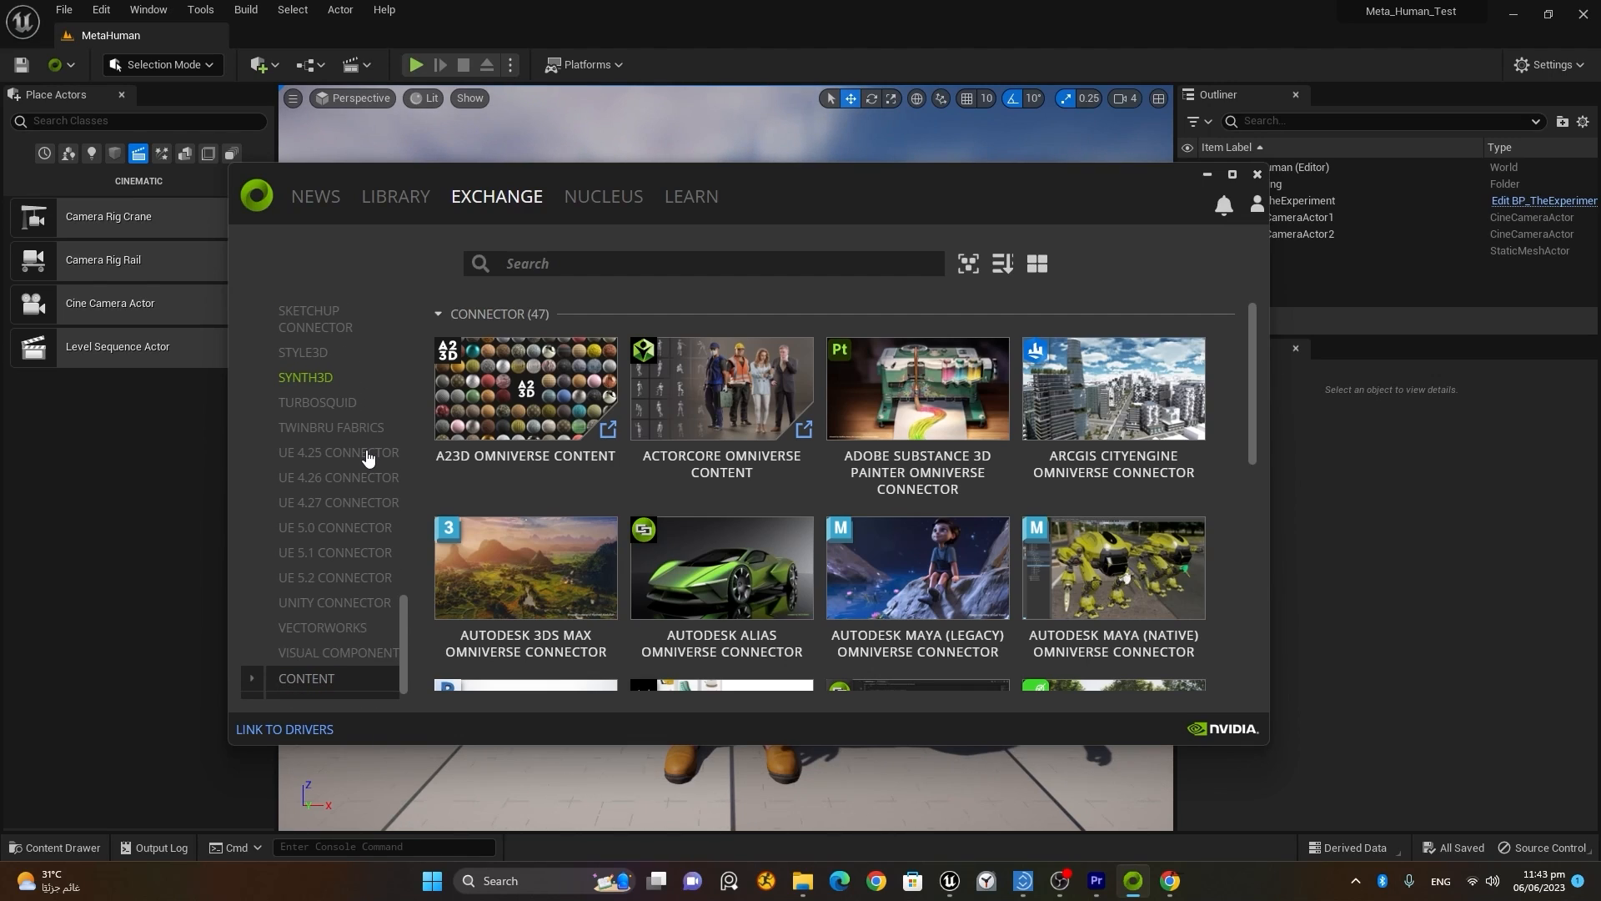
{"action": "left_click", "coordinate": [342, 580]}
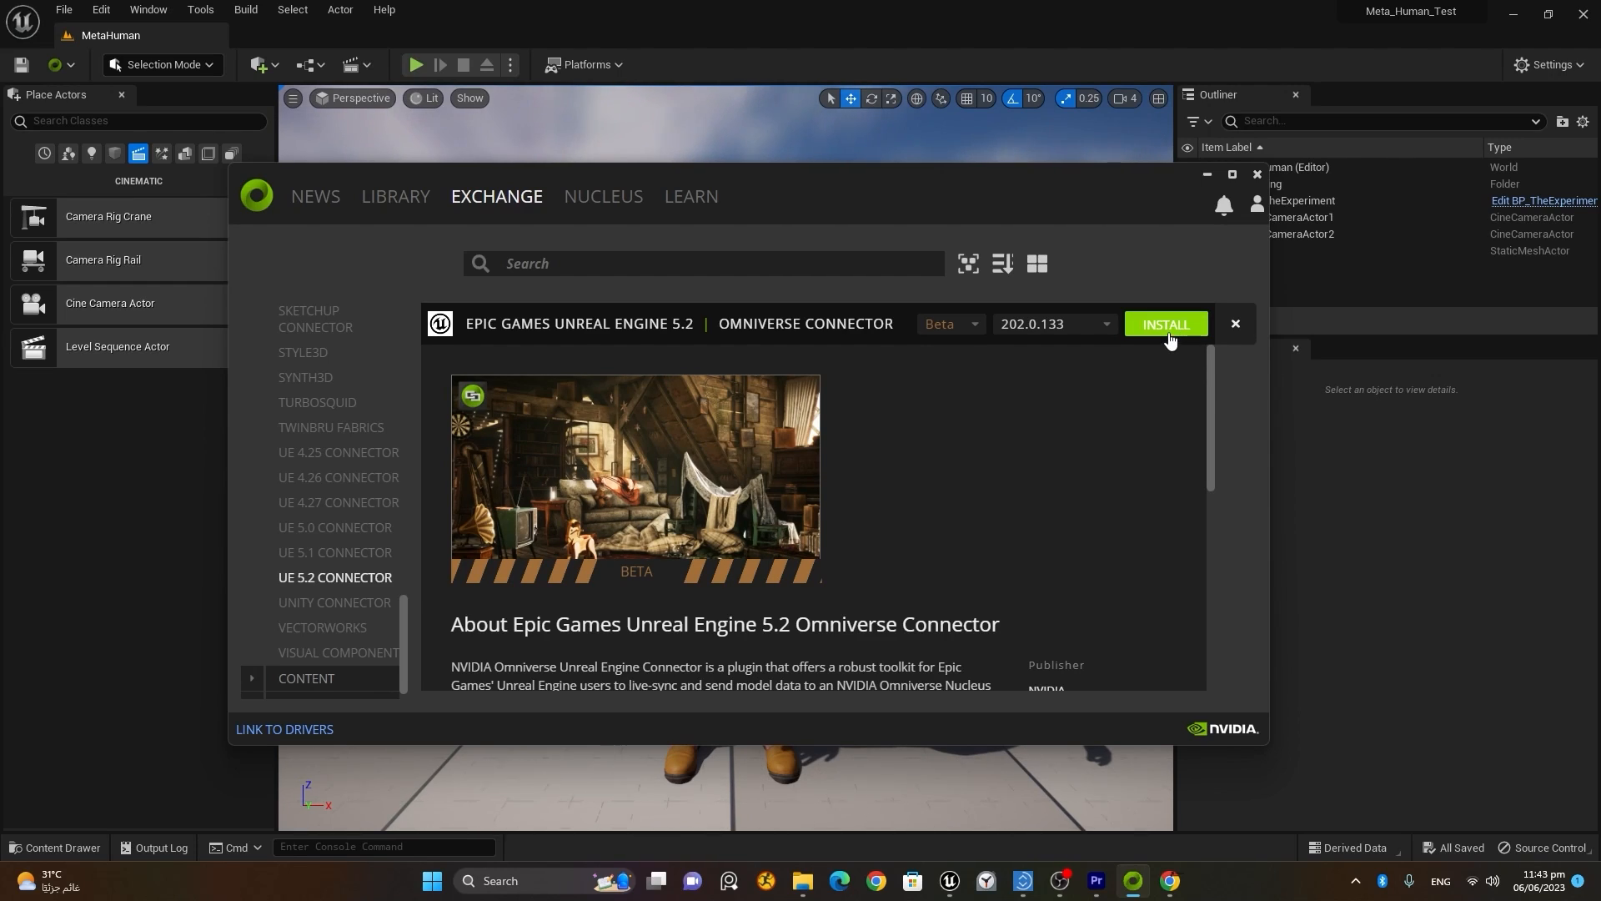
Step: Launch Omniverse Audio2Face version 2022.2.1 from the Exchange apps and maximize its window
{"action": "left_click", "coordinate": [489, 203]}
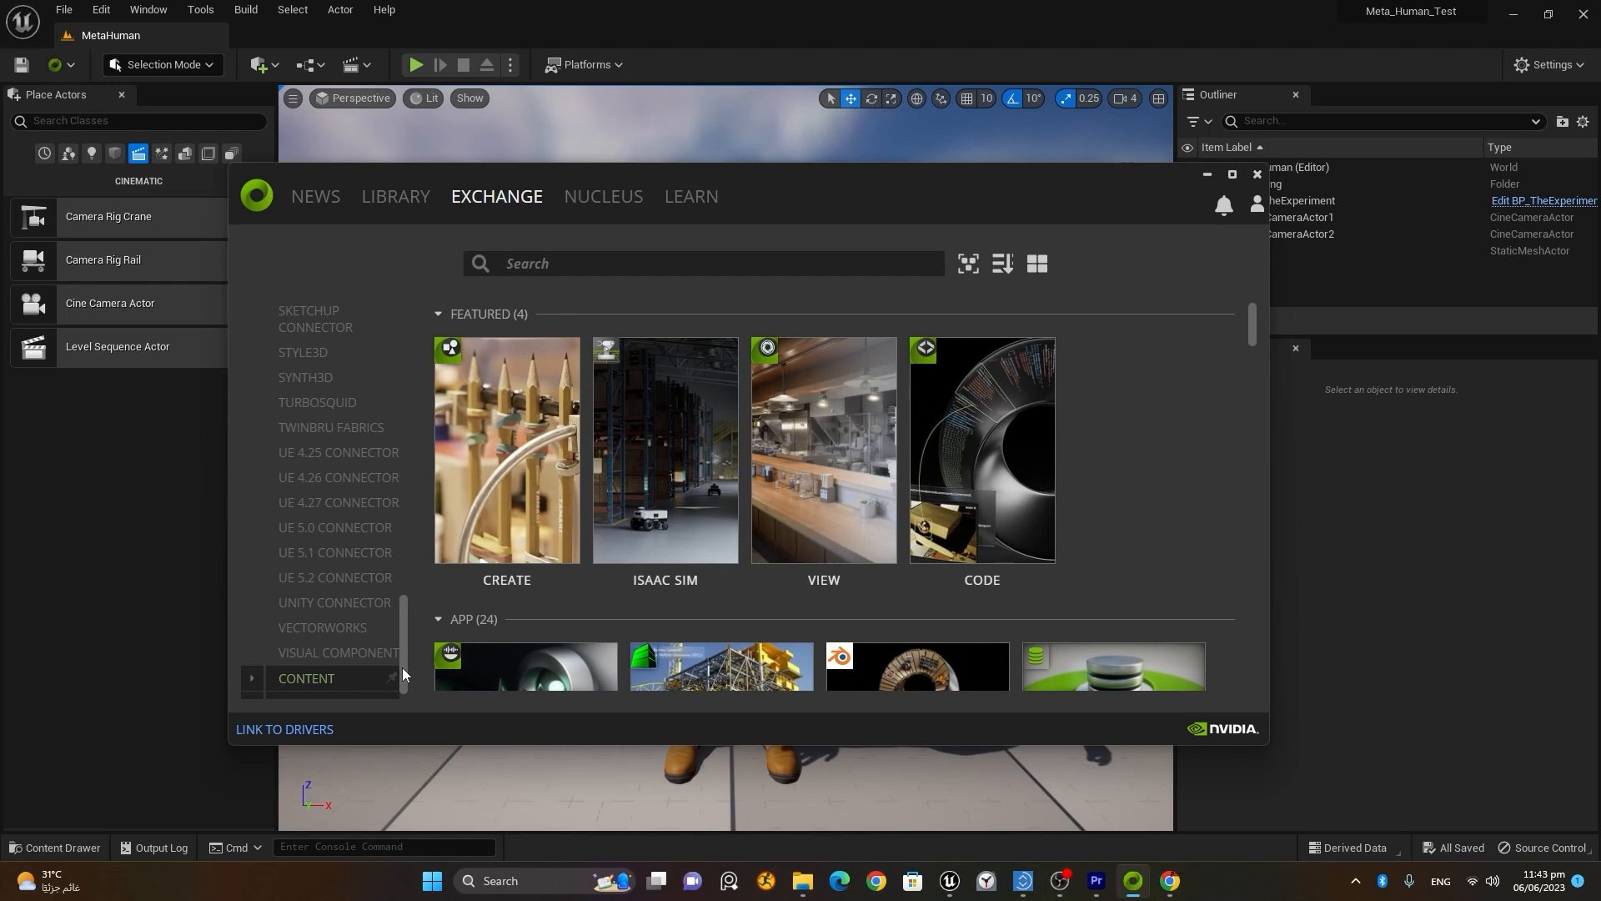
{"action": "scroll", "coordinate": [554, 607], "scroll_direction": "down", "scroll_amount": 3}
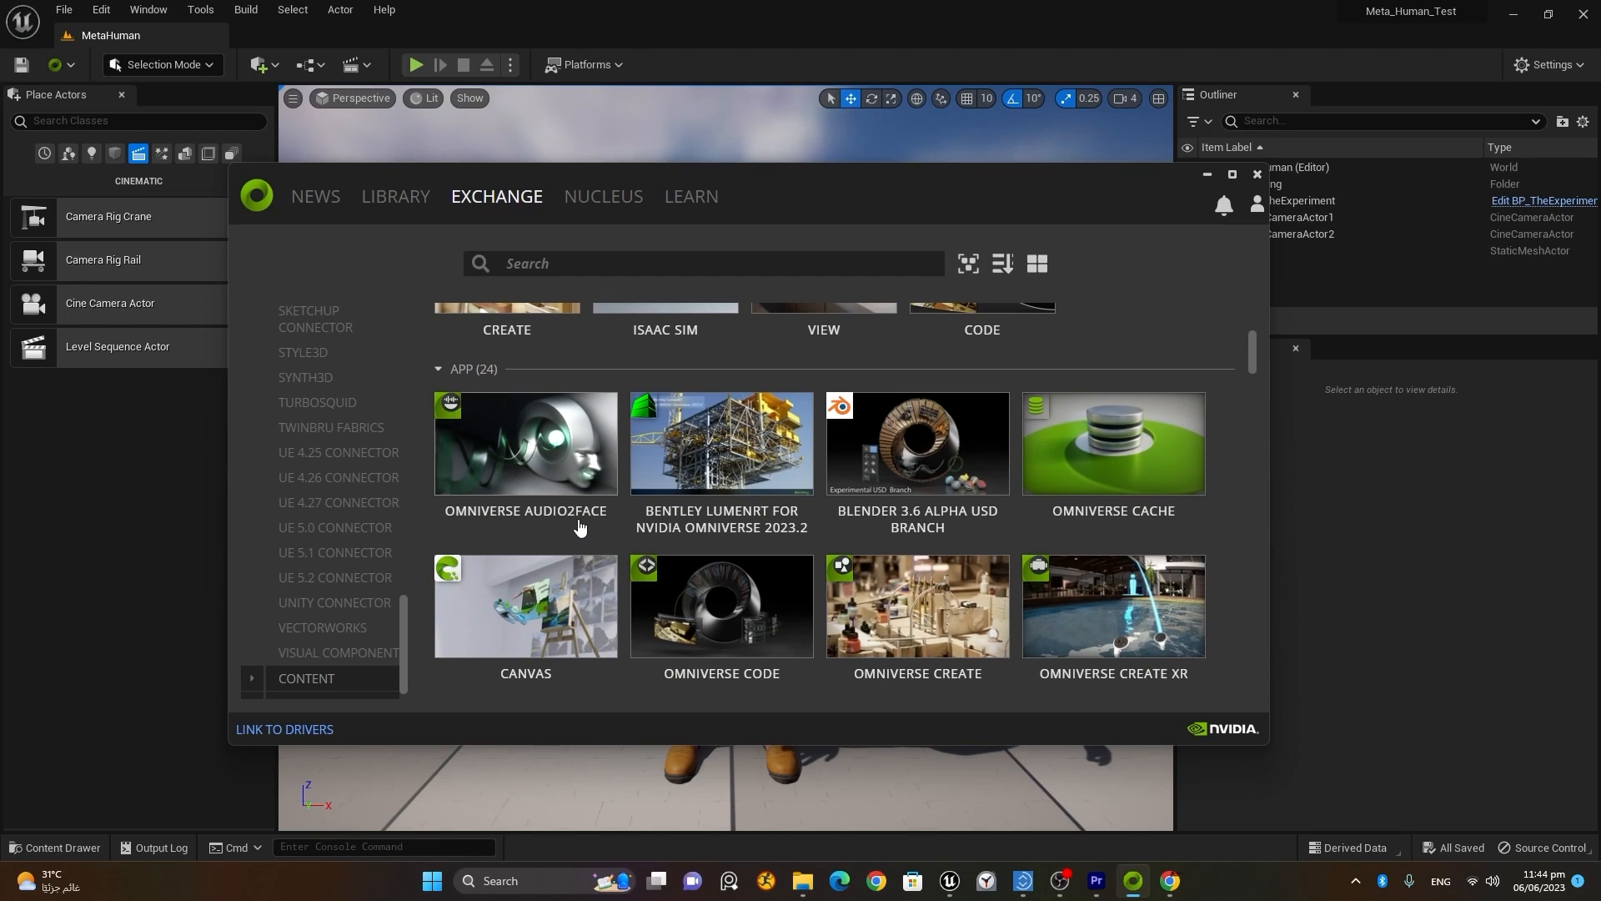
{"action": "left_click", "coordinate": [541, 459]}
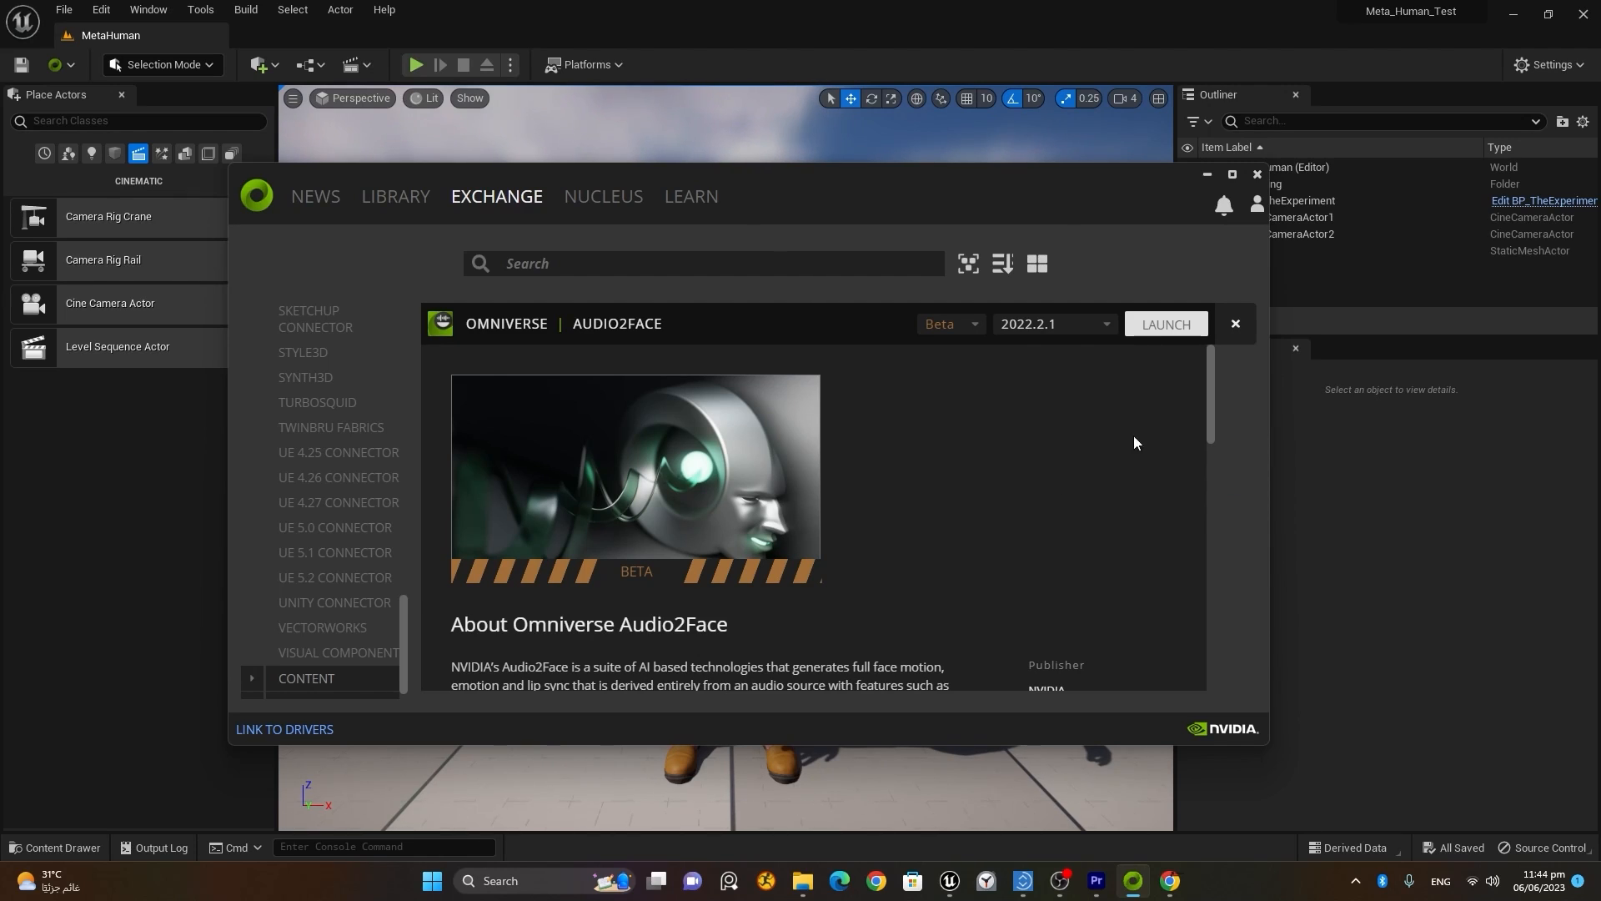
{"action": "left_click", "coordinate": [1151, 337]}
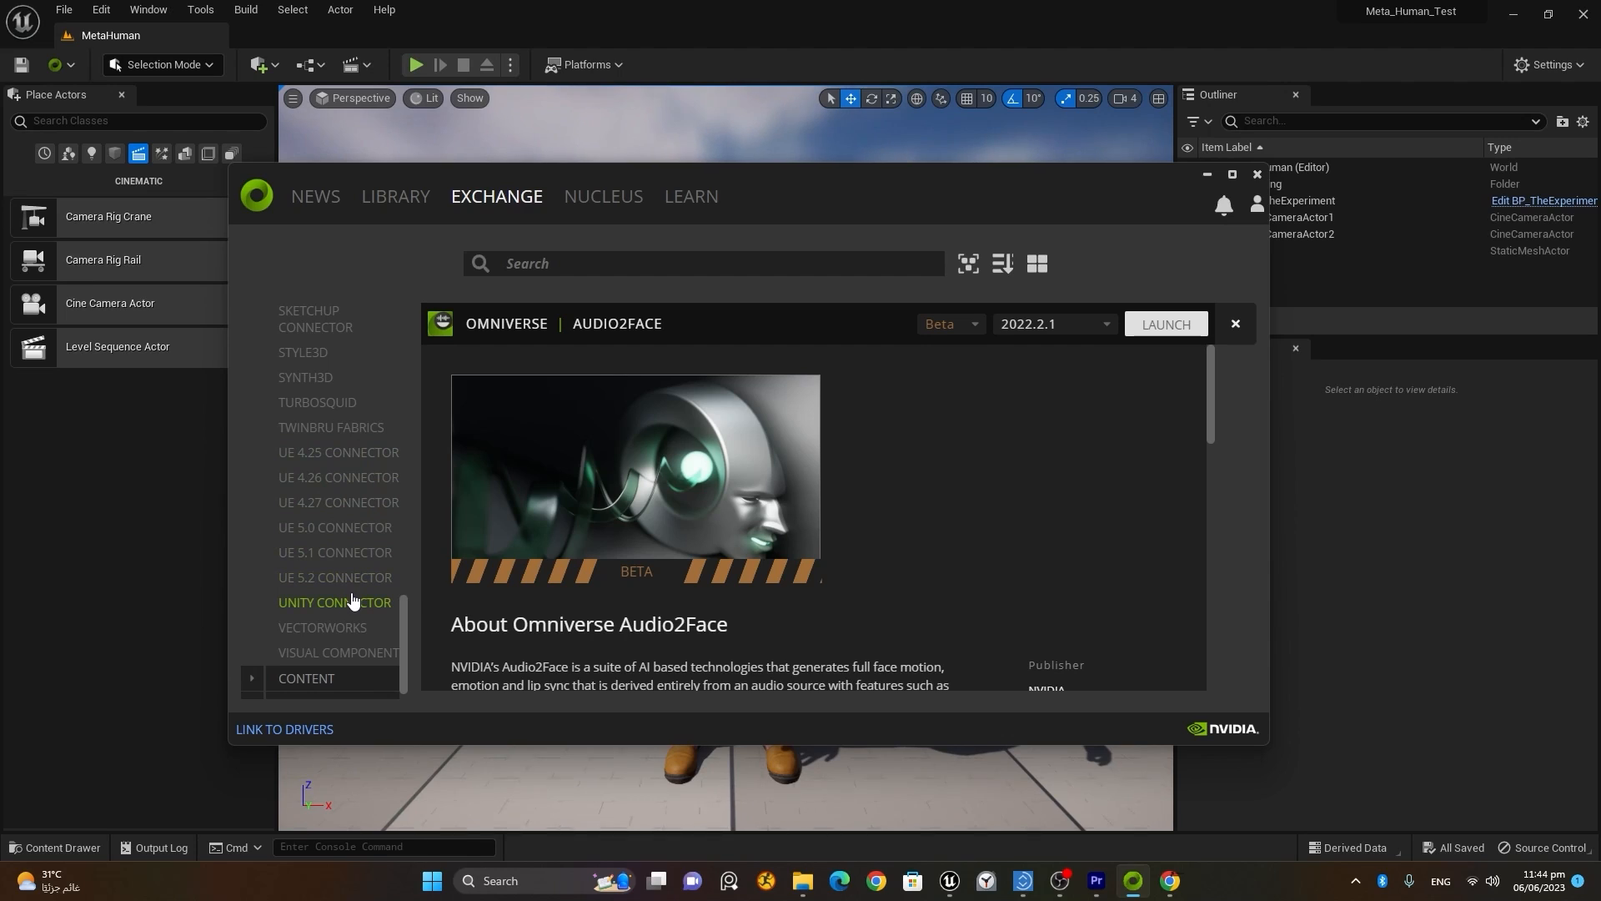
{"action": "left_click", "coordinate": [1172, 329]}
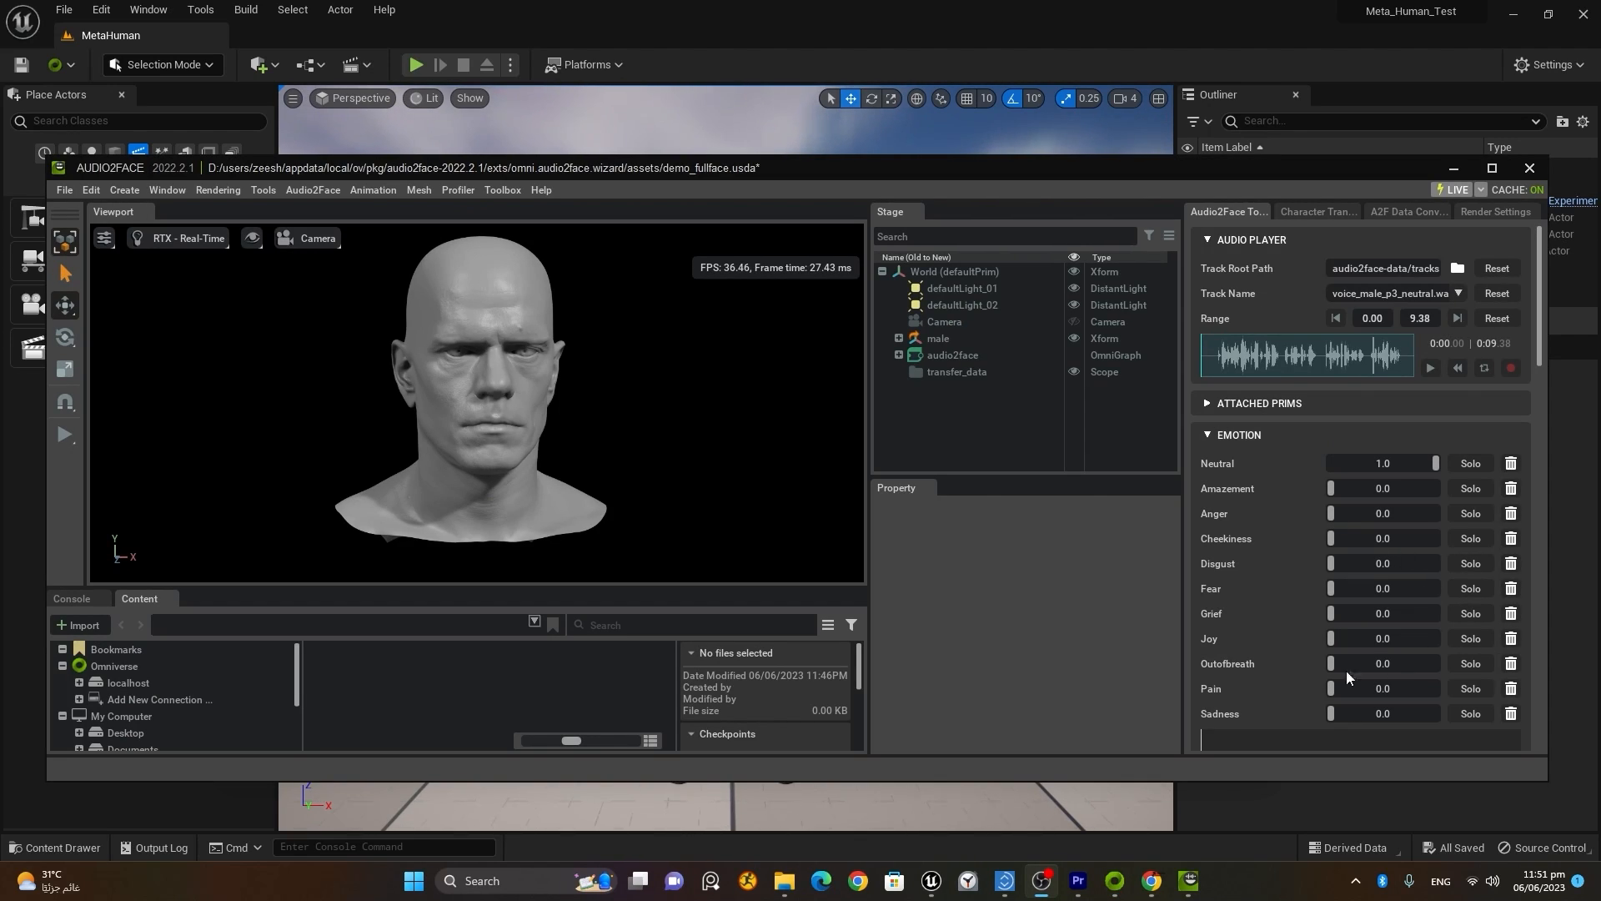
{"action": "left_click", "coordinate": [1492, 169]}
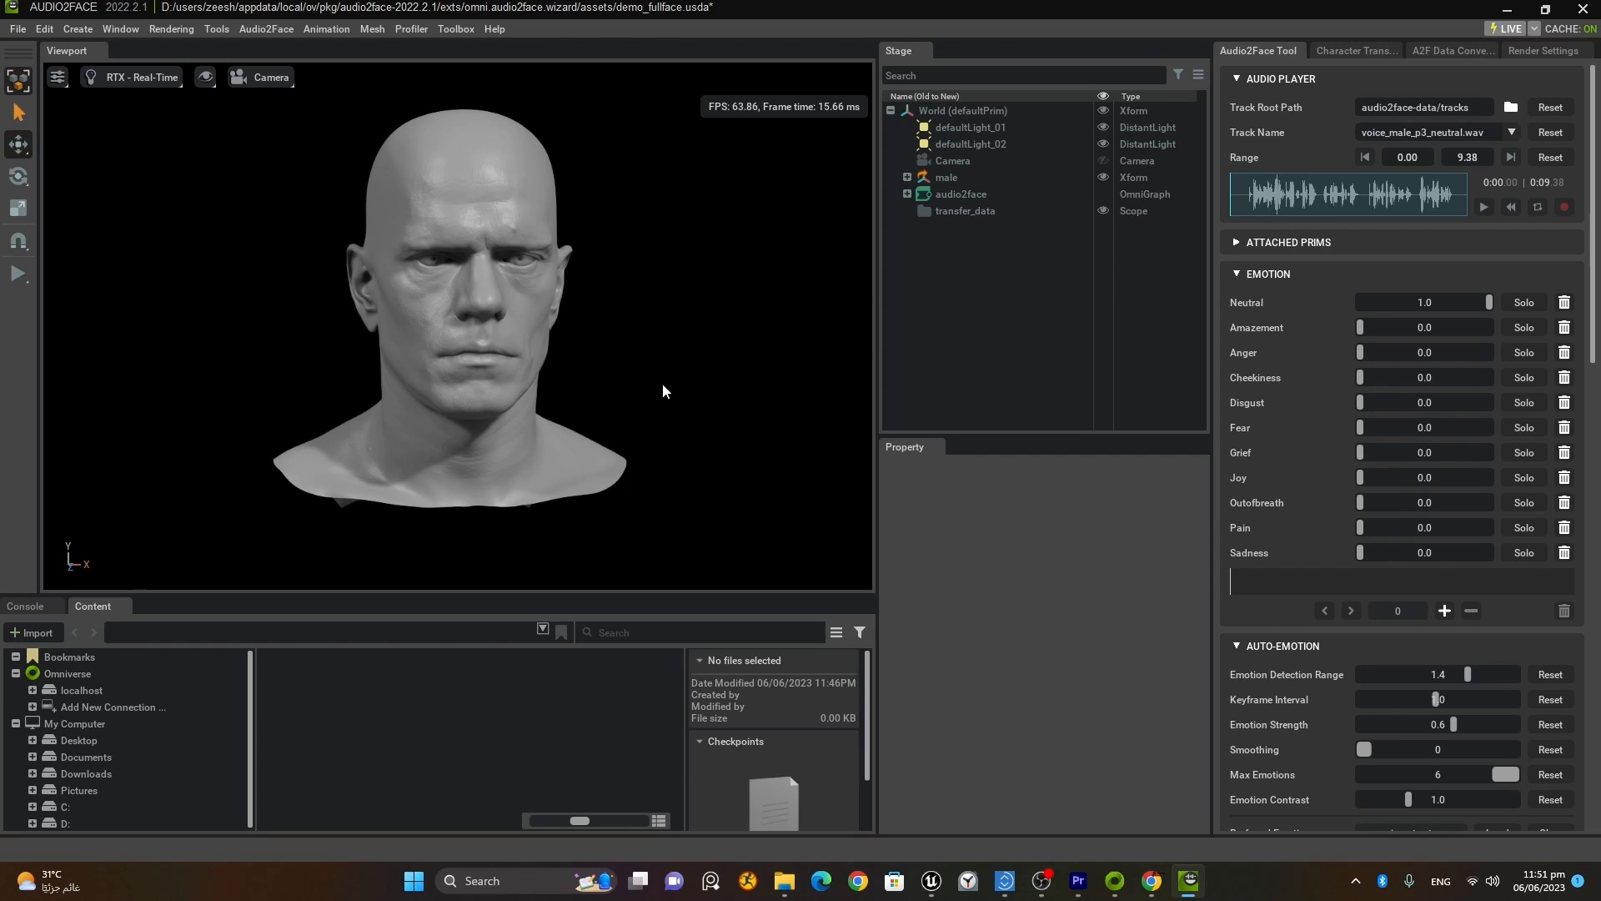
Step: Preview the head's facial animation with the voice_male_p3_neutral.wav track, replaying it from the start
{"action": "mouse_move", "coordinate": [663, 384]}
{"action": "left_mouse_down", "text": "alt"}
{"action": "mouse_move", "coordinate": [478, 379]}
{"action": "mouse_move", "coordinate": [843, 372]}
{"action": "mouse_move", "coordinate": [682, 383]}
{"action": "left_mouse_up", "text": "alt"}
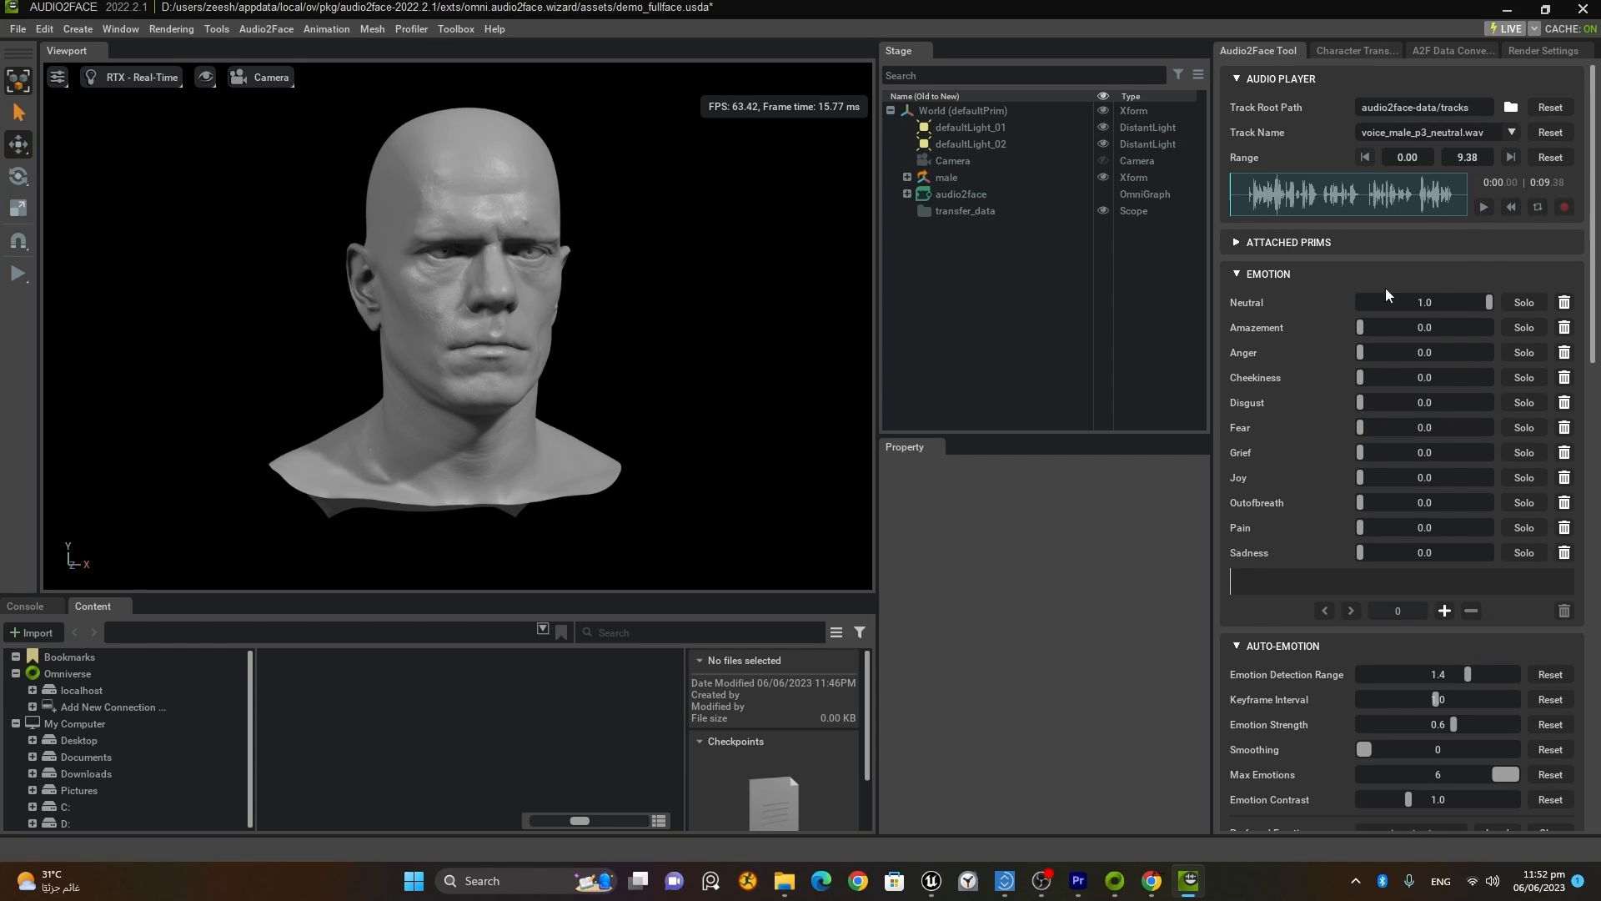
{"action": "left_click", "coordinate": [1486, 208]}
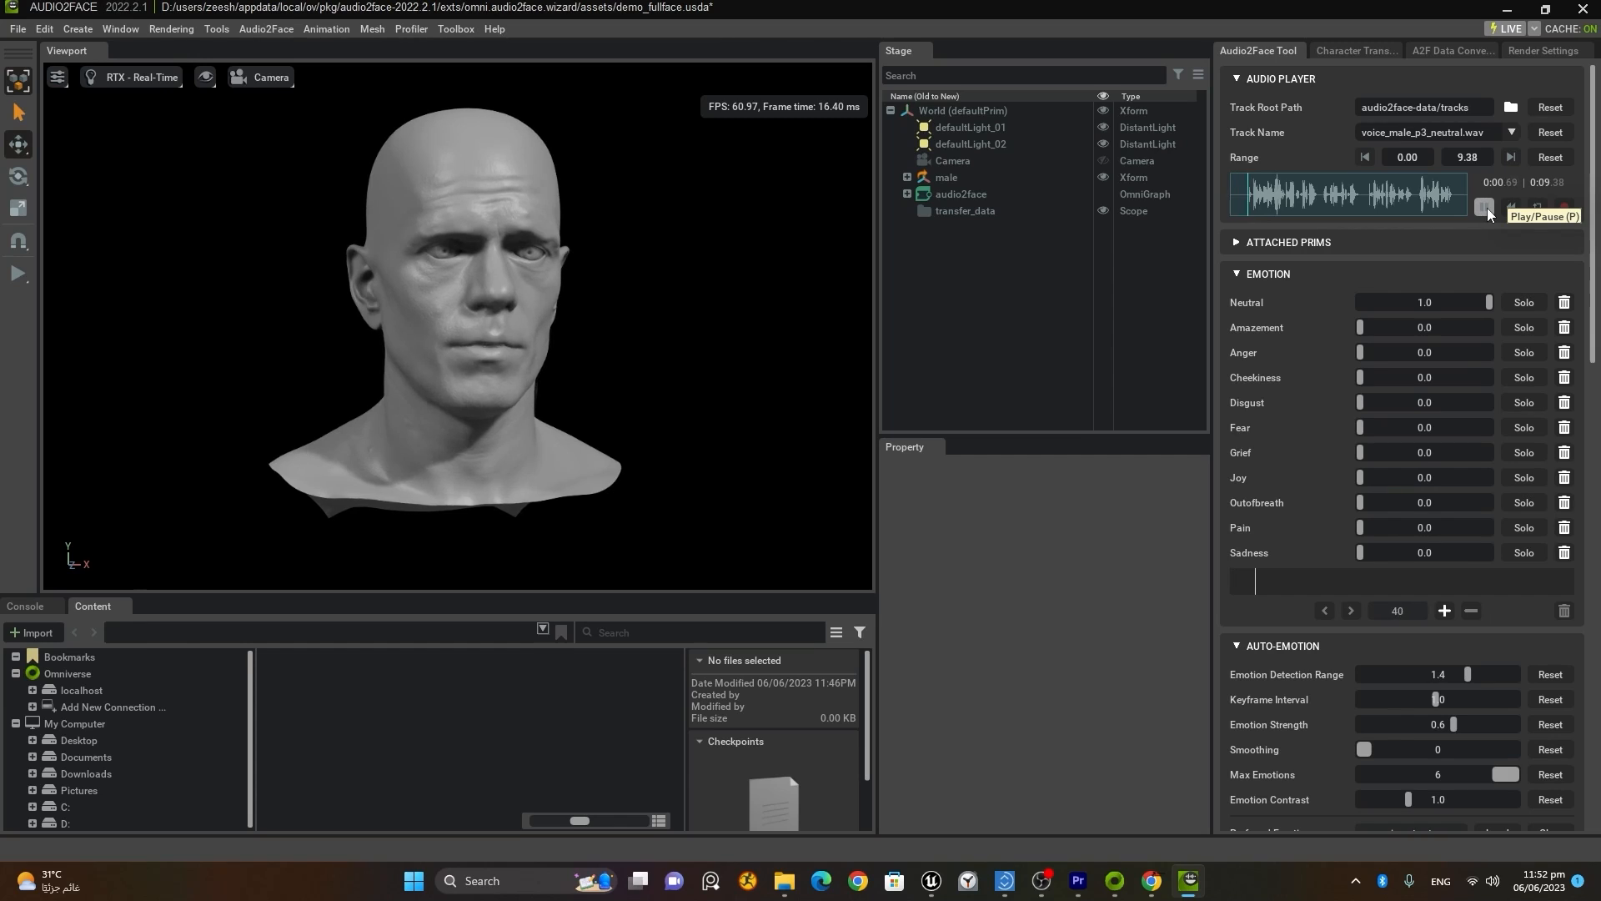
{"action": "left_click", "coordinate": [1488, 208]}
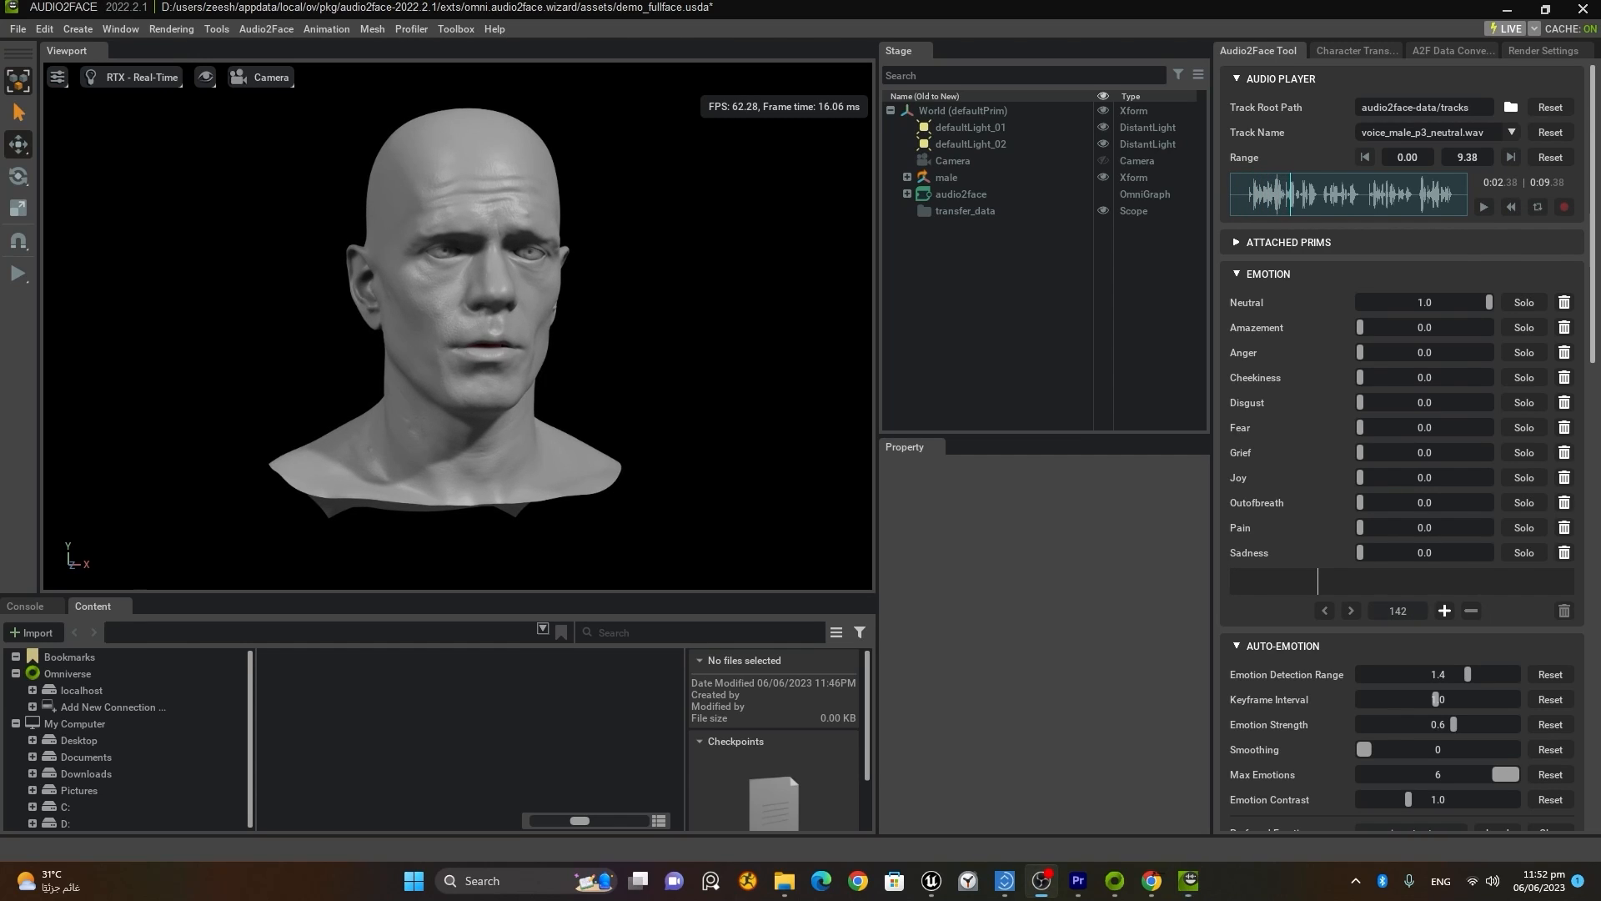
{"action": "left_click_drag", "start_coordinate": [1282, 202], "coordinate": [1230, 205]}
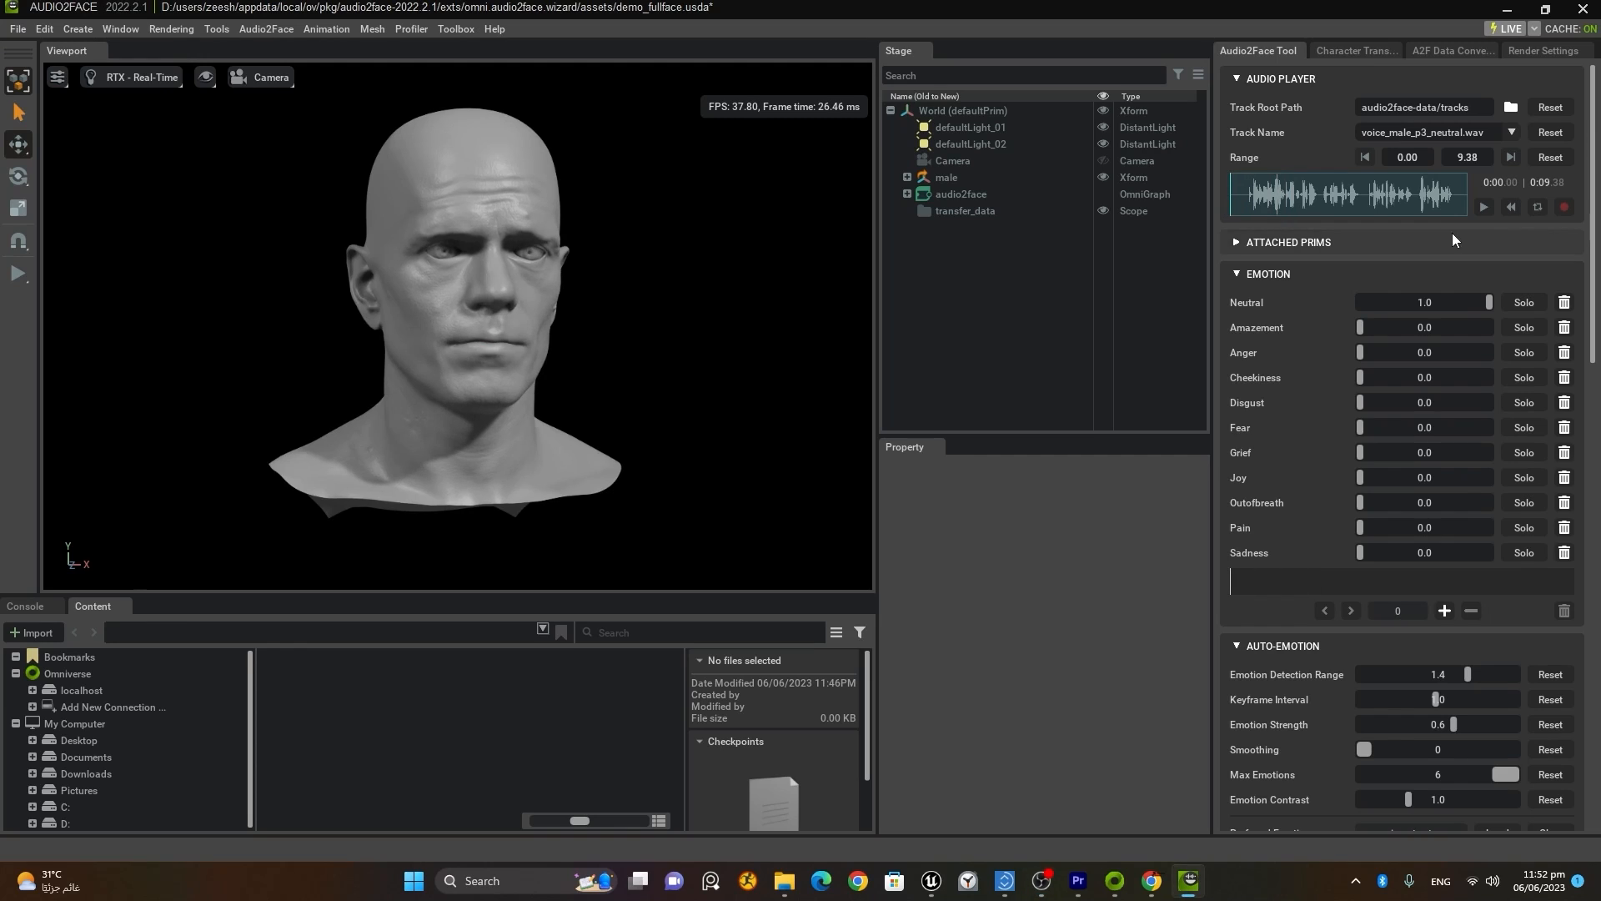
{"action": "left_click", "coordinate": [1479, 212]}
Step: Load the voice_male_p3_pain.wav track, preview part of its animation, and return the playhead to the start
{"action": "left_click", "coordinate": [1511, 132]}
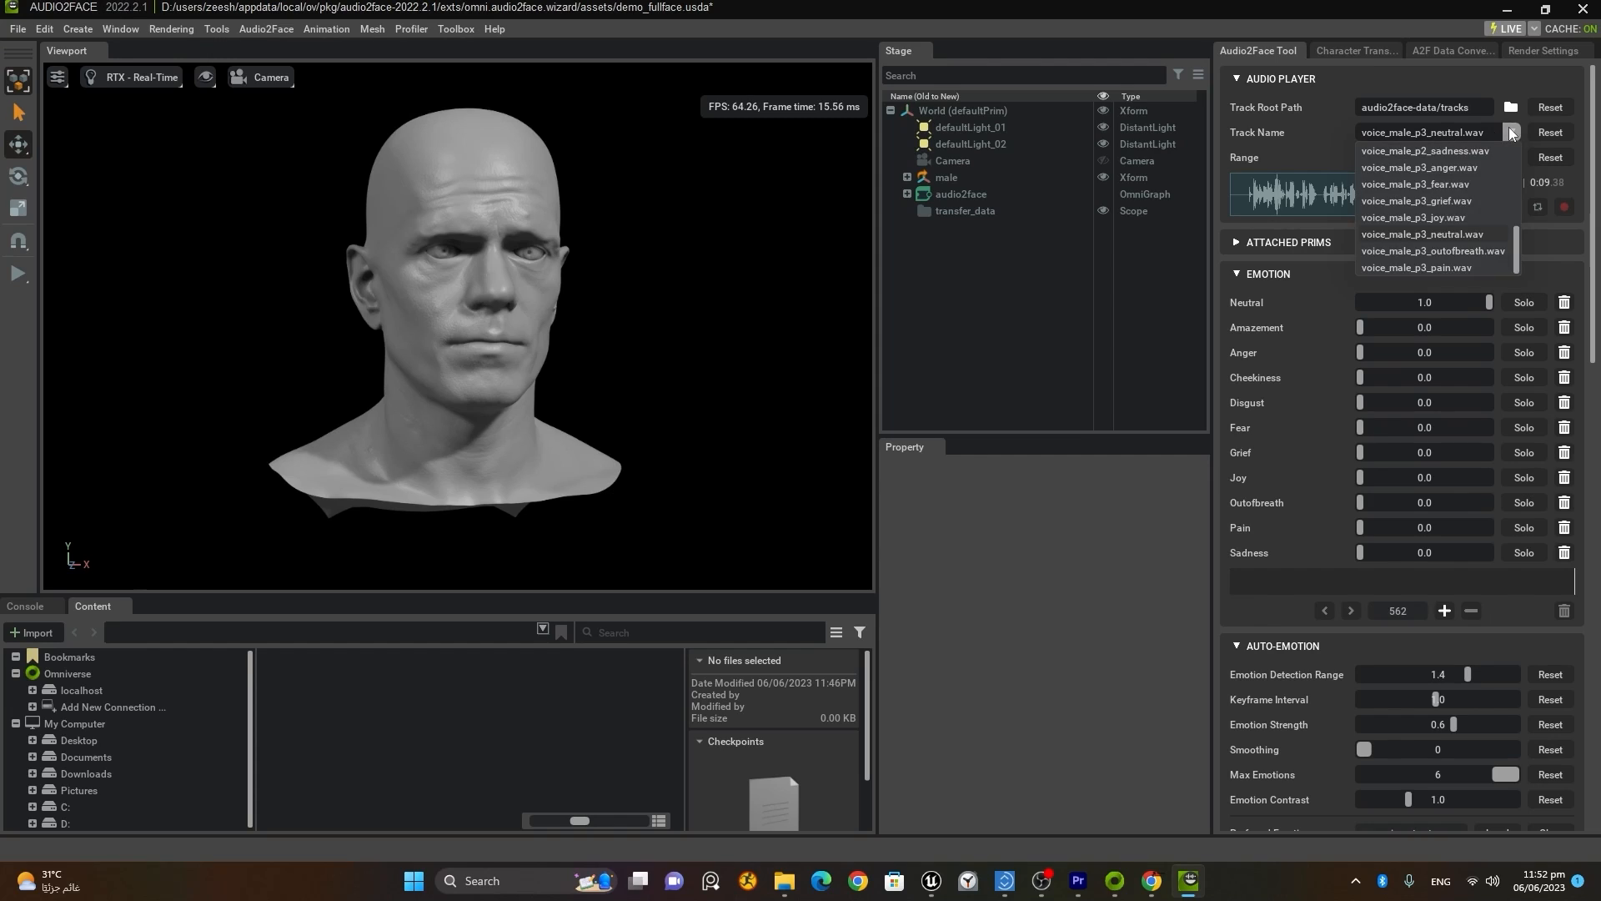
{"action": "left_click", "coordinate": [1449, 265]}
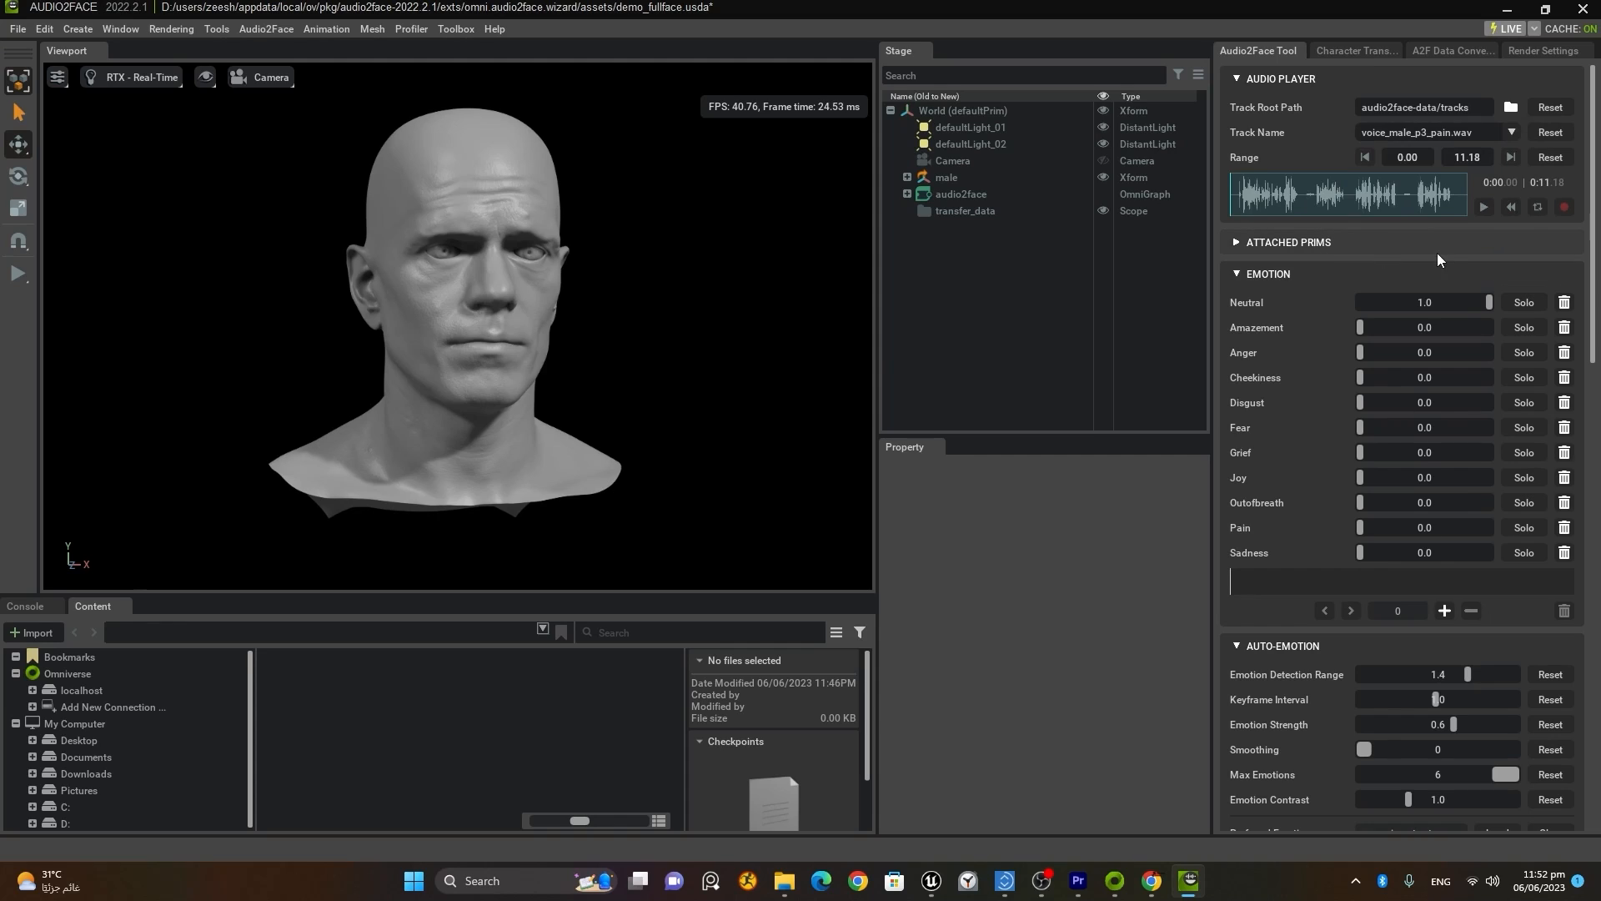
{"action": "left_click", "coordinate": [1483, 208]}
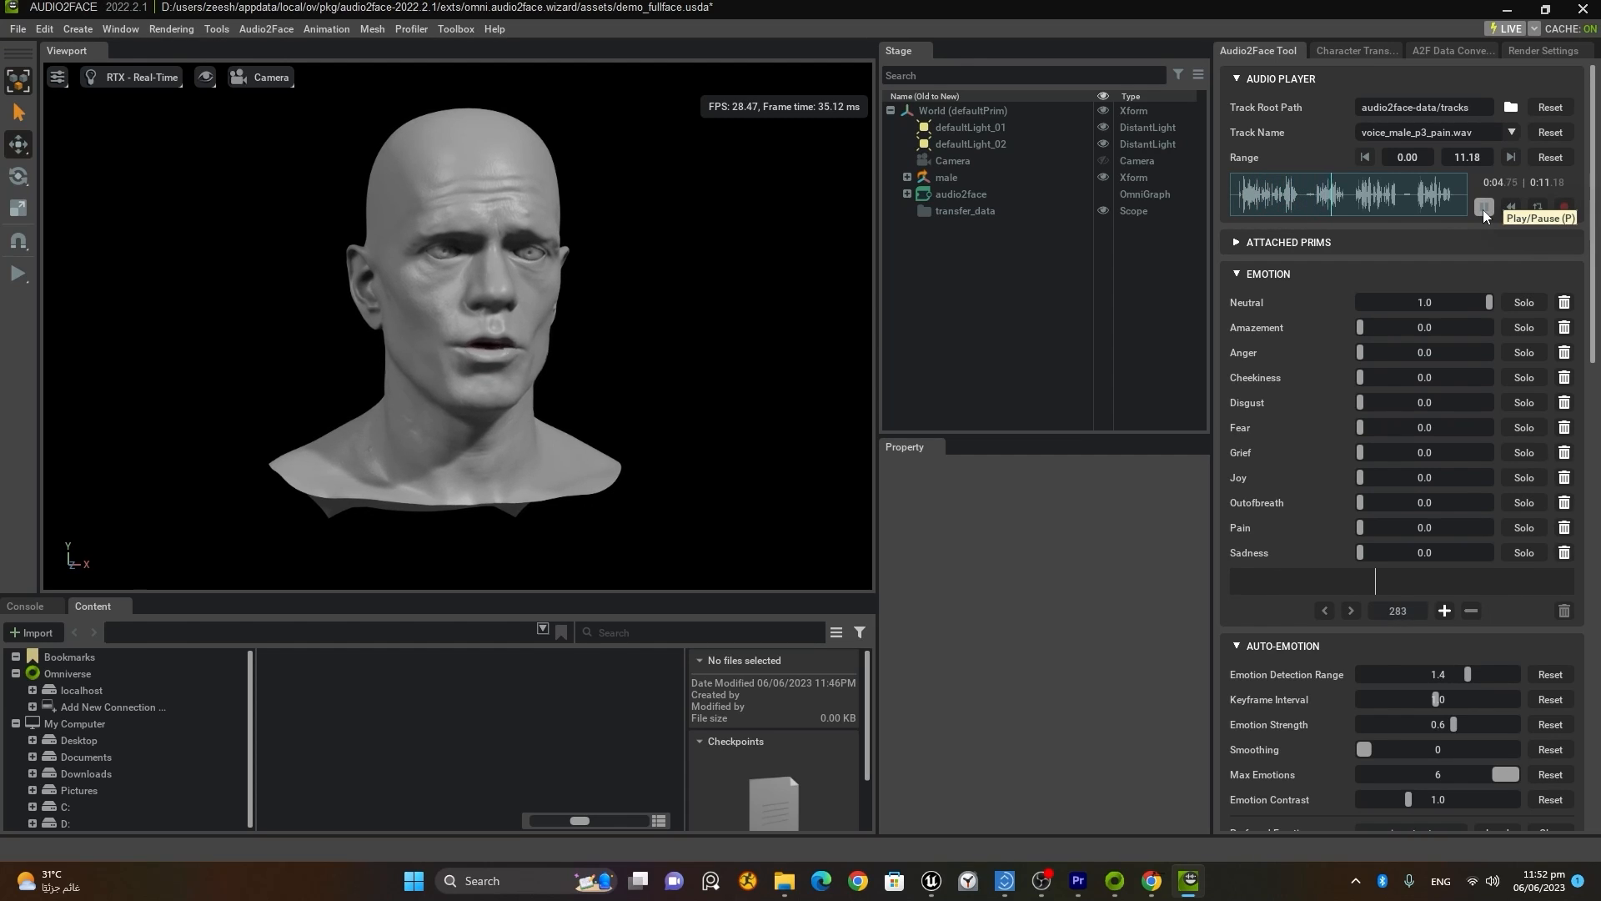
{"action": "left_click", "coordinate": [1483, 209]}
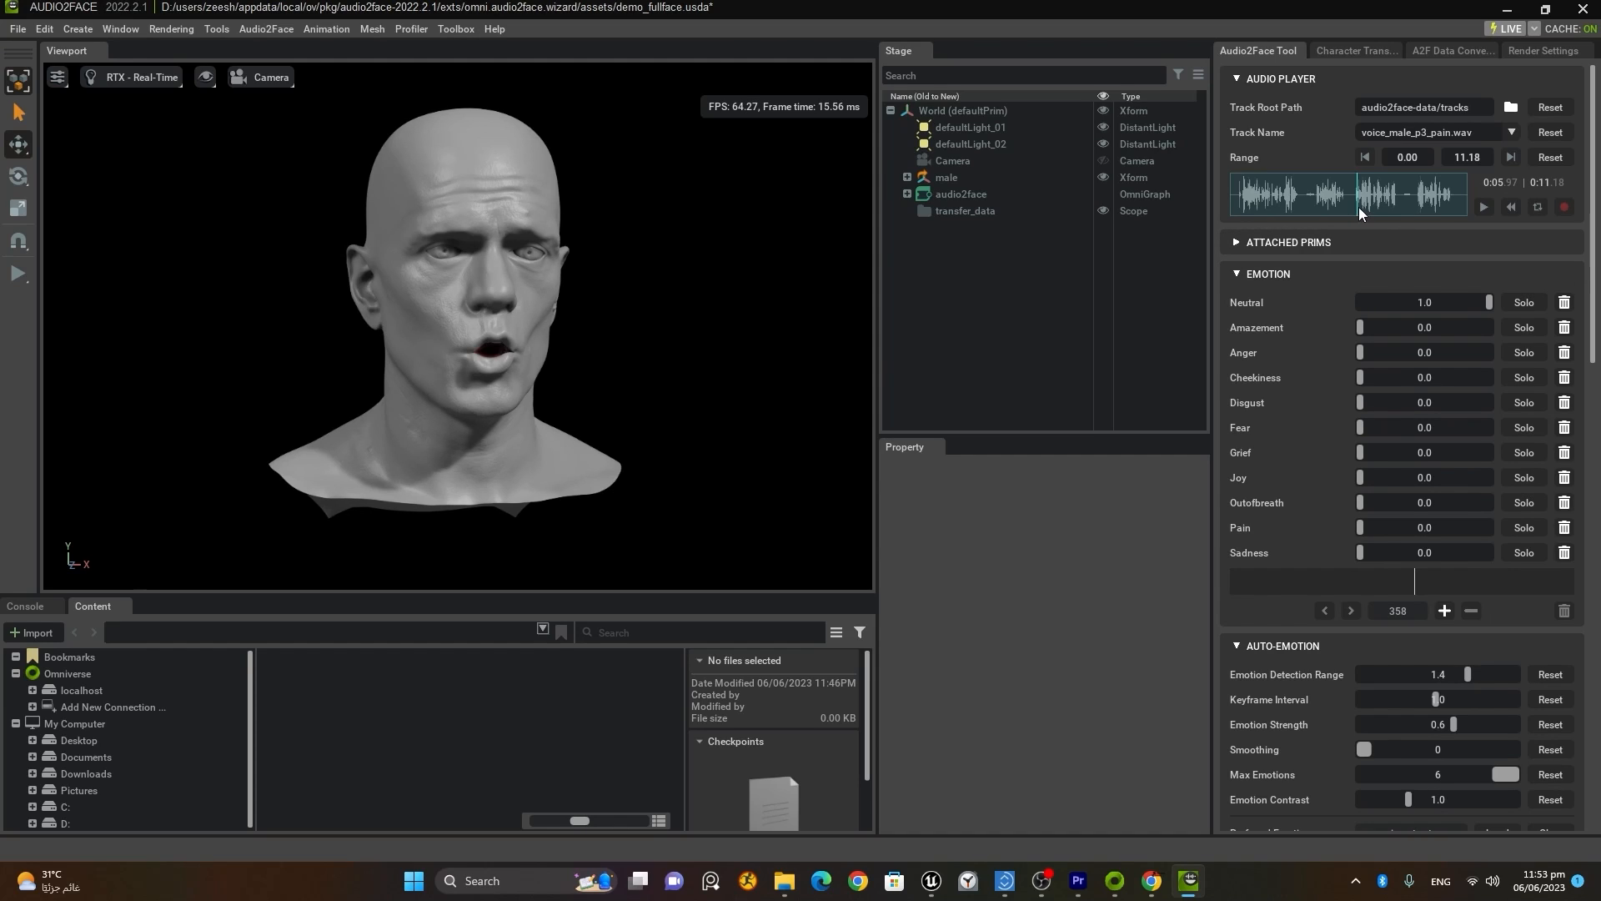
{"action": "left_click_drag", "start_coordinate": [1359, 207], "coordinate": [1201, 210]}
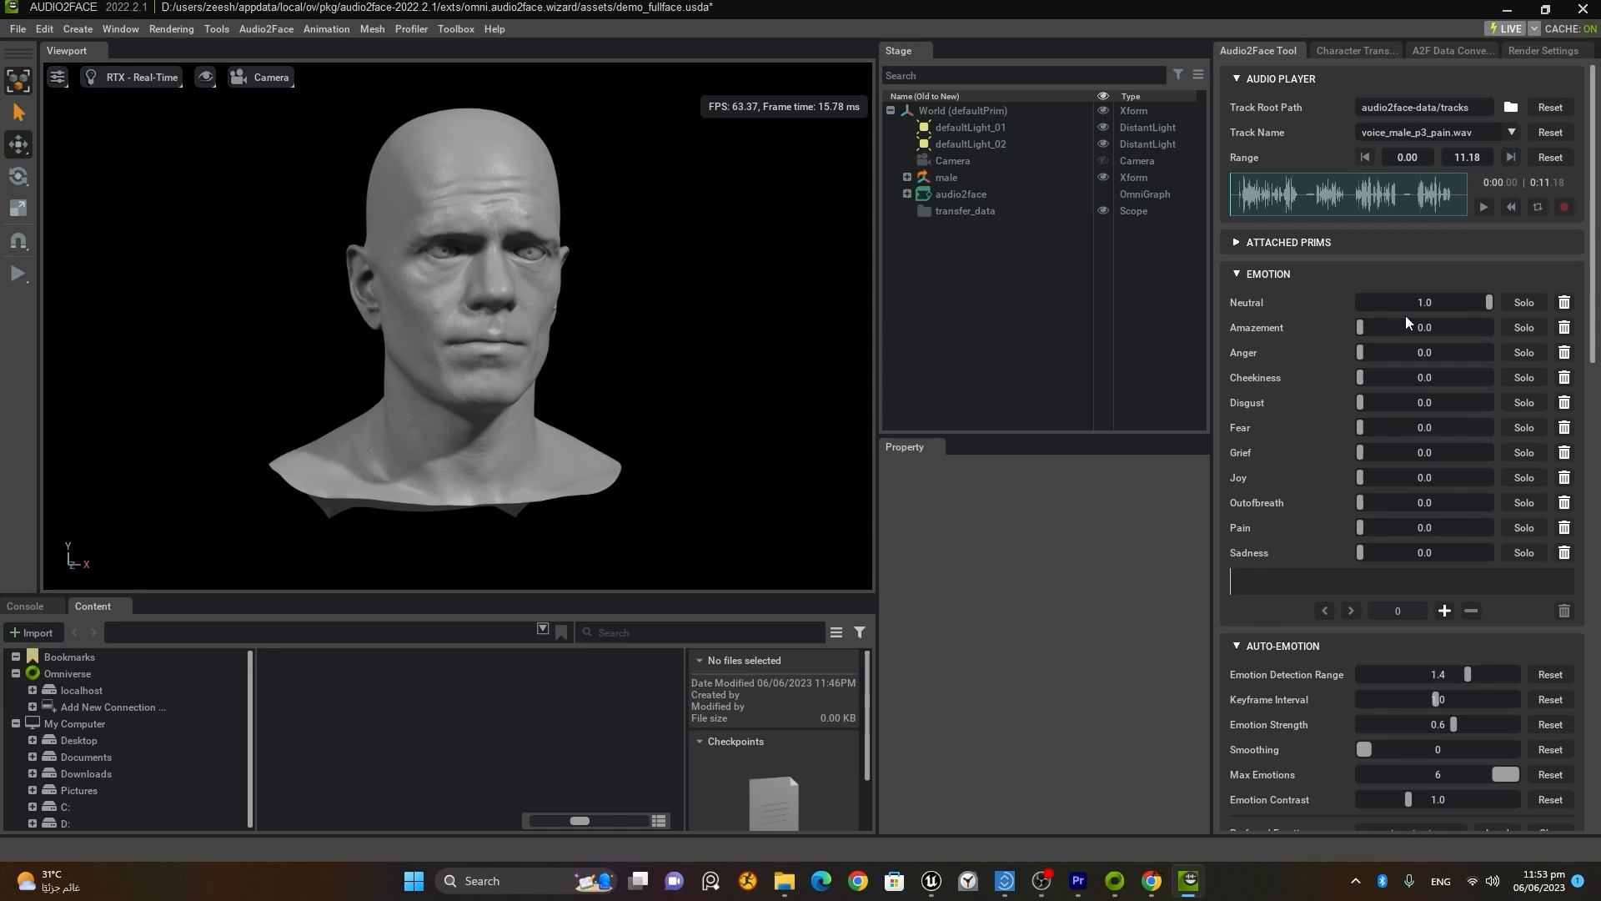
Step: Preview the track with Pain at 1.0 and Neutral at 0.0, and restore Pain to 0.0 and Neutral to 1.0
{"action": "left_click_drag", "start_coordinate": [1360, 528], "coordinate": [1523, 534]}
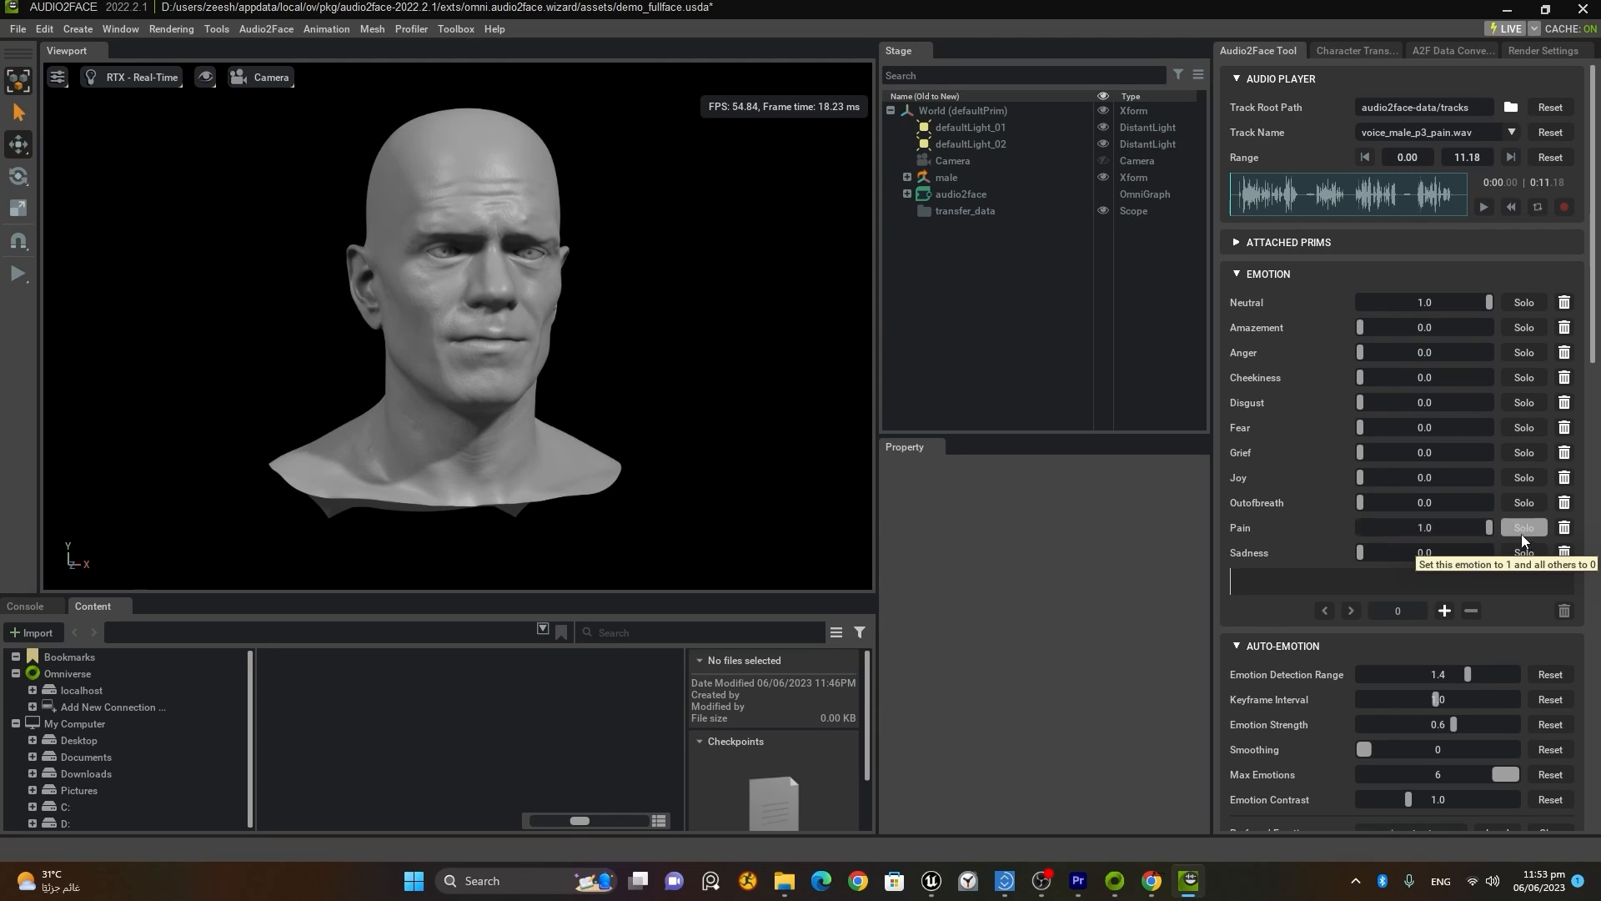
{"action": "left_click_drag", "start_coordinate": [1488, 306], "coordinate": [1329, 301]}
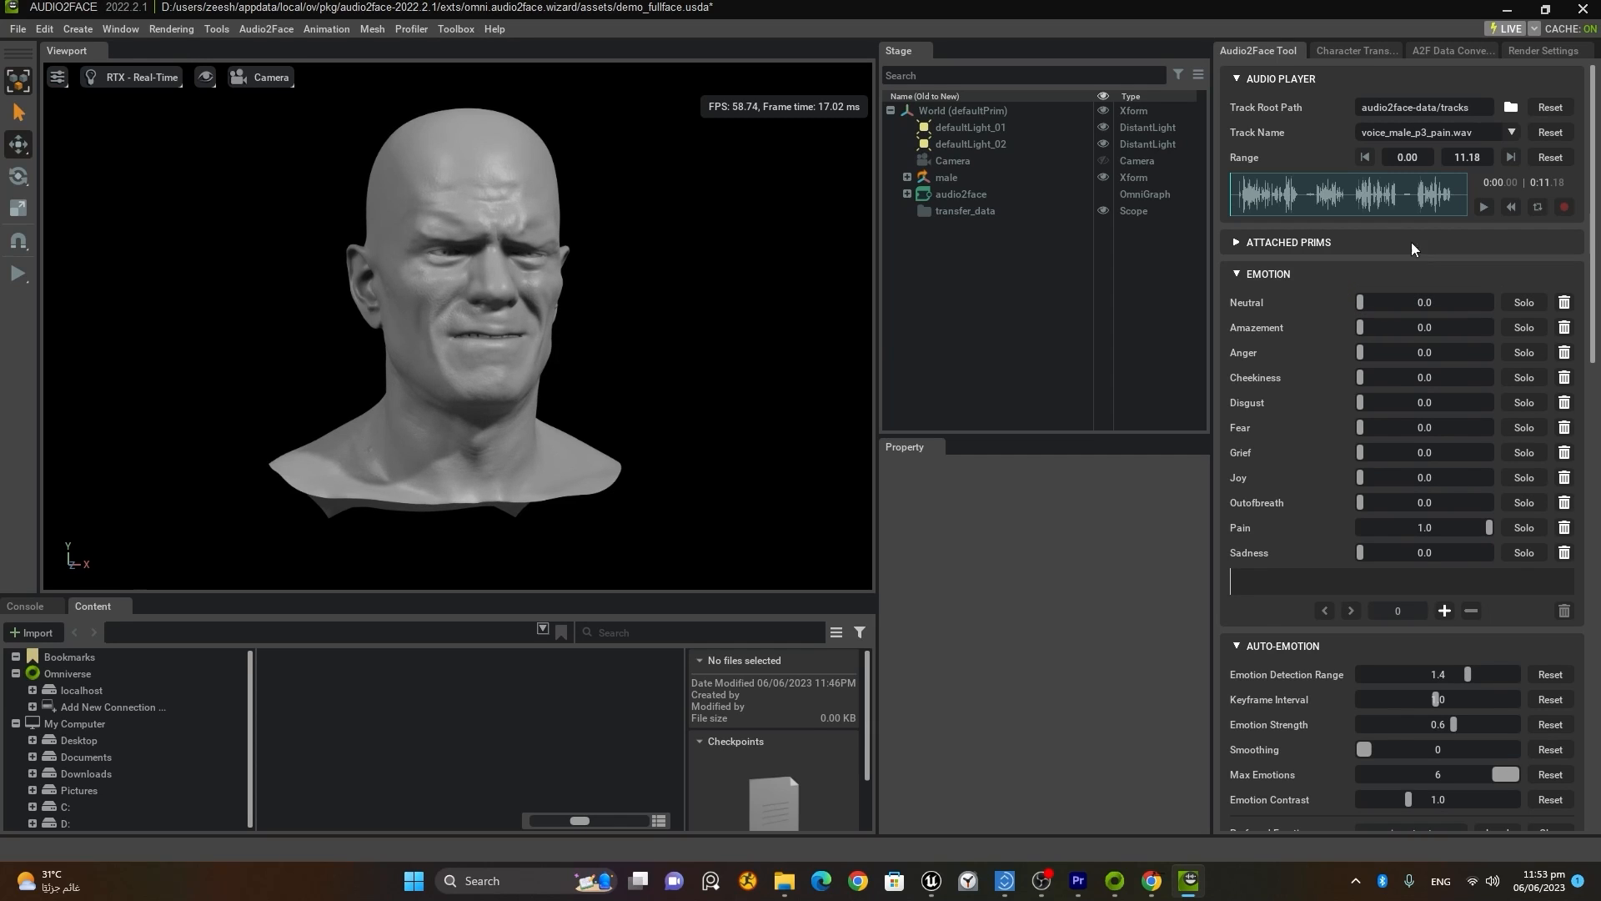
{"action": "left_click", "coordinate": [1485, 210]}
{"action": "left_click_drag", "start_coordinate": [1480, 526], "coordinate": [1374, 540]}
{"action": "left_click_drag", "start_coordinate": [1366, 308], "coordinate": [1500, 289]}
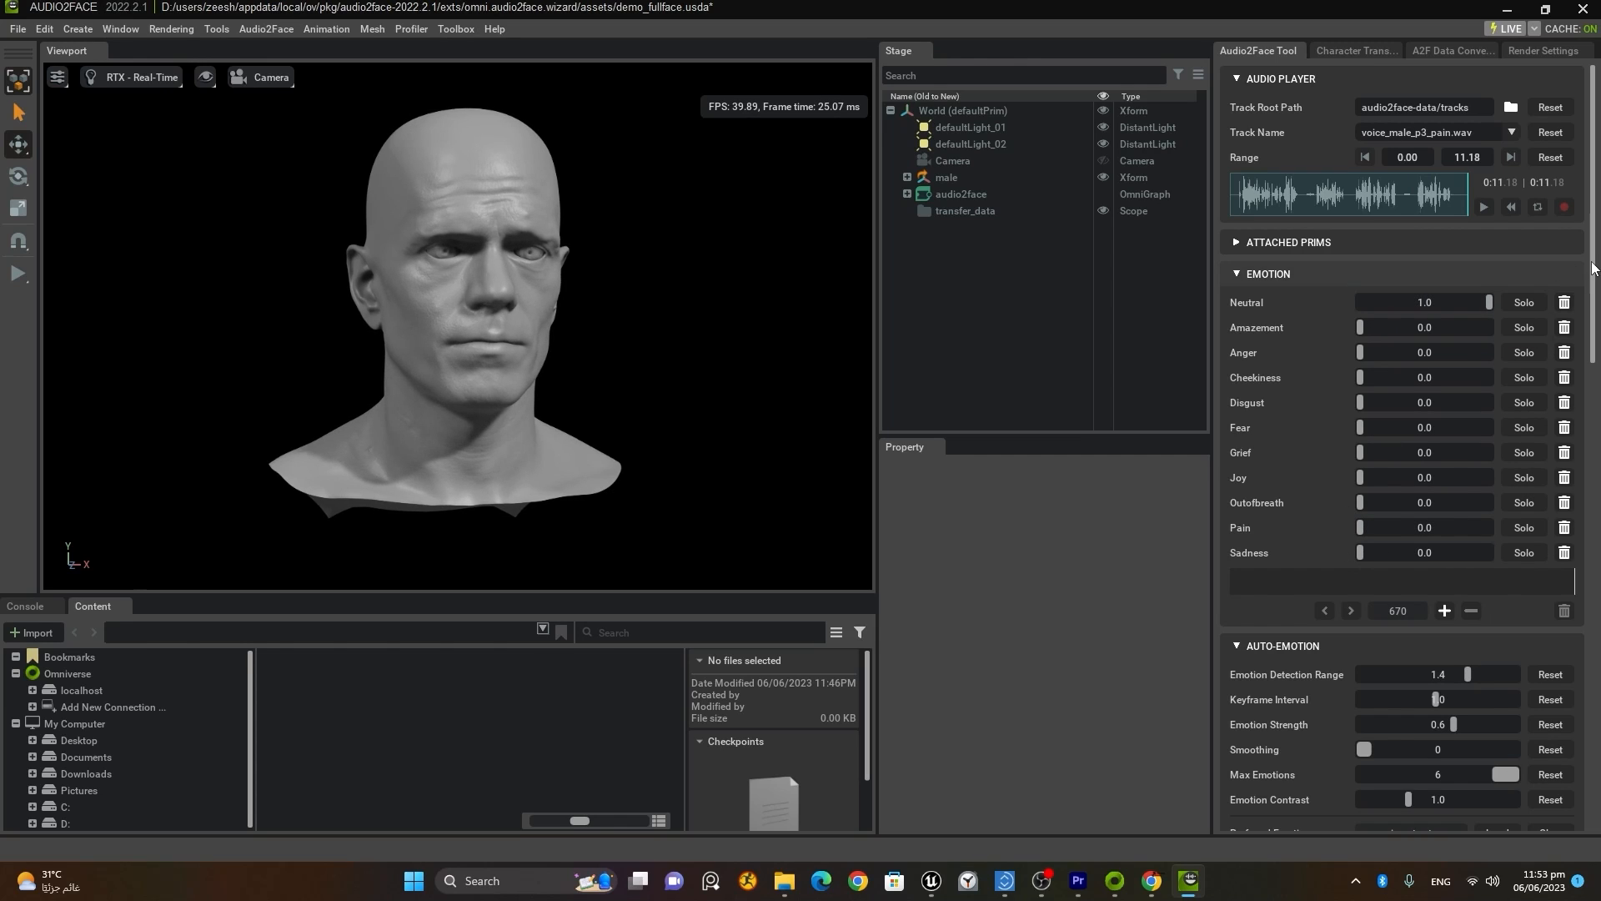
Step: Add an emotion keyframe at frame 0 with Neutral at 1.0 and all other emotions at 0.0
{"action": "scroll", "coordinate": [1584, 337], "scroll_direction": "down", "scroll_amount": 4}
{"action": "scroll", "coordinate": [1583, 337], "scroll_direction": "down", "scroll_amount": 1}
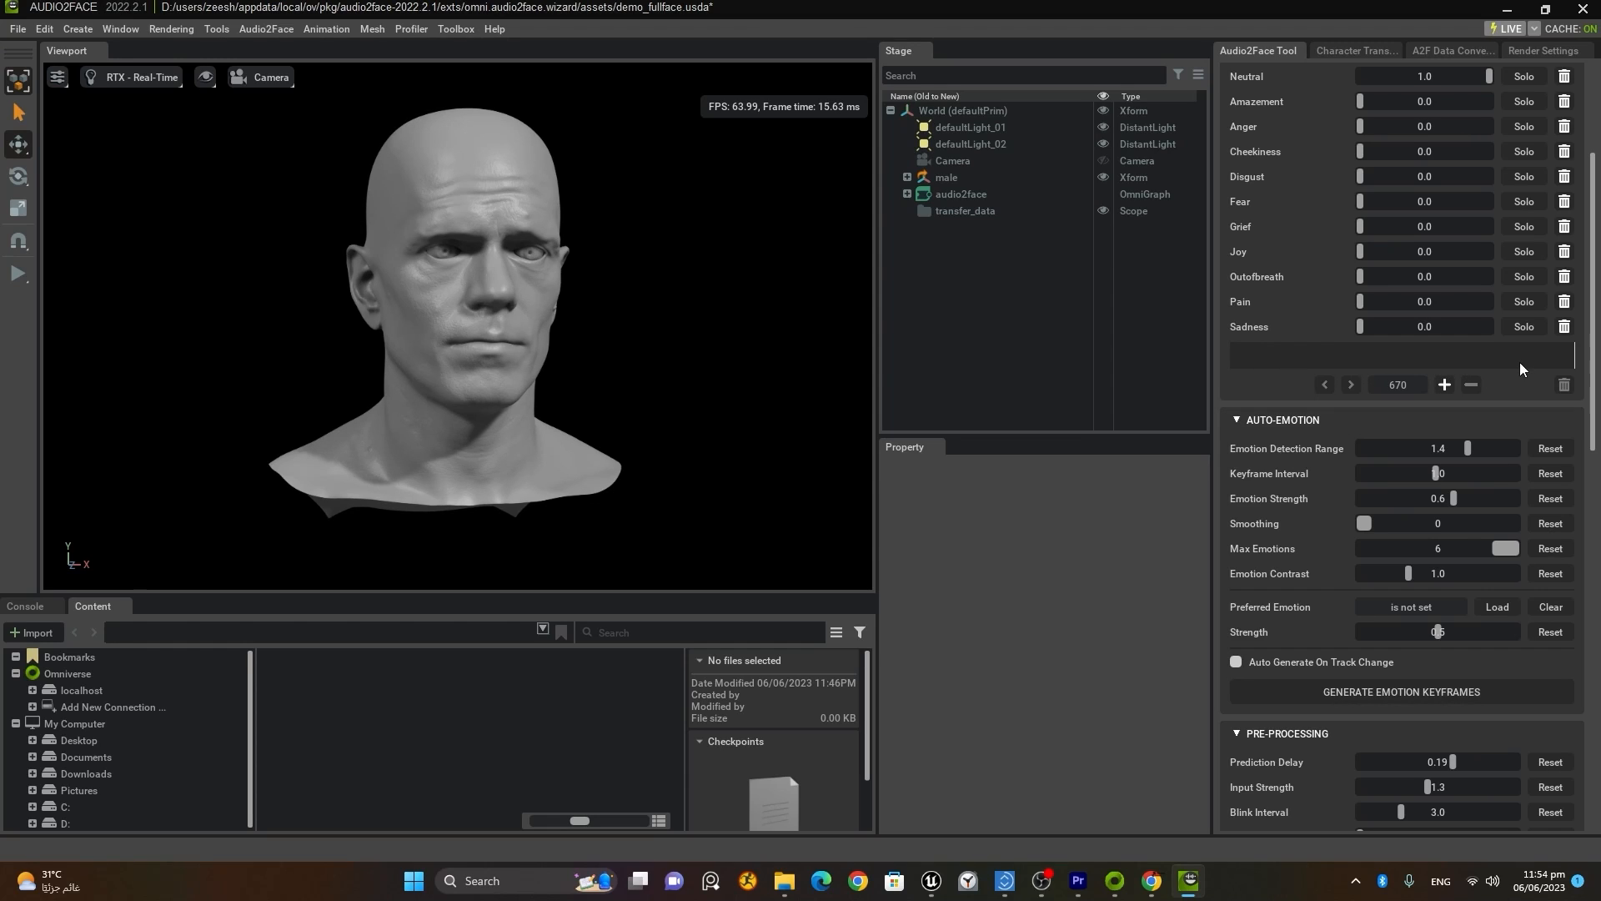
{"action": "scroll", "coordinate": [1508, 371], "scroll_direction": "up", "scroll_amount": 2}
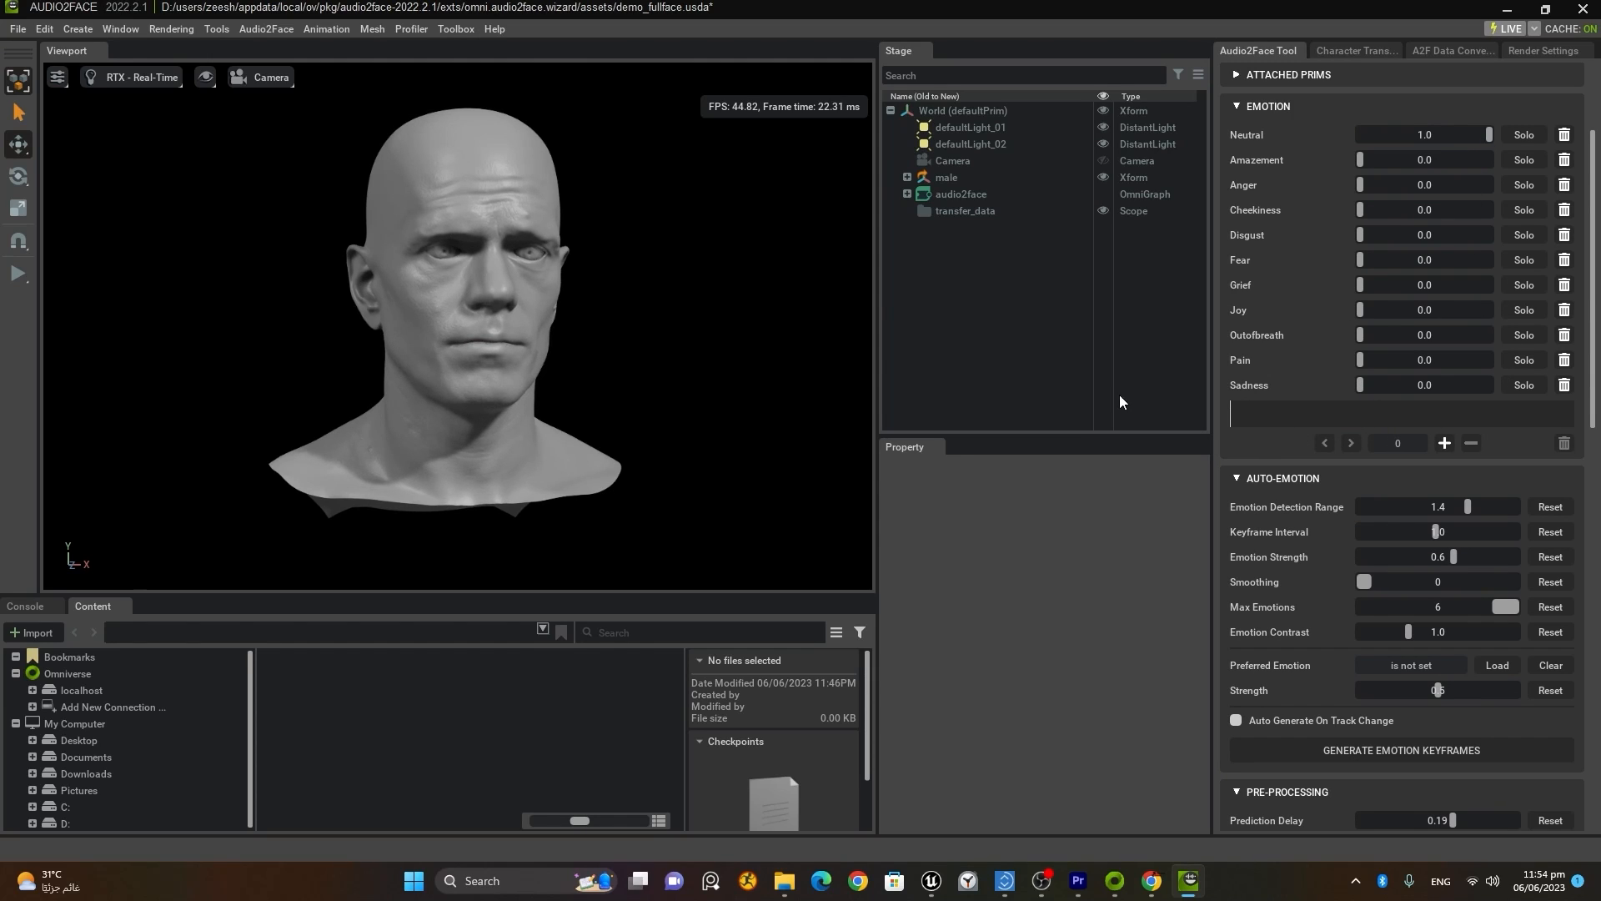
{"action": "left_click", "coordinate": [1442, 443]}
Step: Add an emotion keyframe at frame 165 with Pain set to 1.0
{"action": "left_click_drag", "start_coordinate": [1234, 419], "coordinate": [1315, 422]}
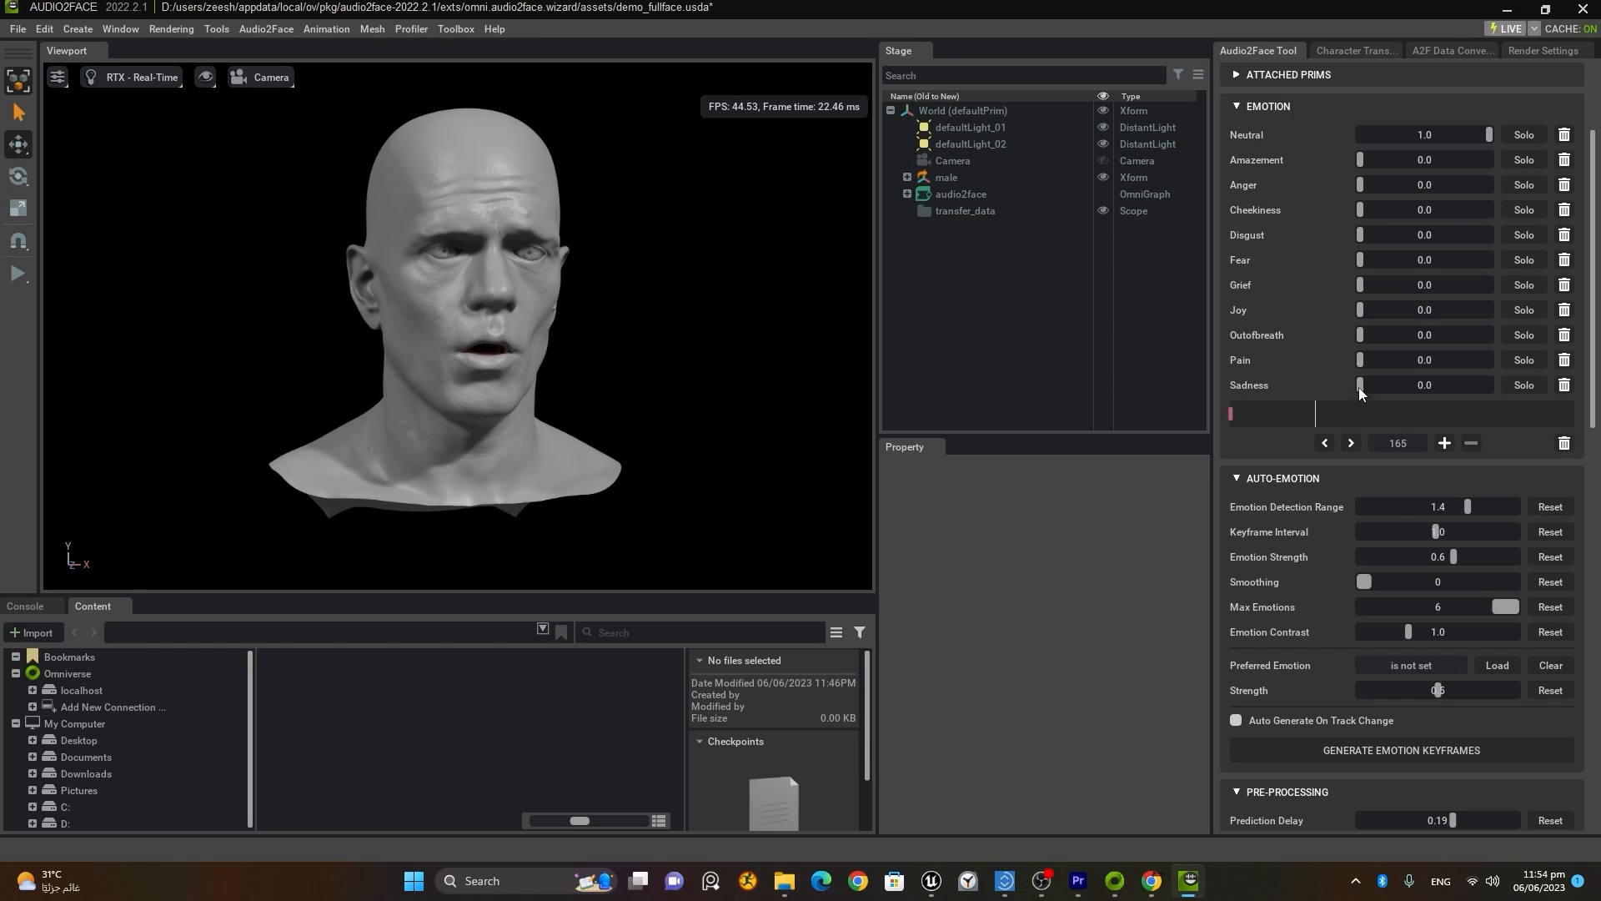
{"action": "left_click_drag", "start_coordinate": [1361, 359], "coordinate": [1475, 373]}
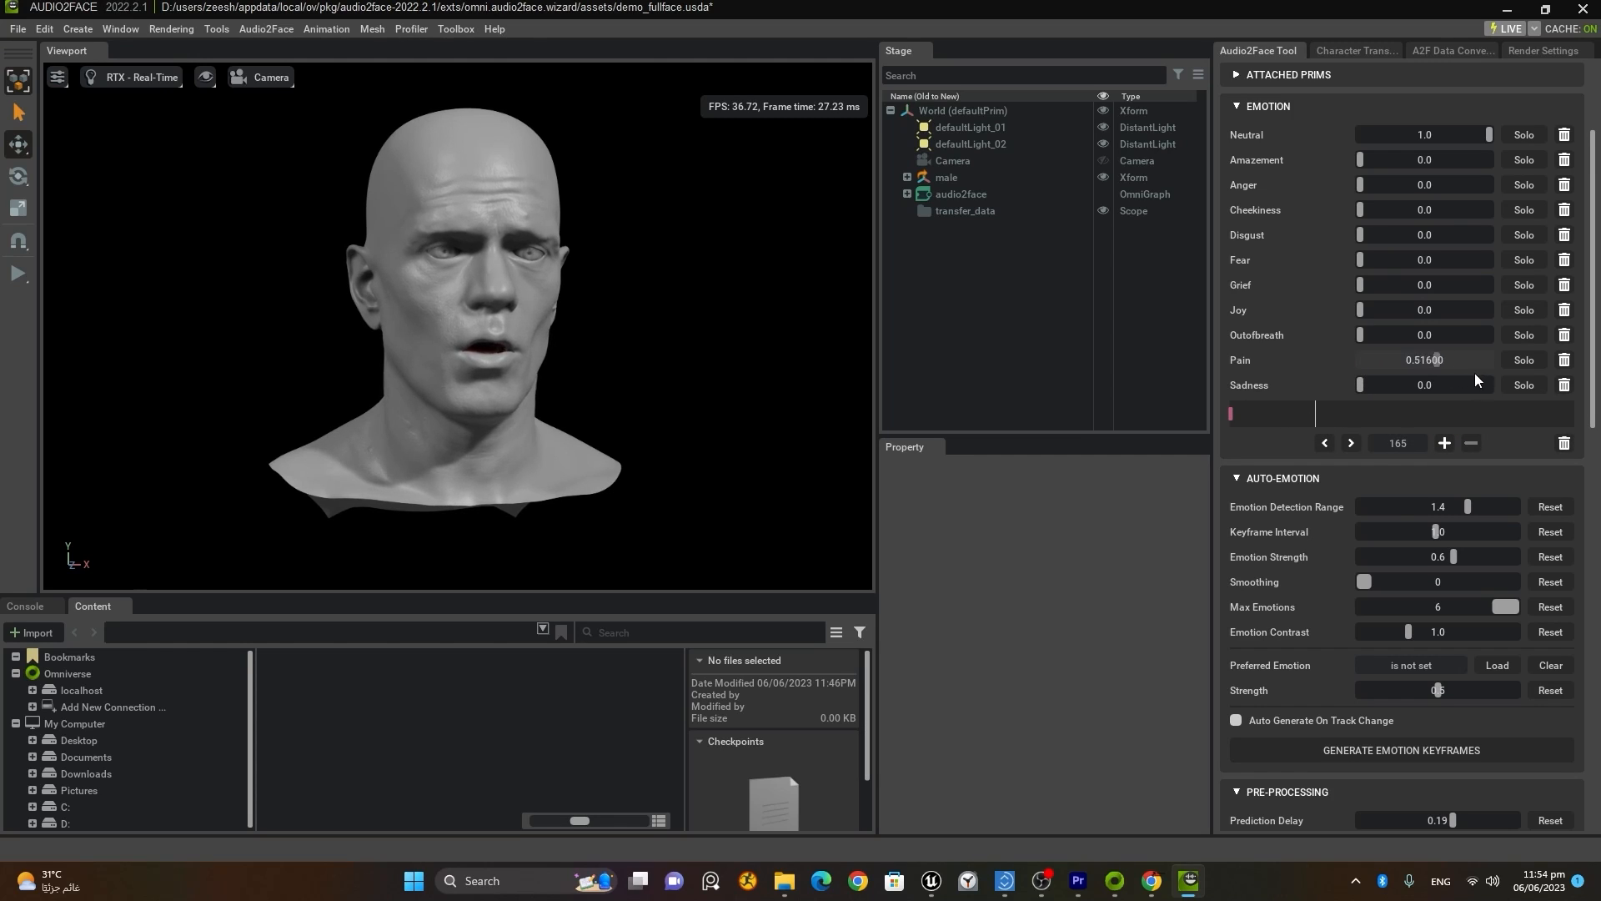
{"action": "left_click", "coordinate": [1446, 443]}
Step: Add an emotion keyframe at frame 446 with Neutral at 0.0 and Pain at 1.0
{"action": "left_click_drag", "start_coordinate": [1316, 419], "coordinate": [1366, 419]}
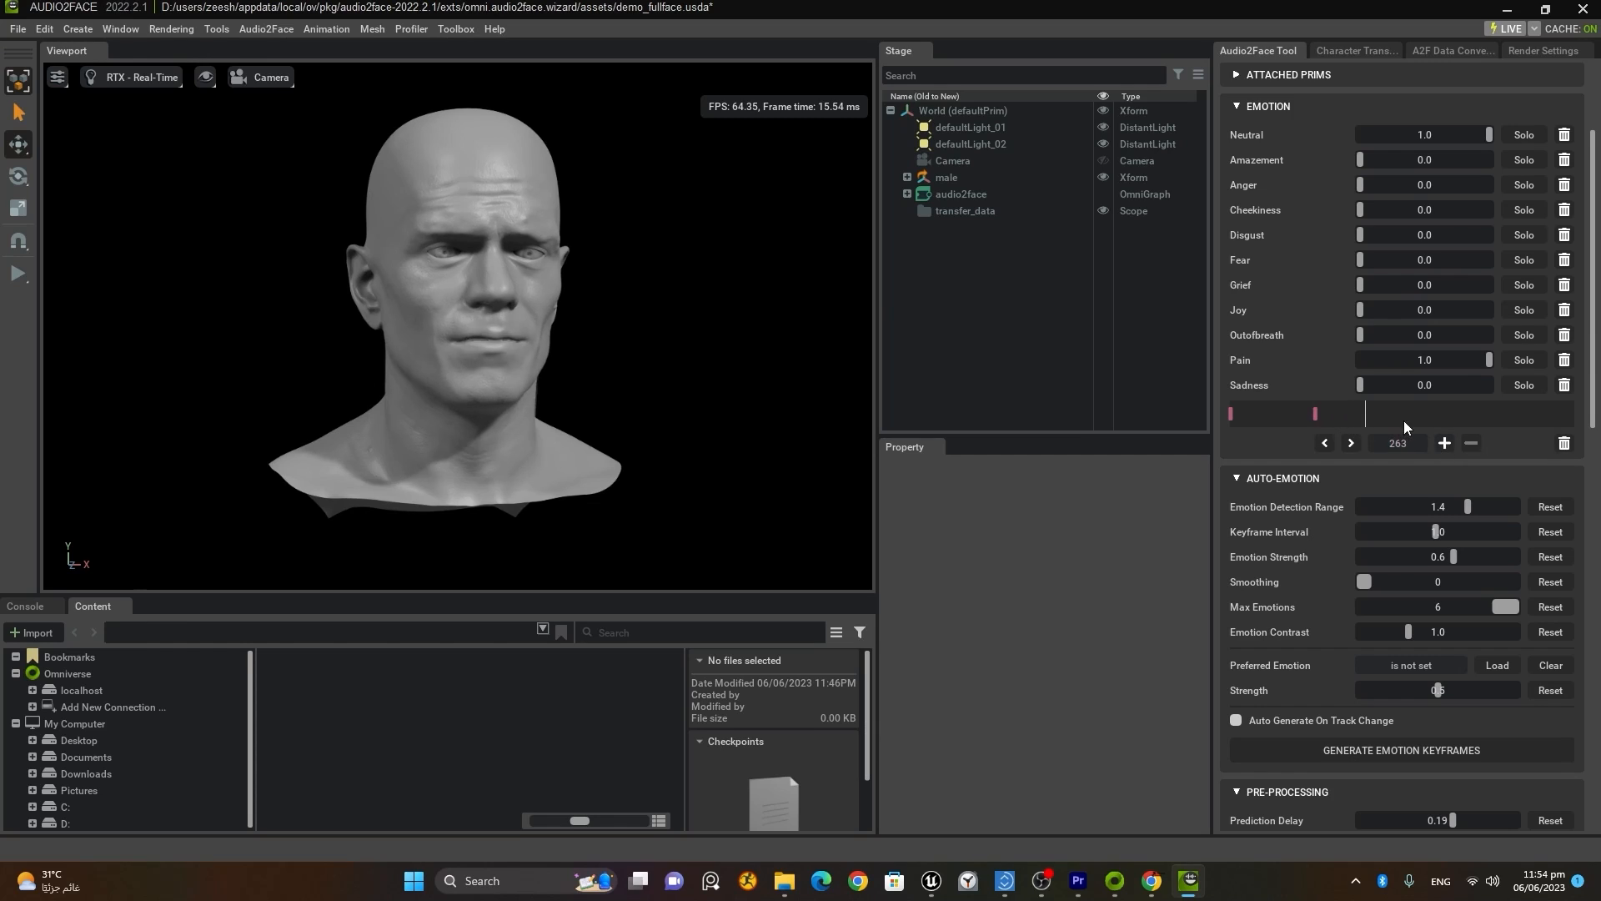
{"action": "left_click", "coordinate": [1460, 422]}
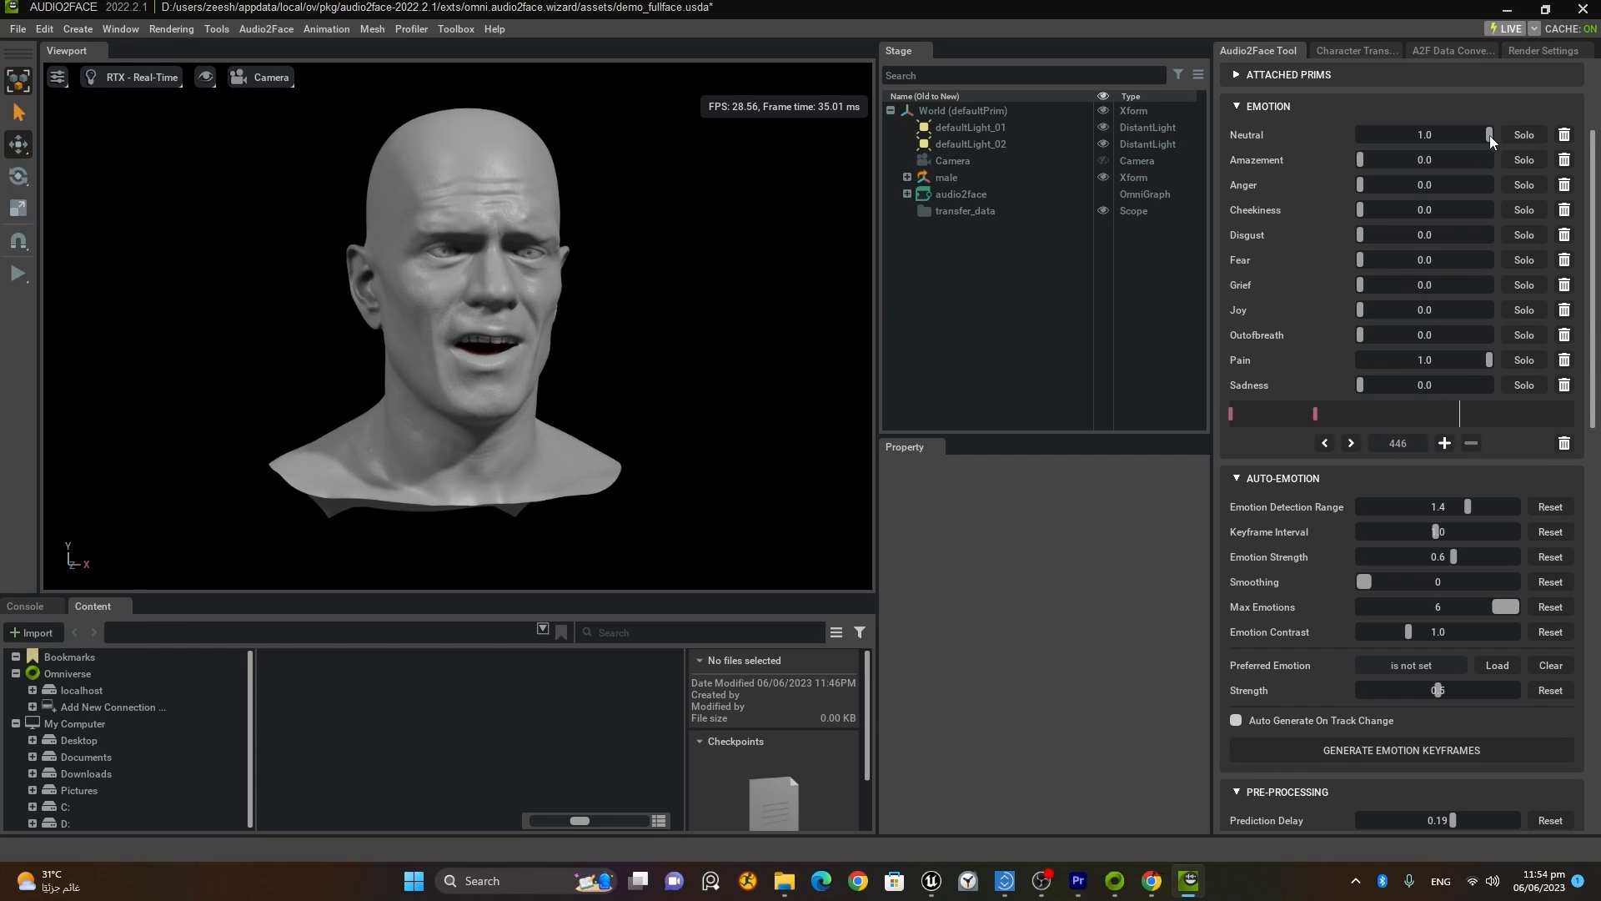
{"action": "left_click_drag", "start_coordinate": [1490, 135], "coordinate": [1289, 137]}
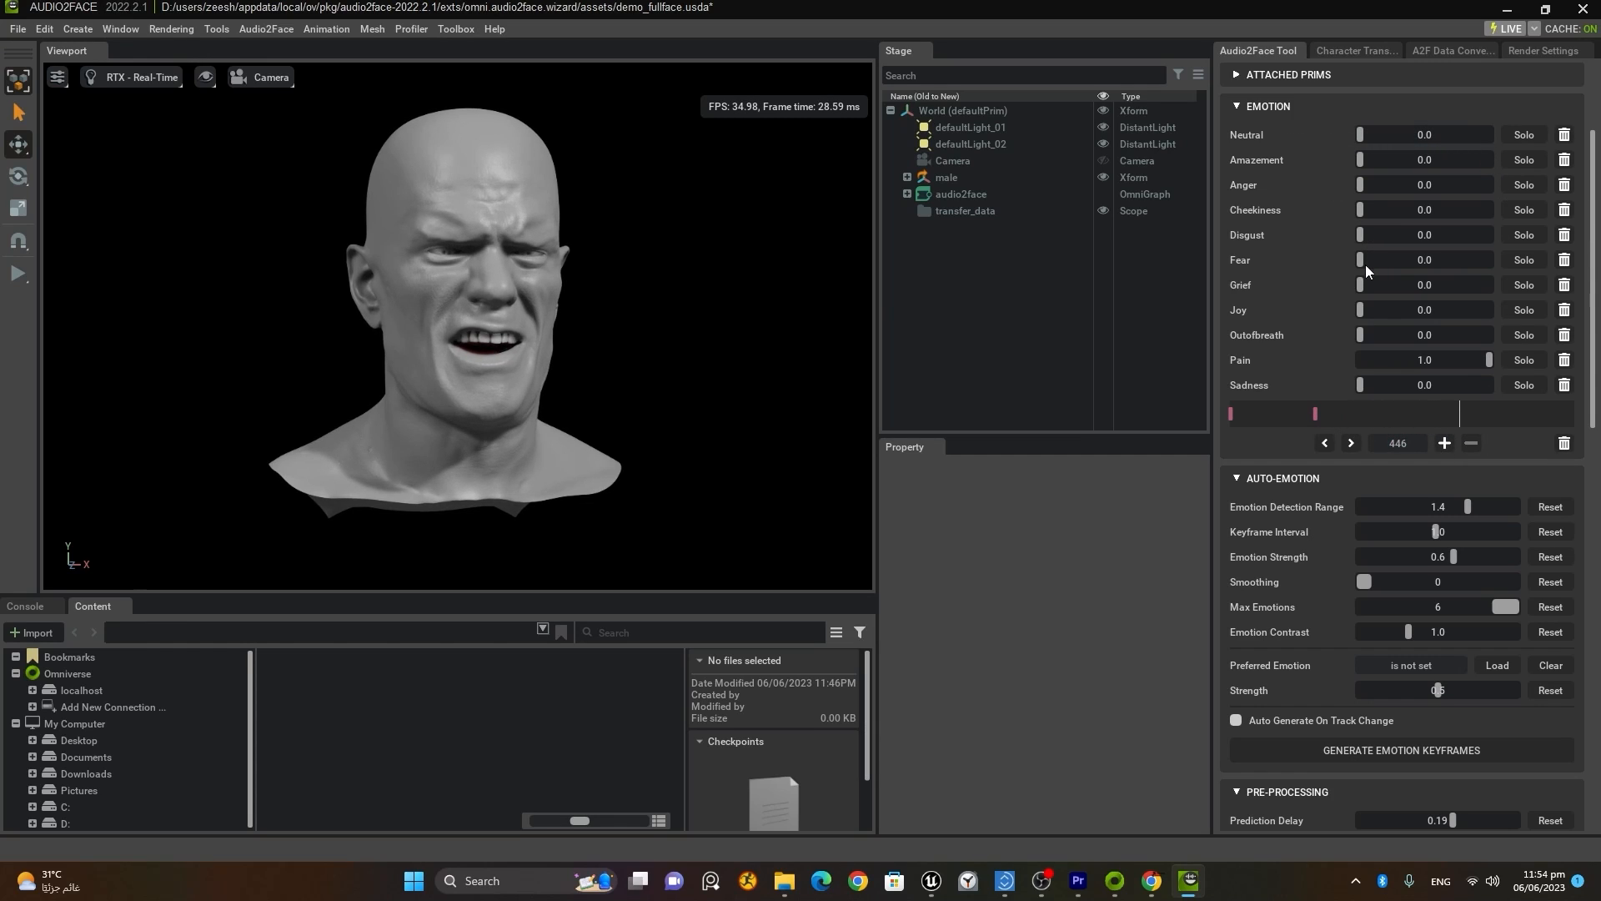
{"action": "left_click", "coordinate": [1445, 444]}
Step: Preview the keyframed emotion animation from frame 0 and pause it past the last keyframe
{"action": "left_click_drag", "start_coordinate": [1448, 420], "coordinate": [1195, 416]}
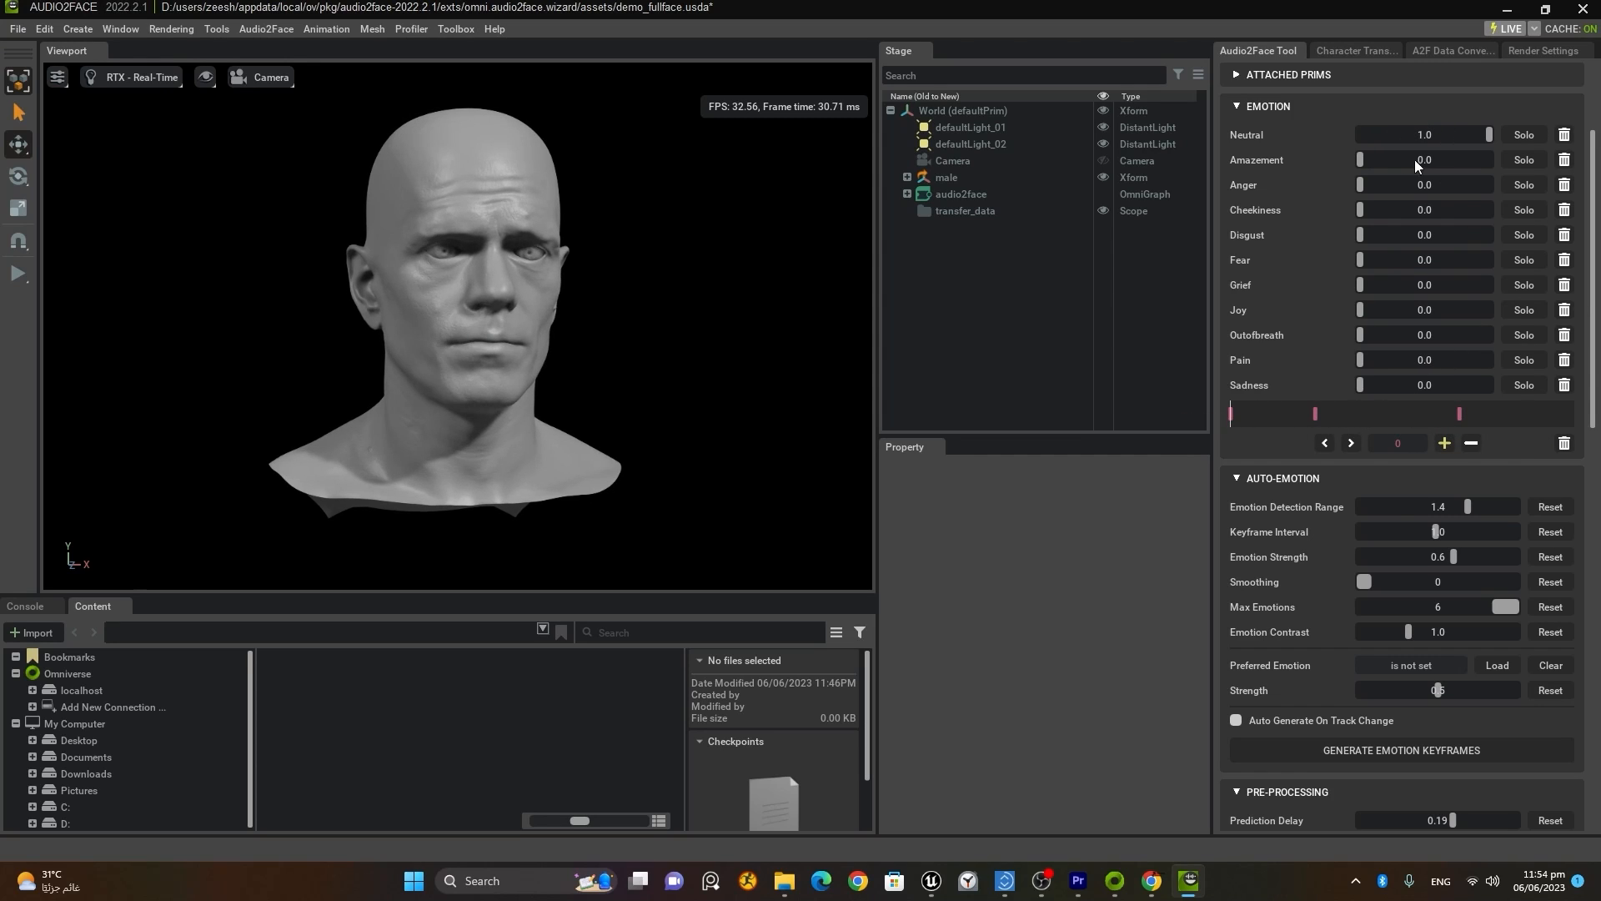
{"action": "scroll", "coordinate": [1455, 417], "scroll_direction": "up", "scroll_amount": 4}
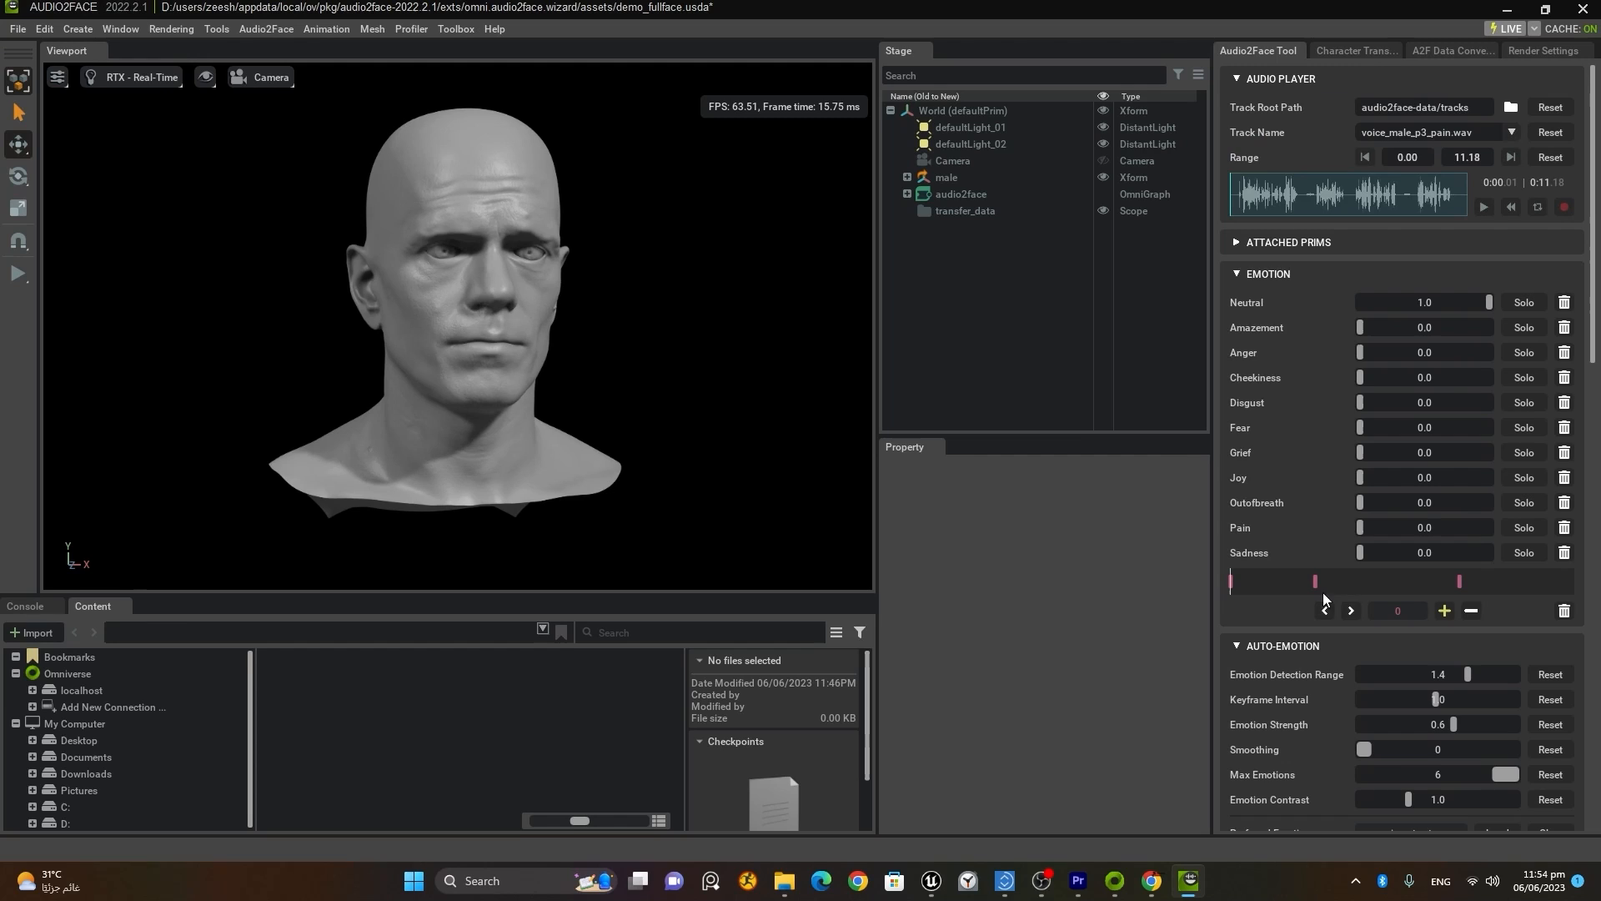
{"action": "left_click", "coordinate": [1484, 207]}
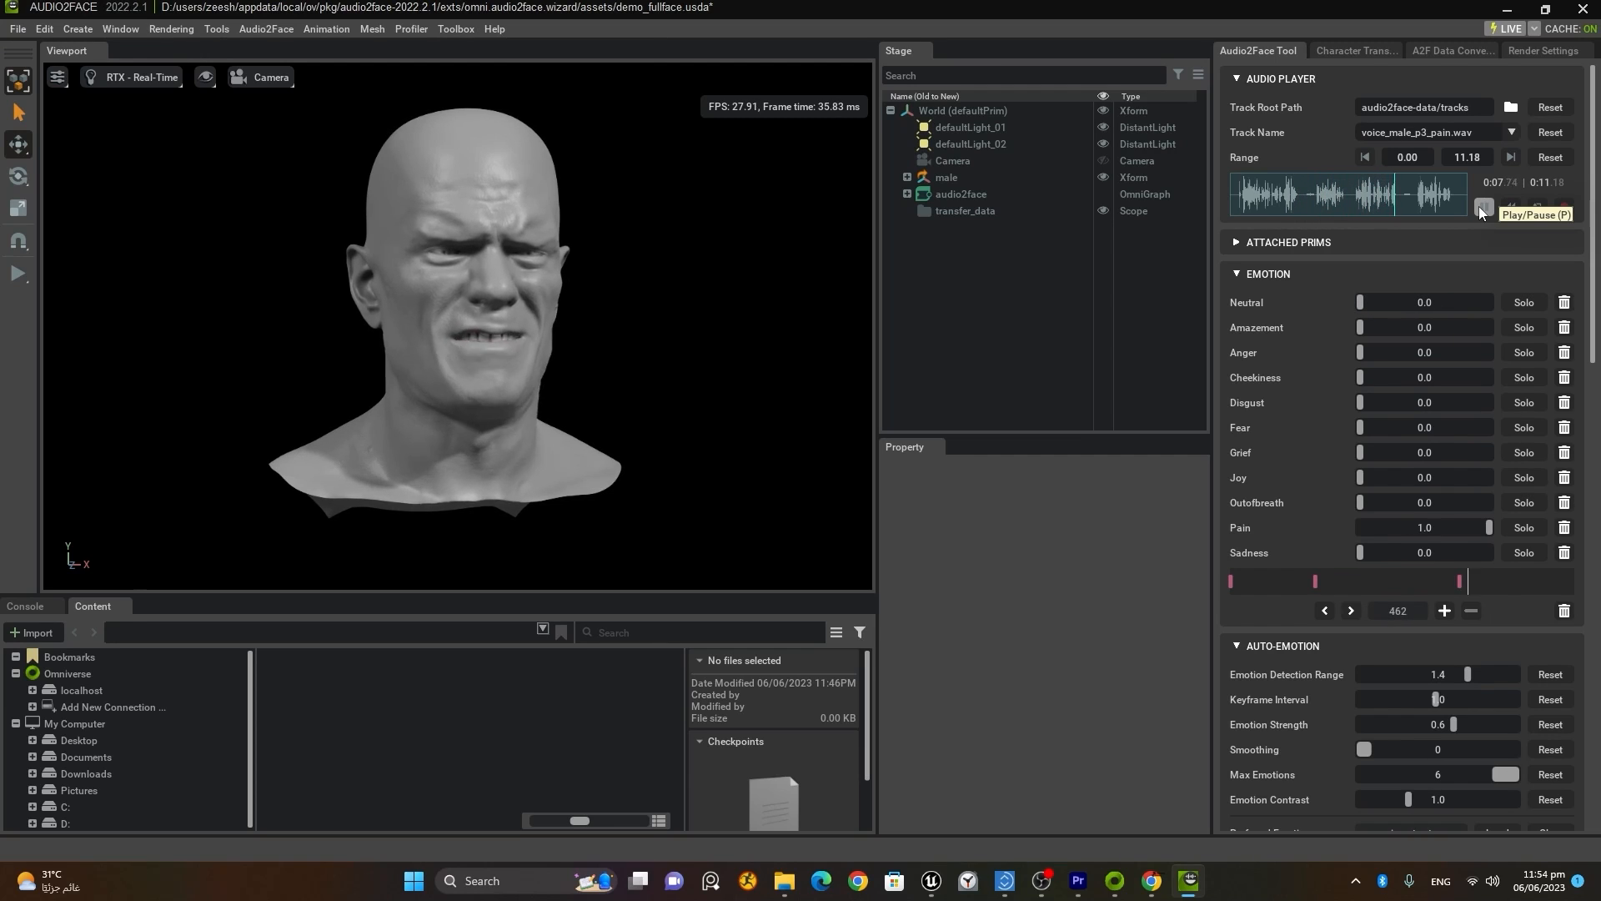
{"action": "left_click", "coordinate": [1480, 208]}
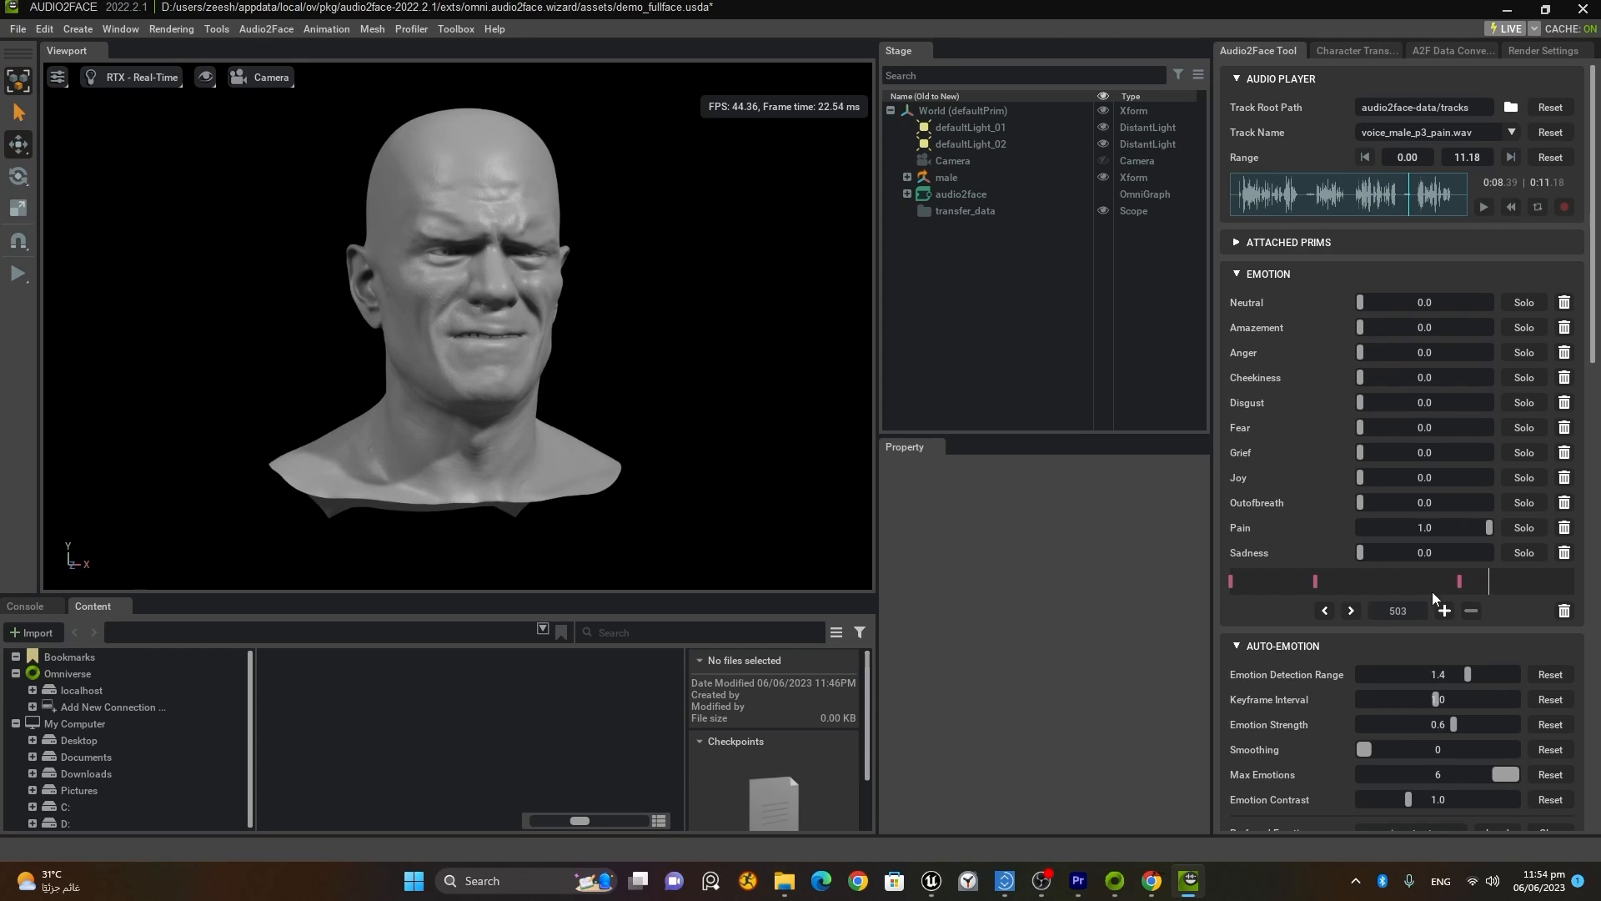
Step: Remove all emotion keyframes and reset the emotions to Pain 0.0 and Neutral 1.0
{"action": "left_click", "coordinate": [1565, 611]}
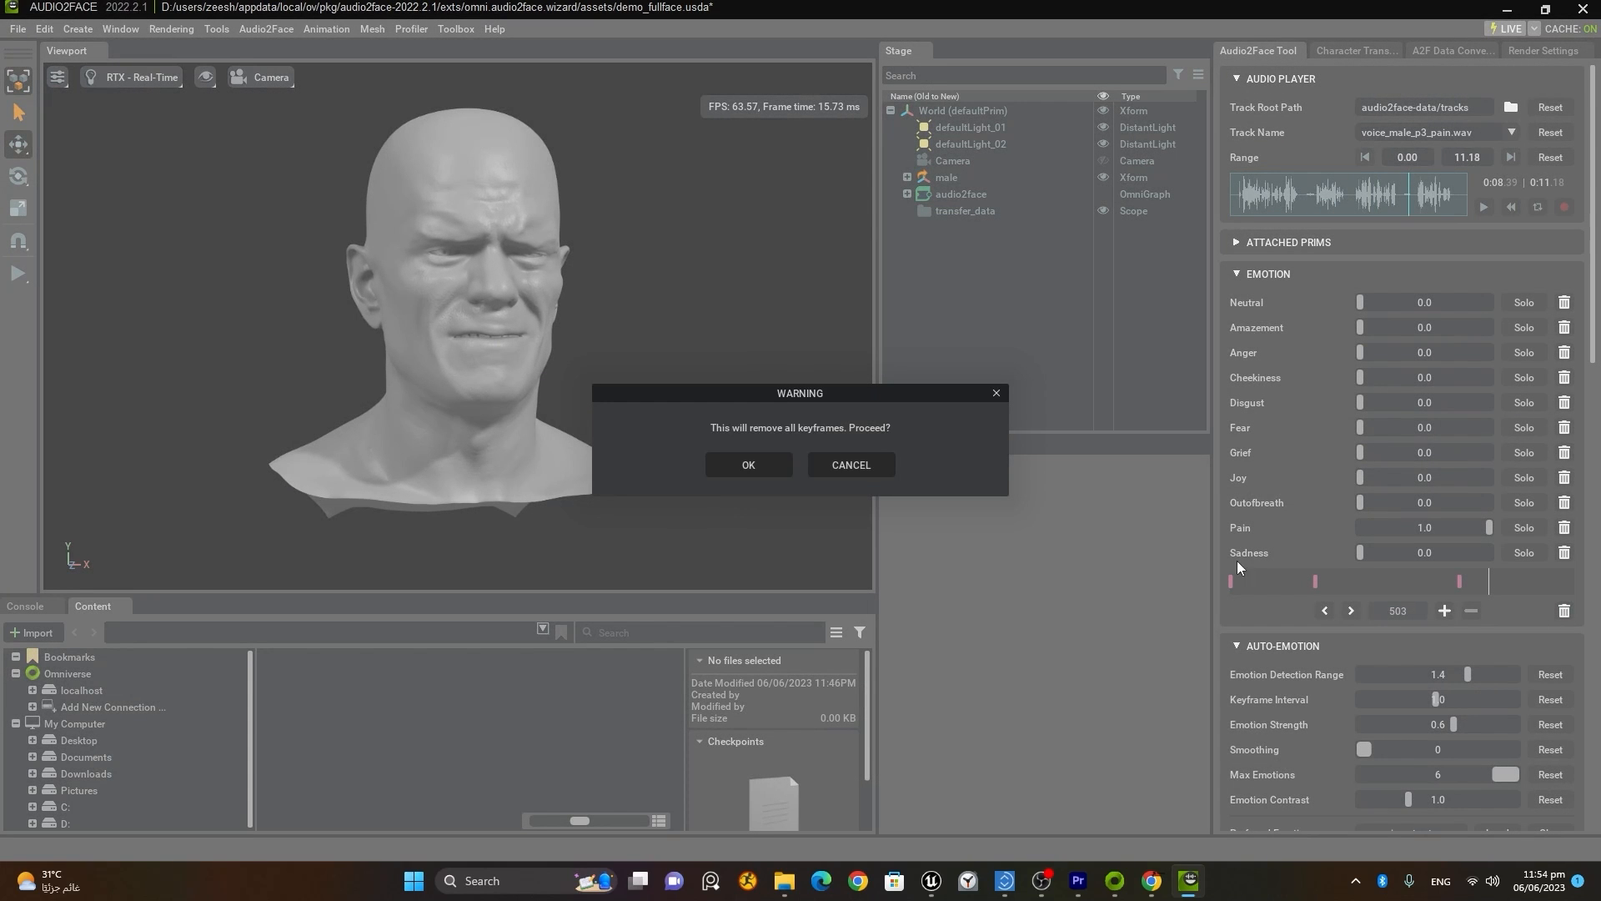
{"action": "left_click", "coordinate": [738, 463]}
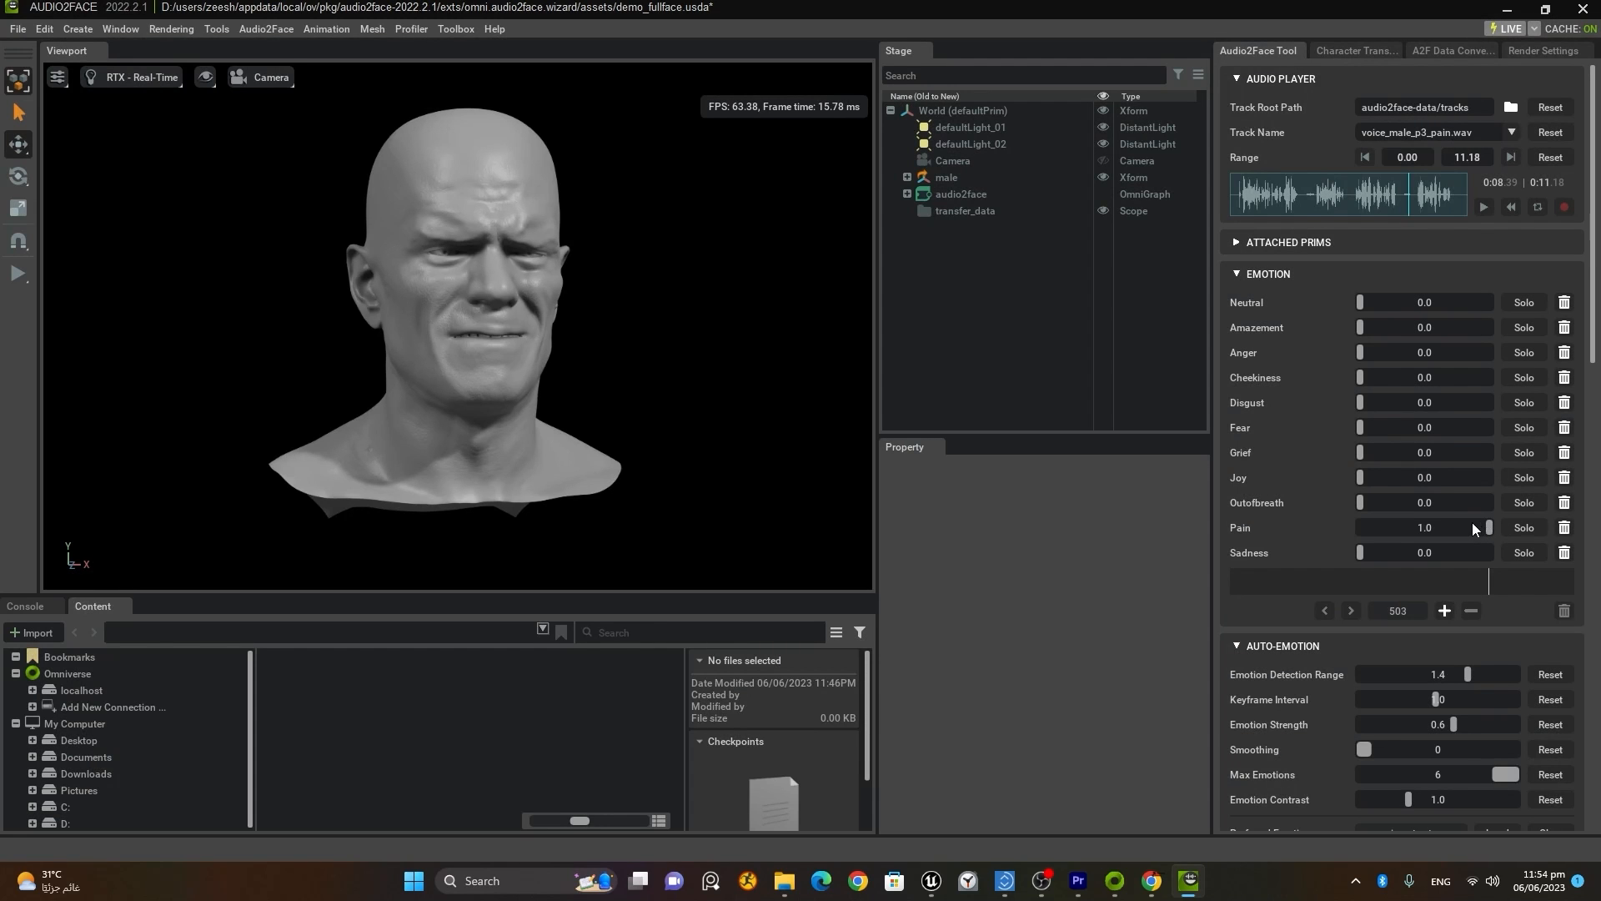
{"action": "left_click_drag", "start_coordinate": [1473, 527], "coordinate": [1285, 534]}
{"action": "left_click_drag", "start_coordinate": [1381, 305], "coordinate": [1504, 309]}
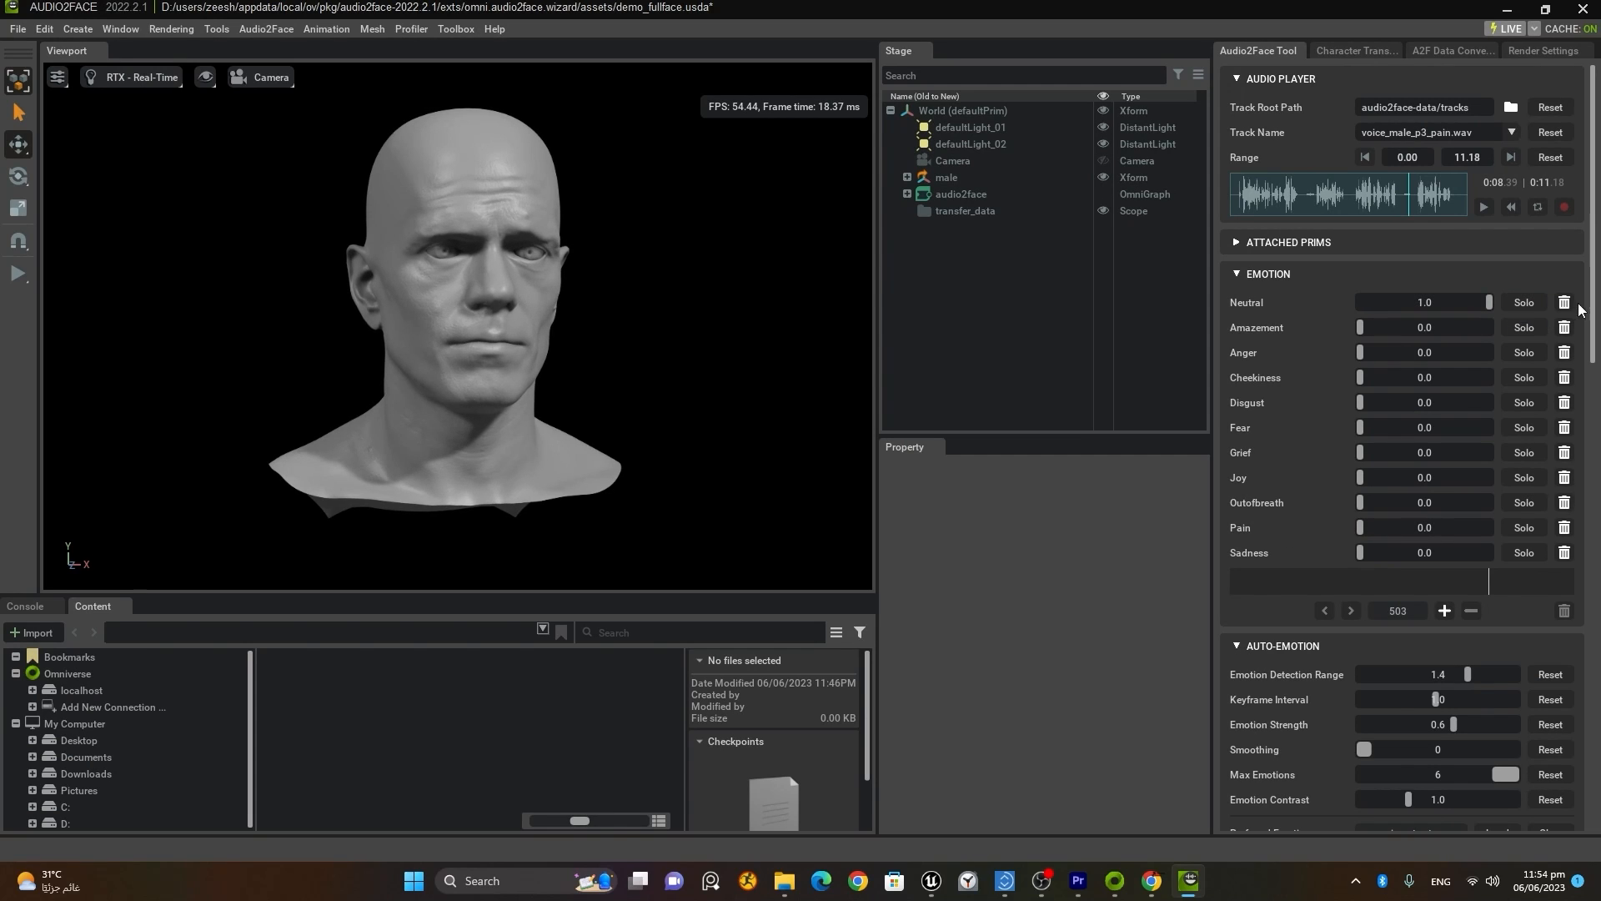
Step: Return the playhead to the start and generate emotion keyframes automatically for the pain track
{"action": "left_click_drag", "start_coordinate": [1305, 202], "coordinate": [1189, 212]}
{"action": "scroll", "coordinate": [1507, 392], "scroll_direction": "down", "scroll_amount": 6}
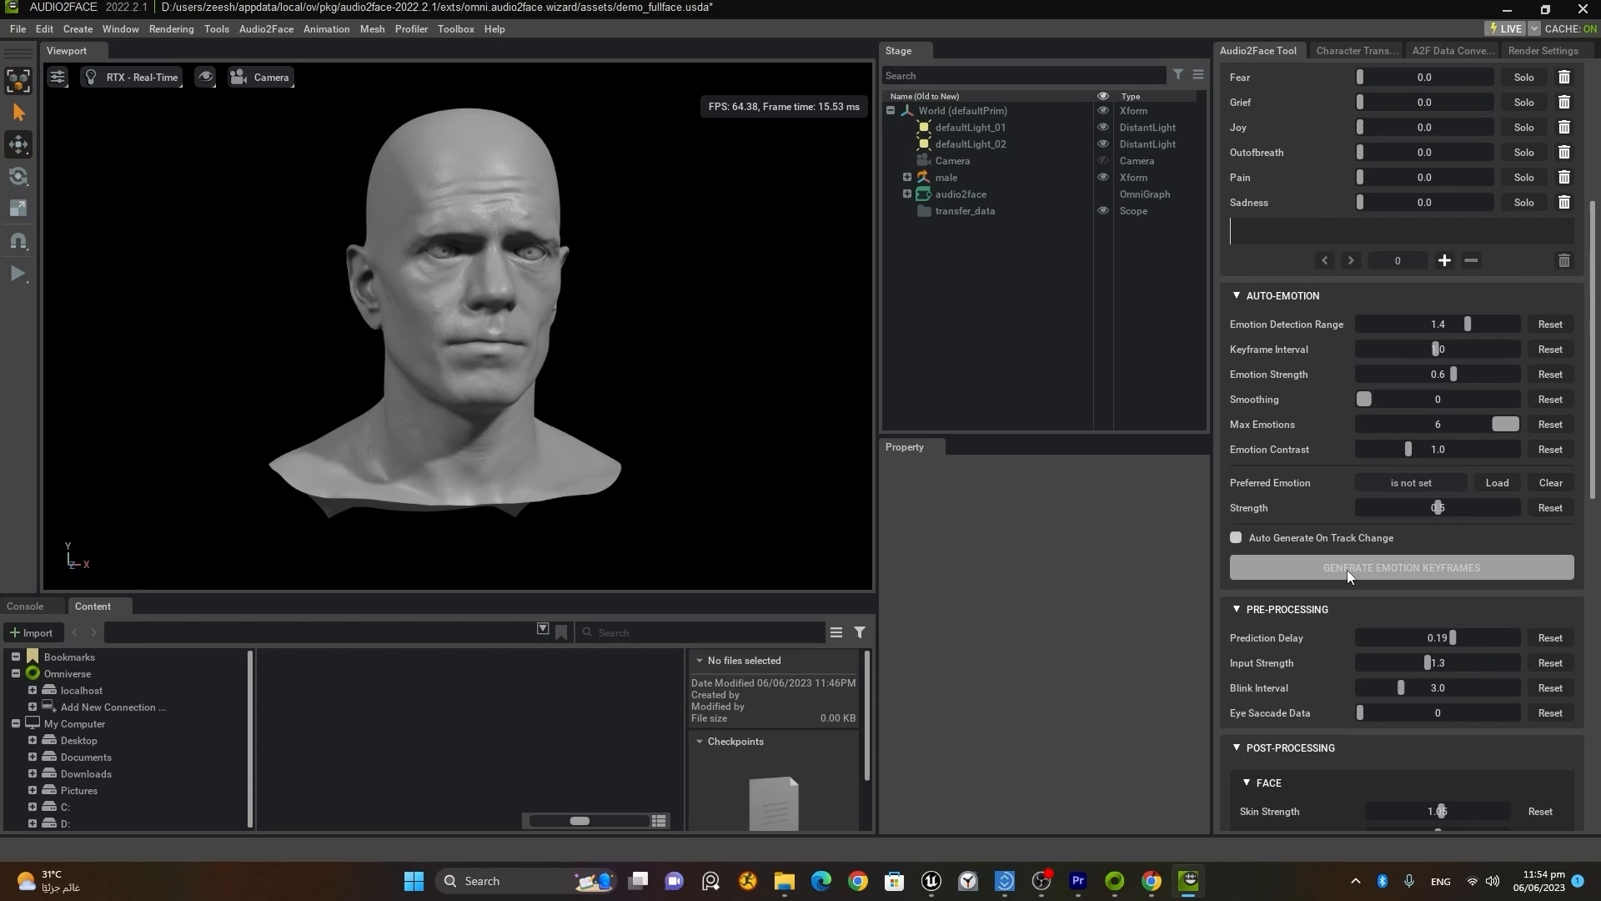
{"action": "left_click", "coordinate": [1418, 571]}
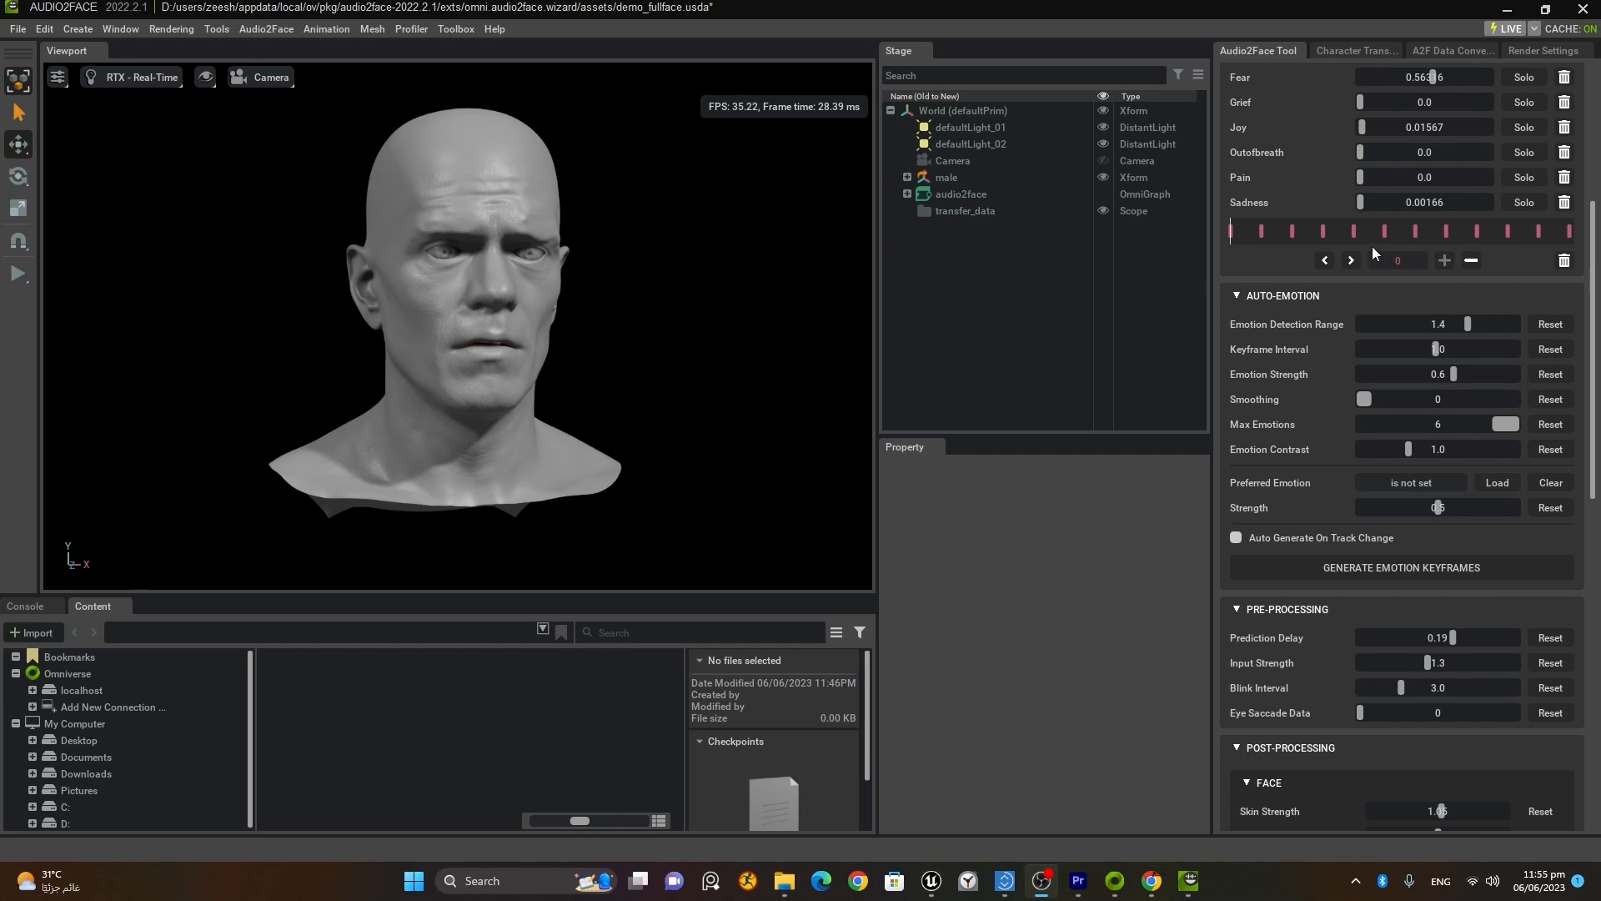
Step: Play the pain track through with its generated emotion keyframes and return the playhead to frame 0
{"action": "left_click_drag", "start_coordinate": [1594, 481], "coordinate": [1593, 344]}
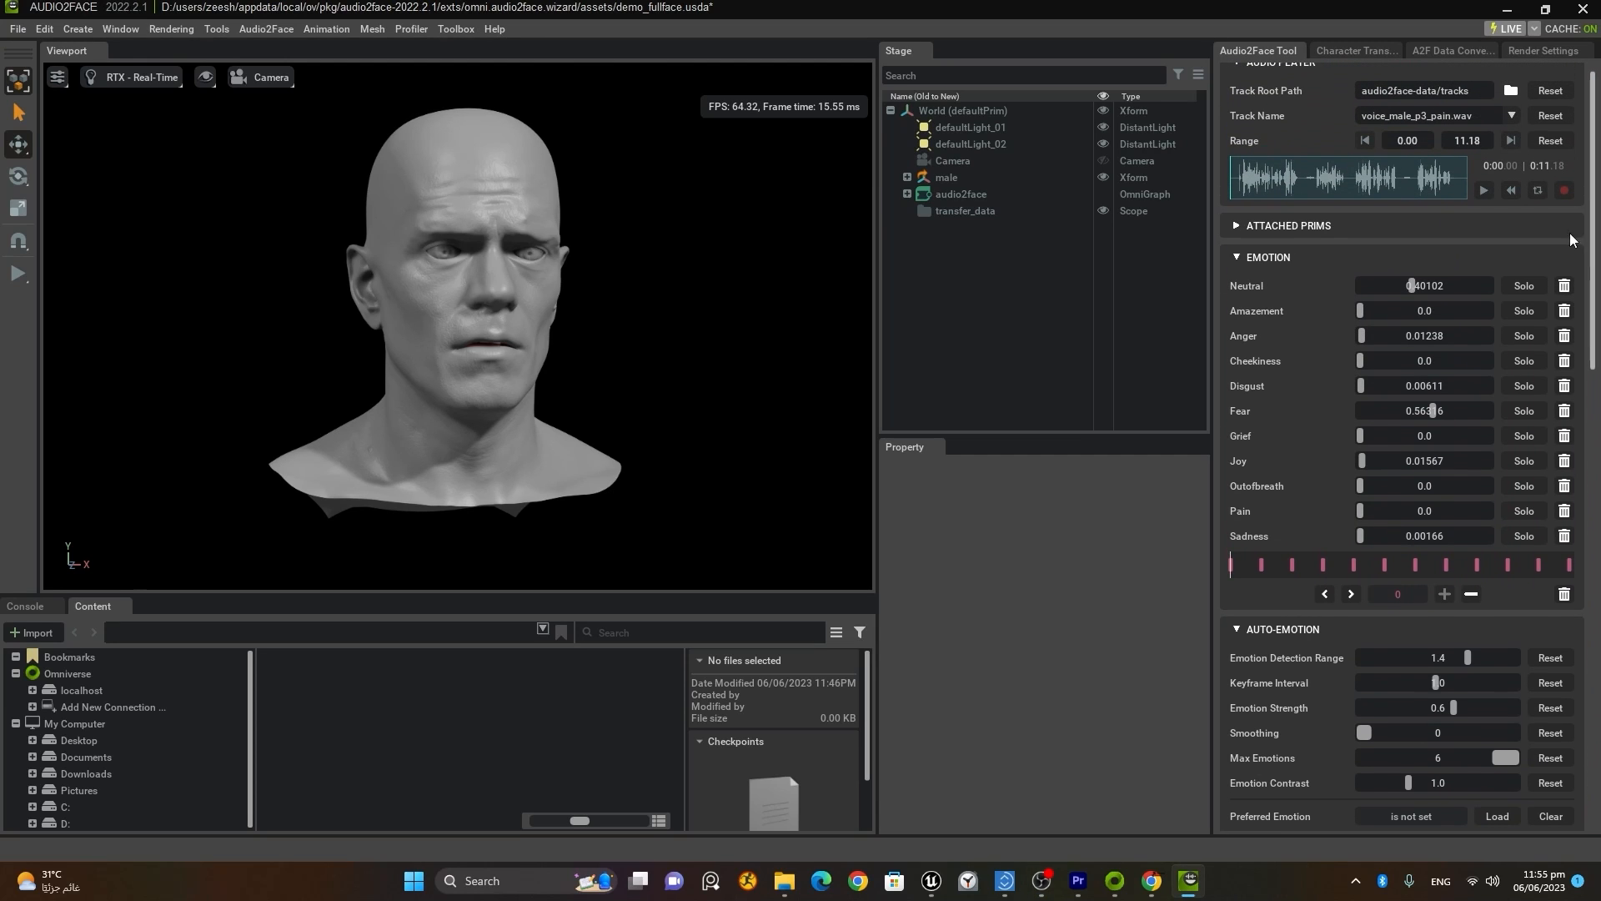
{"action": "left_click", "coordinate": [1486, 191]}
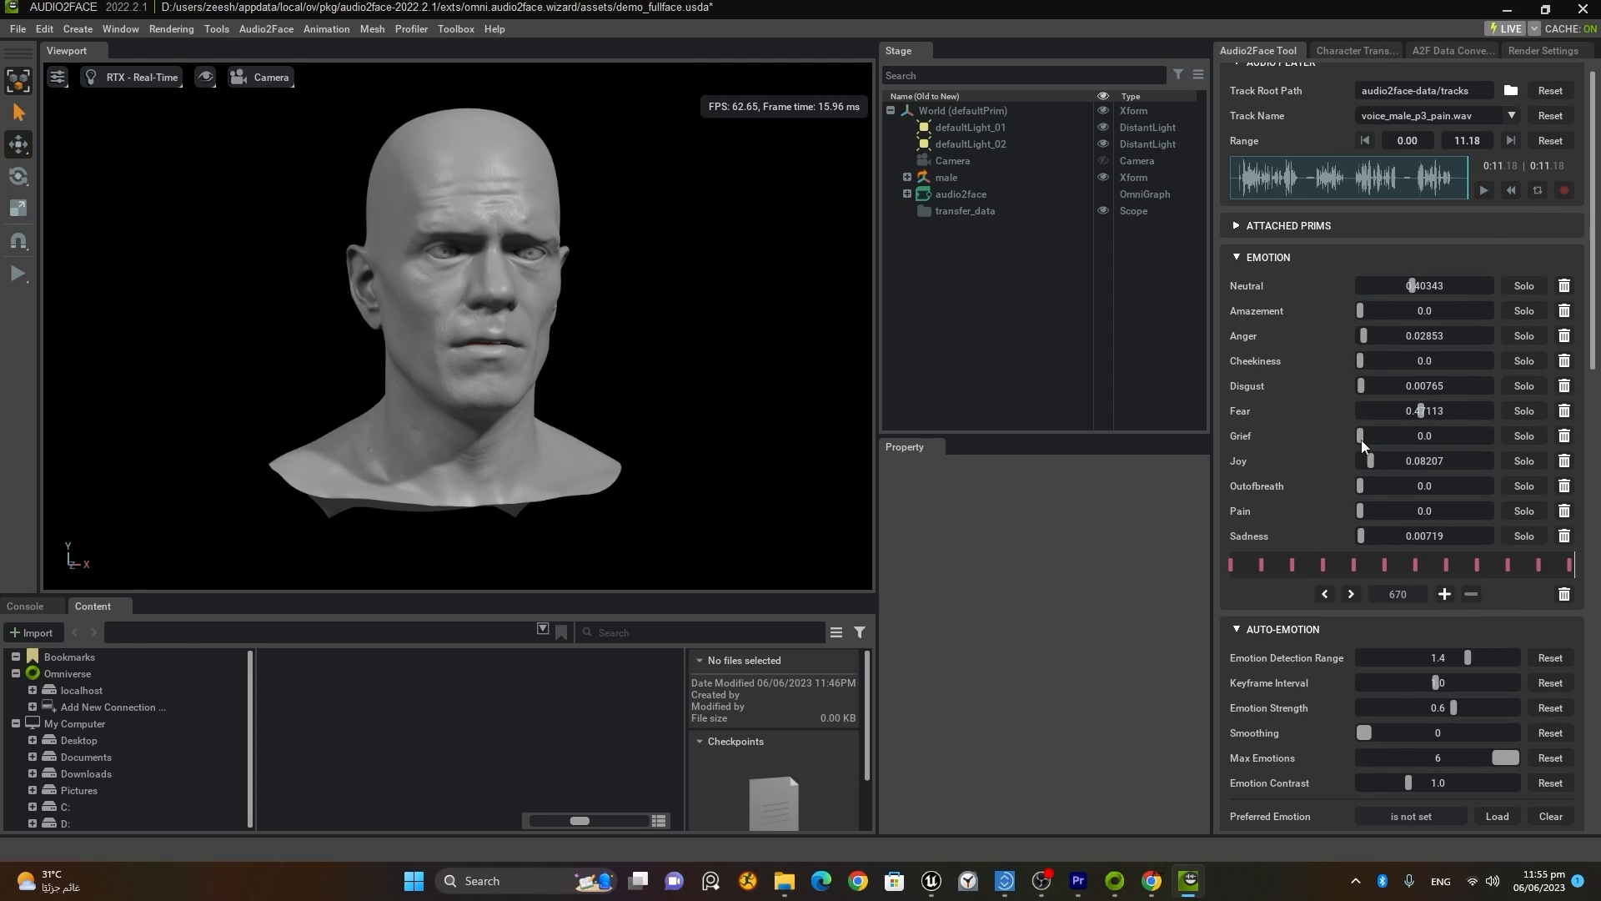
{"action": "left_click_drag", "start_coordinate": [1573, 572], "coordinate": [1194, 571]}
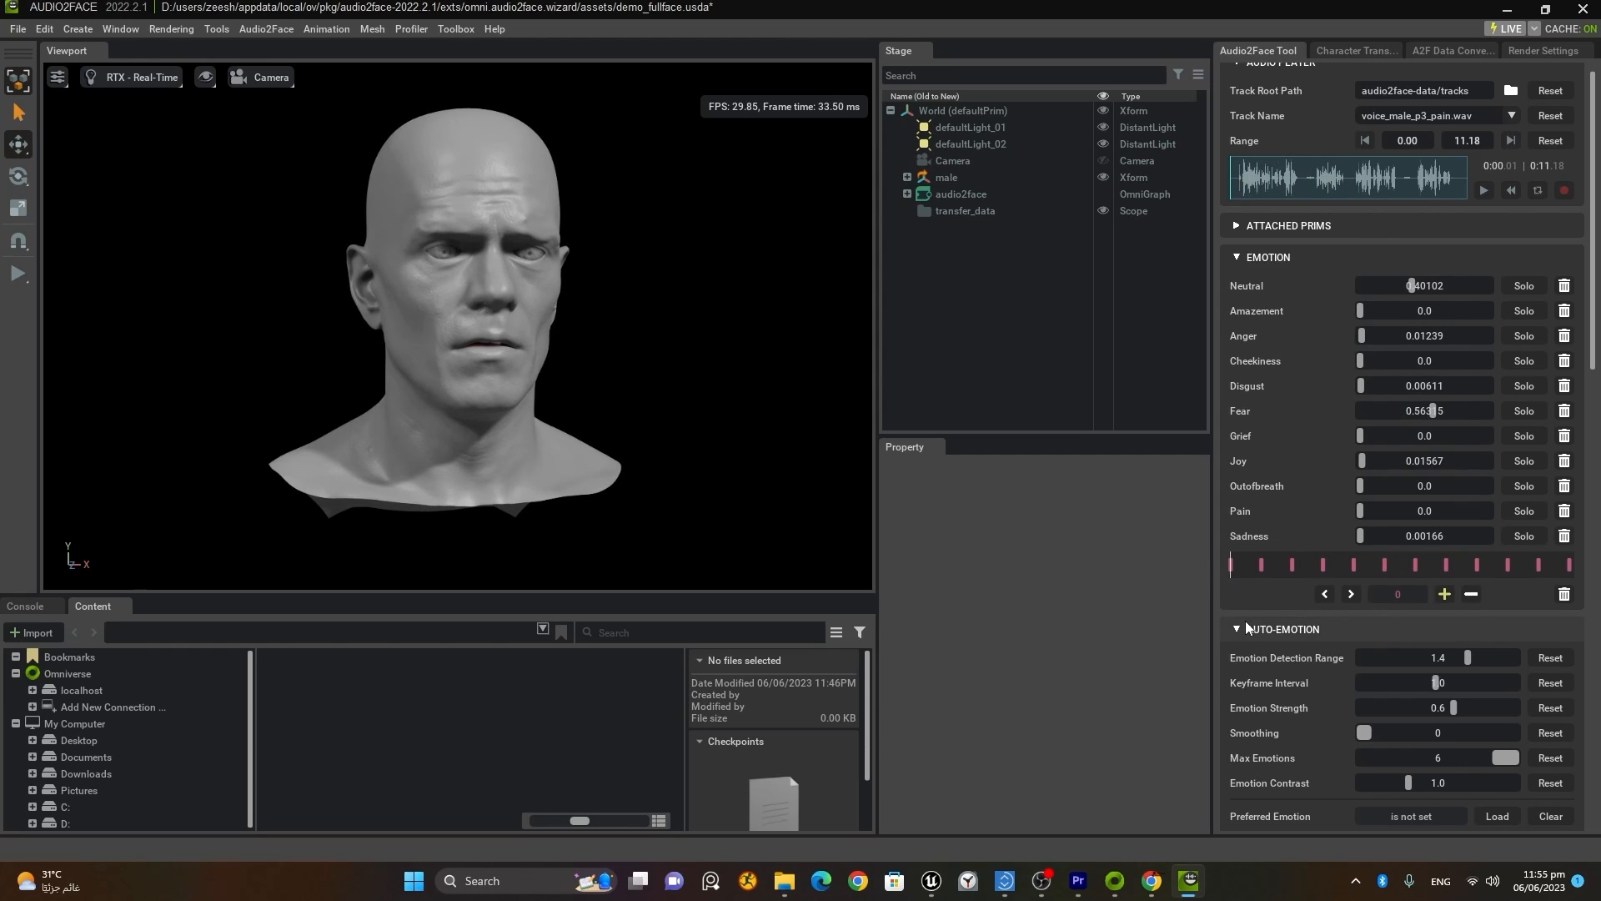
Step: Enable Auto Generate On Track Change and load the voice_male_p3_anger.wav track
{"action": "scroll", "coordinate": [1244, 620], "scroll_direction": "down", "scroll_amount": 5}
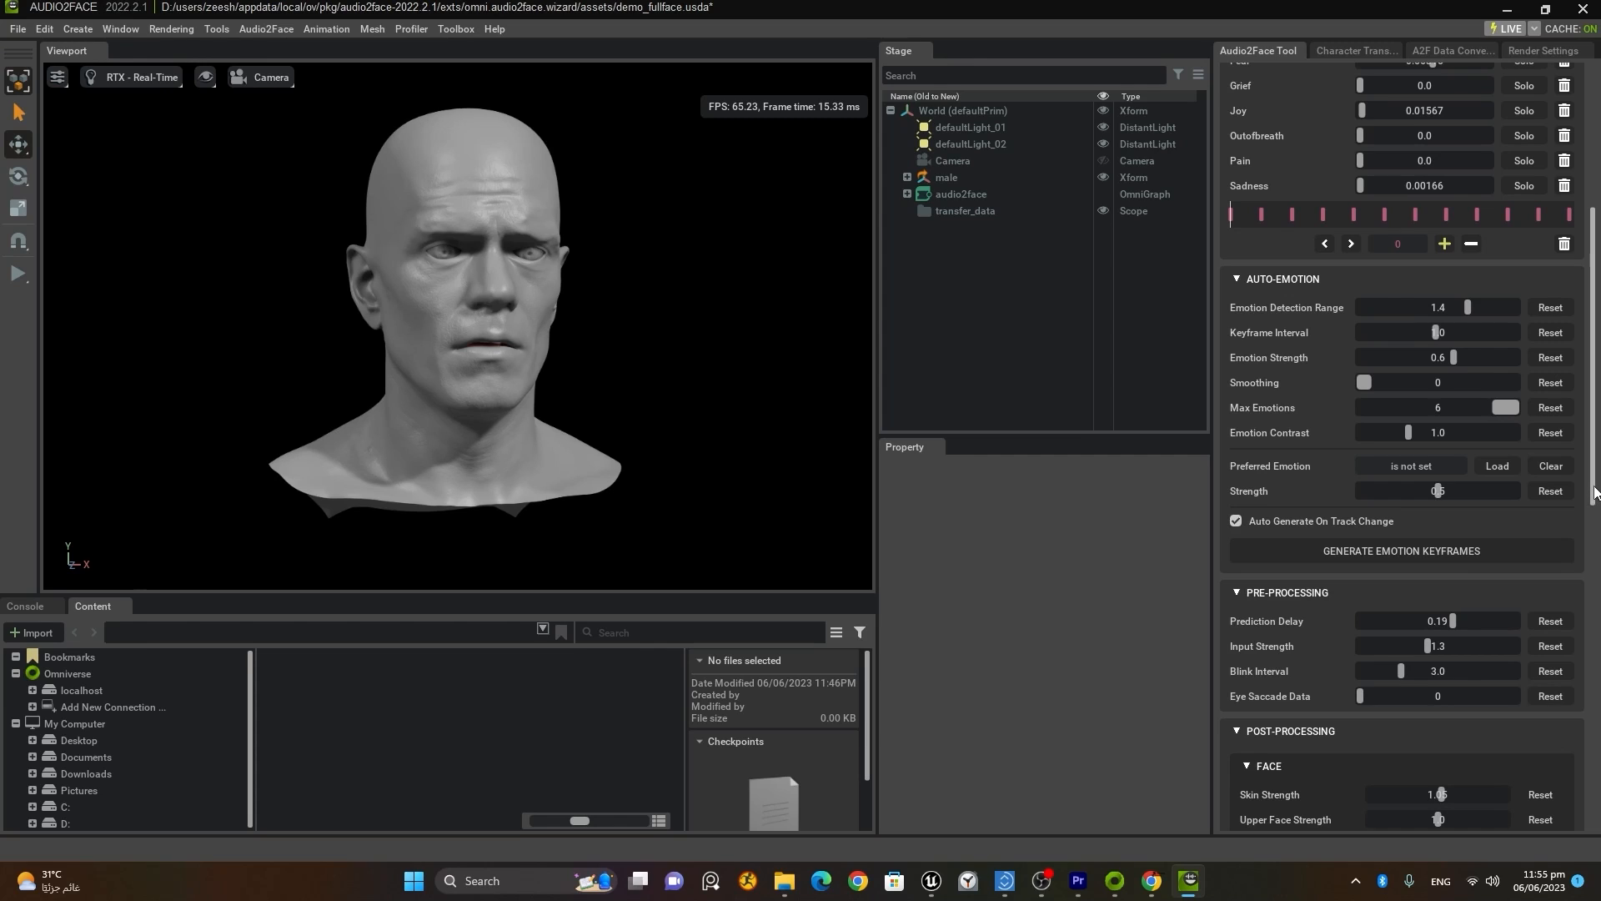
{"action": "scroll", "coordinate": [1572, 275], "scroll_direction": "up", "scroll_amount": 5}
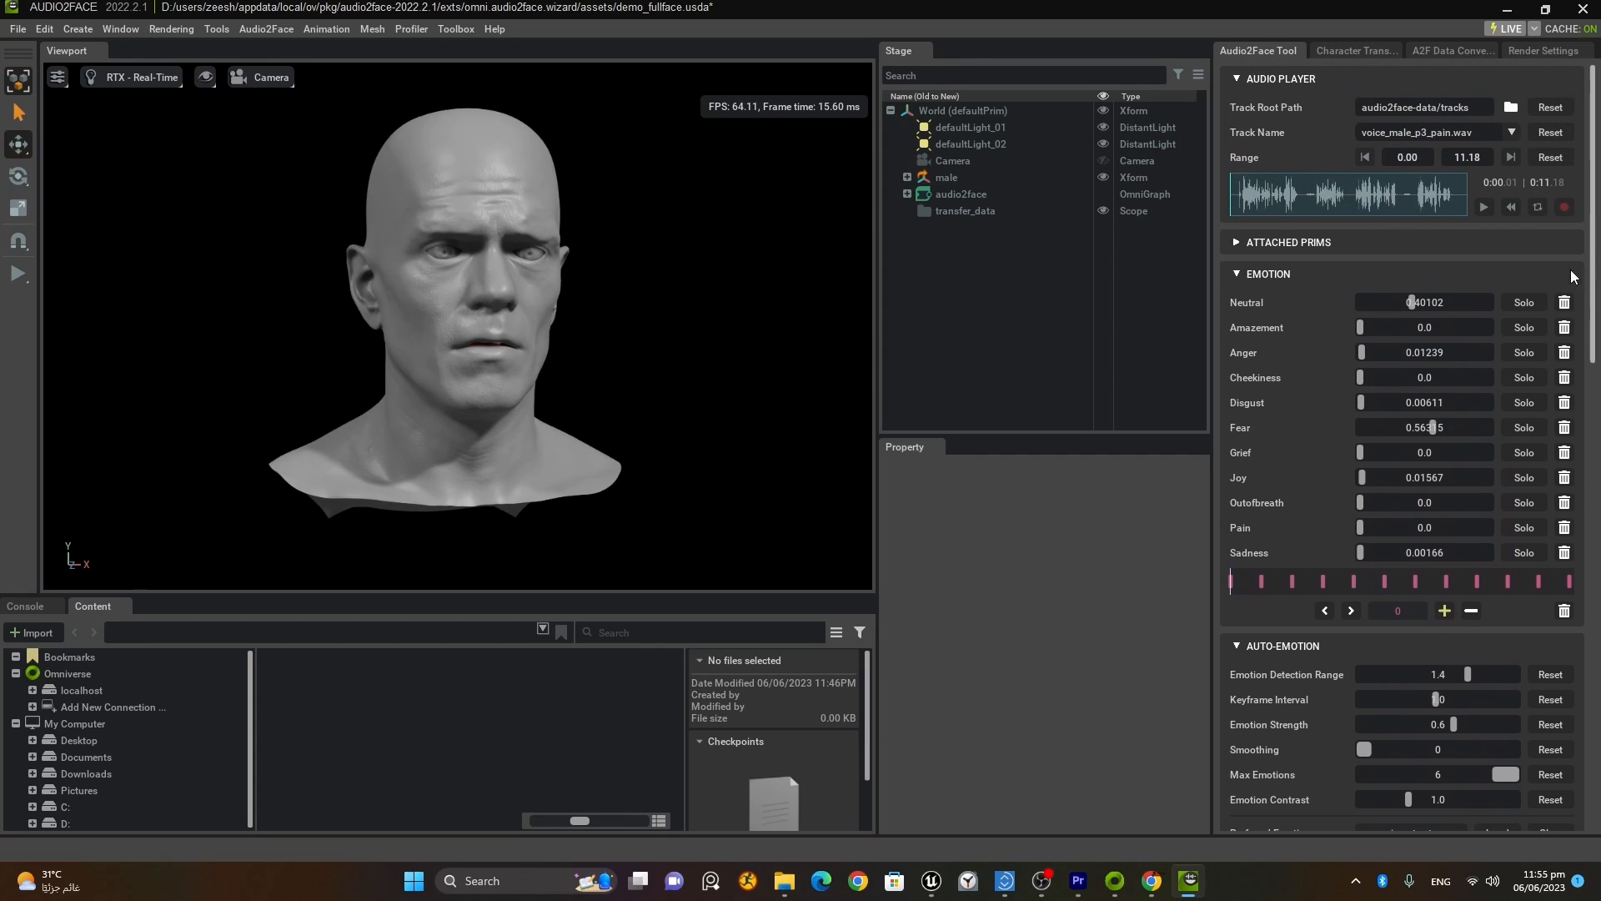
{"action": "left_click", "coordinate": [1464, 134]}
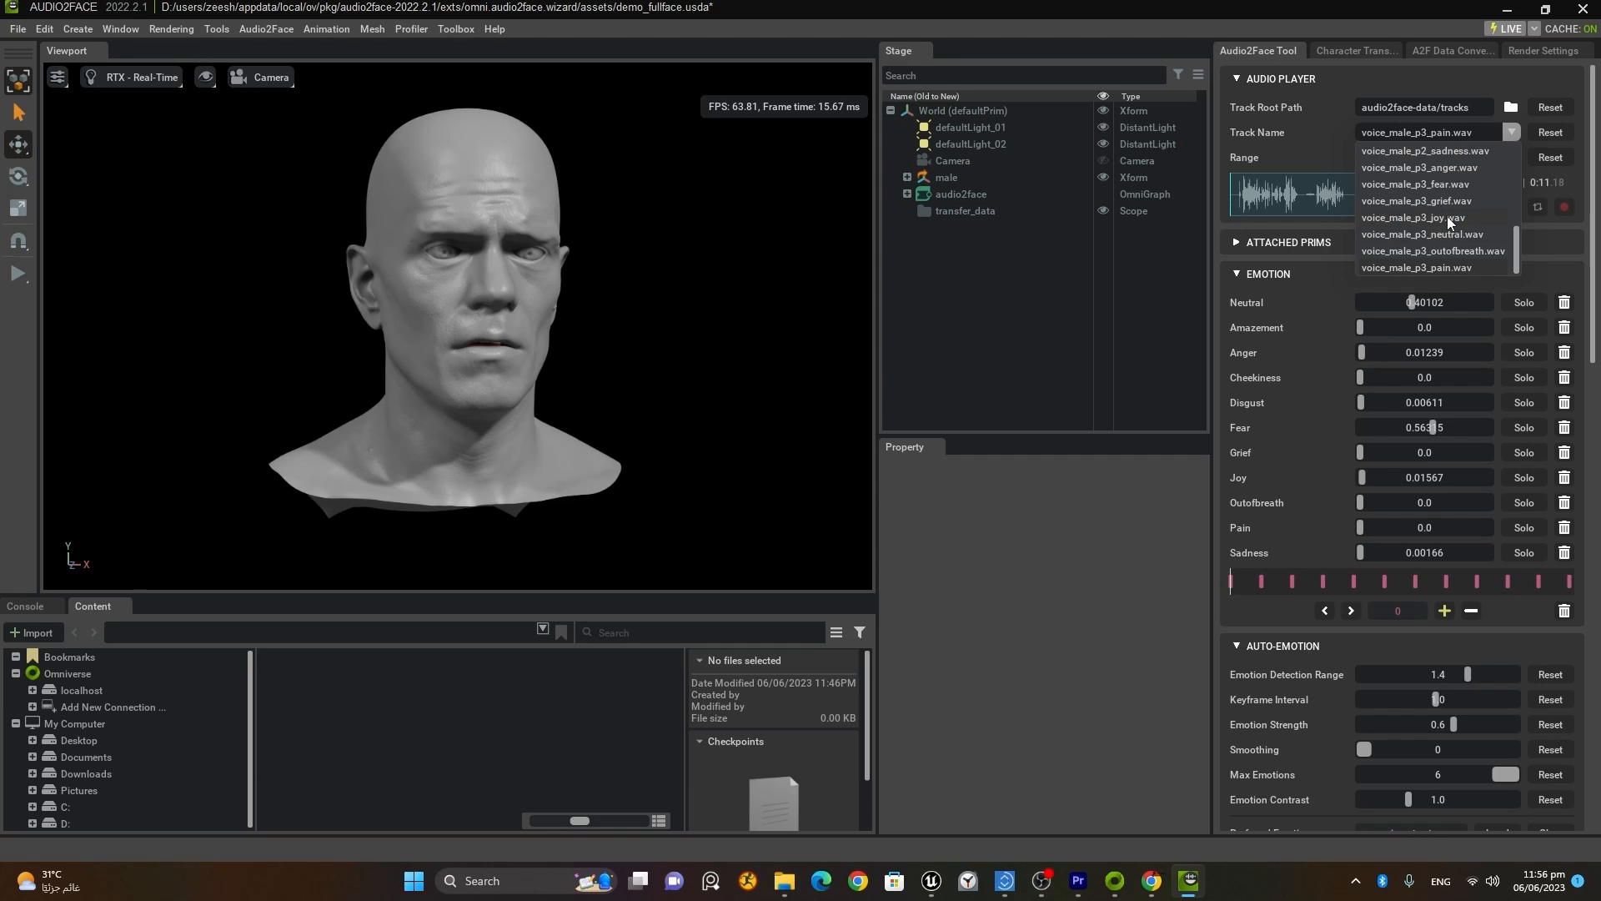
{"action": "left_click", "coordinate": [1445, 166]}
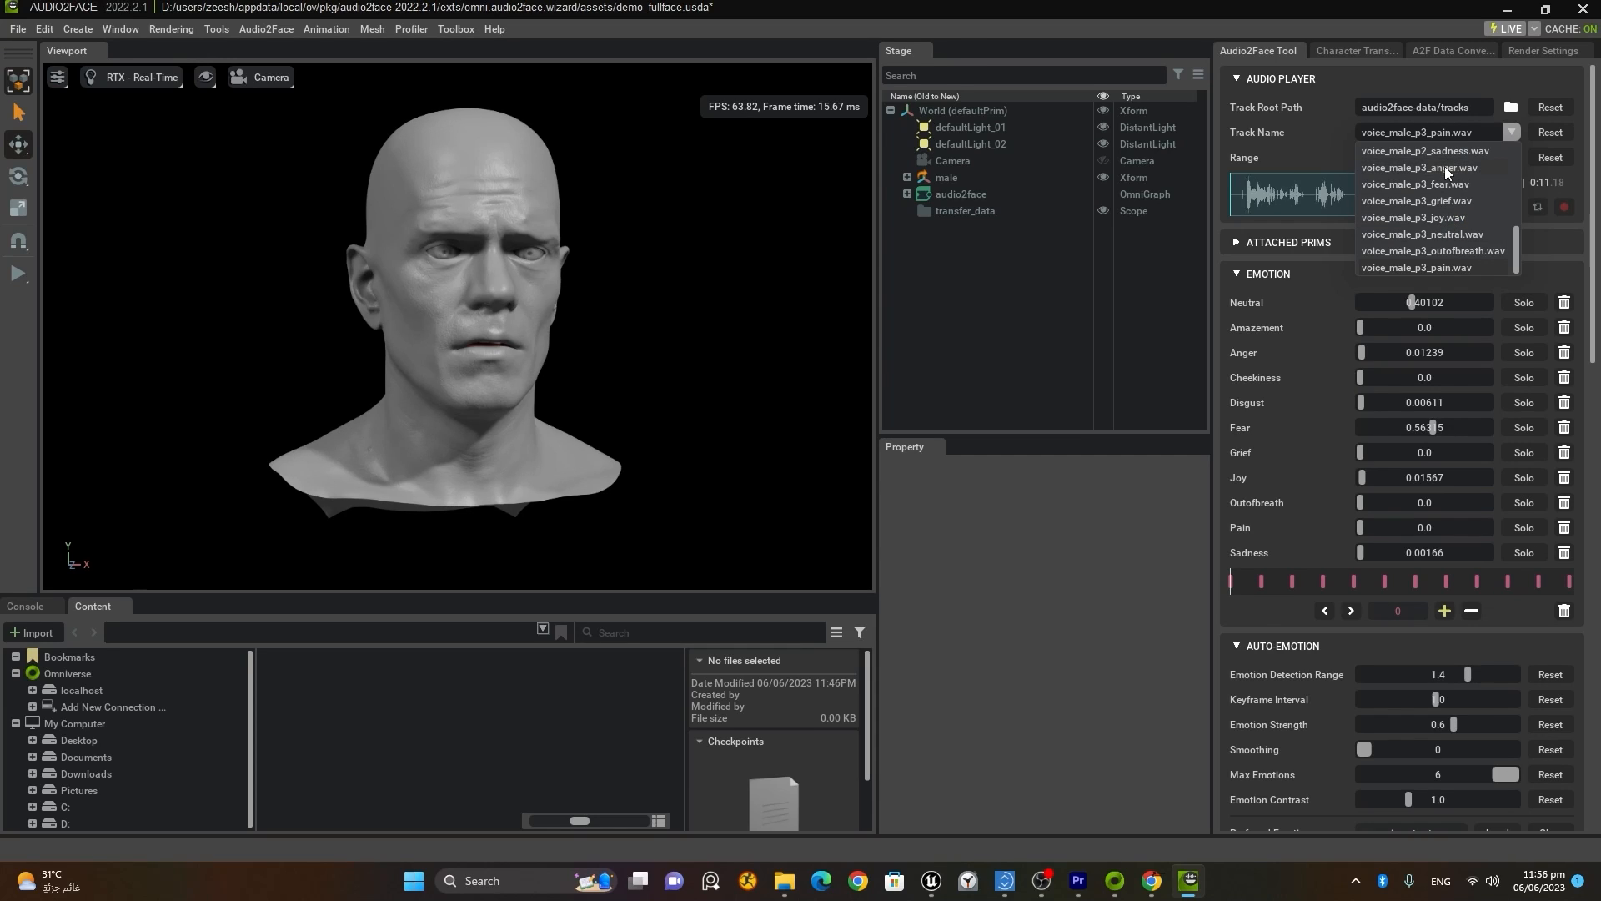
Step: Check the anger track's generated keyframes, preview part of its animation, and return the playhead to the start
{"action": "scroll", "coordinate": [1266, 629], "scroll_direction": "down", "scroll_amount": 3}
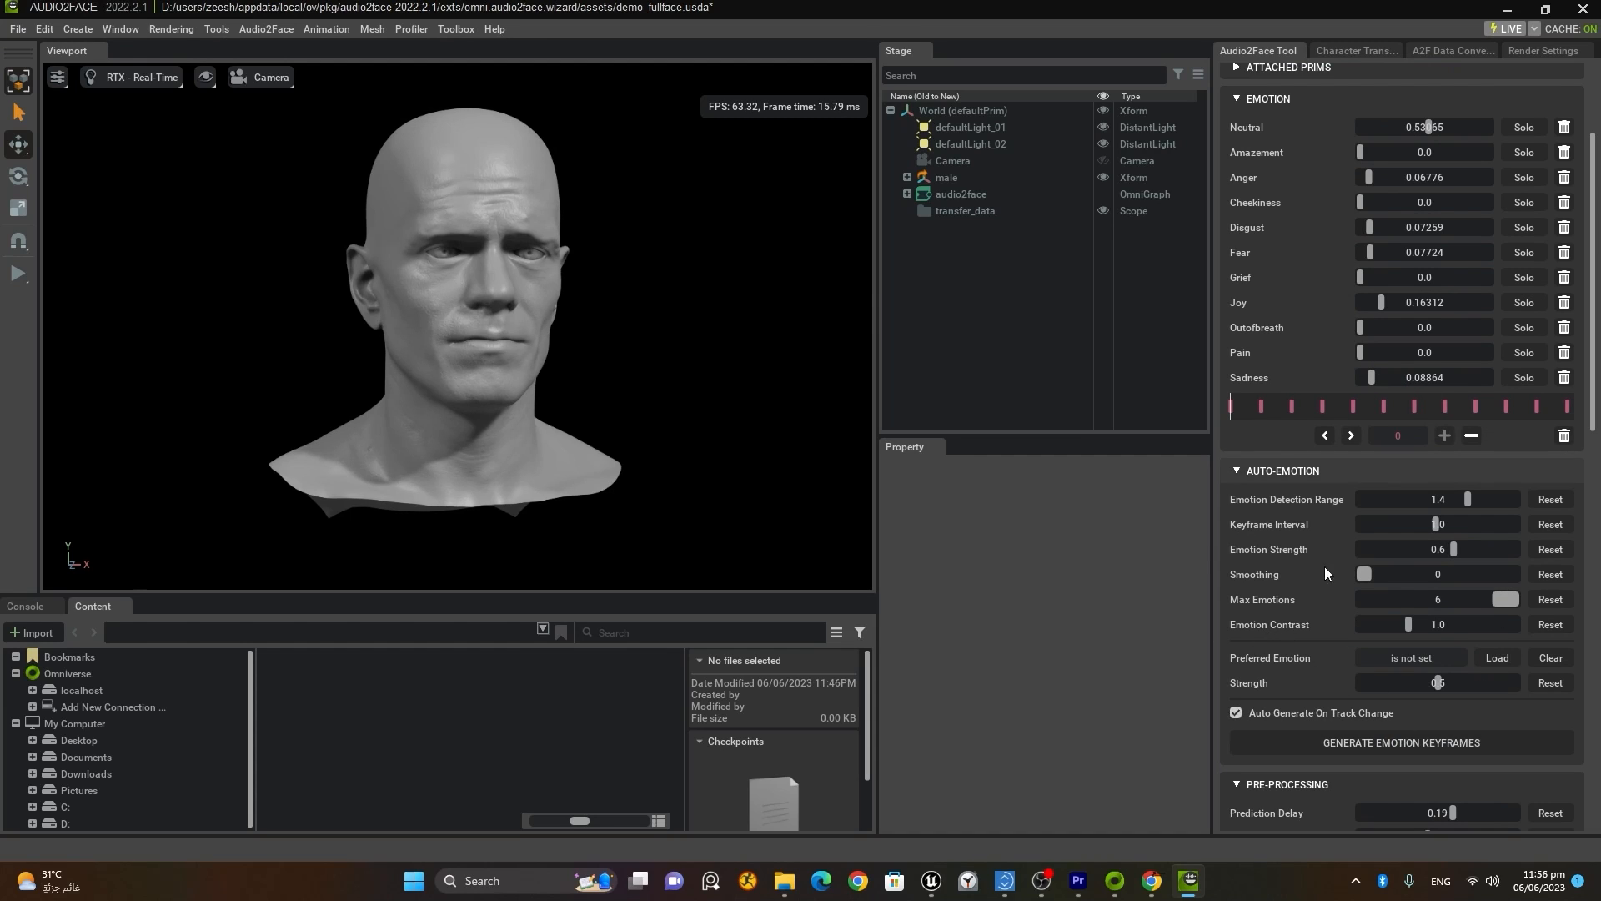
{"action": "scroll", "coordinate": [1301, 421], "scroll_direction": "up", "scroll_amount": 3}
{"action": "scroll", "coordinate": [1337, 750], "scroll_direction": "down", "scroll_amount": 3}
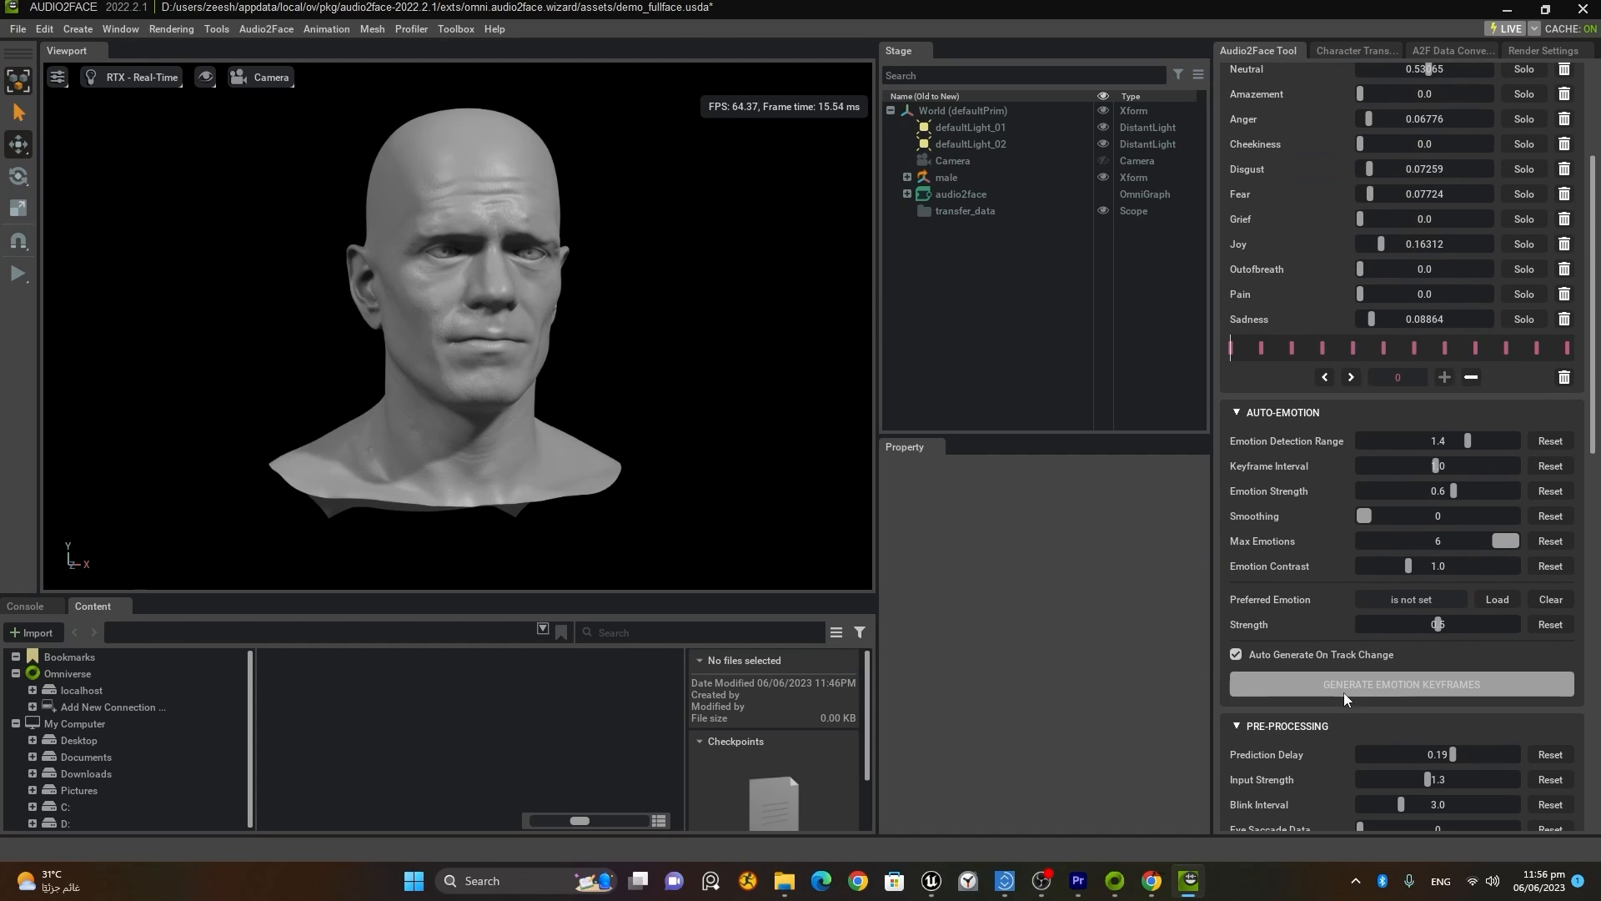
{"action": "scroll", "coordinate": [1327, 417], "scroll_direction": "up", "scroll_amount": 3}
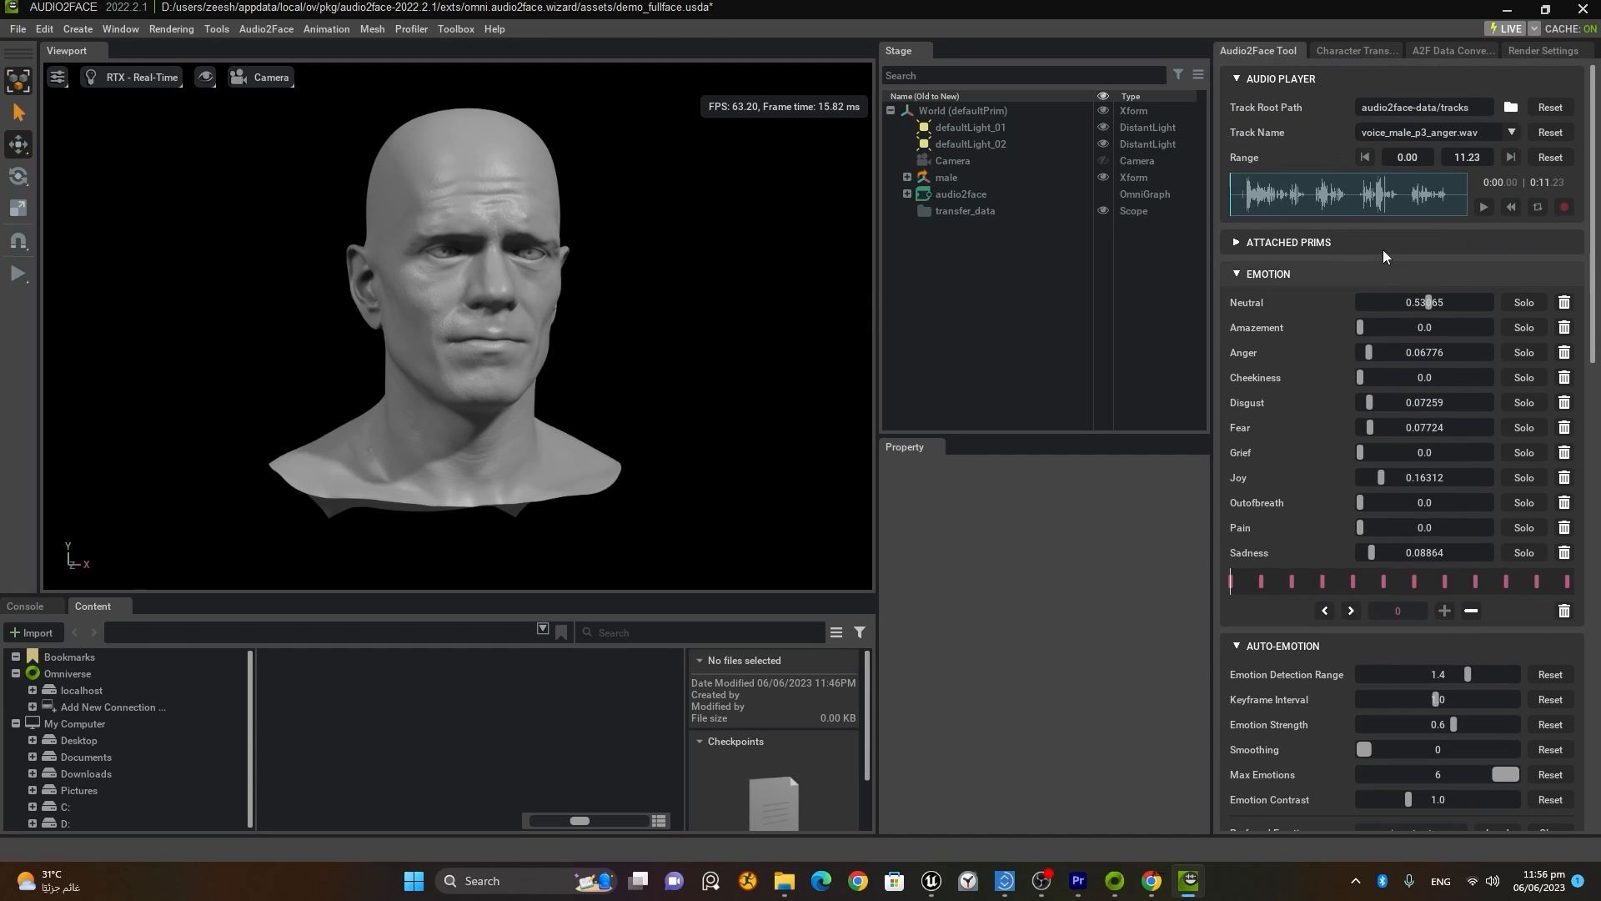
{"action": "left_click", "coordinate": [1483, 210]}
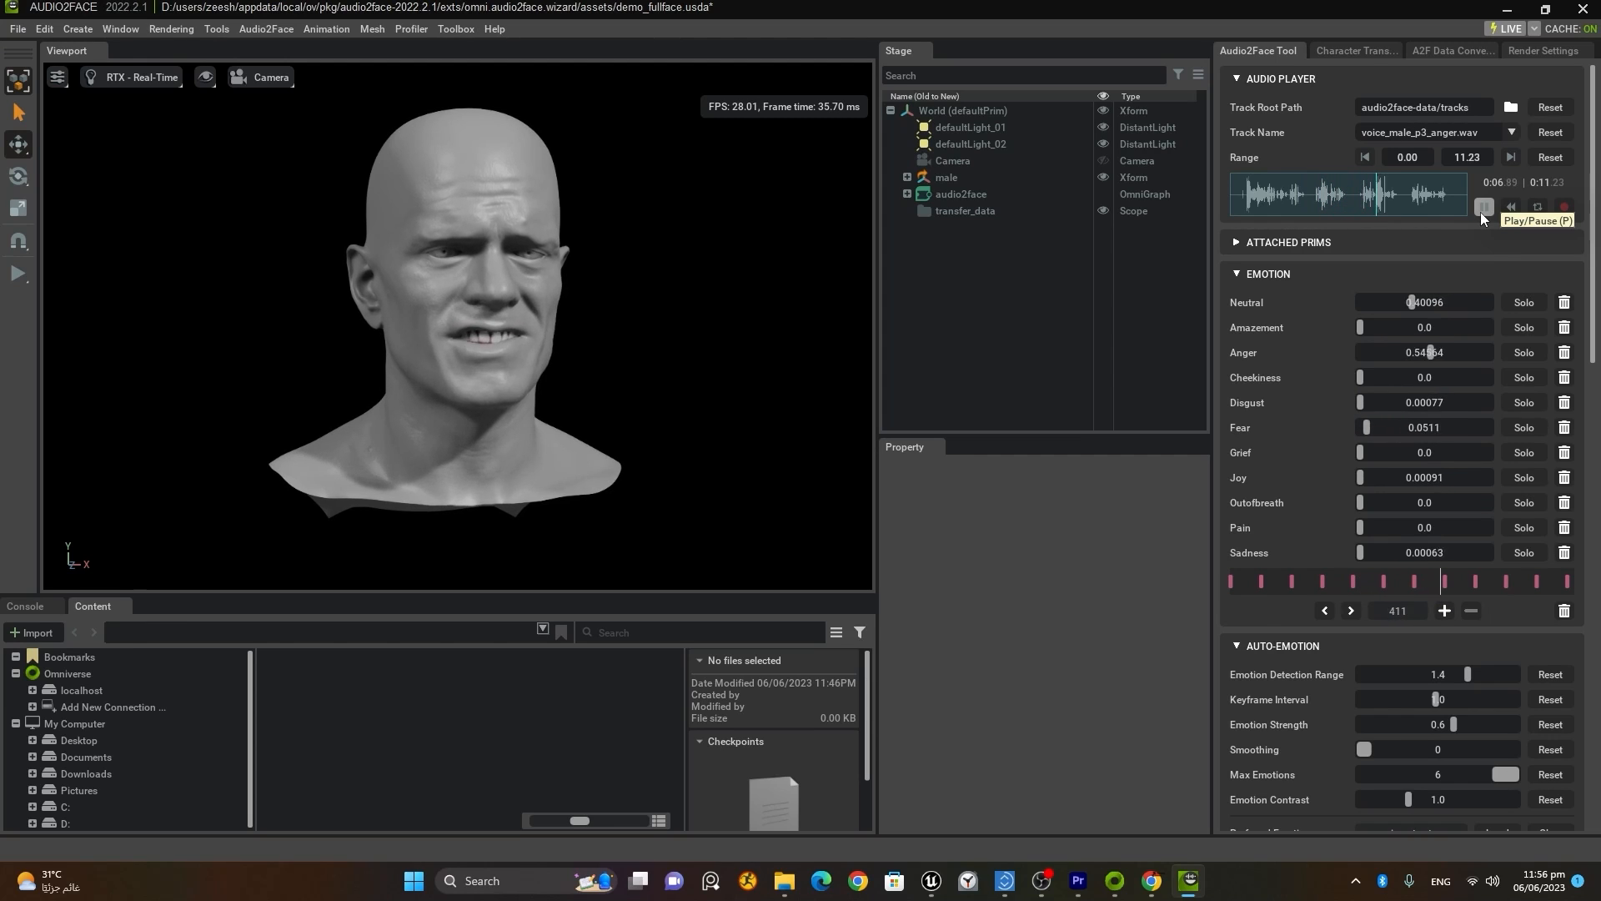
{"action": "left_click", "coordinate": [1483, 209]}
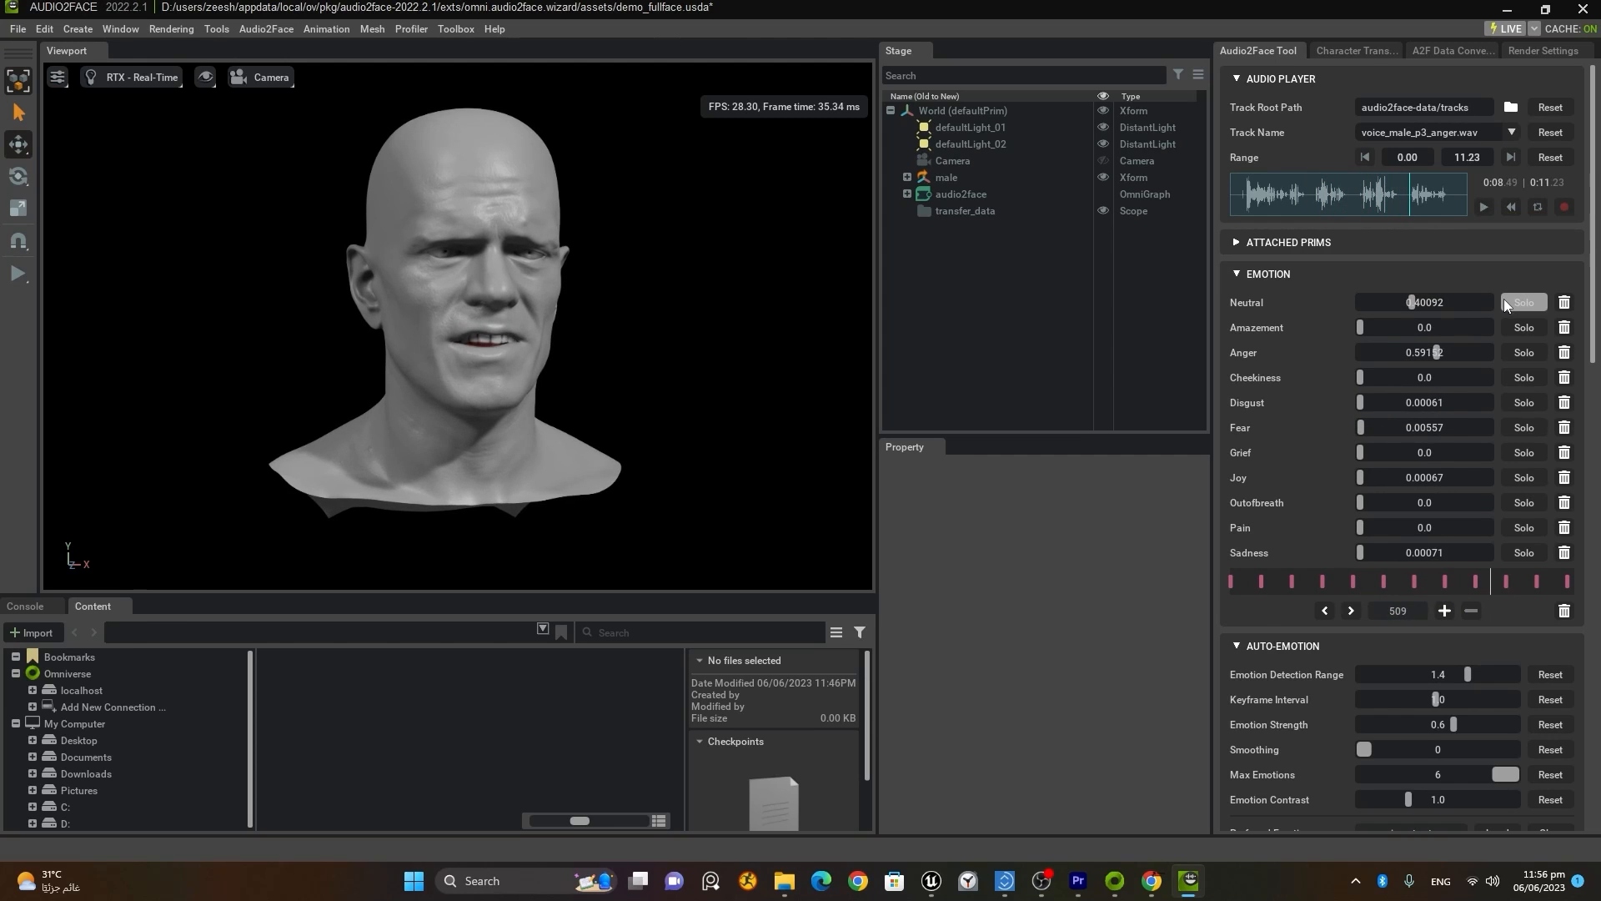
{"action": "left_click_drag", "start_coordinate": [1391, 210], "coordinate": [1213, 209]}
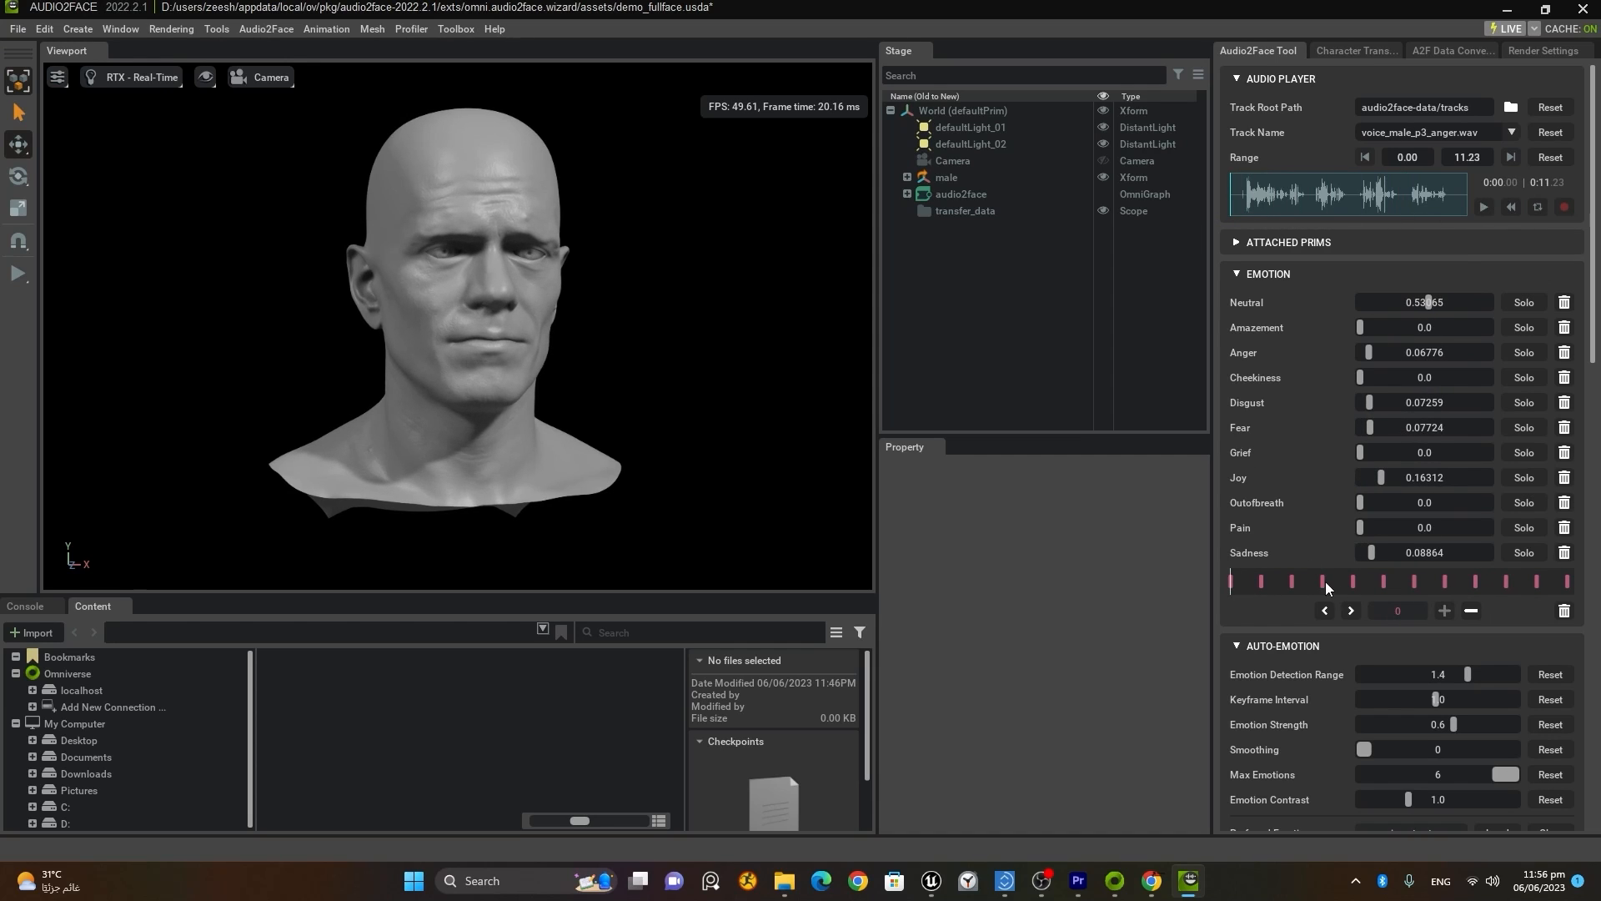
Step: Examine the pre-processing settings and the post-processing settings for face, eyes, lower denture and tongue
{"action": "scroll", "coordinate": [1465, 564], "scroll_direction": "down", "scroll_amount": 5}
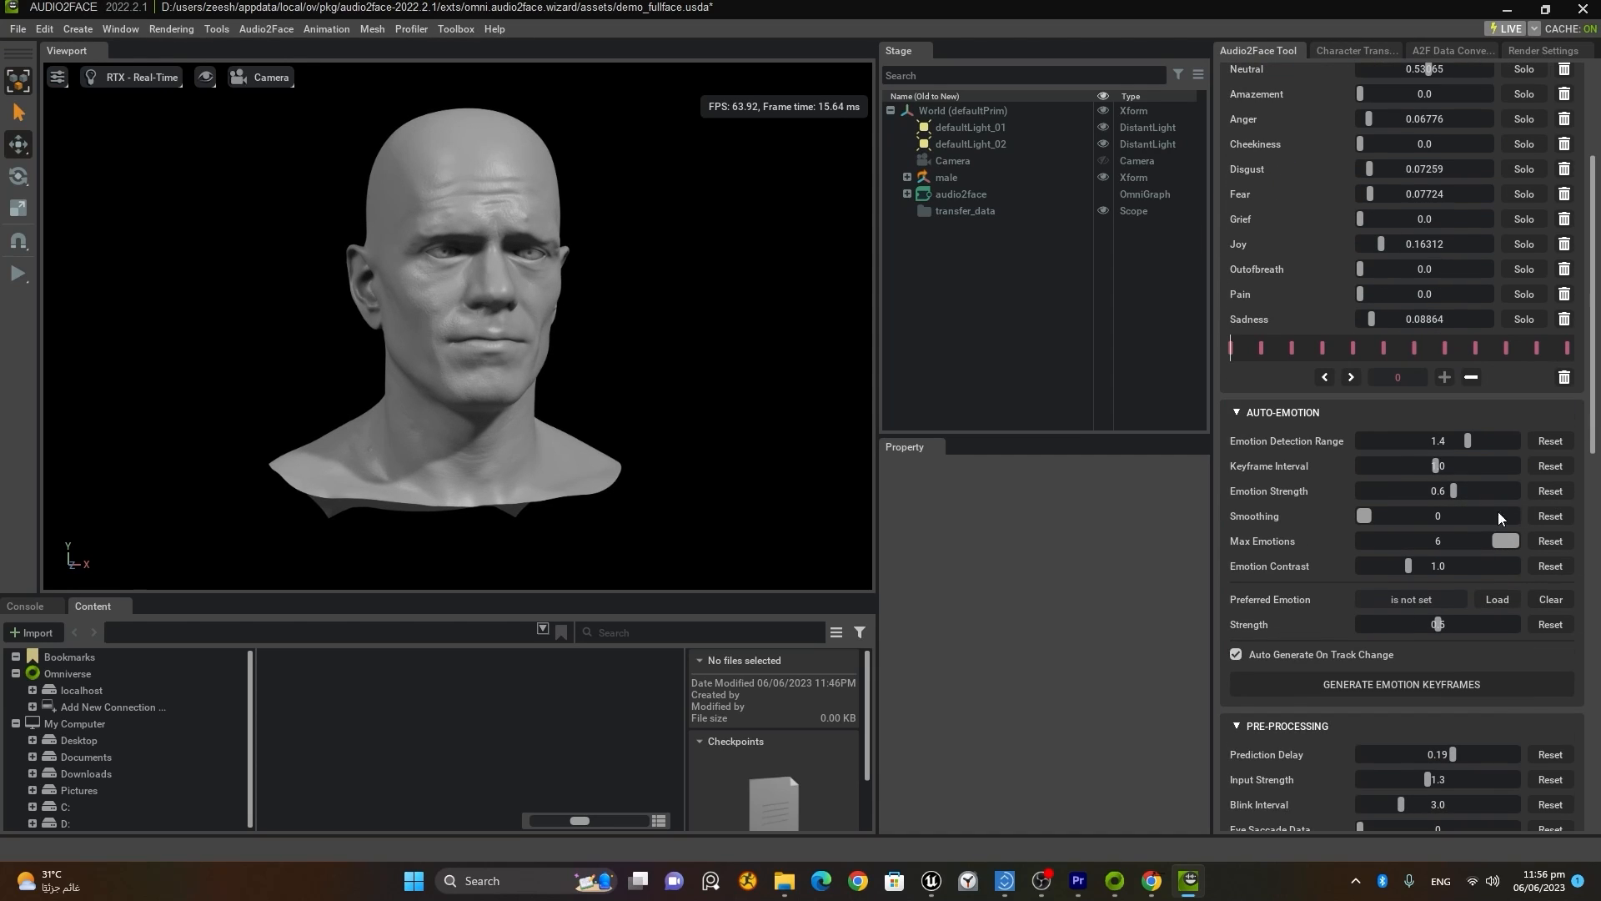
{"action": "scroll", "coordinate": [1305, 518], "scroll_direction": "down", "scroll_amount": 5}
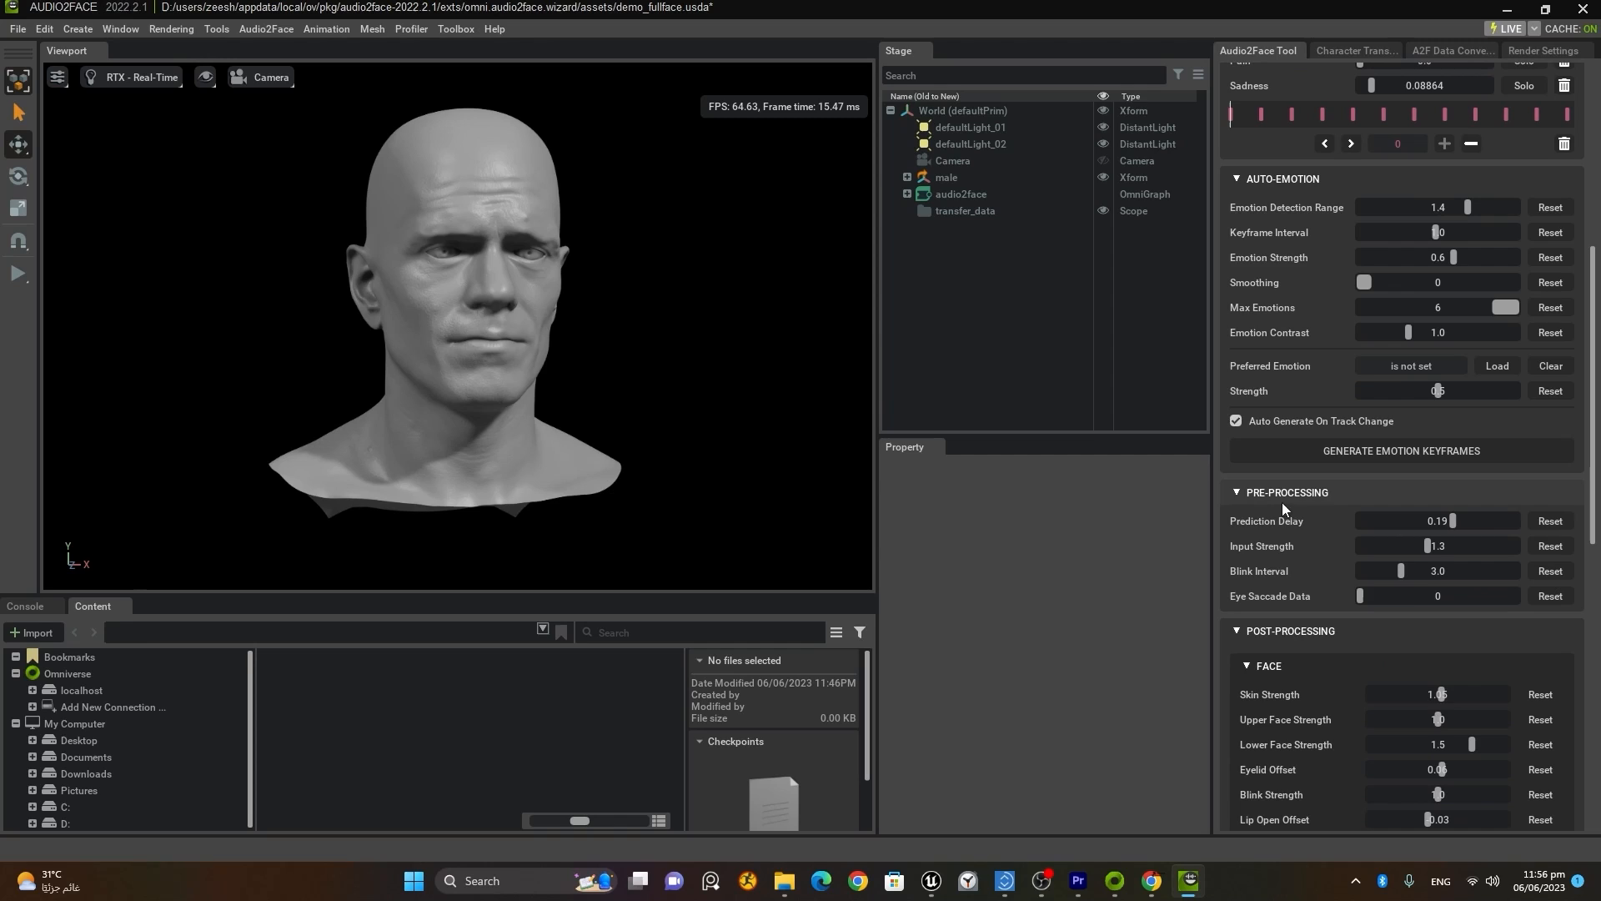
{"action": "scroll", "coordinate": [1285, 516], "scroll_direction": "down", "scroll_amount": 5}
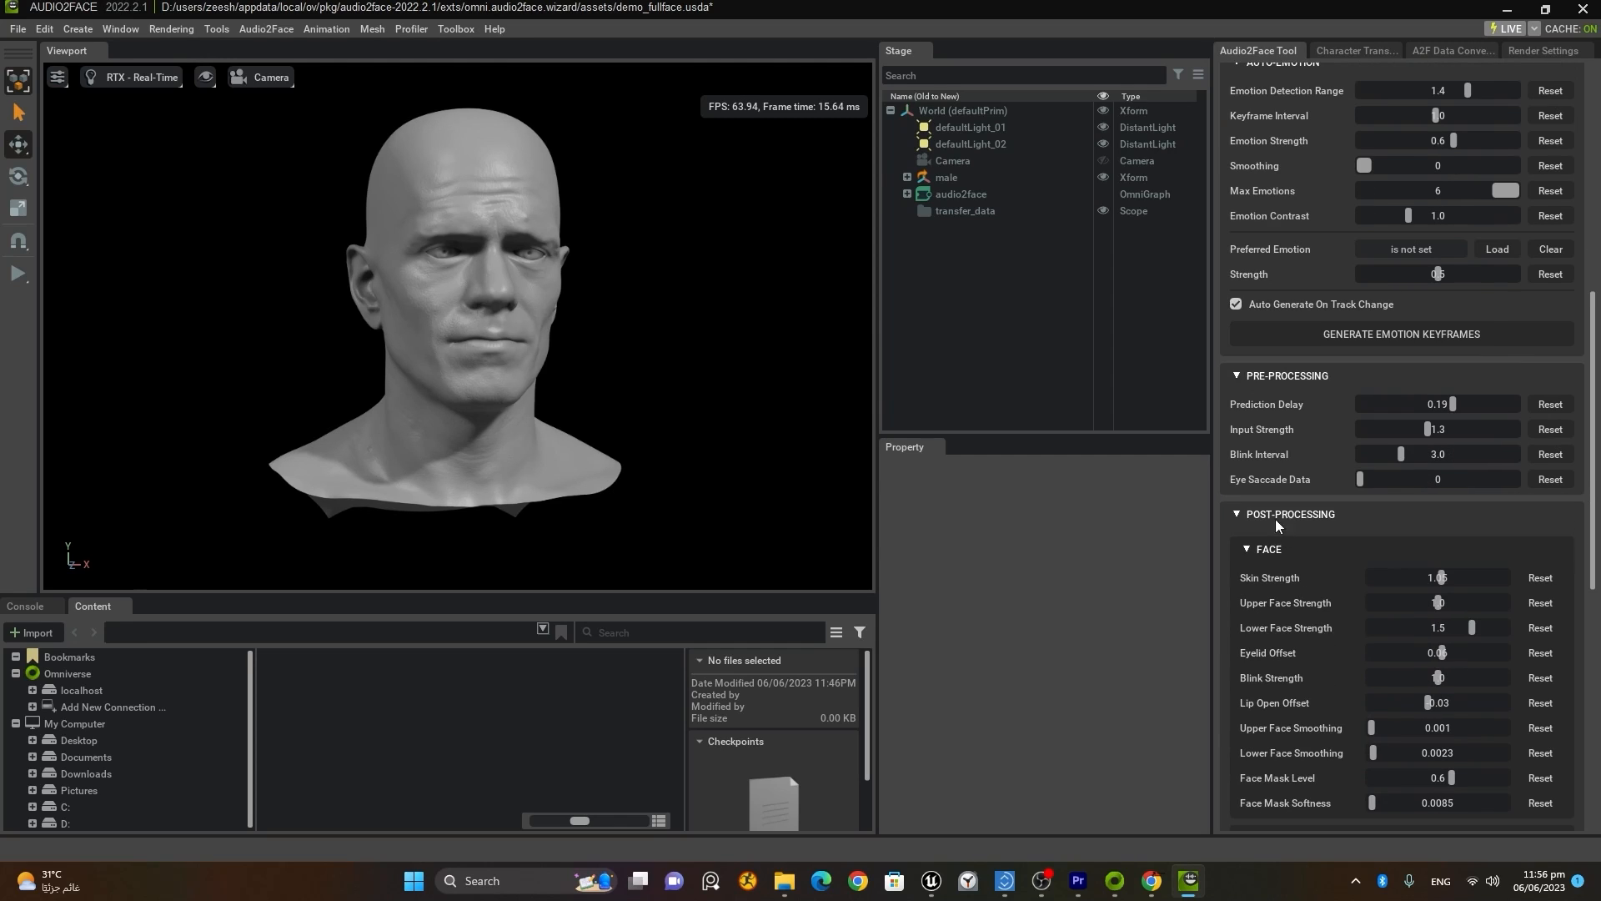
{"action": "scroll", "coordinate": [1318, 672], "scroll_direction": "down", "scroll_amount": 4}
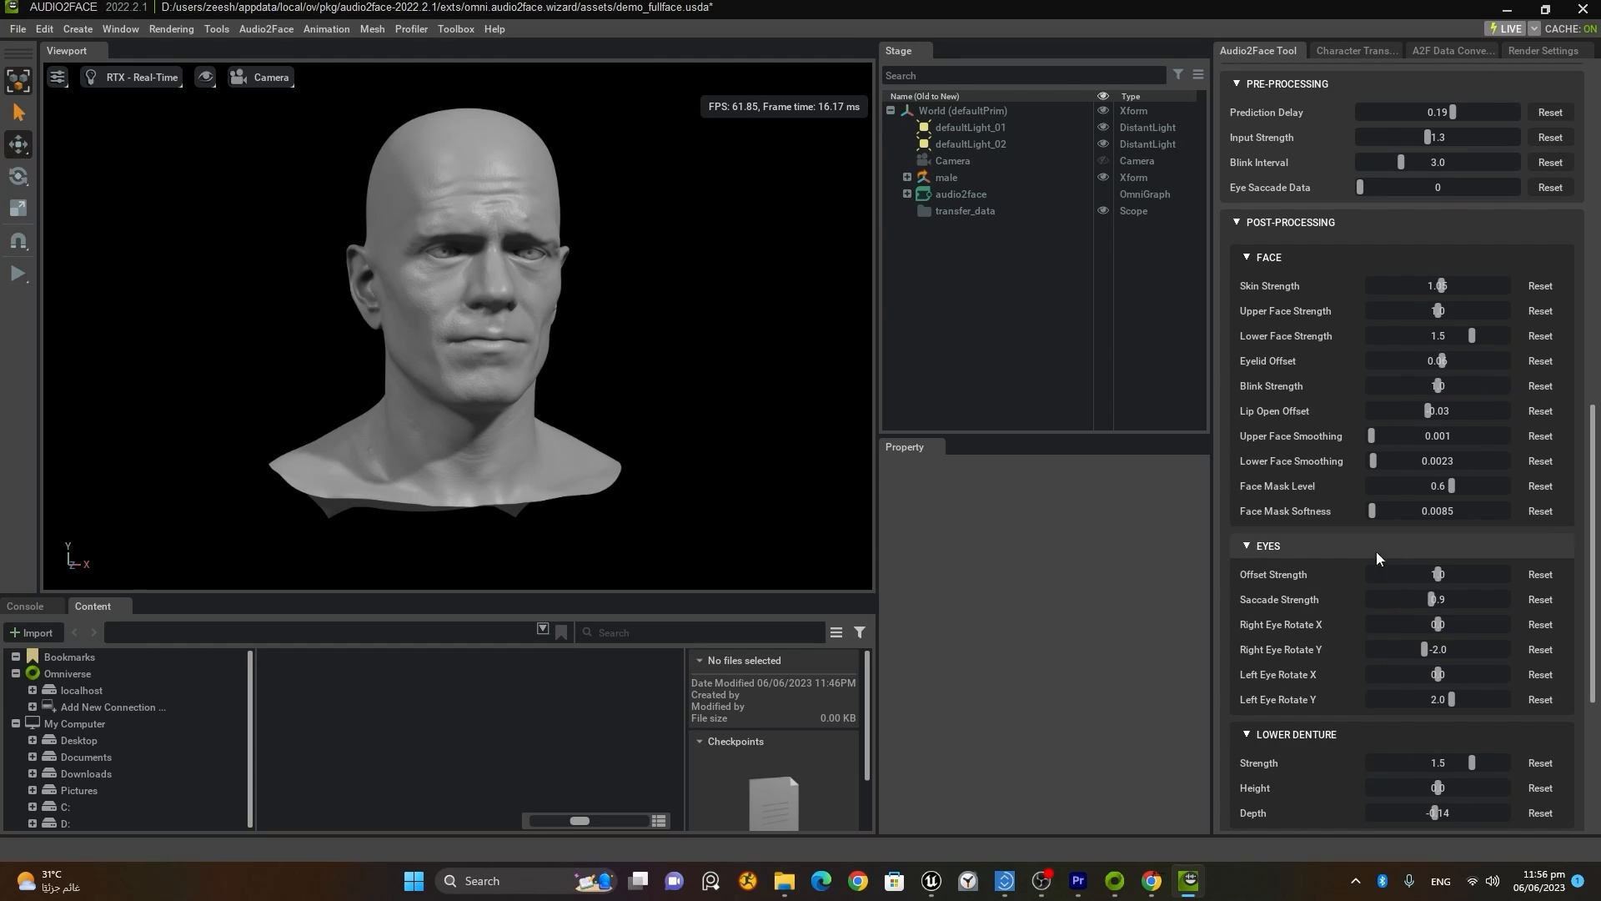
{"action": "scroll", "coordinate": [1370, 575], "scroll_direction": "down", "scroll_amount": 1}
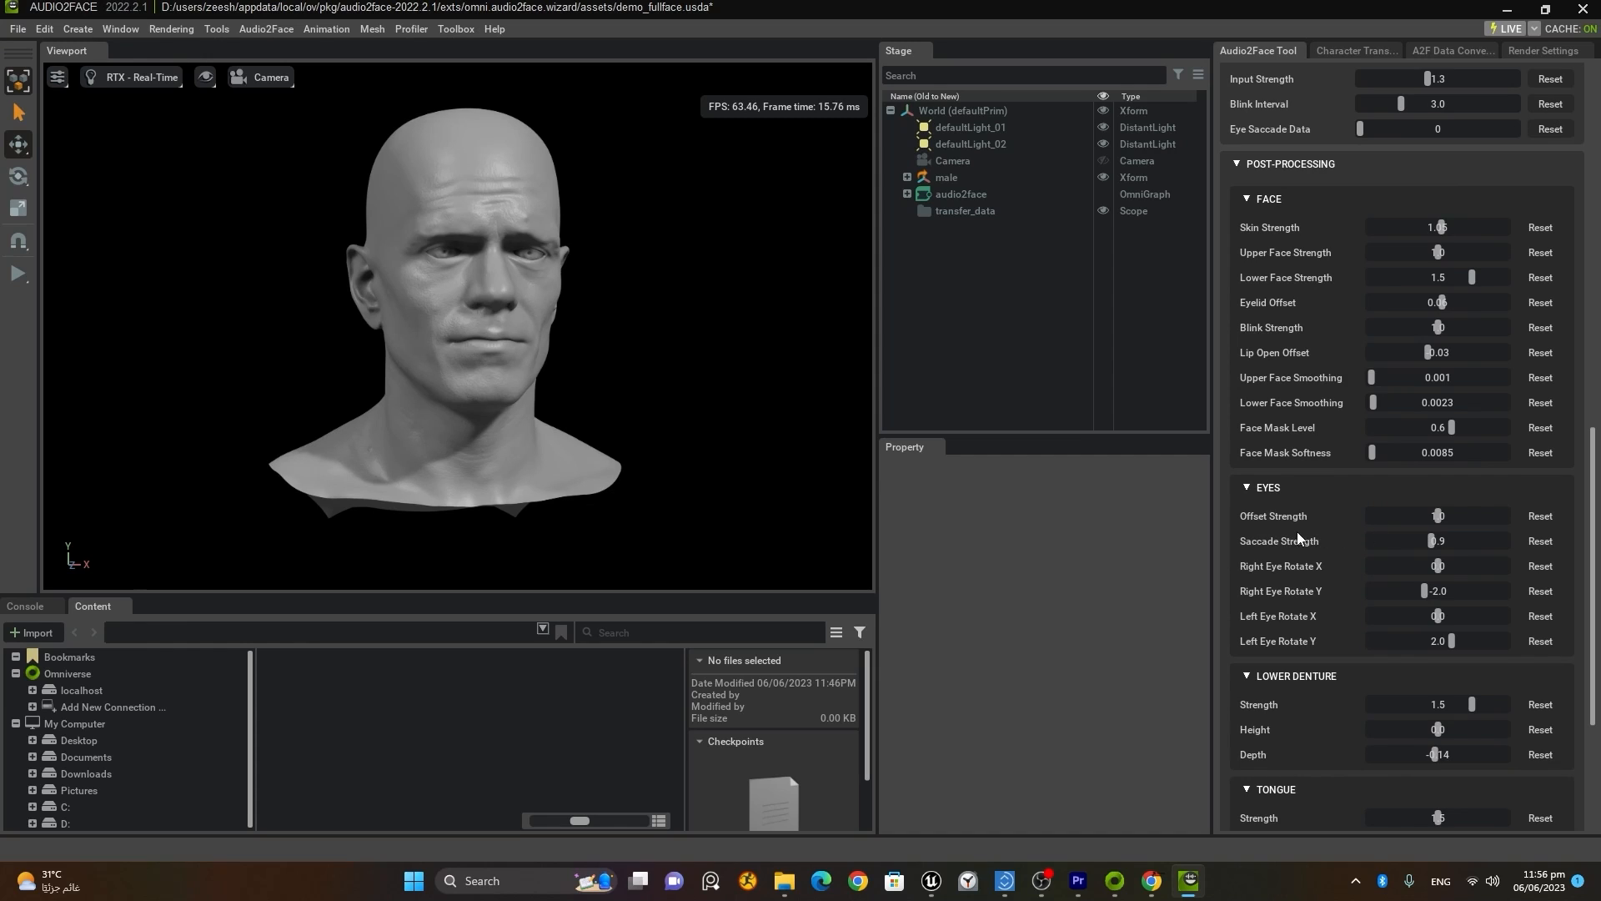
{"action": "scroll", "coordinate": [1311, 579], "scroll_direction": "down", "scroll_amount": 4}
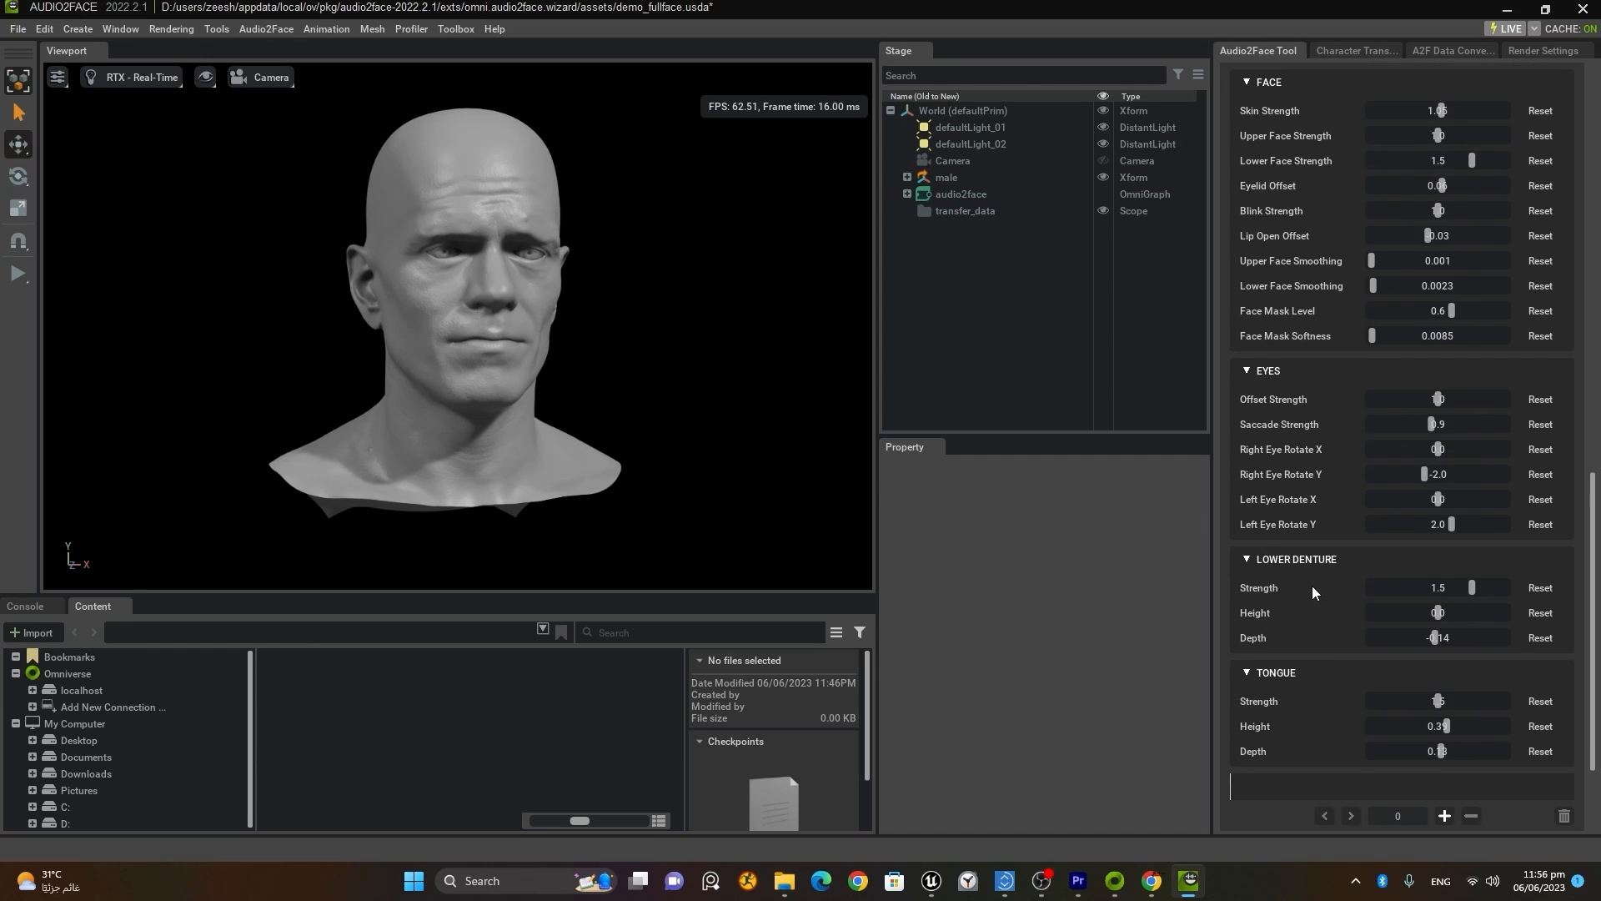
{"action": "scroll", "coordinate": [1347, 621], "scroll_direction": "up", "scroll_amount": 5}
{"action": "scroll", "coordinate": [1349, 669], "scroll_direction": "down", "scroll_amount": 2}
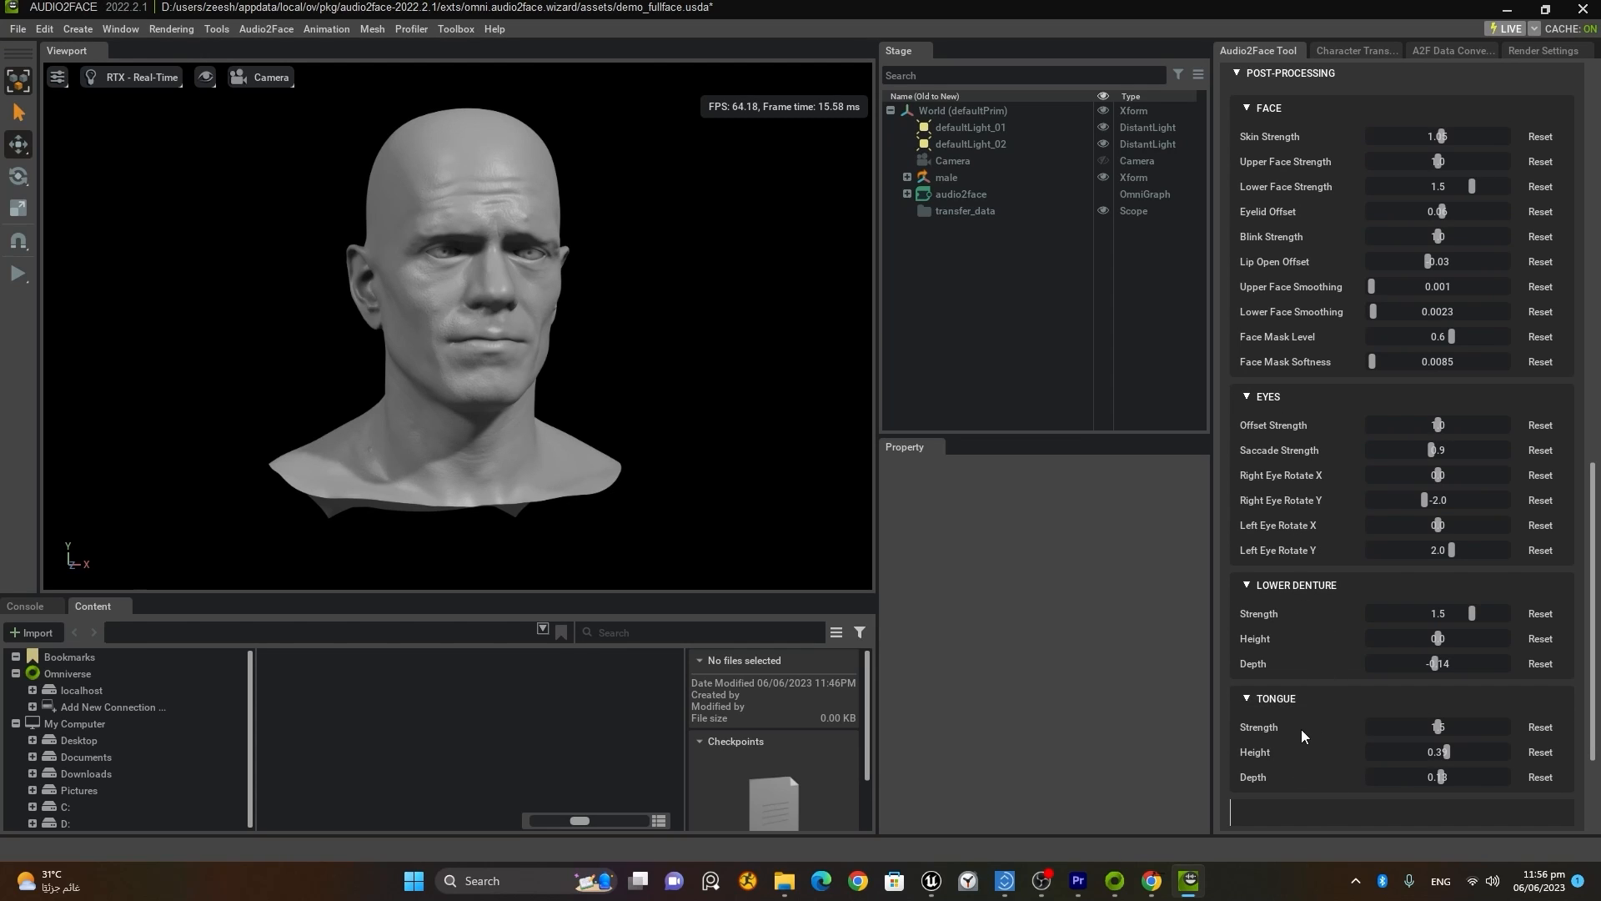
{"action": "scroll", "coordinate": [1295, 694], "scroll_direction": "up", "scroll_amount": 8}
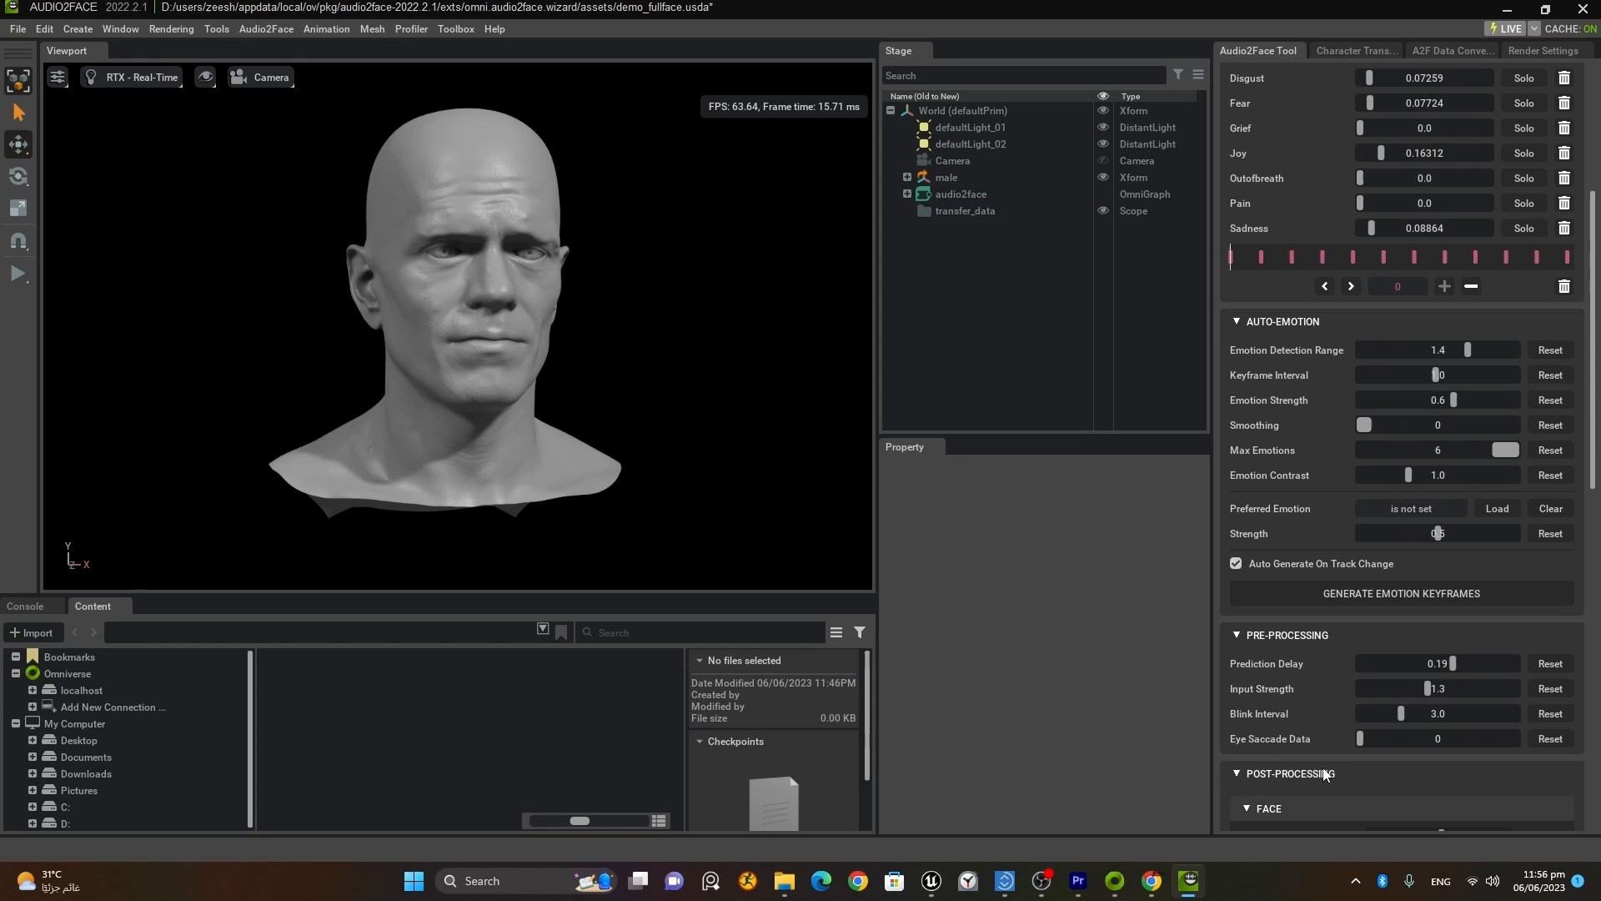
Step: Disable Auto Generate On Track Change and remove all emotion keyframes from the anger track
{"action": "scroll", "coordinate": [1301, 667], "scroll_direction": "up", "scroll_amount": 4}
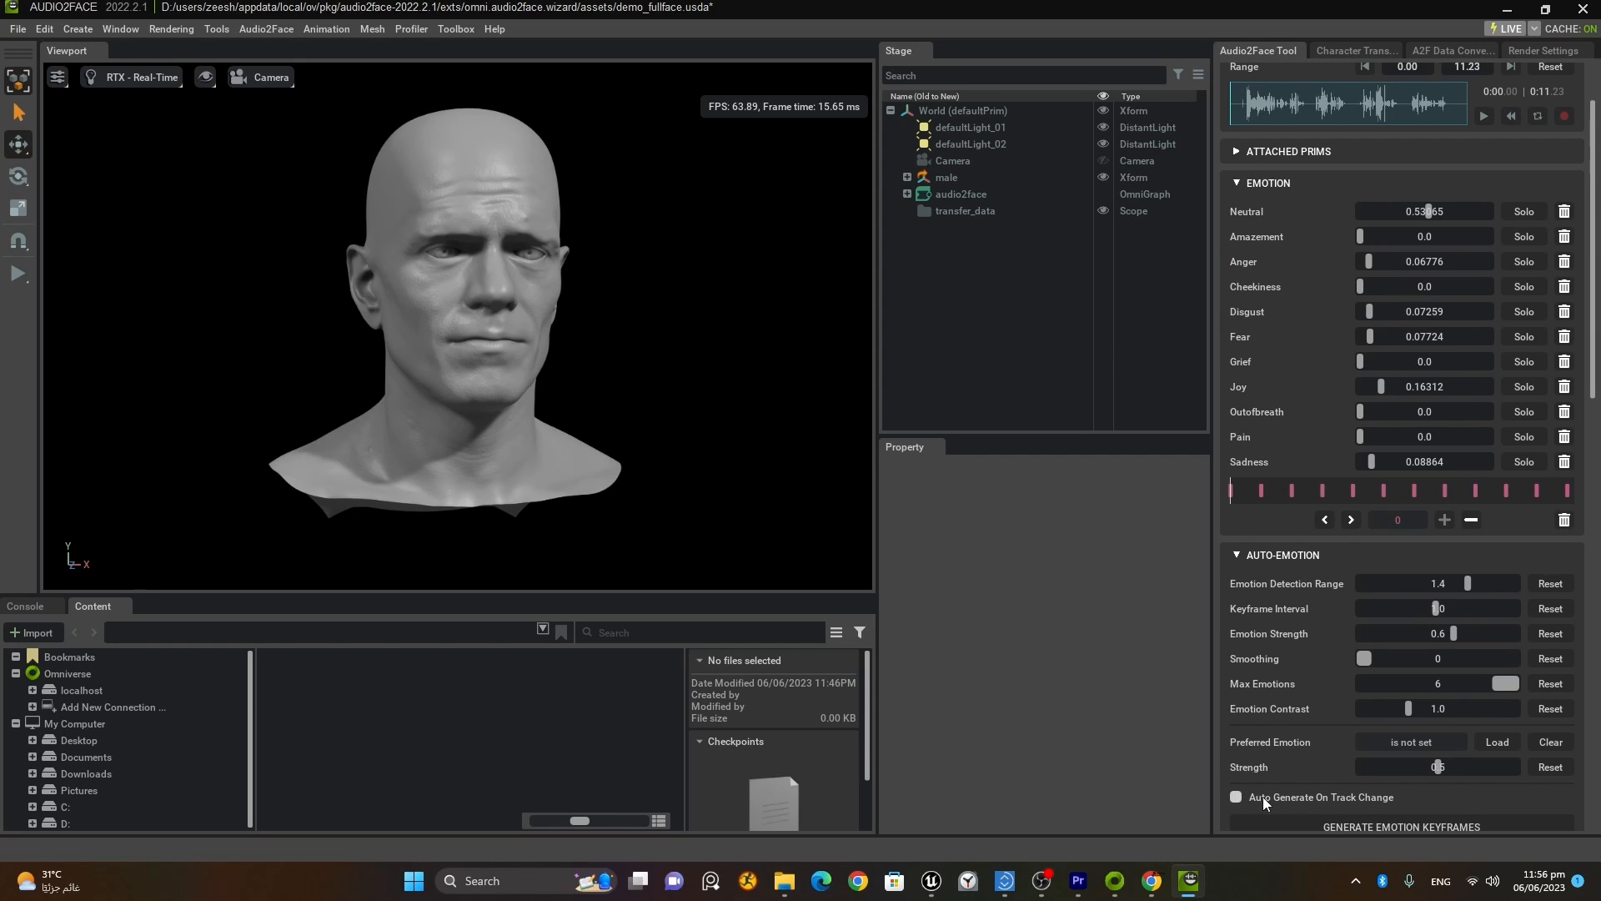
{"action": "left_click", "coordinate": [1564, 519]}
{"action": "left_click", "coordinate": [722, 464]}
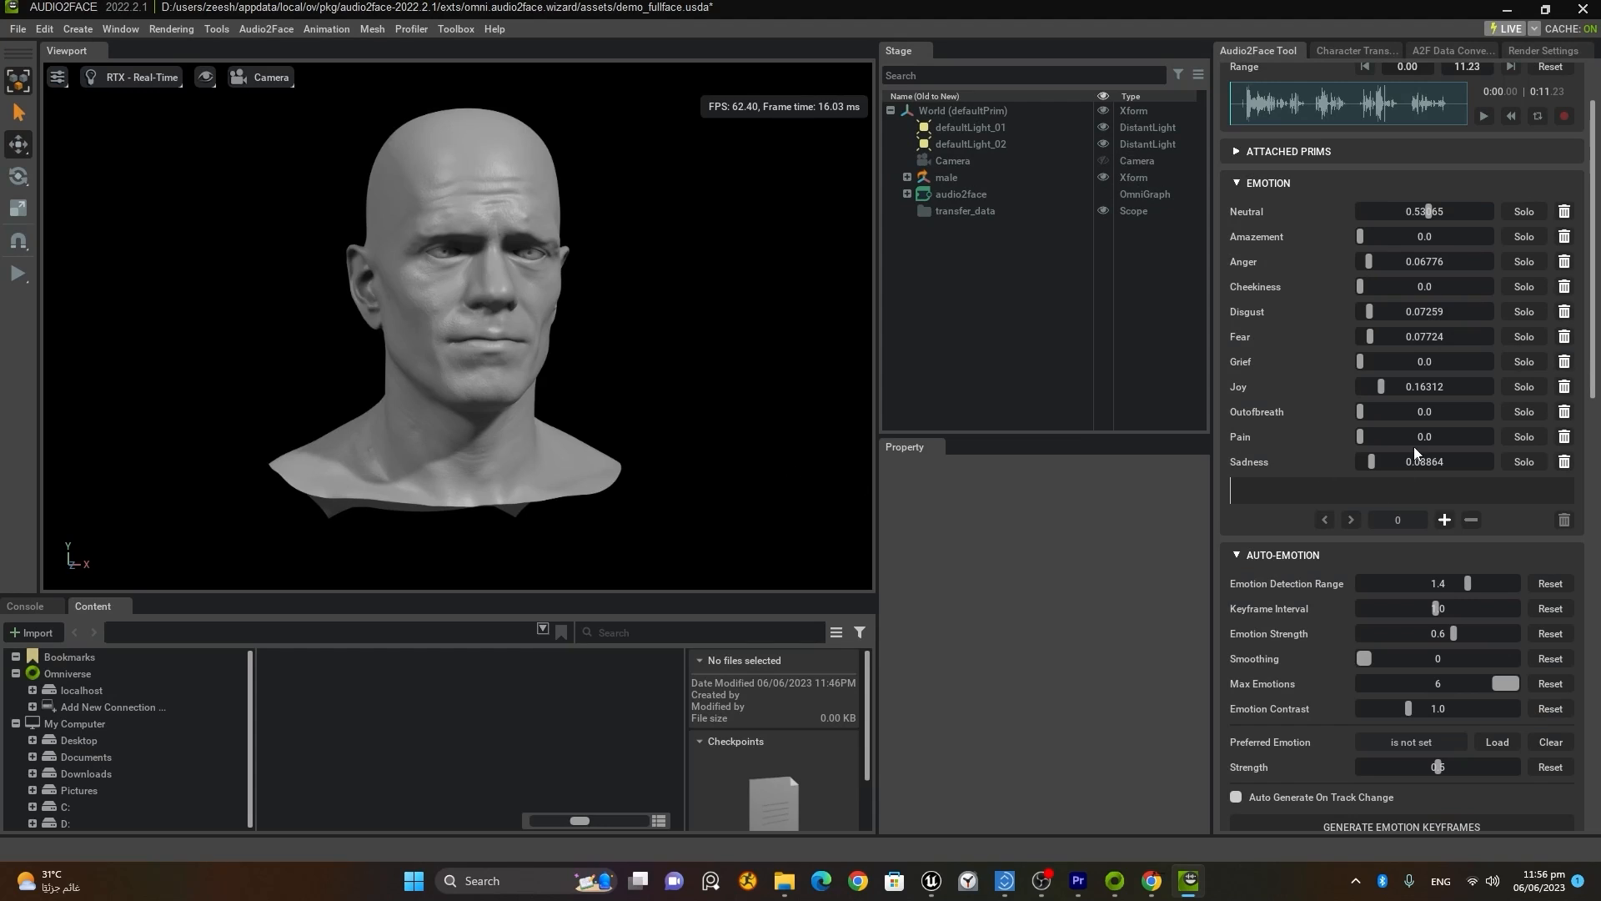
Step: Load sparta_1.wav from the Chapter 7 - Metahumans folder as the audio track
{"action": "scroll", "coordinate": [1409, 417], "scroll_direction": "up", "scroll_amount": 2}
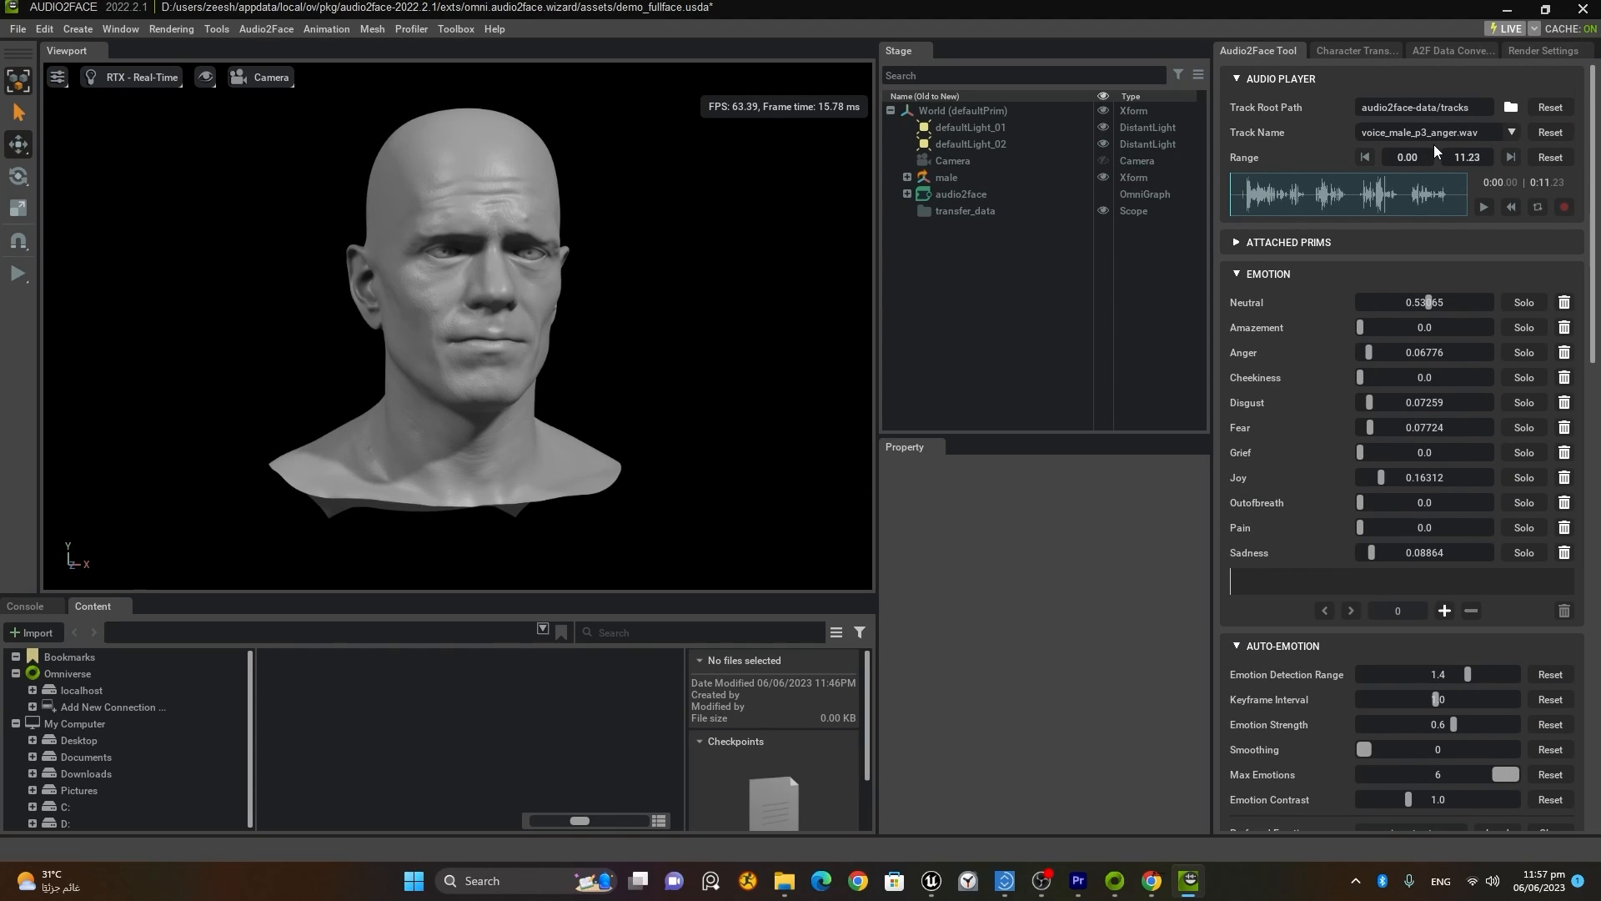
{"action": "left_click", "coordinate": [1511, 108]}
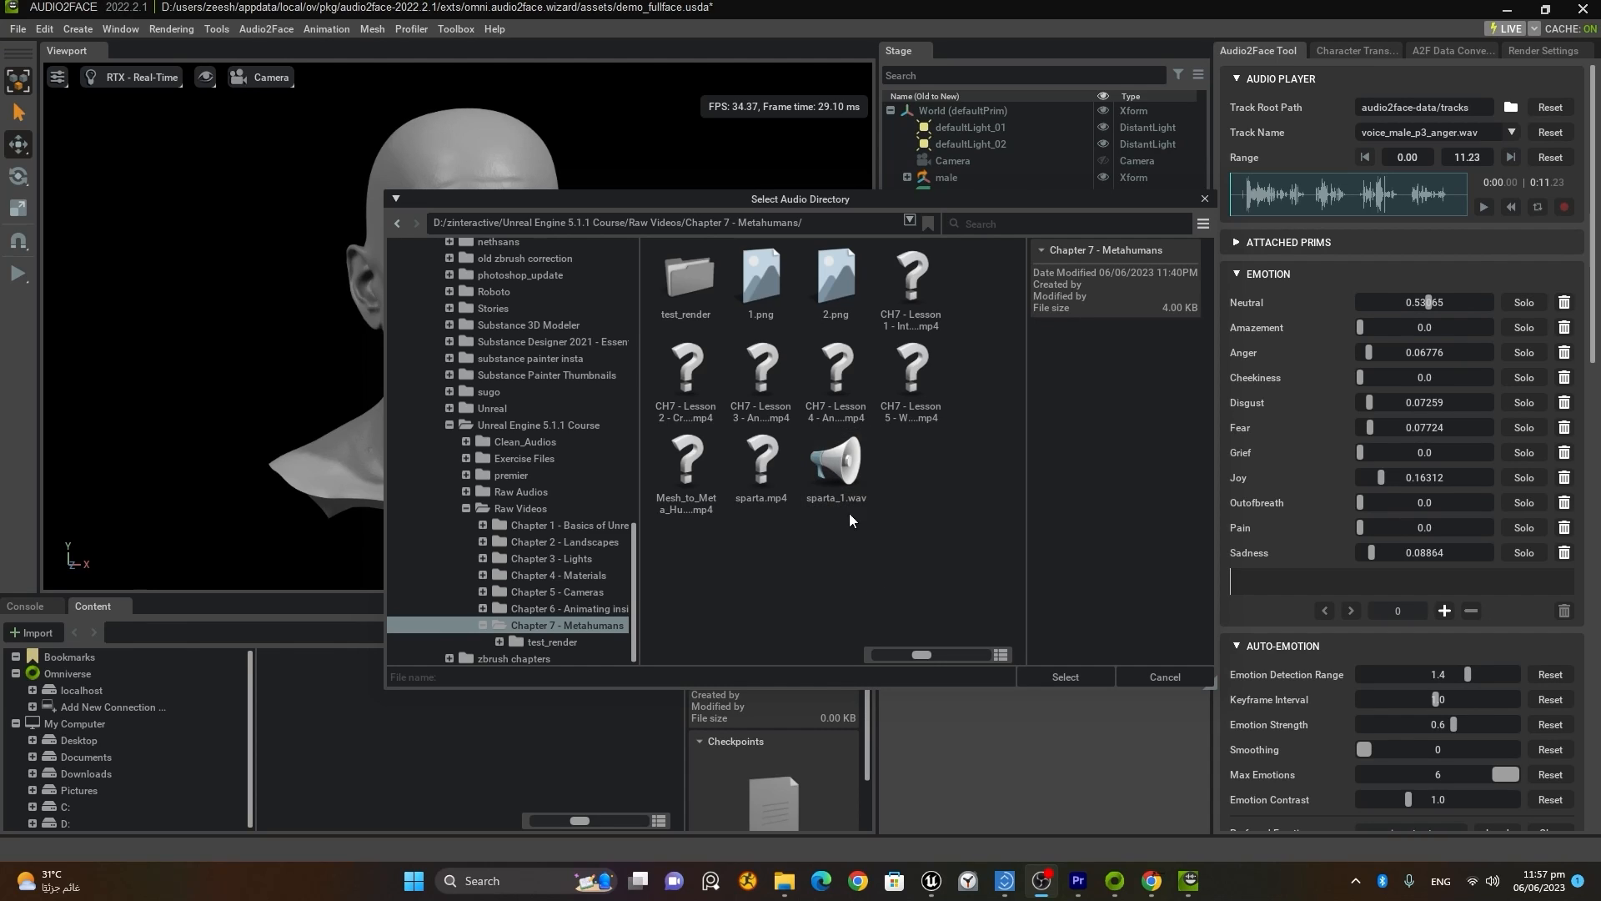
{"action": "left_click", "coordinate": [844, 462]}
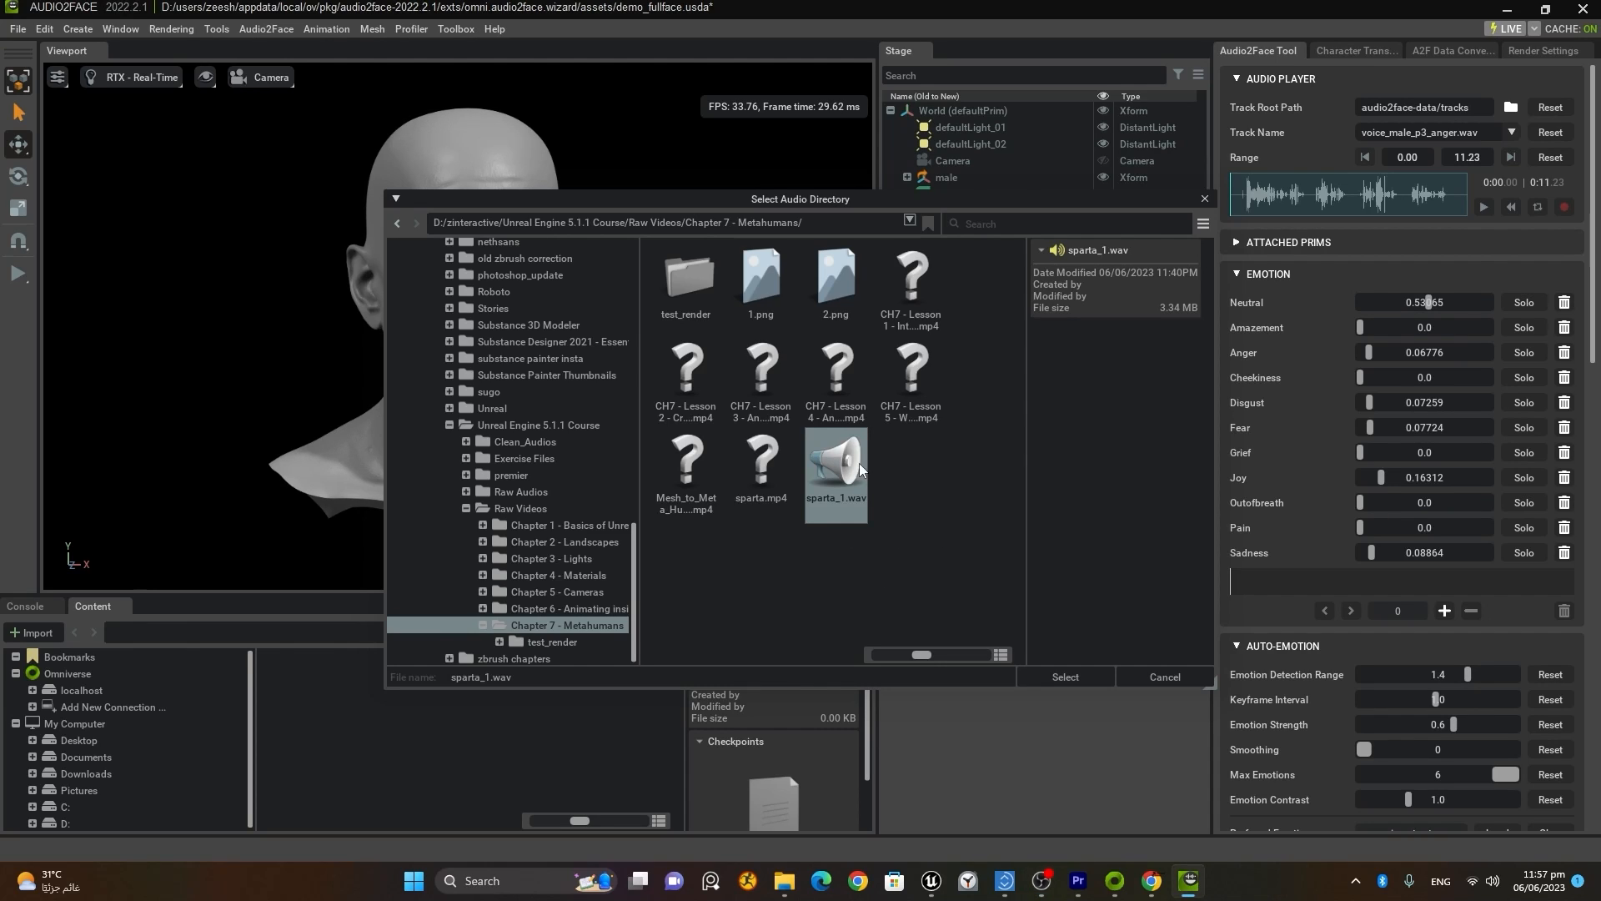
{"action": "left_click", "coordinate": [1069, 676]}
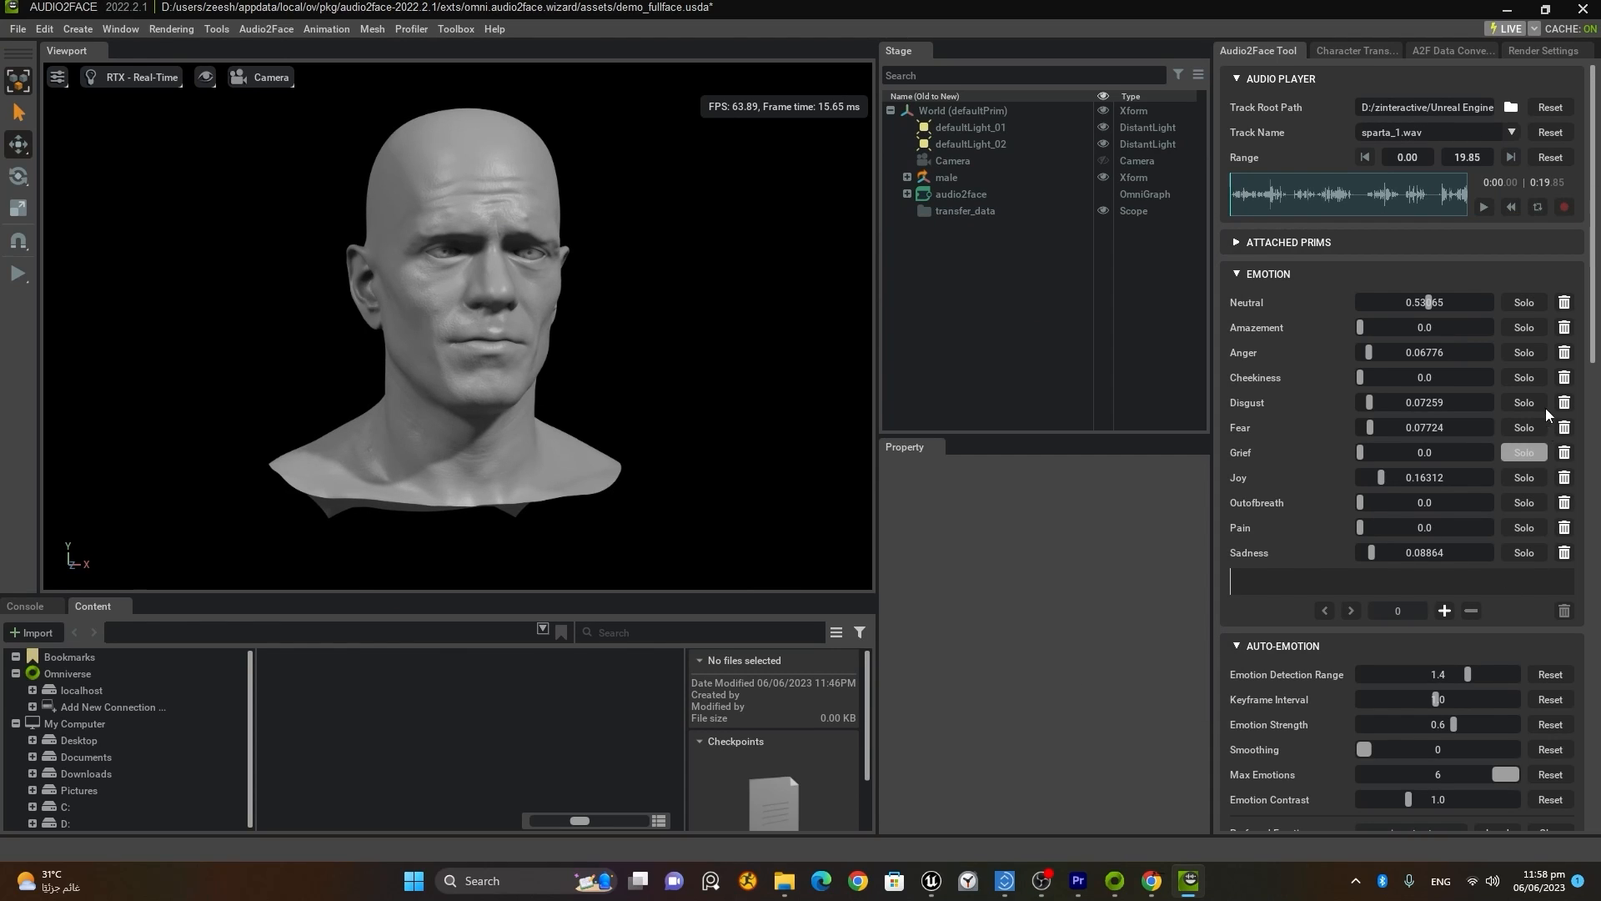
Step: Clear all emotion values, set Neutral to 1.0, and play the sparta_1.wav track without emotion keyframes
{"action": "left_click", "coordinate": [1565, 302]}
{"action": "left_click", "coordinate": [1565, 352]}
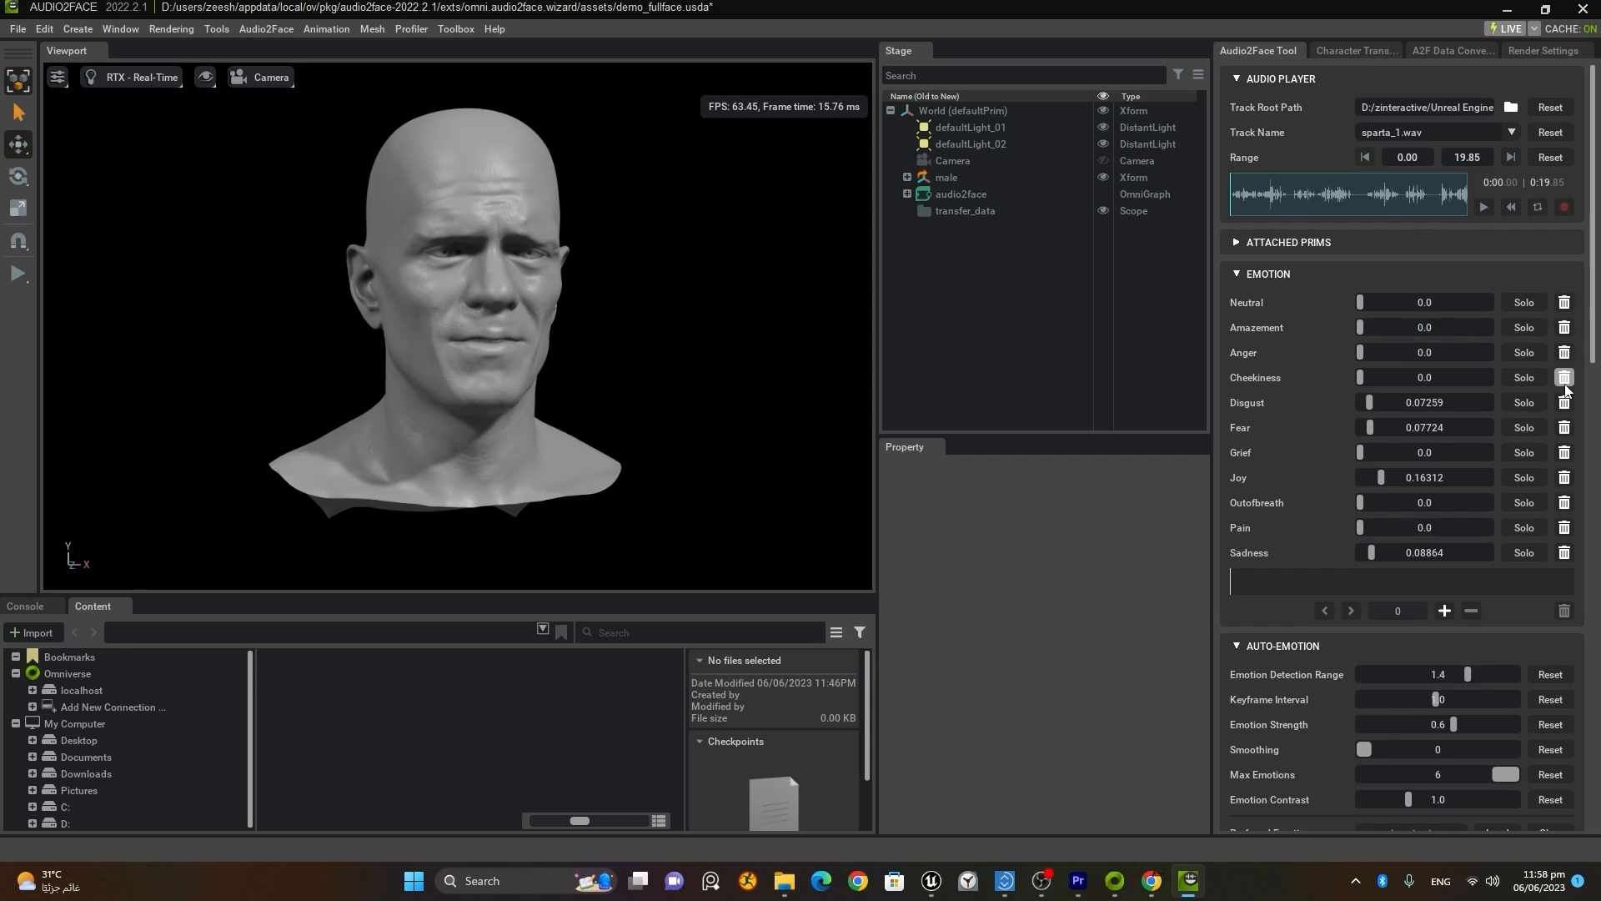
{"action": "left_click", "coordinate": [1564, 402]}
{"action": "left_click", "coordinate": [1564, 427]}
{"action": "left_click", "coordinate": [1565, 477]}
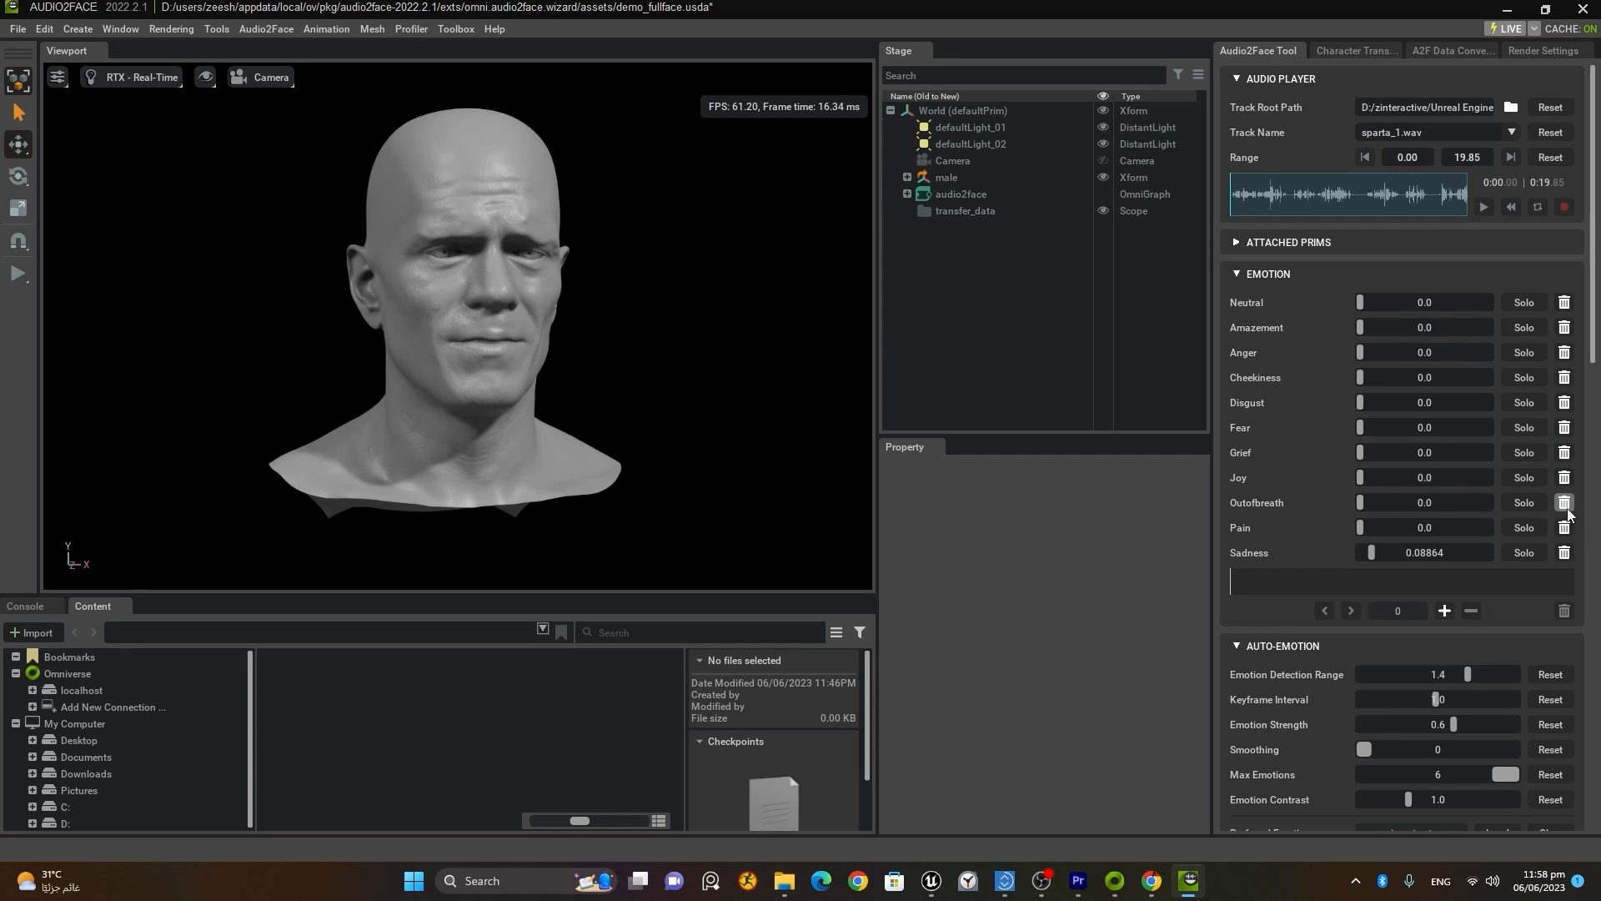
{"action": "left_click", "coordinate": [1565, 552]}
{"action": "left_click_drag", "start_coordinate": [1362, 303], "coordinate": [1598, 326]}
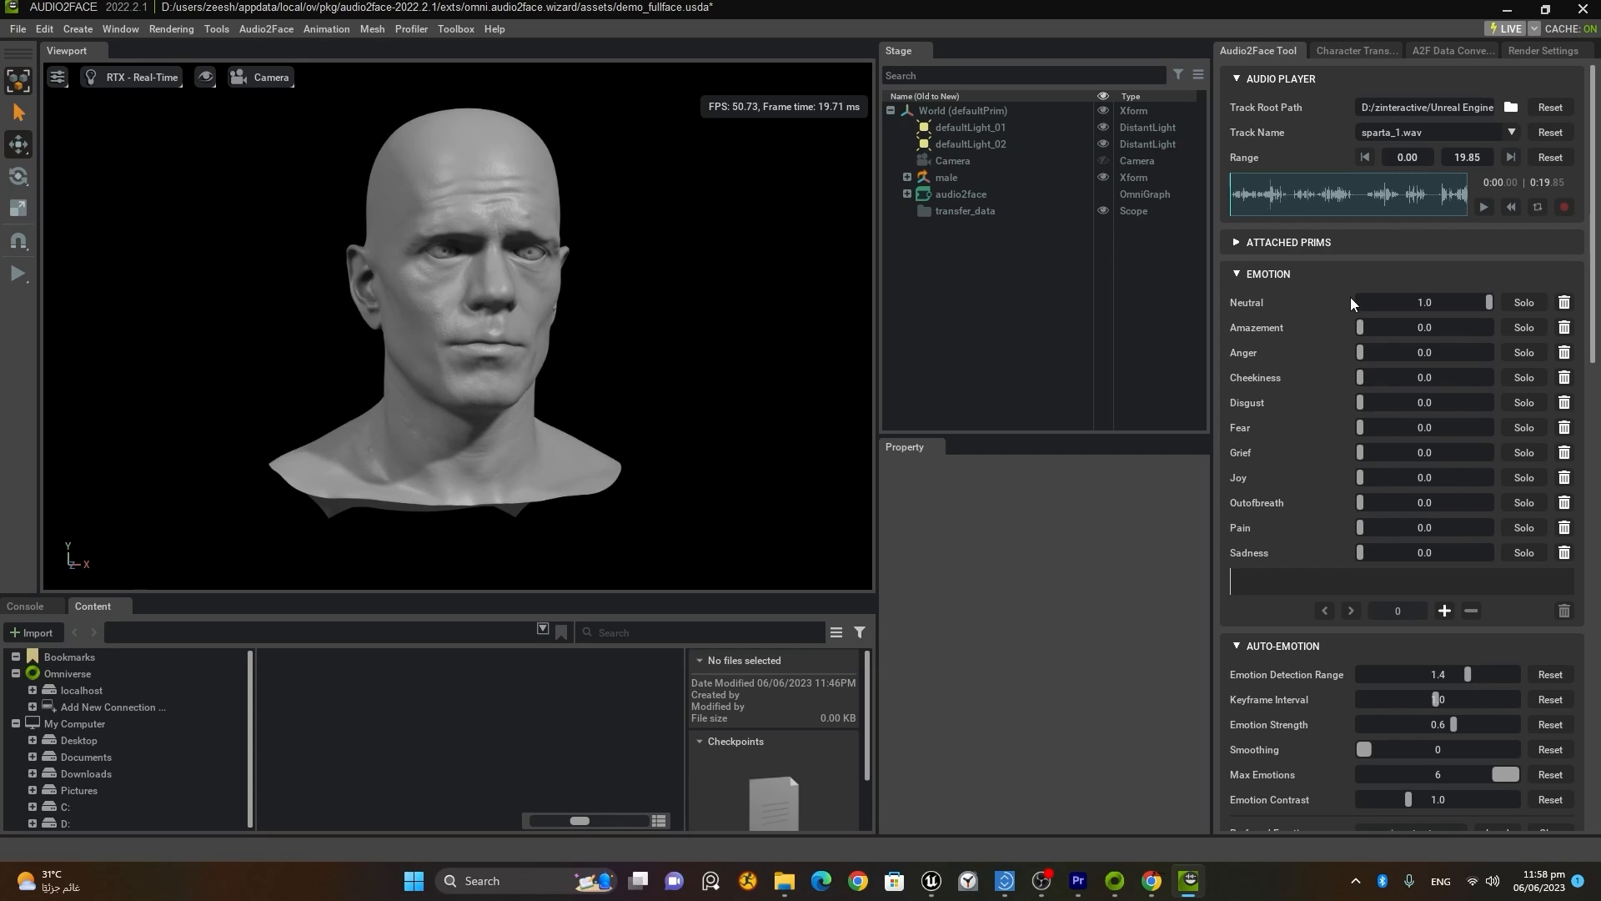
{"action": "left_click", "coordinate": [1484, 207]}
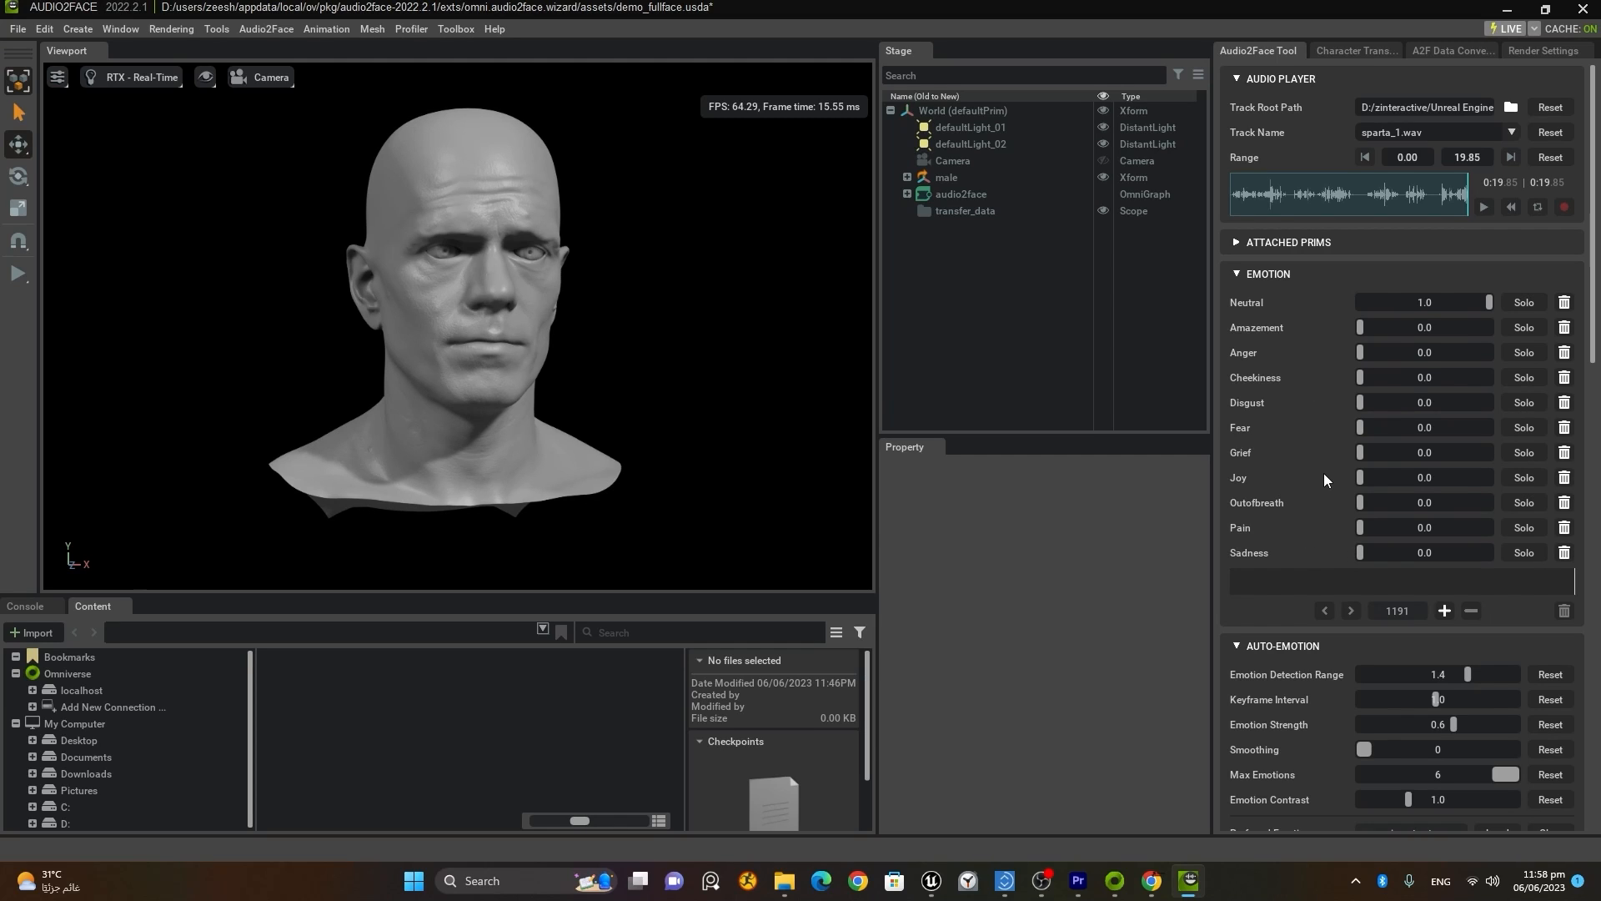
Step: Generate emotion keyframes for the sparta_1.wav track and play the resulting animation
{"action": "scroll", "coordinate": [1323, 474], "scroll_direction": "down", "scroll_amount": 3}
{"action": "left_click", "coordinate": [1374, 749]}
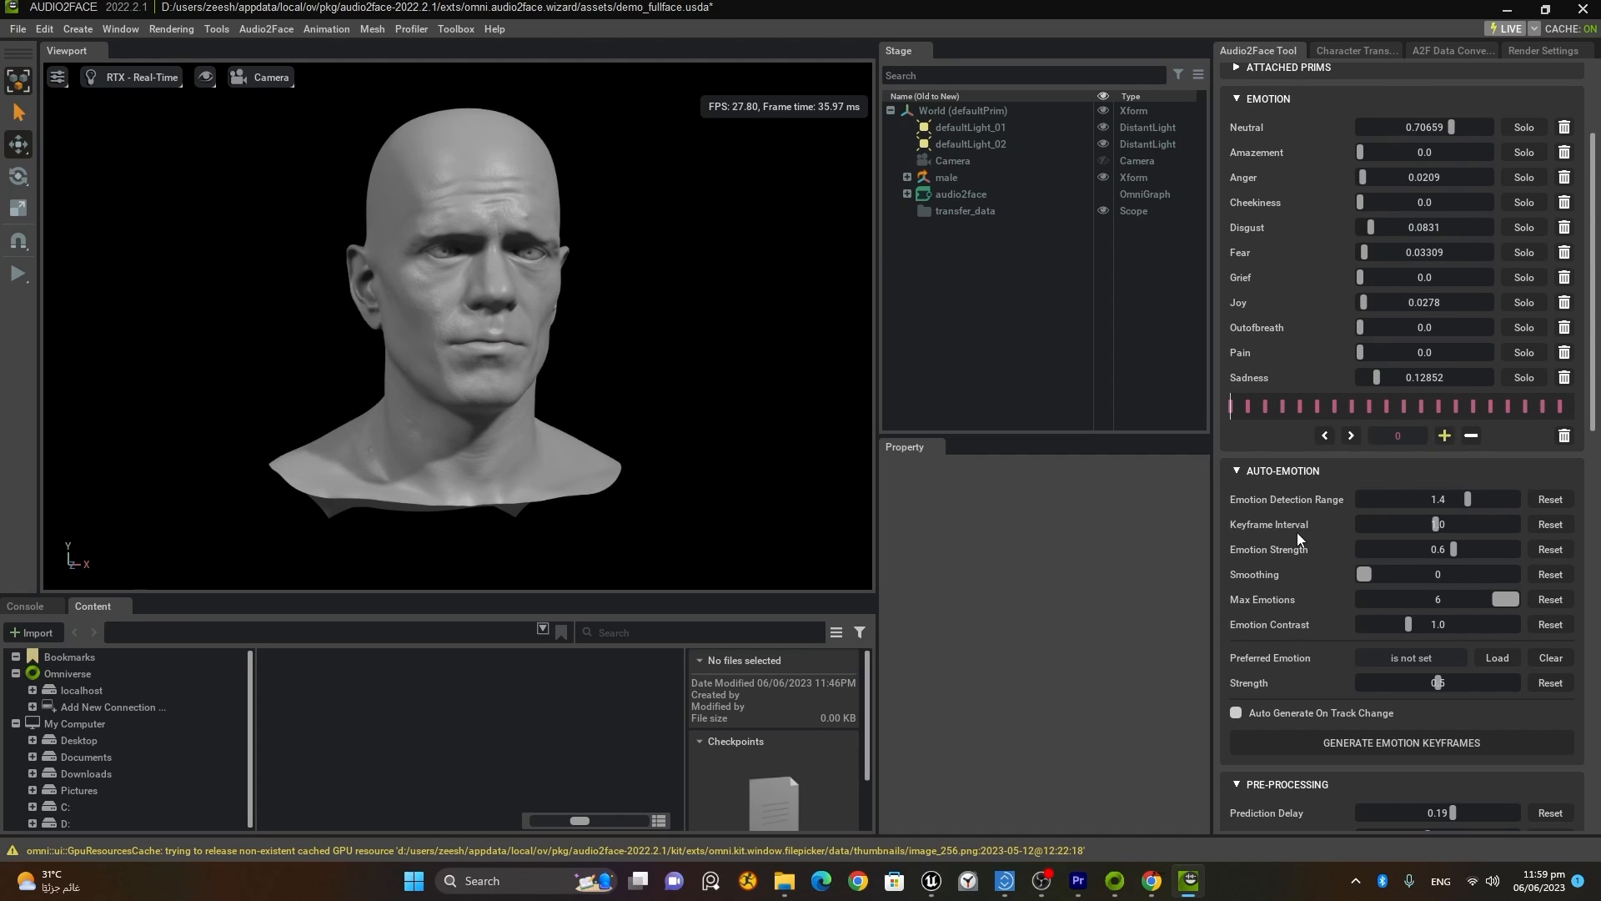
{"action": "scroll", "coordinate": [1298, 532], "scroll_direction": "up", "scroll_amount": 3}
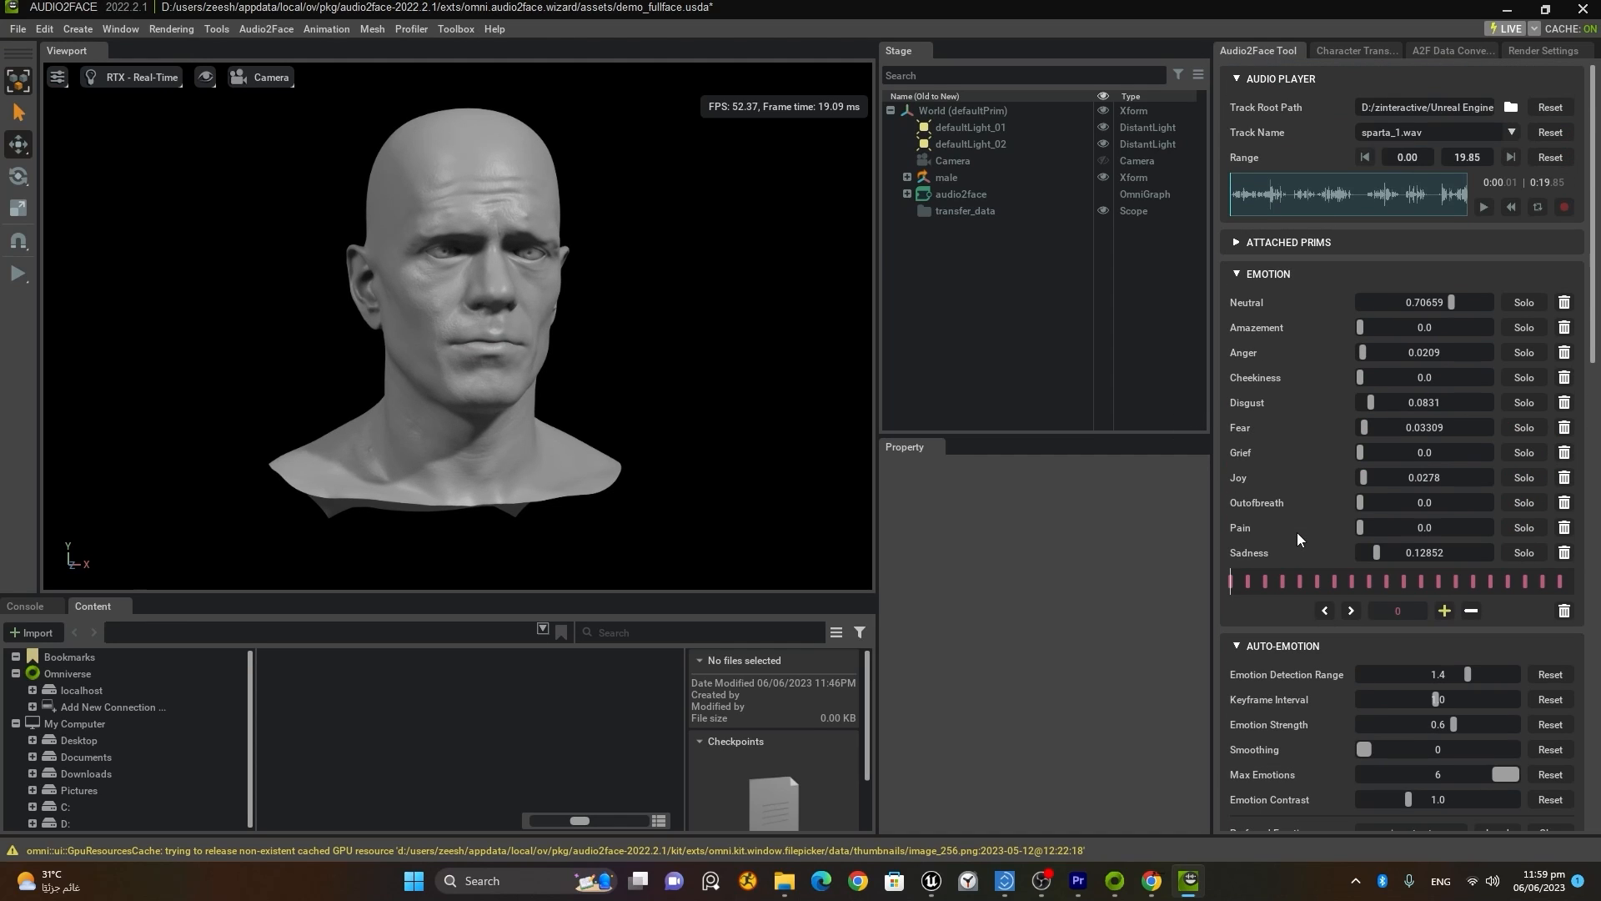
{"action": "left_click", "coordinate": [1485, 208]}
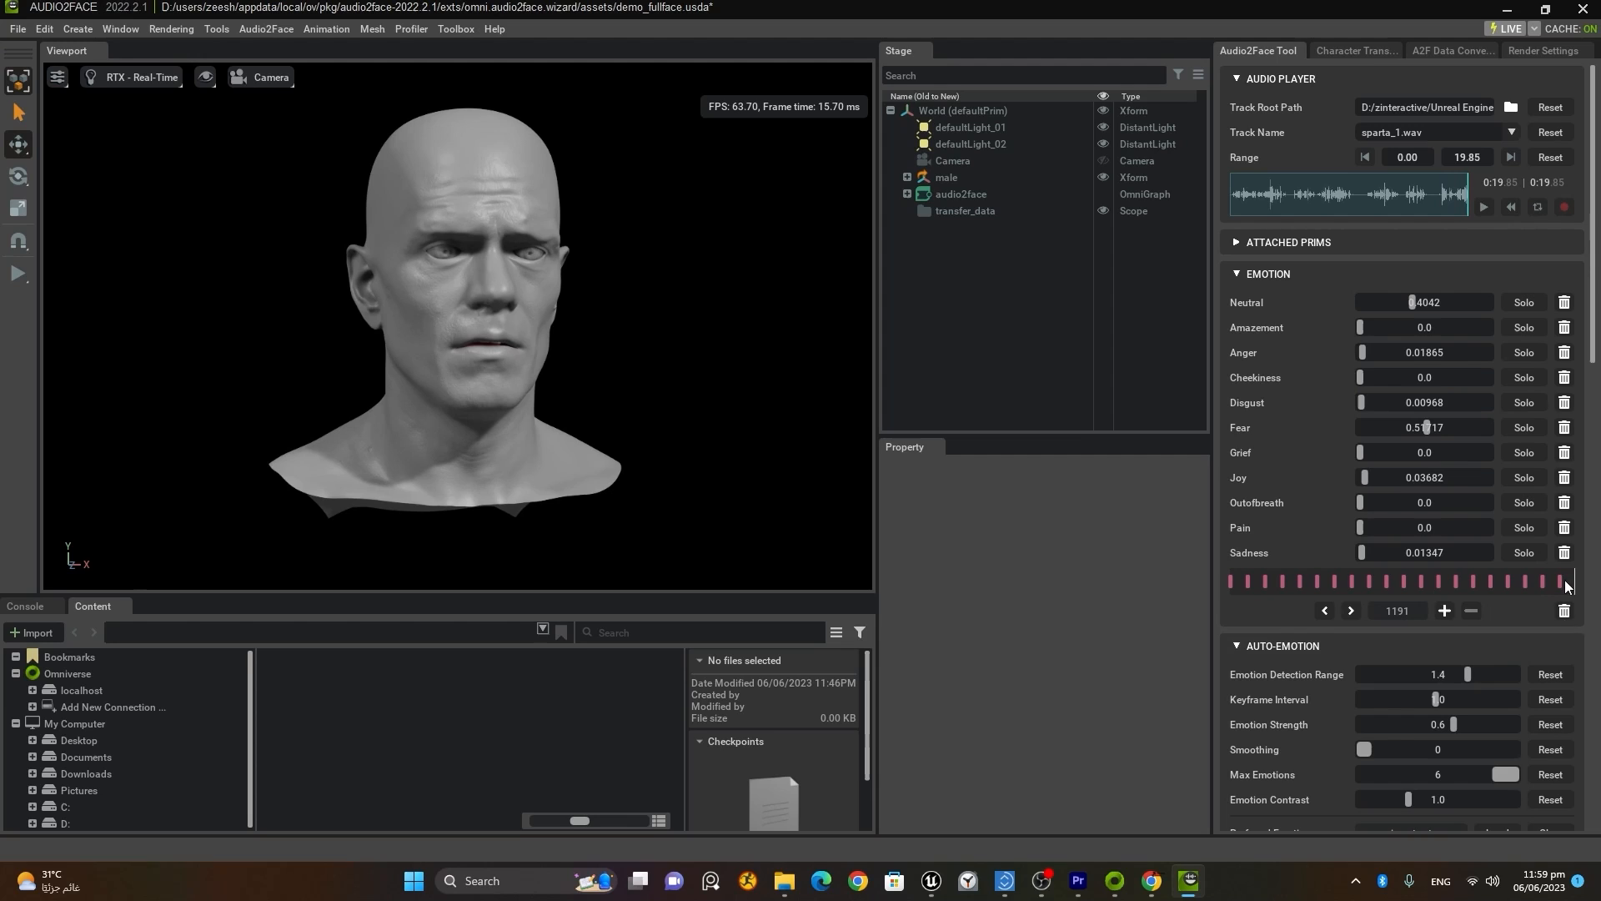
Step: Remove the last three generated emotion keyframes, at frames 1020, 1080 and 1140
{"action": "left_click_drag", "start_coordinate": [1568, 584], "coordinate": [1503, 587]}
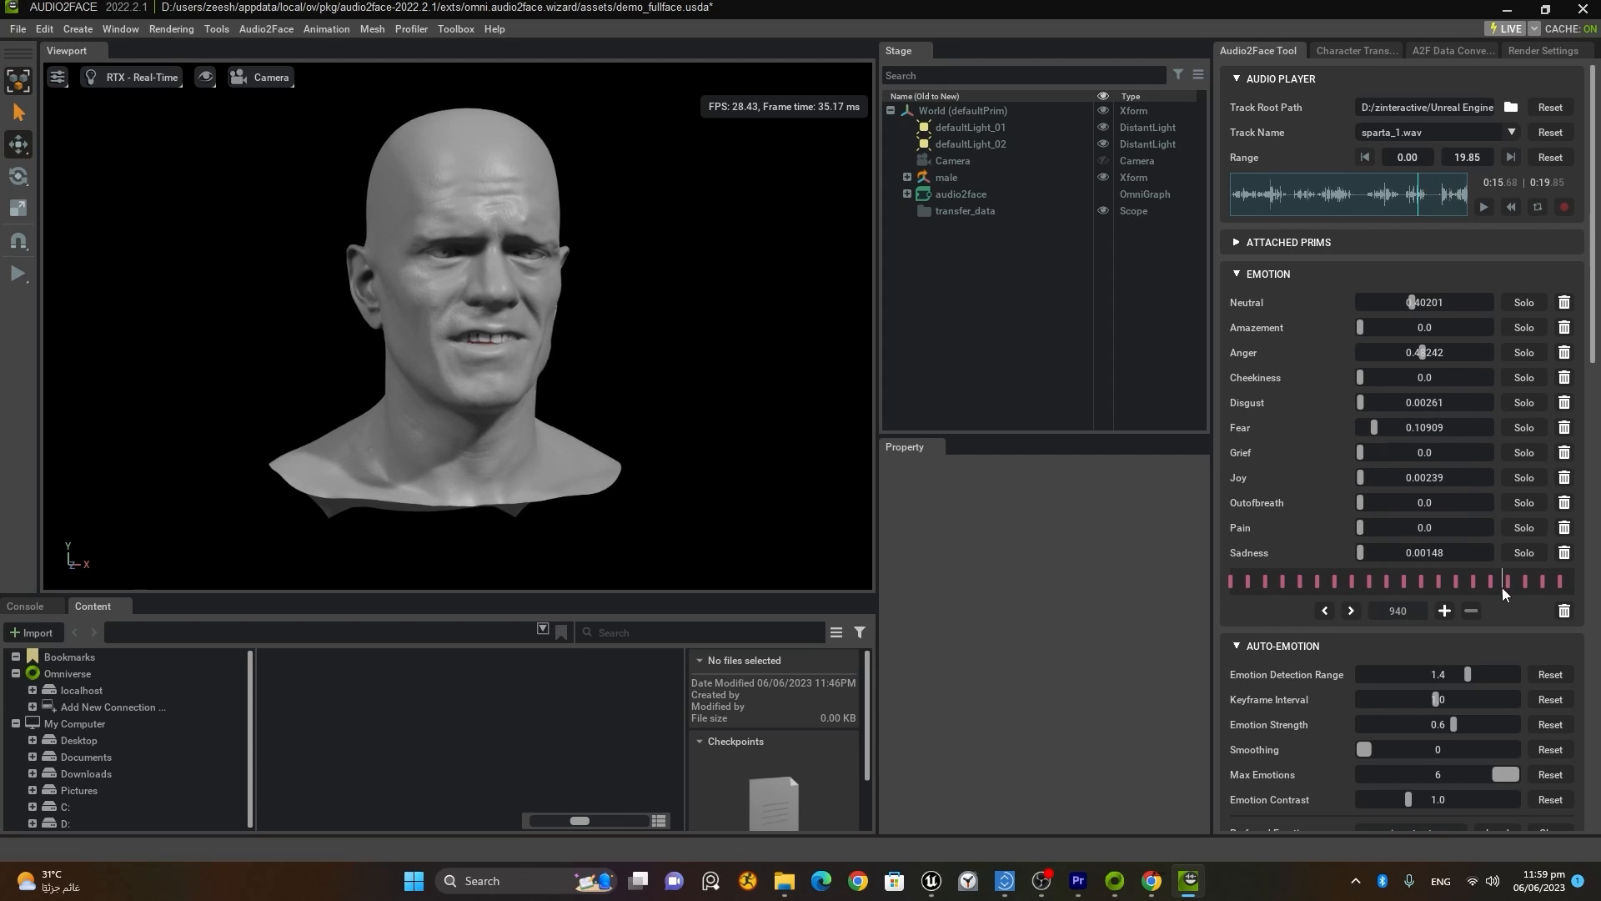
{"action": "left_click_drag", "start_coordinate": [1422, 207], "coordinate": [1435, 209]}
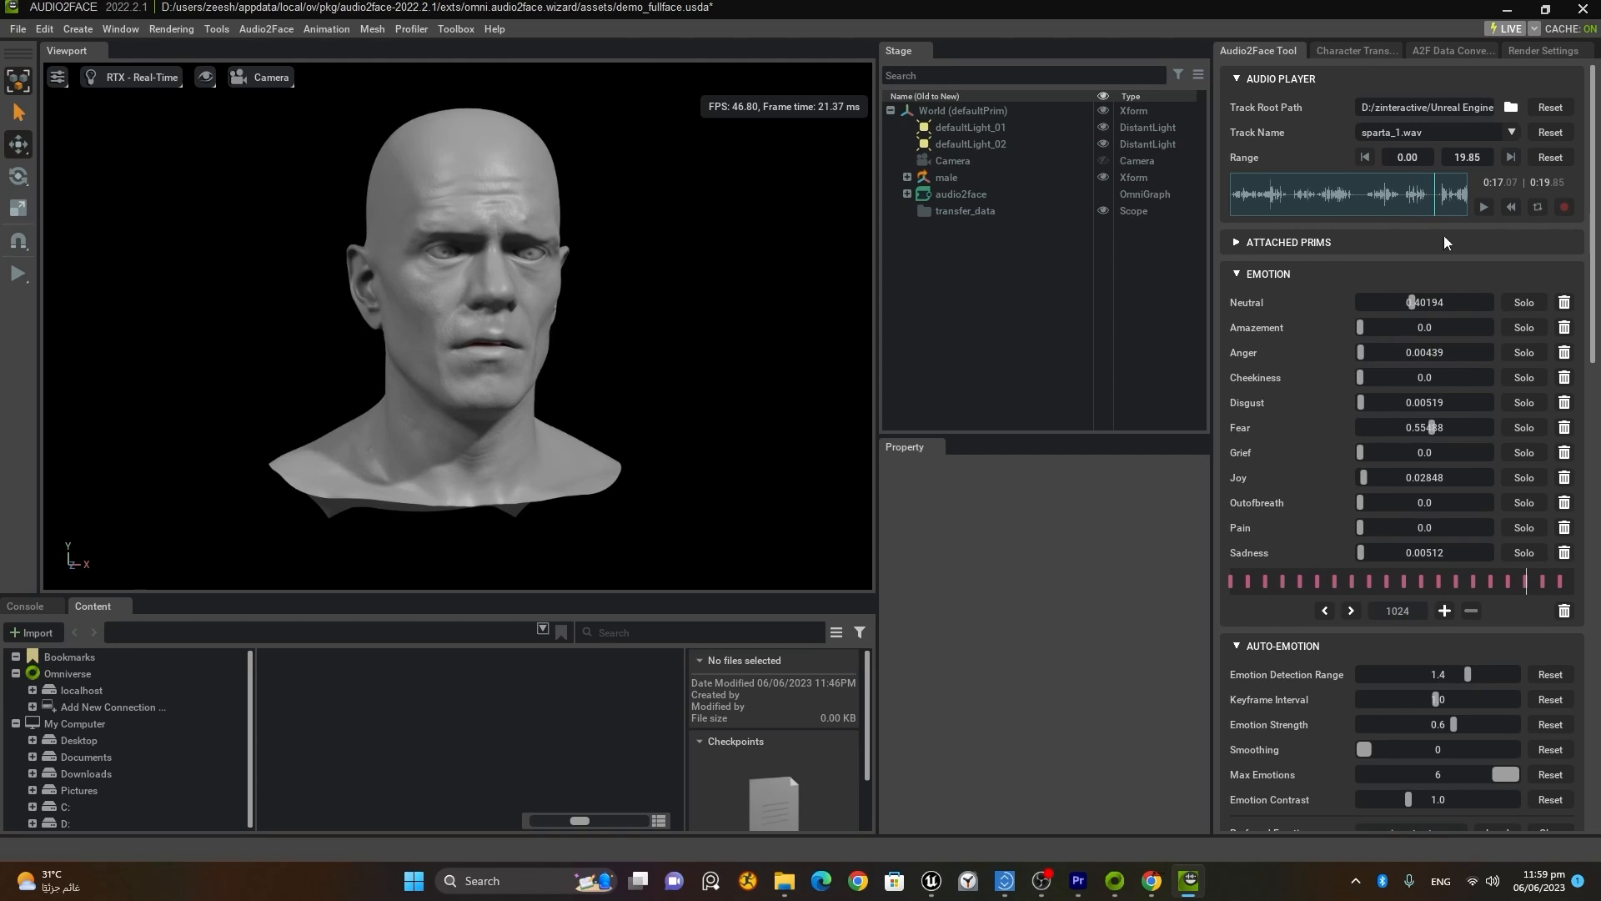
{"action": "left_click", "coordinate": [1564, 583]}
{"action": "left_click", "coordinate": [1525, 585]}
{"action": "left_click", "coordinate": [1350, 613]}
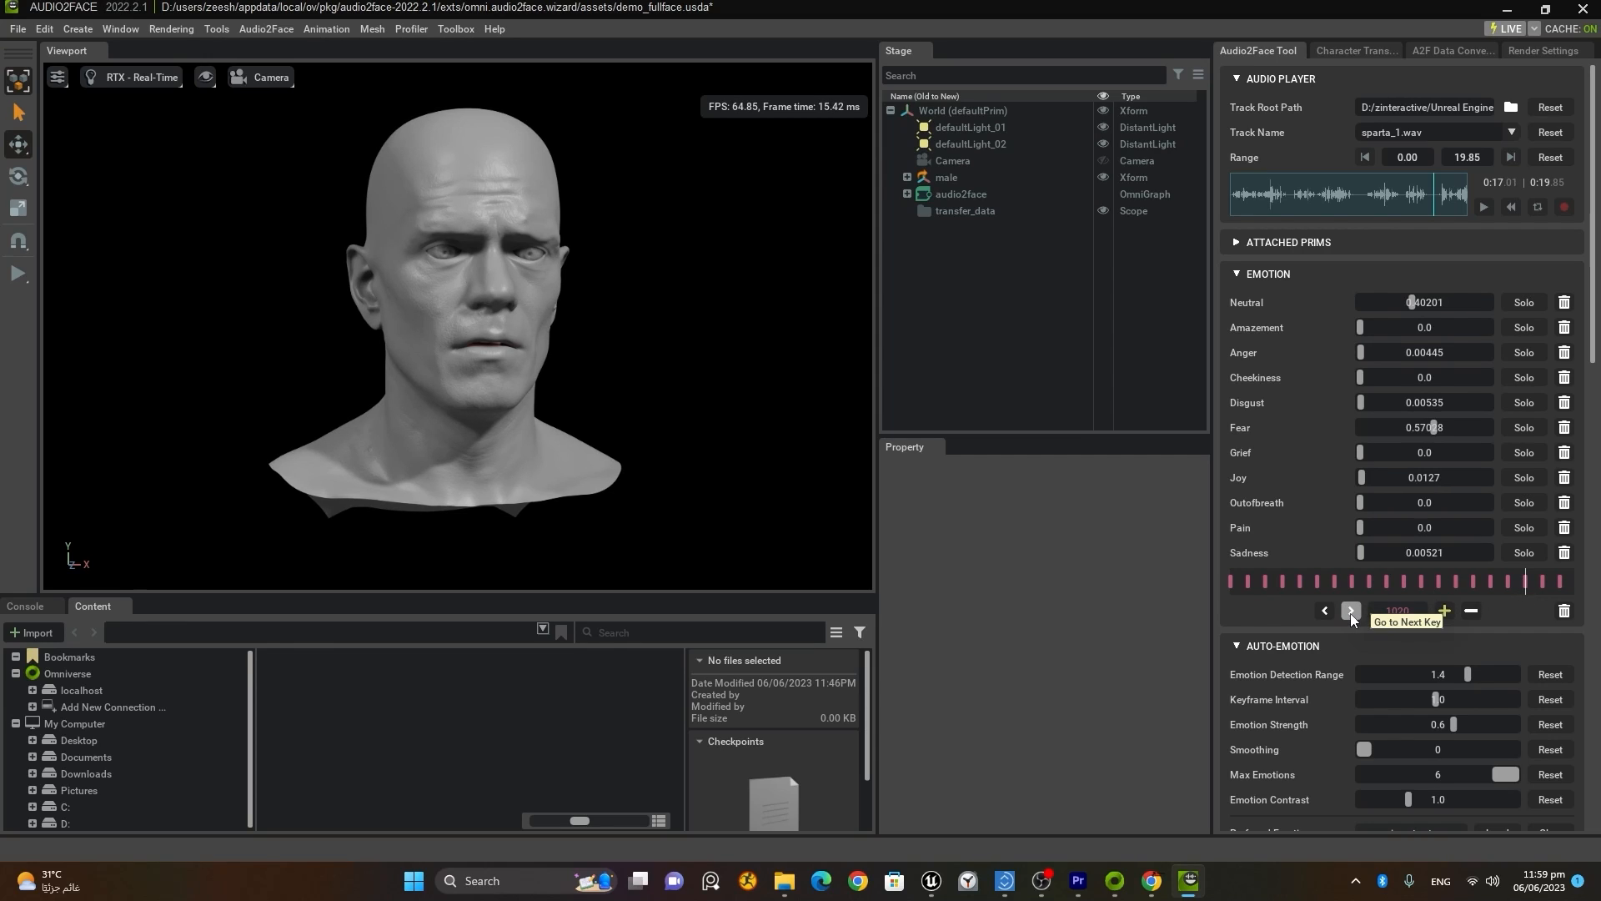
{"action": "left_click", "coordinate": [1473, 612]}
{"action": "left_click", "coordinate": [1349, 615]}
{"action": "left_click", "coordinate": [1466, 614]}
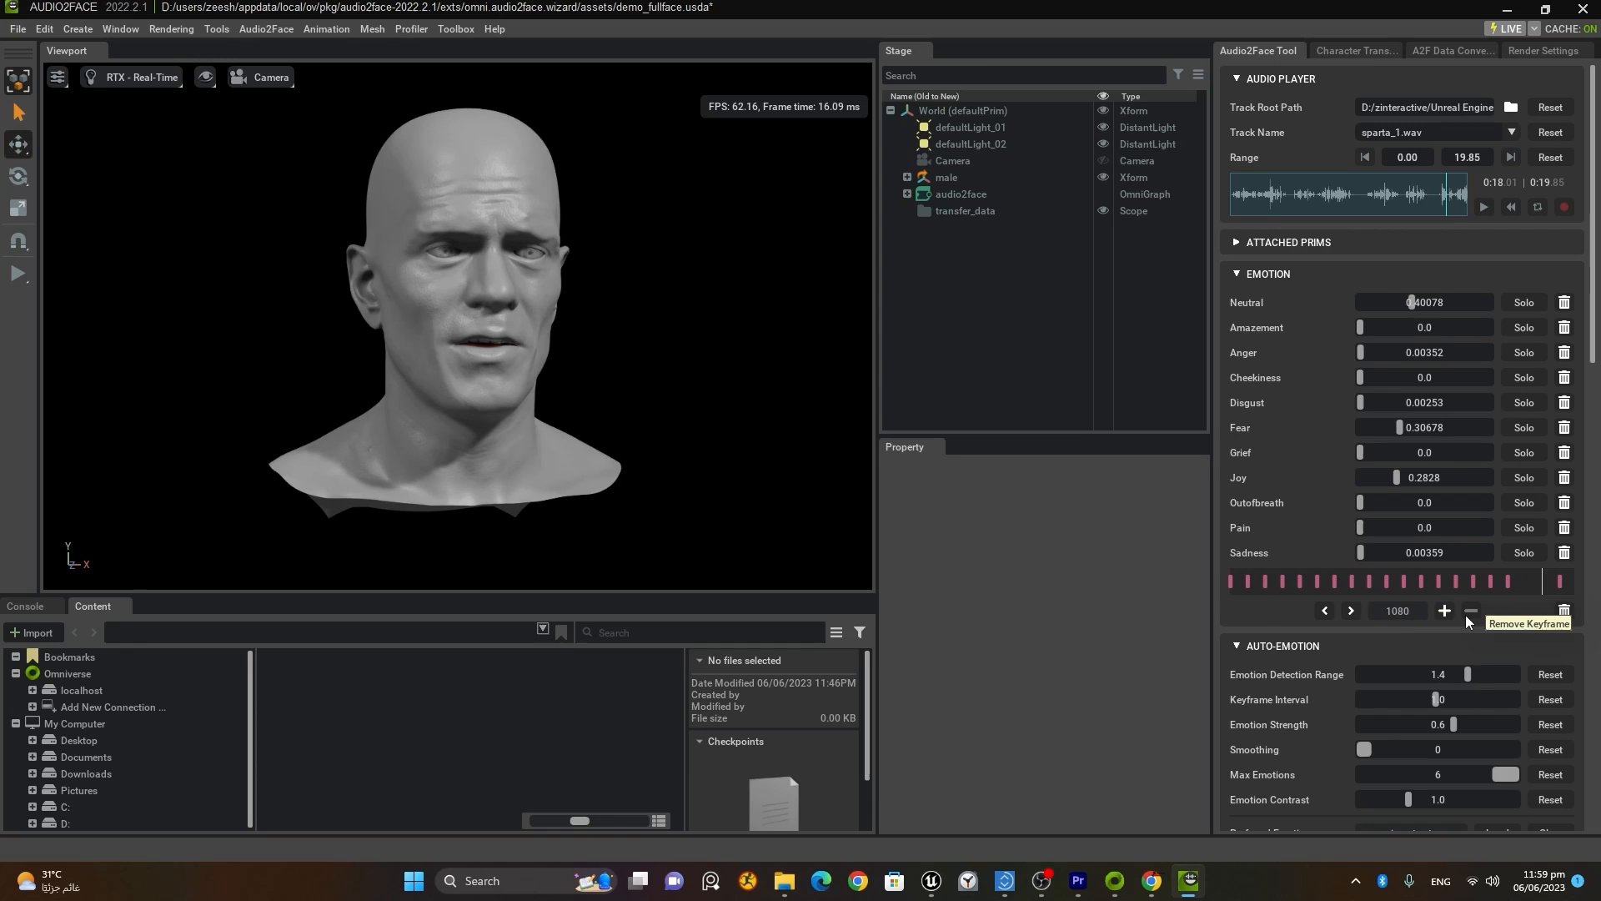
{"action": "left_click", "coordinate": [1355, 613]}
{"action": "left_click", "coordinate": [1468, 613]}
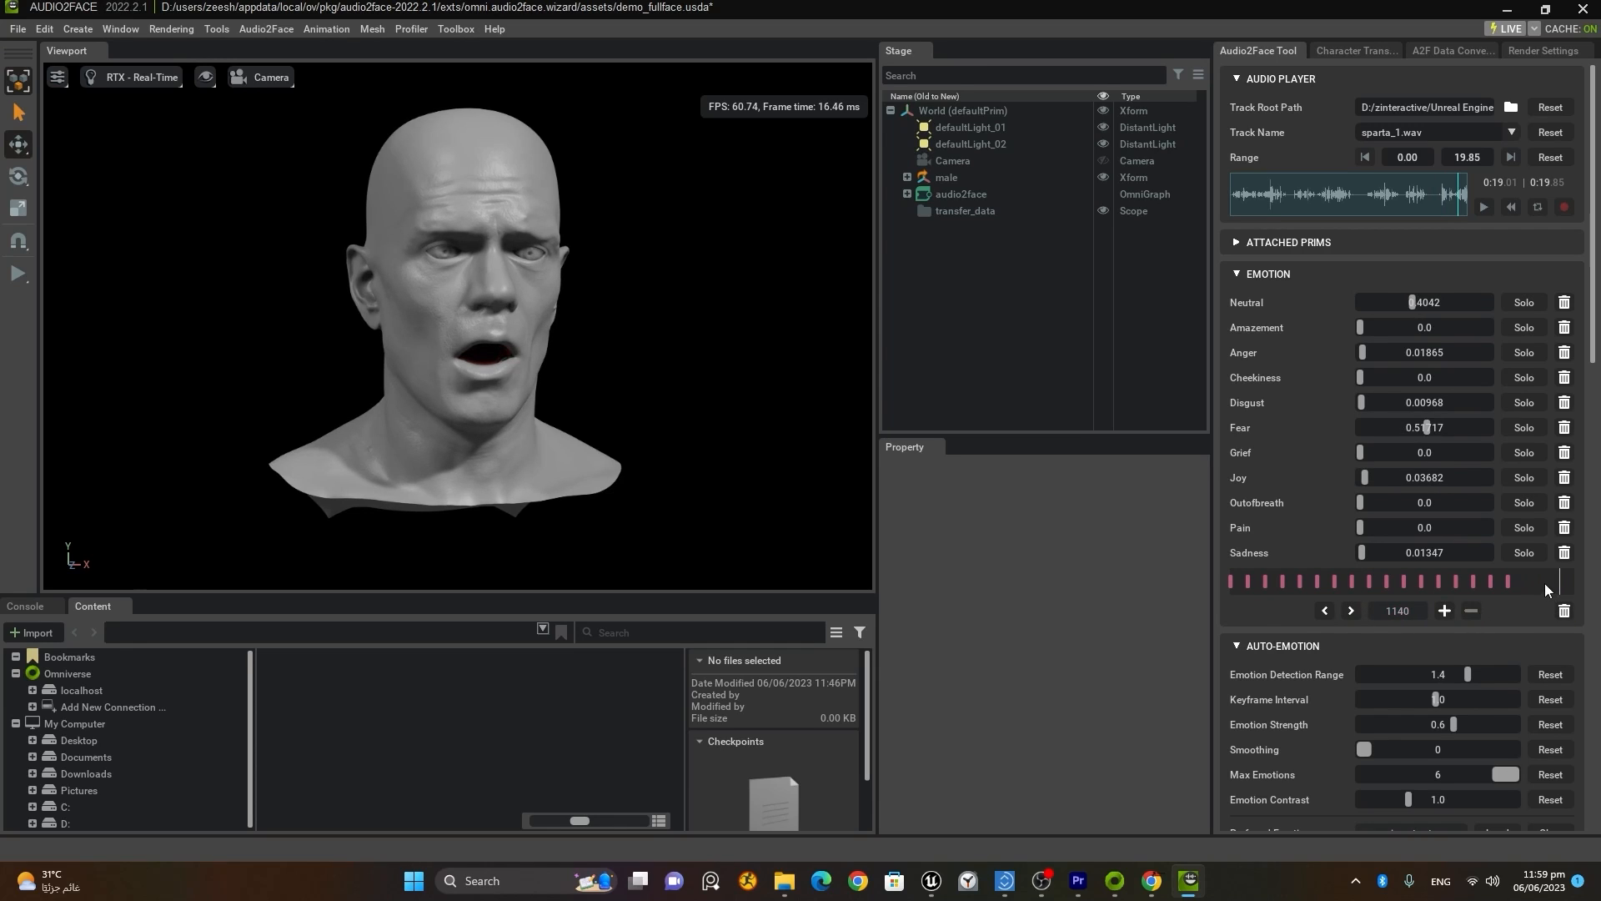
Step: Add an emotion keyframe at frame 1049 with Neutral 0.116, Anger 1.0, Disgust 0.2325, Outofbreath 0.1675 and Pain 0.116
{"action": "left_click", "coordinate": [1440, 209]}
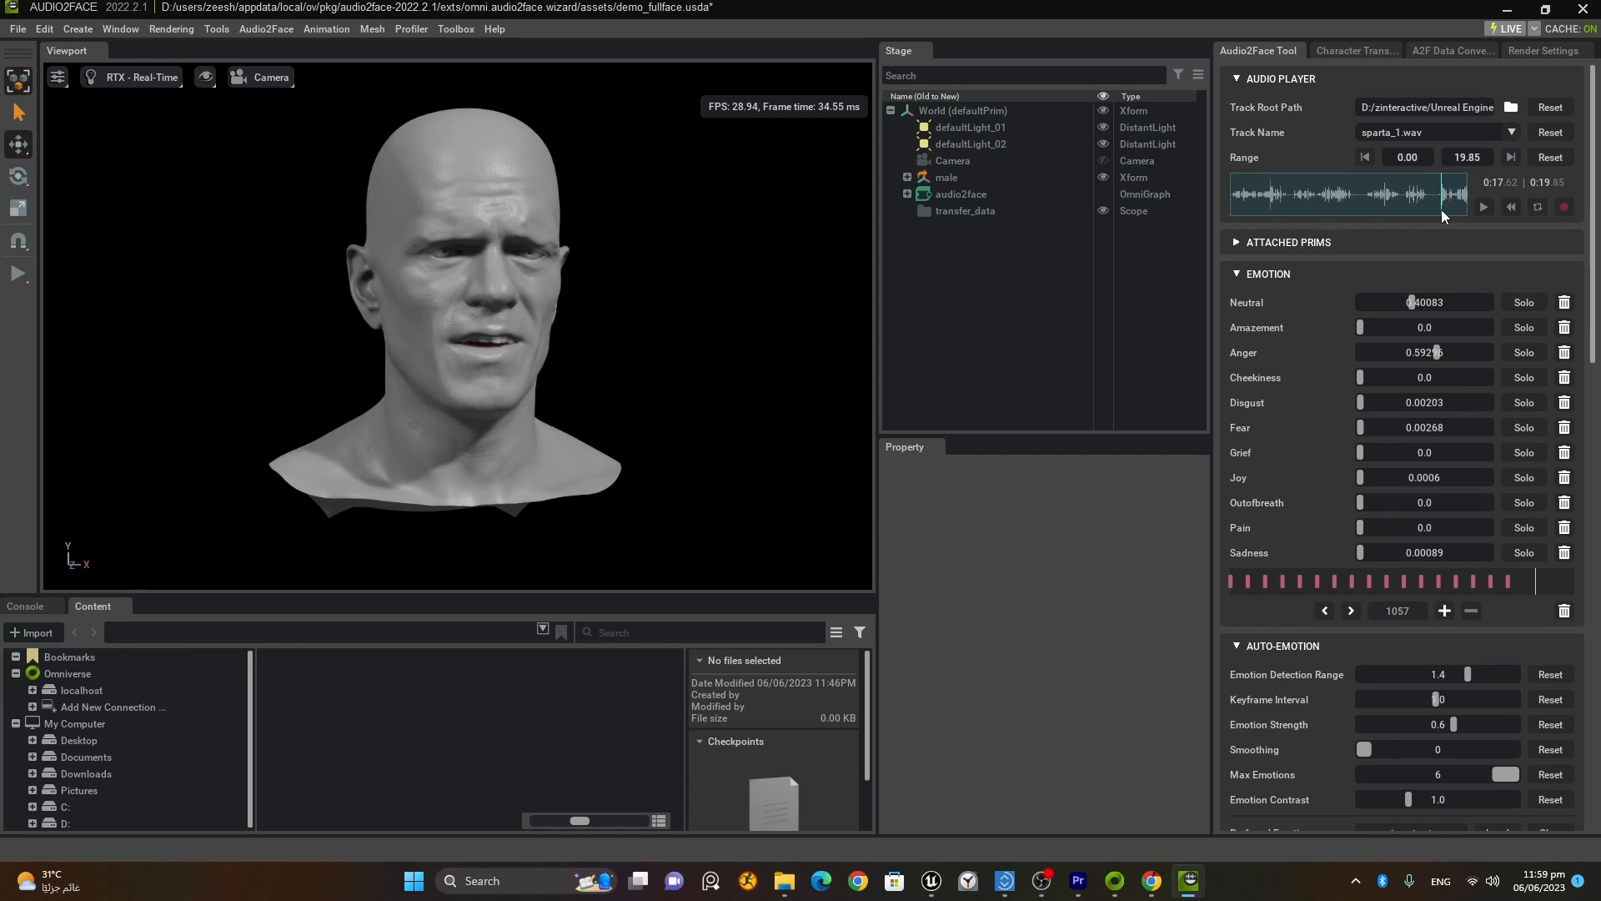
{"action": "left_click", "coordinate": [1440, 212]}
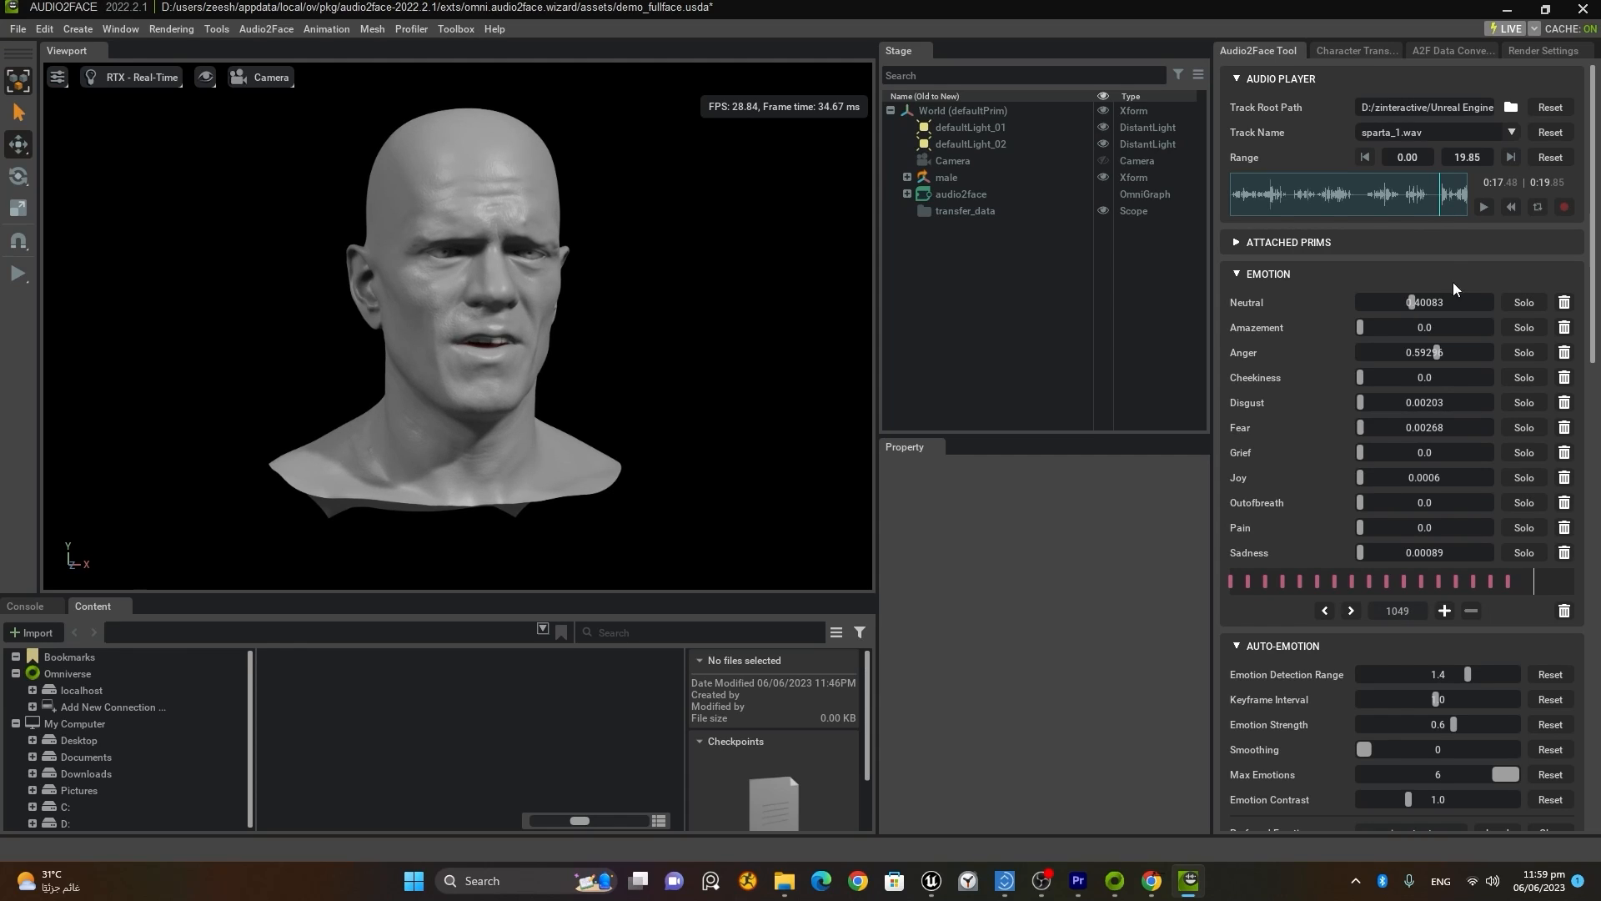
{"action": "left_click_drag", "start_coordinate": [1438, 353], "coordinate": [1459, 357]}
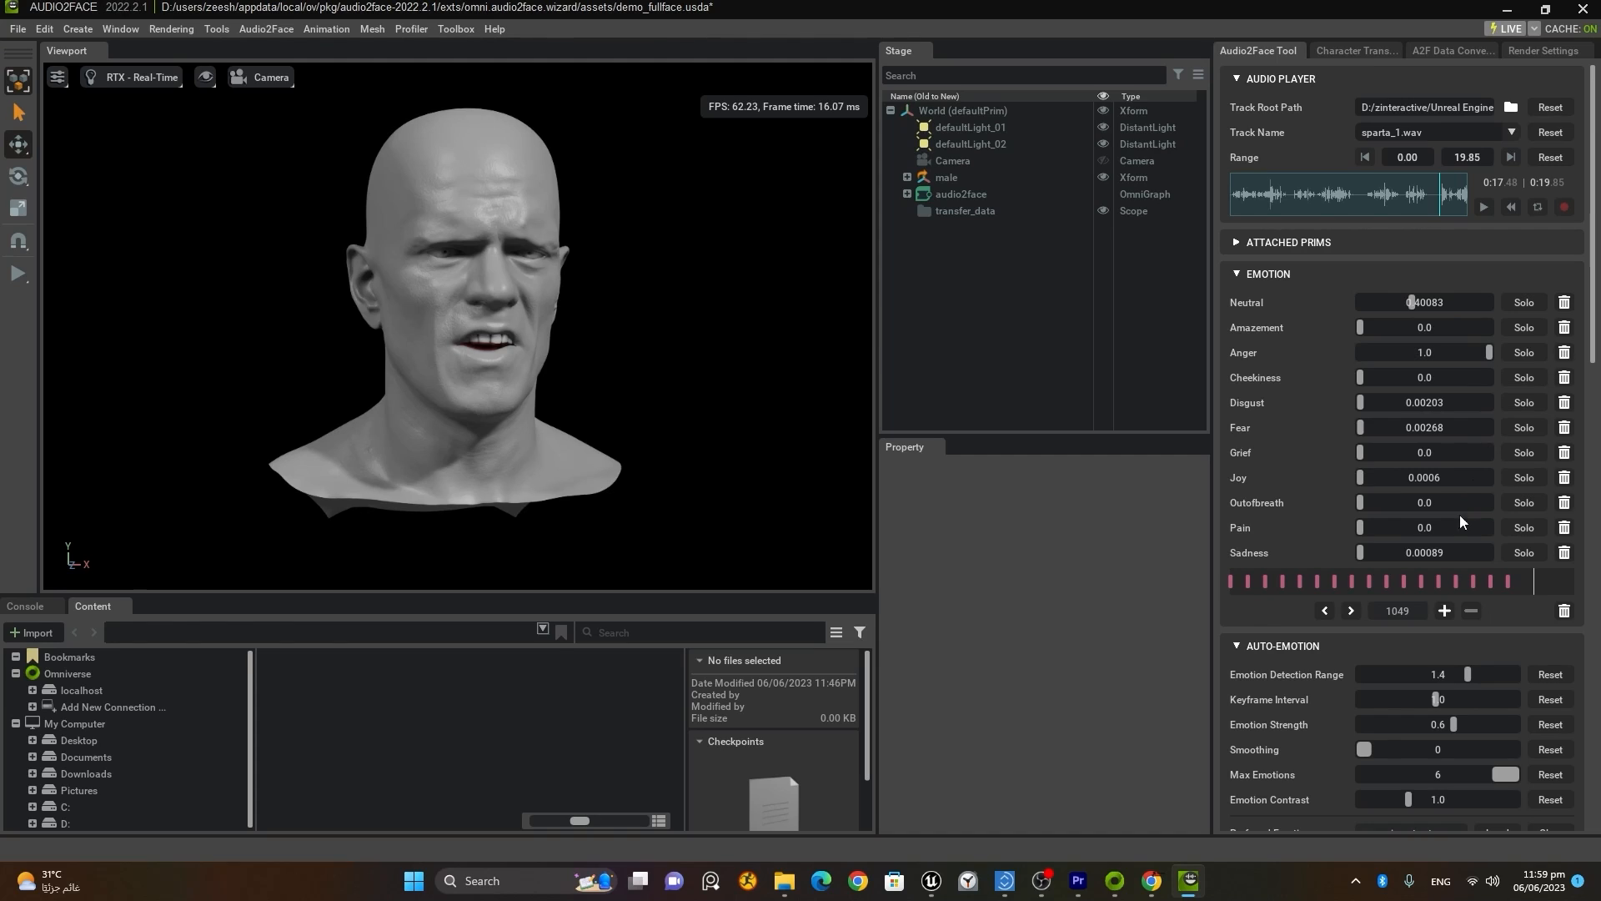
{"action": "mouse_move", "coordinate": [1361, 404]}
{"action": "left_mouse_down"}
{"action": "mouse_move", "coordinate": [1448, 405]}
{"action": "mouse_move", "coordinate": [1389, 405]}
{"action": "left_mouse_up"}
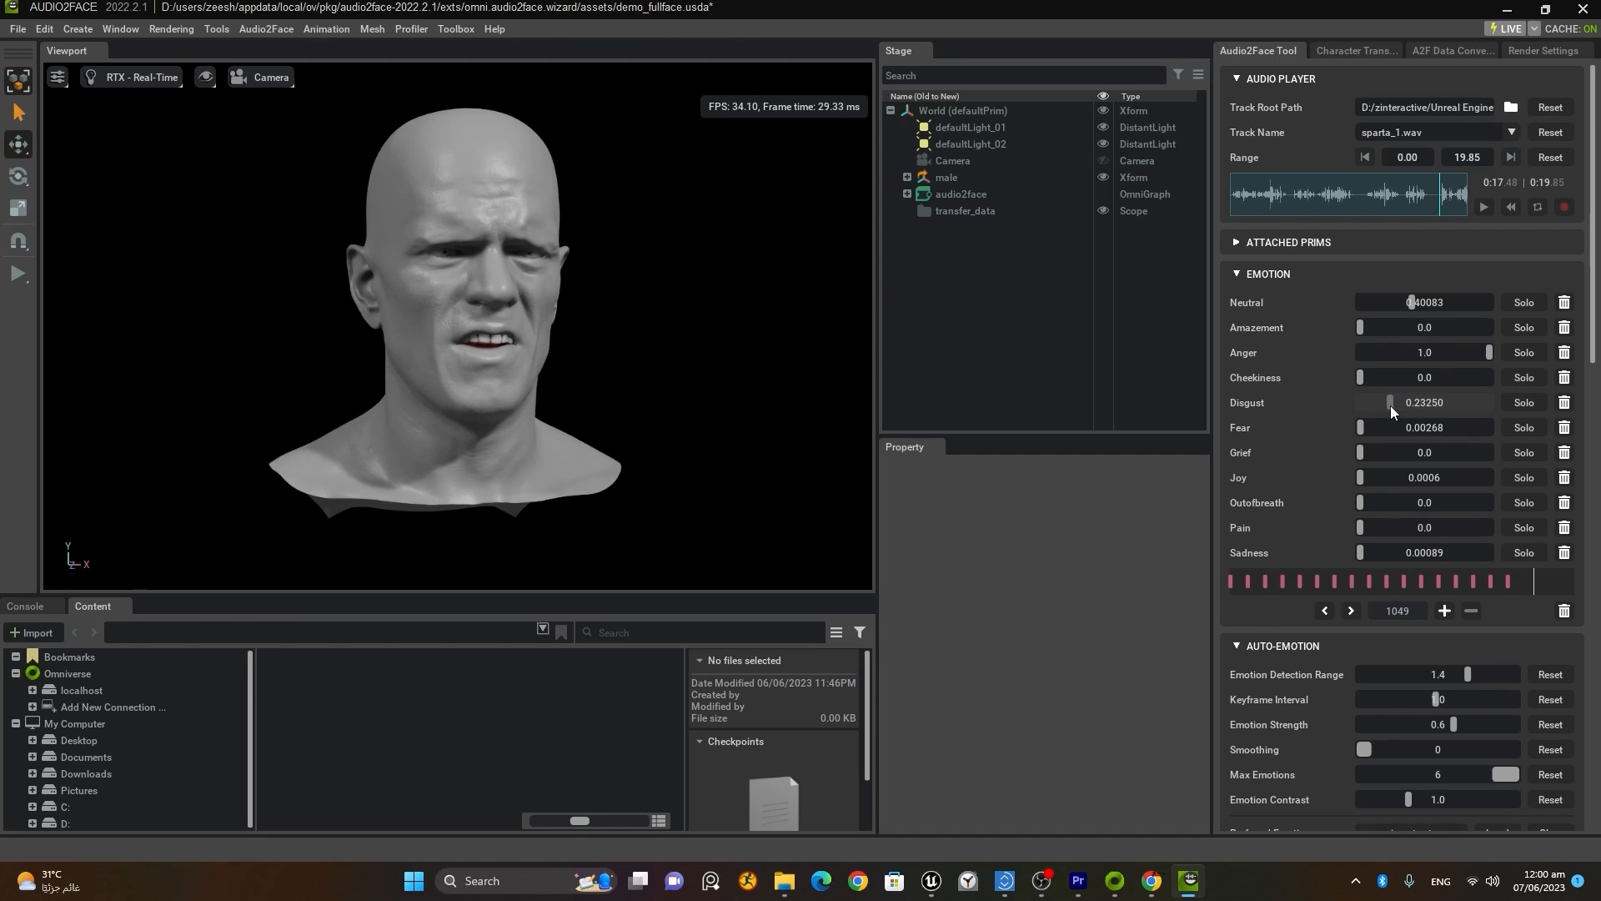
{"action": "mouse_move", "coordinate": [1405, 298]}
{"action": "left_mouse_down"}
{"action": "mouse_move", "coordinate": [1349, 302]}
{"action": "mouse_move", "coordinate": [1375, 304]}
{"action": "left_mouse_up"}
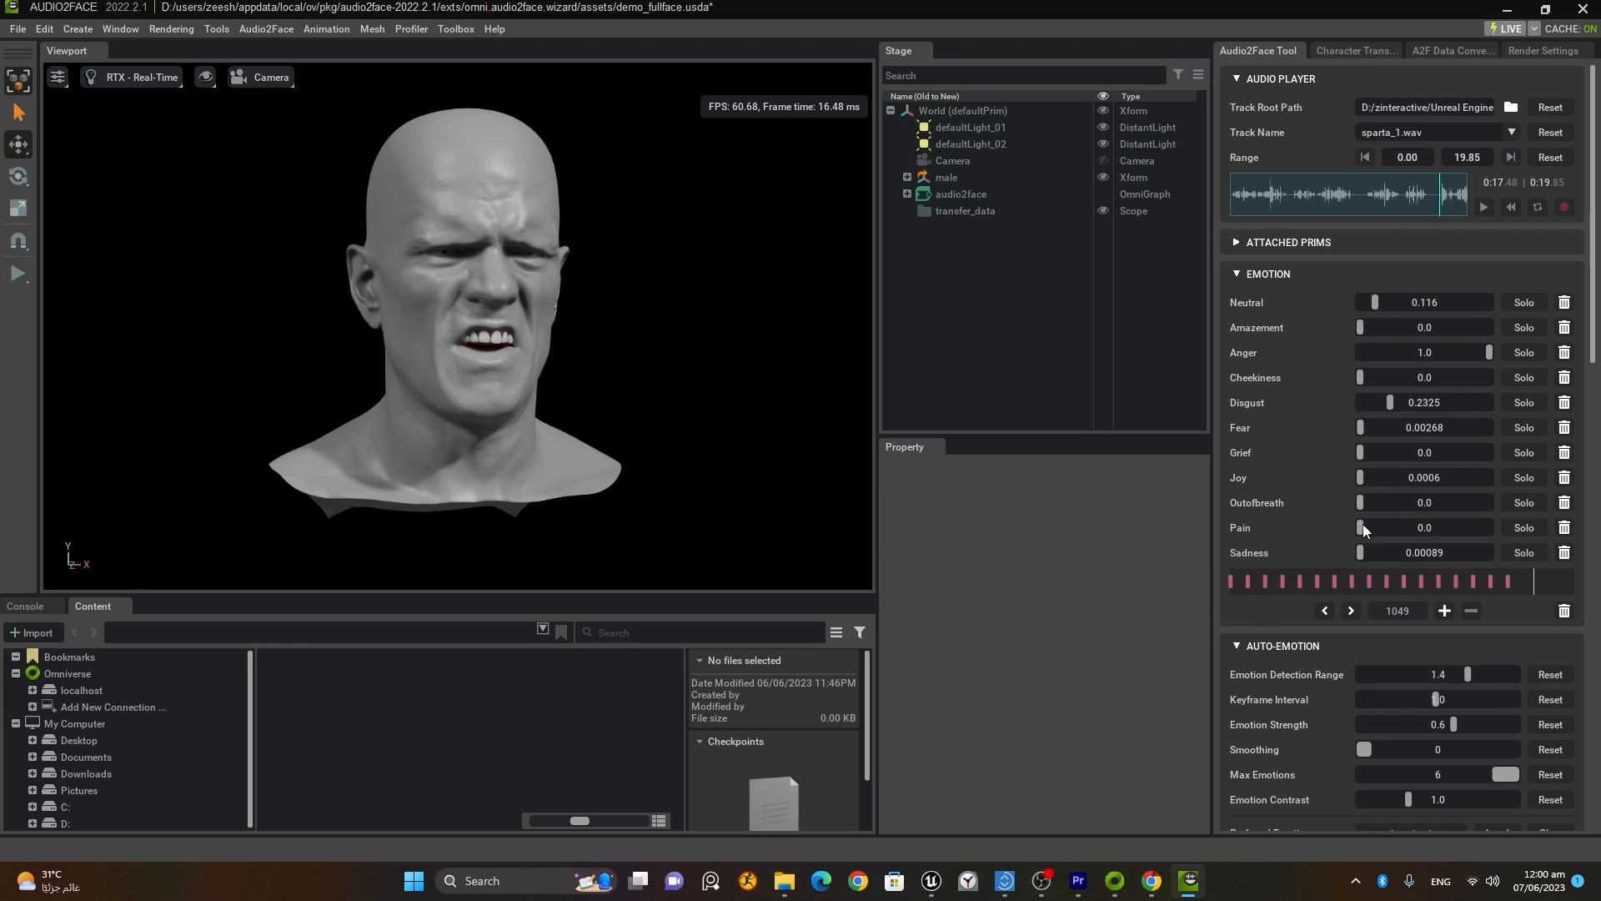
{"action": "mouse_move", "coordinate": [1364, 527]}
{"action": "left_mouse_down"}
{"action": "mouse_move", "coordinate": [1392, 533]}
{"action": "mouse_move", "coordinate": [1376, 534]}
{"action": "mouse_move", "coordinate": [1399, 507]}
{"action": "mouse_move", "coordinate": [1383, 509]}
{"action": "left_mouse_up"}
{"action": "left_click", "coordinate": [1445, 612]}
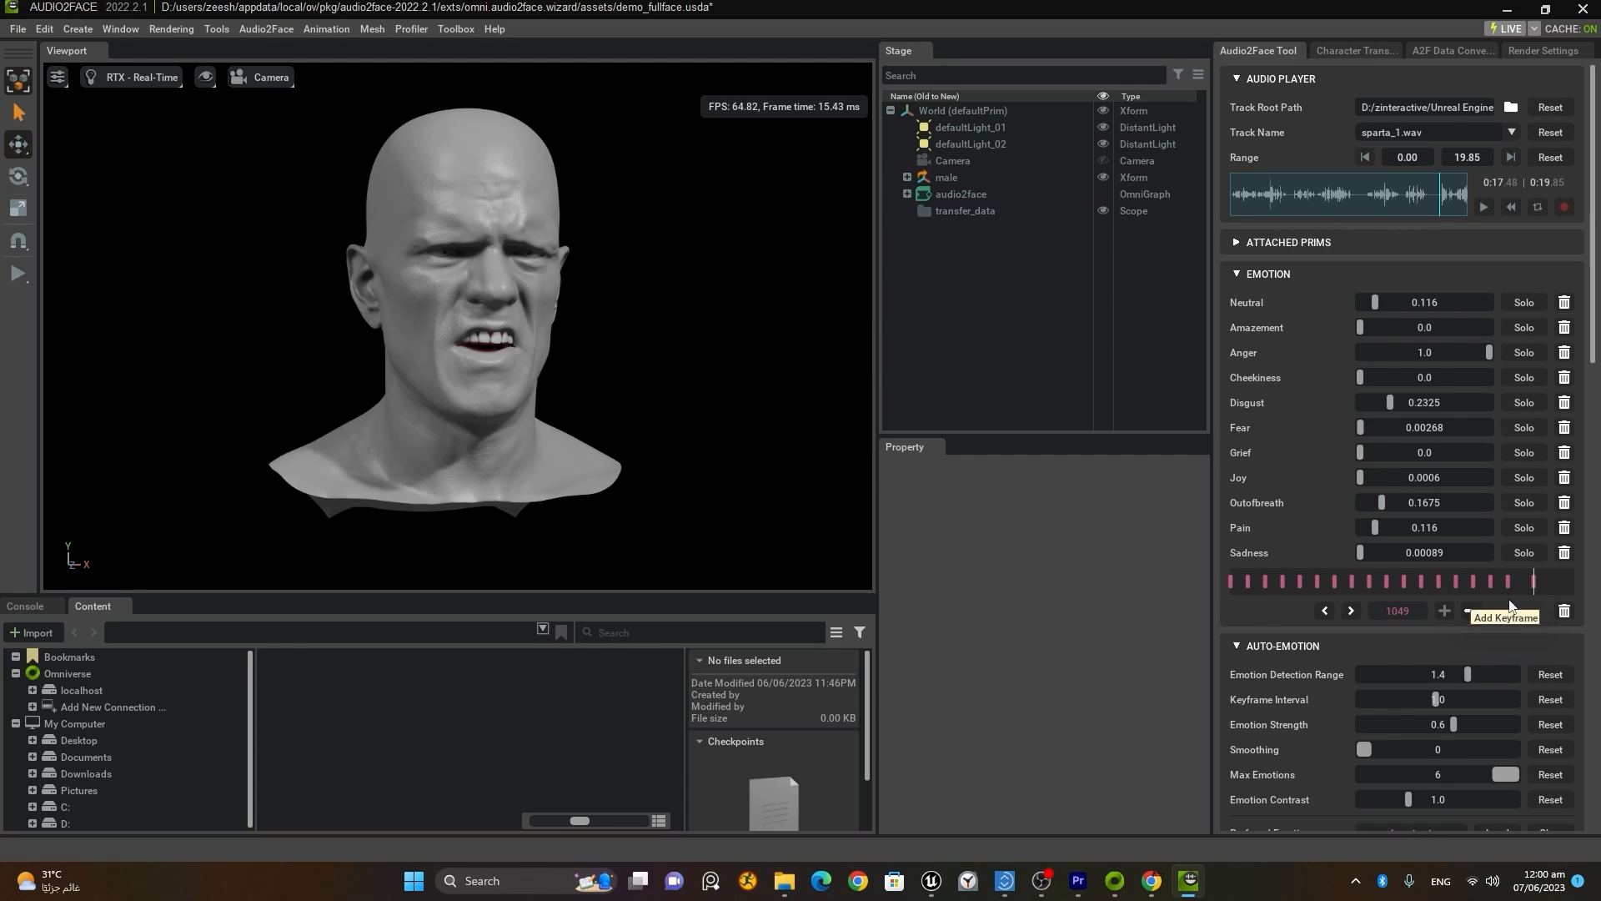
Step: Add an emotion keyframe at frame 1134 with Neutral, Disgust, Outofbreath and Pain set to 0, keeping Anger at 1.0
{"action": "mouse_move", "coordinate": [1558, 593]}
{"action": "left_mouse_down"}
{"action": "mouse_move", "coordinate": [1575, 595]}
{"action": "mouse_move", "coordinate": [1558, 595]}
{"action": "left_mouse_up"}
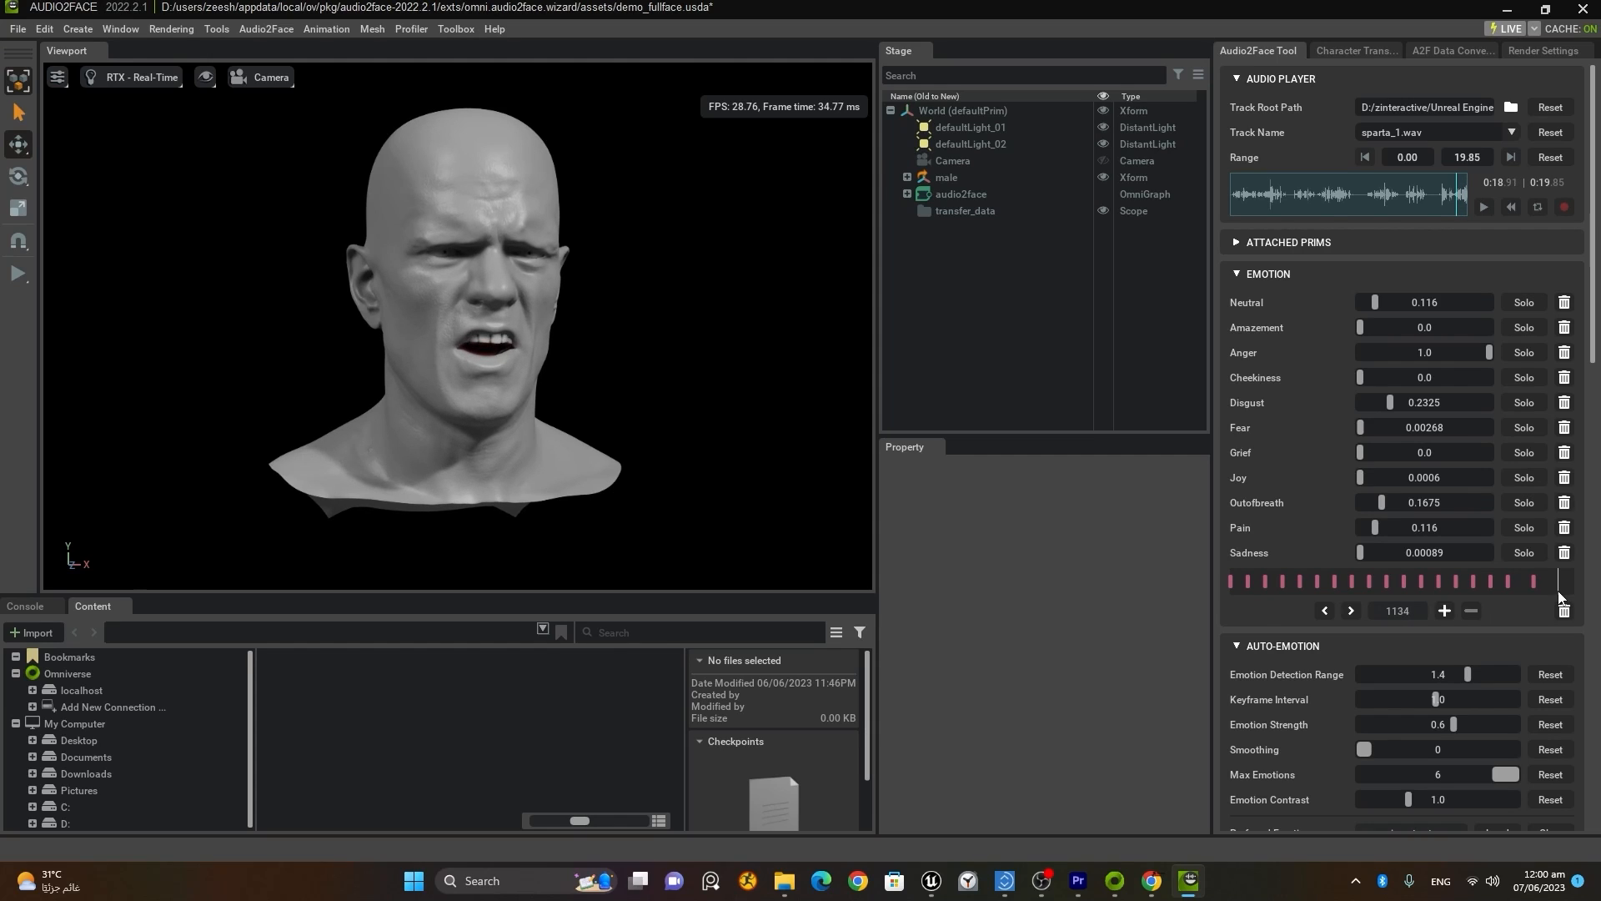
{"action": "left_click", "coordinate": [1363, 532]}
{"action": "left_click_drag", "start_coordinate": [1375, 503], "coordinate": [1338, 504]}
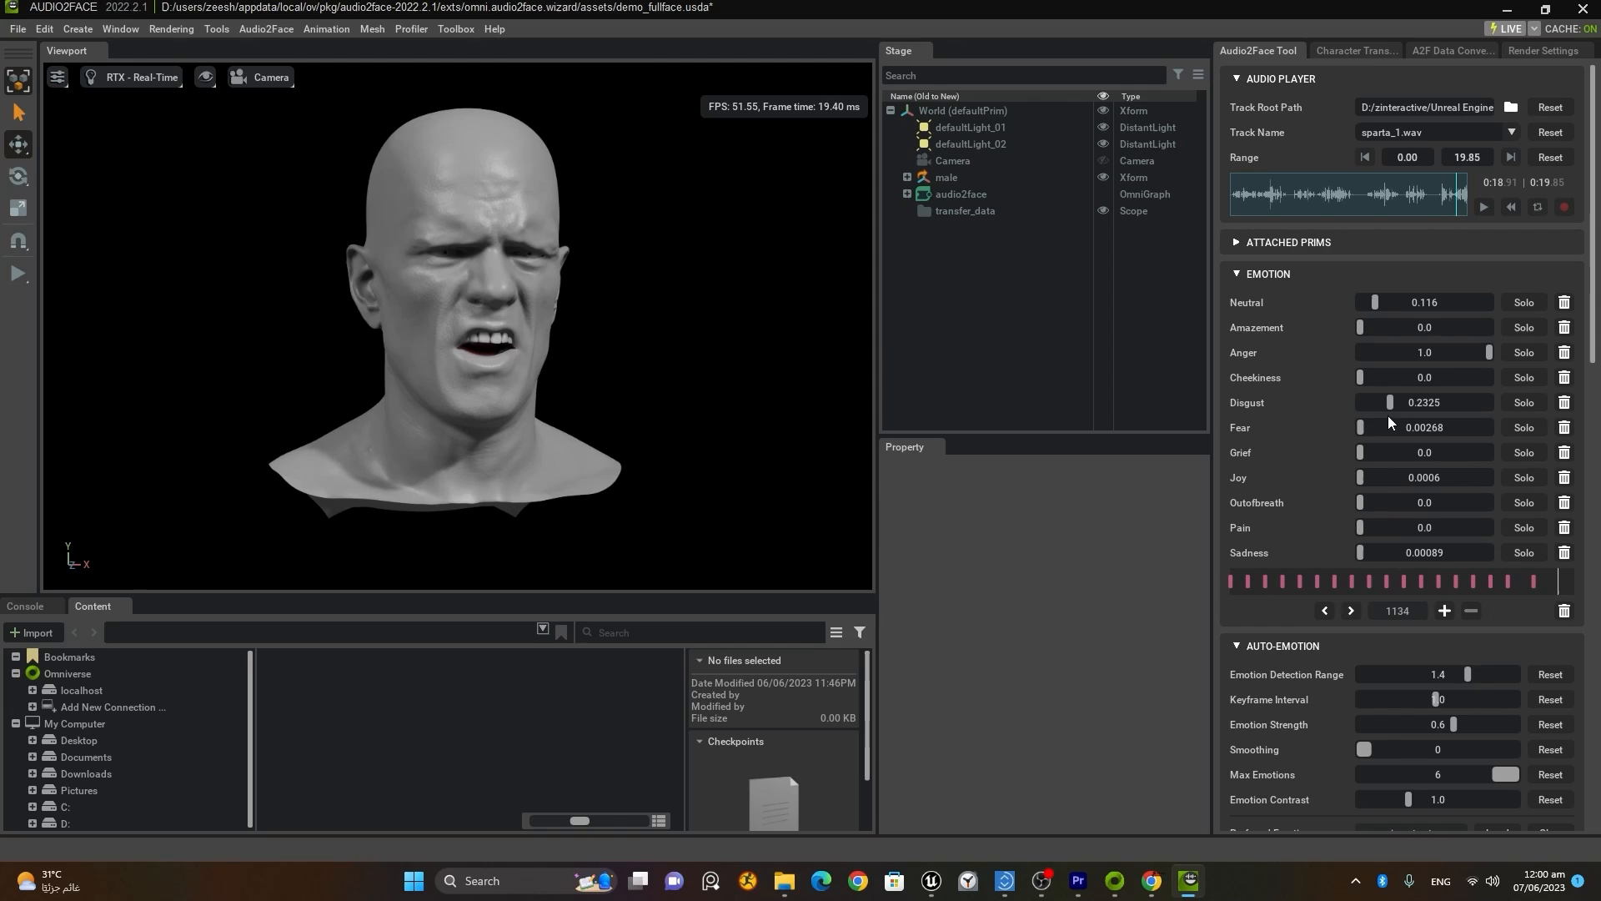
{"action": "left_click_drag", "start_coordinate": [1393, 403], "coordinate": [1350, 408]}
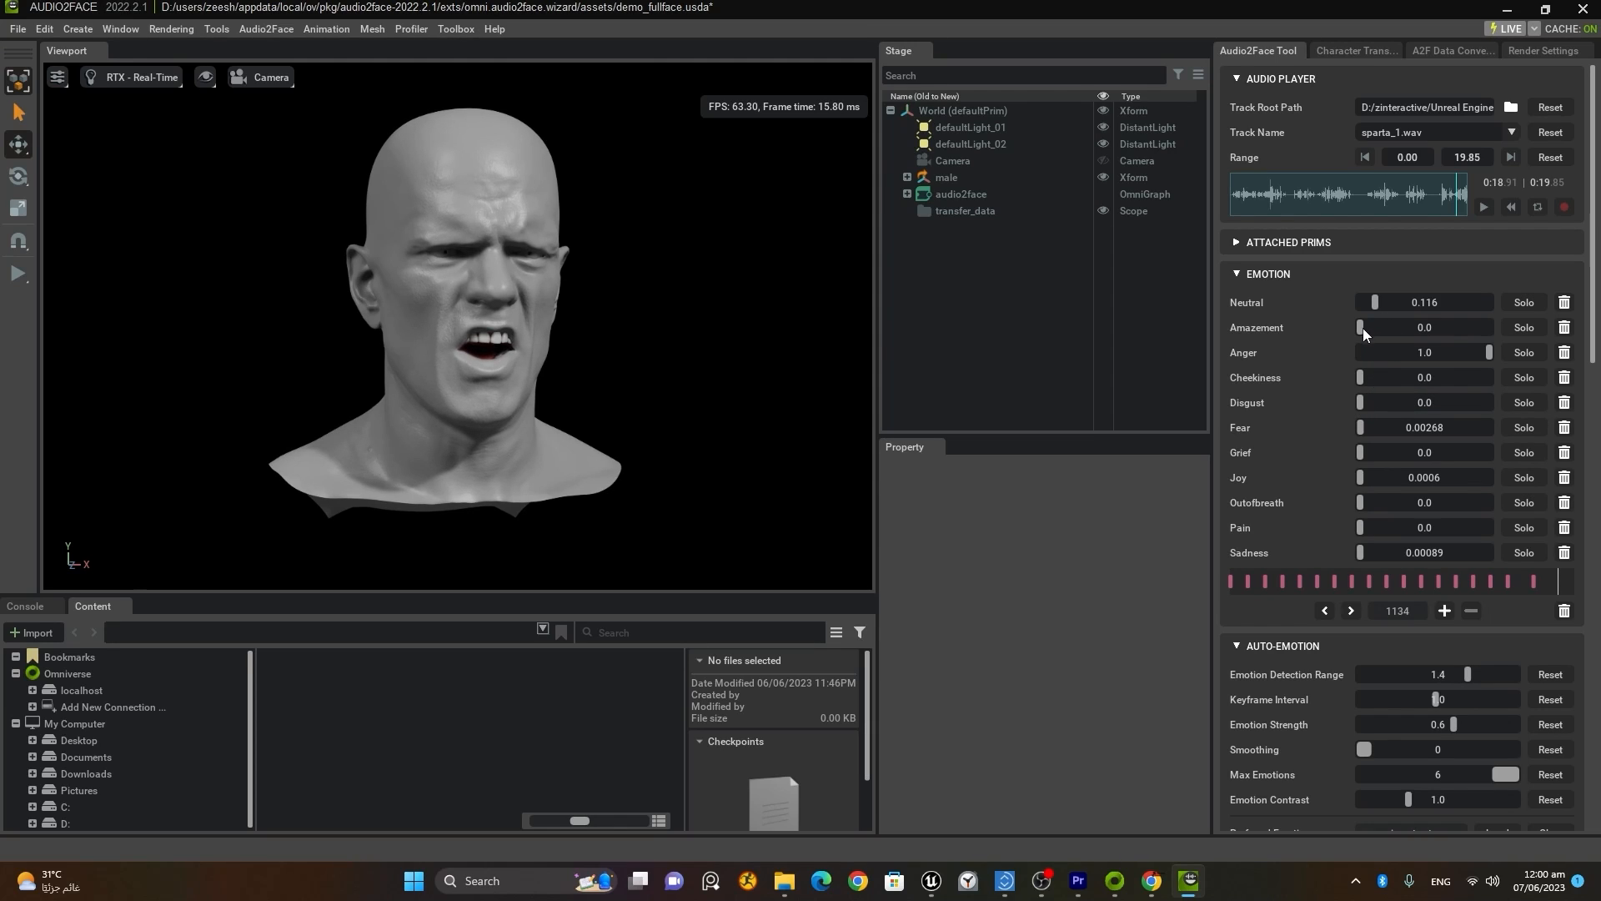
{"action": "left_click_drag", "start_coordinate": [1363, 328], "coordinate": [1334, 305]}
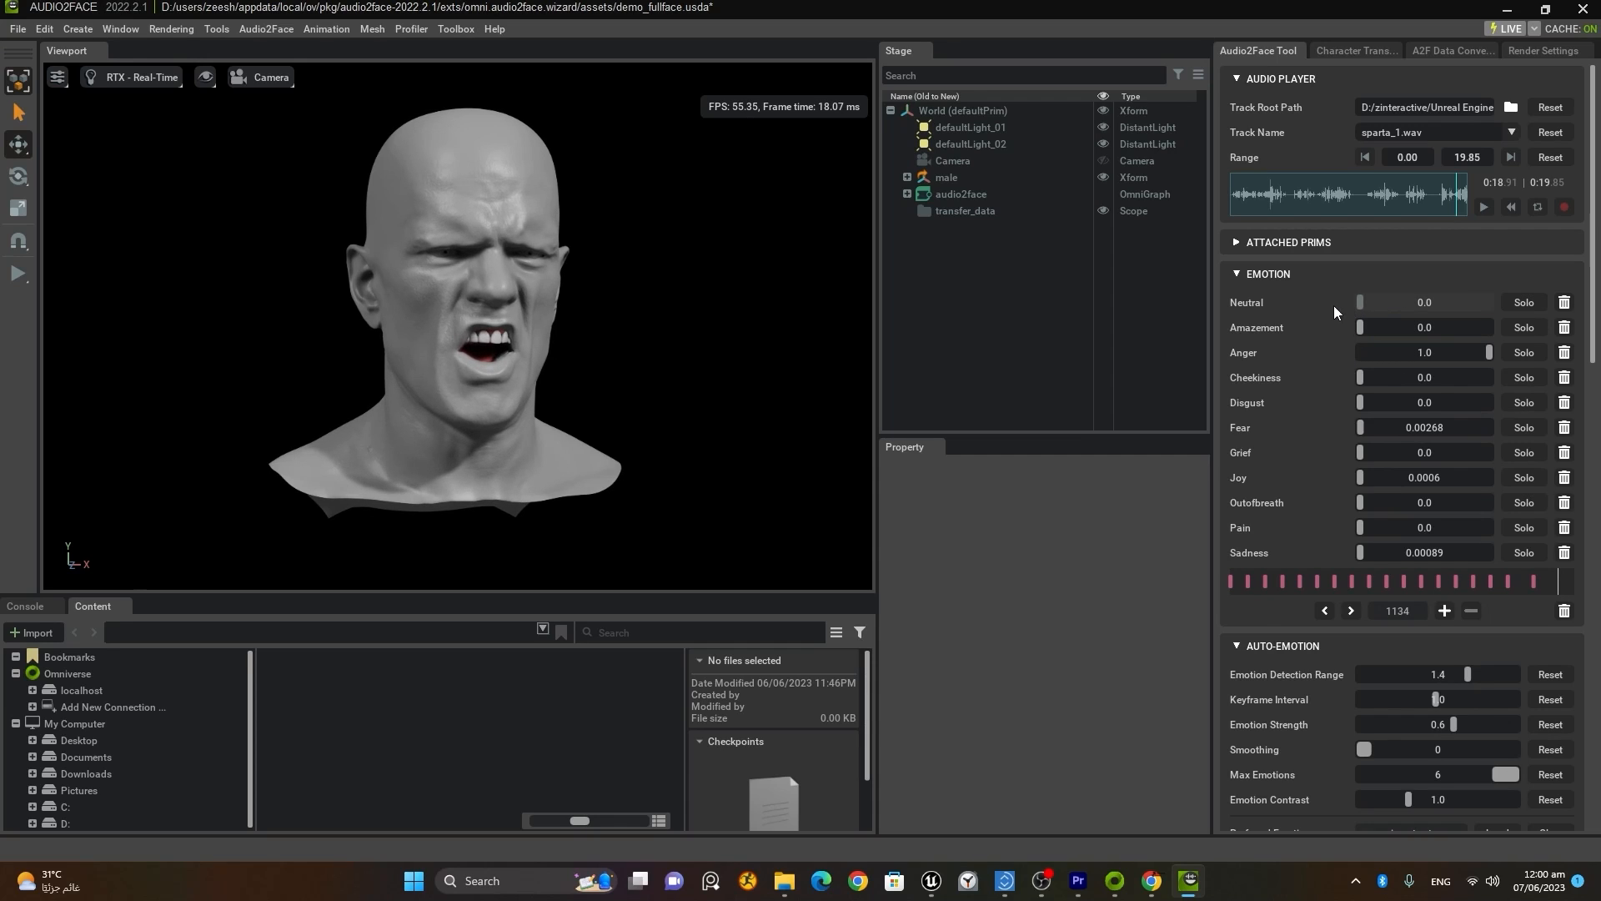
{"action": "left_click", "coordinate": [1445, 615]}
Step: Add a keyframe at final frame 1191 with Neutral 1.0, Anger 0.2515 and Disgust about 0.56, and play the track from the start
{"action": "left_click_drag", "start_coordinate": [1559, 585], "coordinate": [1577, 592]}
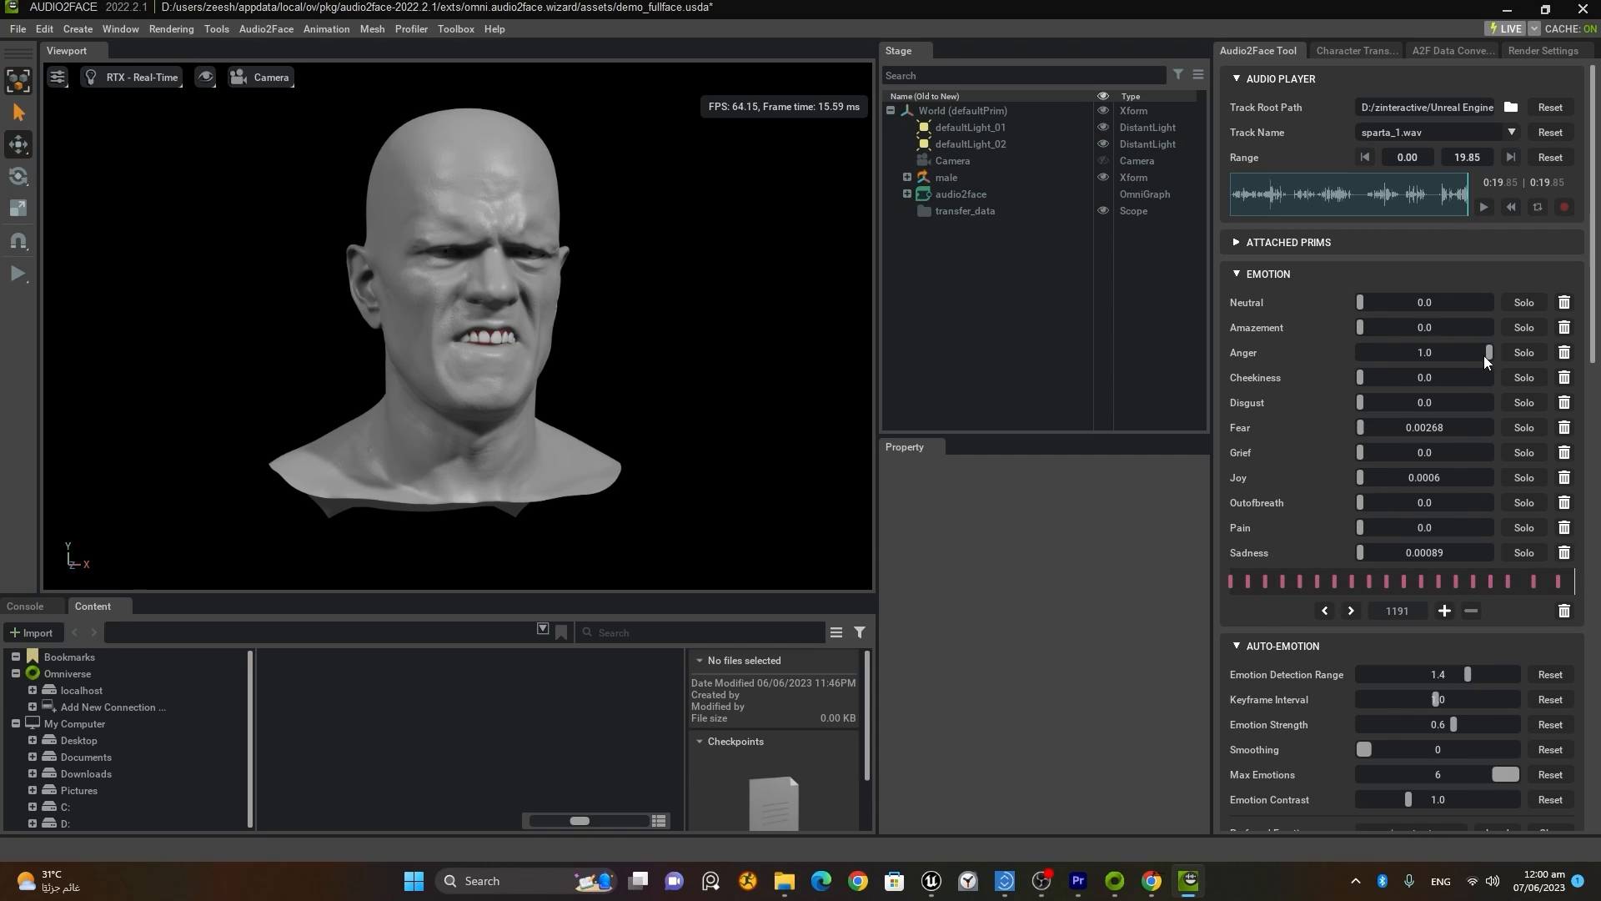
{"action": "left_click_drag", "start_coordinate": [1488, 354], "coordinate": [1495, 313]}
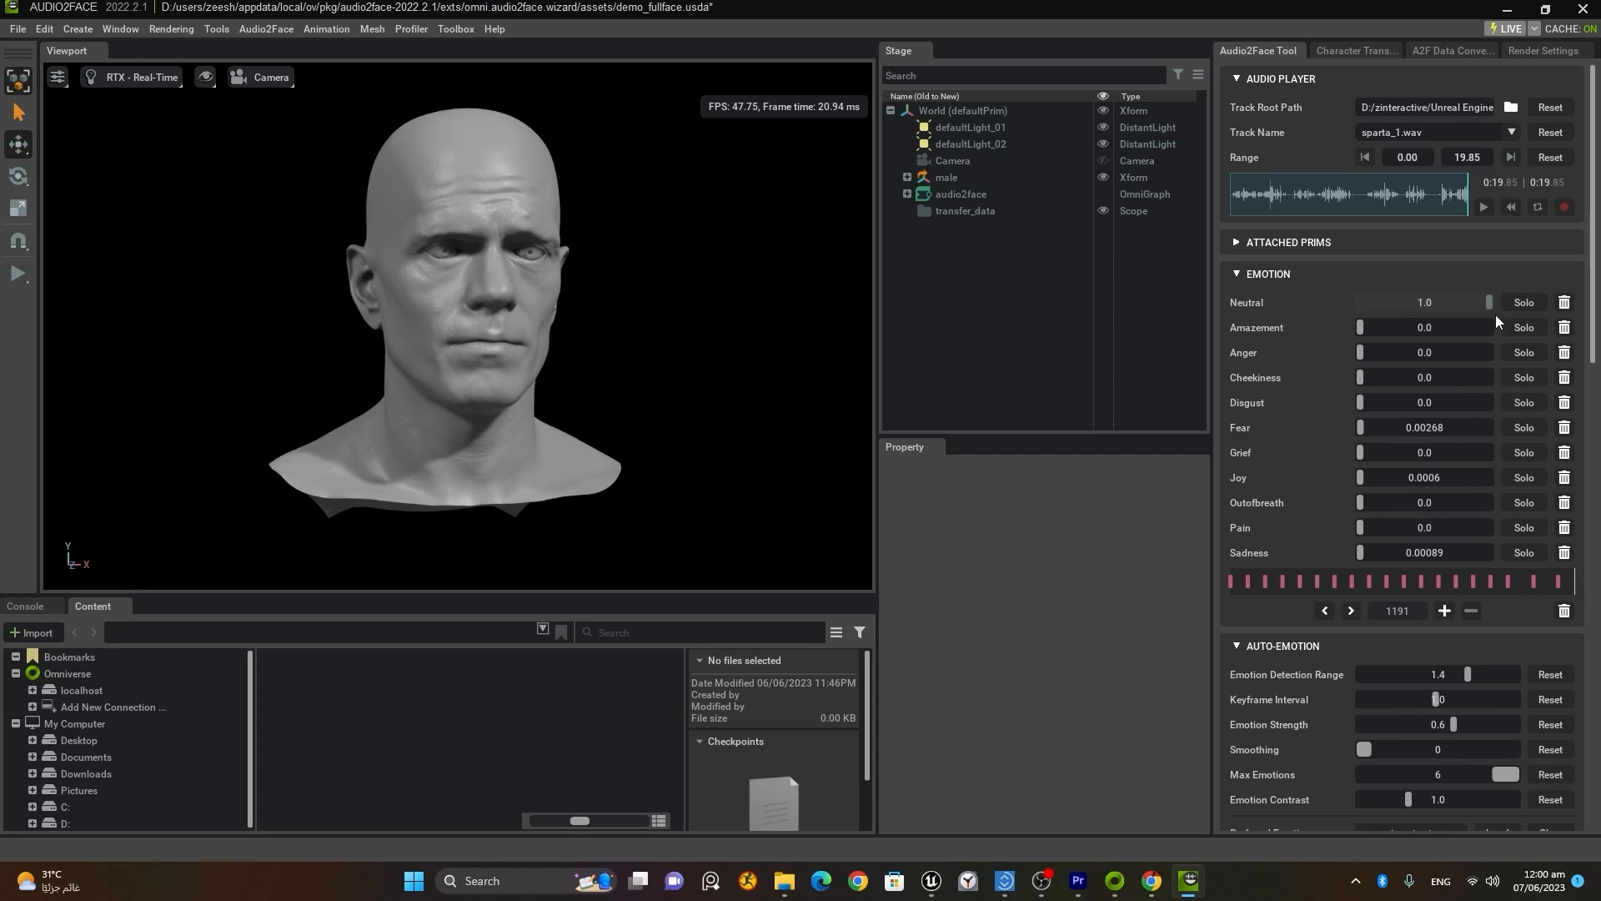
{"action": "left_click_drag", "start_coordinate": [1360, 403], "coordinate": [1433, 415]}
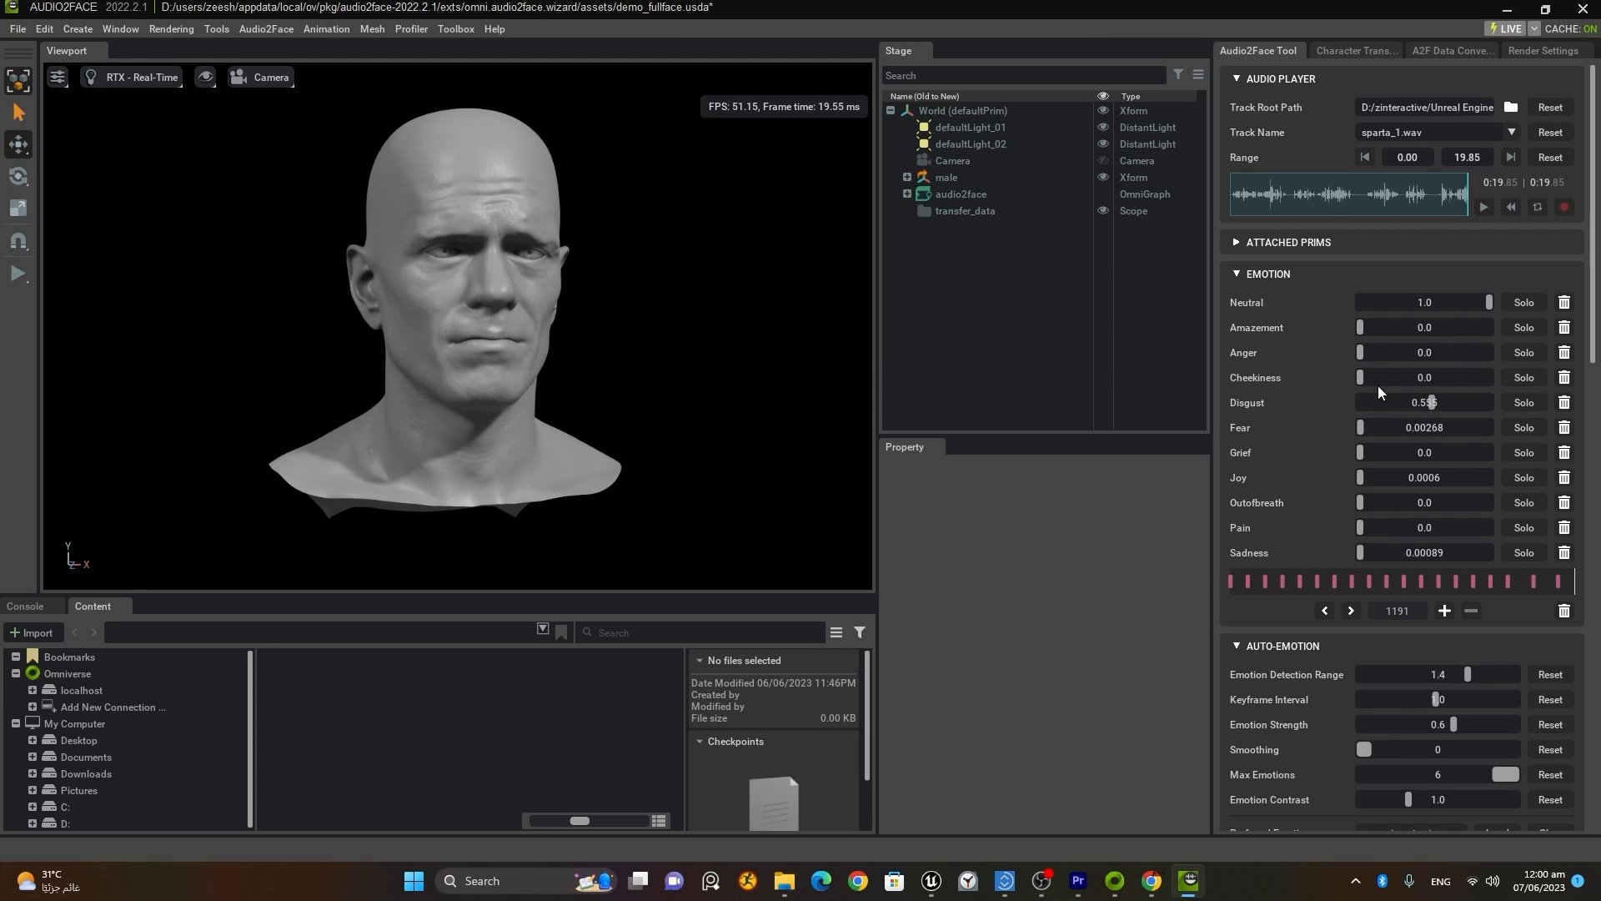
{"action": "left_click_drag", "start_coordinate": [1361, 355], "coordinate": [1393, 359]}
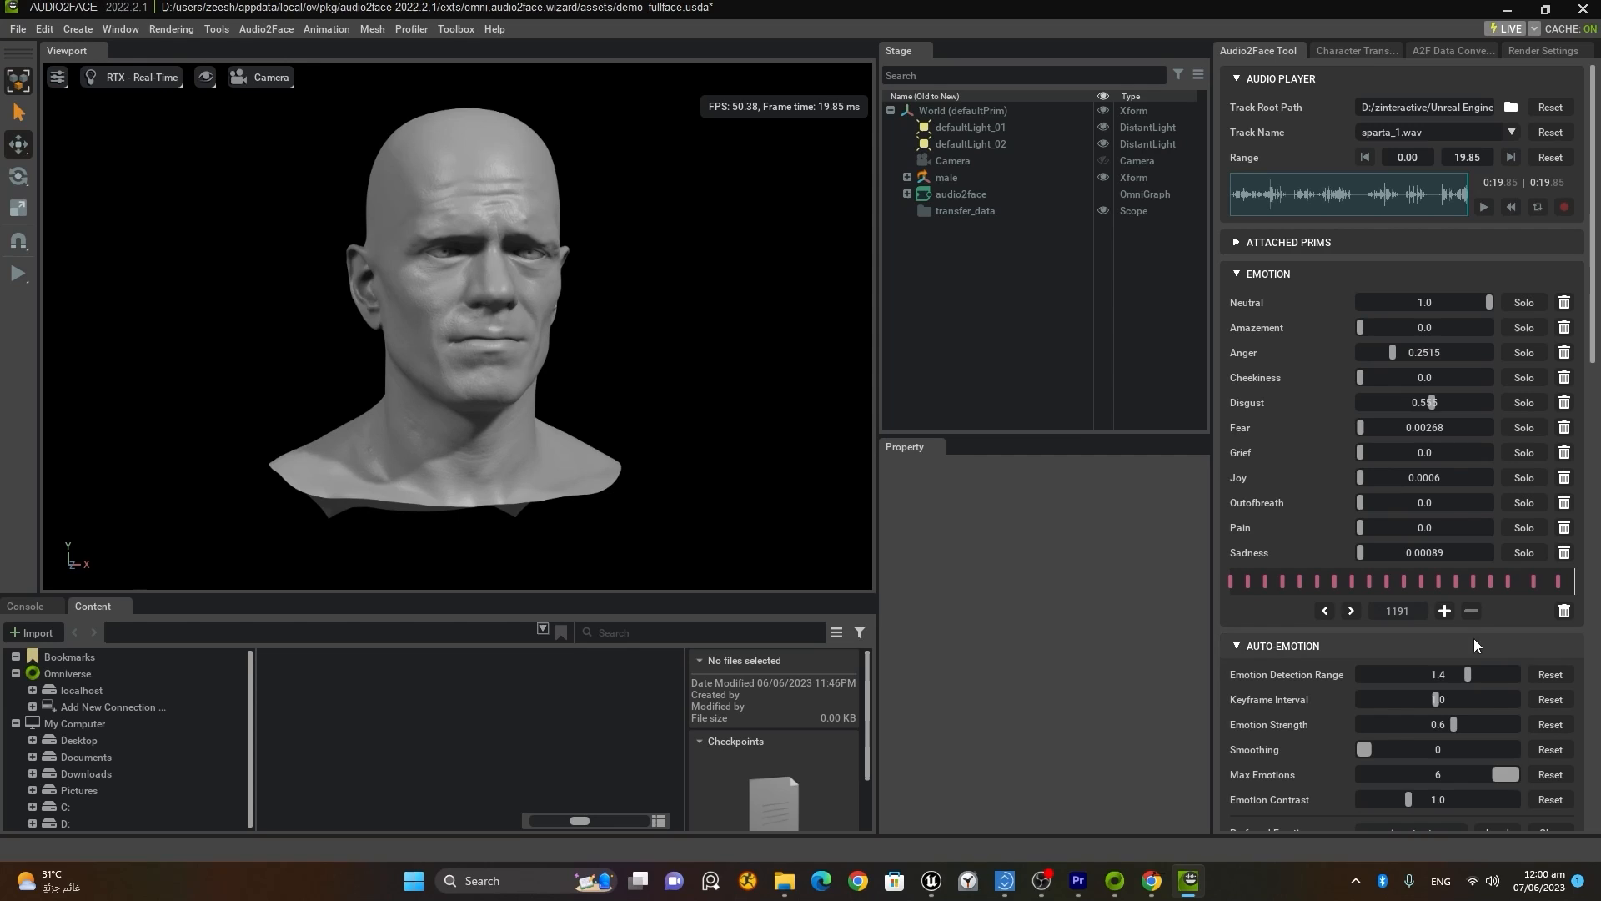
{"action": "left_click", "coordinate": [1445, 612]}
{"action": "left_click_drag", "start_coordinate": [1429, 207], "coordinate": [1189, 212]}
{"action": "left_click", "coordinate": [1480, 207]}
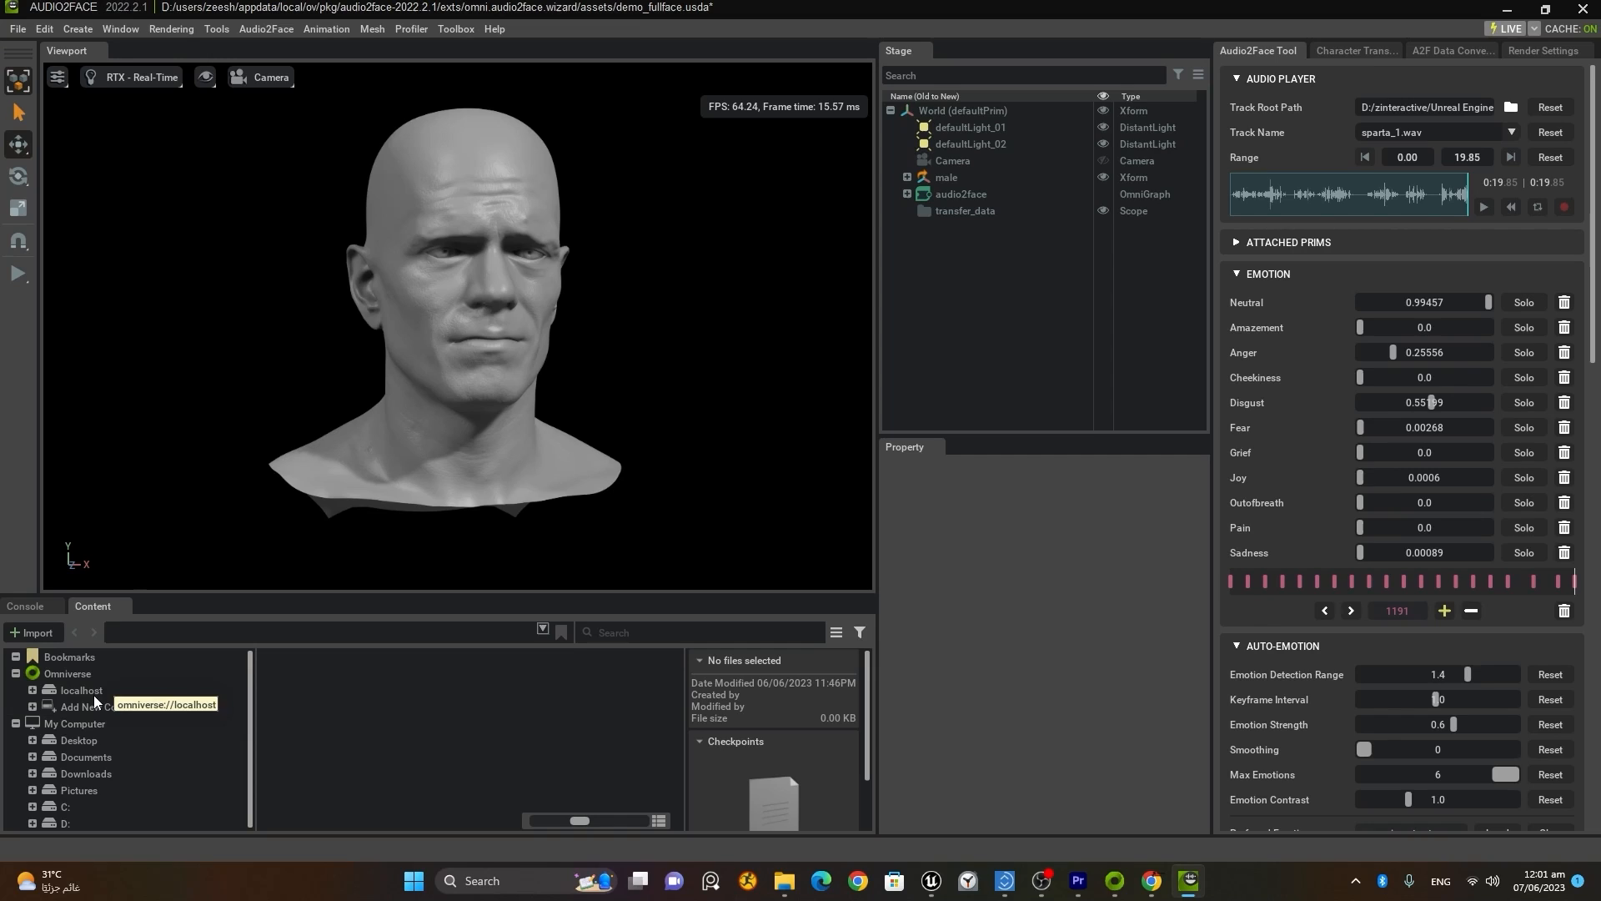
Step: Add male_bs_46.usd from localhost/NVIDIA/Assets/Audio2Face/Samples/blendshape_solve to the stage
{"action": "left_click", "coordinate": [55, 685]}
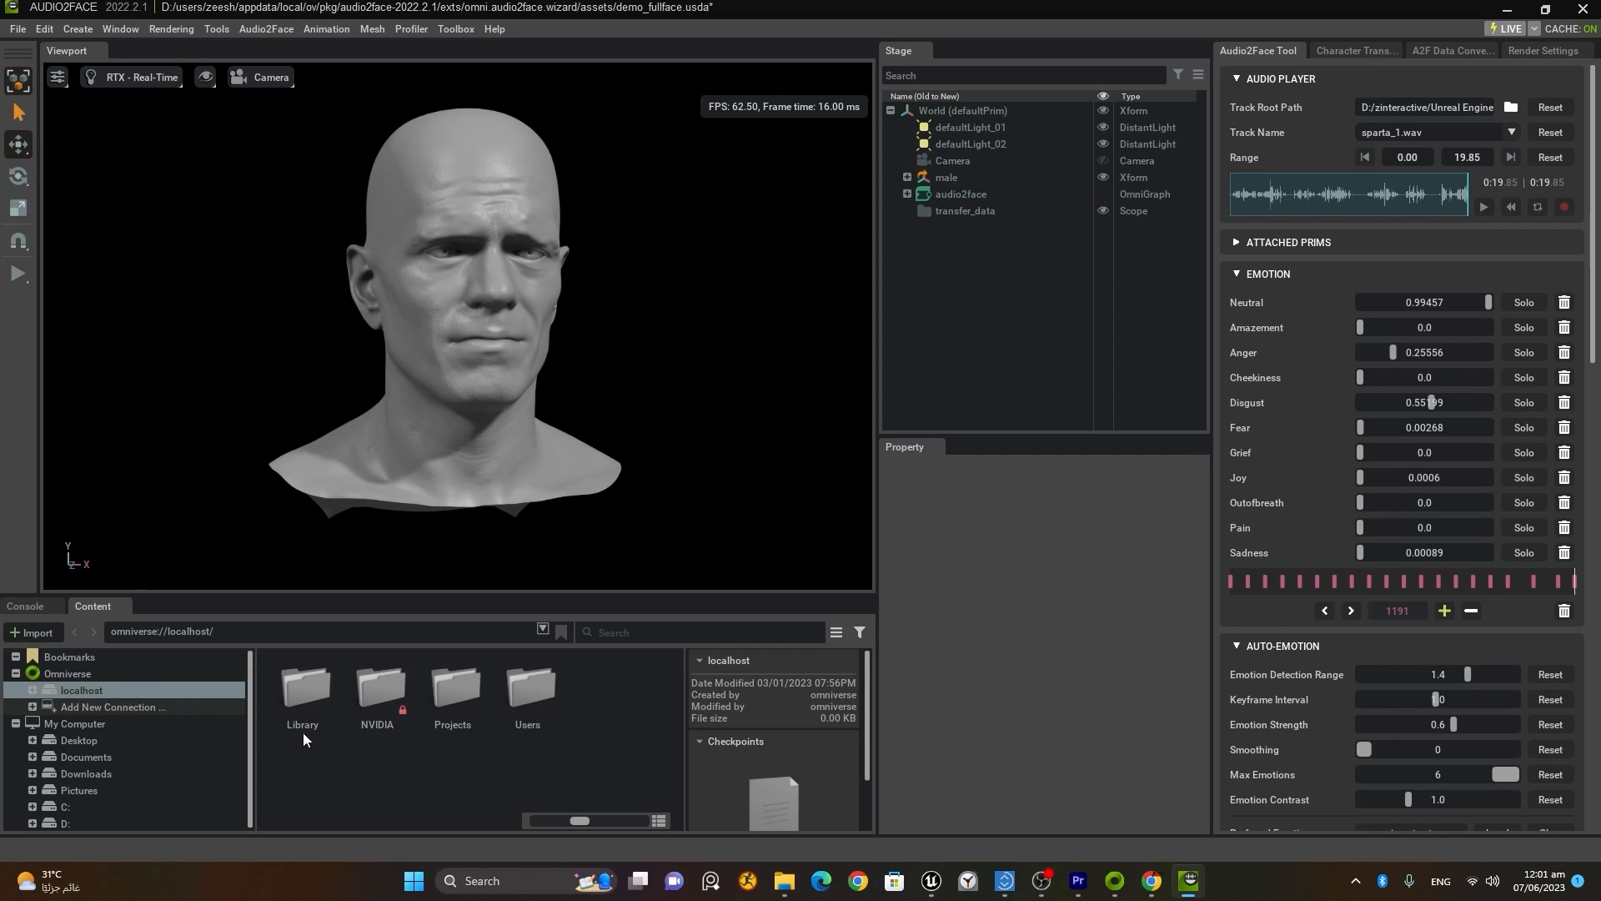
{"action": "double_click", "coordinate": [383, 685]}
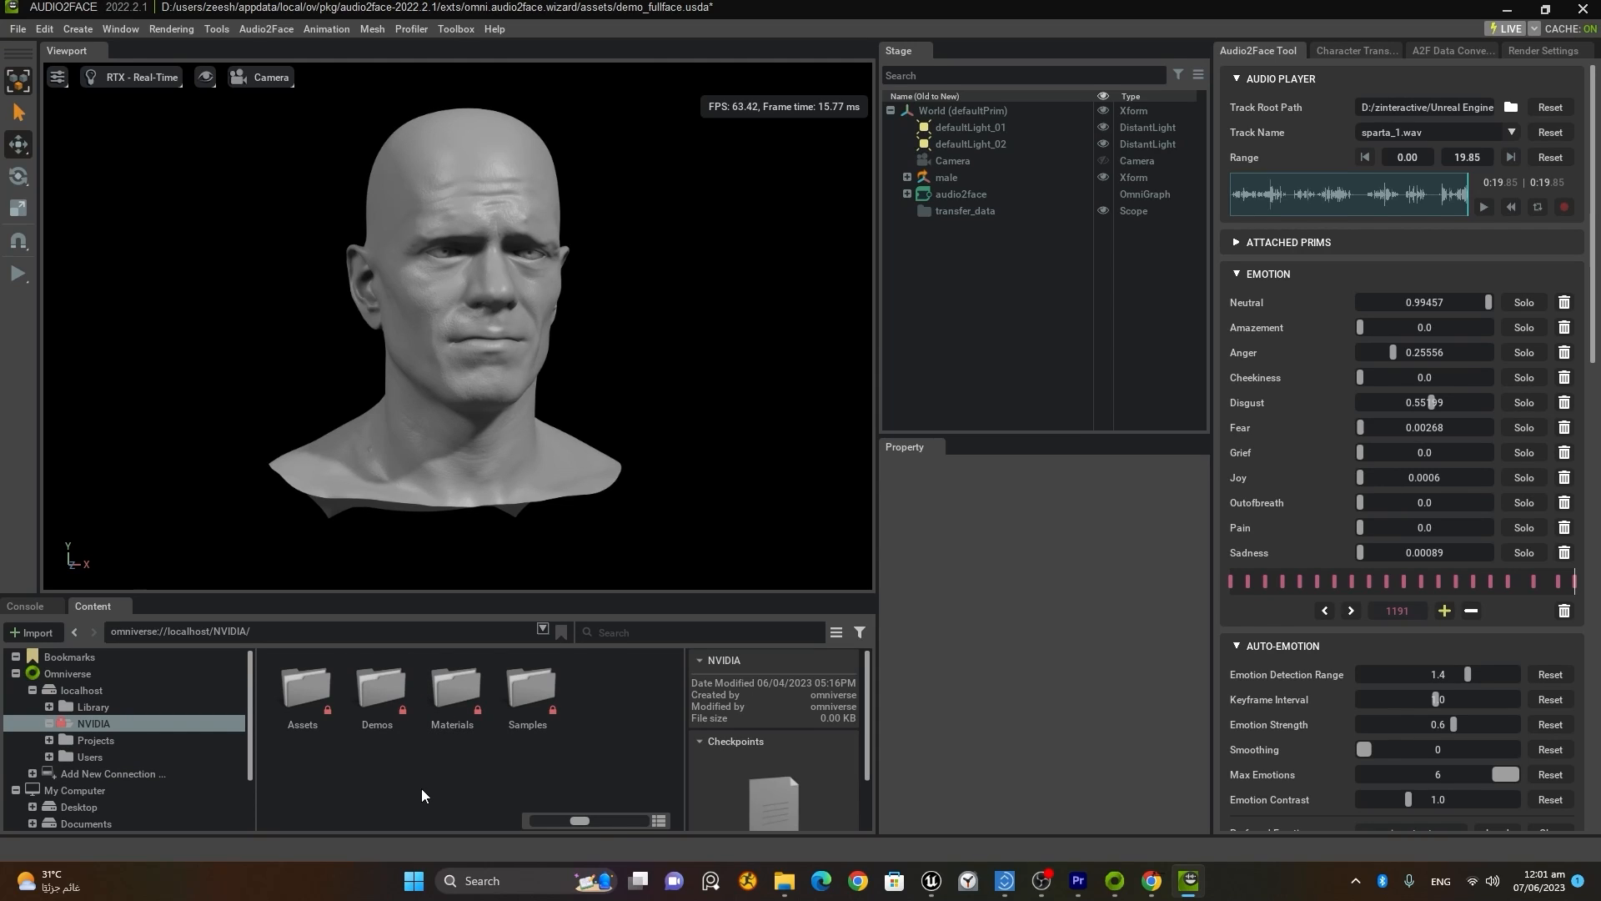
{"action": "double_click", "coordinate": [305, 690]}
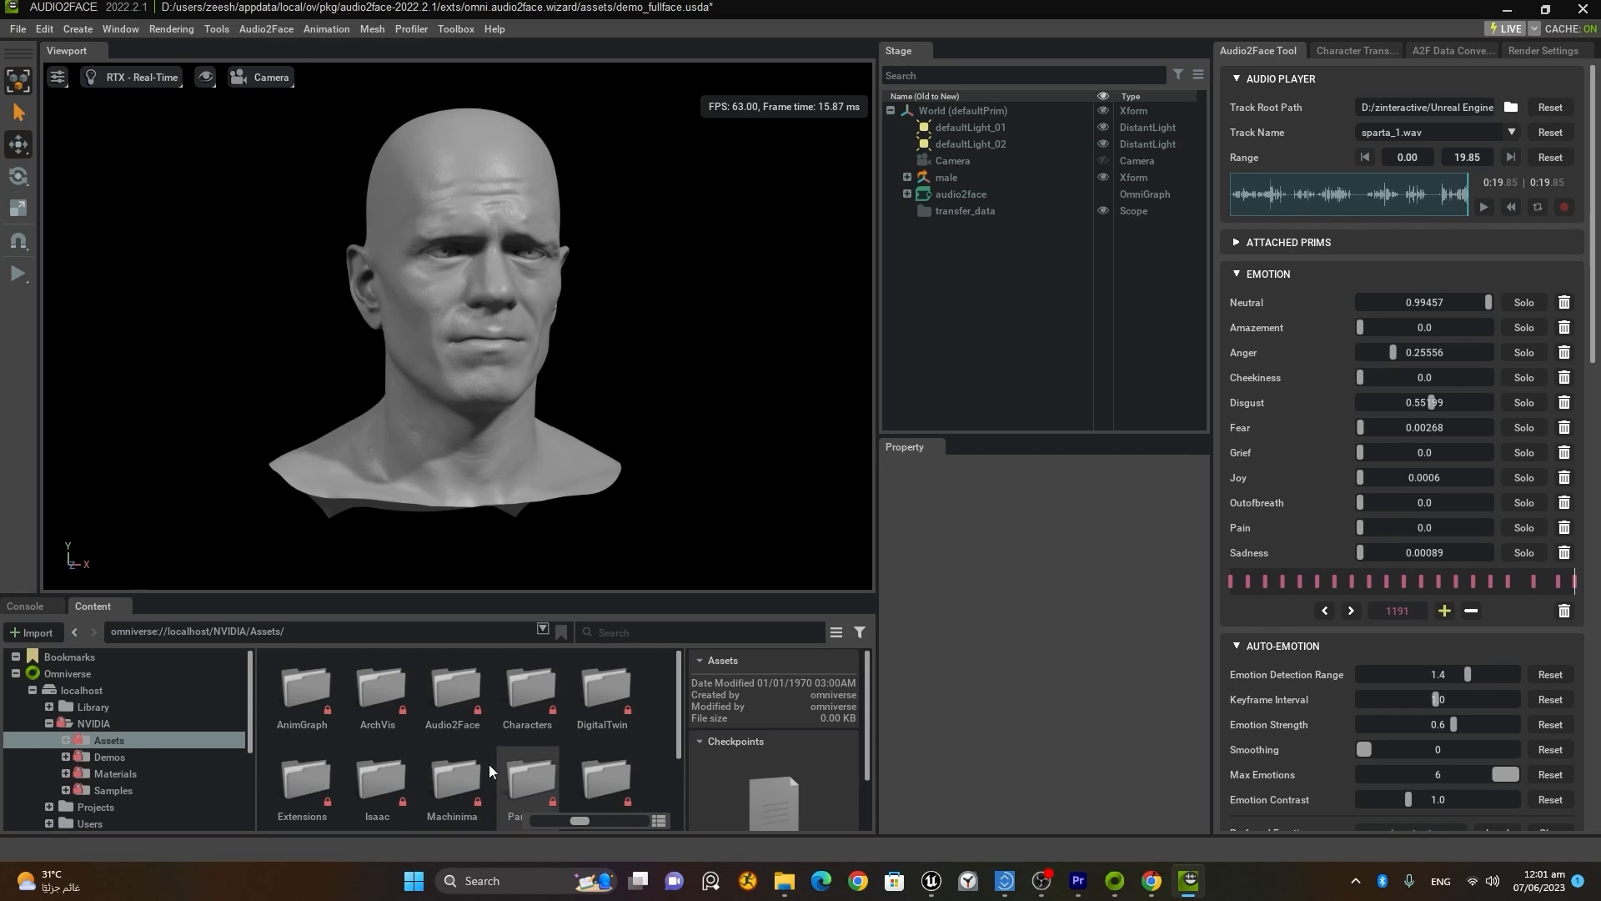
{"action": "double_click", "coordinate": [454, 697]}
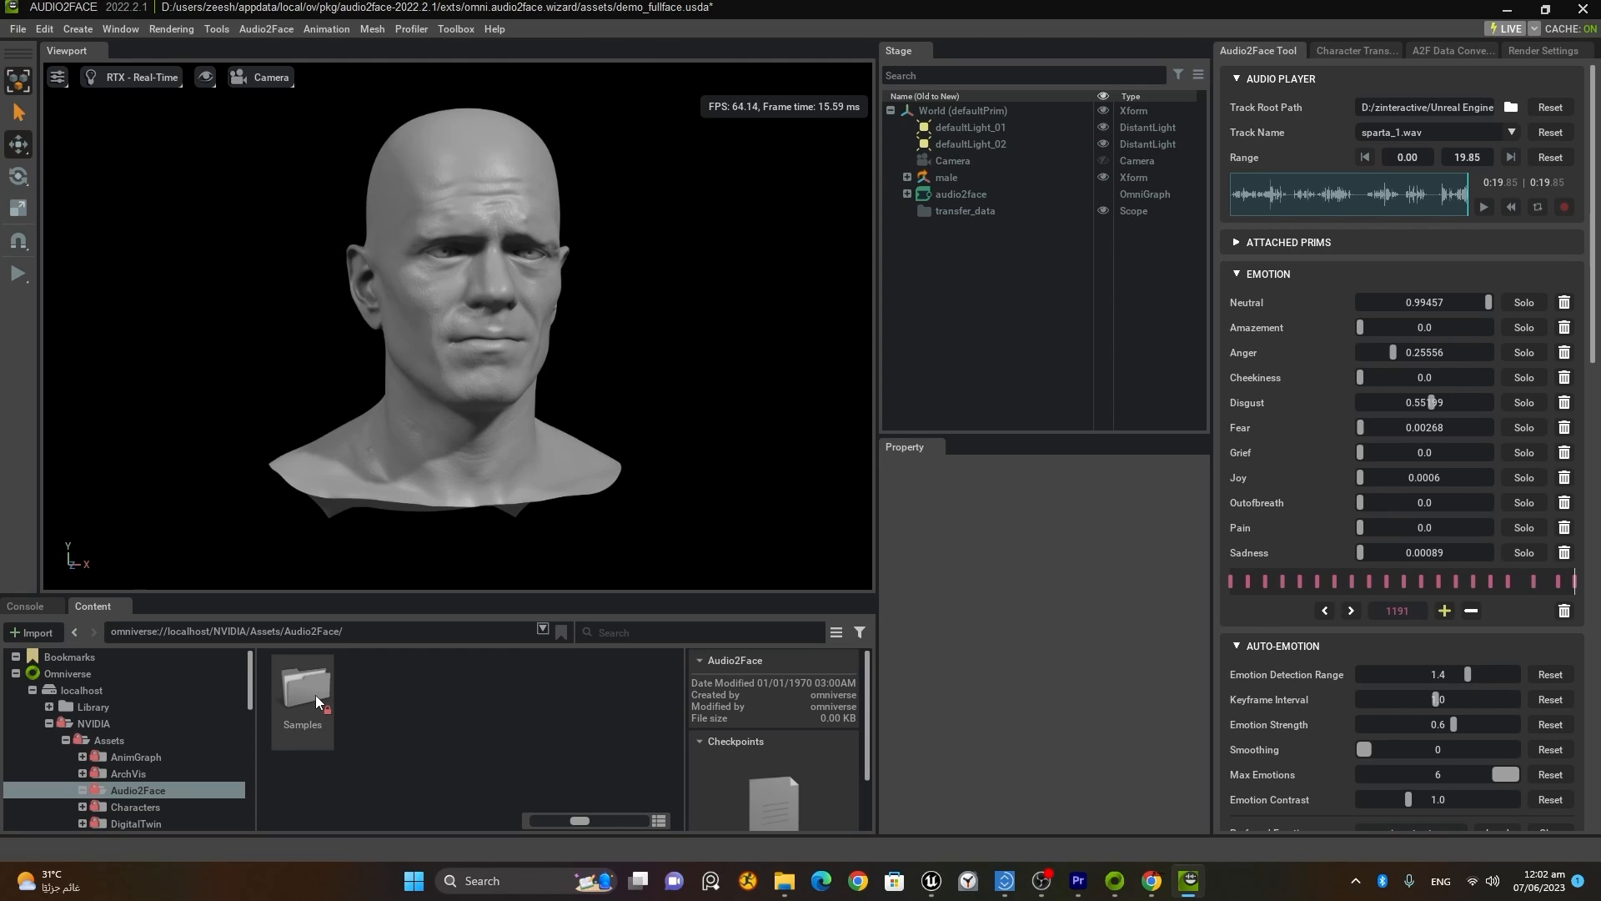
{"action": "double_click", "coordinate": [313, 686]}
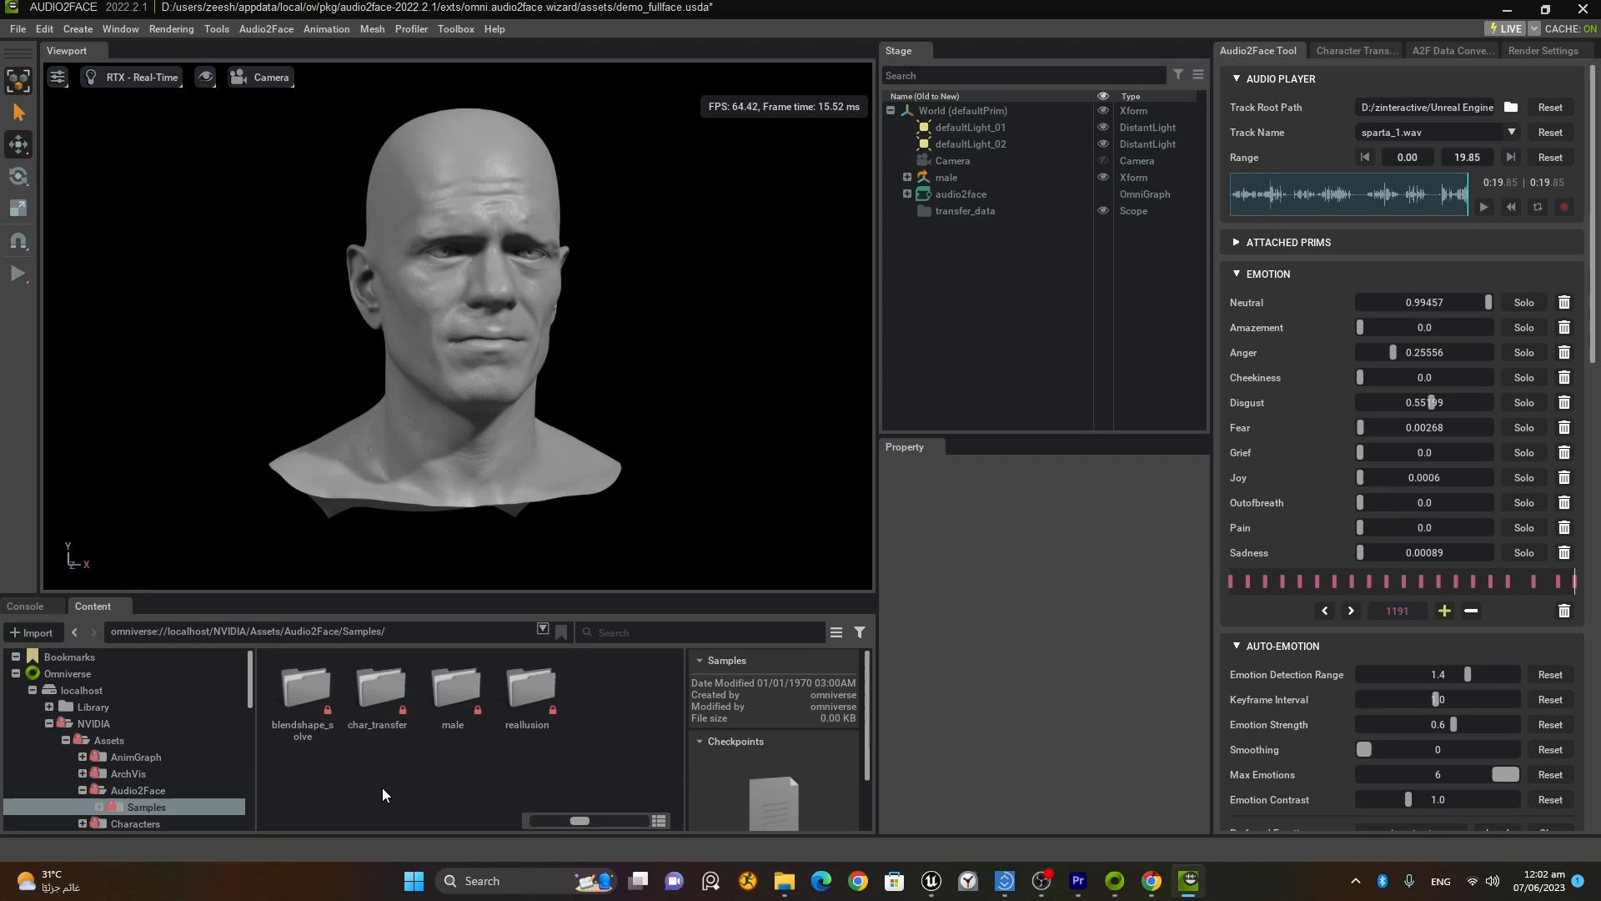
{"action": "left_click", "coordinate": [315, 734]}
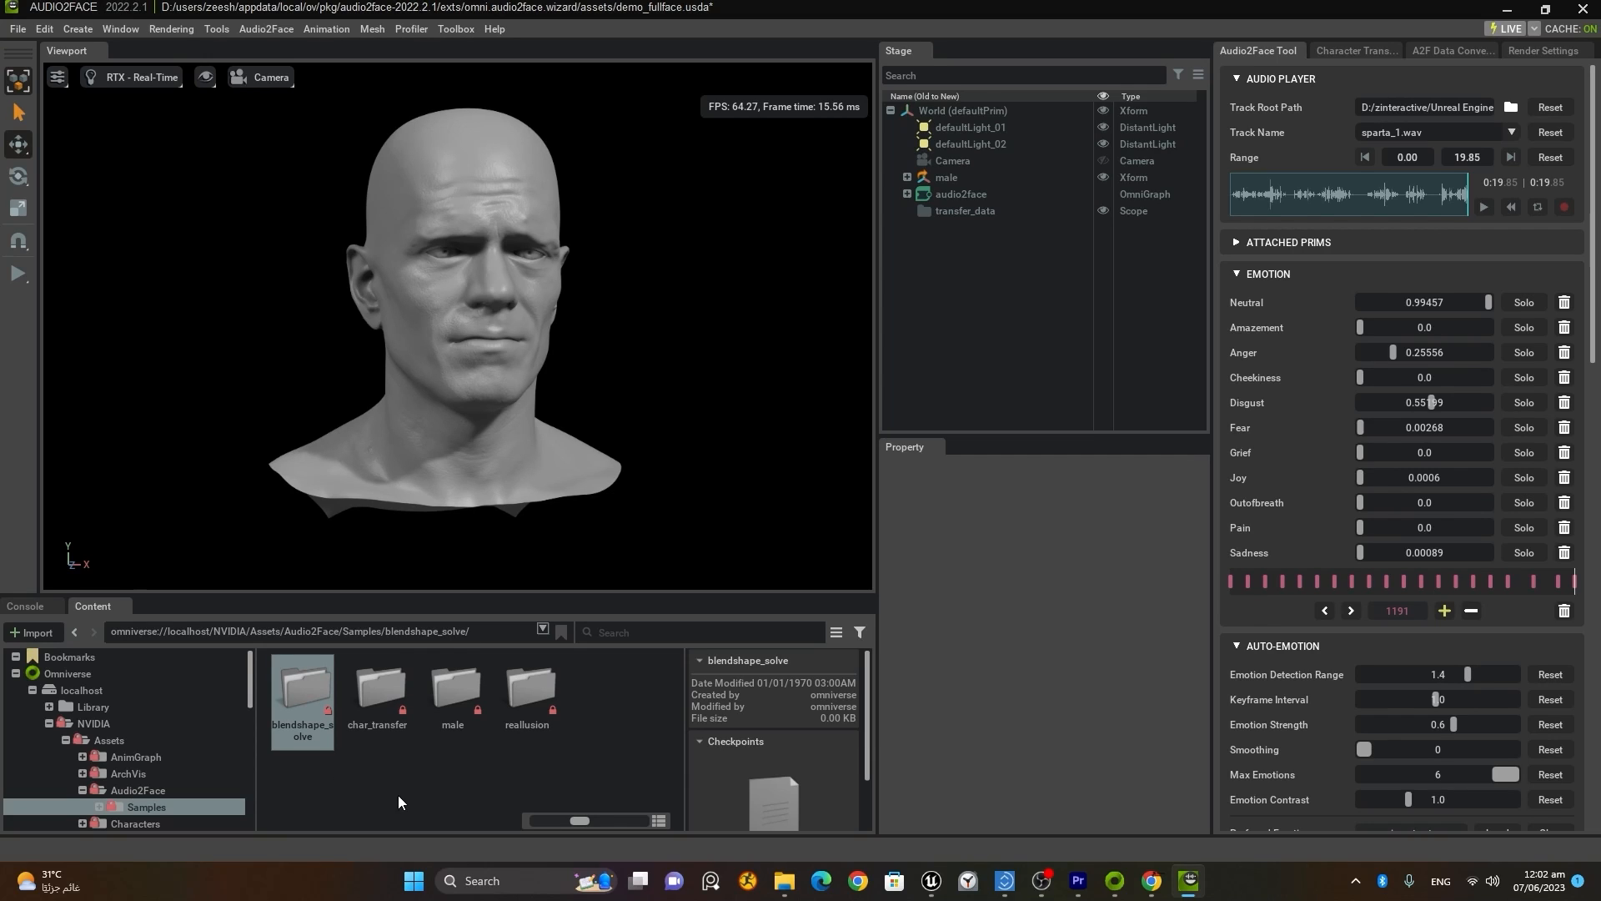
{"action": "double_click", "coordinate": [306, 691]}
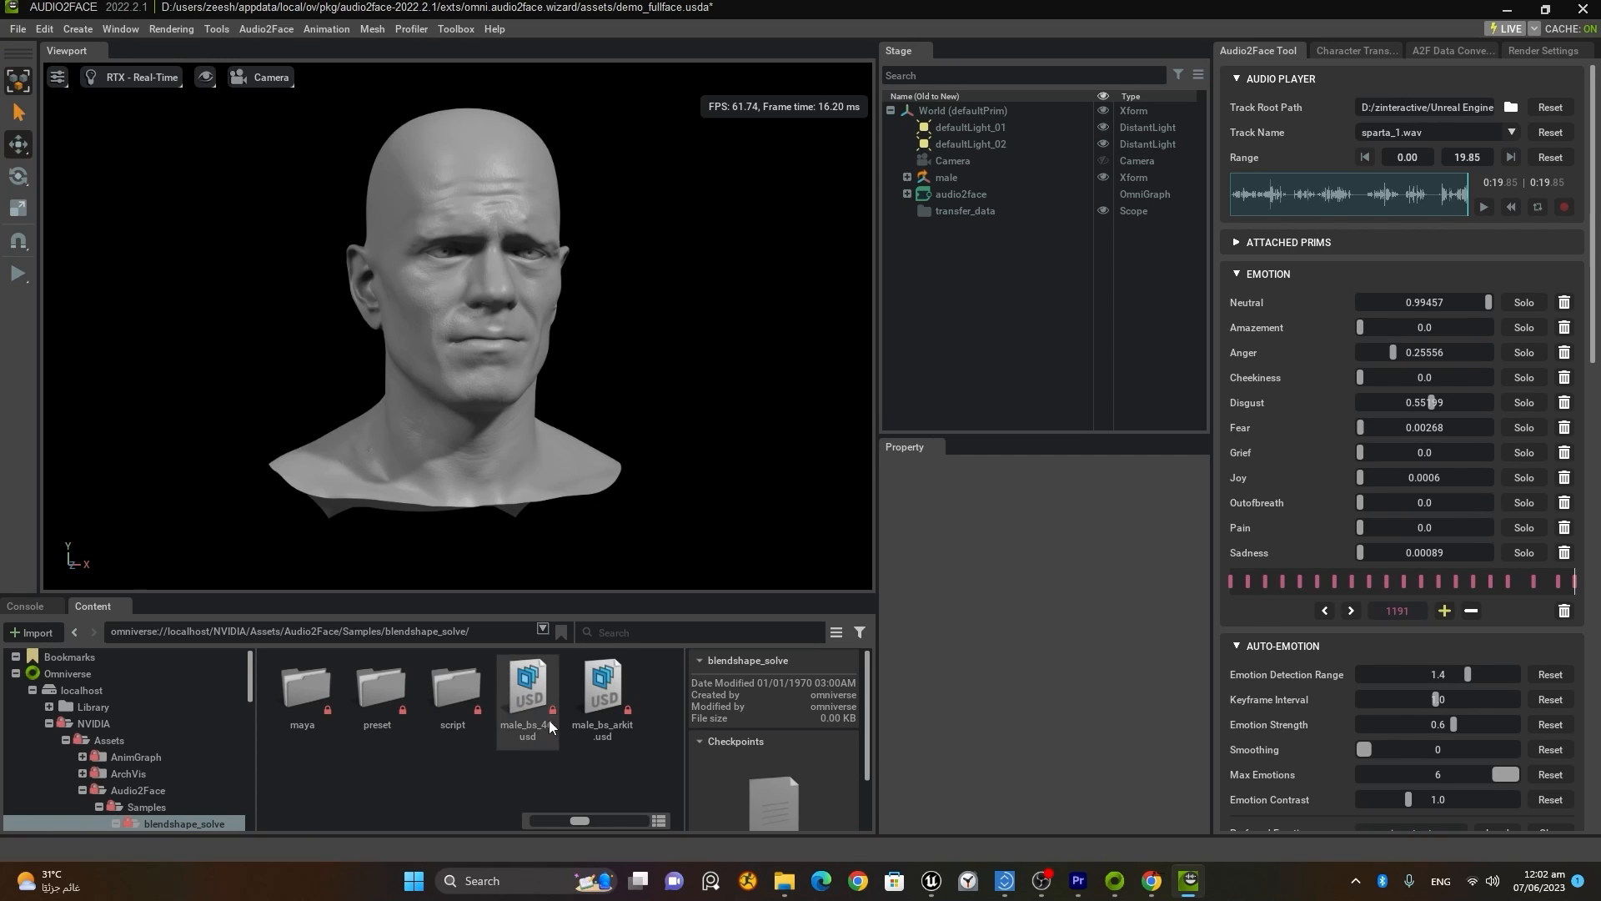
{"action": "left_click", "coordinate": [523, 694]}
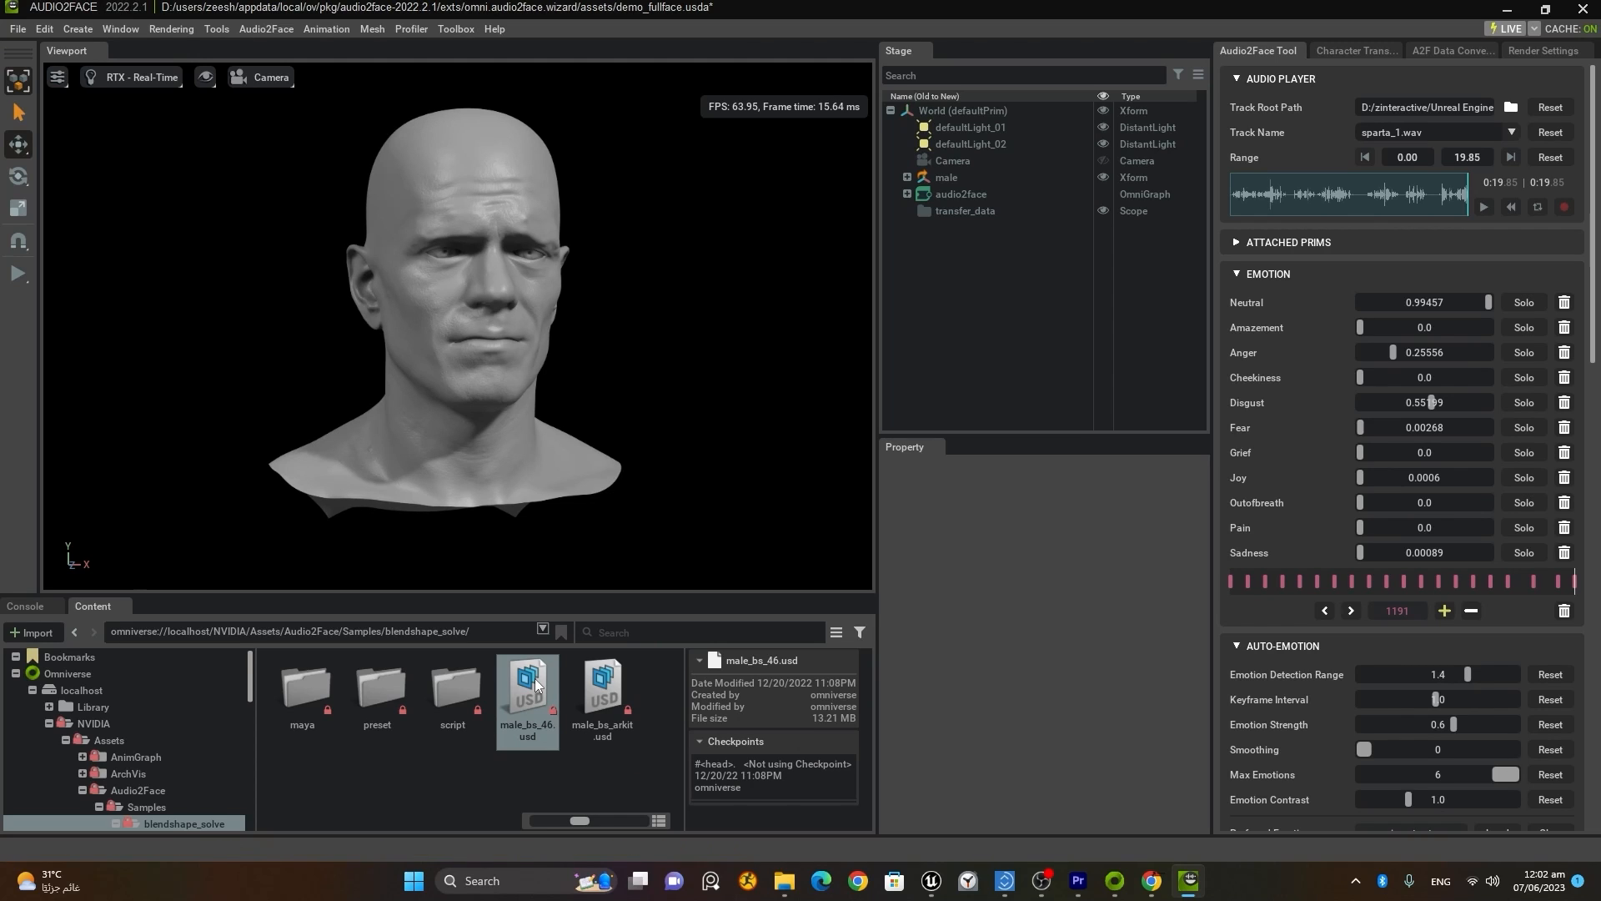
{"action": "left_click_drag", "start_coordinate": [534, 679], "coordinate": [954, 300]}
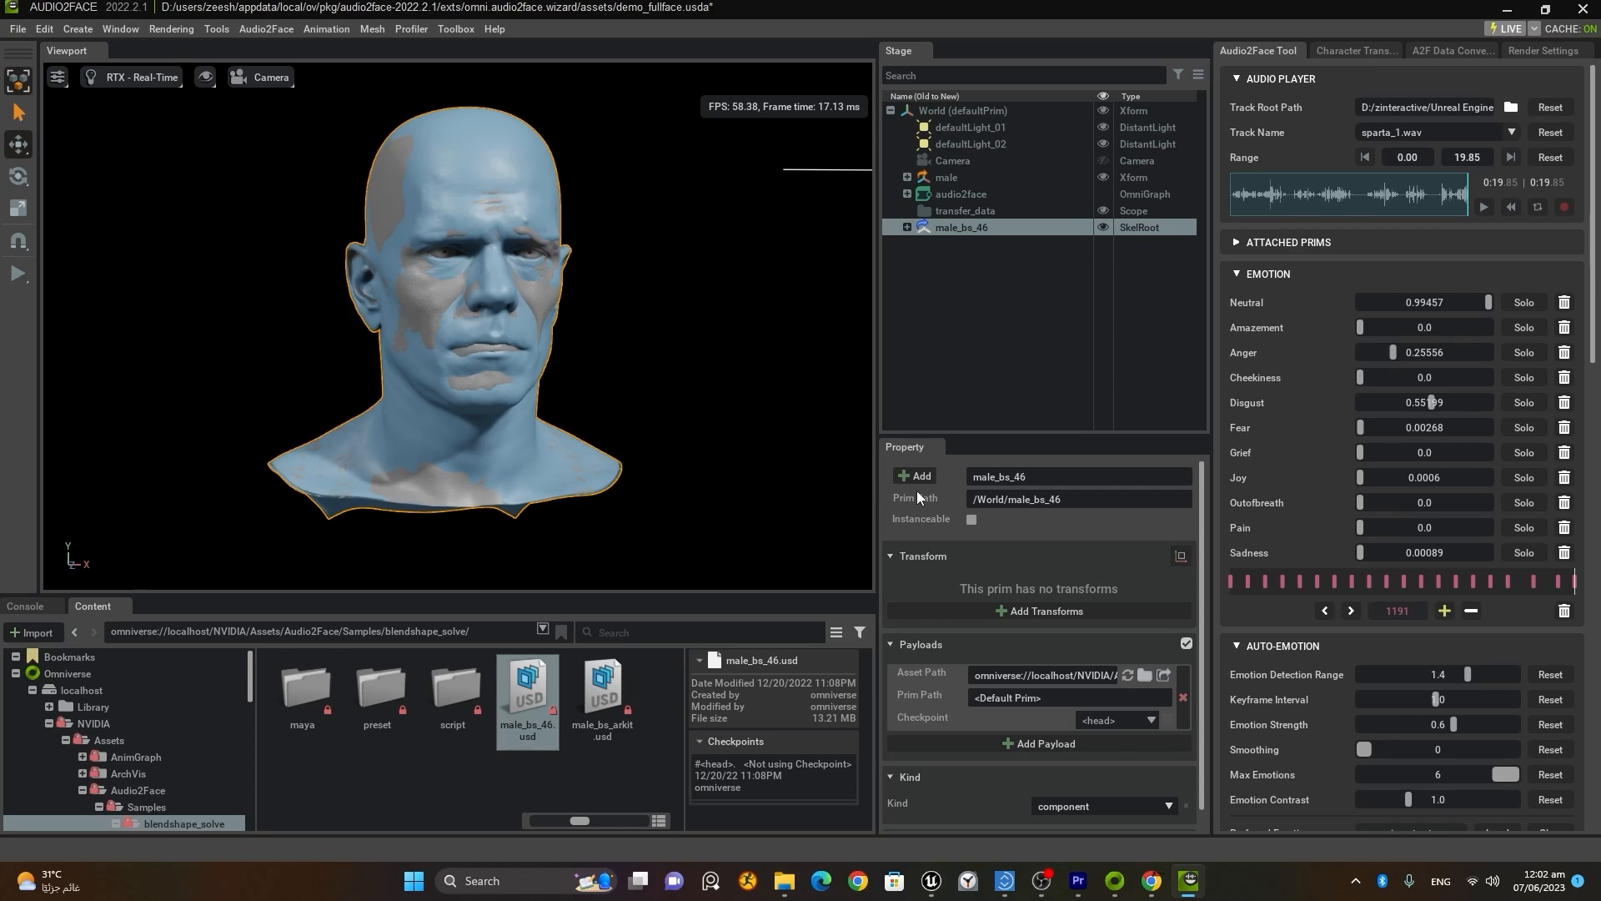
Step: Add transforms to the male_bs_46 prim and set its X translation to about -29.5, beside the original head
{"action": "left_click", "coordinate": [960, 228]}
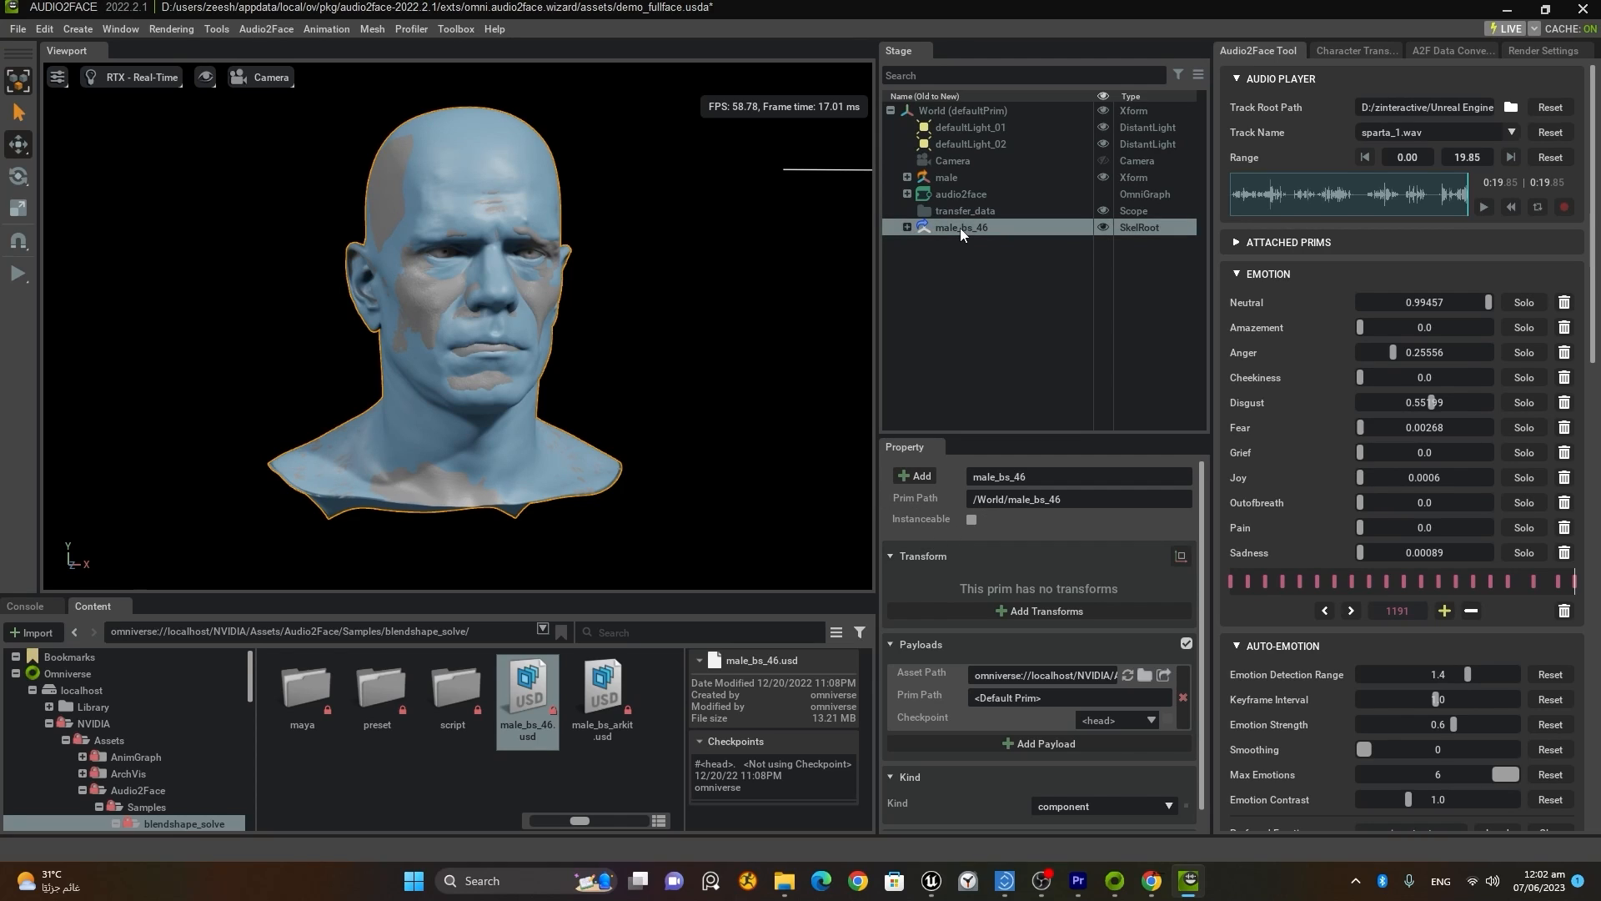
{"action": "left_click", "coordinate": [1026, 613]}
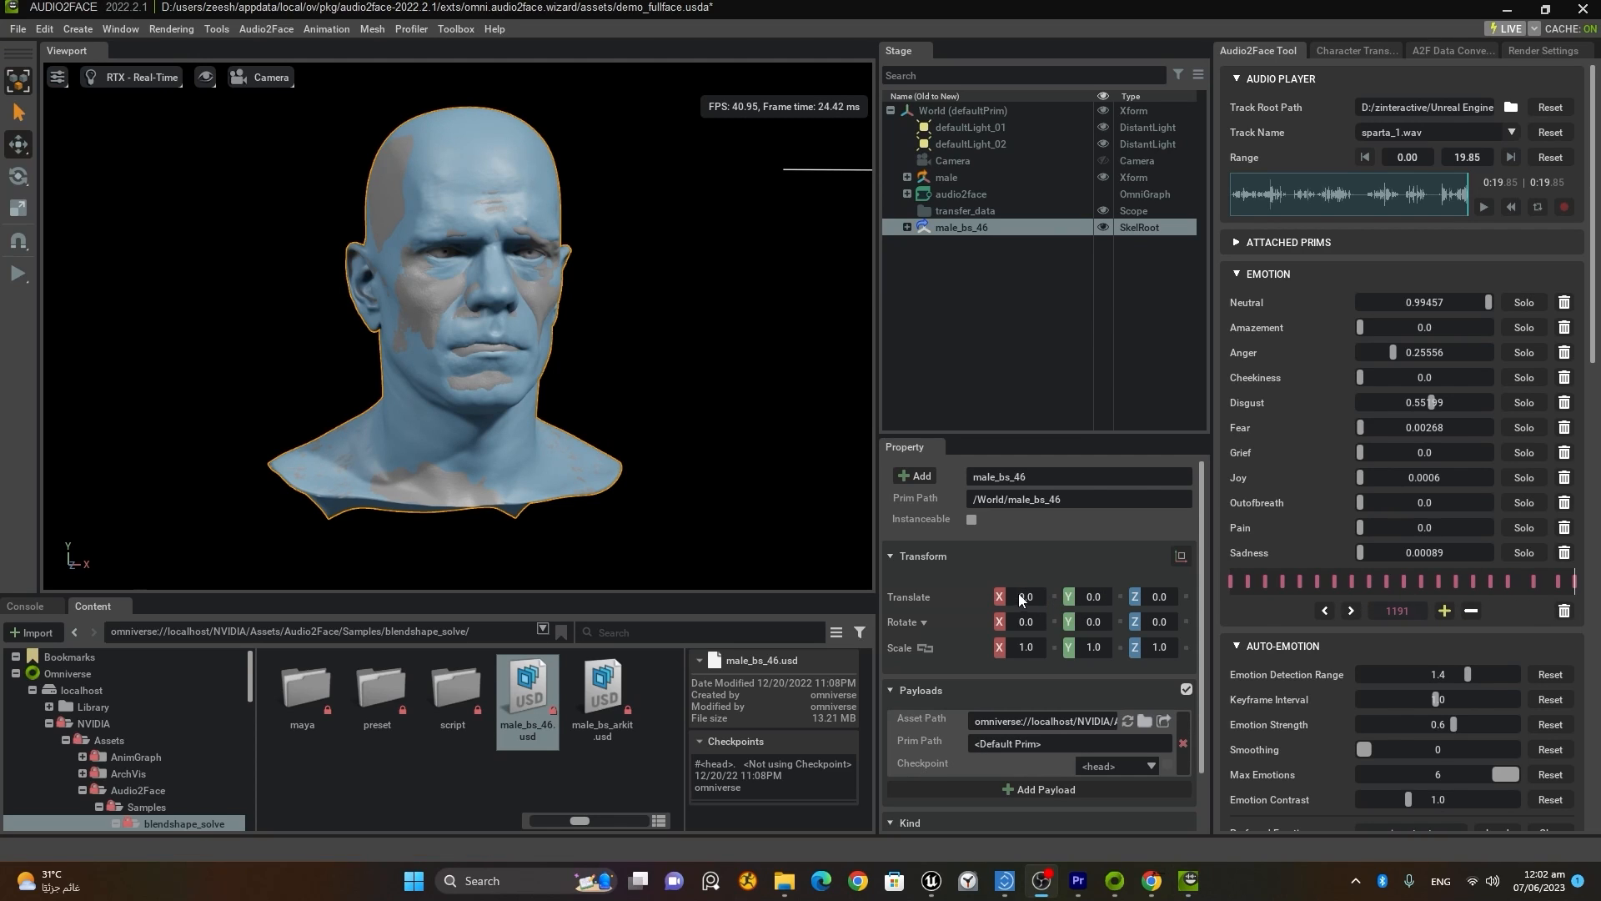
{"action": "left_click_drag", "start_coordinate": [1020, 597], "coordinate": [773, 625]}
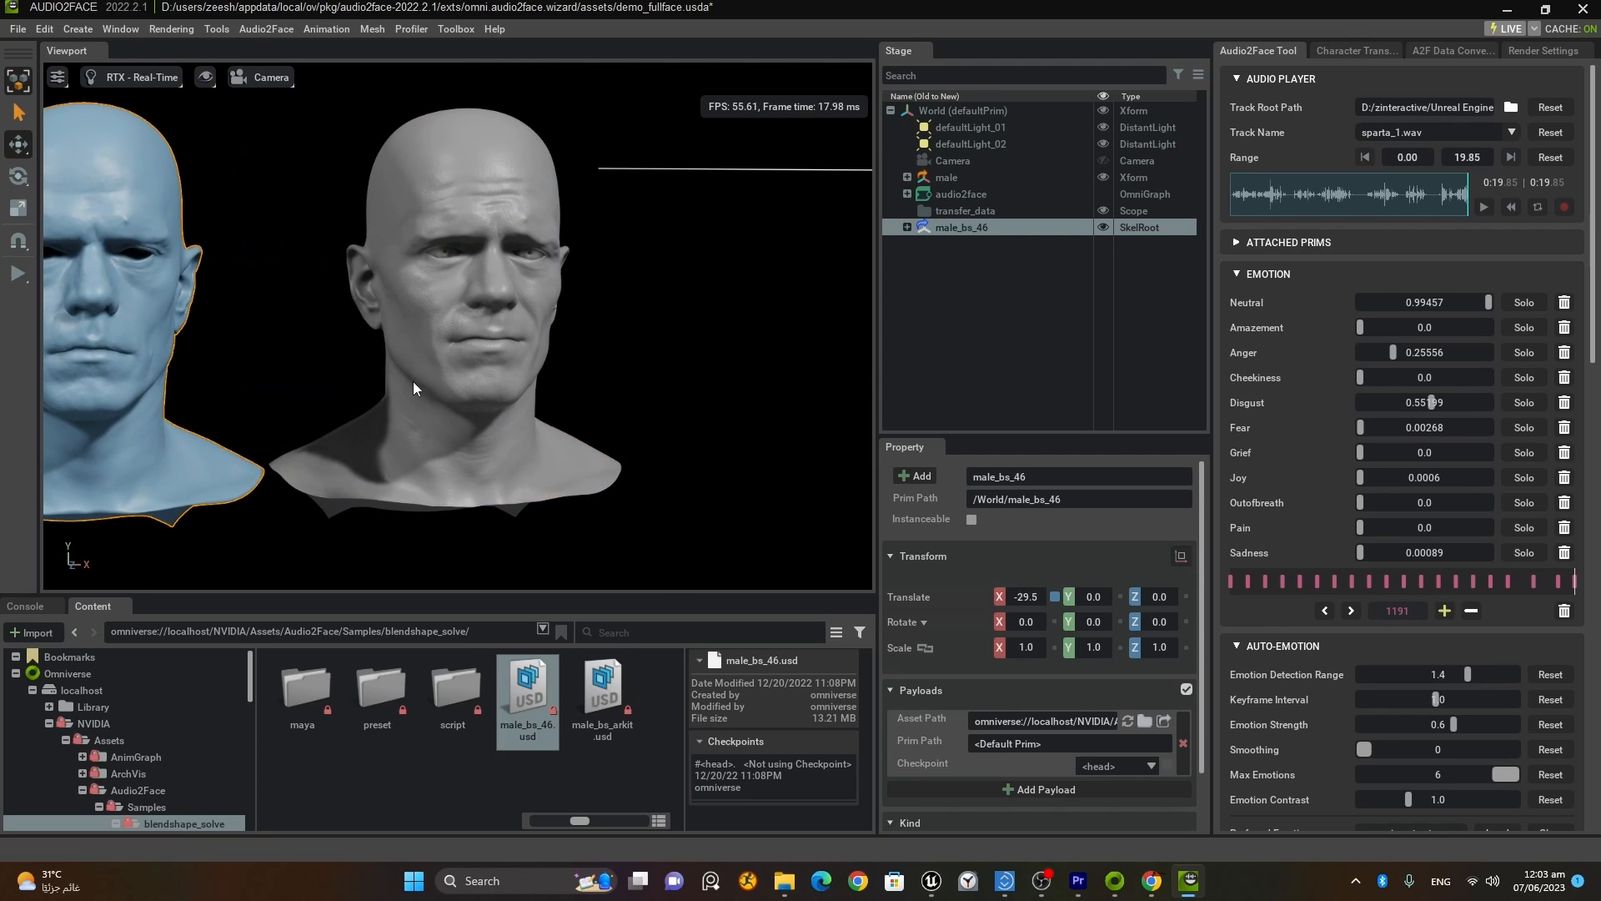
{"action": "middle_click_drag", "start_coordinate": [379, 370], "coordinate": [576, 404]}
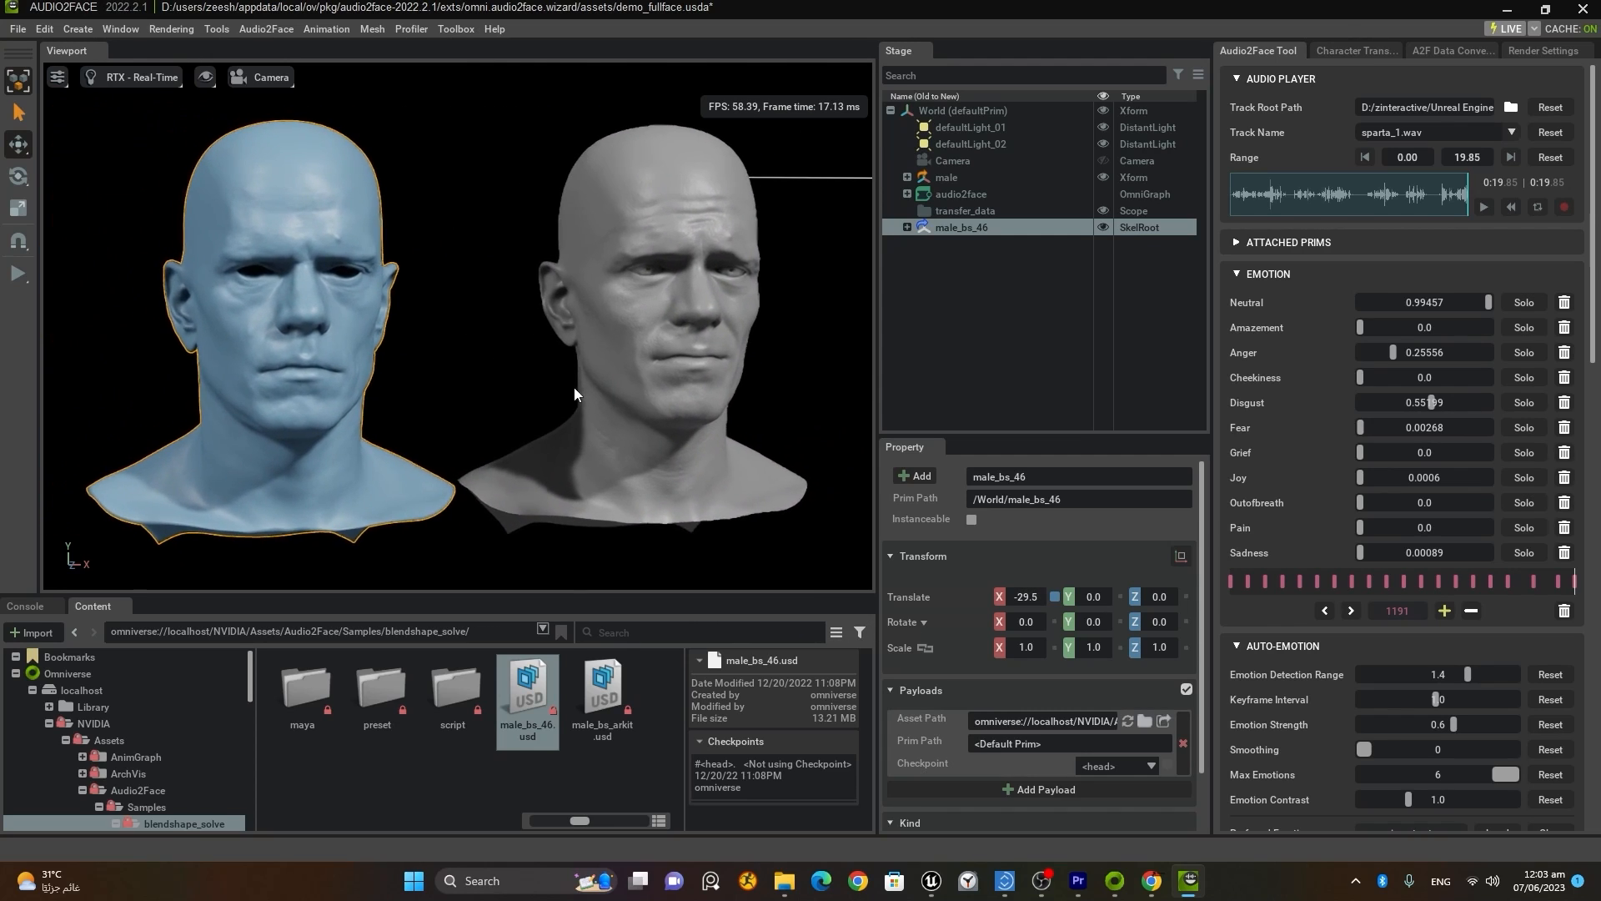
{"action": "mouse_move", "coordinate": [485, 372]}
{"action": "left_mouse_down", "text": "alt"}
{"action": "mouse_move", "coordinate": [412, 367]}
{"action": "mouse_move", "coordinate": [455, 348]}
{"action": "mouse_move", "coordinate": [514, 369]}
{"action": "left_mouse_up", "text": "alt"}
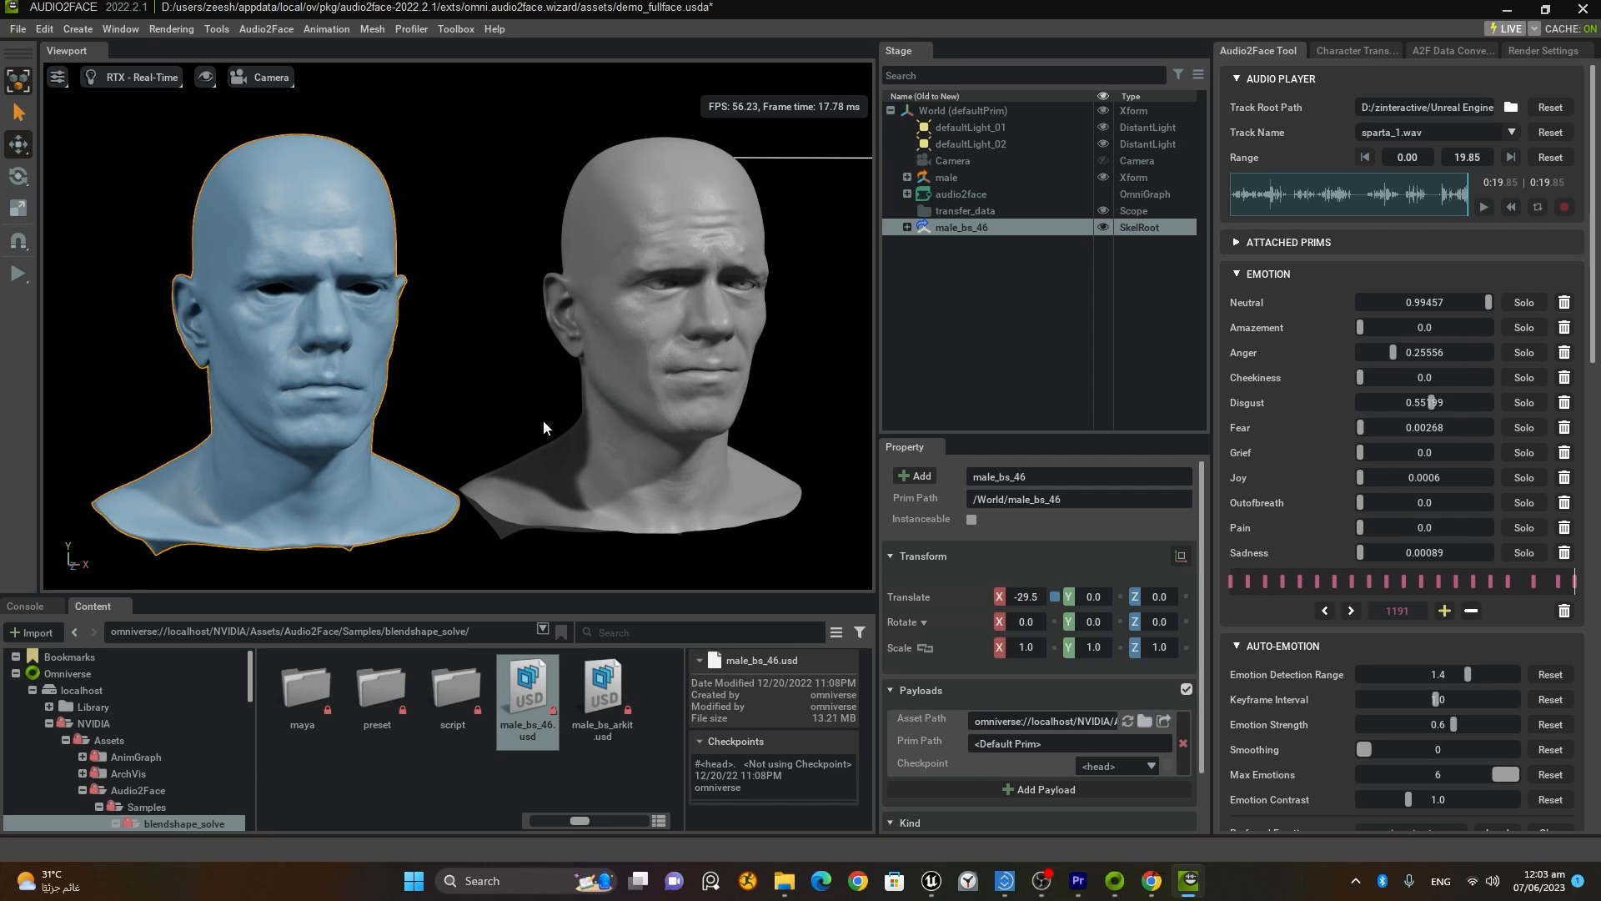
Step: Play the audio track briefly to compare the two heads, and return playback to the start
{"action": "left_click", "coordinate": [1485, 207]}
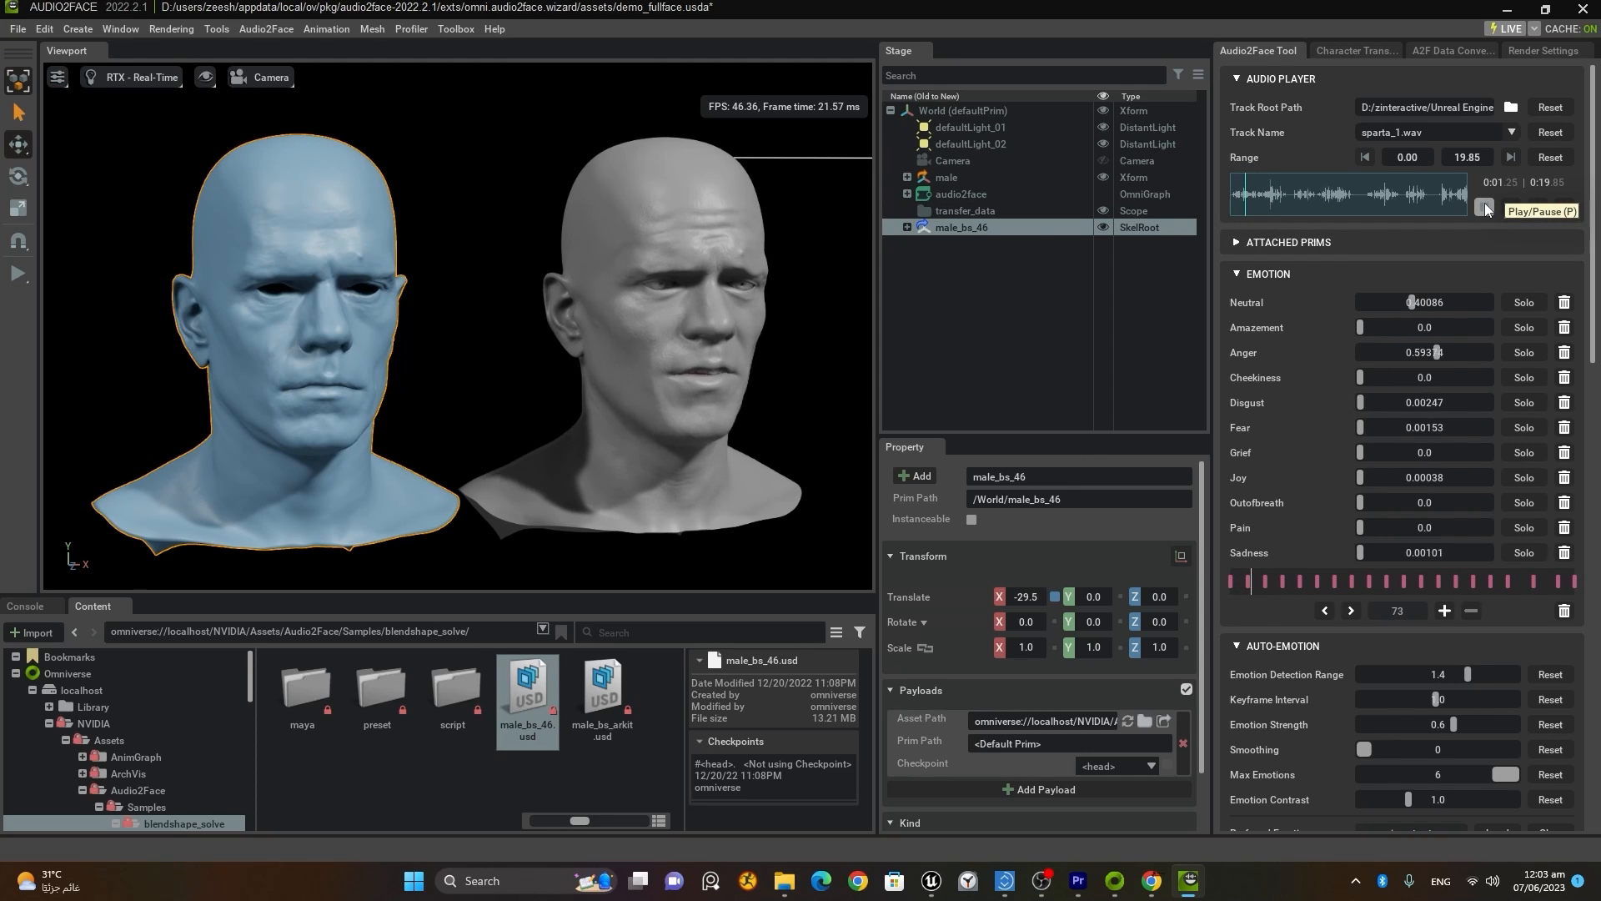
{"action": "left_click", "coordinate": [1484, 206]}
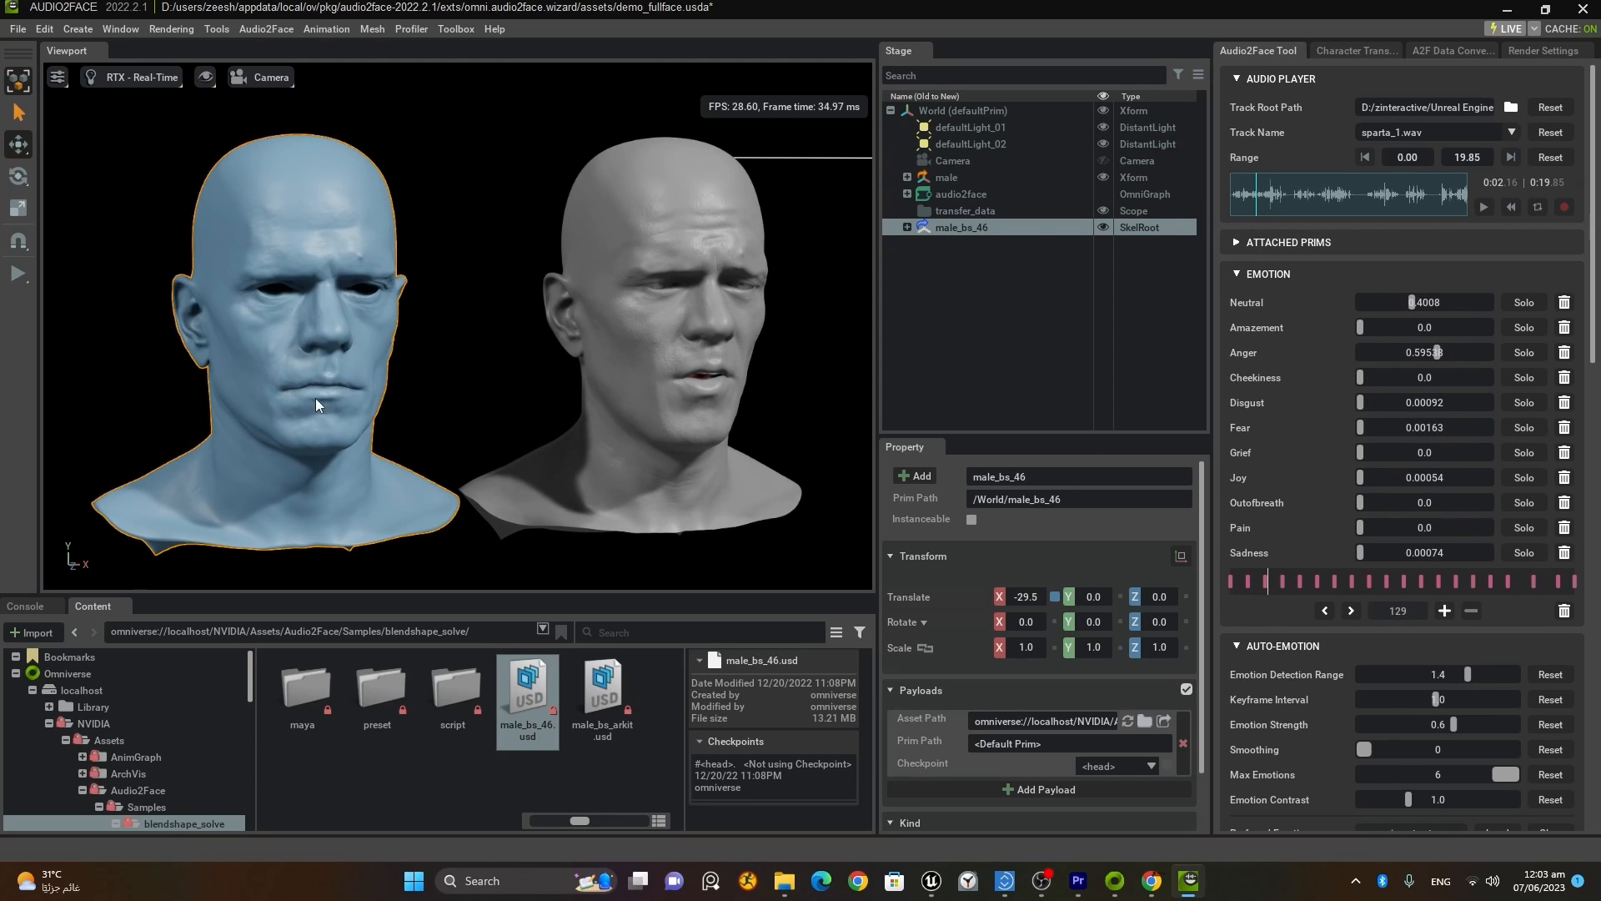
{"action": "left_click", "coordinate": [1231, 207]}
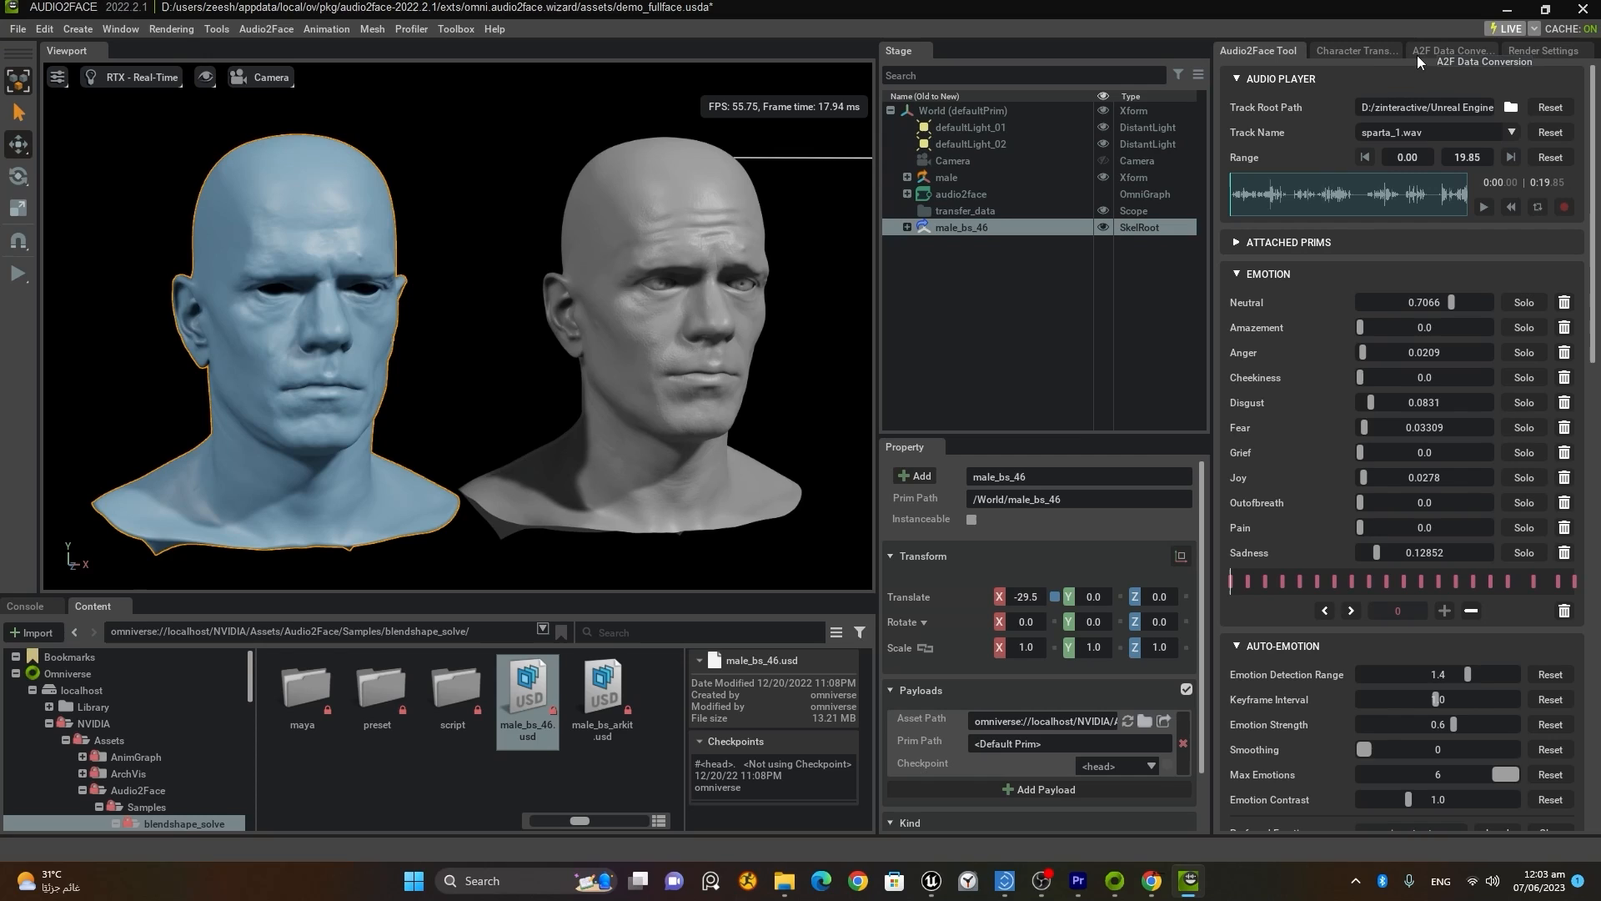
Step: Set the blendshape conversion's input anim mesh to the original head mesh, /World/male/char_male_model_hi/c_headWatertight_hi
{"action": "left_click", "coordinate": [1460, 52]}
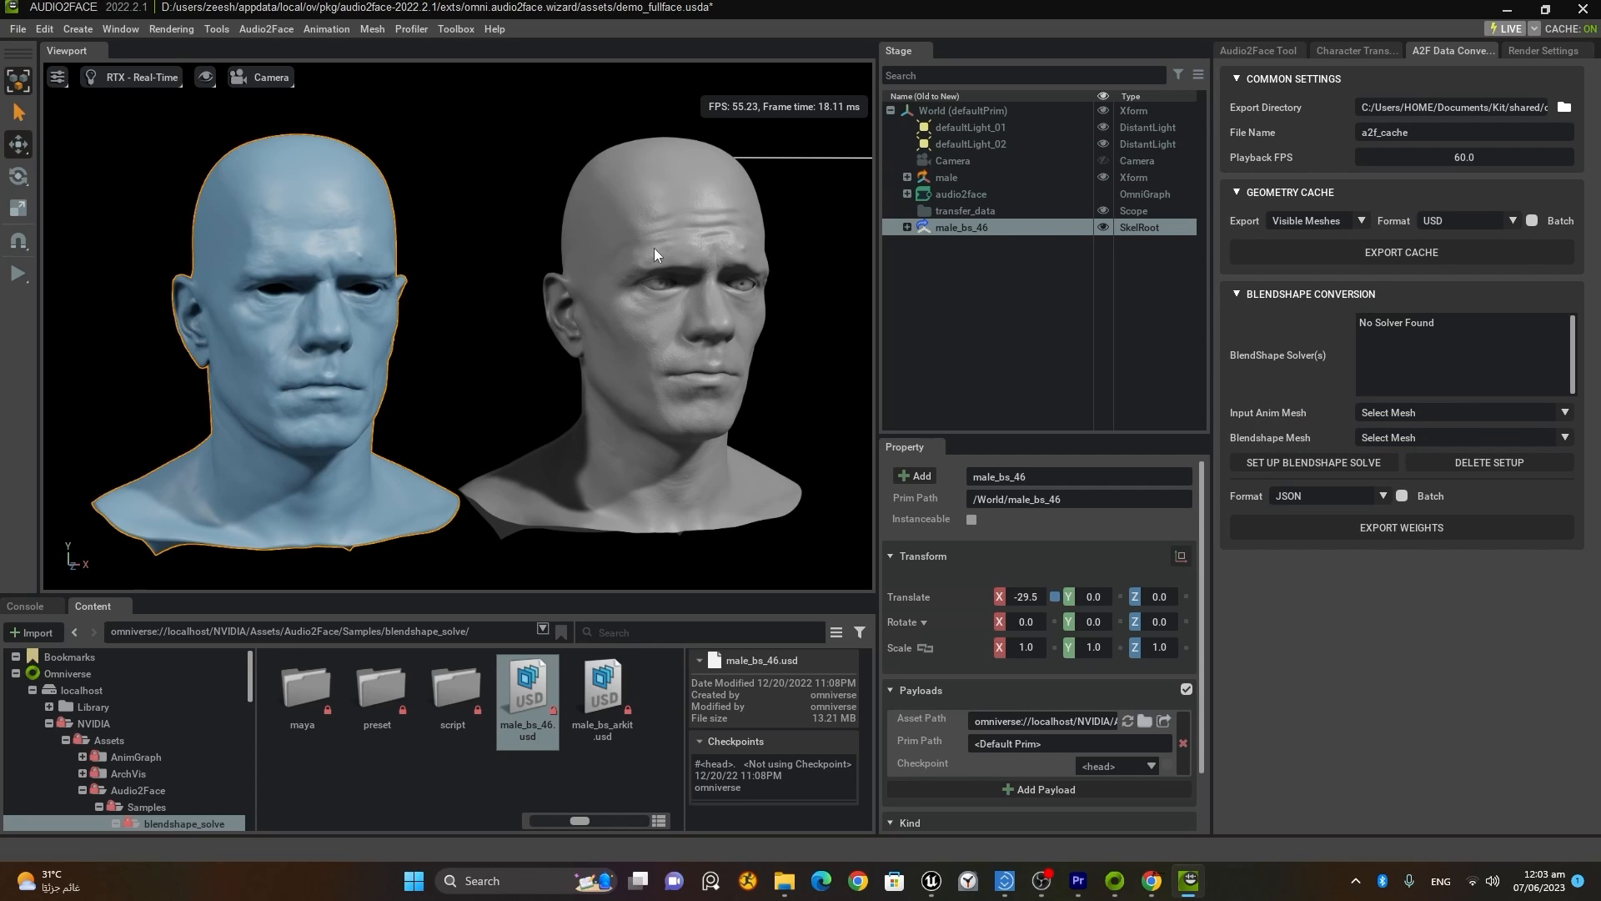
{"action": "left_click", "coordinate": [680, 202]}
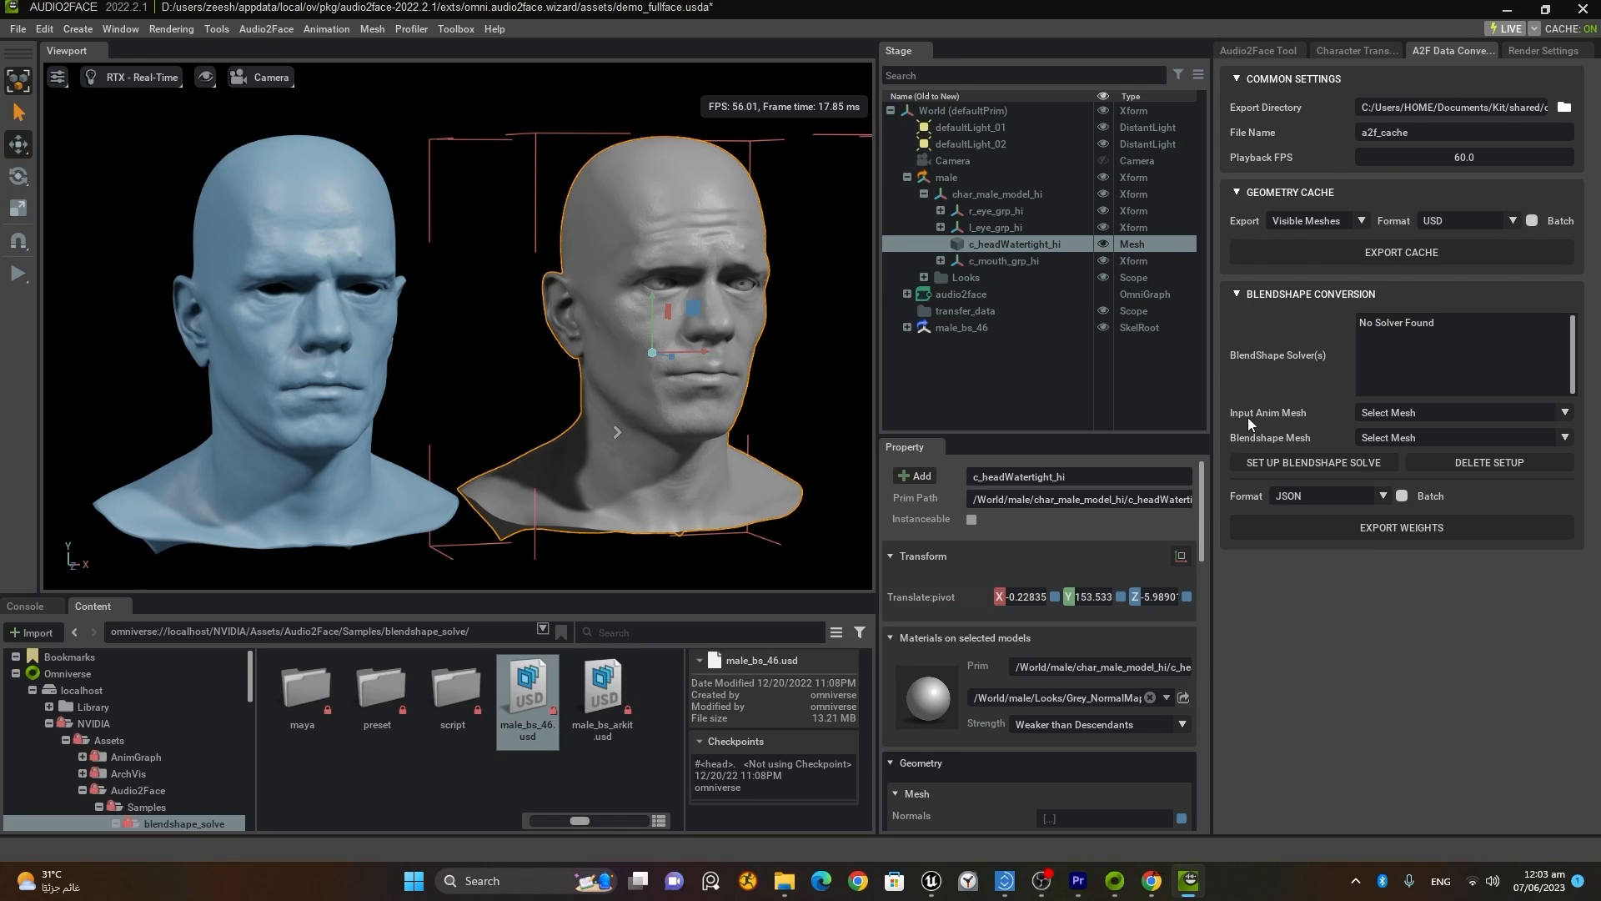
{"action": "left_click", "coordinate": [1514, 412]}
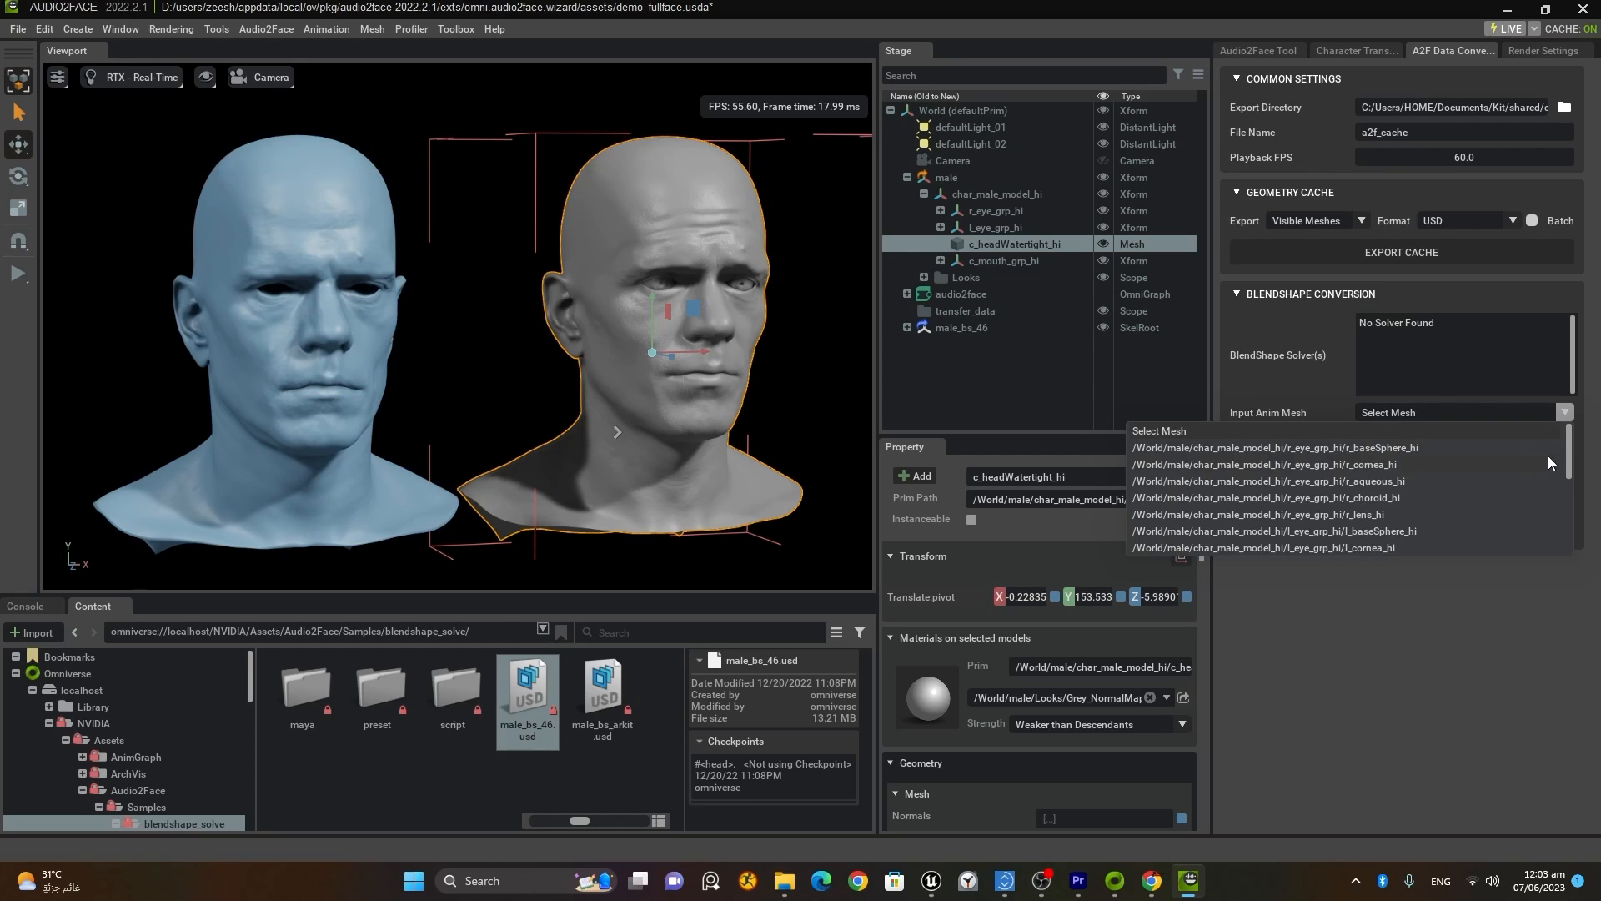
{"action": "left_click_drag", "start_coordinate": [1570, 460], "coordinate": [1572, 514]}
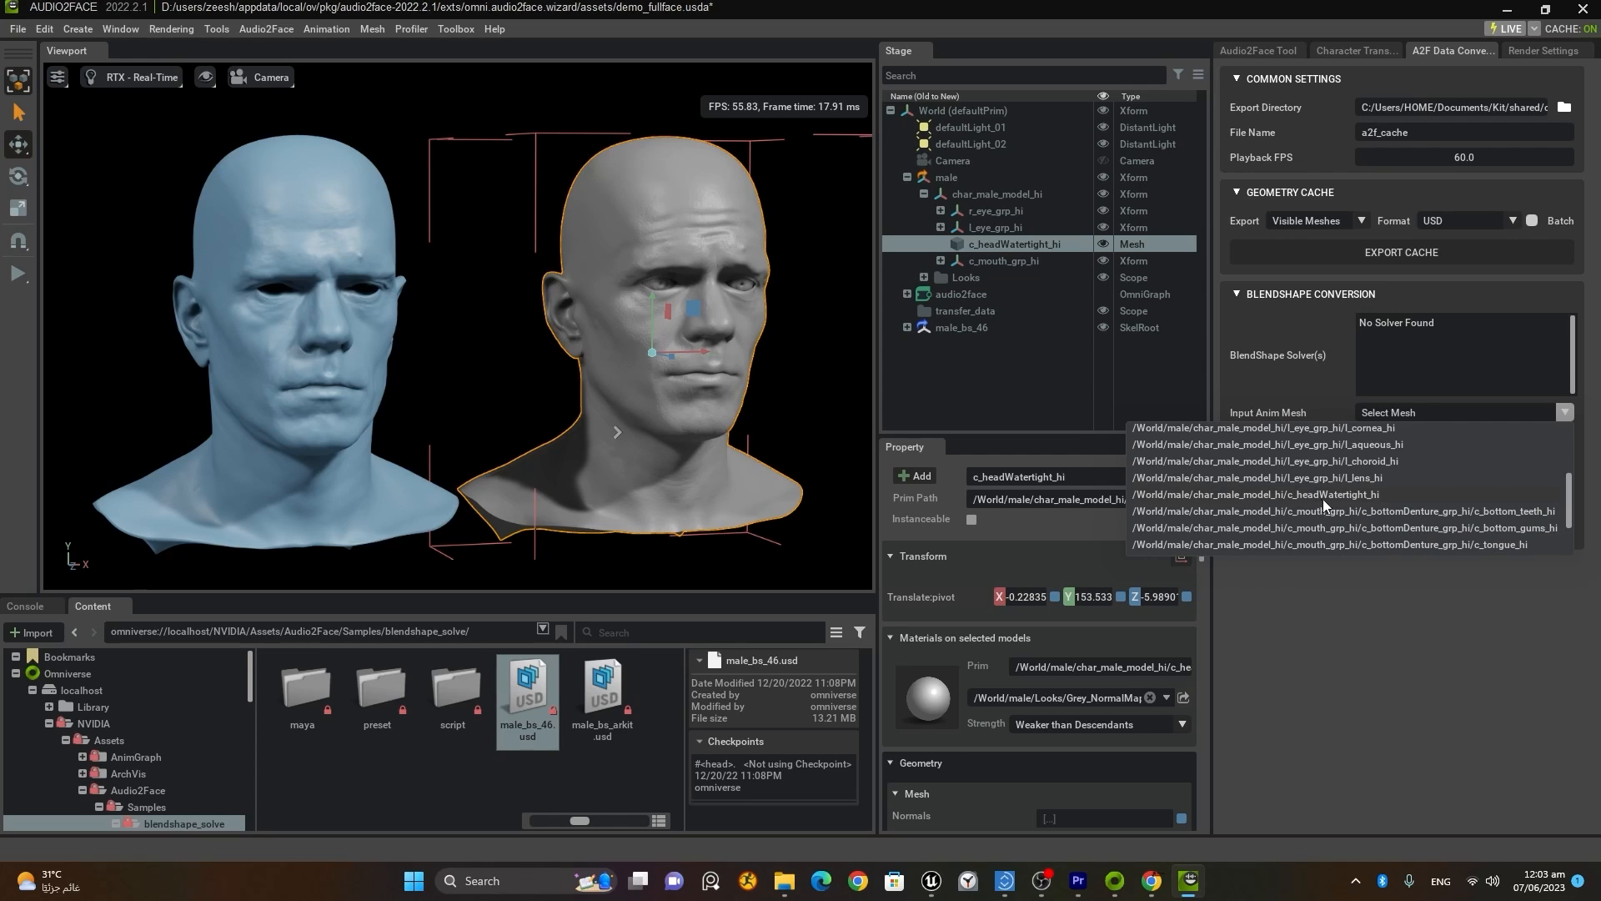
{"action": "left_click", "coordinate": [1349, 496]}
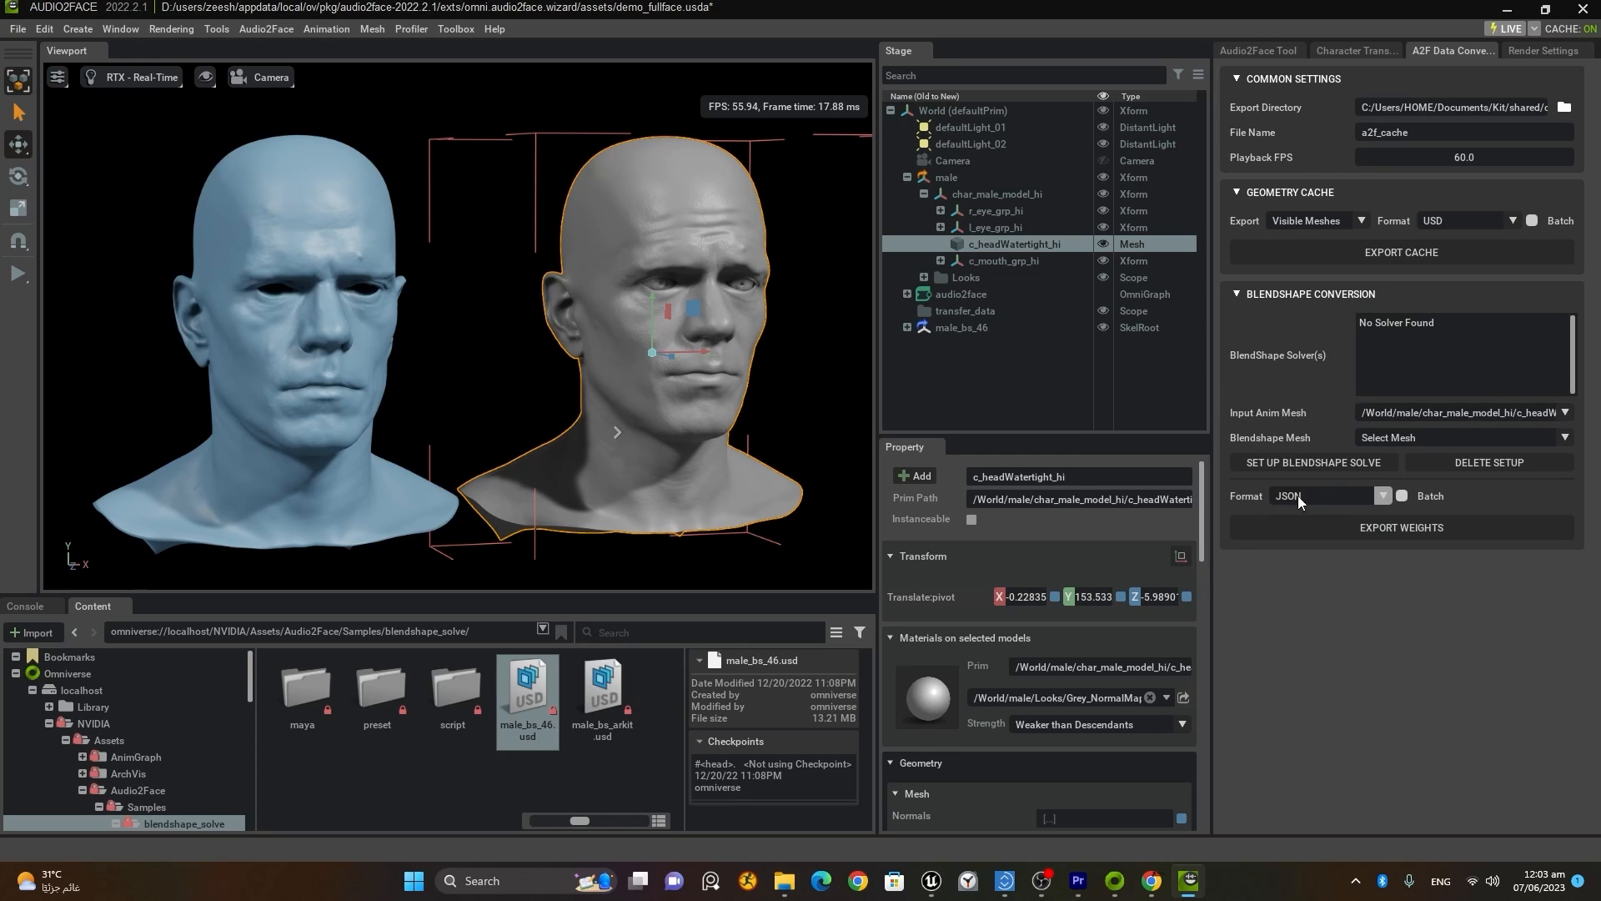
Step: Set the blendshape mesh to /World/male_bs_46/neutral
{"action": "left_click", "coordinate": [312, 202]}
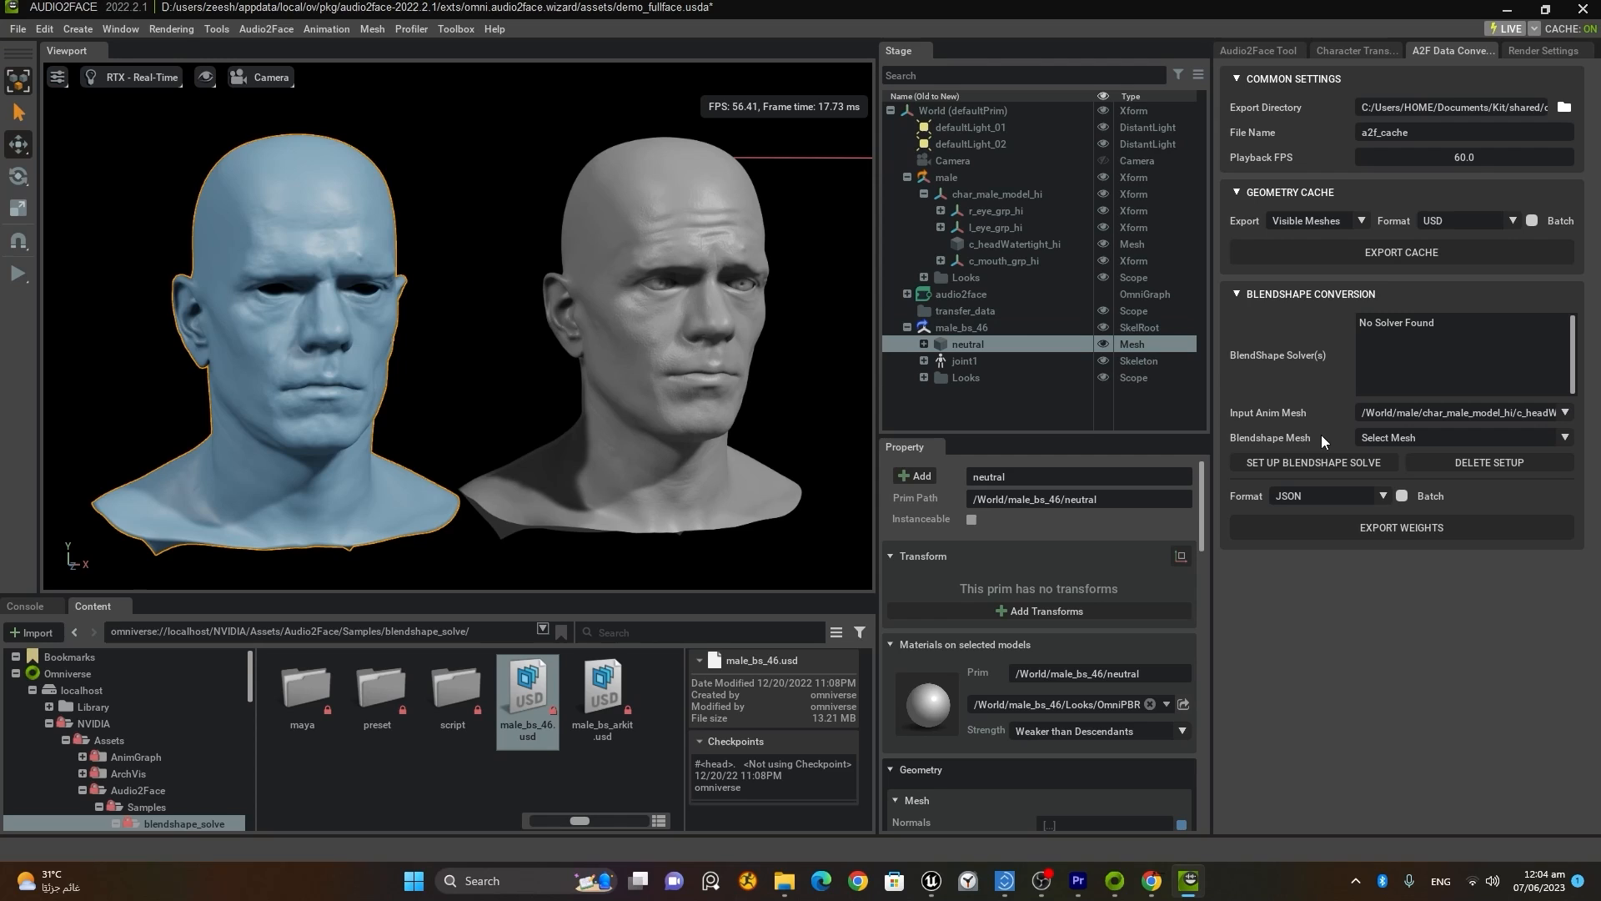
{"action": "left_click", "coordinate": [1390, 437]}
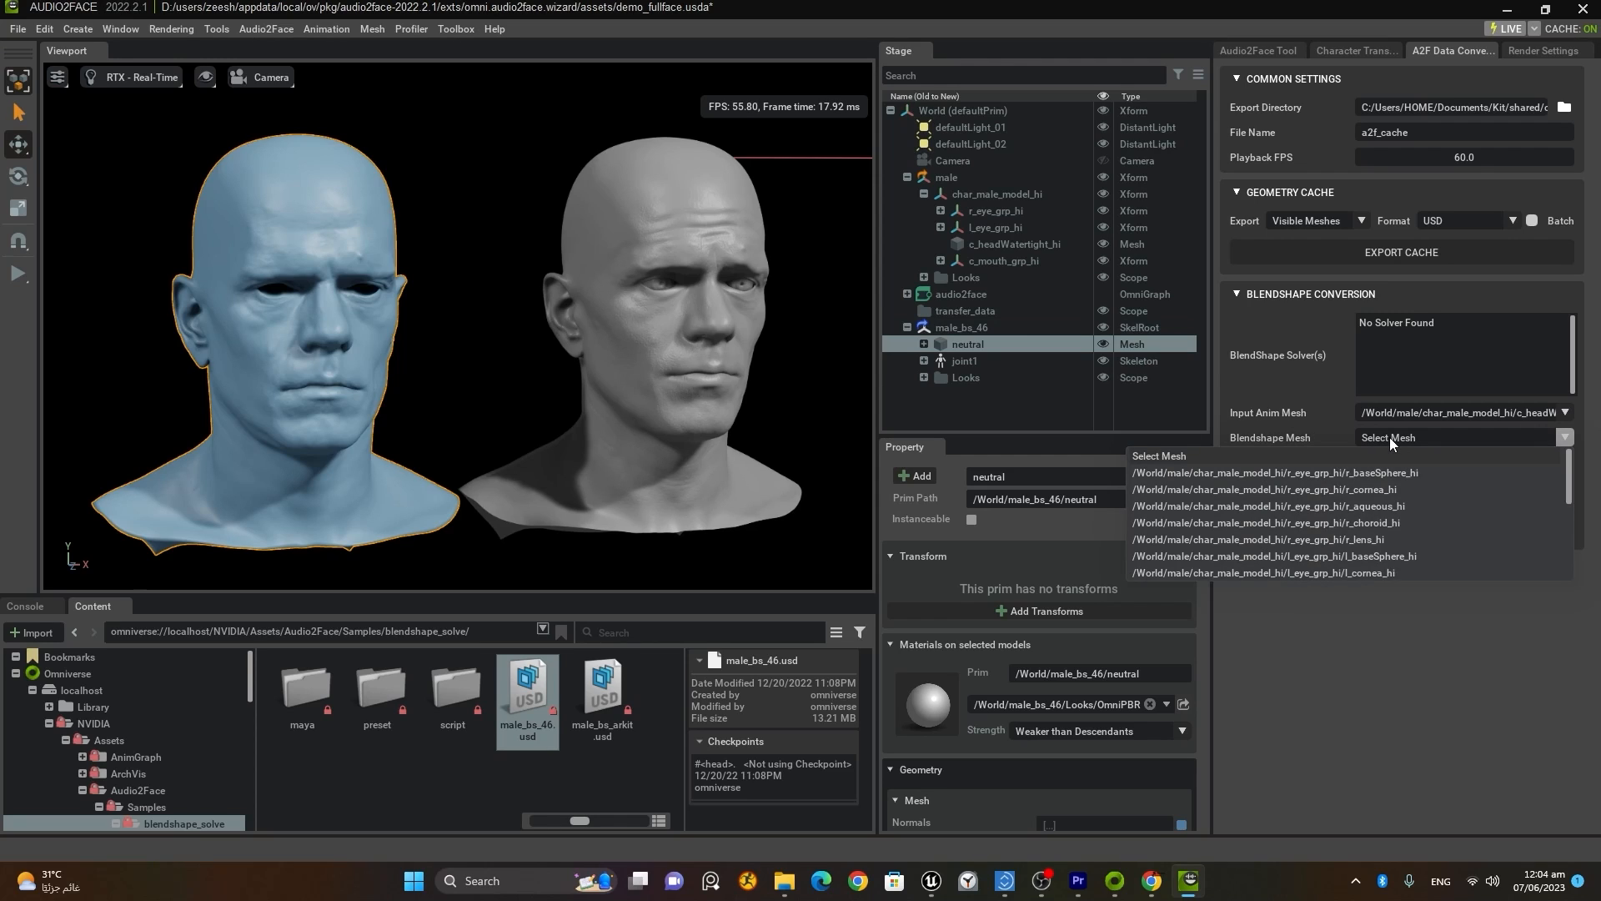
{"action": "left_click_drag", "start_coordinate": [1573, 485], "coordinate": [1578, 571]}
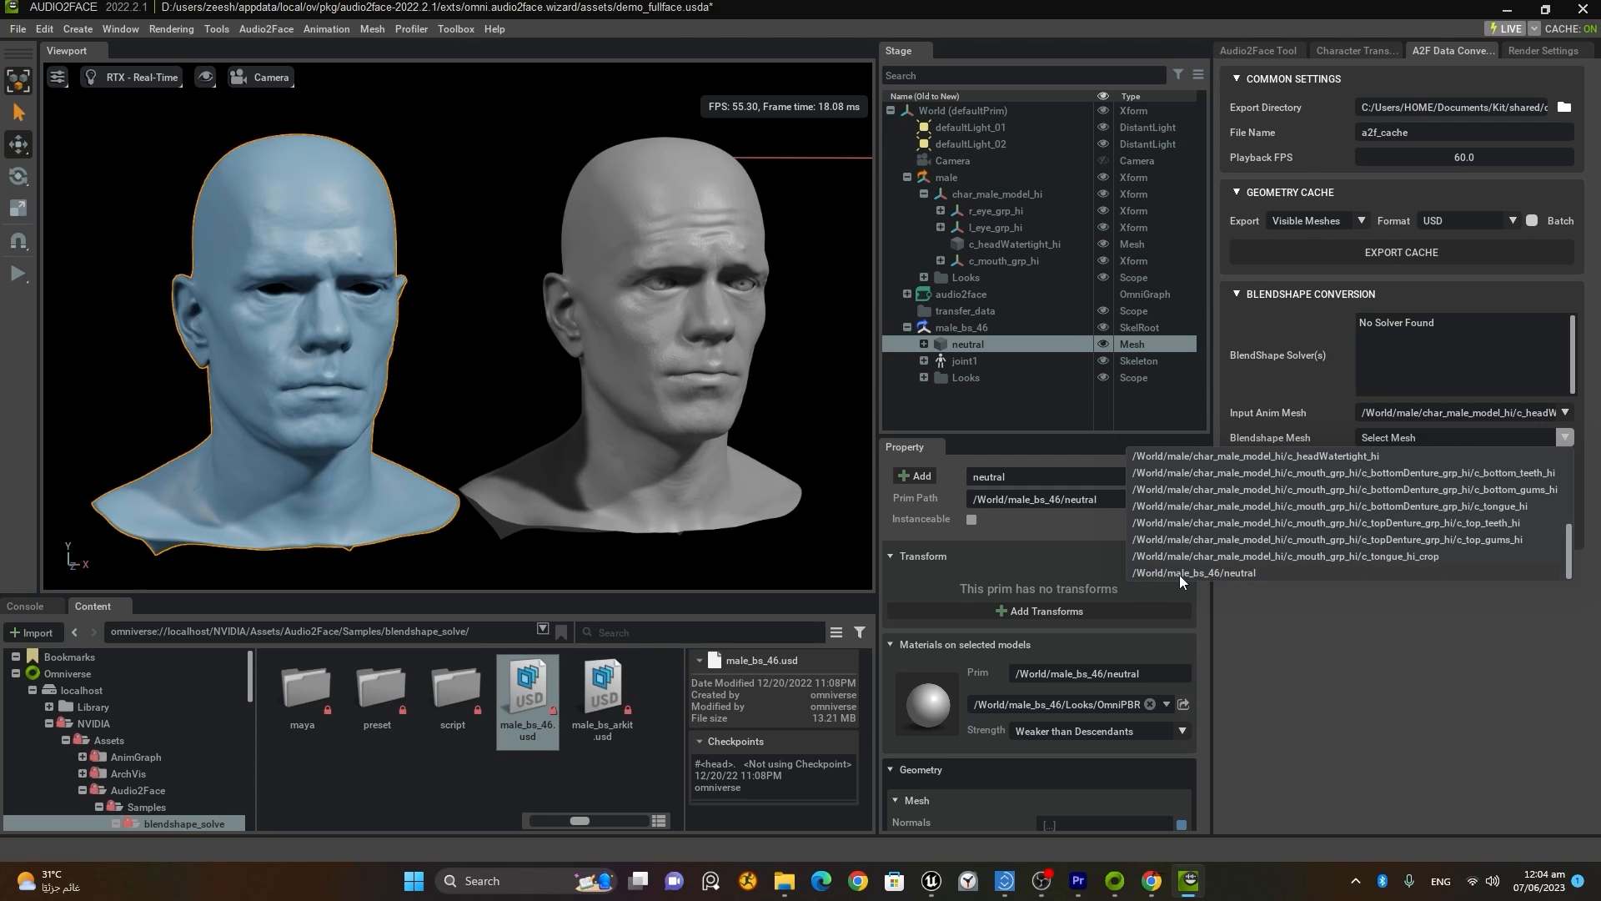
{"action": "left_click", "coordinate": [1238, 572]}
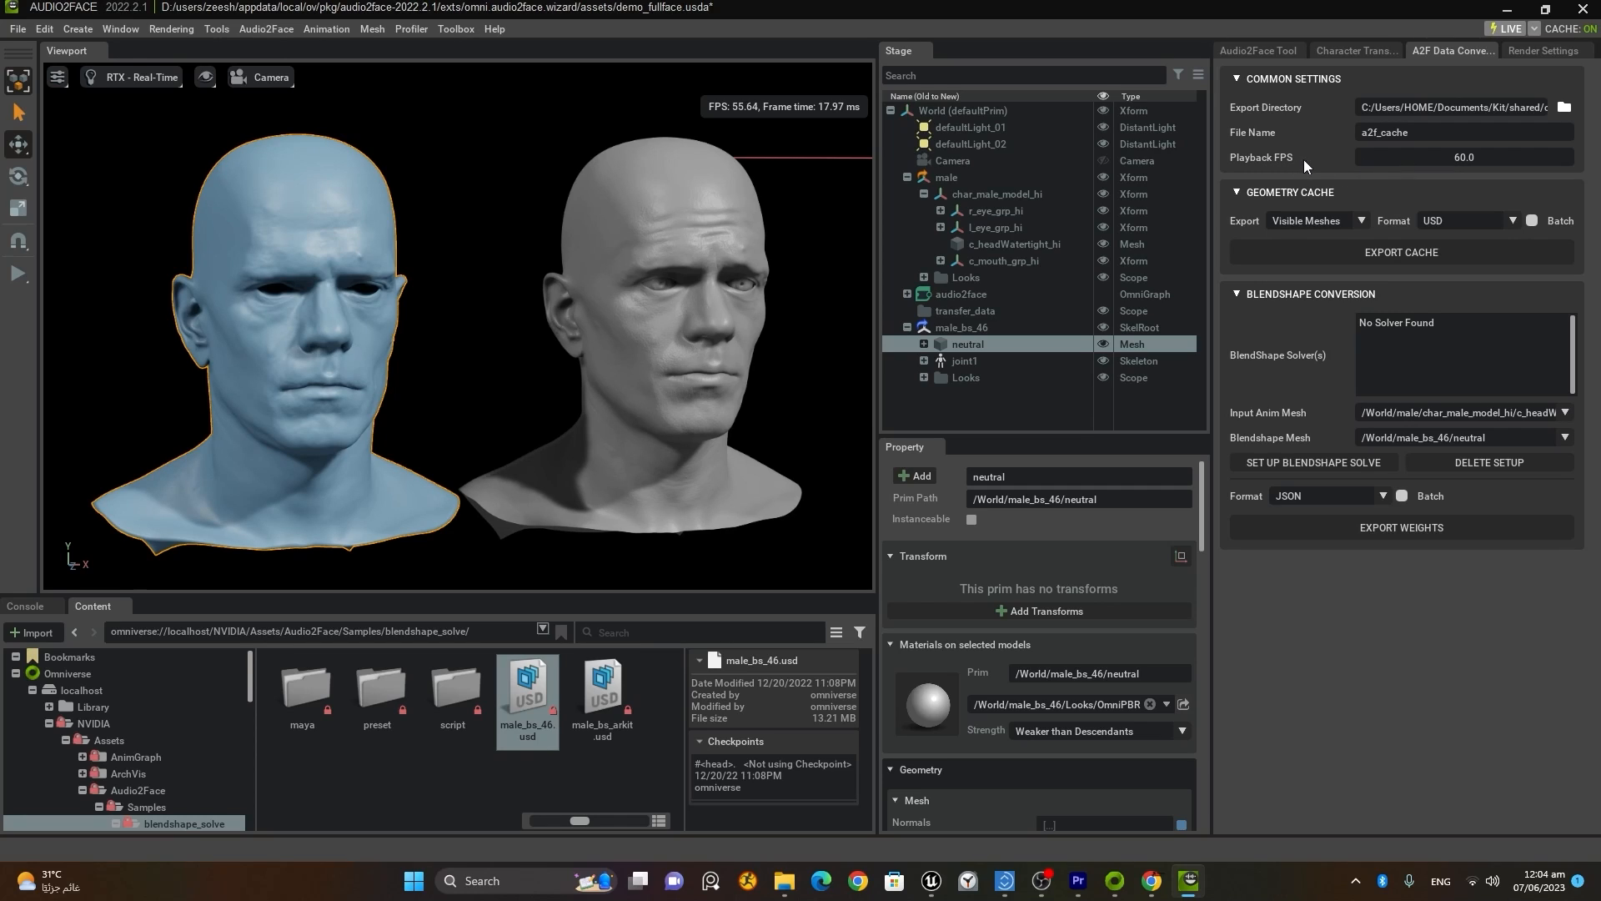
Step: Set the export playback rate to 30 FPS and set up the blendshape solve
{"action": "left_click", "coordinate": [1461, 157]}
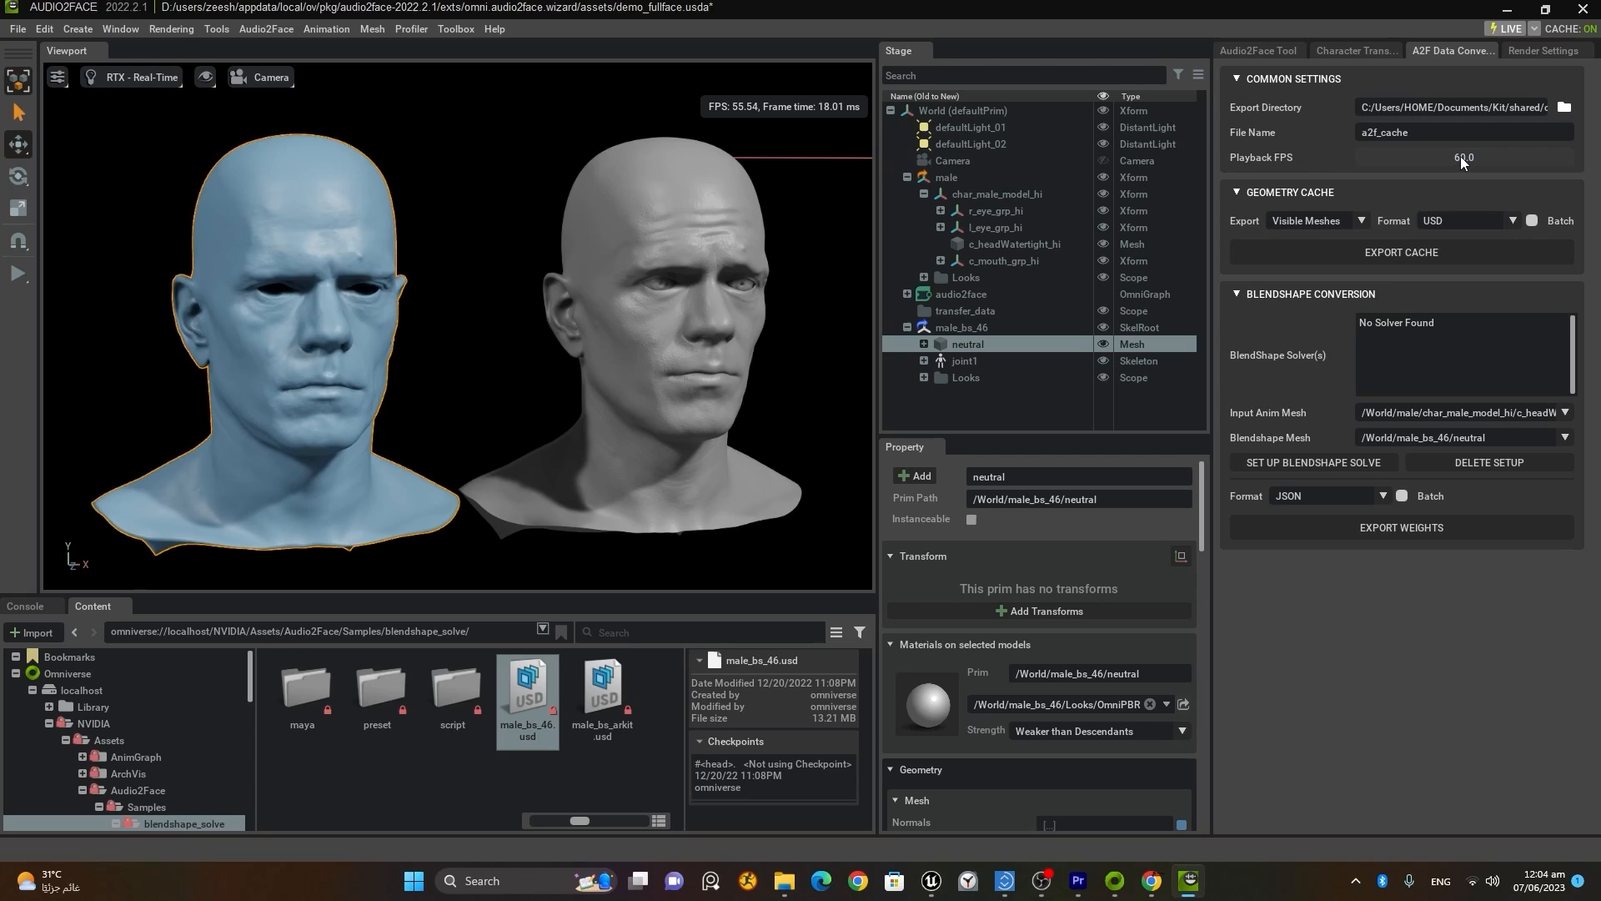
{"action": "left_click_drag", "start_coordinate": [1430, 157], "coordinate": [1393, 157]}
{"action": "double_click", "coordinate": [1439, 157]}
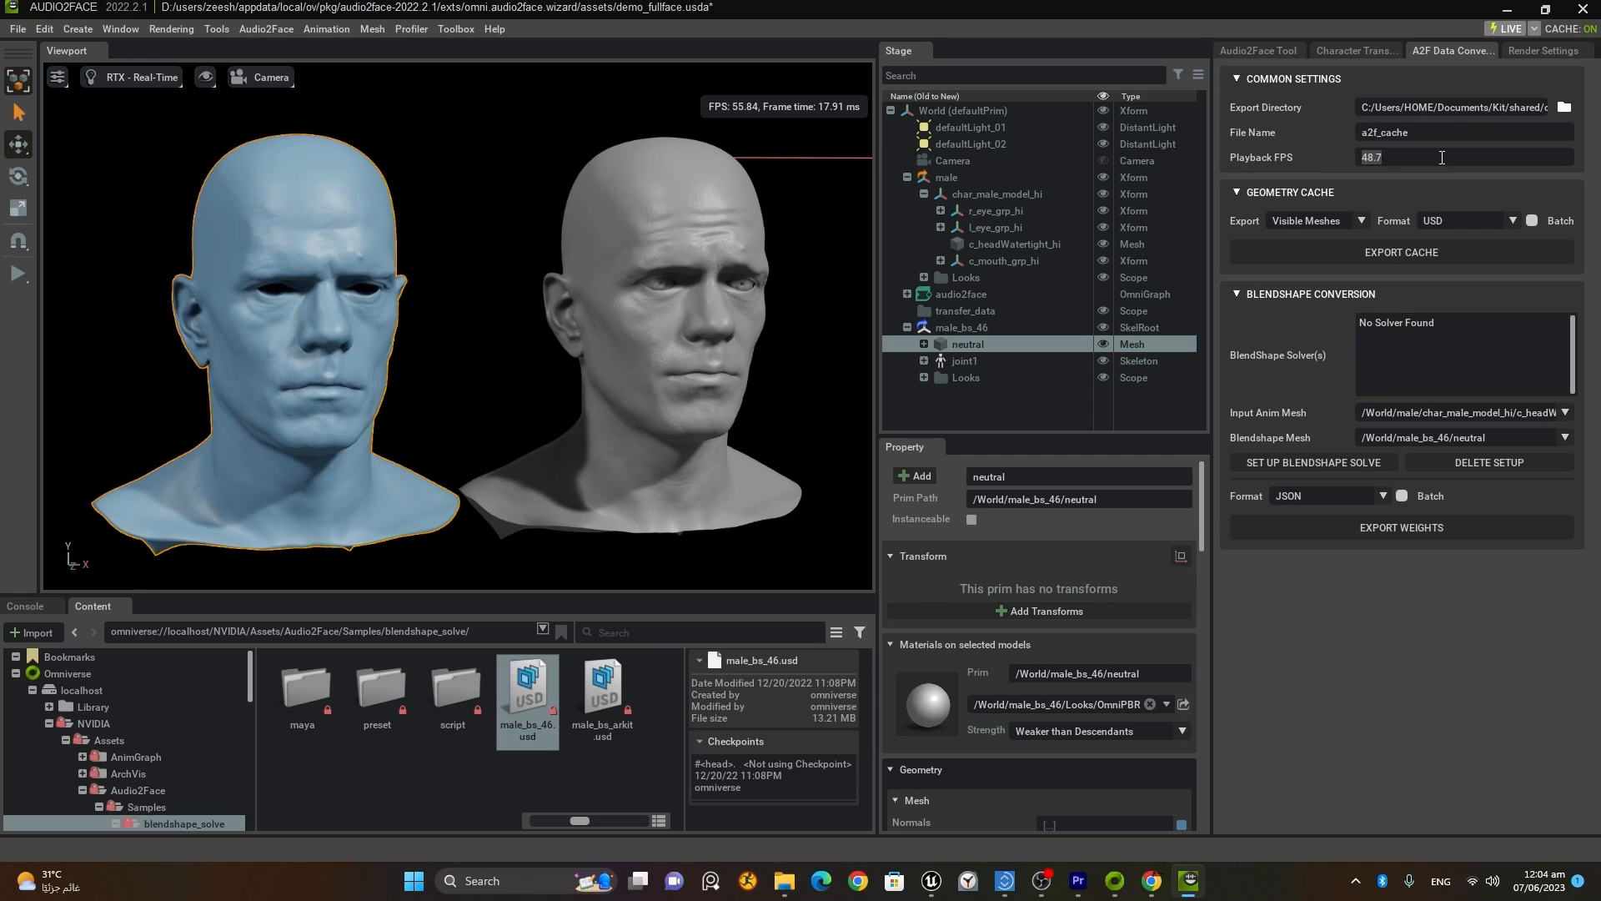
{"action": "type", "text": "30"}
{"action": "key", "text": "Return"}
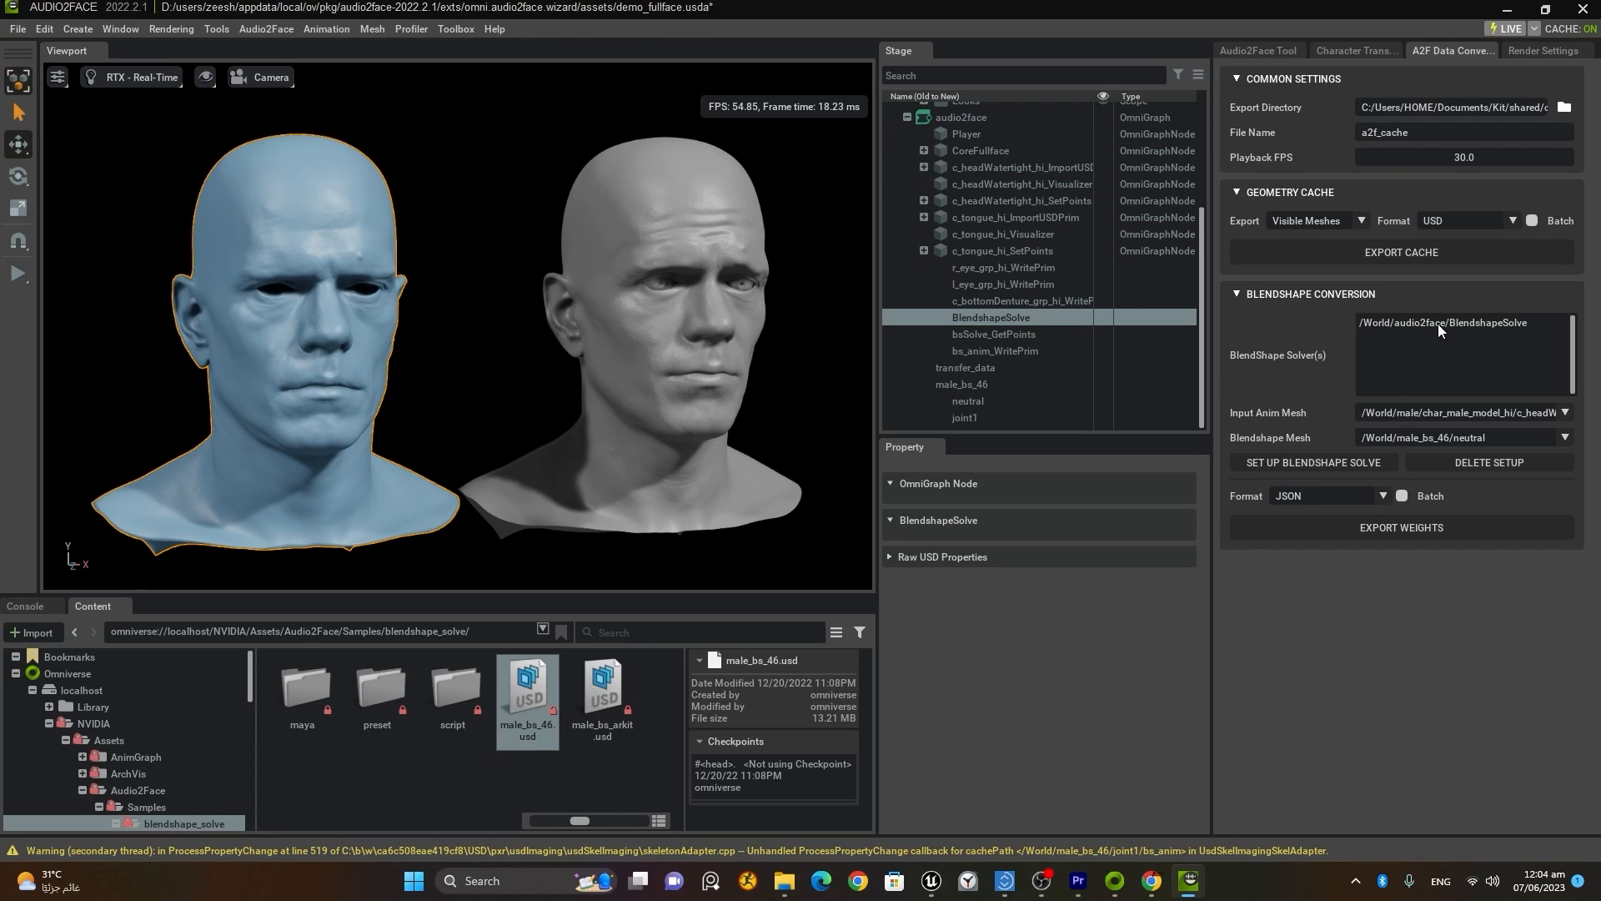
Step: Play the audio track to check how the blendshape head follows the animated head, and pause it partway
{"action": "left_click", "coordinate": [1275, 51]}
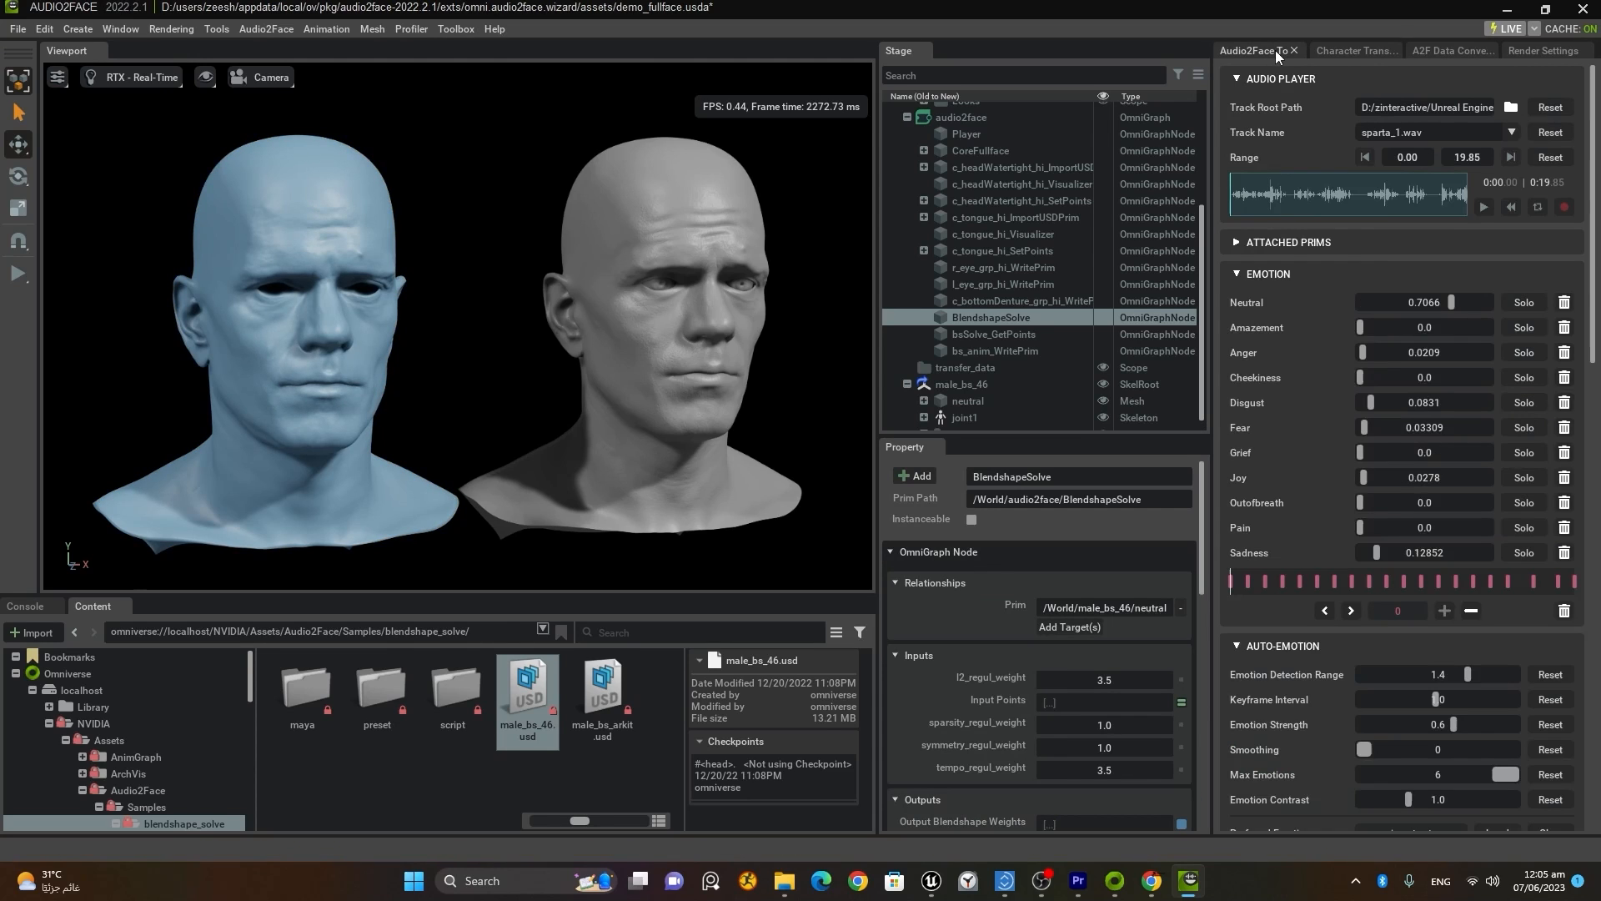
{"action": "left_click", "coordinate": [1485, 207]}
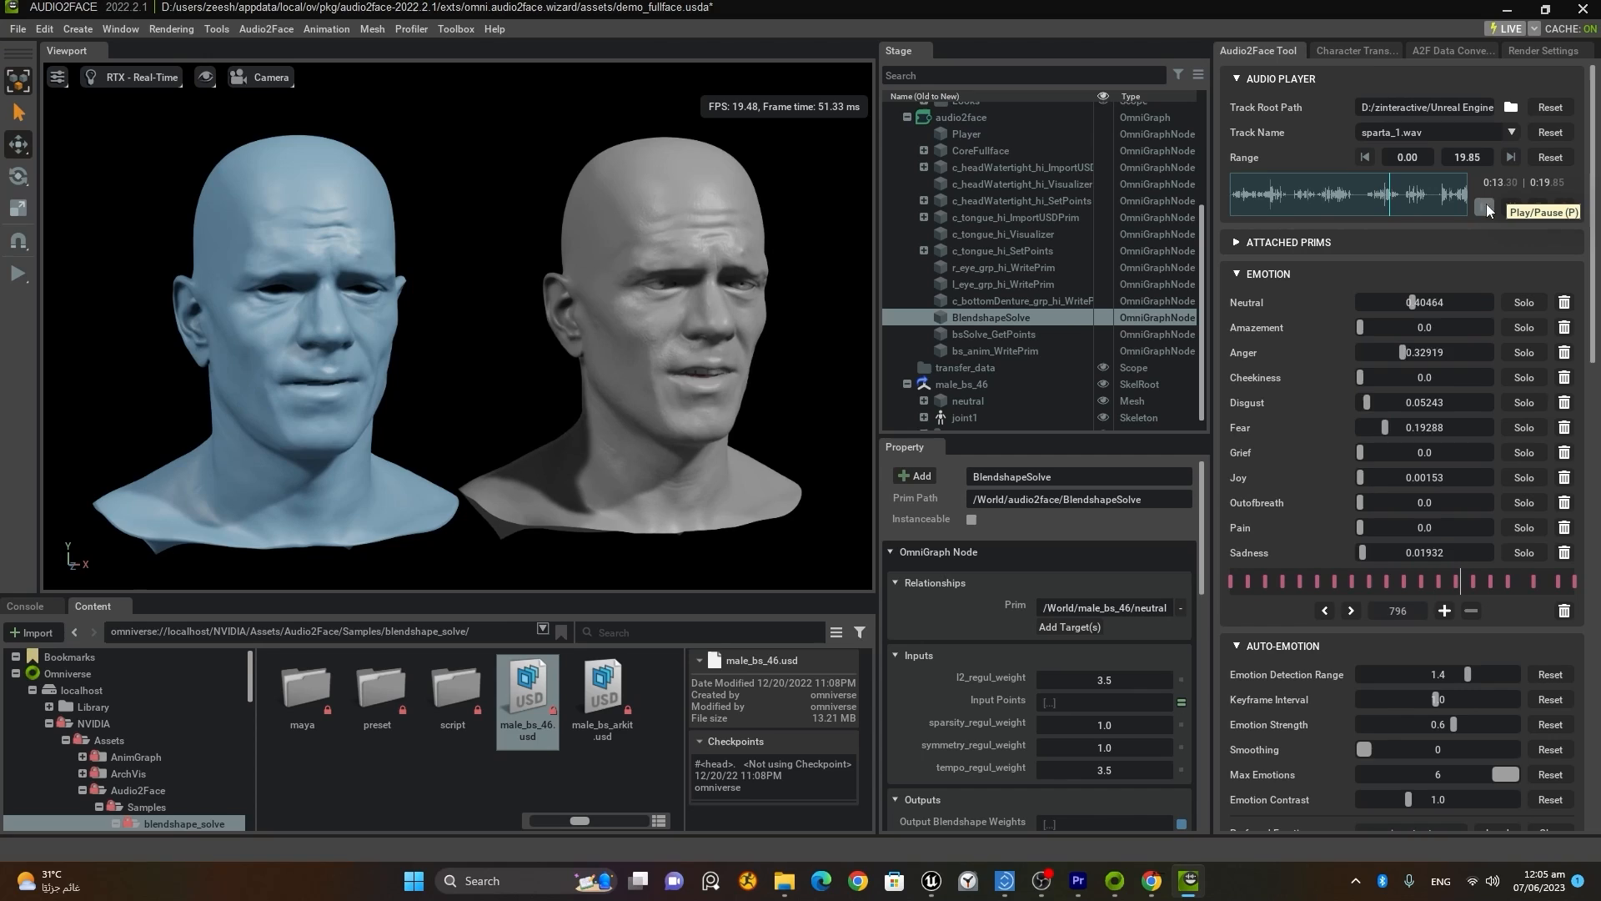
{"action": "left_click", "coordinate": [1486, 205]}
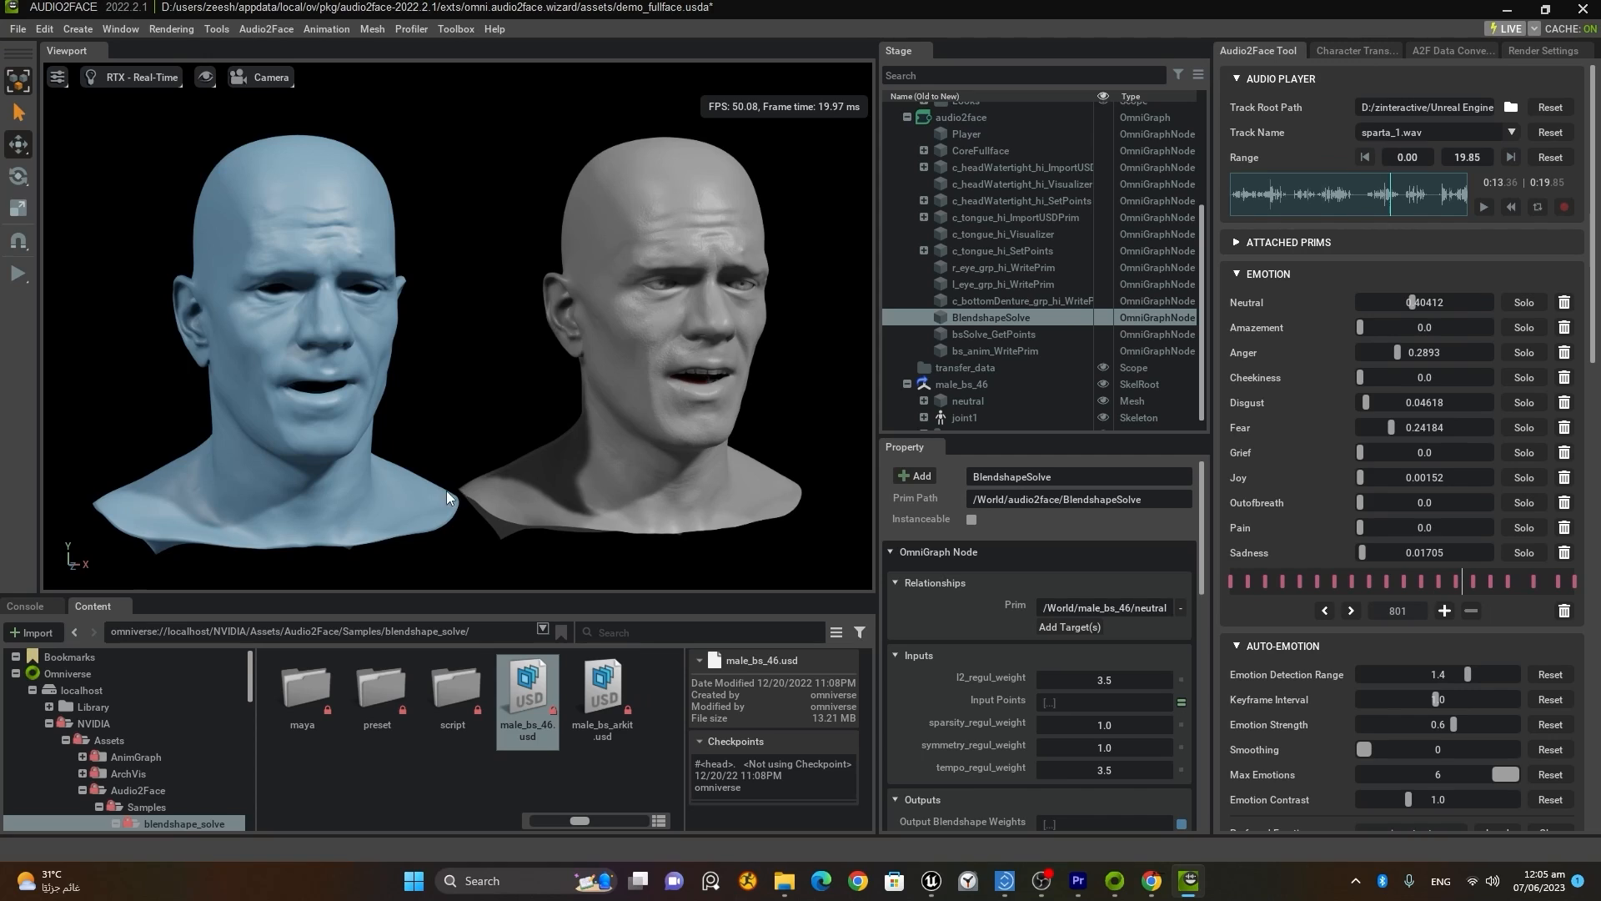
Step: Select the /World/audio2face/BlendshapeSolve solver and set the blendshape weights export format to USD
{"action": "left_click", "coordinate": [1431, 52]}
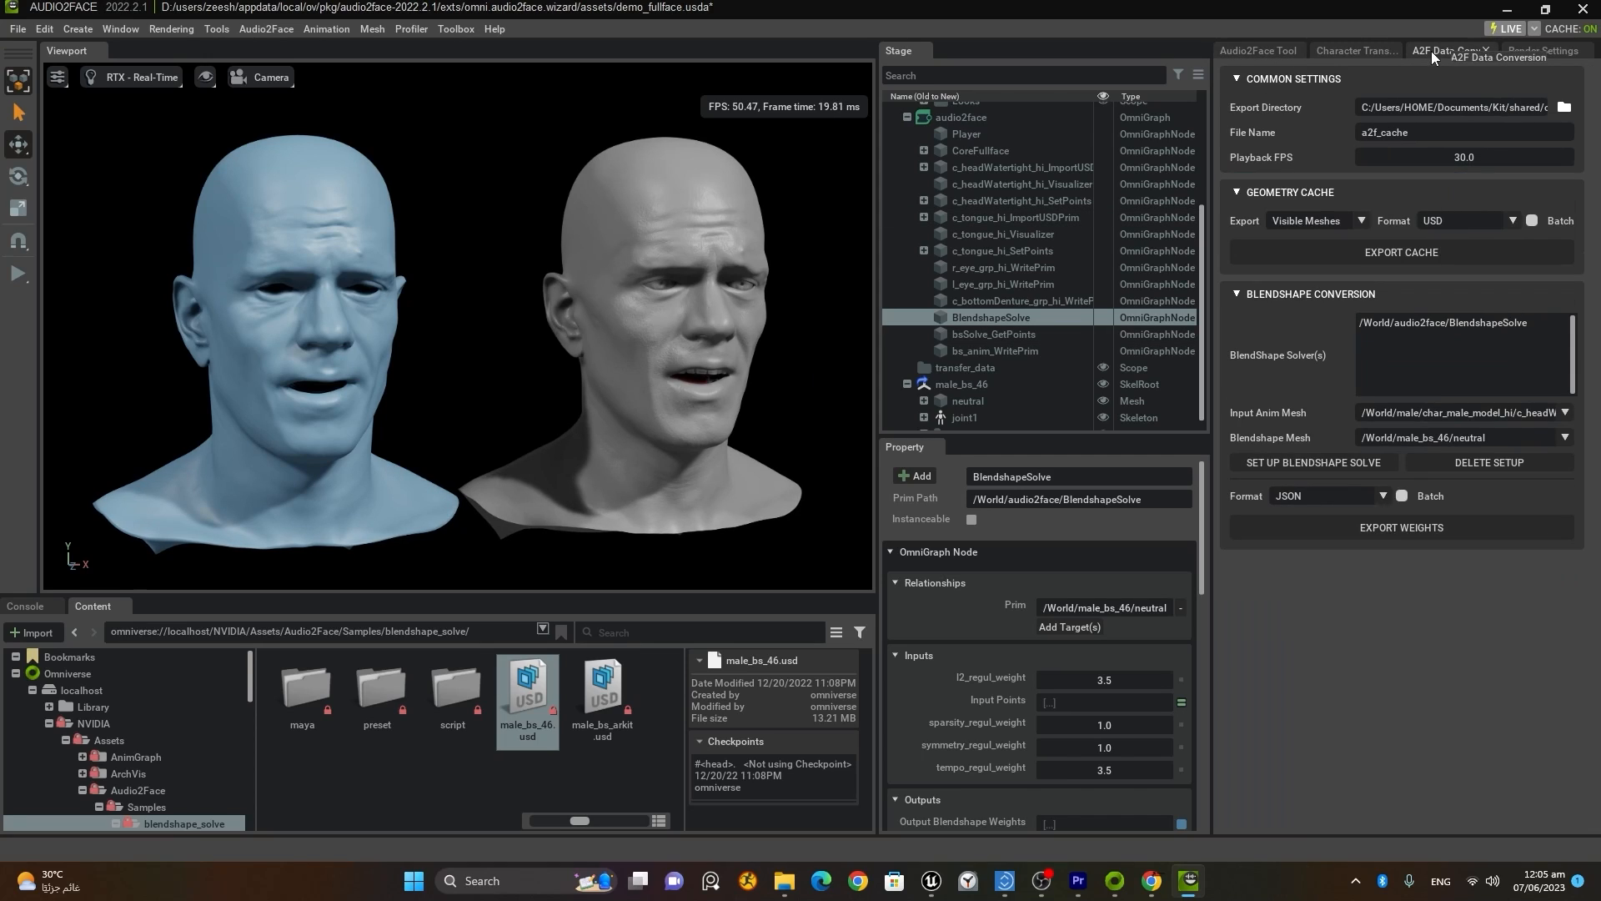
{"action": "left_click", "coordinate": [1421, 324]}
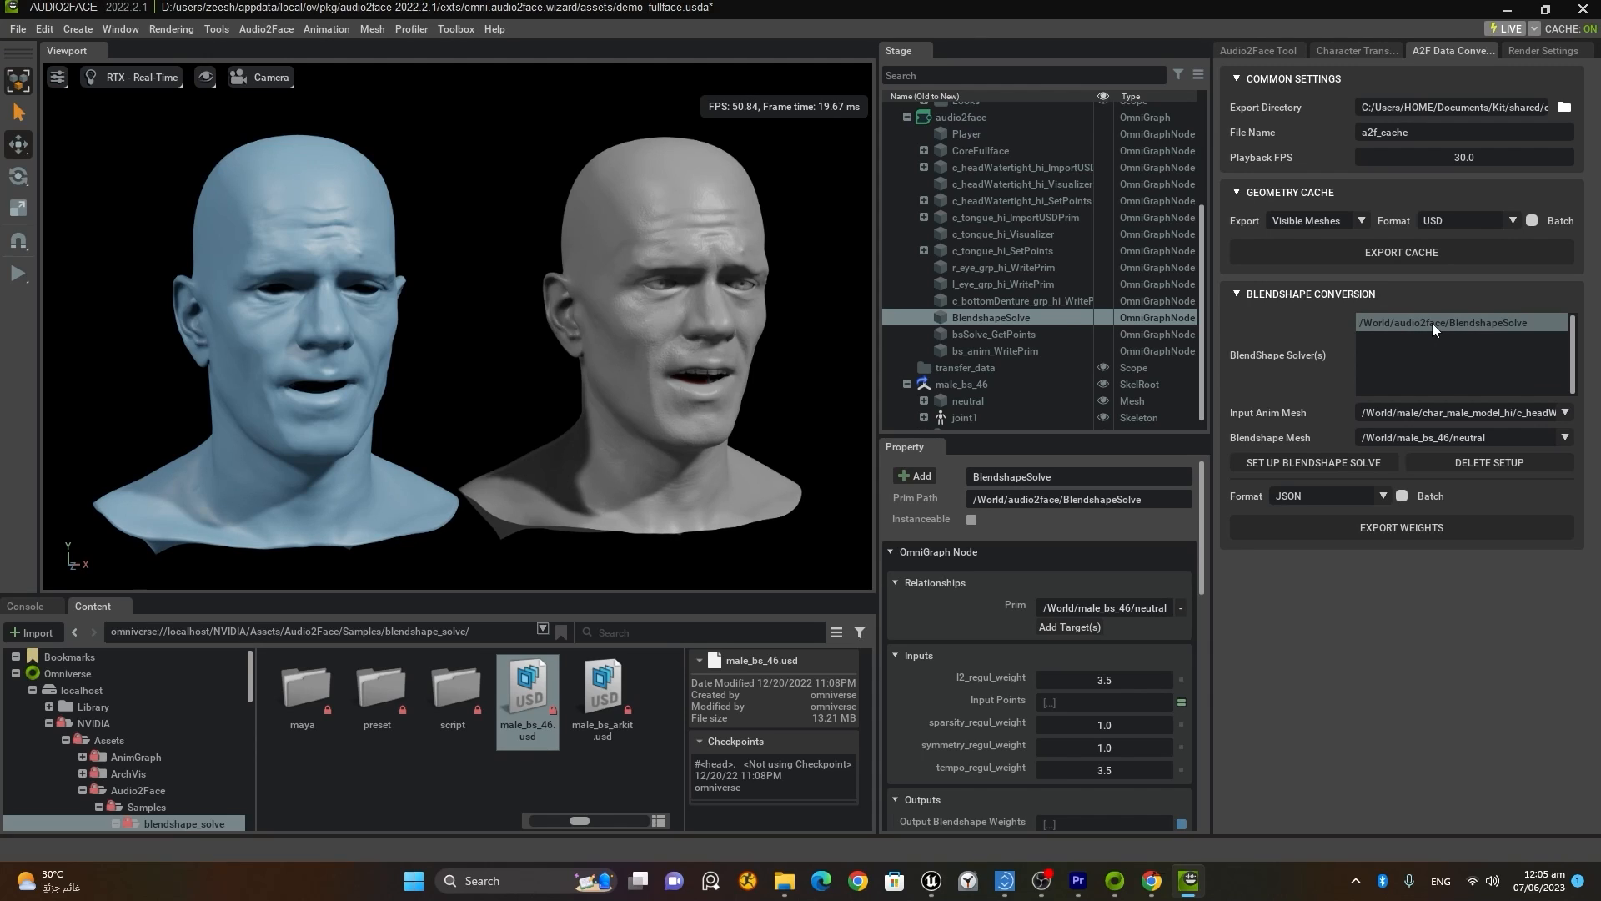
{"action": "left_click", "coordinate": [1319, 493]}
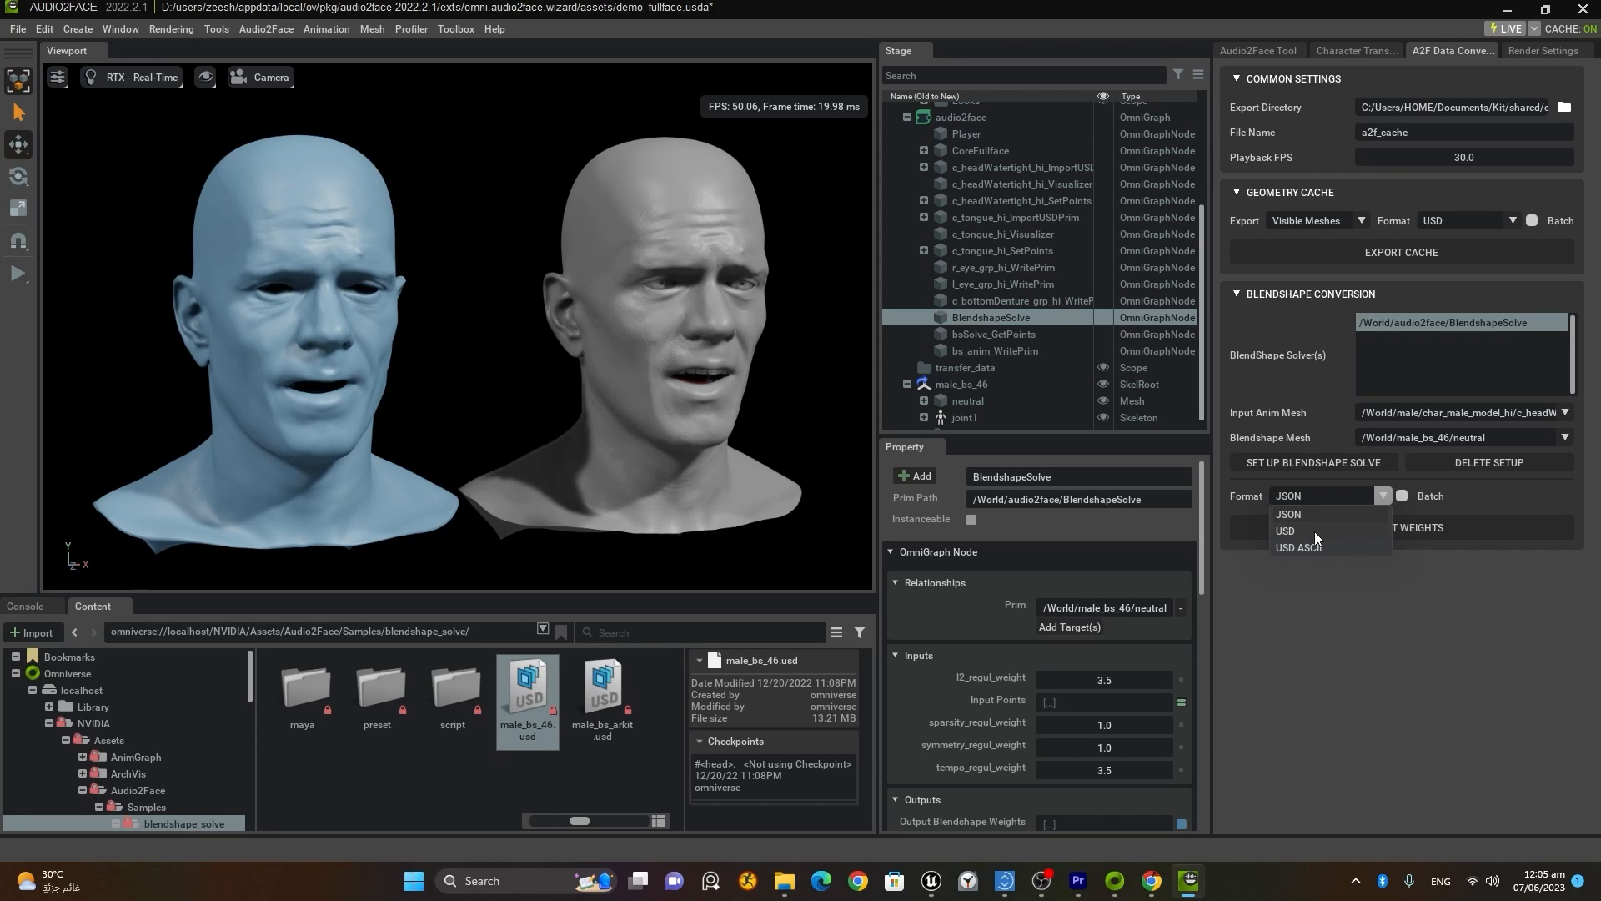
{"action": "left_click", "coordinate": [1314, 532]}
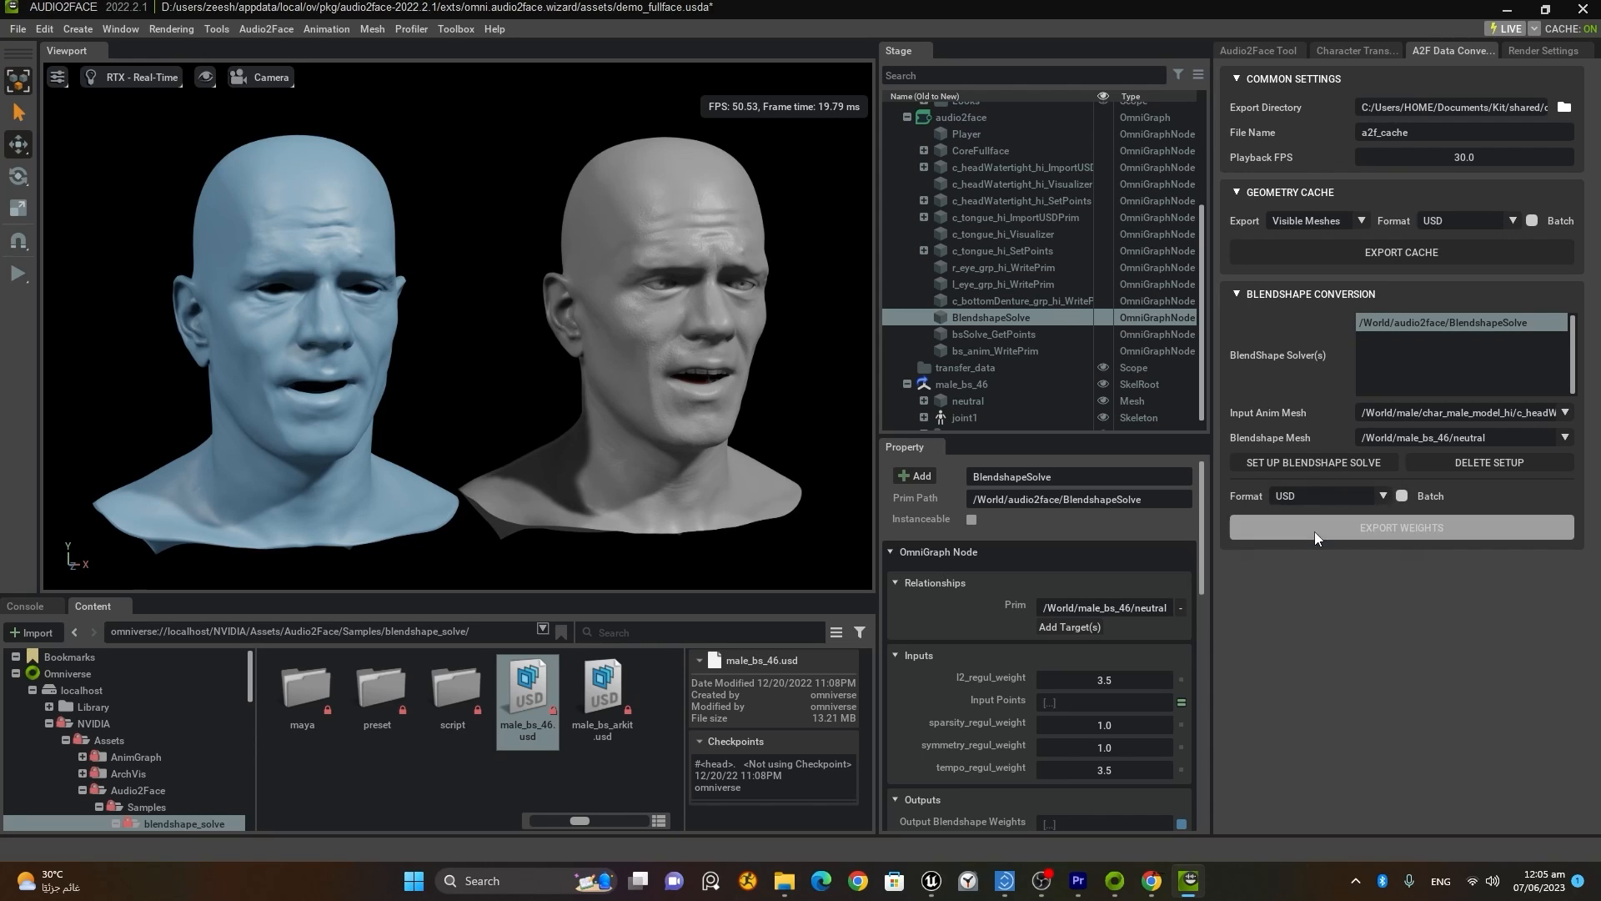
{"action": "left_click", "coordinate": [1416, 529]}
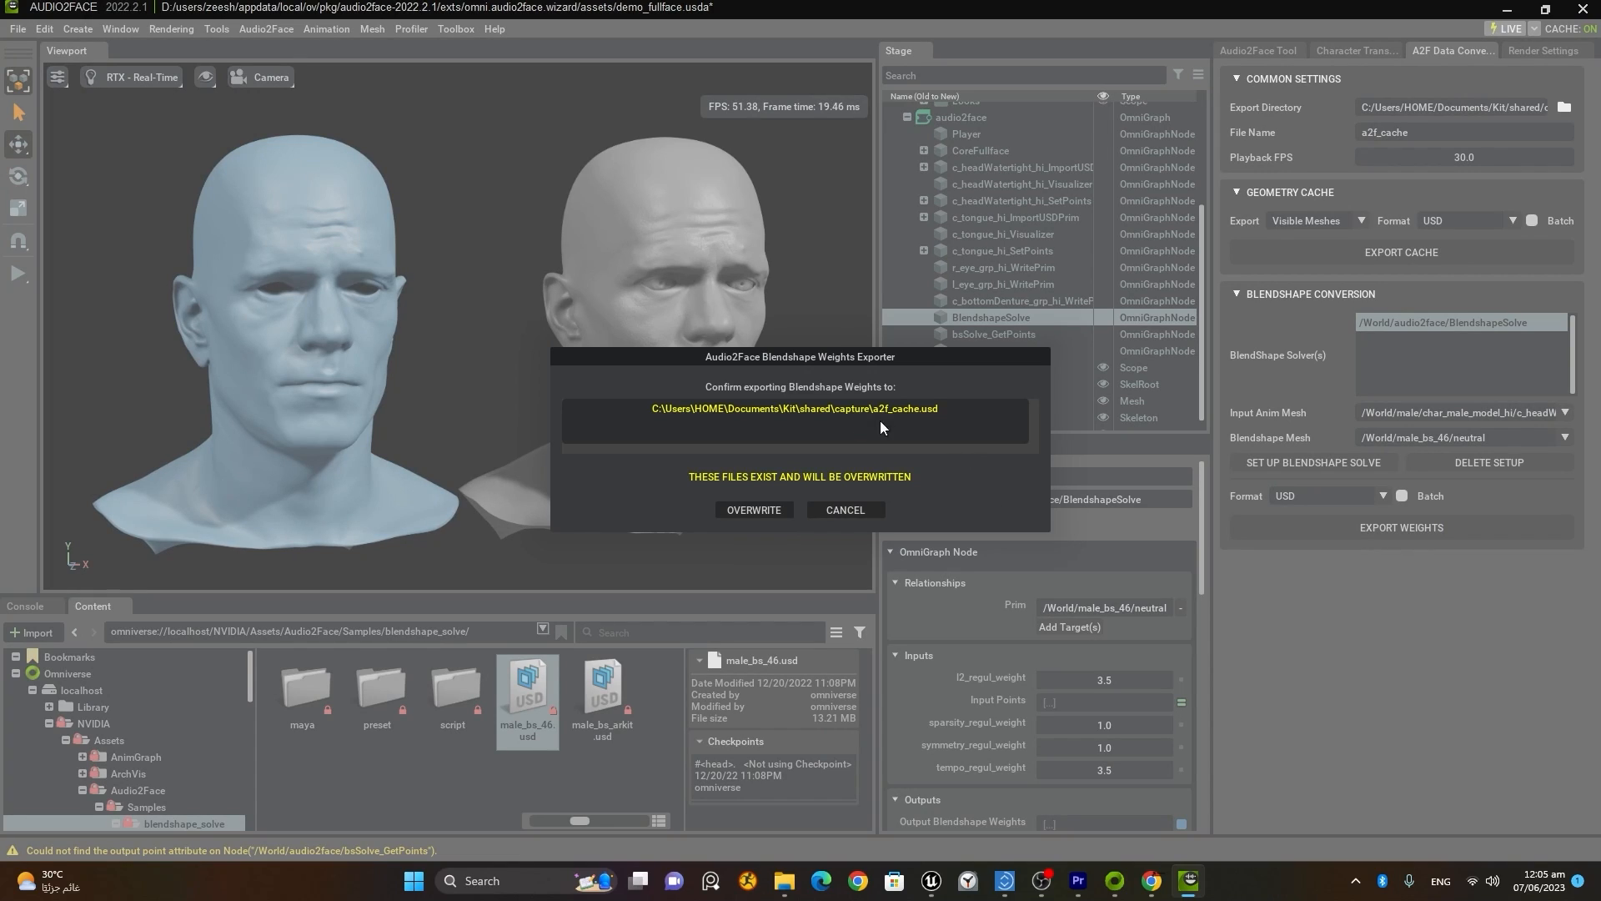
{"action": "left_click", "coordinate": [859, 511]}
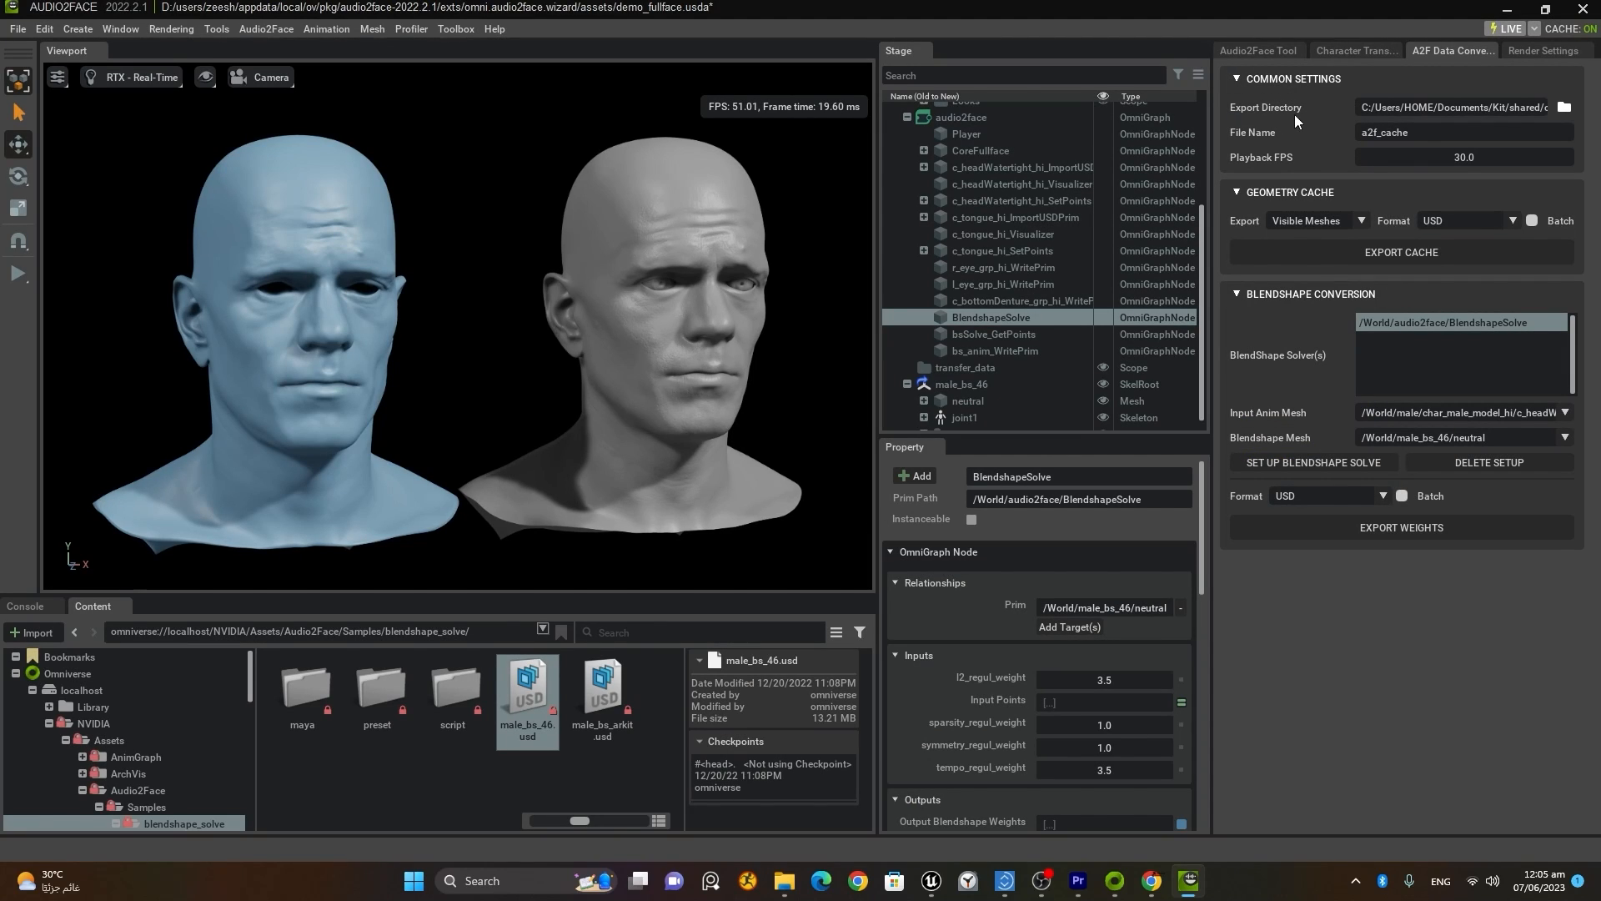
Step: Set the export directory to the Chapter 7 - Metahumans folder and the export file name to sparta_line
{"action": "left_click", "coordinate": [1565, 108]}
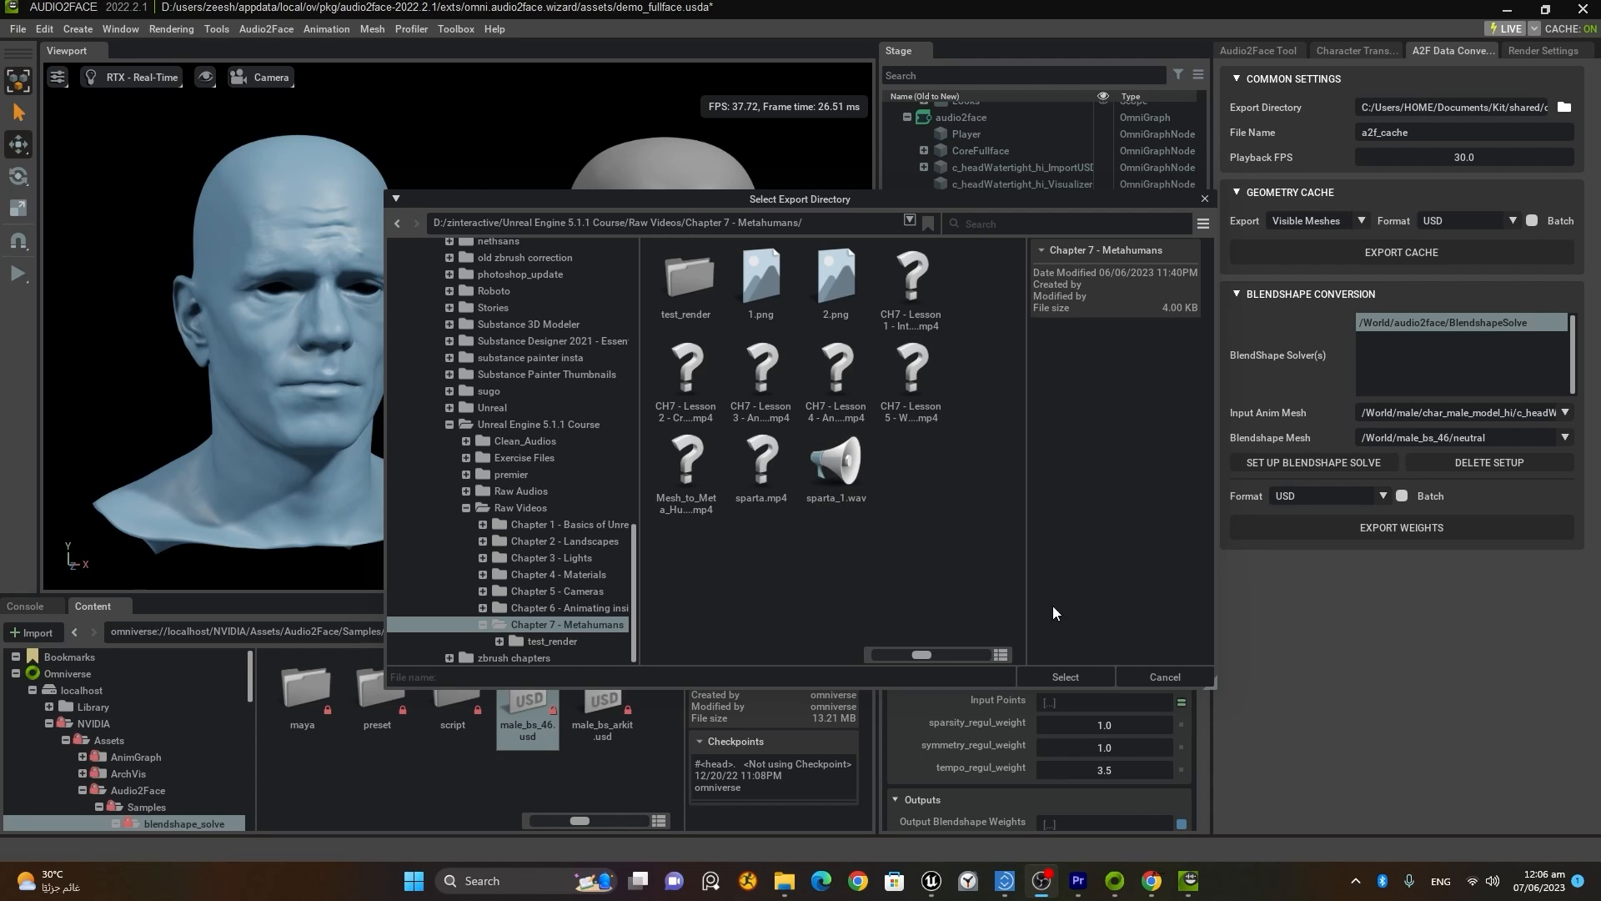
{"action": "left_click", "coordinate": [1069, 677]}
{"action": "left_click", "coordinate": [1368, 135]}
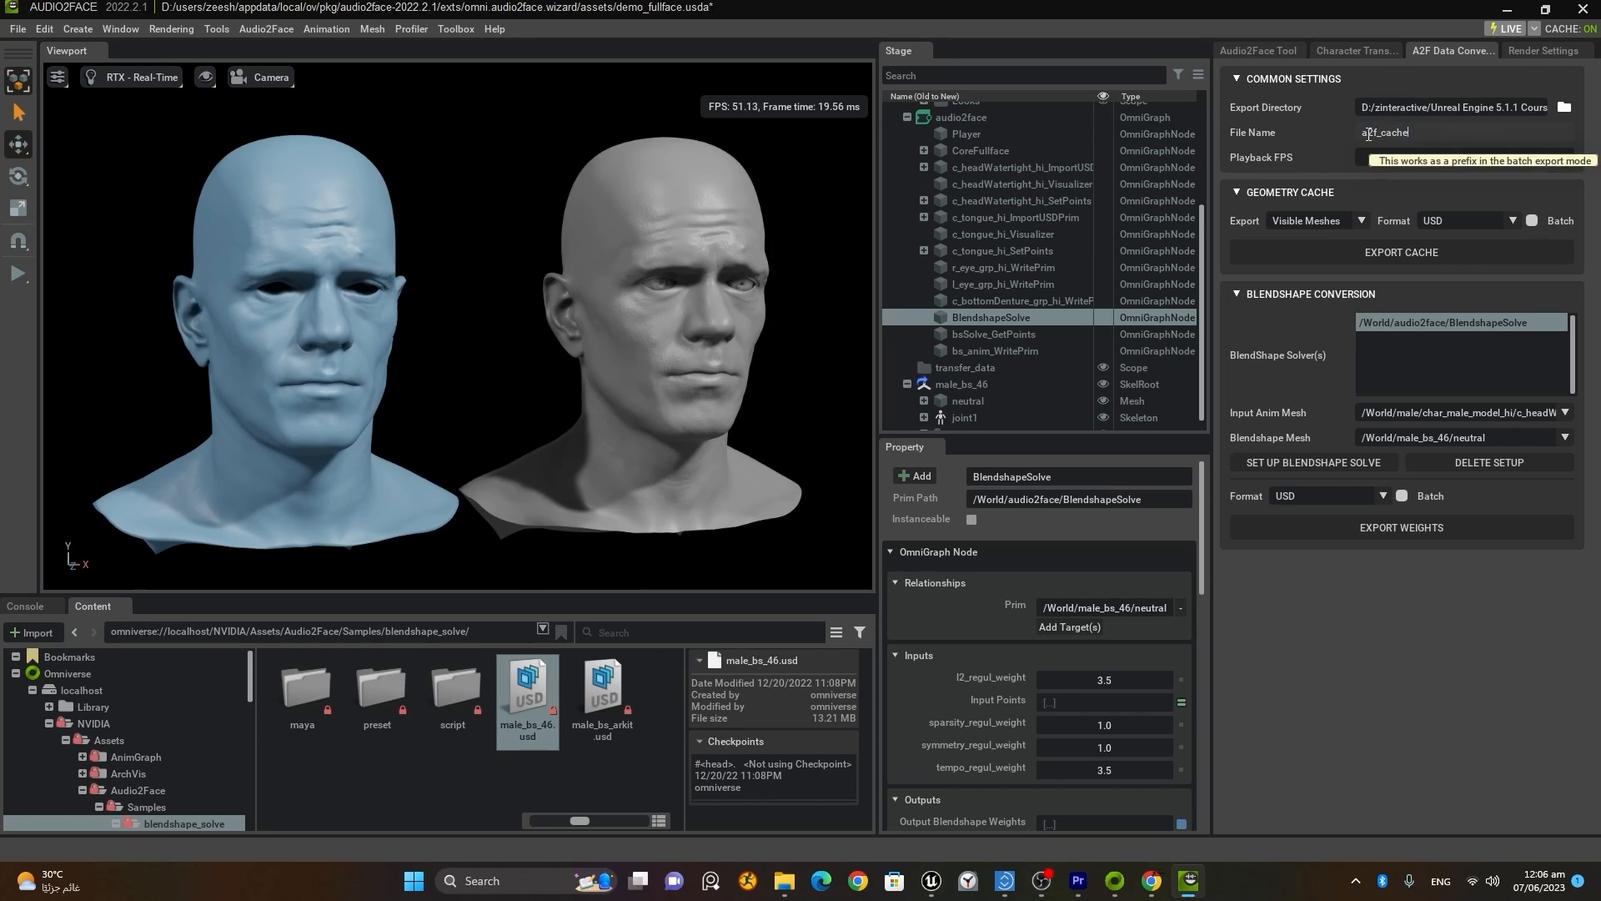
{"action": "left_click_drag", "start_coordinate": [1369, 134], "coordinate": [1328, 144]}
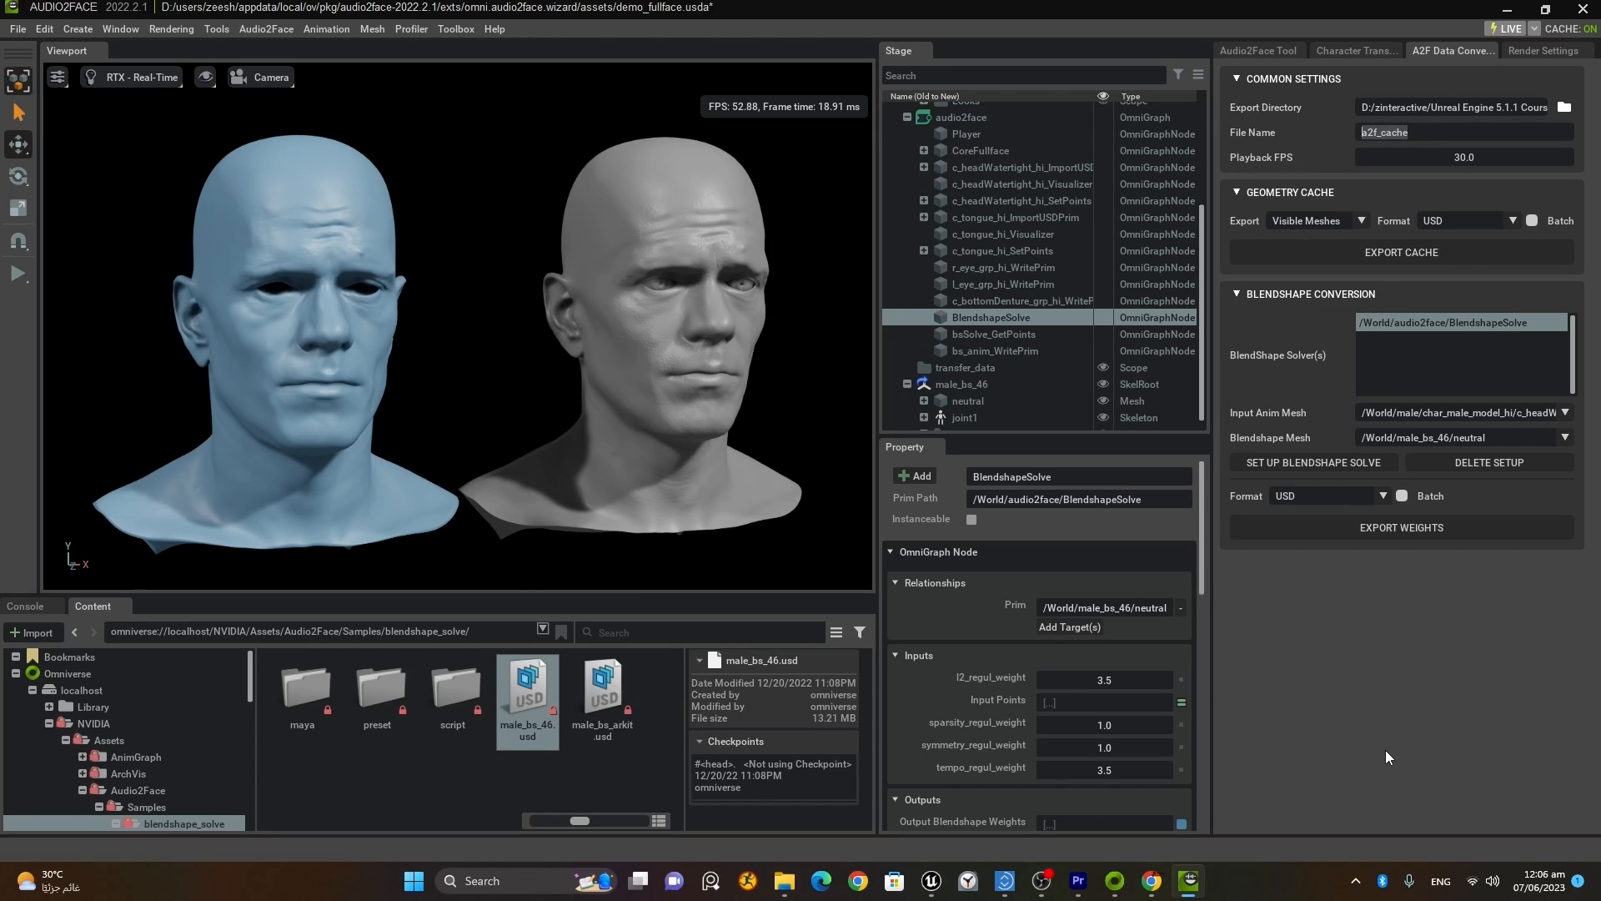
{"action": "type", "text": "sparta_line"}
Step: Export the blendshape weights to sparta_line.usd
{"action": "left_click", "coordinate": [1404, 529]}
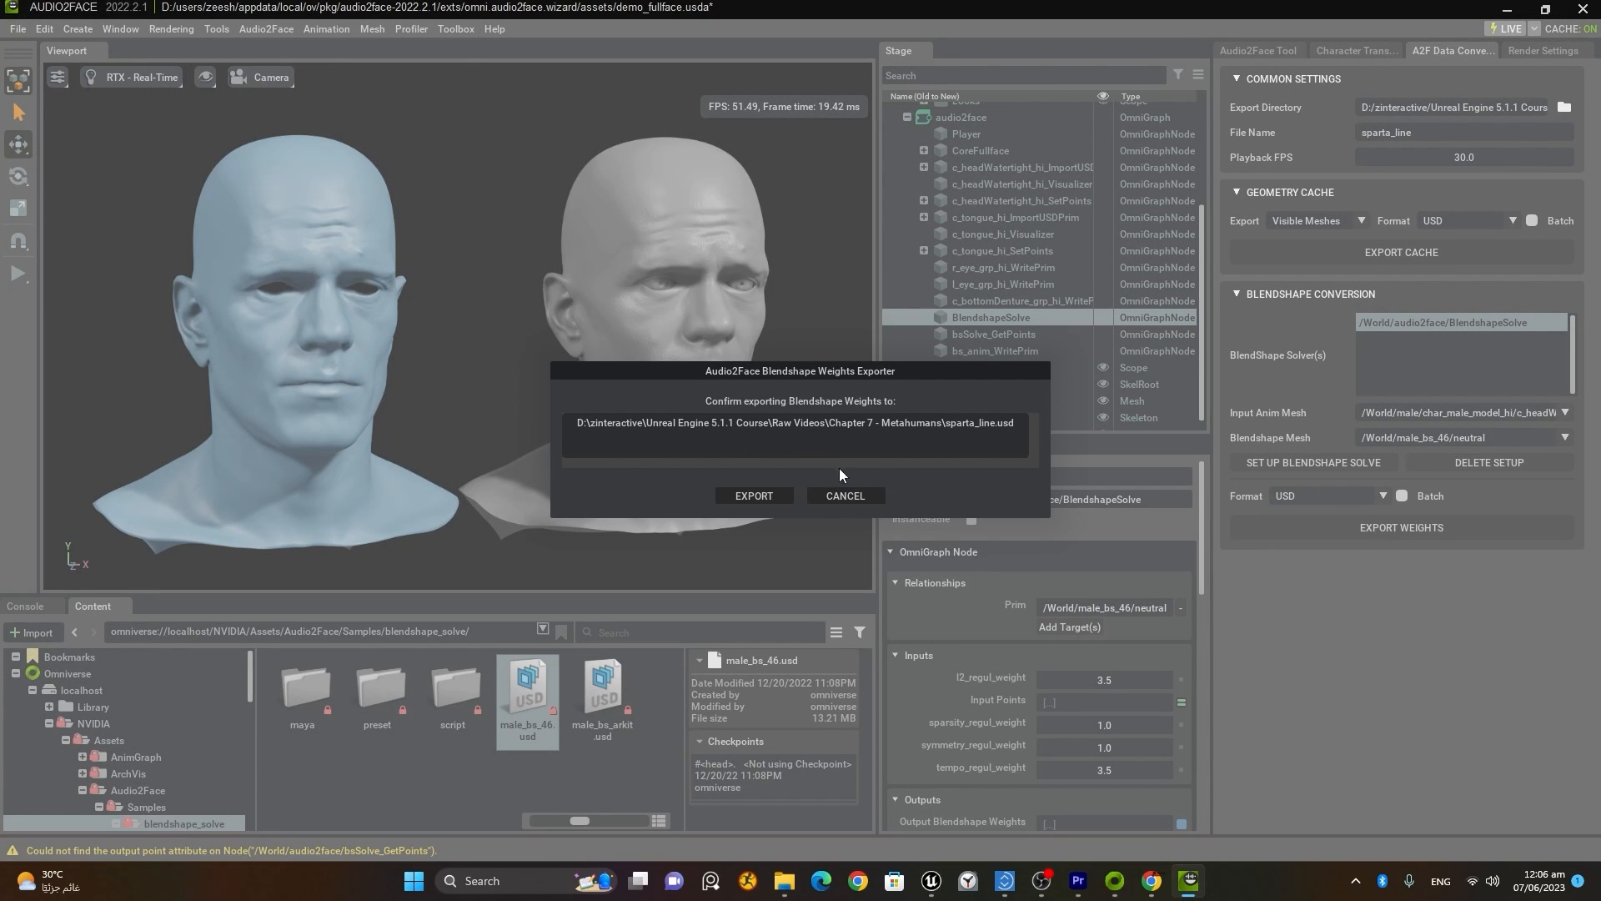
{"action": "left_click", "coordinate": [759, 496]}
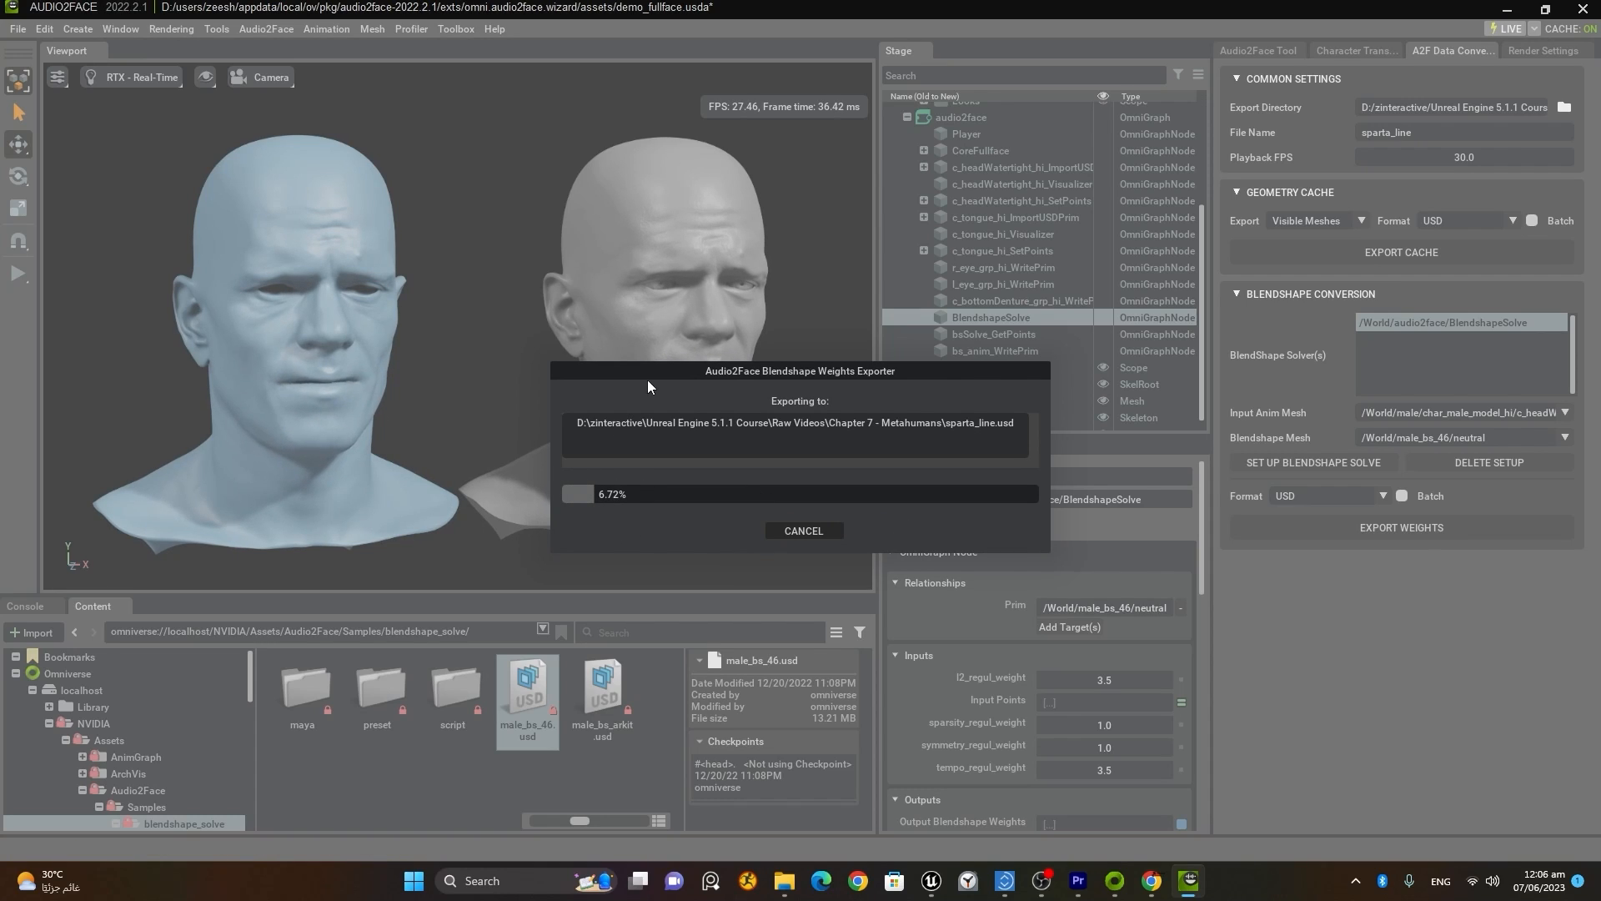
{"action": "left_click_drag", "start_coordinate": [648, 375], "coordinate": [366, 519]}
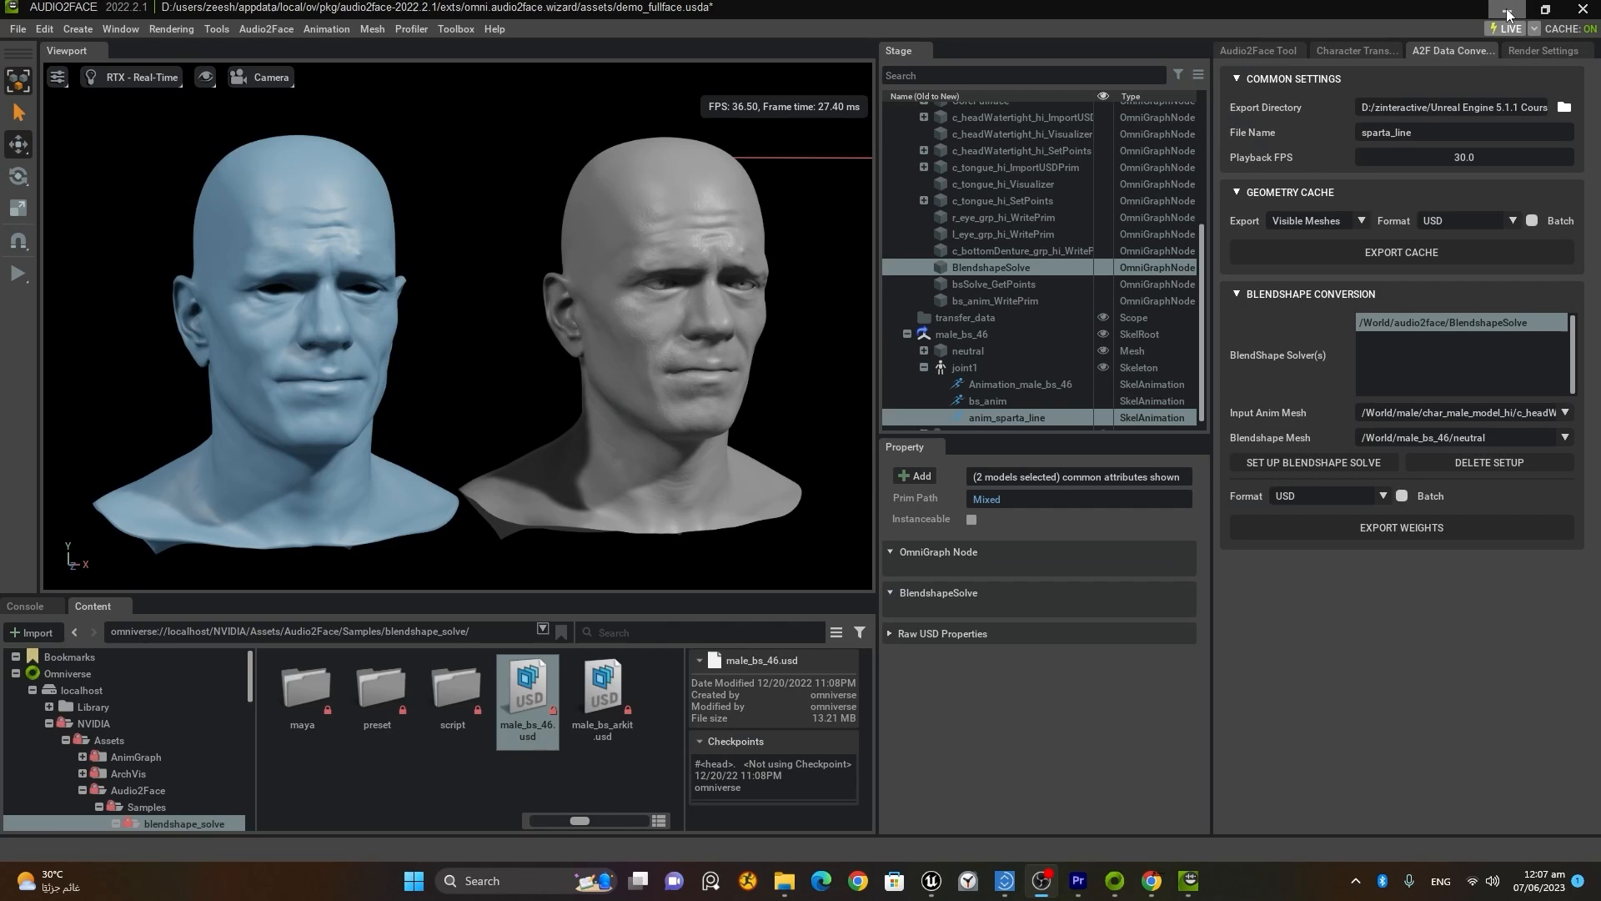
Step: Switch to the Meta_Human_Test project in Unreal Engine, close the Omniverse launcher, and open the Animations/Facial_Animation content folder
{"action": "left_click", "coordinate": [1508, 10]}
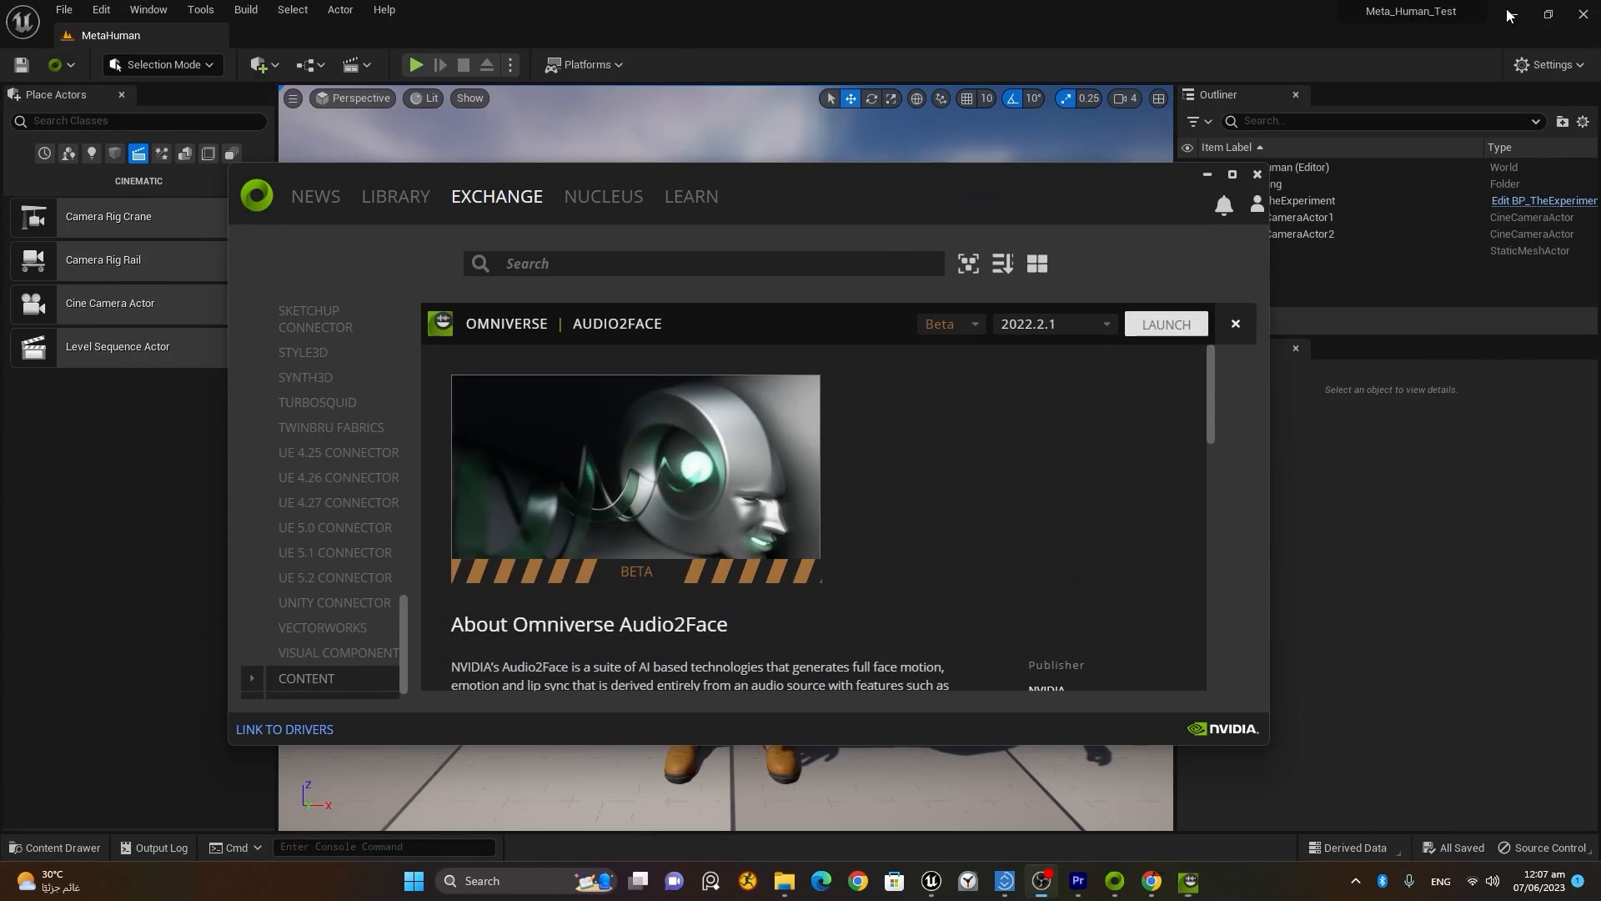
{"action": "left_click", "coordinate": [1258, 173]}
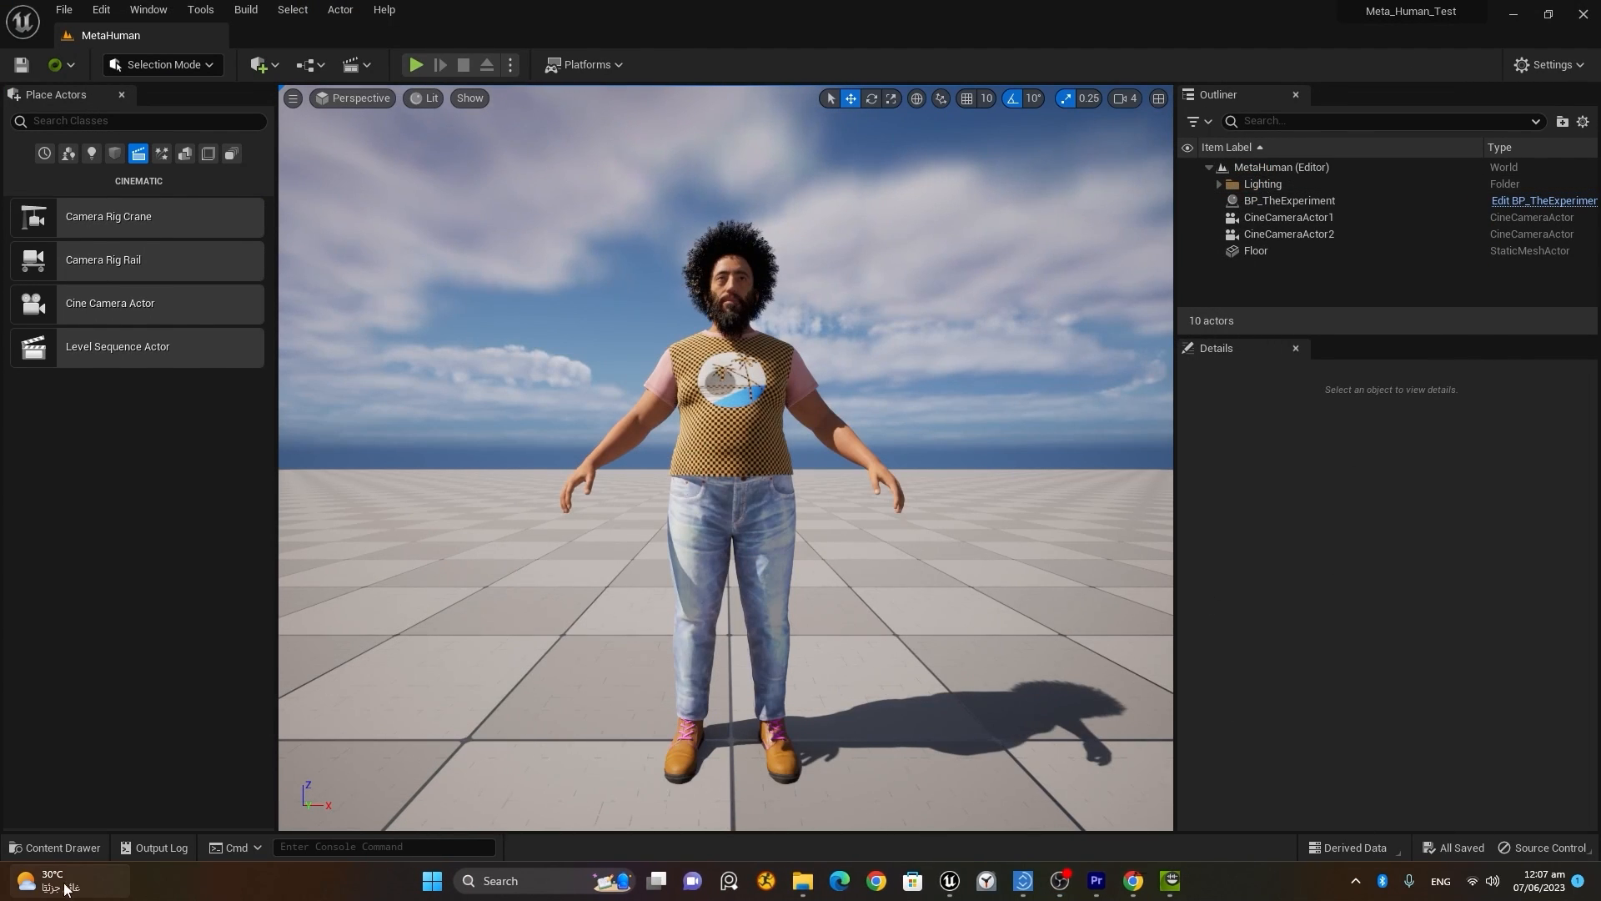
{"action": "left_click", "coordinate": [66, 848]}
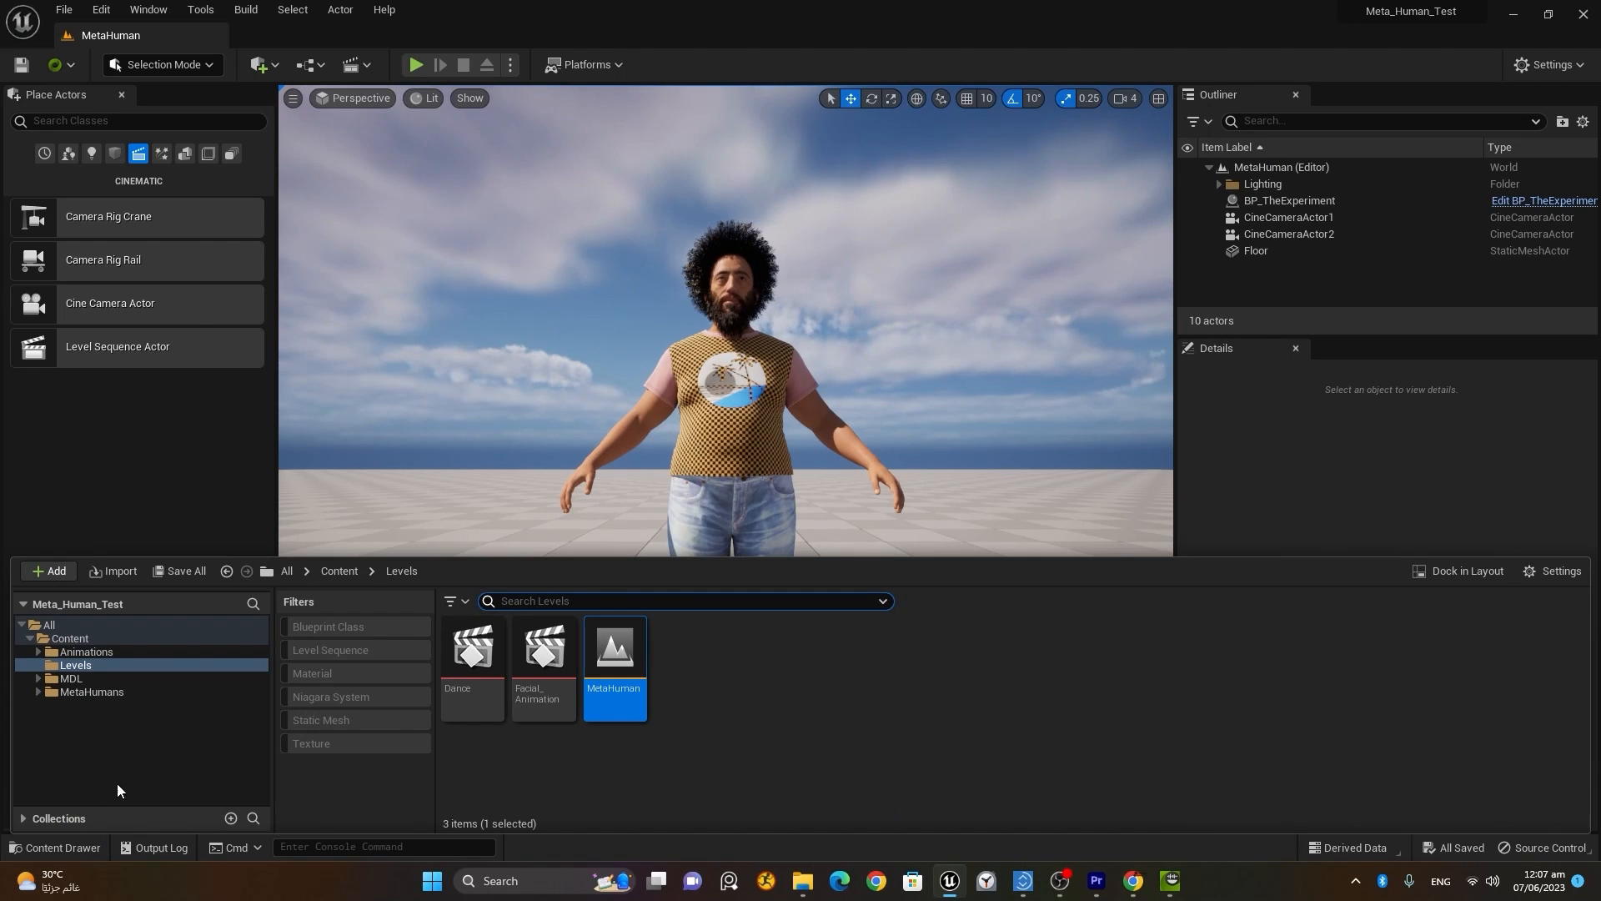
{"action": "left_click", "coordinate": [100, 651]}
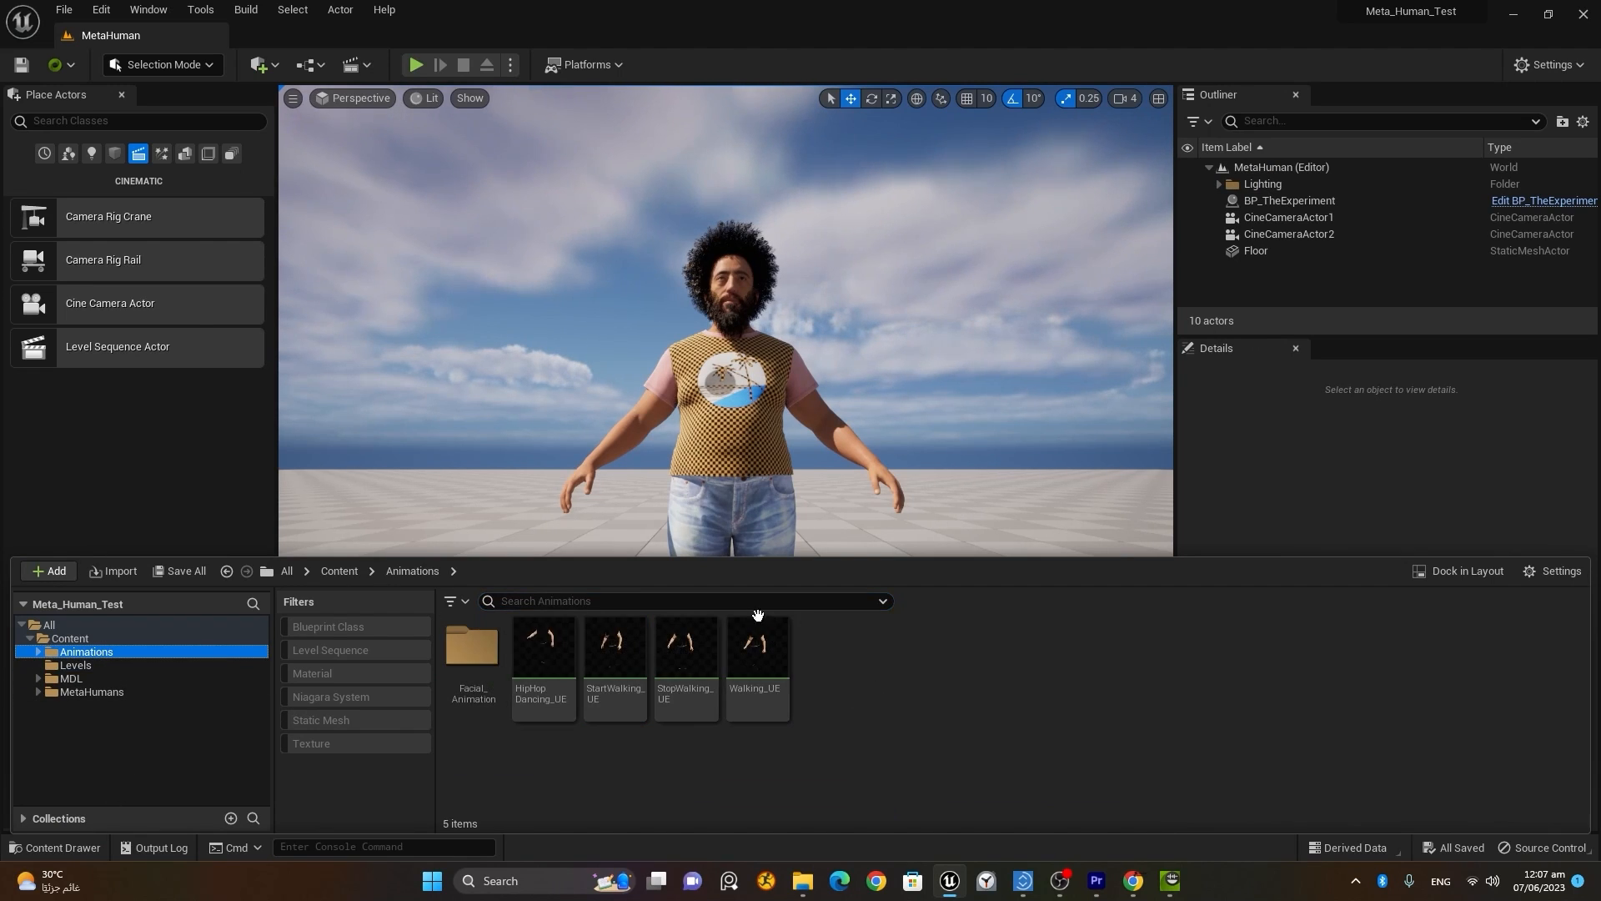
{"action": "double_click", "coordinate": [482, 649]}
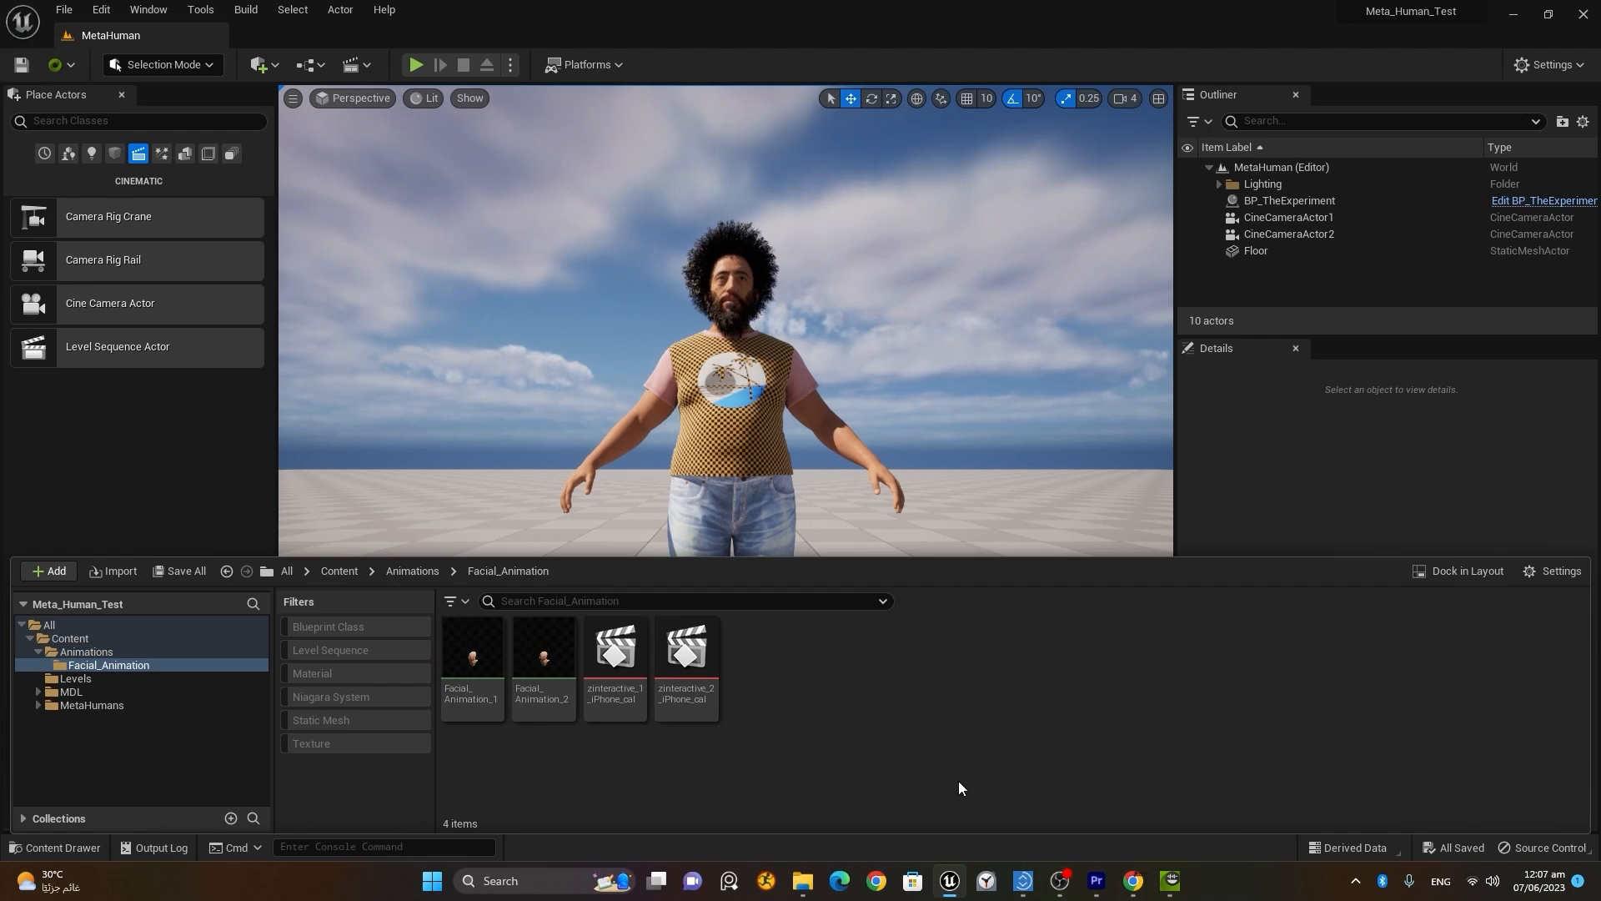
Step: Start an Omniverse facial animation import into Facial_Animation with sparta_line.usd from Chapter 7 - Metahumans as the input file
{"action": "right_click", "coordinate": [762, 659]}
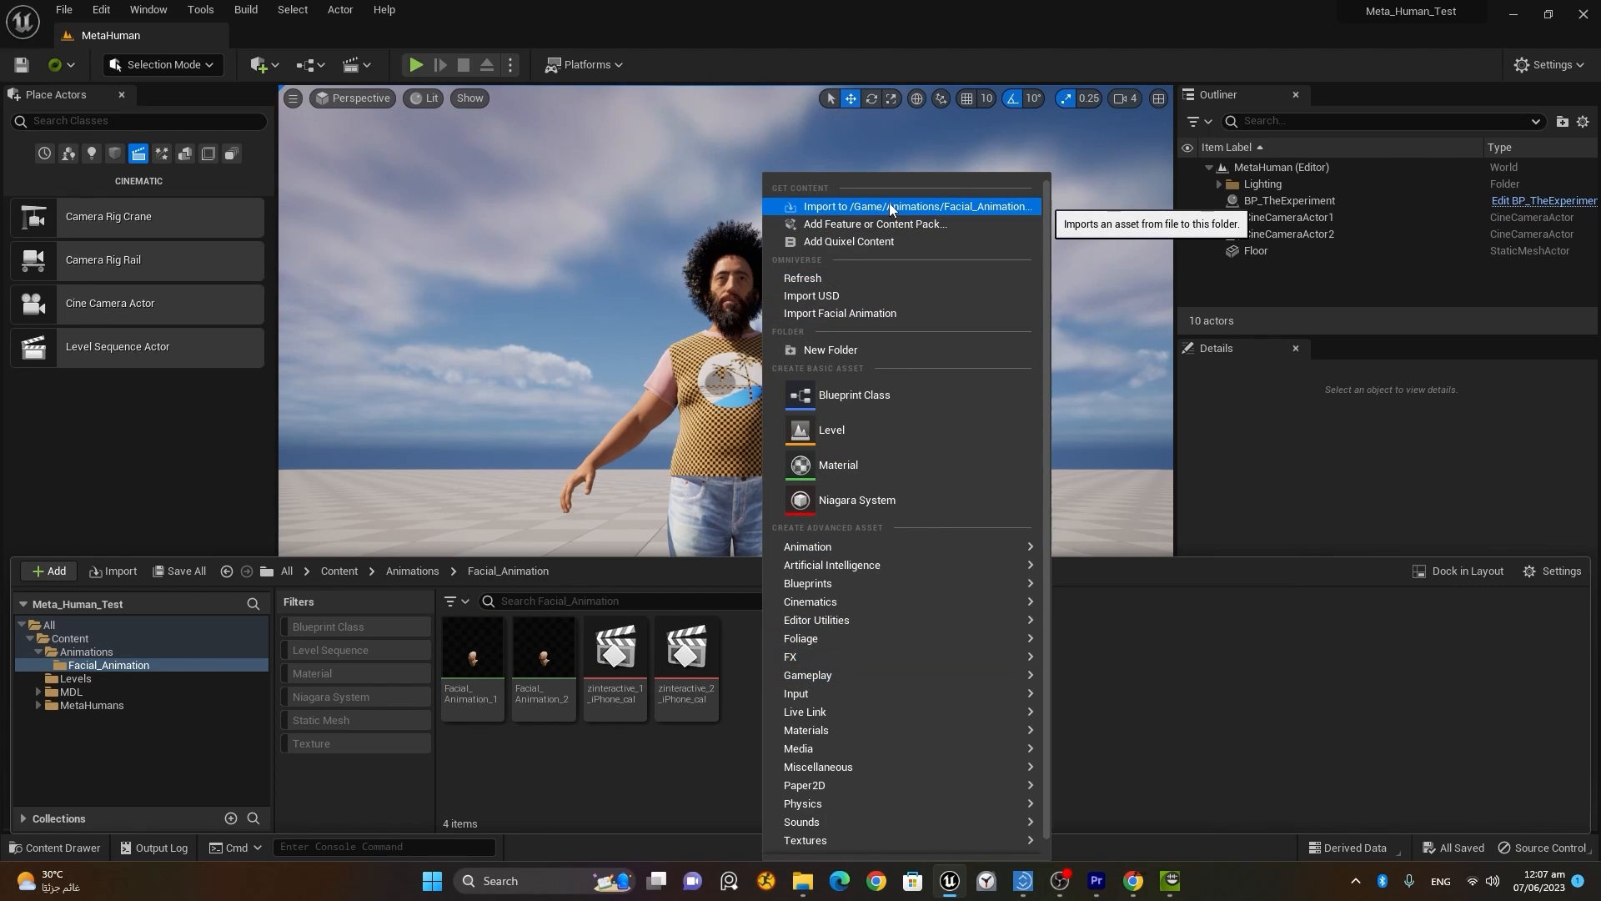
{"action": "left_click", "coordinate": [839, 316]}
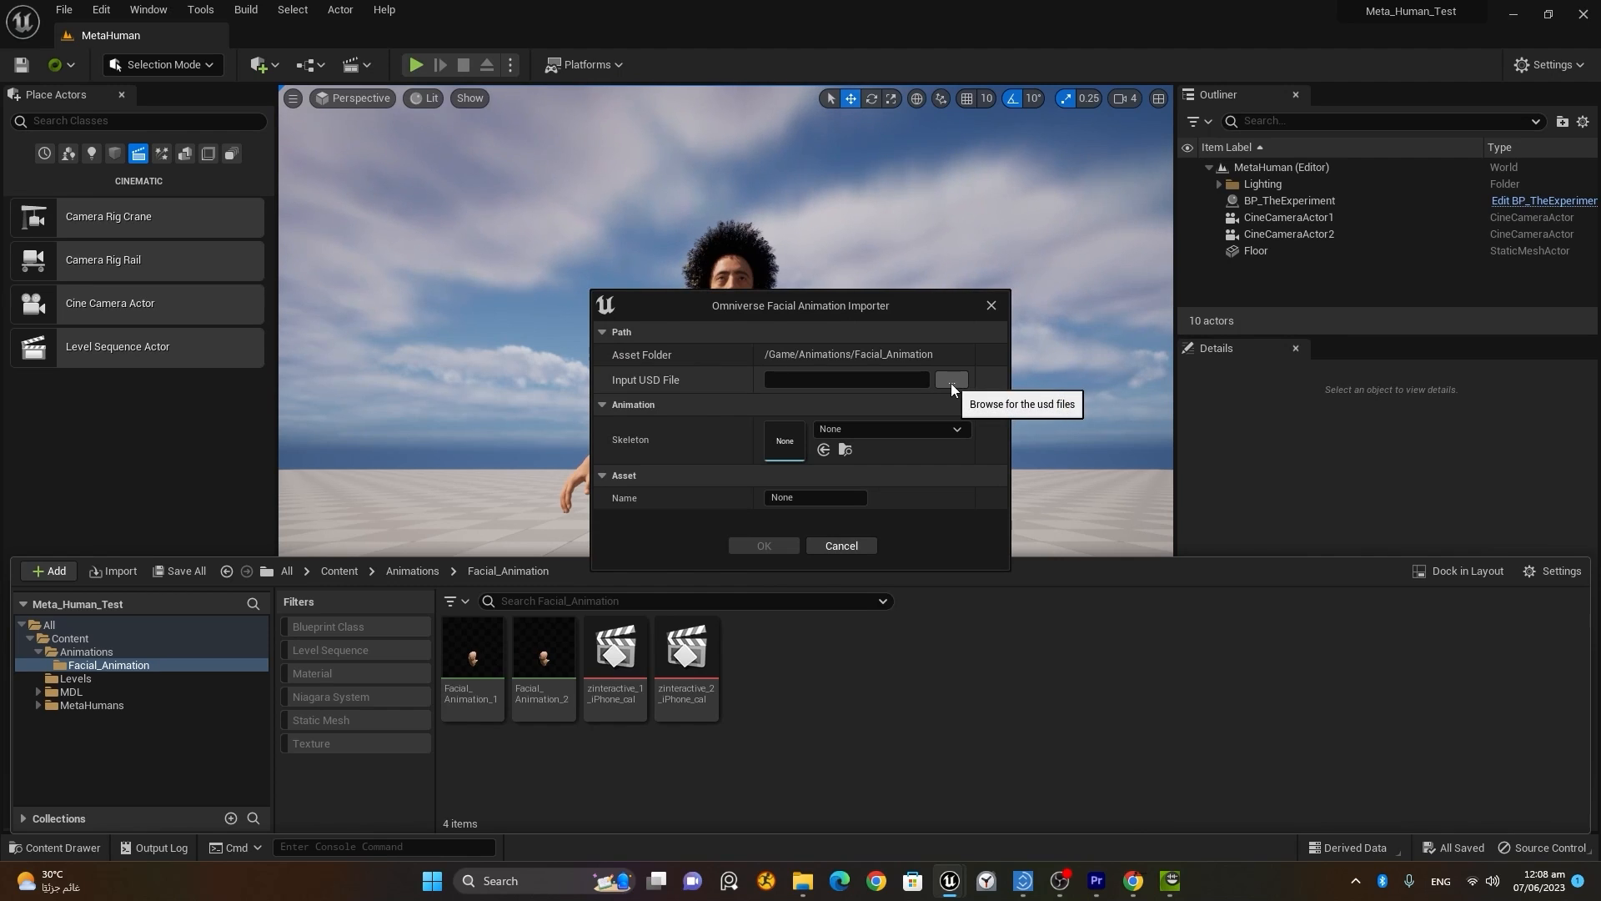
{"action": "left_click", "coordinate": [952, 380]}
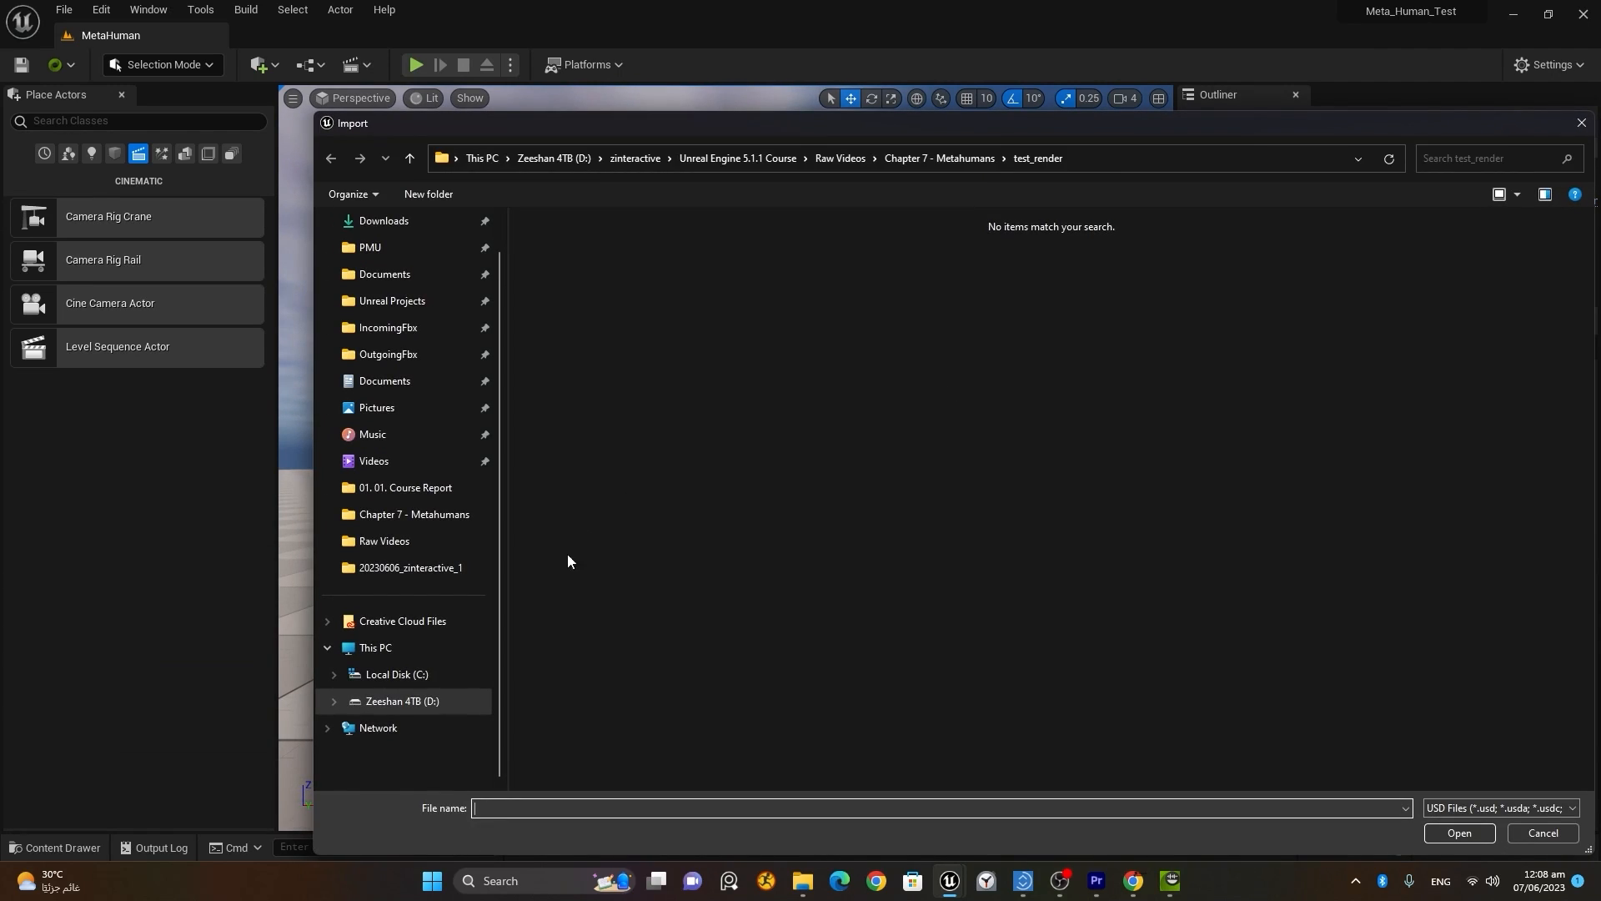
{"action": "left_click", "coordinate": [411, 549]}
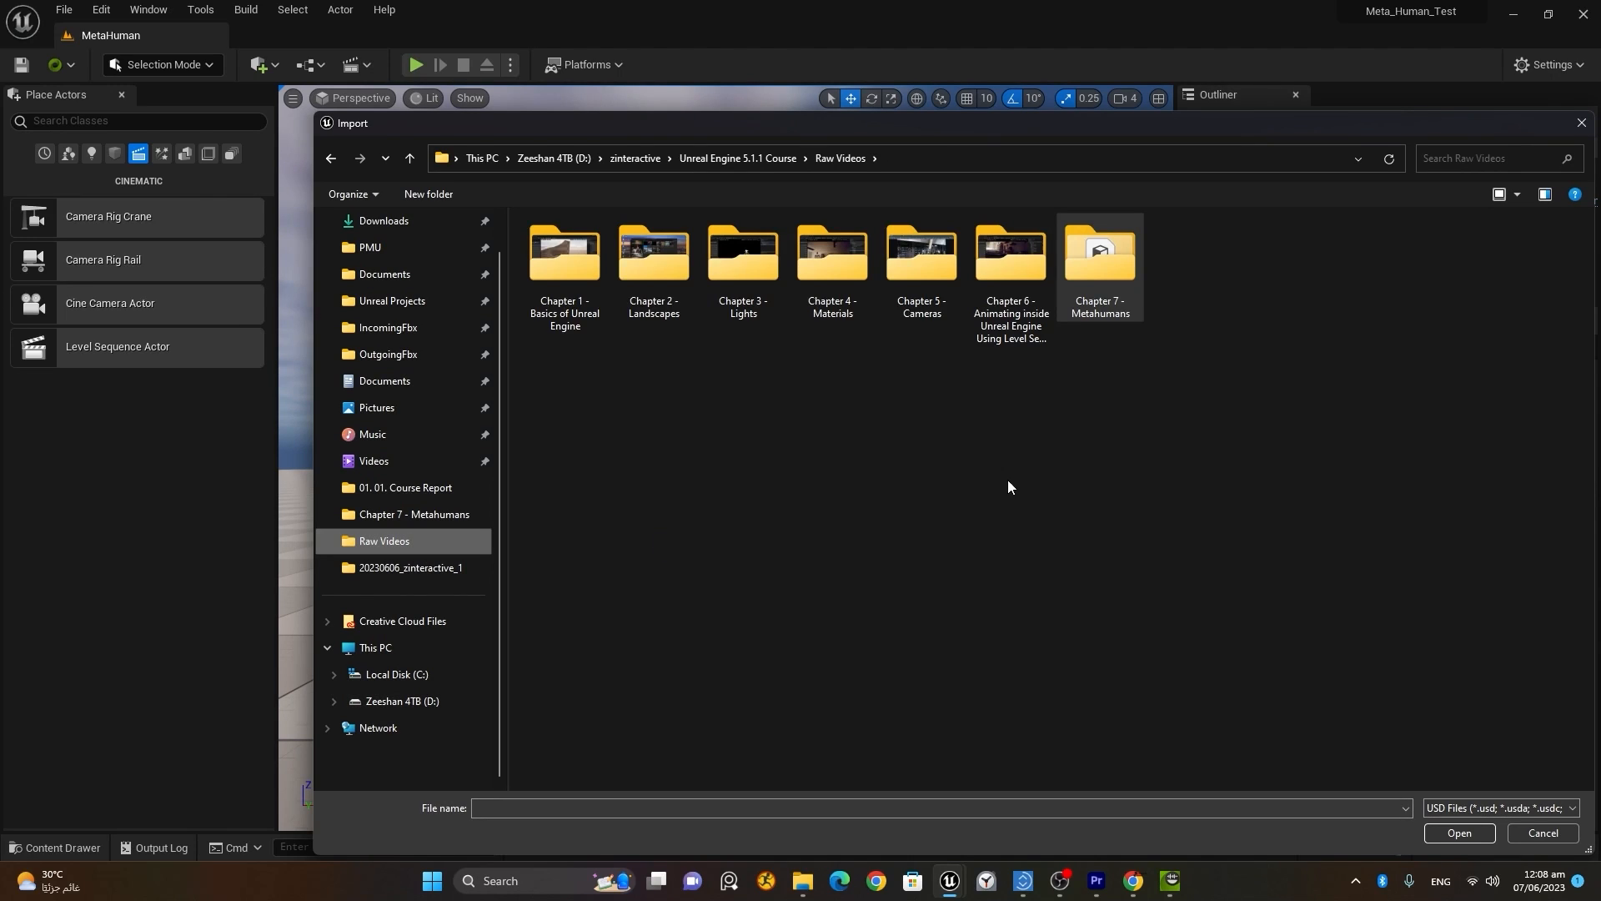
{"action": "double_click", "coordinate": [1089, 269]}
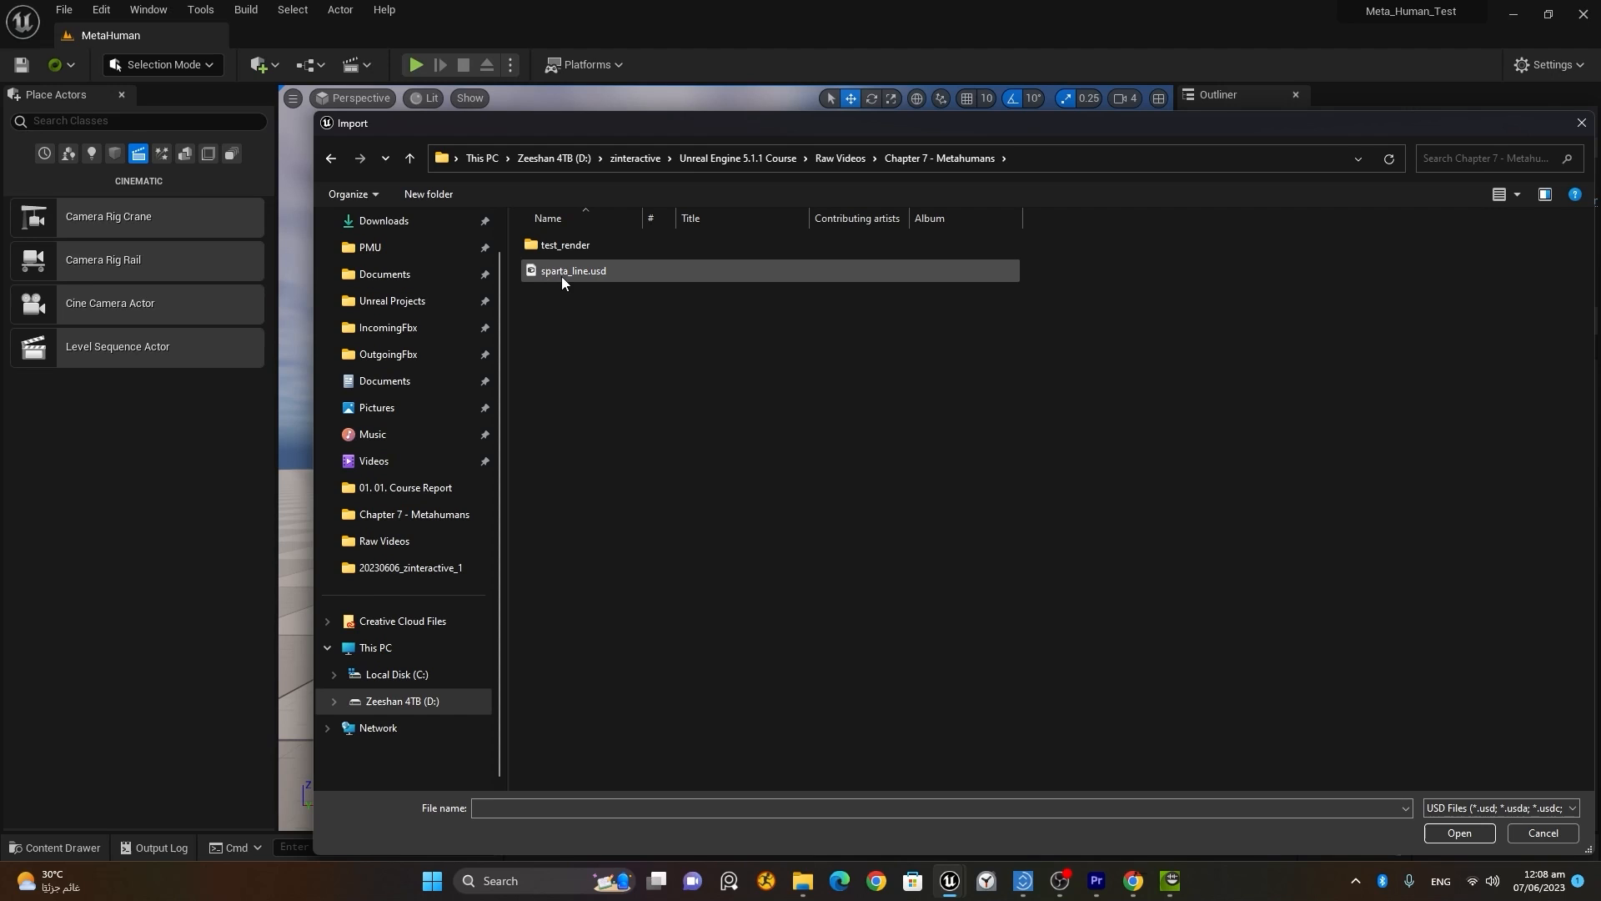
{"action": "left_click", "coordinate": [594, 279]}
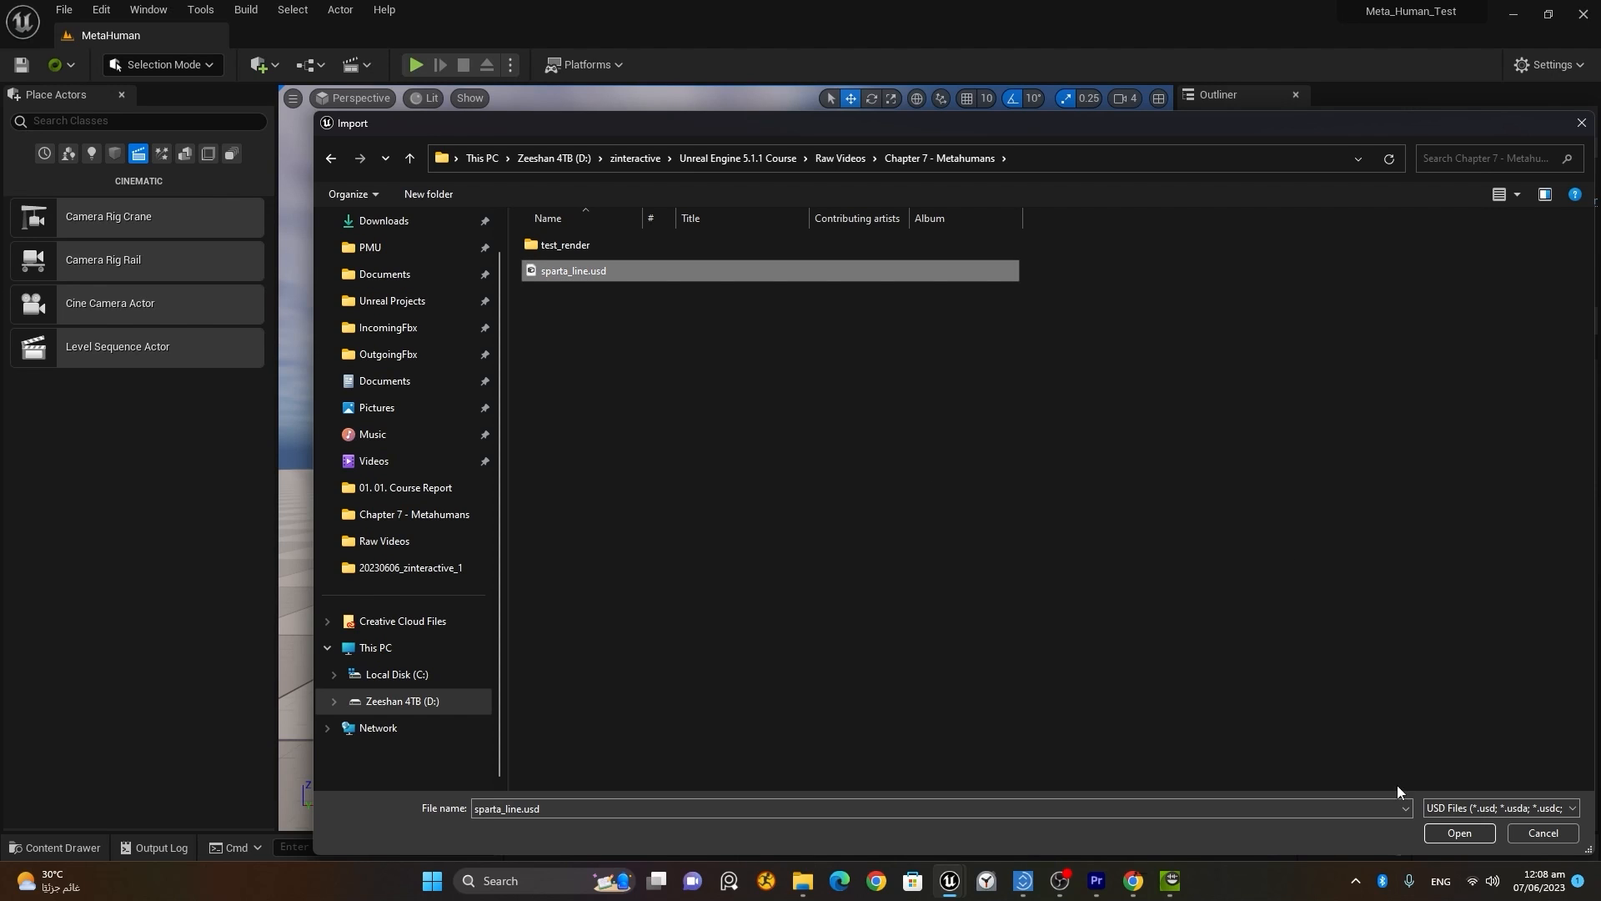
{"action": "left_click", "coordinate": [1434, 833]}
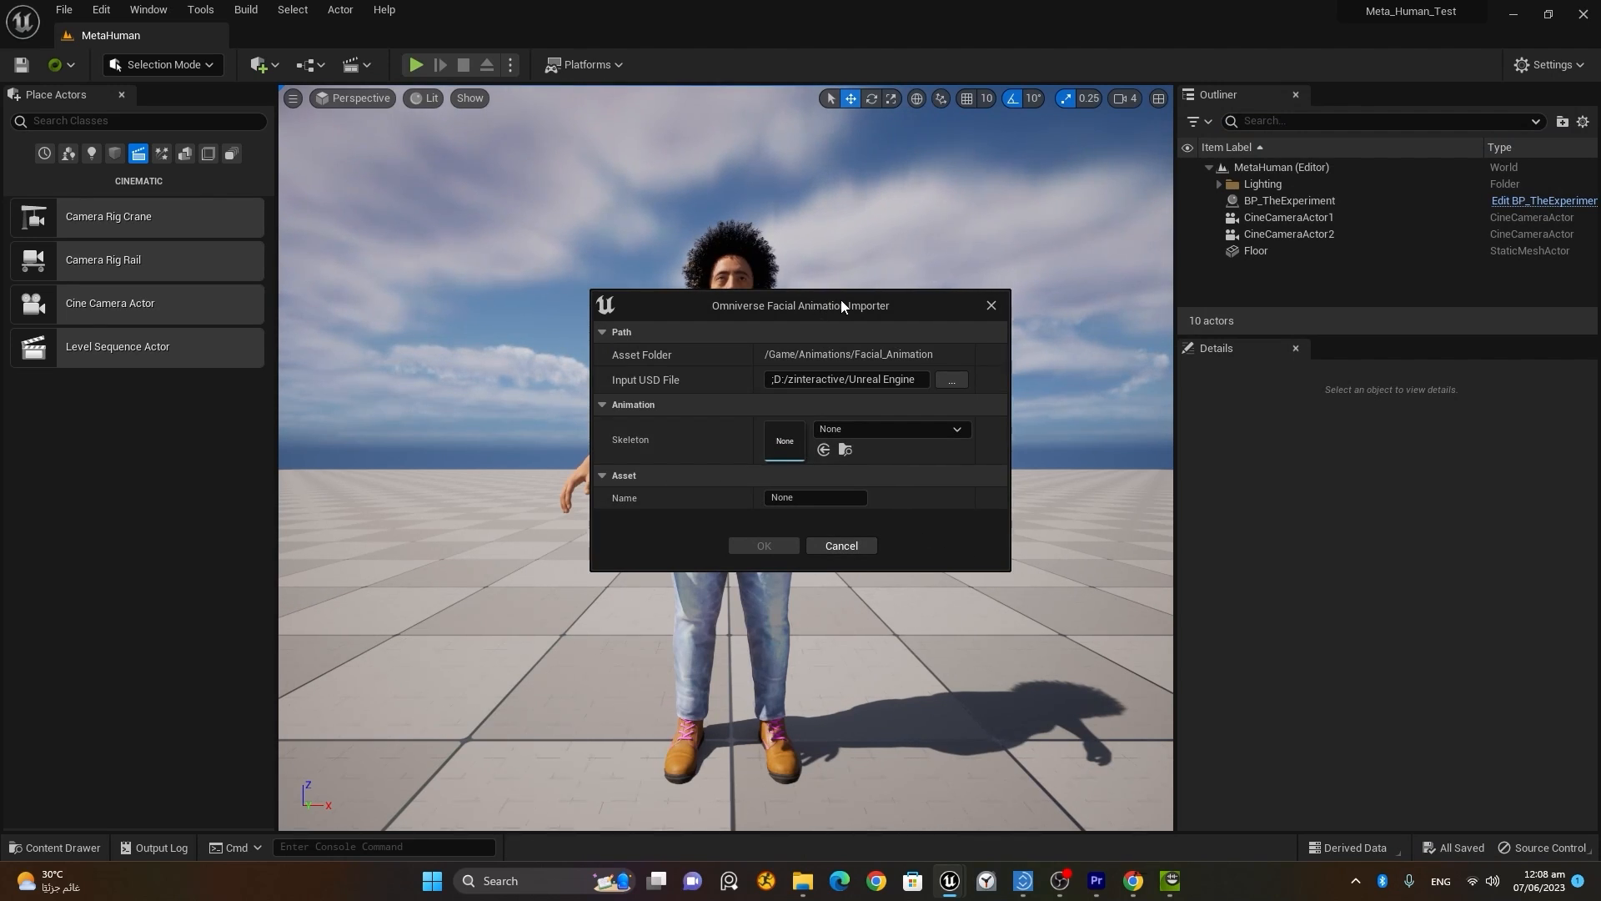
Step: Assign Face_Archetype_Skeleton as the skeleton and import the facial animation
{"action": "left_click_drag", "start_coordinate": [841, 305], "coordinate": [1137, 332]}
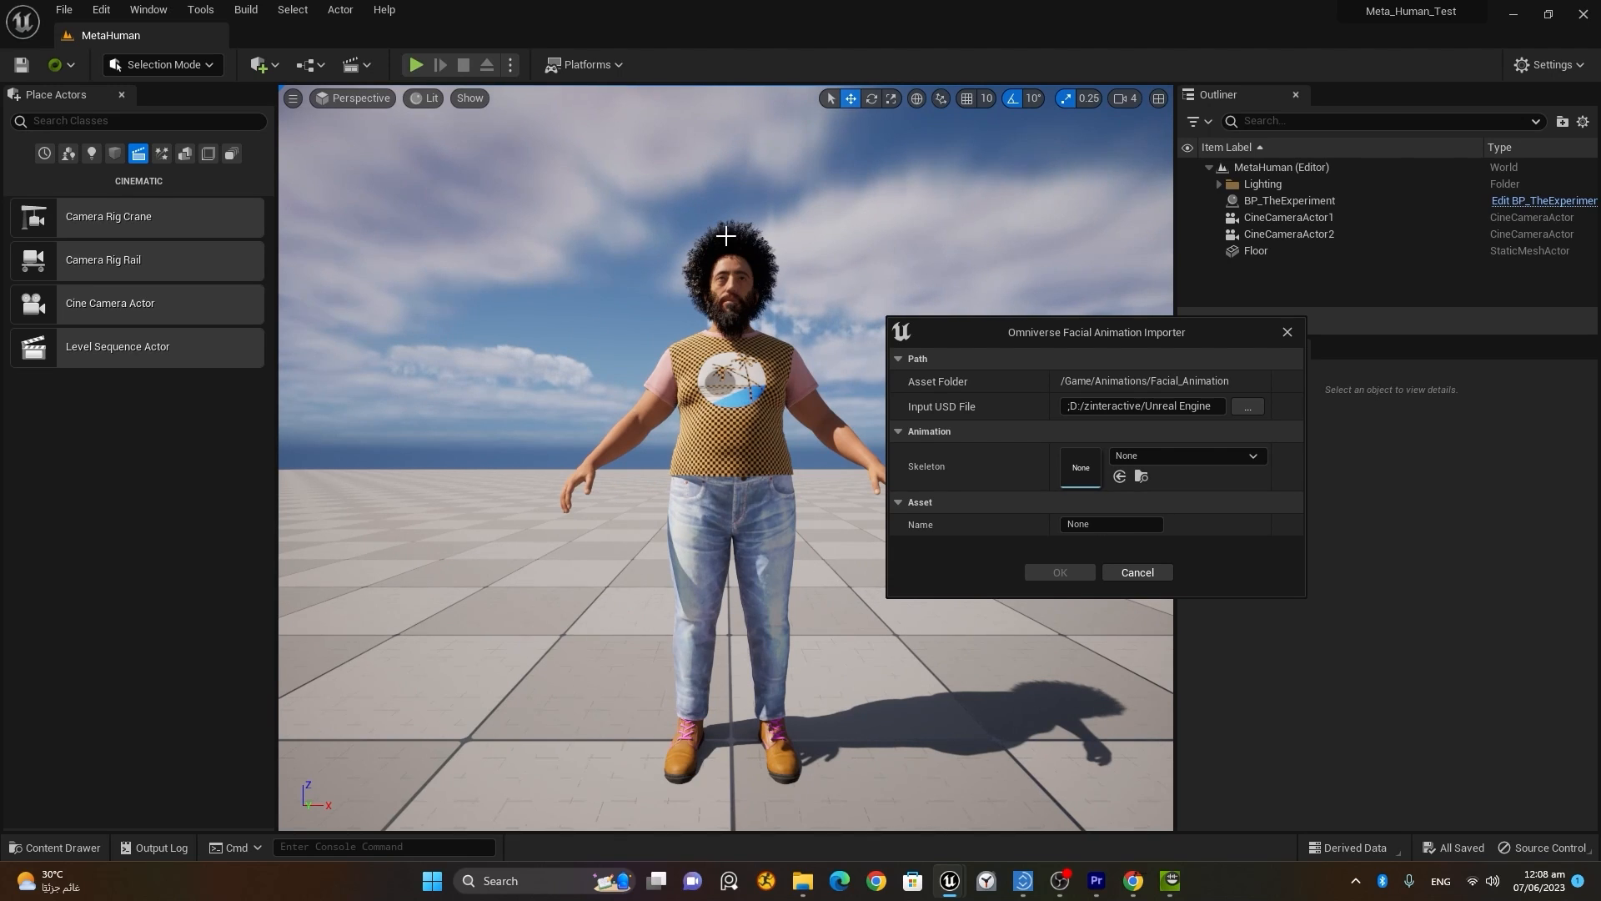
{"action": "left_click", "coordinate": [1163, 457]}
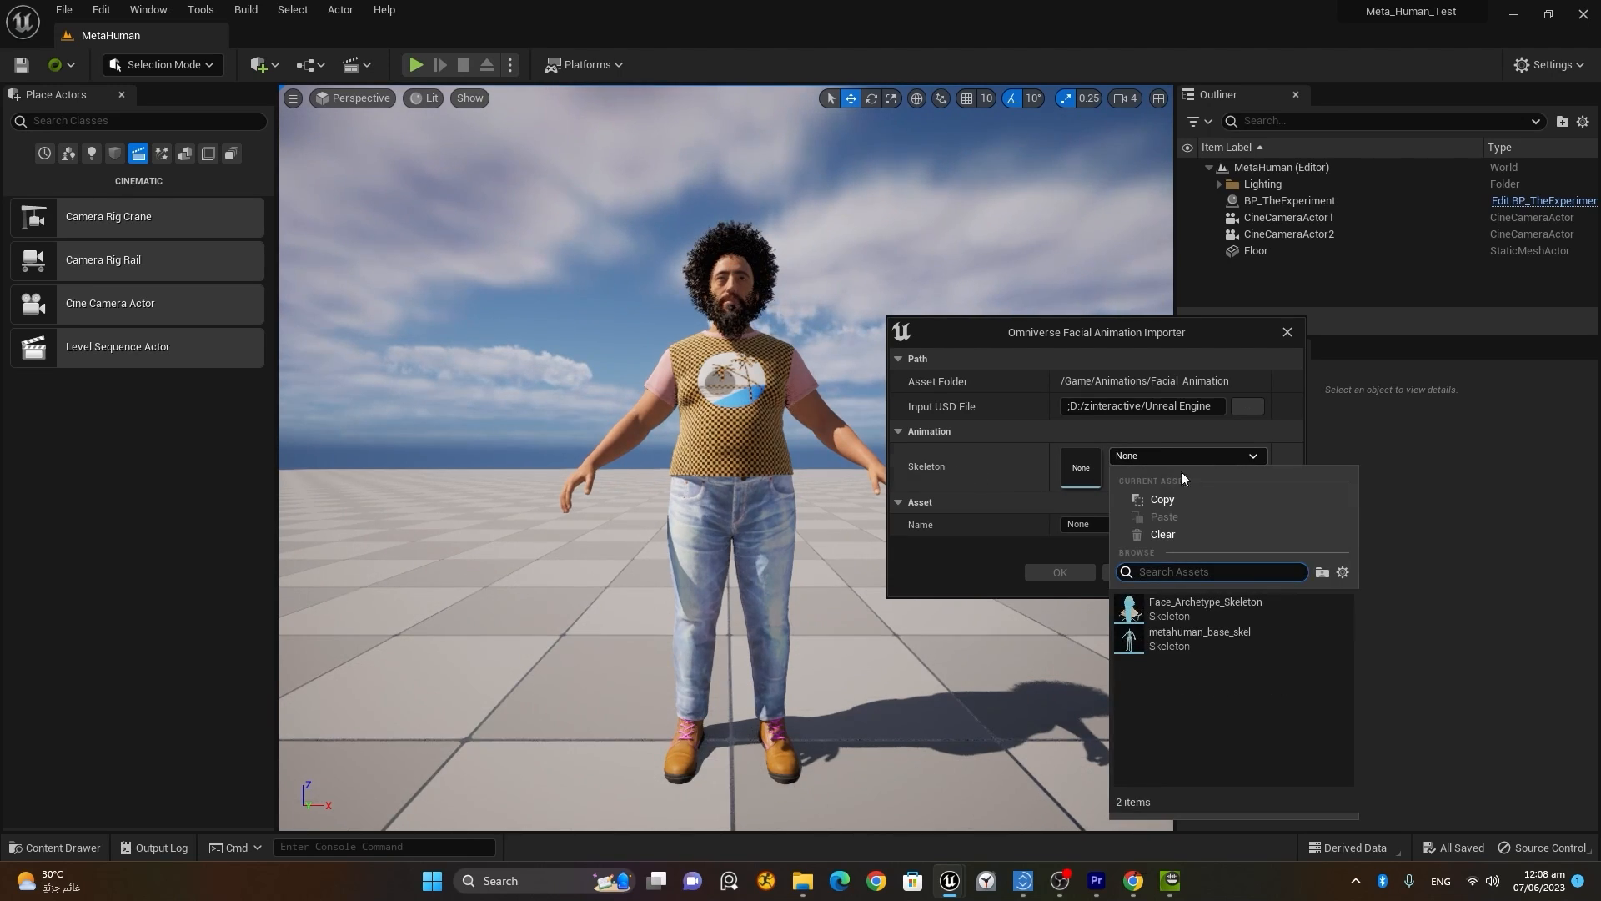
{"action": "left_click", "coordinate": [1271, 617]}
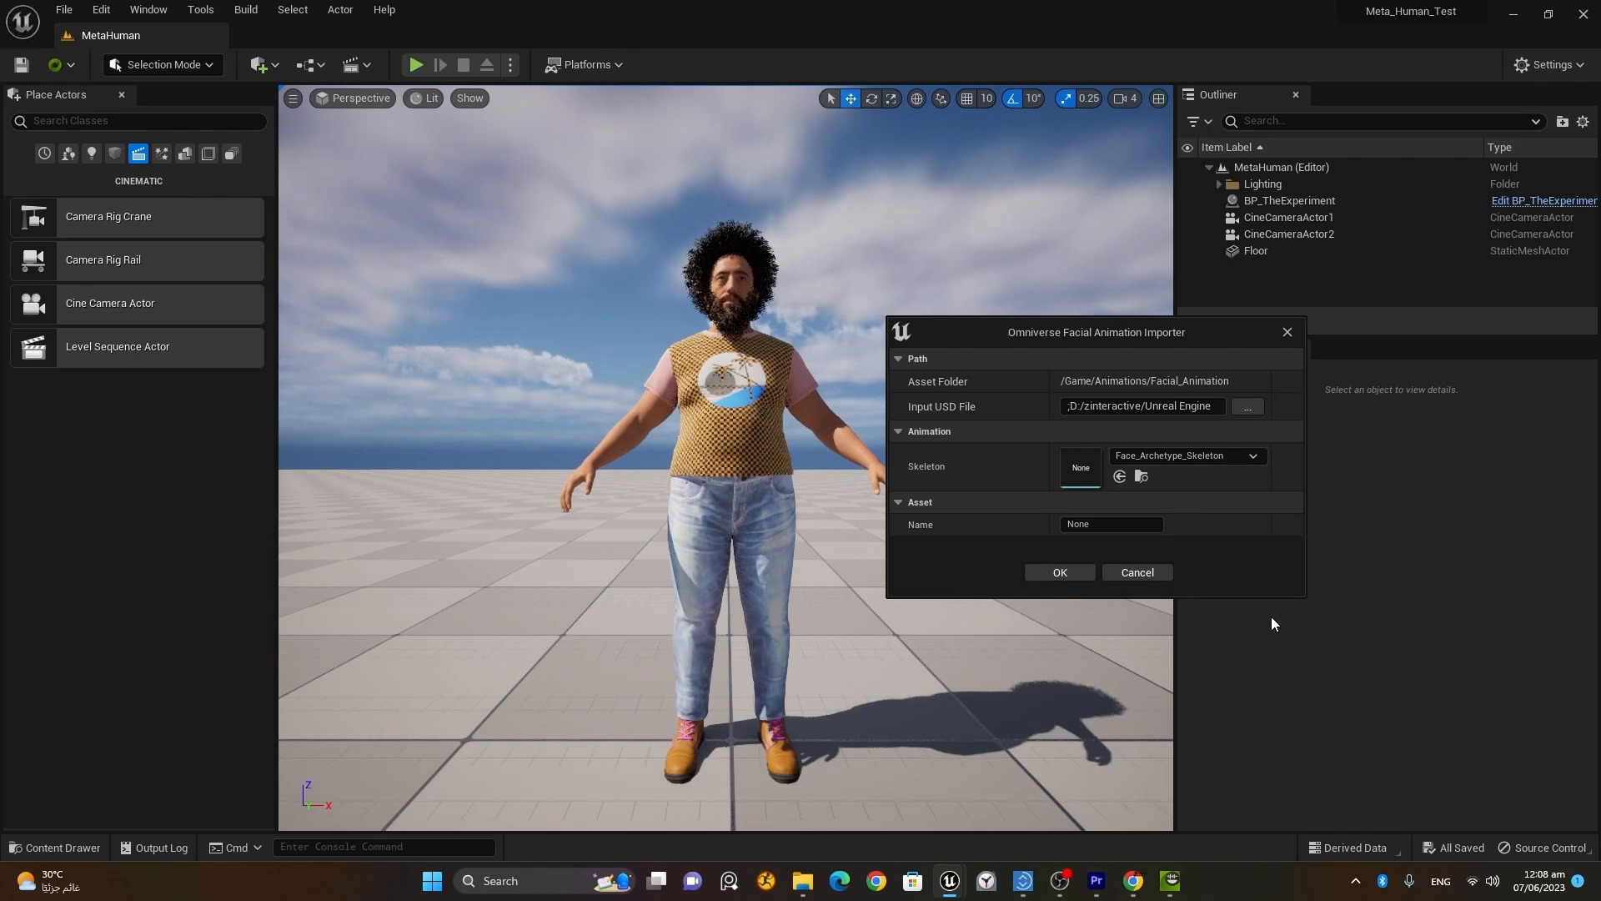
{"action": "left_click", "coordinate": [1060, 572]}
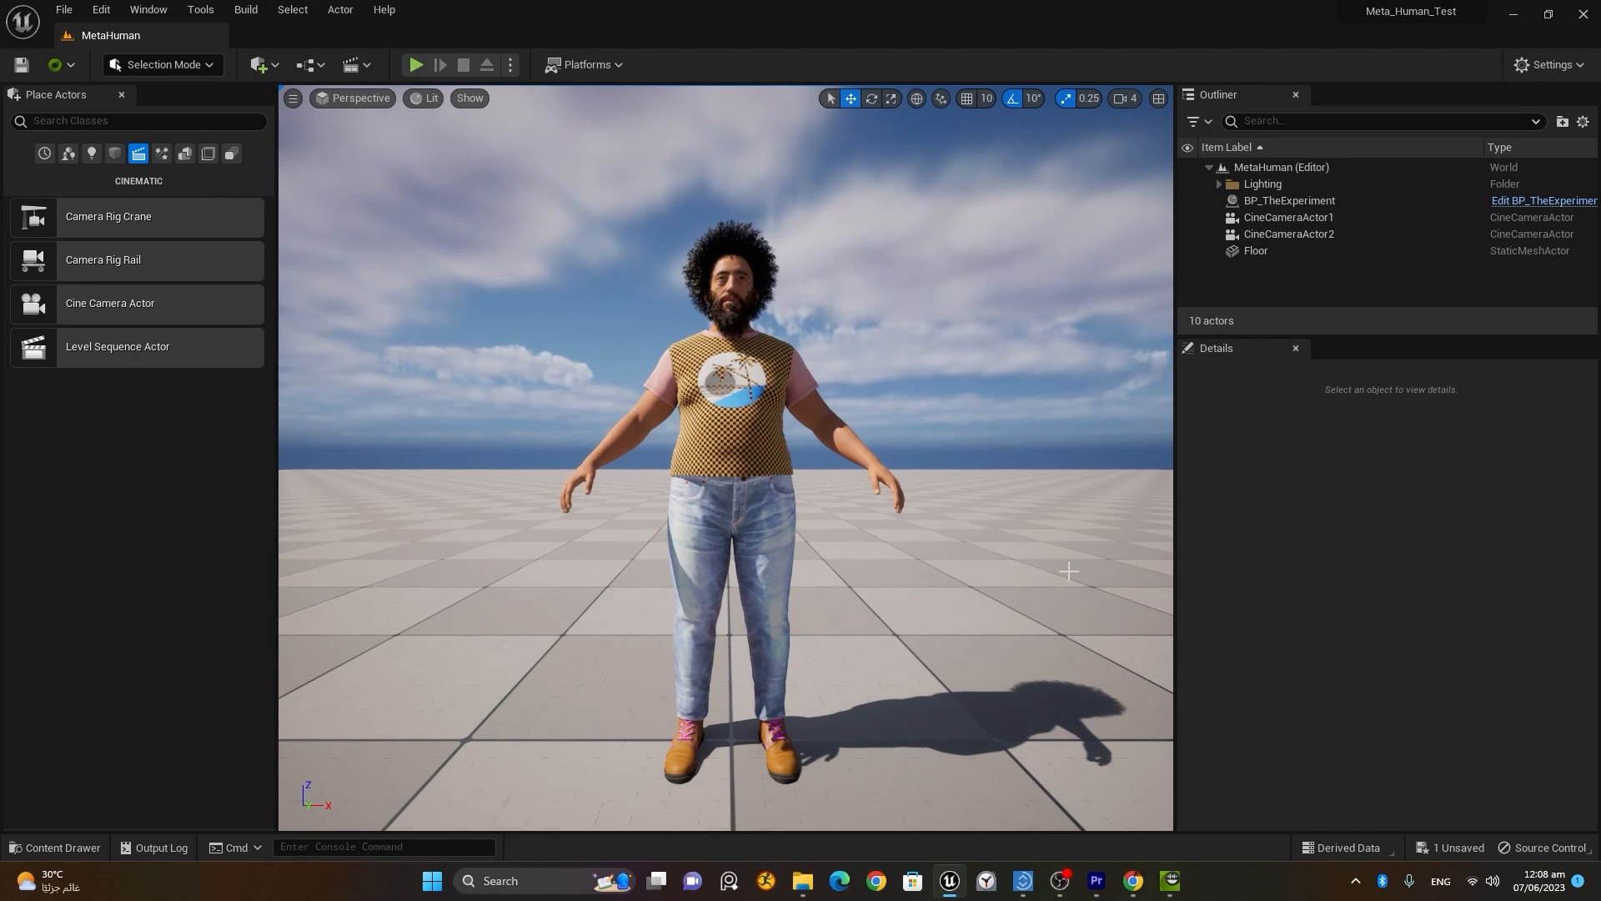
Step: Create a level sequence named audio2face in the Levels content folder
{"action": "left_click", "coordinate": [55, 848]}
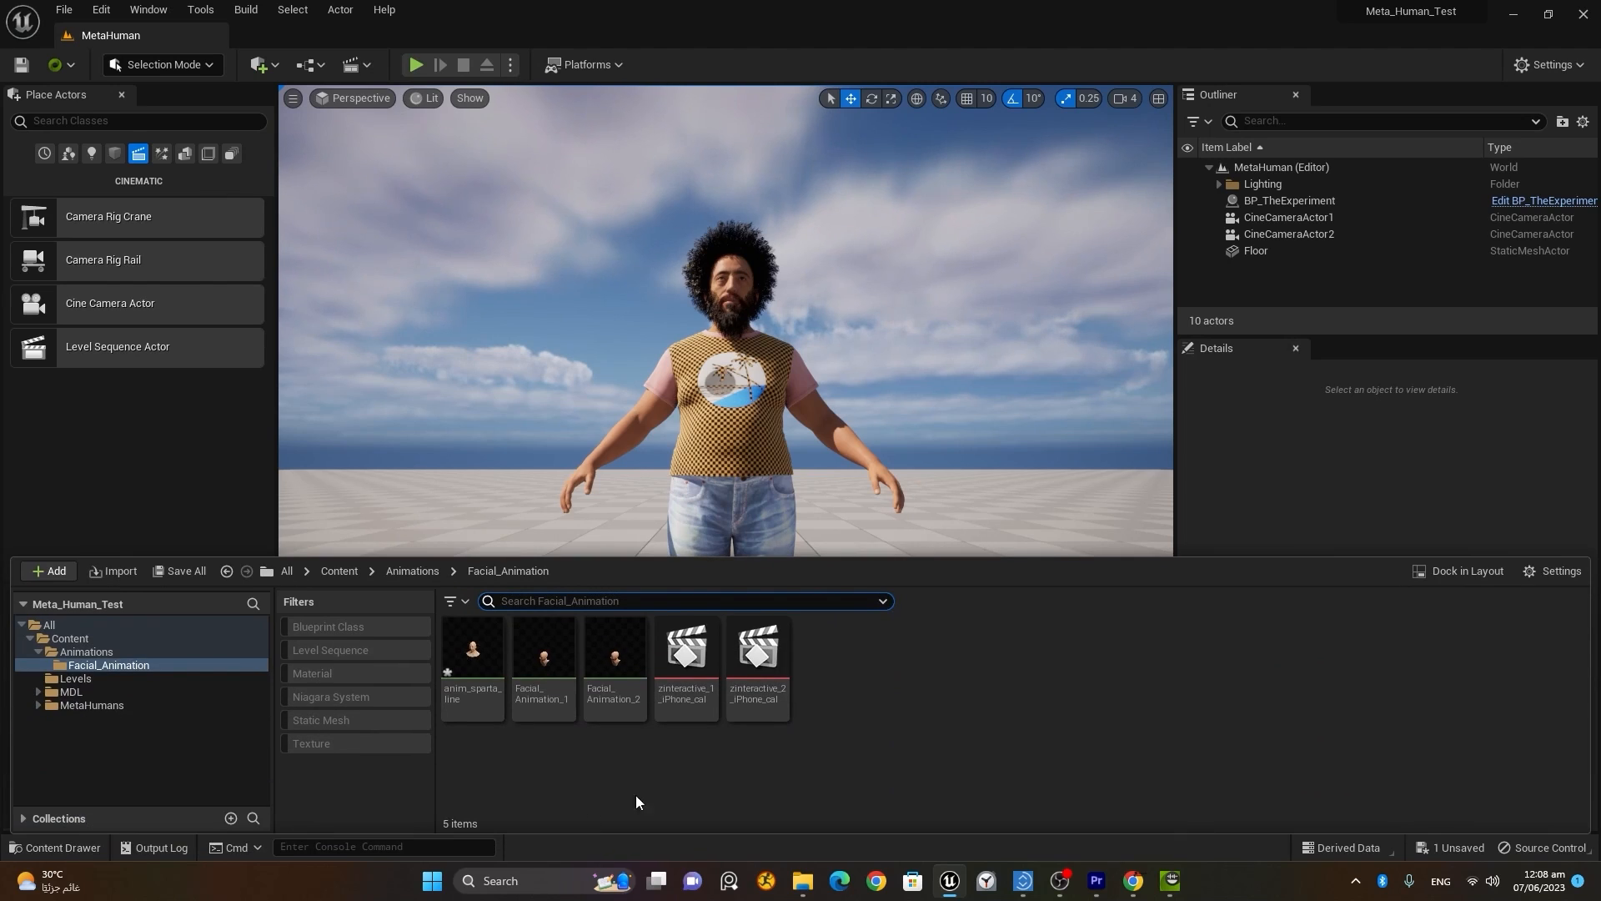
{"action": "left_click", "coordinate": [106, 679]}
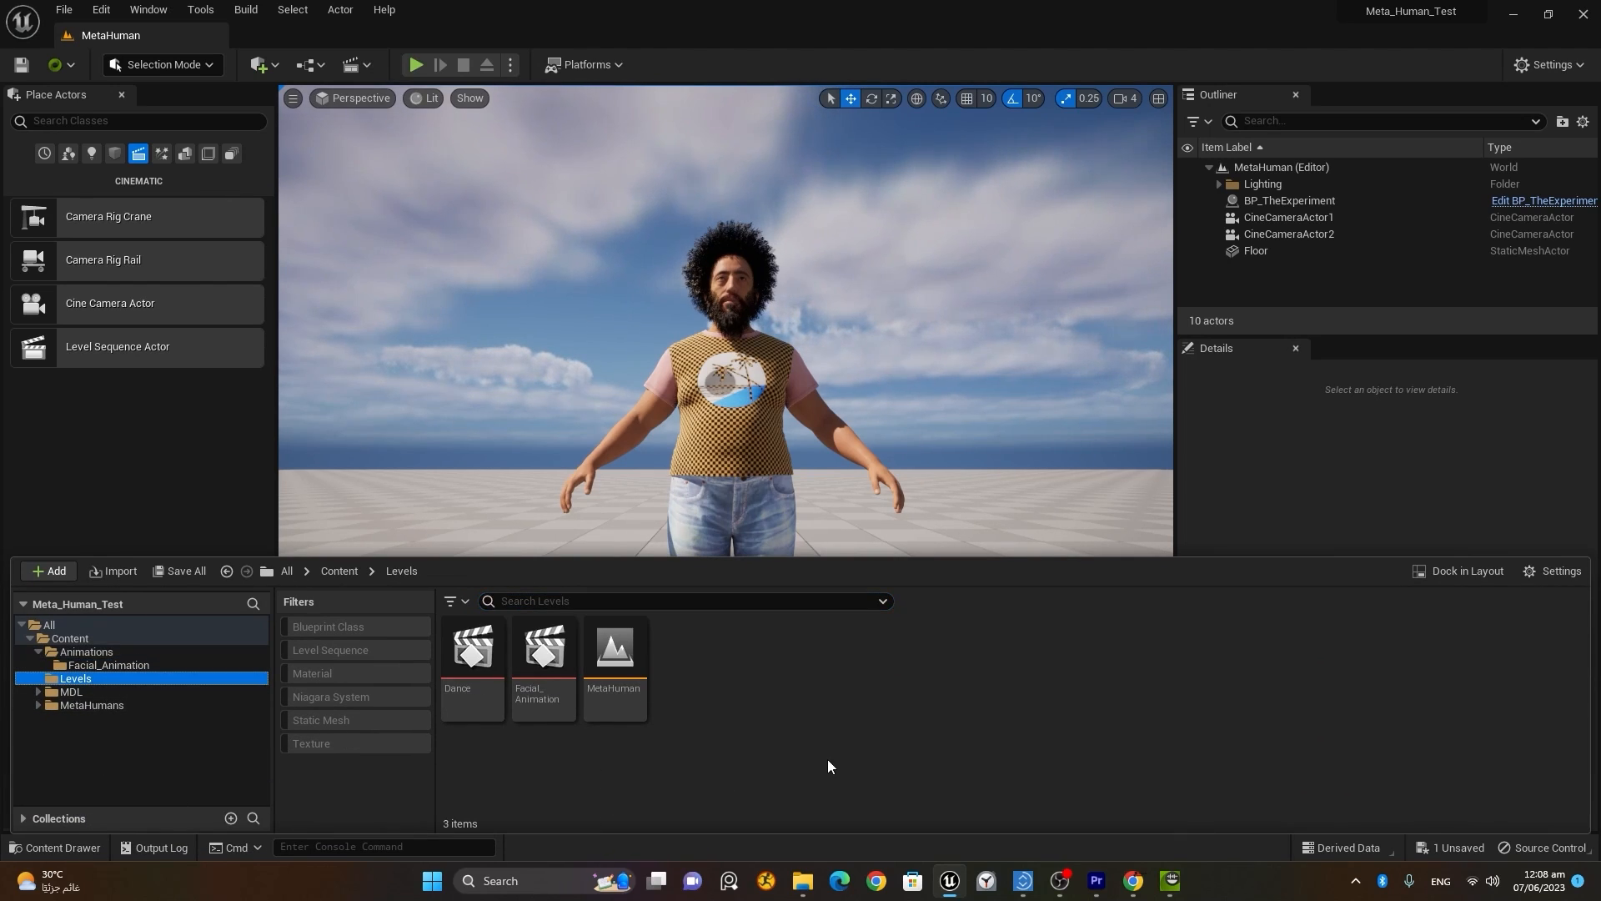
{"action": "right_click", "coordinate": [687, 652]}
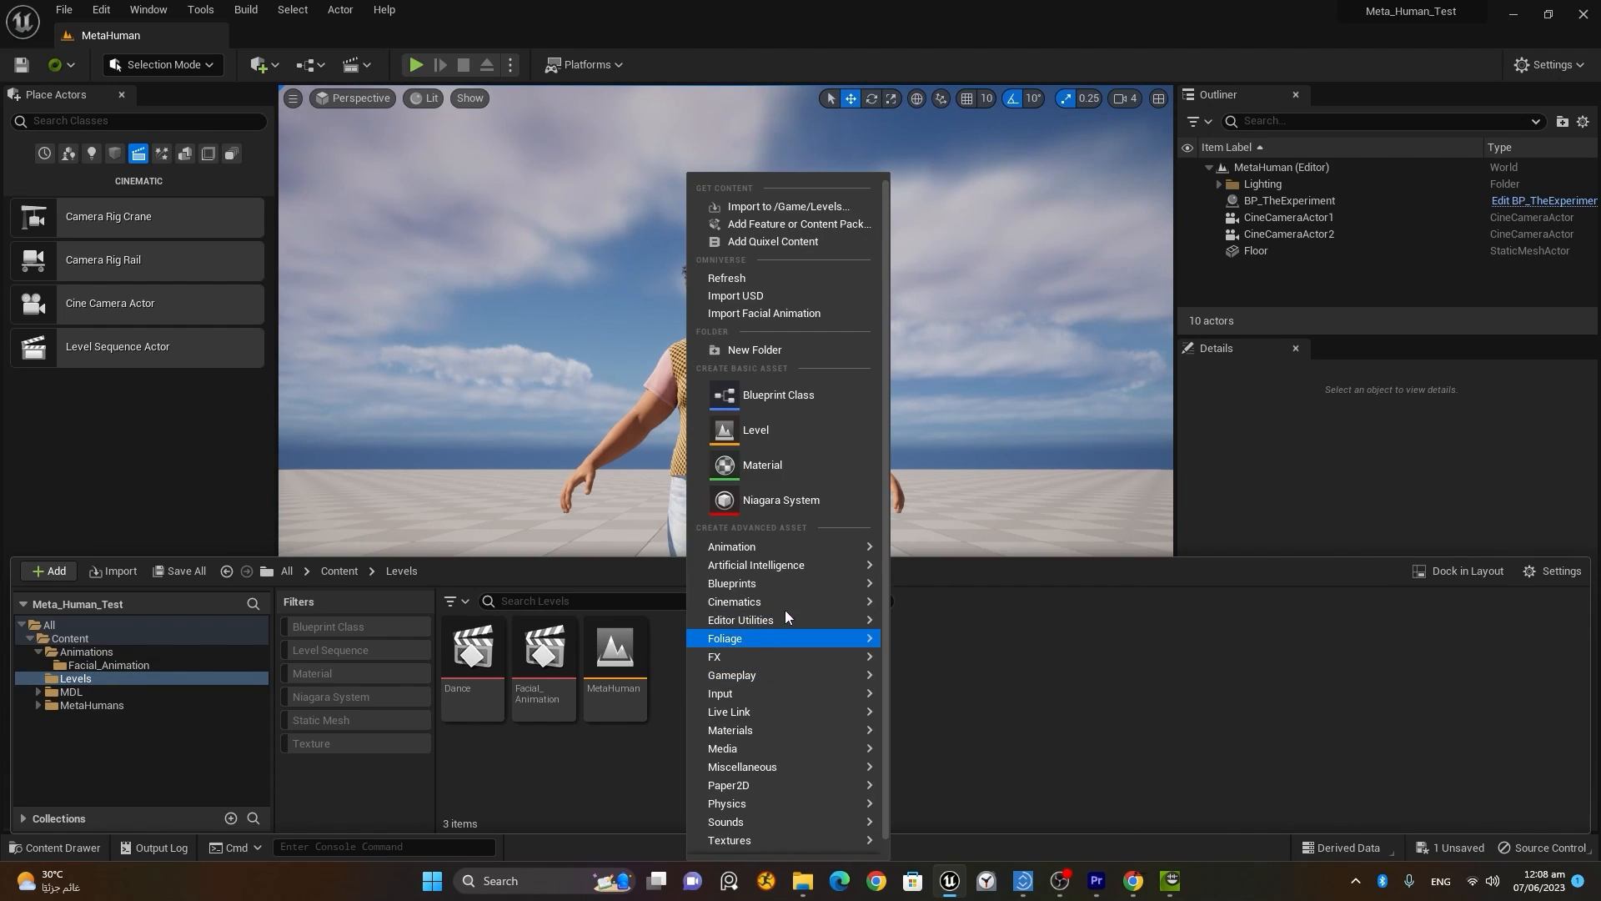
{"action": "mouse_move", "coordinate": [779, 602]}
{"action": "left_click", "coordinate": [986, 659]}
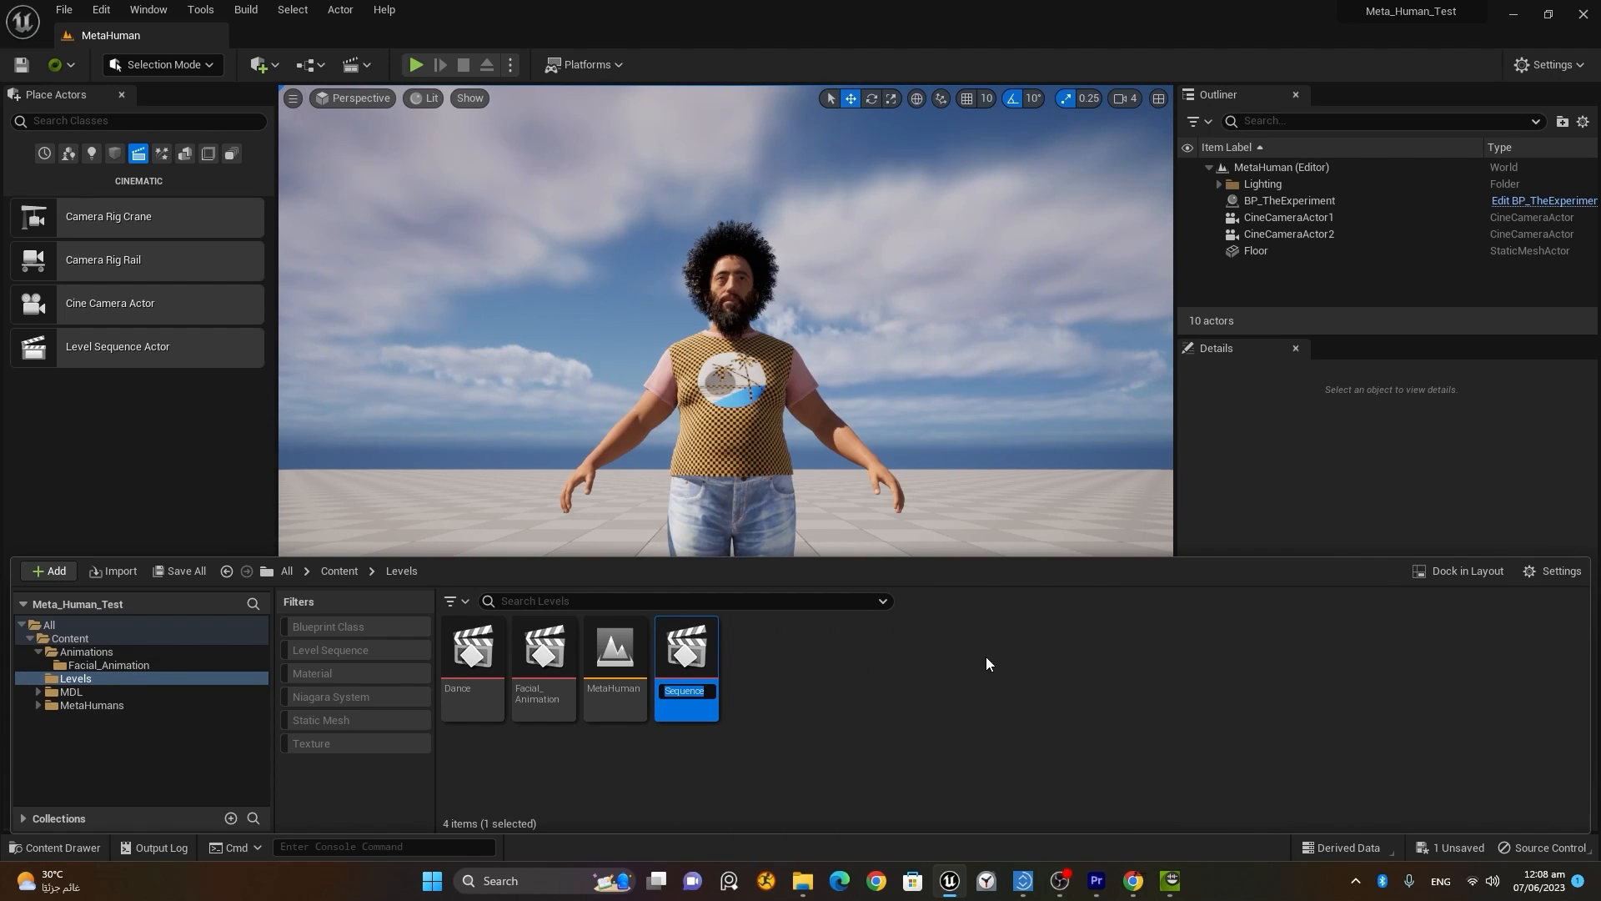
{"action": "type", "text": "aud"}
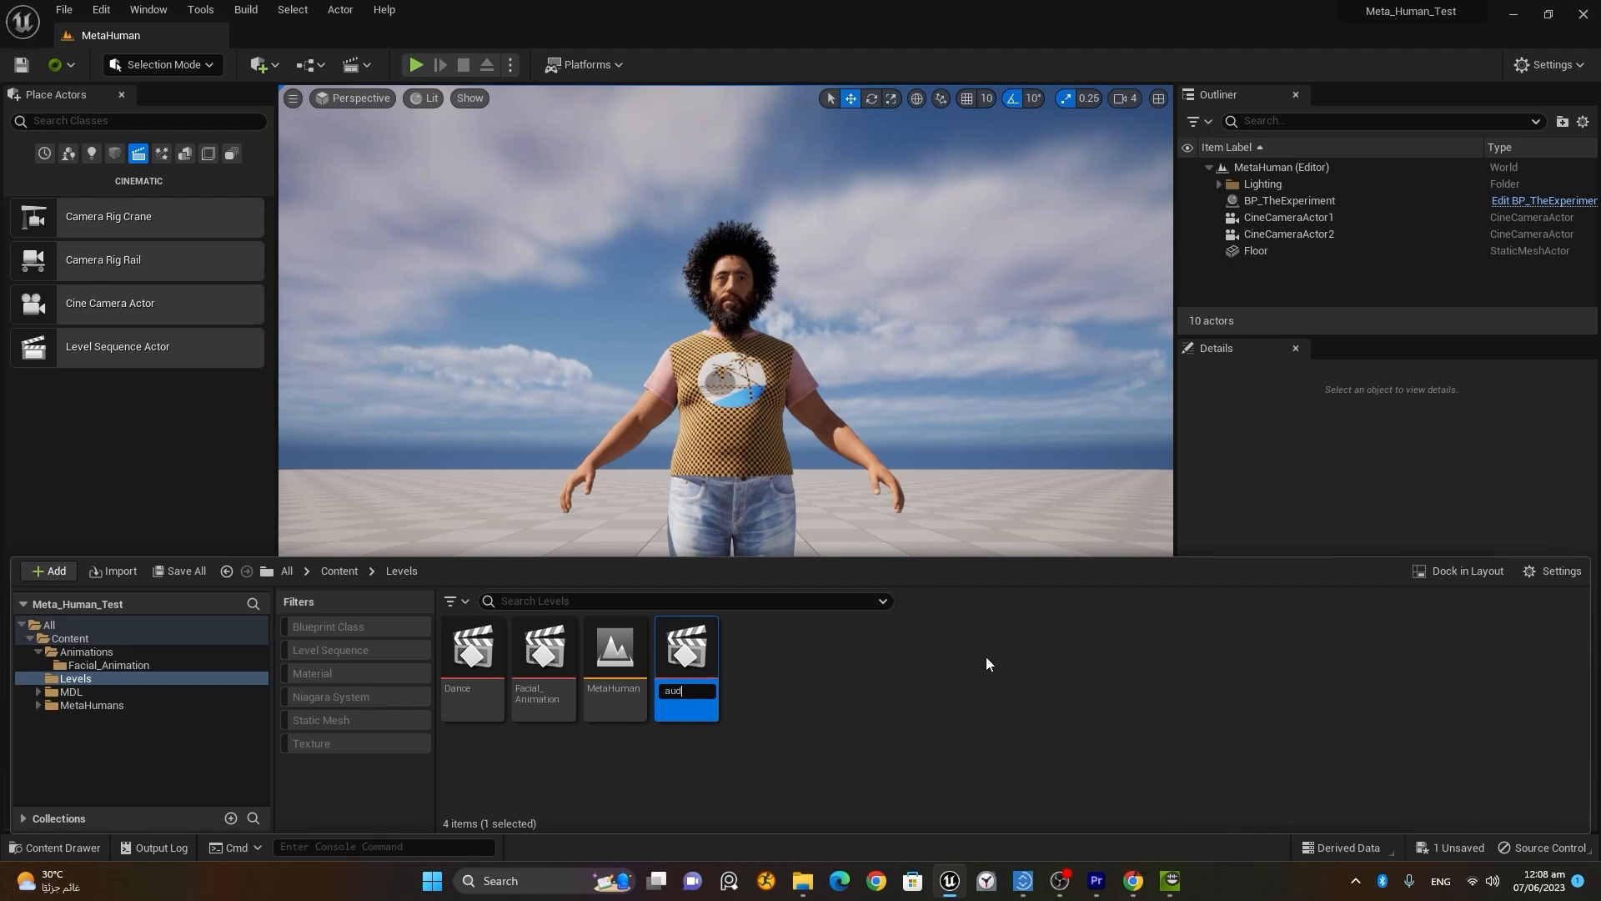
{"action": "type", "text": "io2face"}
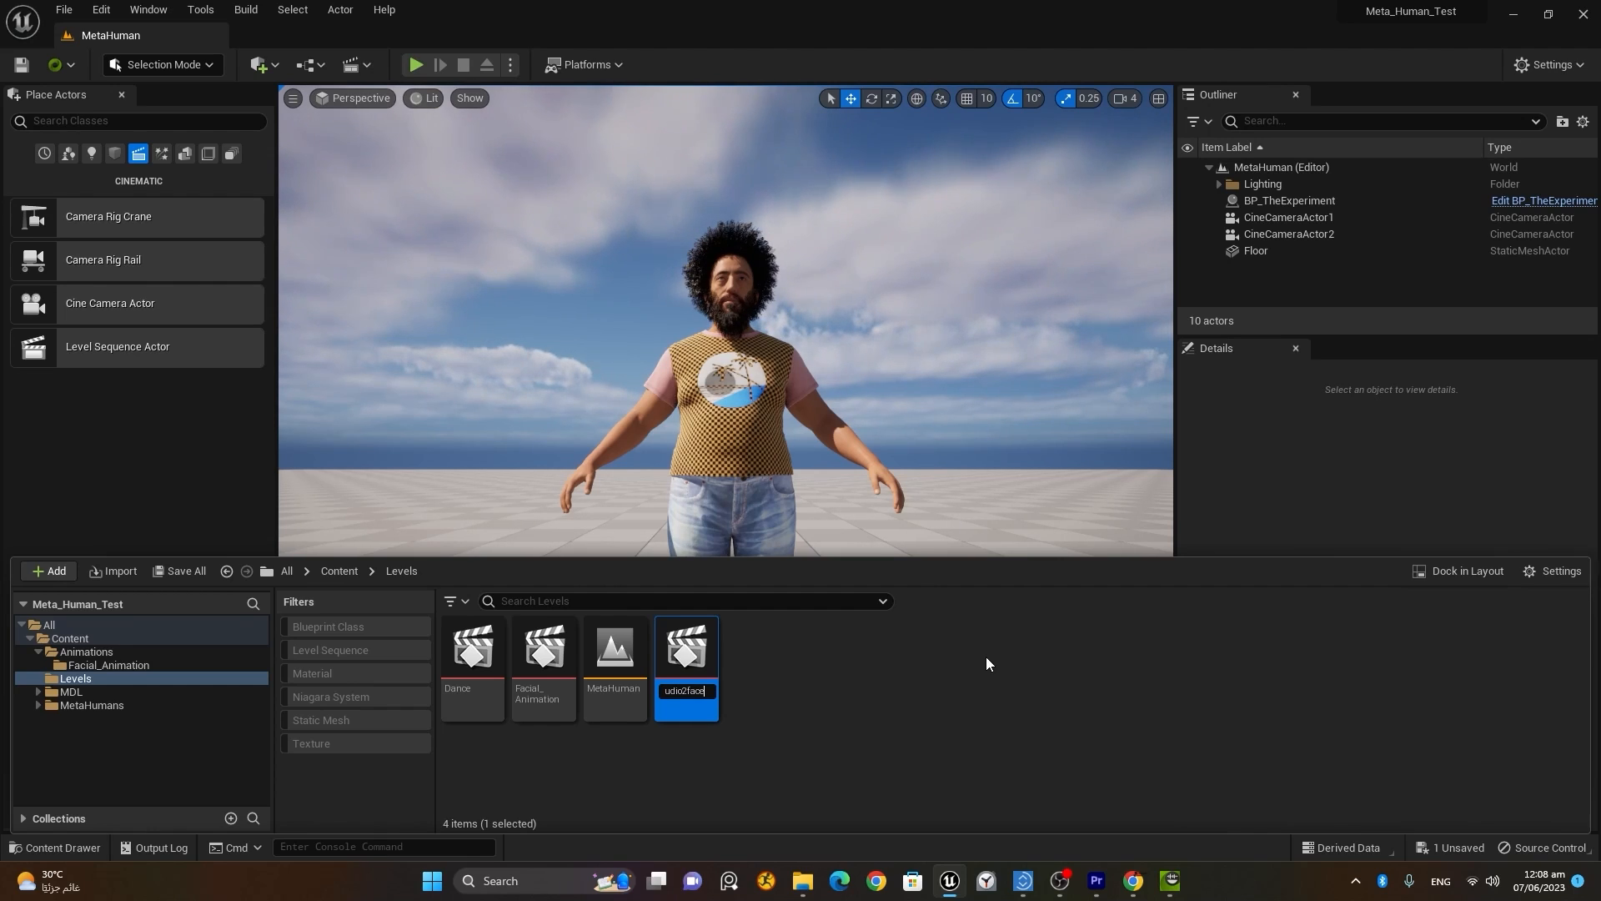
{"action": "key", "text": "Return"}
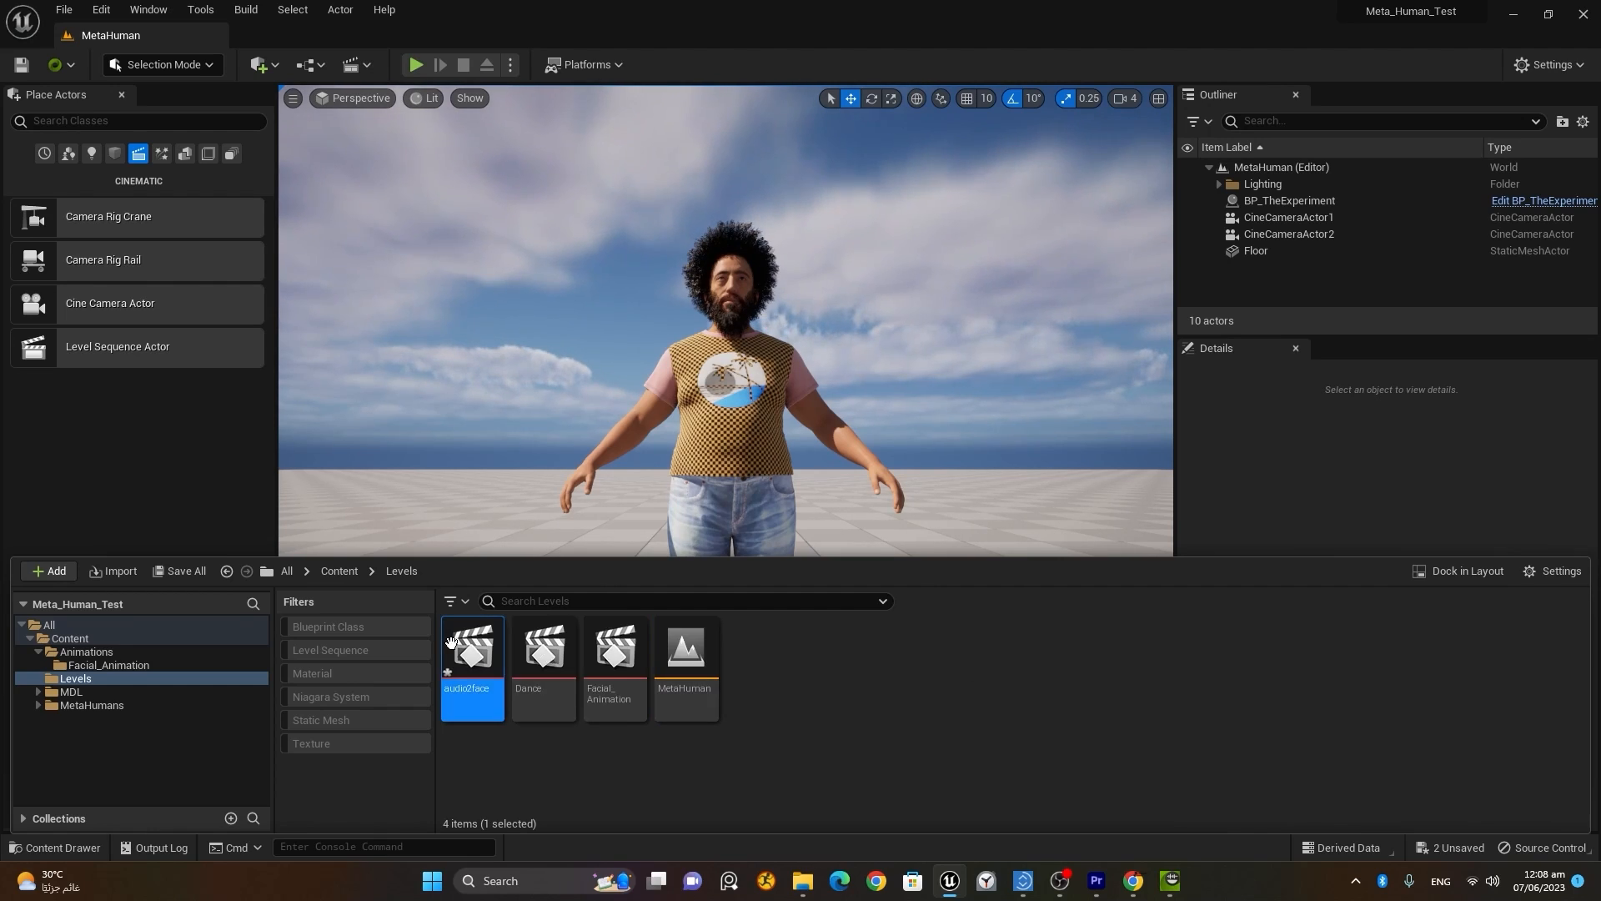
Step: Open the audio2face level sequence and add the BP_TheExperiment actor to it
{"action": "double_click", "coordinate": [473, 658]}
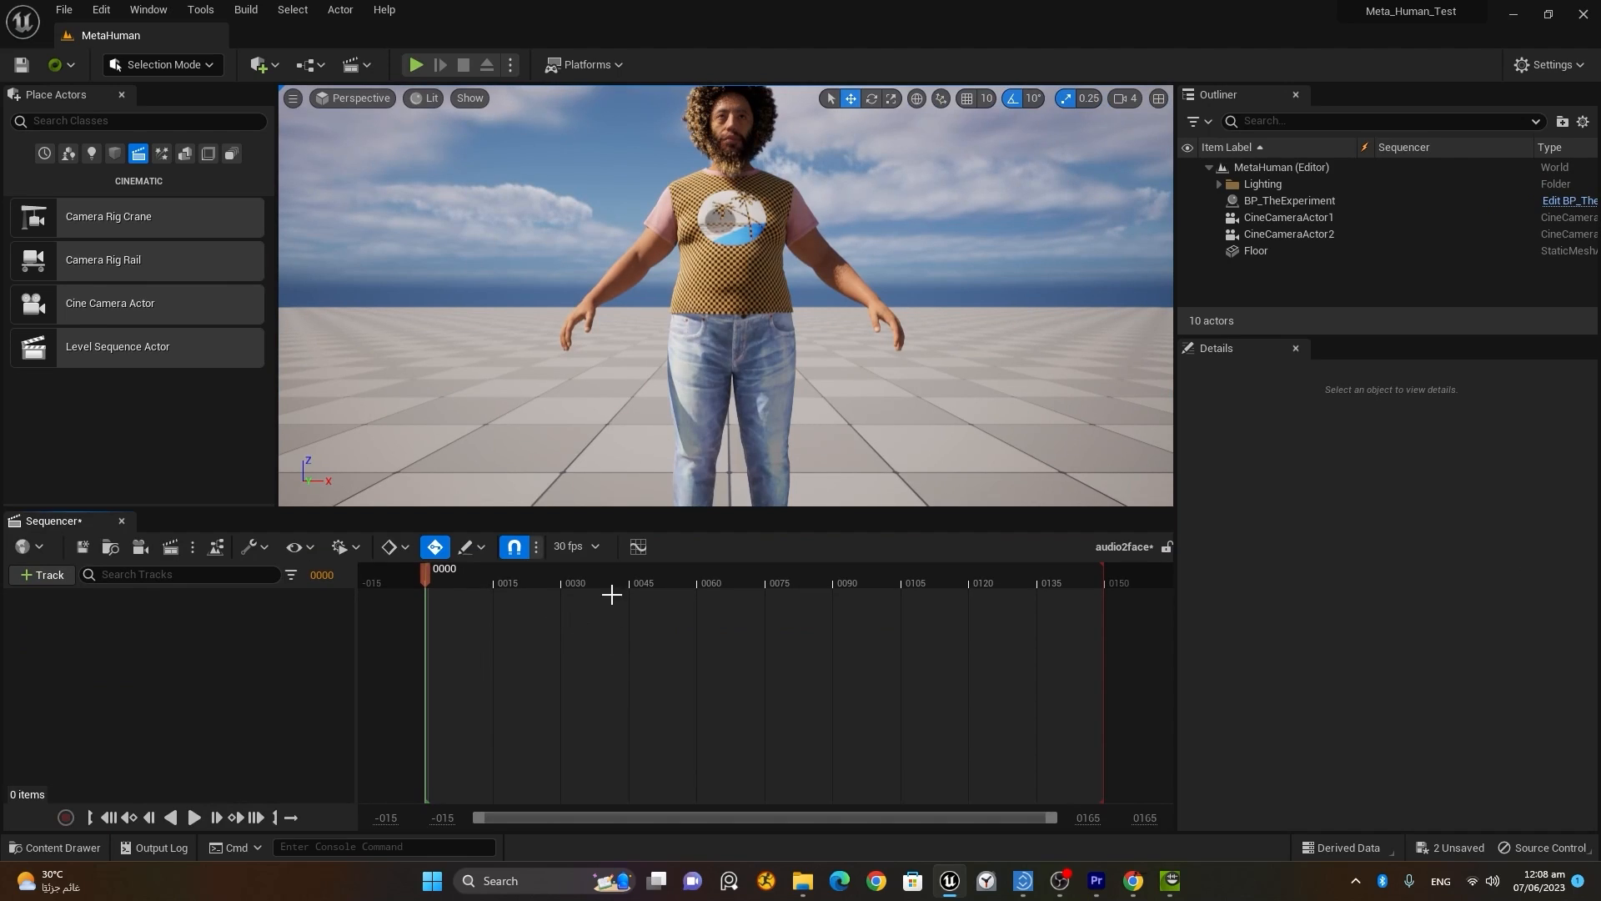
{"action": "left_click", "coordinate": [718, 417]}
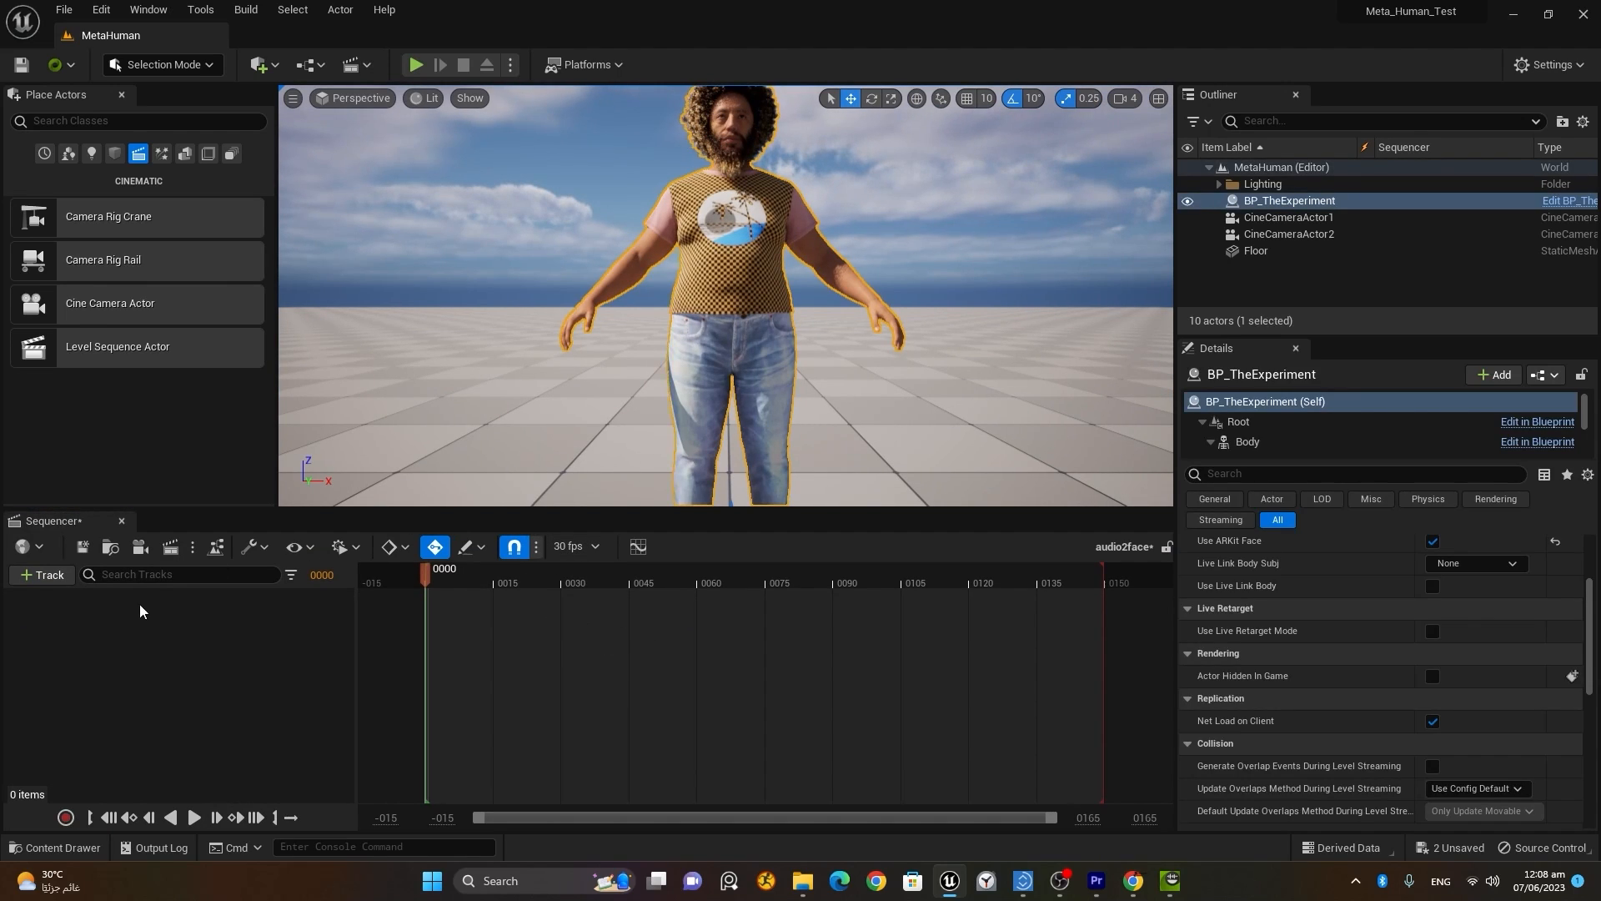
{"action": "left_click", "coordinate": [44, 575]}
{"action": "mouse_move", "coordinate": [141, 289]}
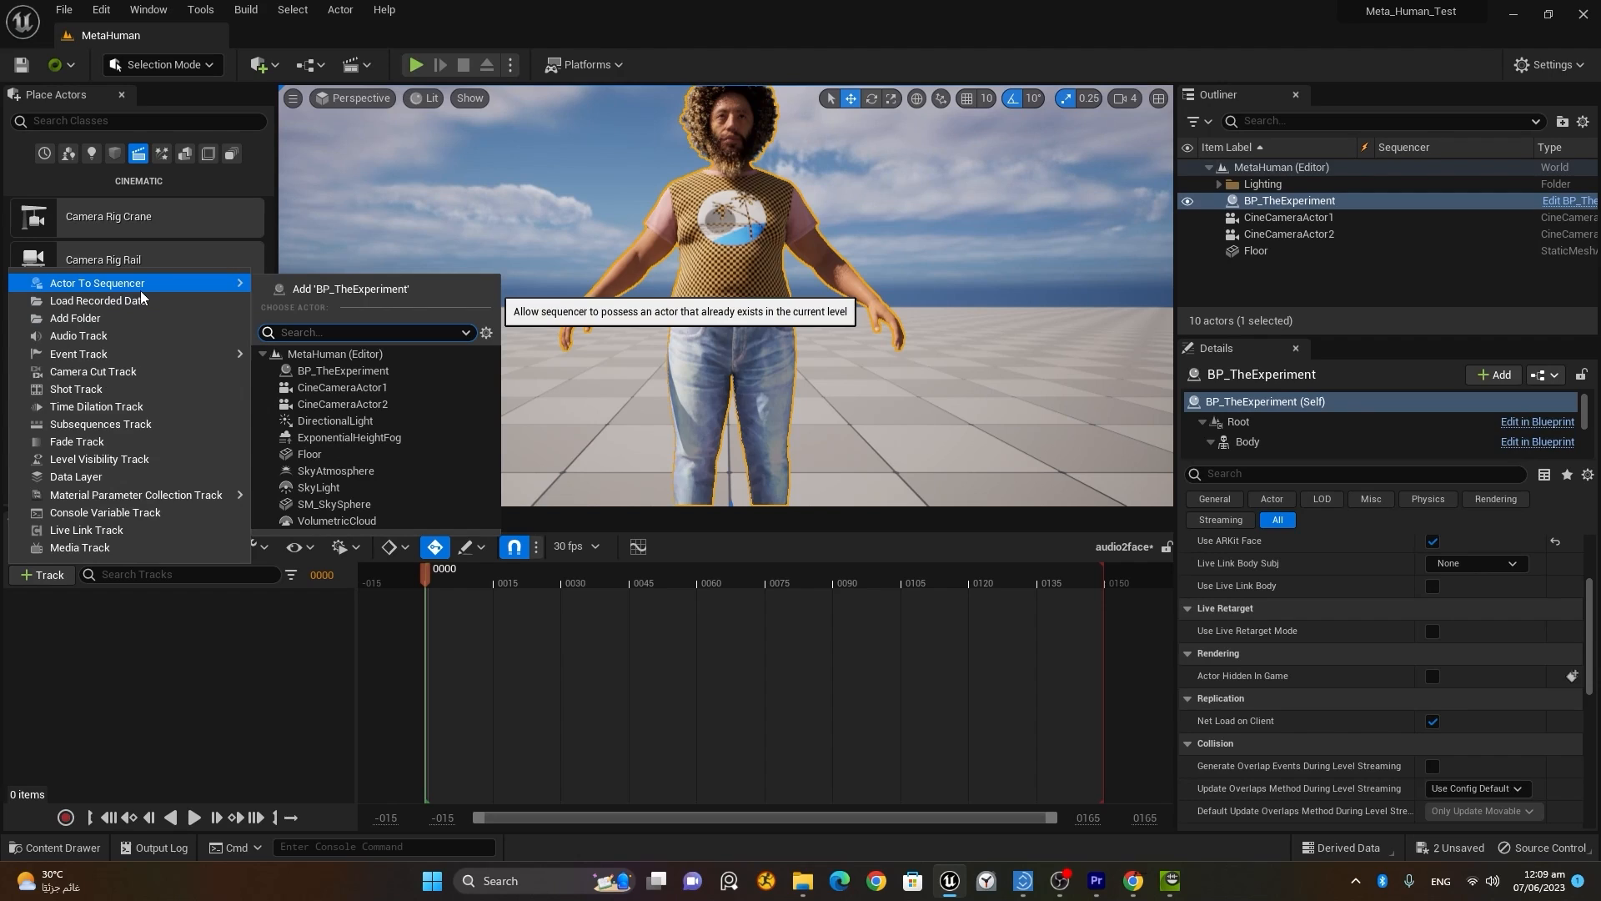
{"action": "left_click", "coordinate": [337, 289]}
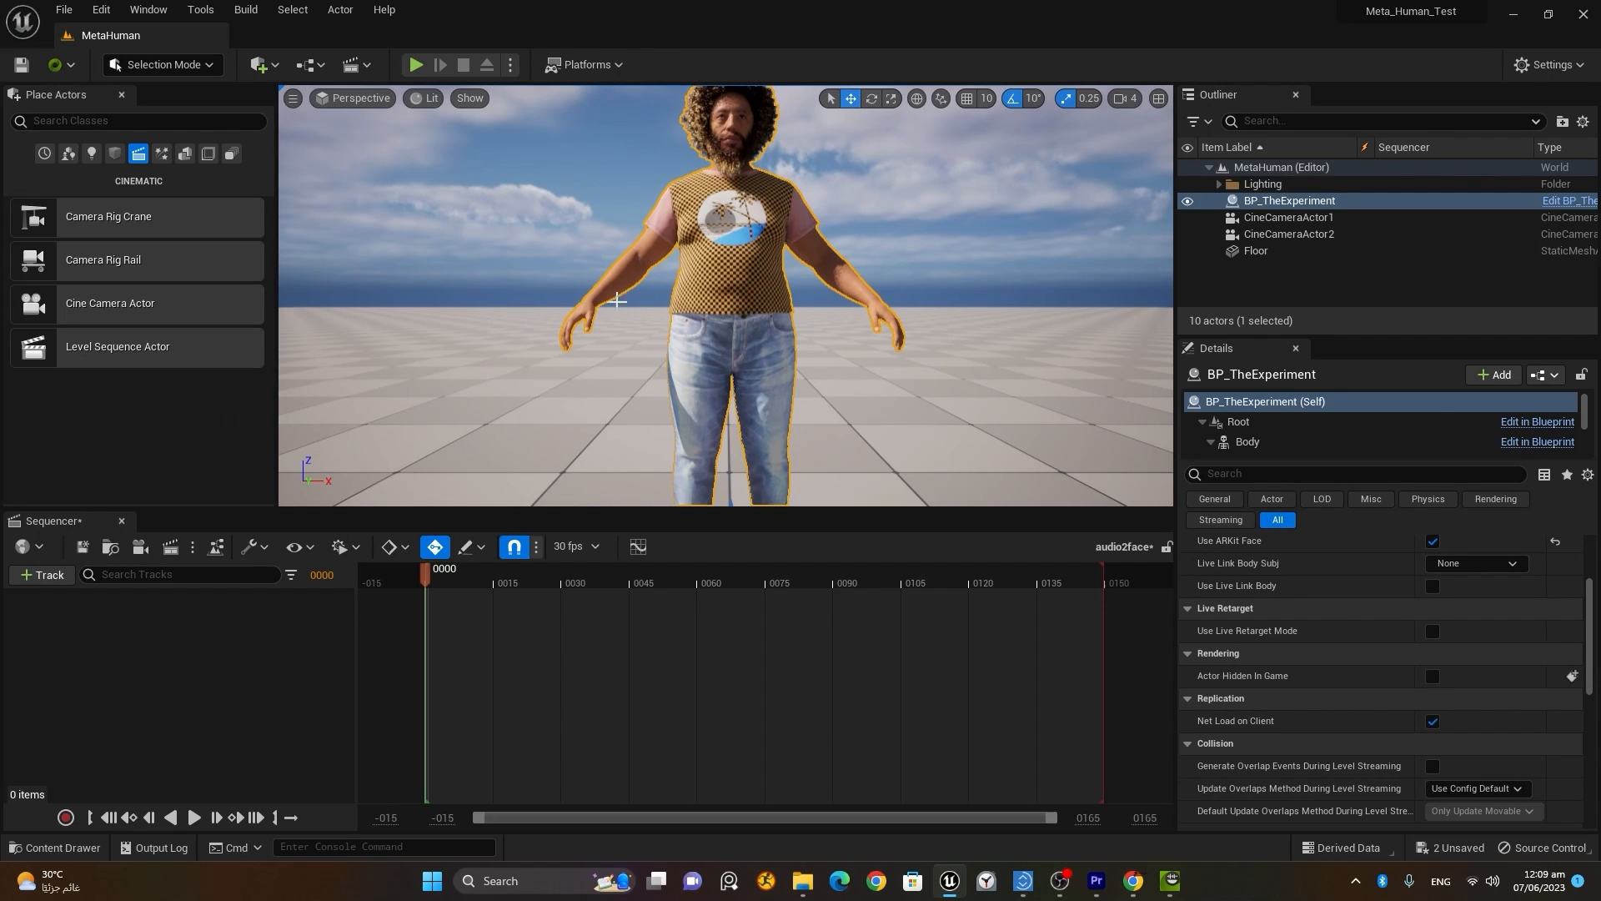
Step: Delete the MetaHuman_ControlRig and Face_ControlBoard_CtrlRig tracks from BP_TheExperiment in the sequence
{"action": "left_click", "coordinate": [110, 643]}
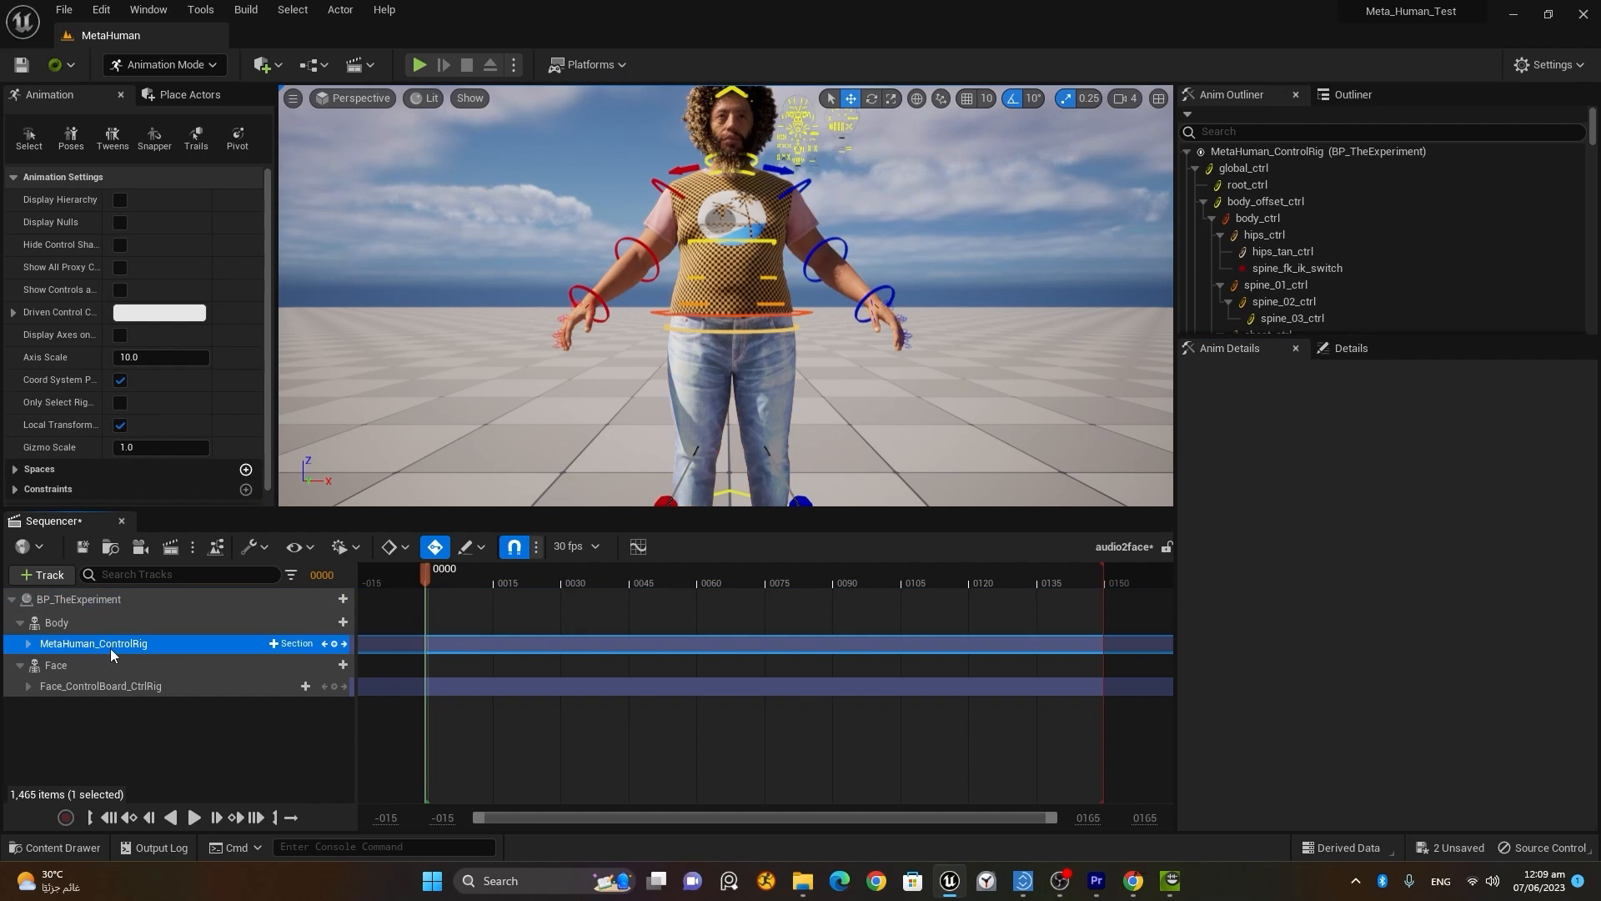
{"action": "key", "text": "Delete"}
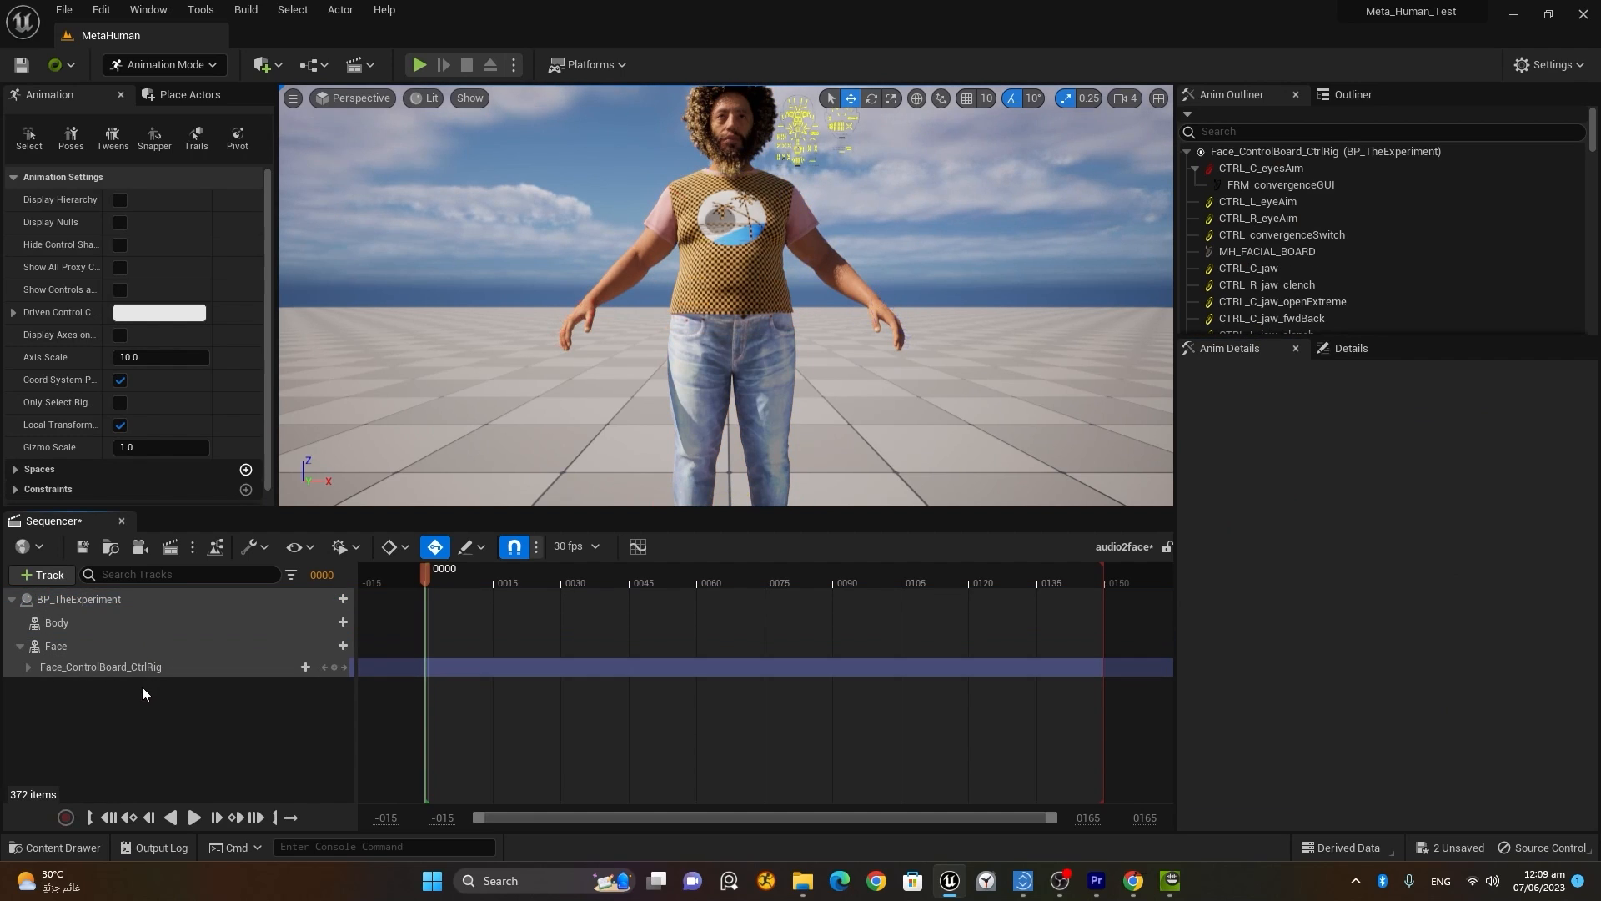
{"action": "key", "text": "Delete"}
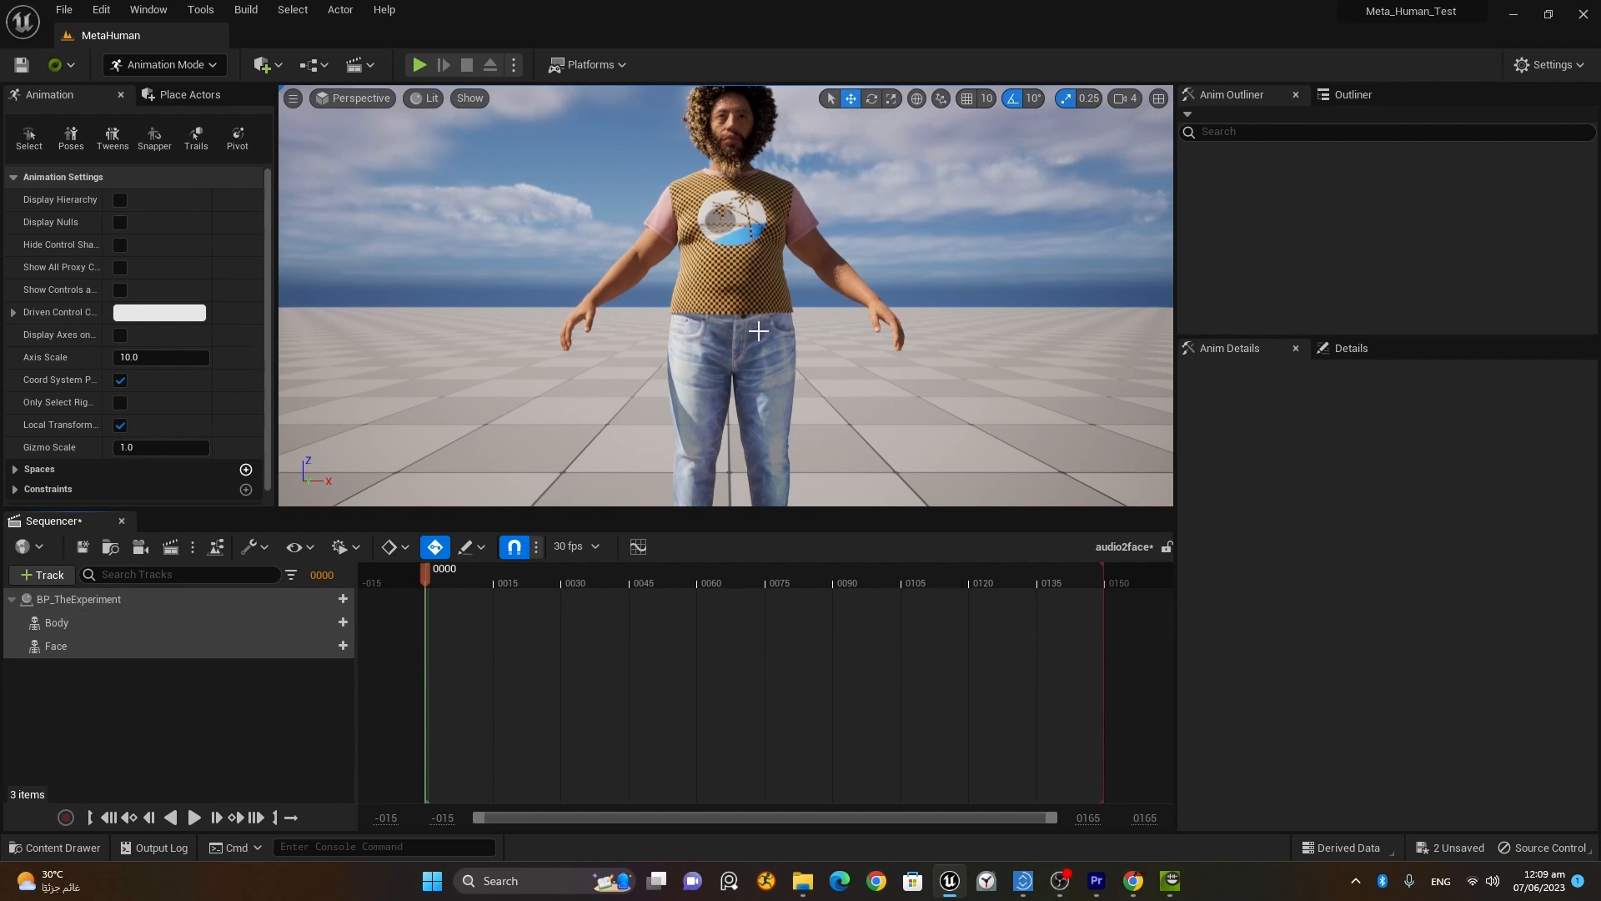
Step: Add the anim_sparta_line animation to the Face track and briefly preview it on the character's face
{"action": "middle_click_drag", "start_coordinate": [733, 333], "coordinate": [733, 250]}
{"action": "scroll", "coordinate": [733, 333], "scroll_direction": "up", "scroll_amount": 3}
{"action": "scroll", "coordinate": [733, 333], "scroll_direction": "up", "scroll_amount": 4}
{"action": "middle_click_drag", "start_coordinate": [734, 332], "coordinate": [743, 321]}
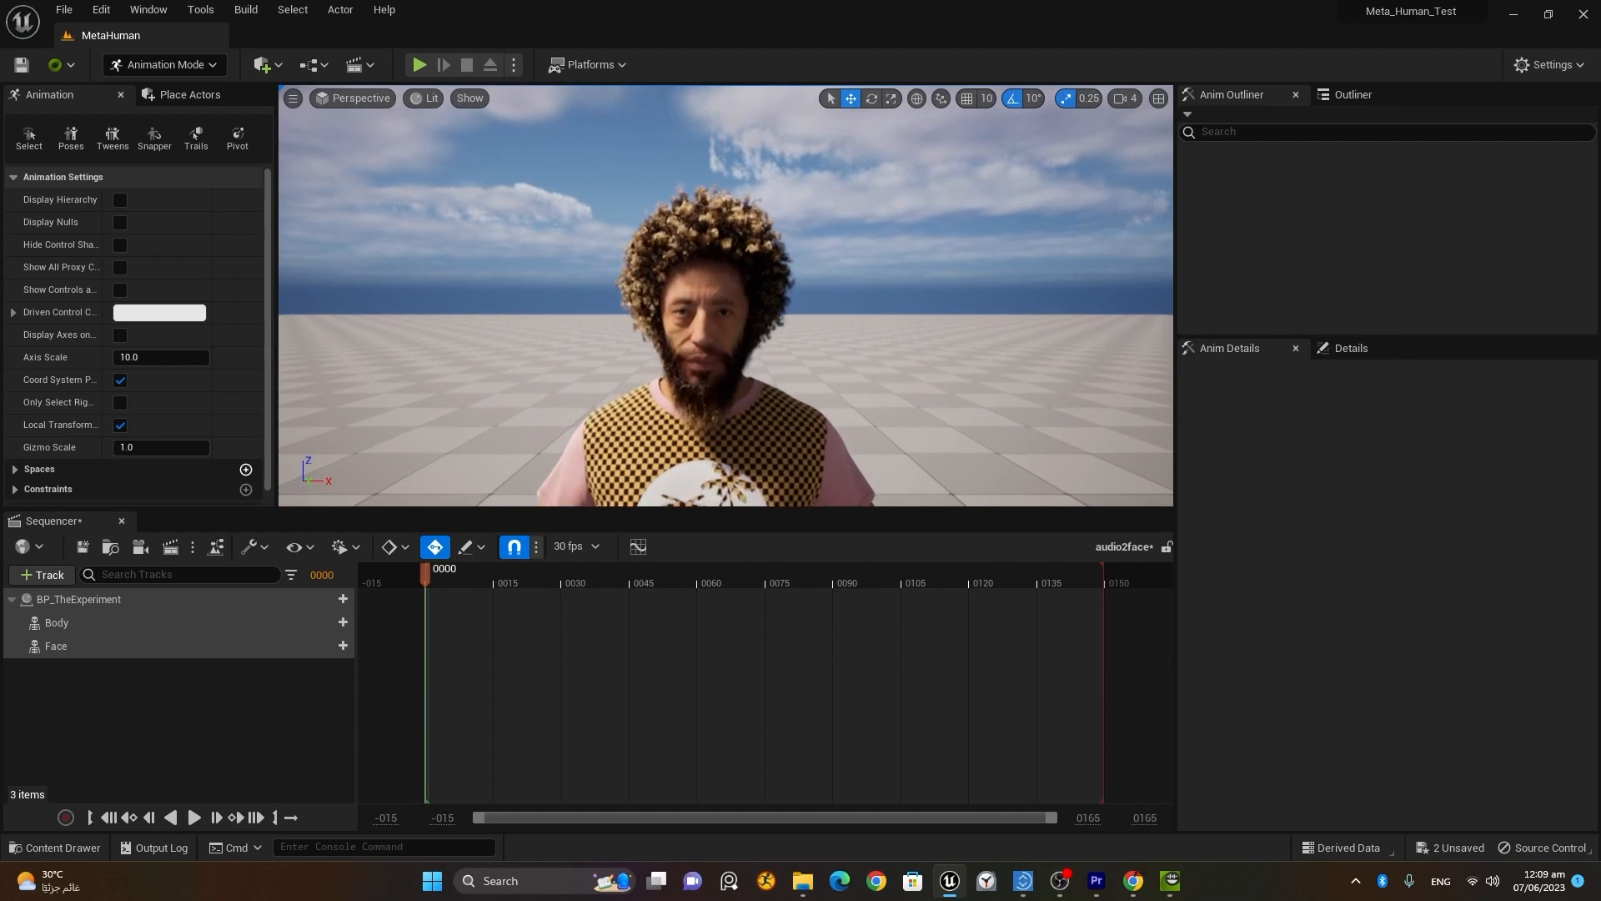
{"action": "right_click_drag", "start_coordinate": [733, 333], "coordinate": [778, 302]}
{"action": "key", "text": "q"}
{"action": "key", "text": "e"}
{"action": "scroll", "coordinate": [778, 303], "scroll_direction": "up", "scroll_amount": 5}
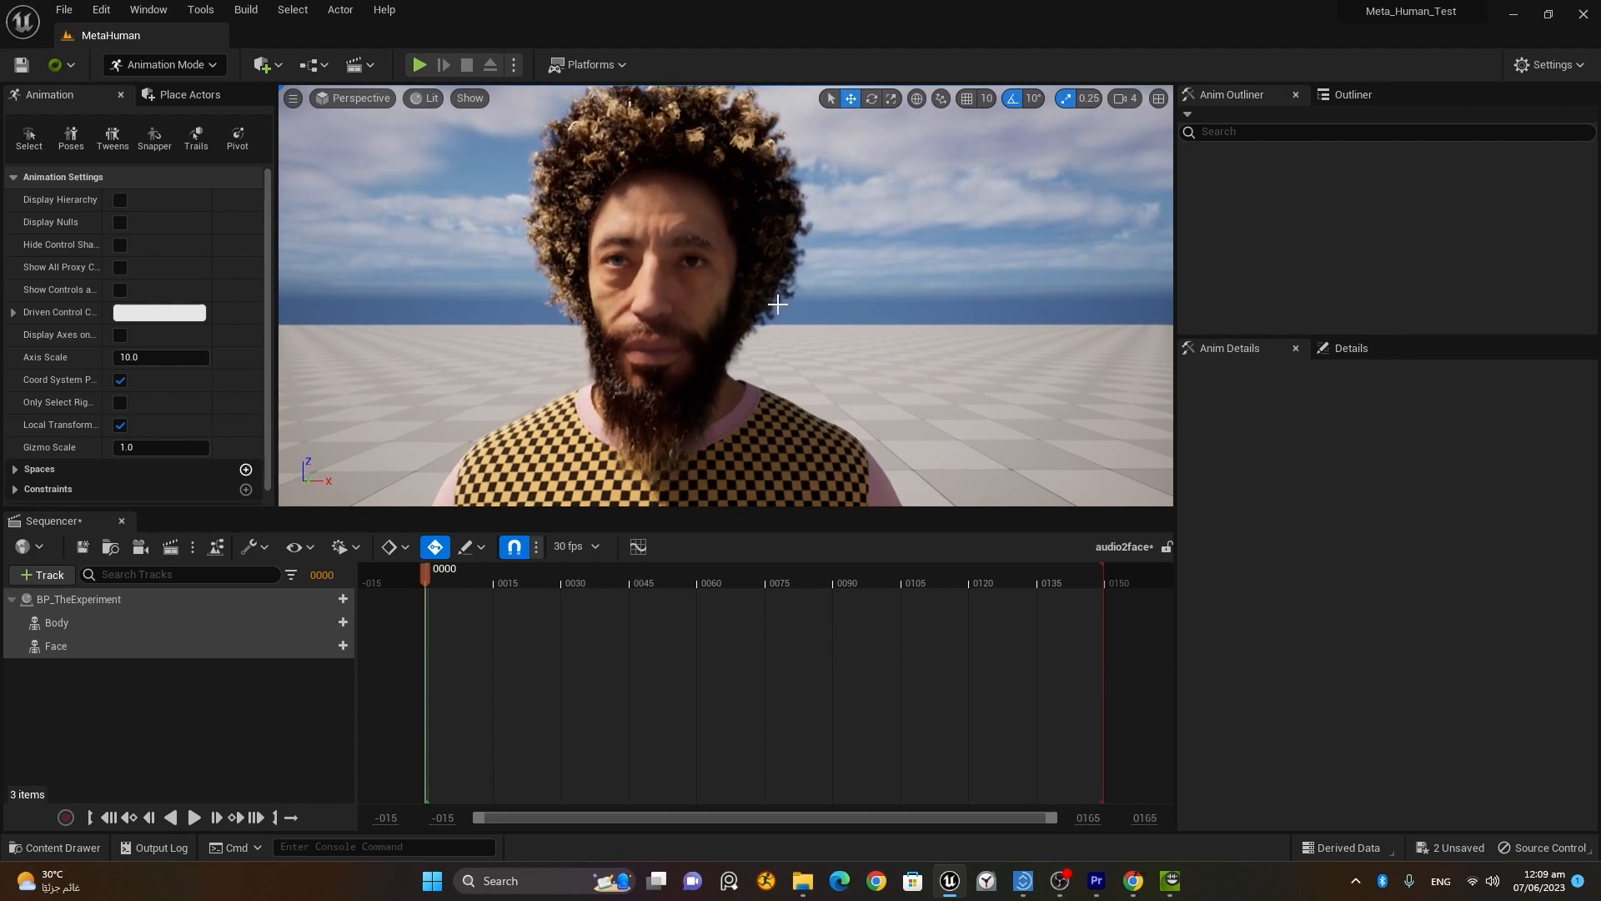
{"action": "scroll", "coordinate": [777, 305], "scroll_direction": "up", "scroll_amount": 2}
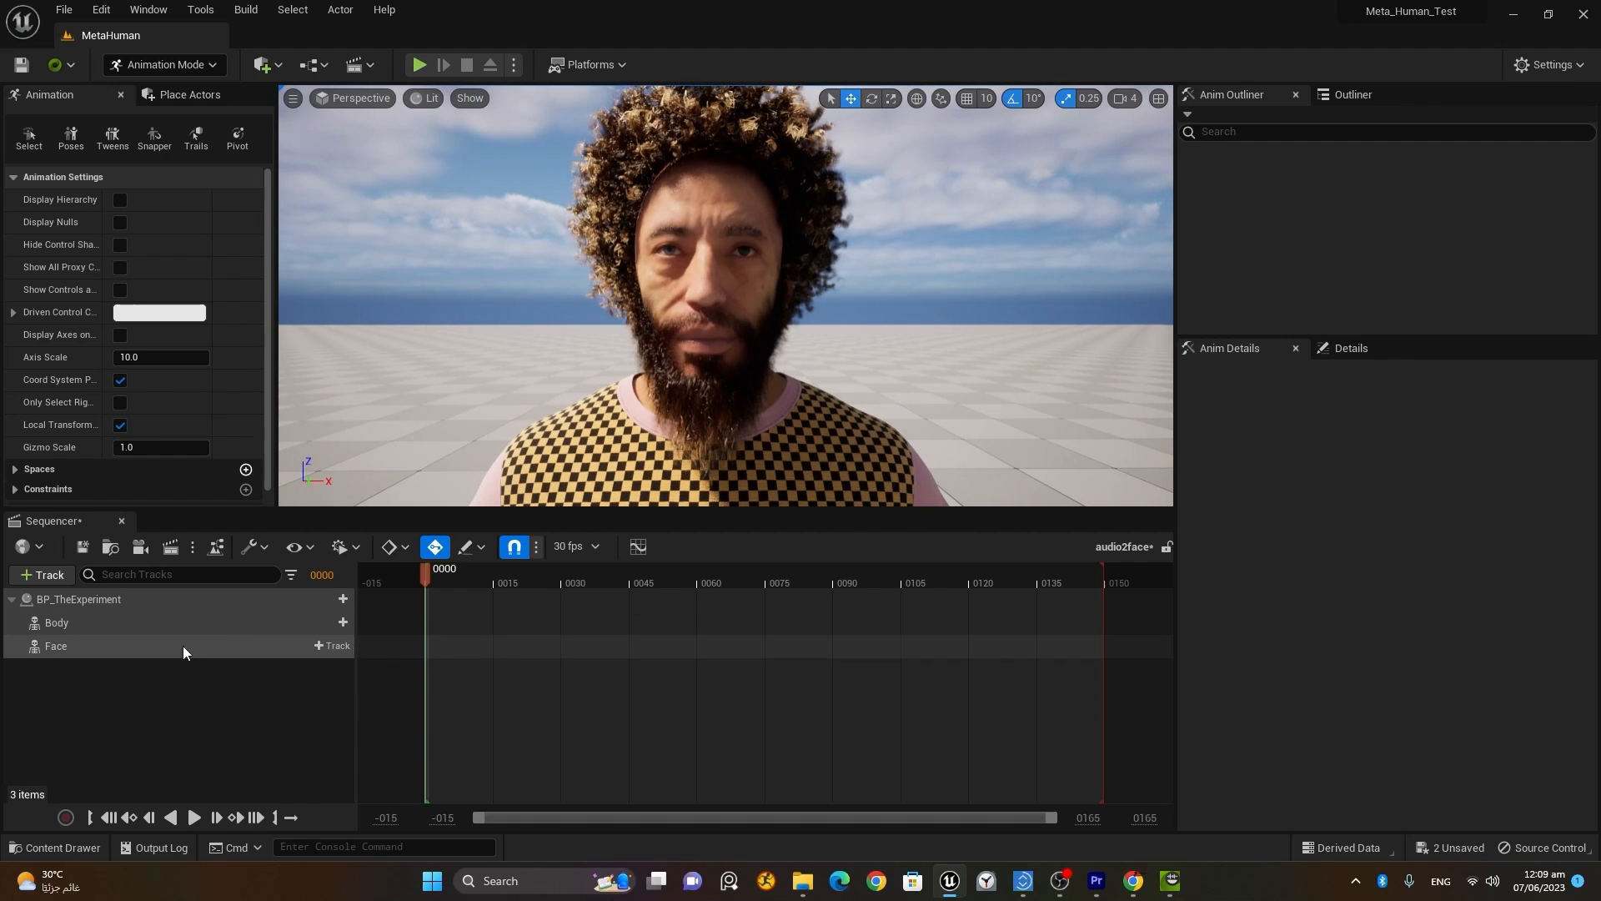
{"action": "left_click", "coordinate": [324, 646]}
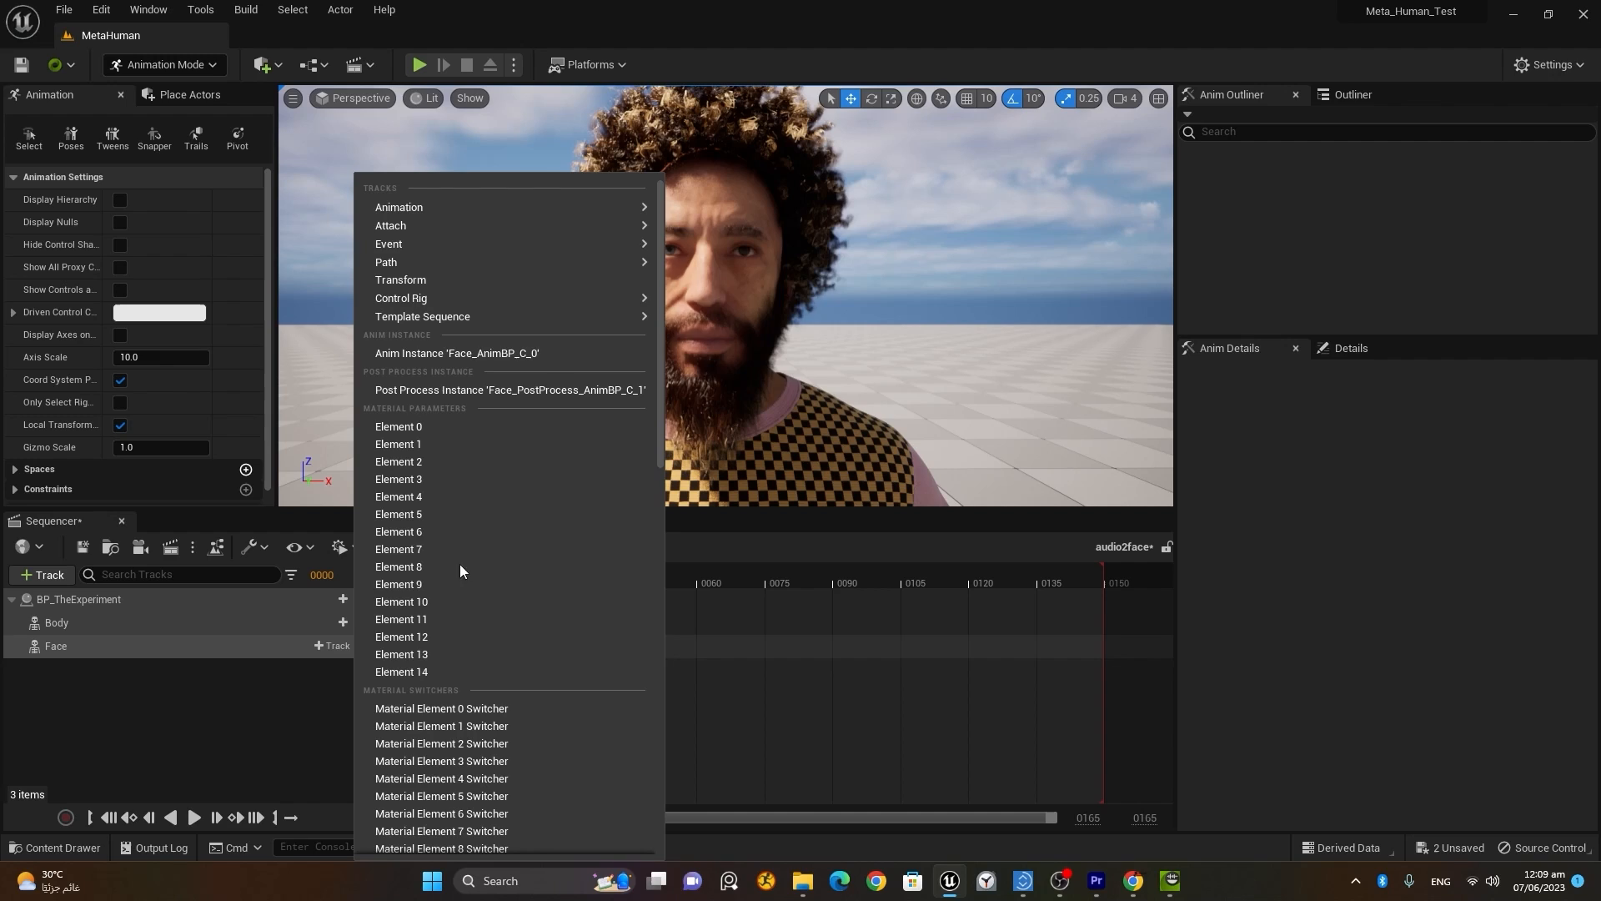
{"action": "mouse_move", "coordinate": [444, 207]}
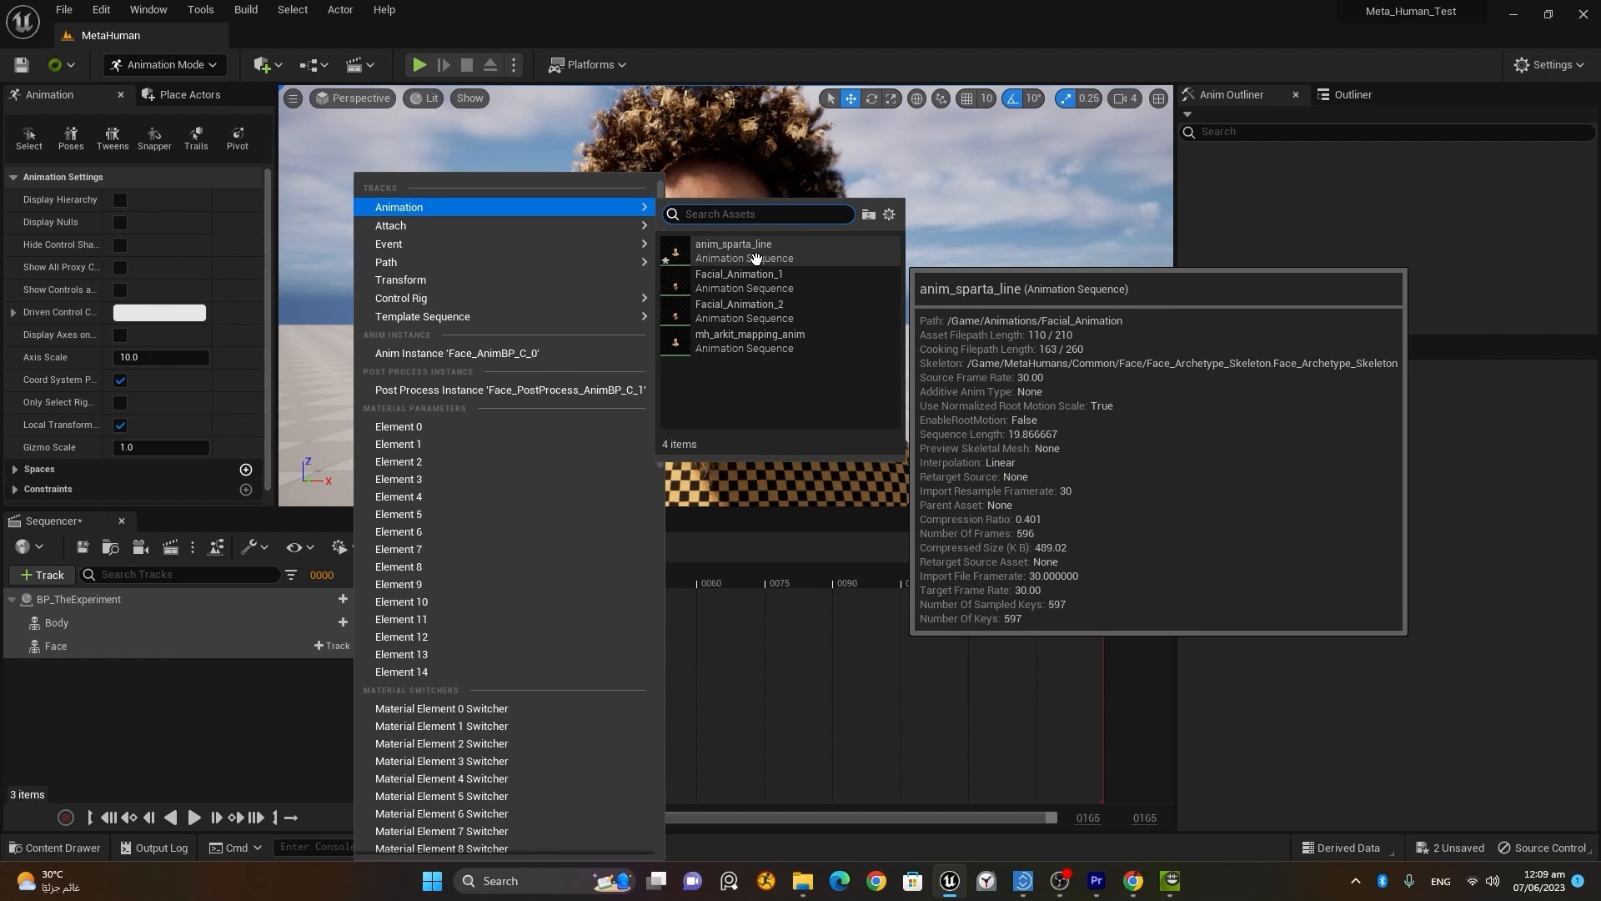
{"action": "left_click", "coordinate": [782, 255]}
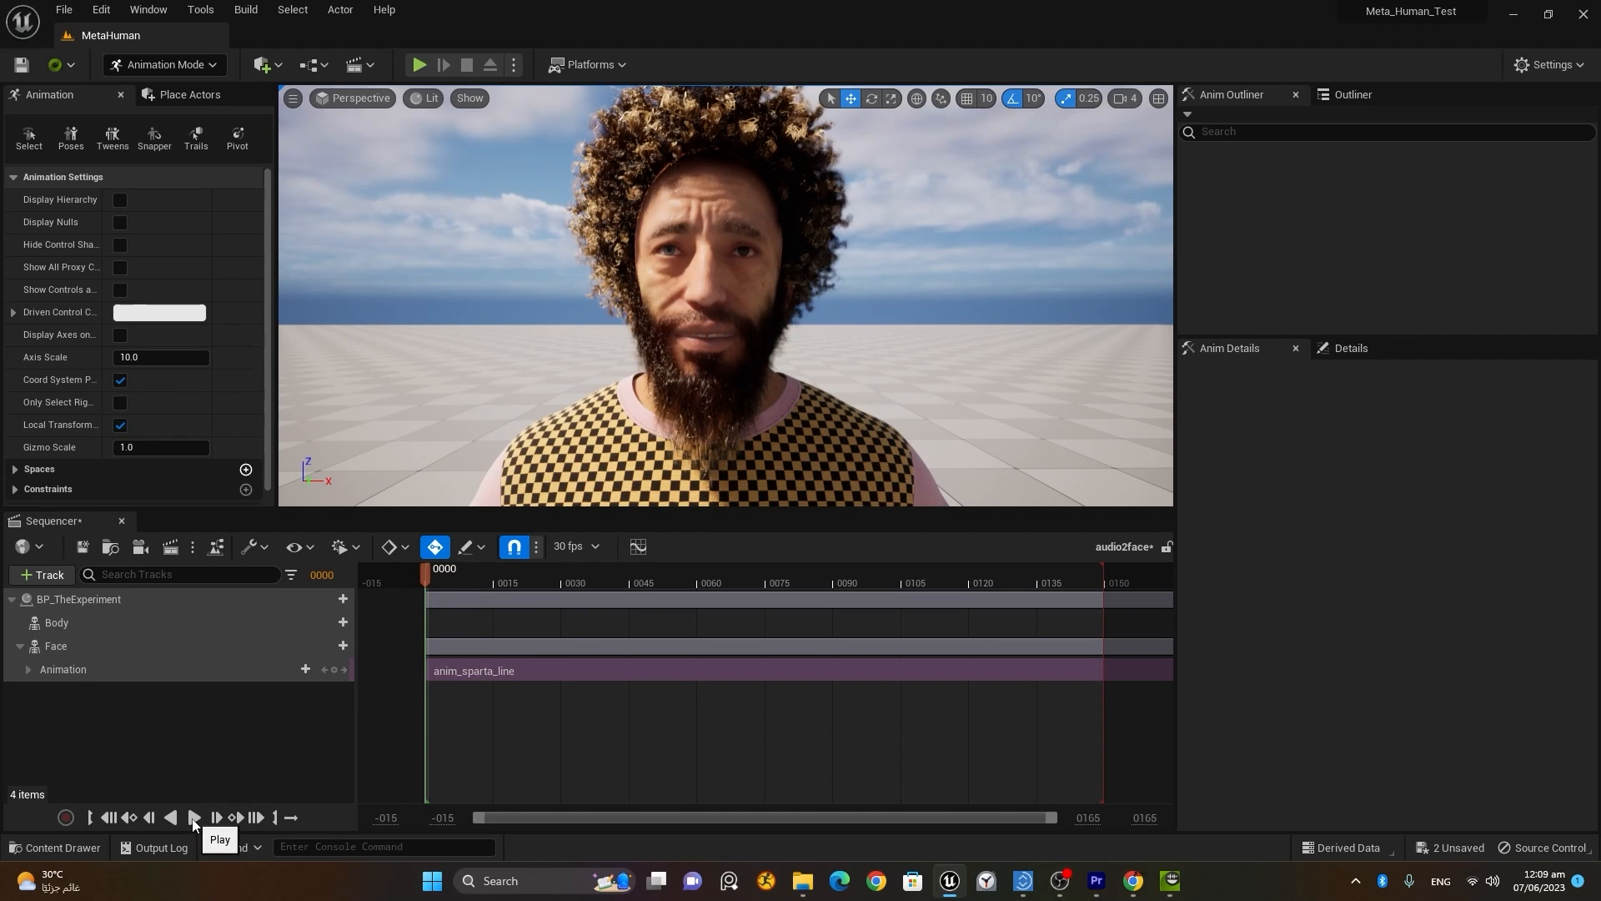
{"action": "left_click", "coordinate": [192, 822]}
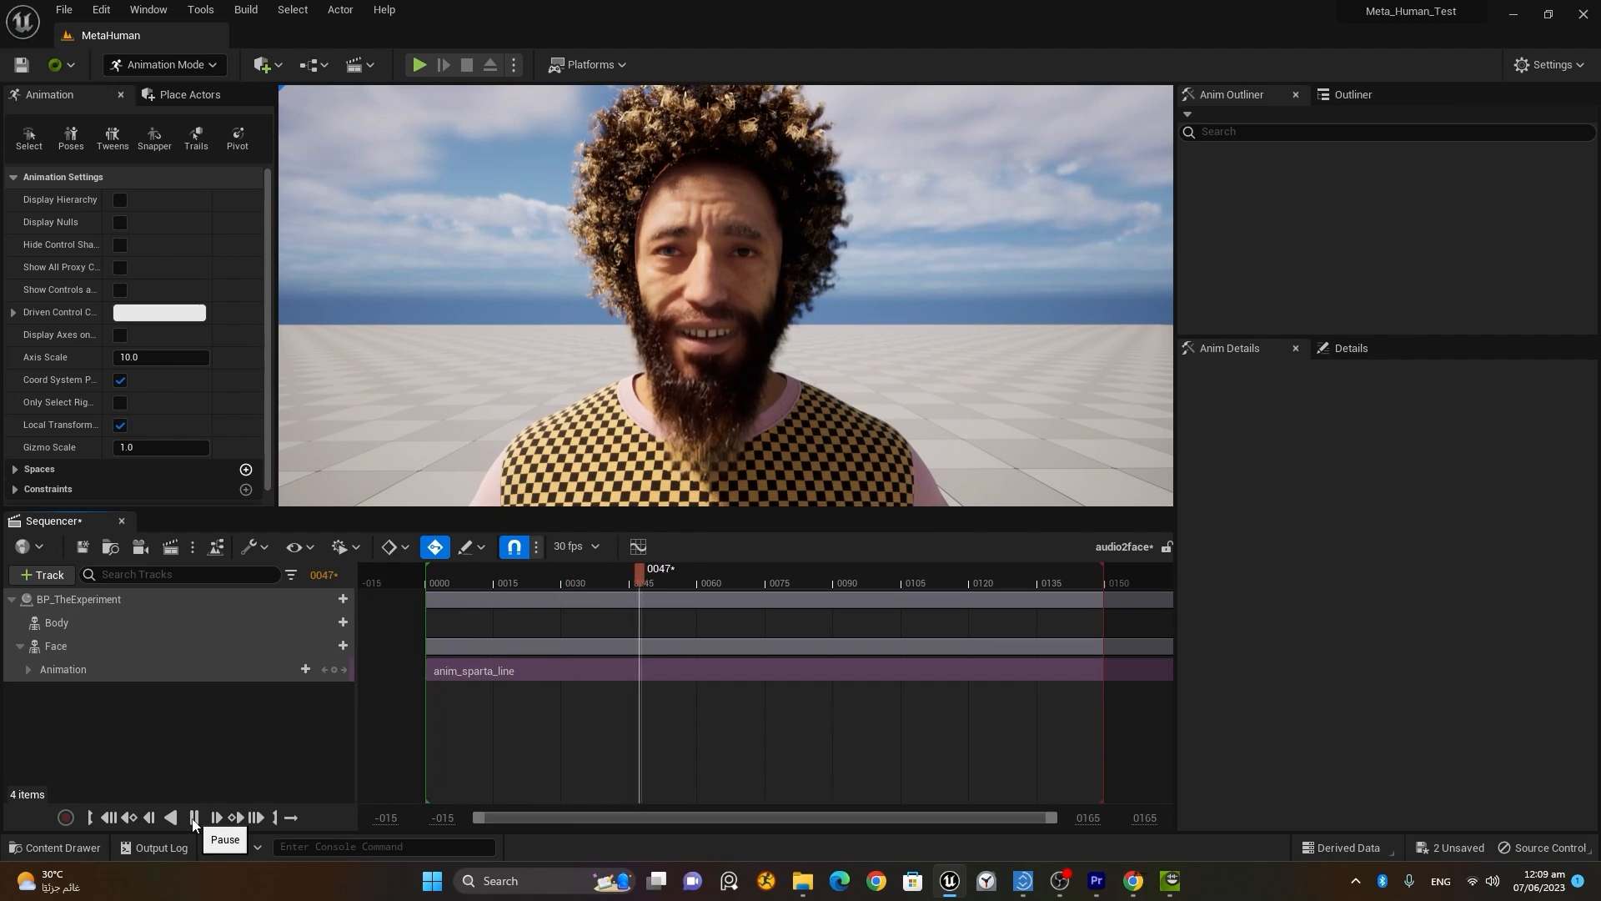
{"action": "left_click", "coordinate": [193, 820]}
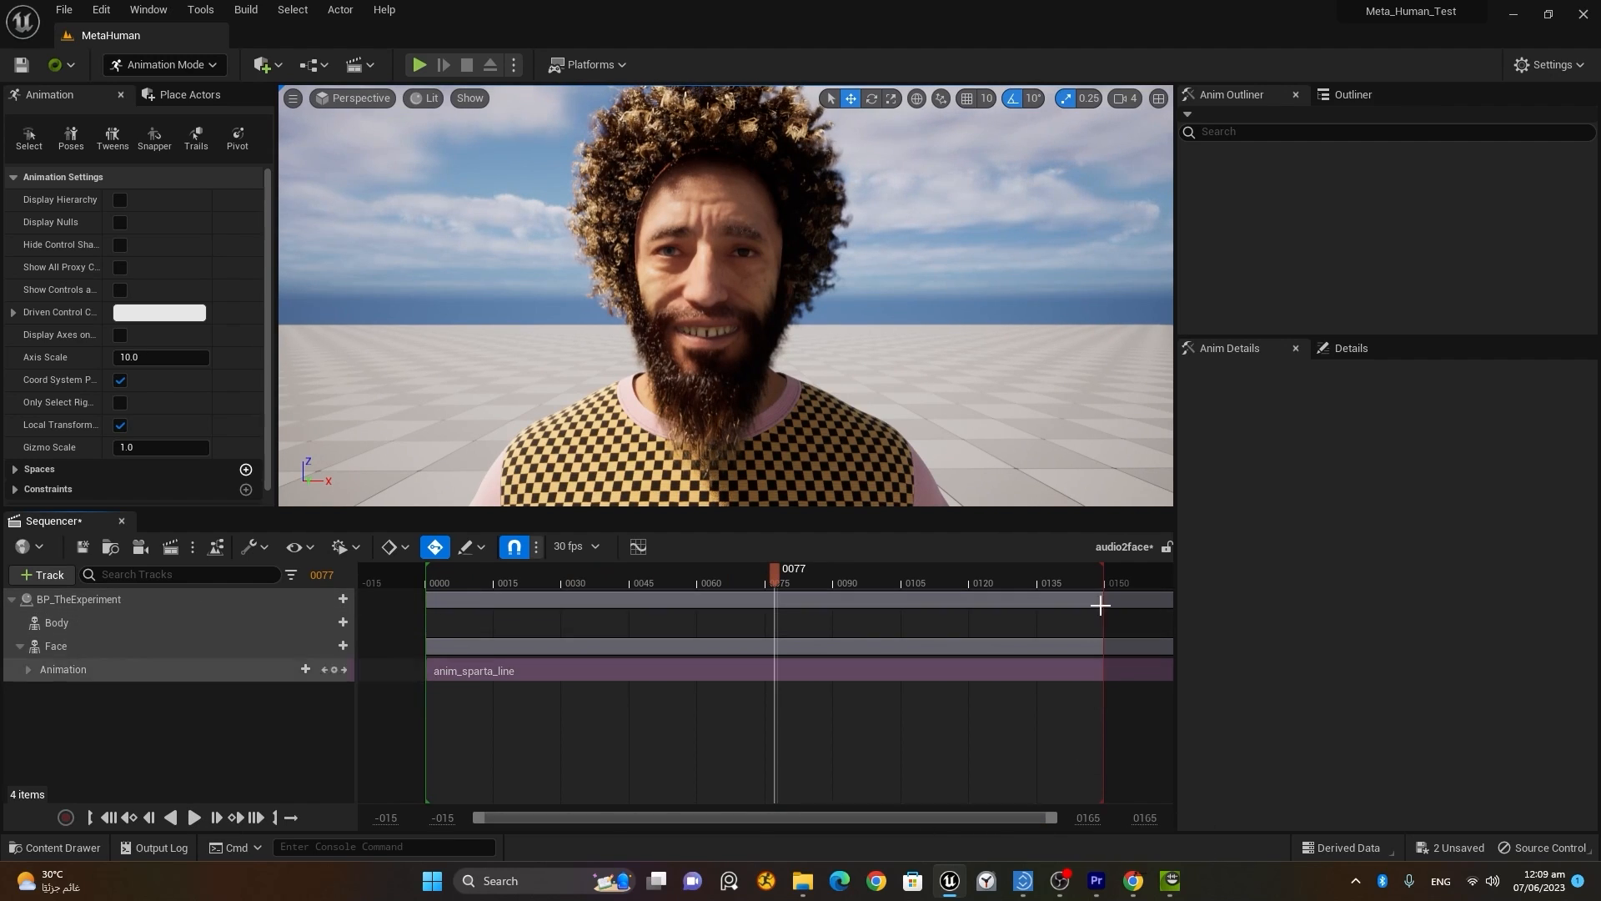
Step: Widen the timeline to frame 800, extend the playback range to the end of the anim_sparta_line clip, and play the sequence
{"action": "left_click", "coordinate": [1089, 818]}
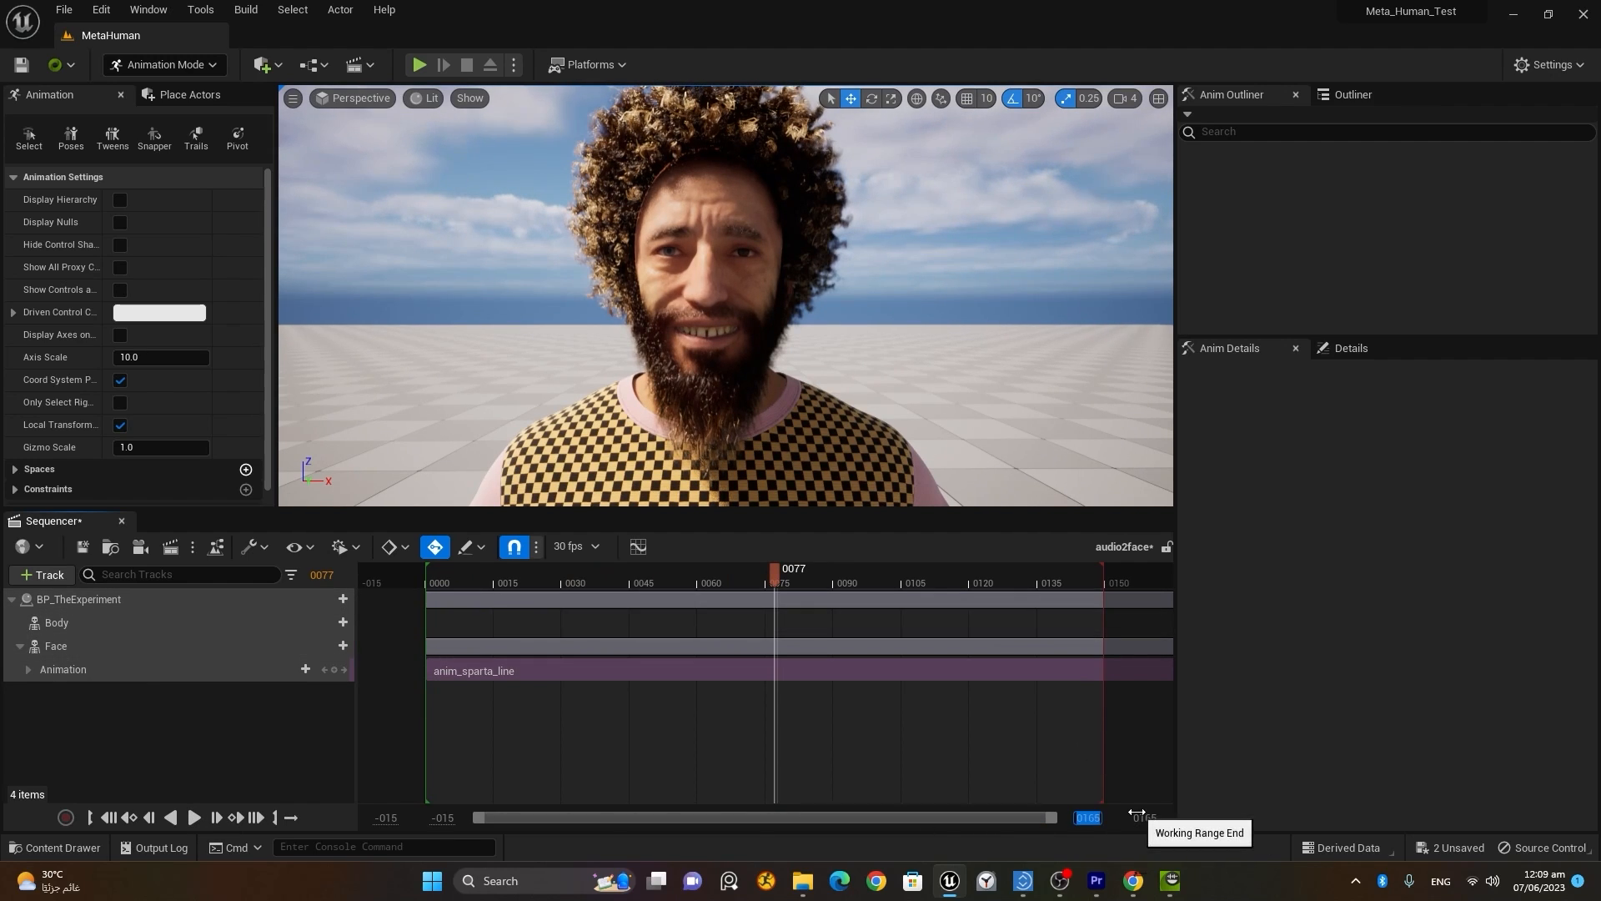
{"action": "type", "text": "800"}
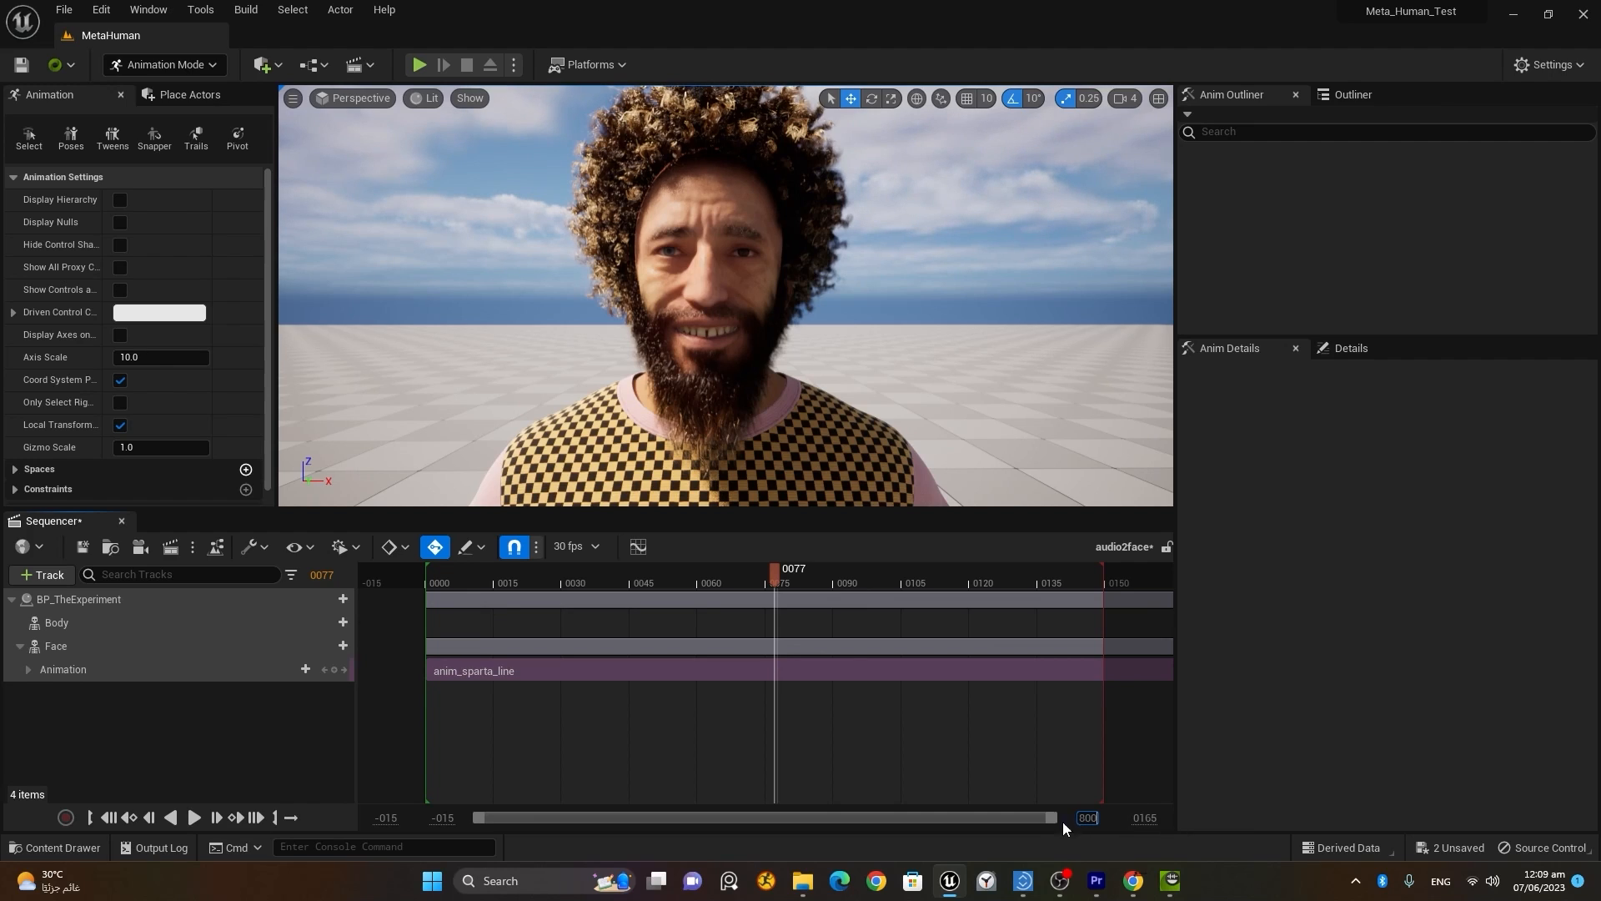
{"action": "key", "text": "Return"}
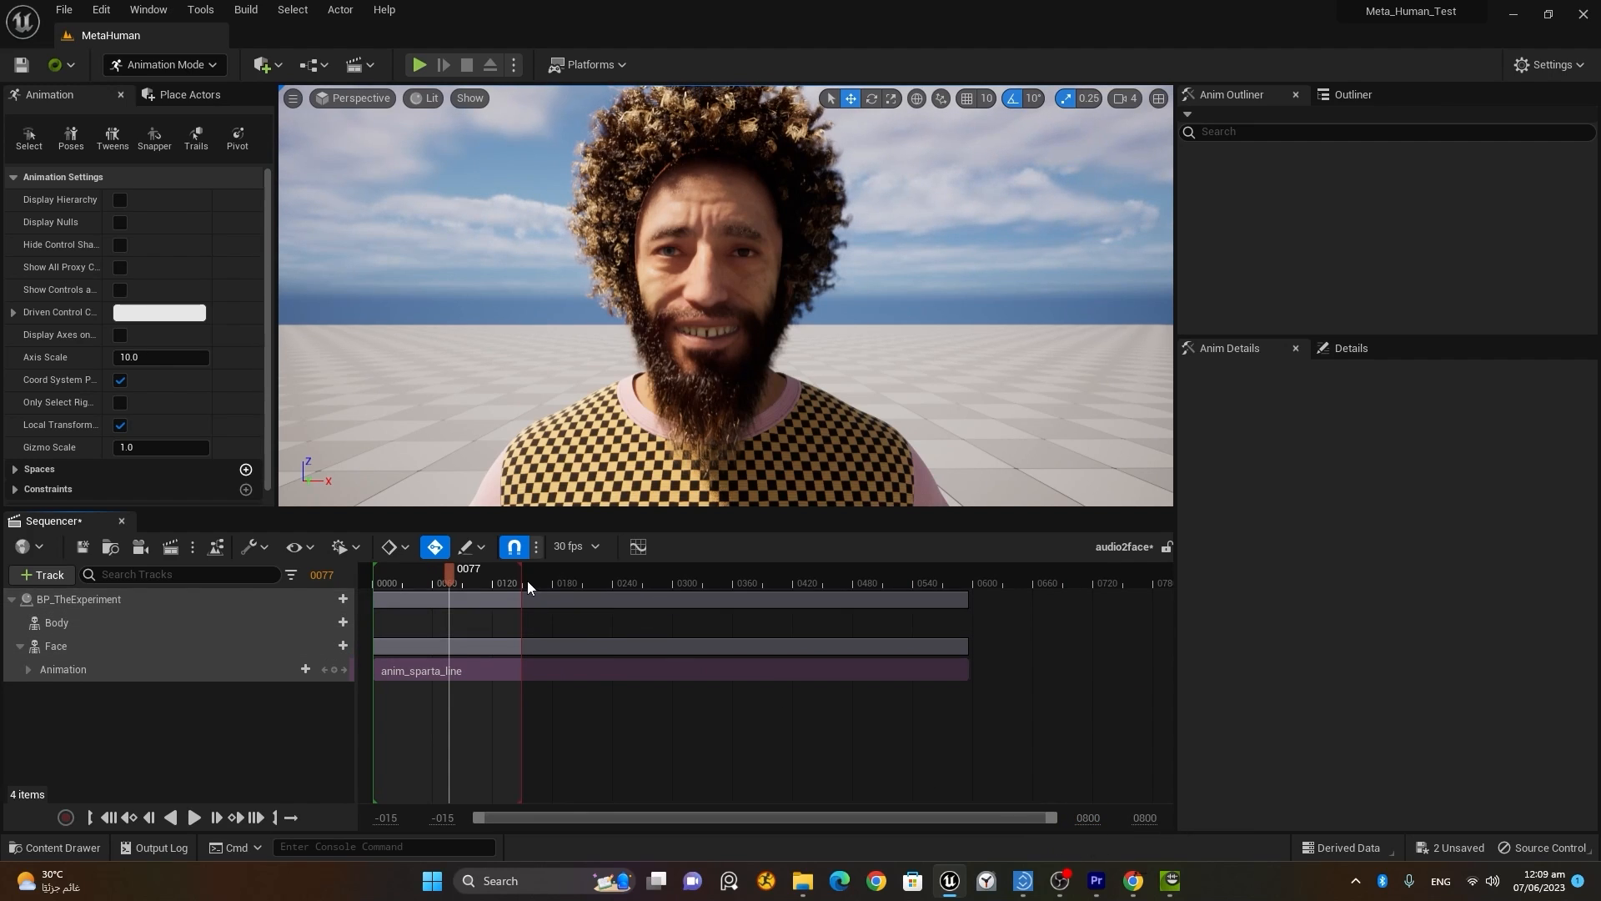
{"action": "left_click_drag", "start_coordinate": [519, 575], "coordinate": [973, 600]}
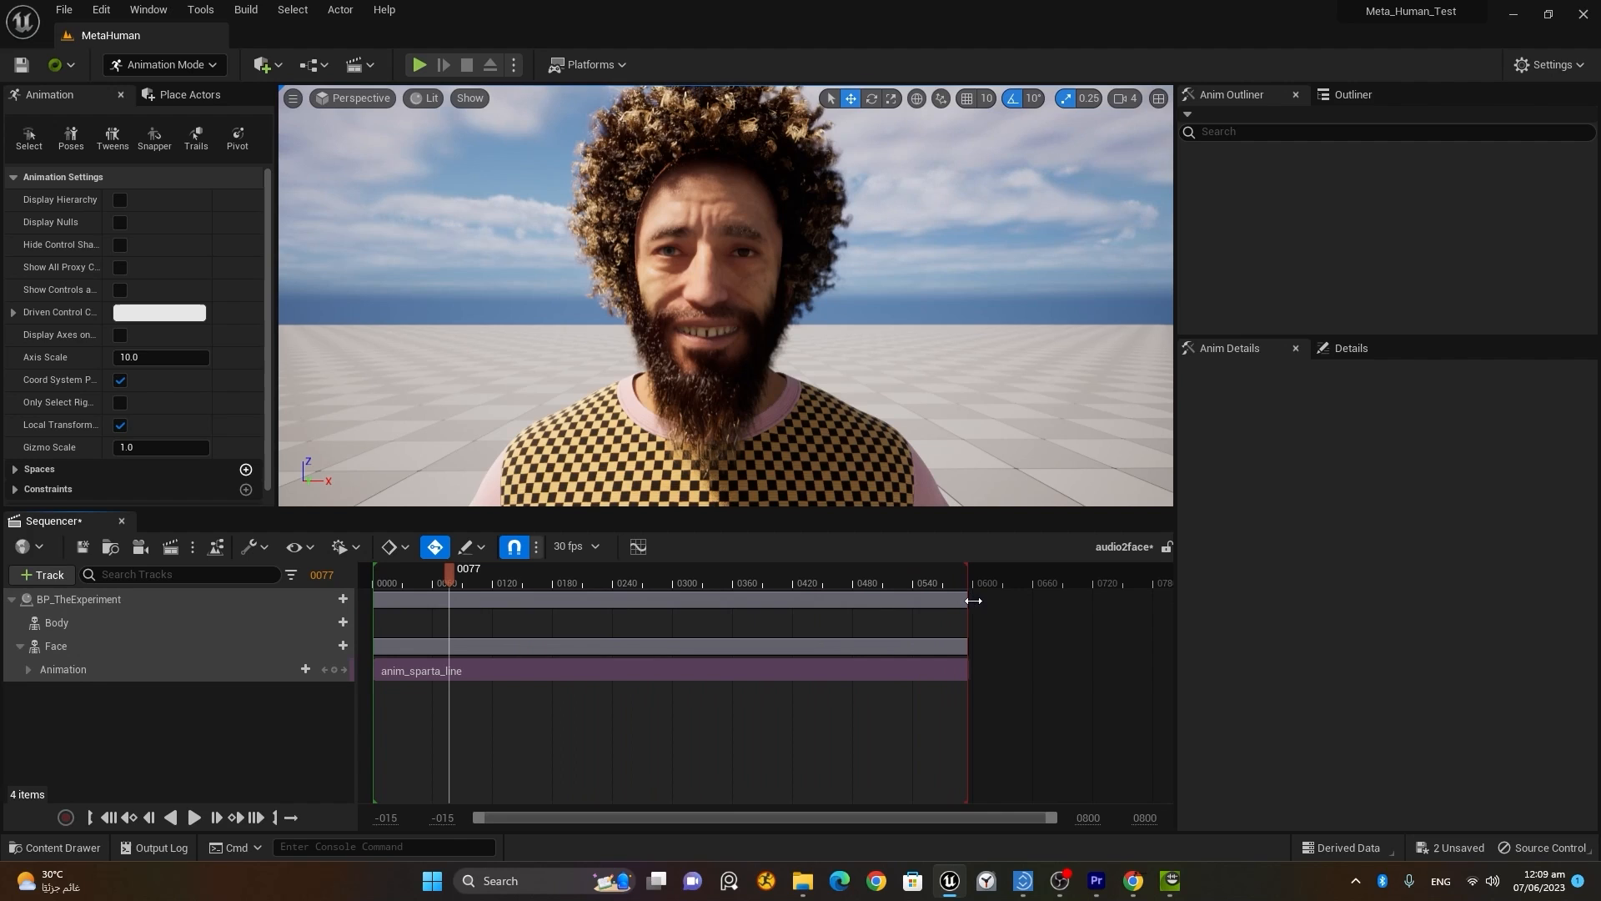
{"action": "left_click", "coordinate": [197, 820]}
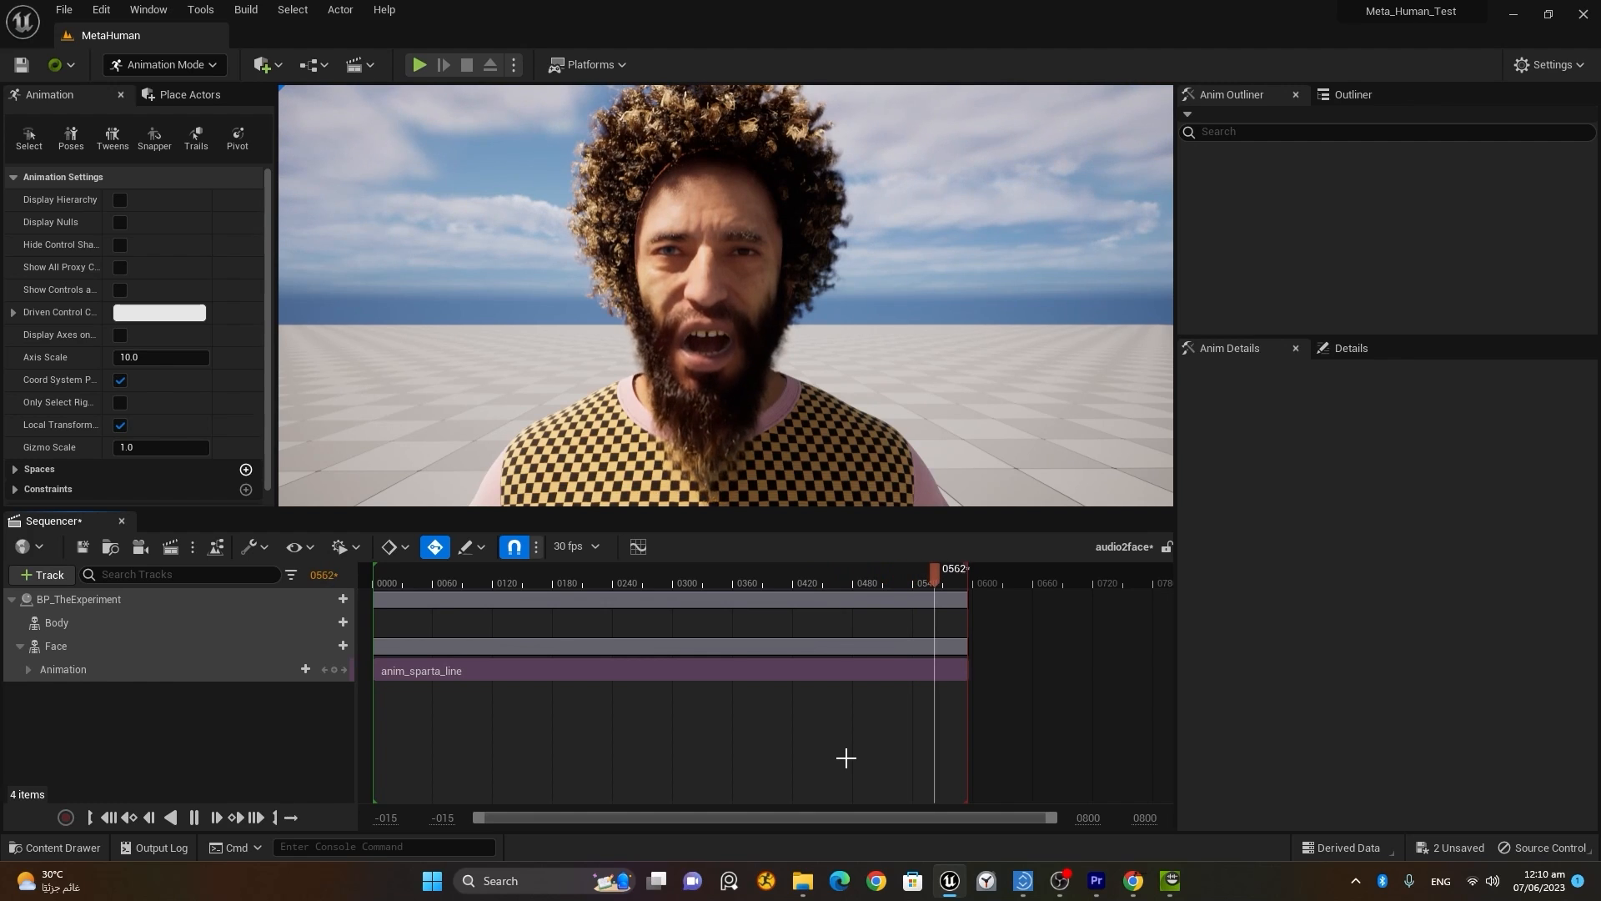
Step: Duplicate Facial_Animation_1 in the Facial_Animation folder as Head_Movement and open the copy with an enlarged curves area
{"action": "left_click", "coordinate": [70, 848]}
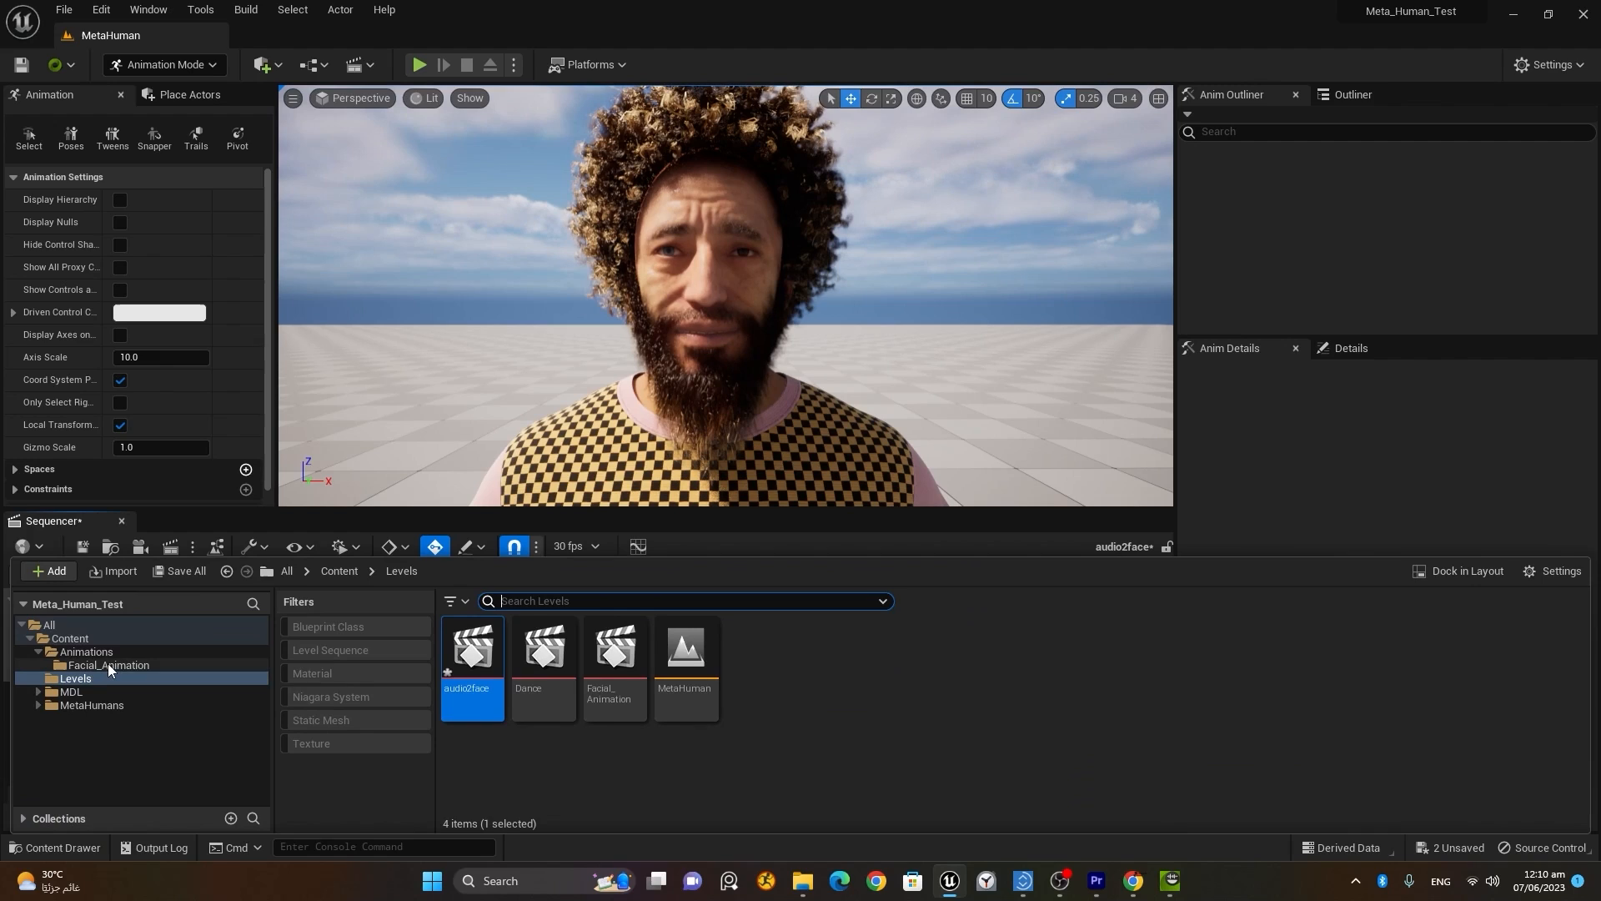
{"action": "left_click", "coordinate": [116, 668]}
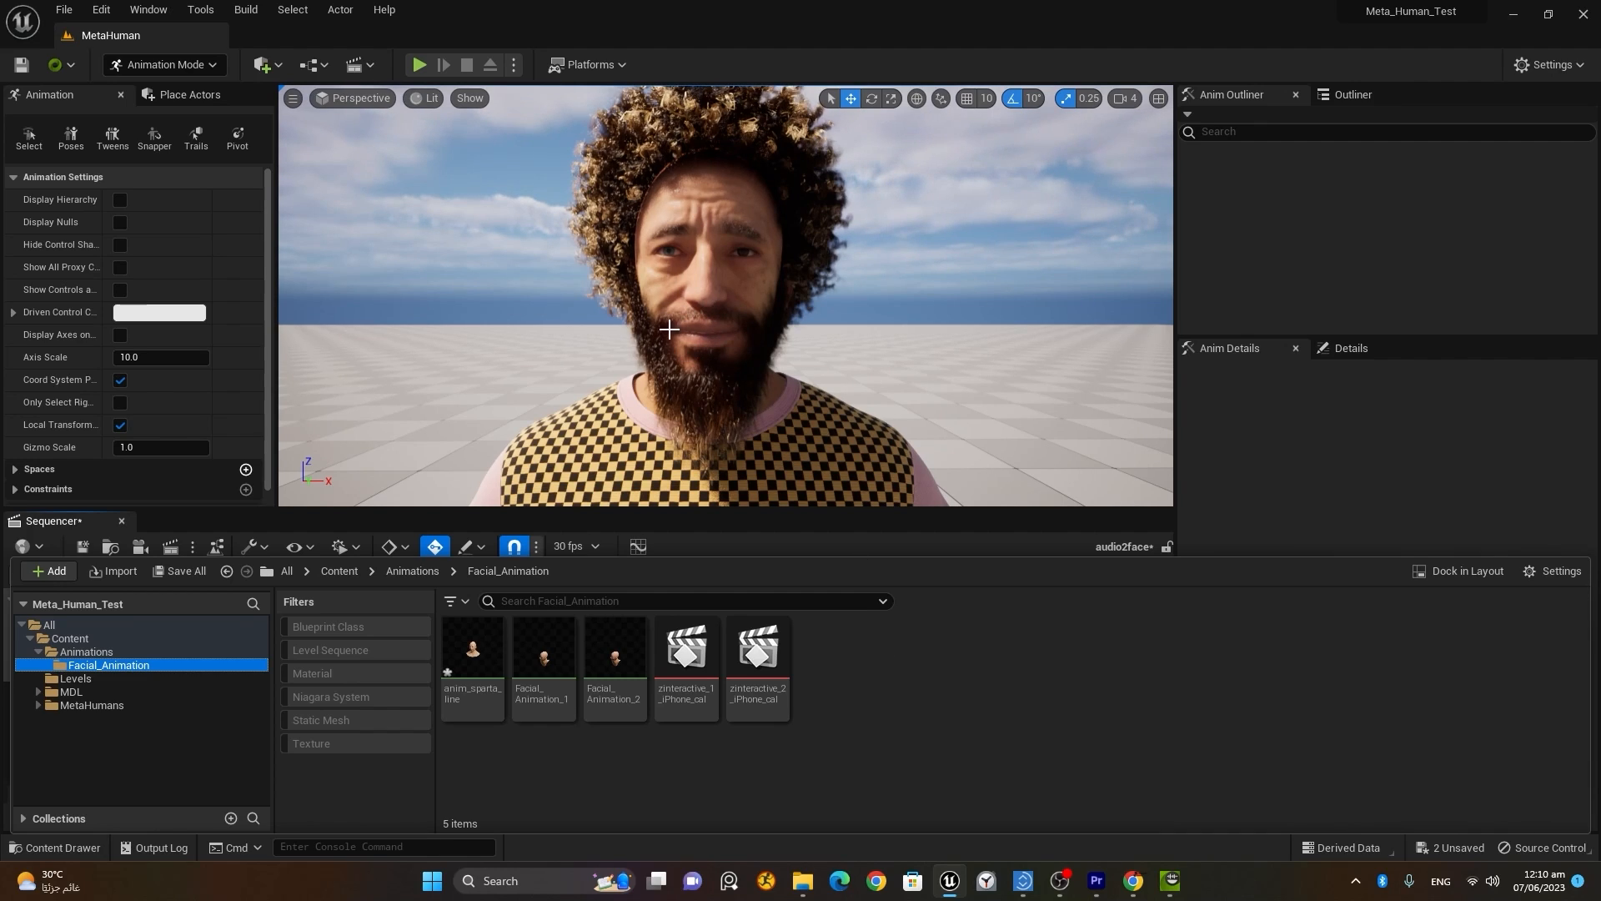
{"action": "left_click", "coordinate": [550, 688]}
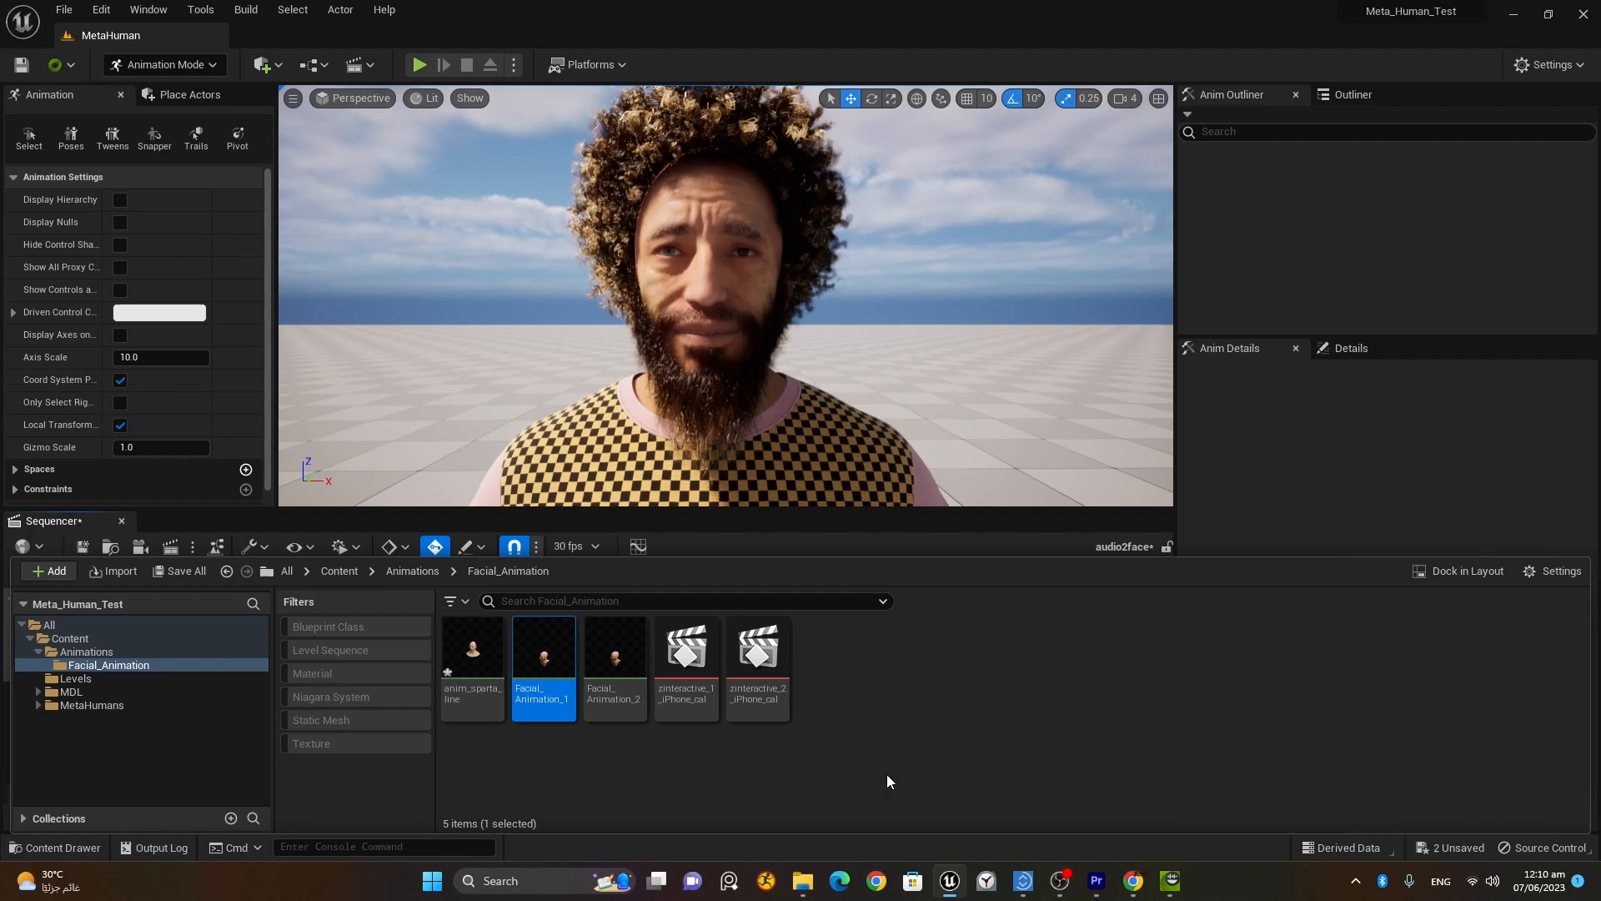
{"action": "key", "text": "ctrl+d"}
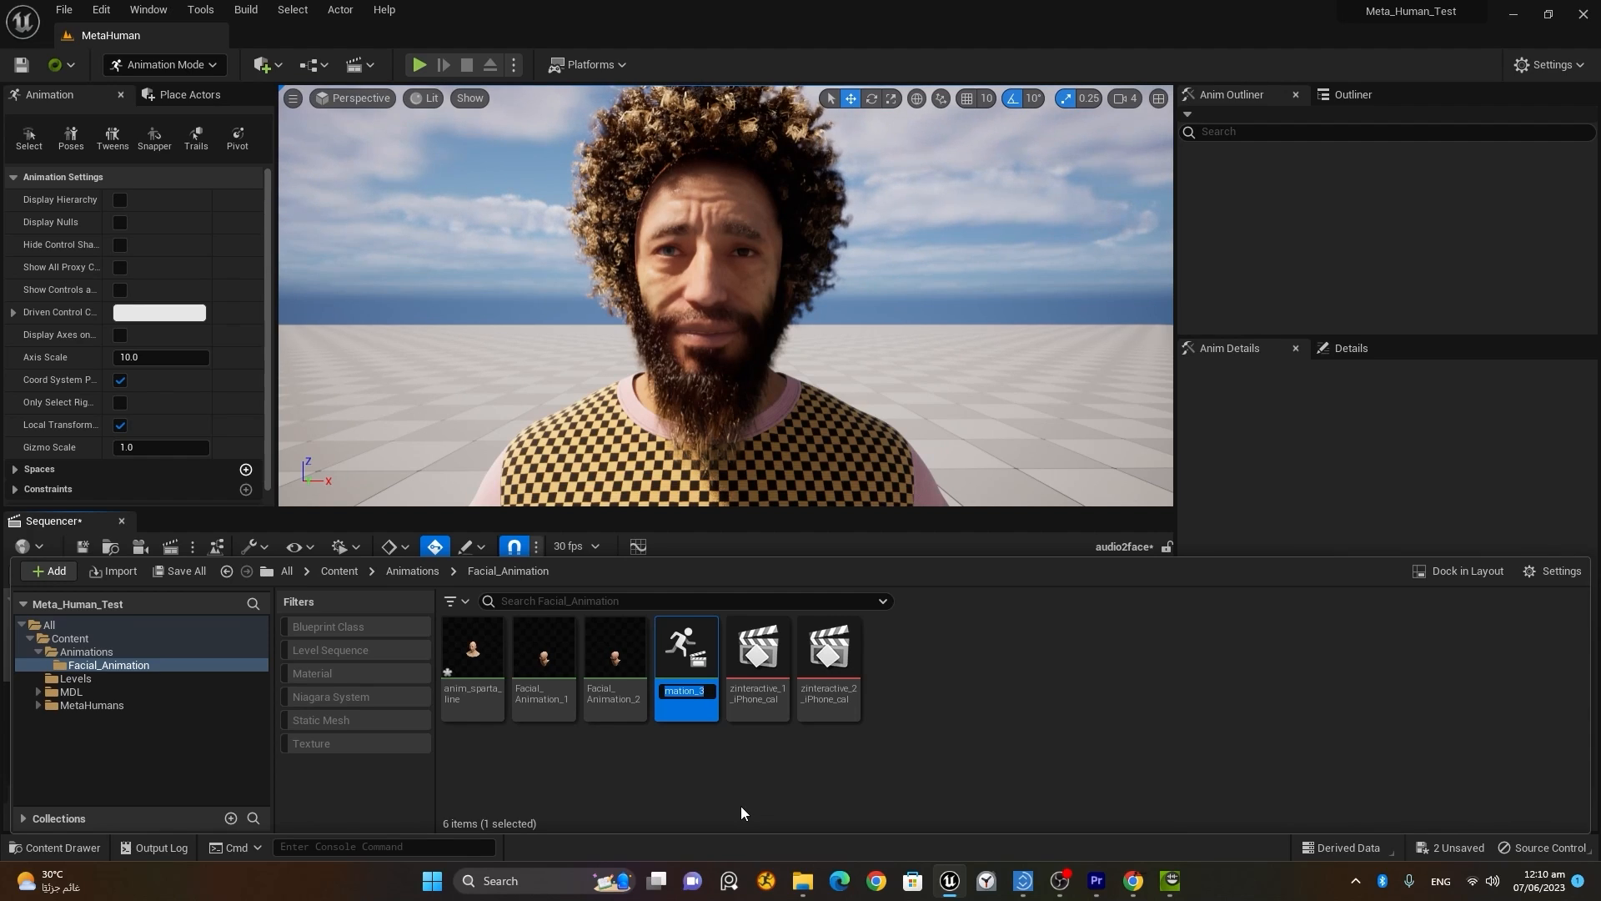
{"action": "type", "text": "Head"}
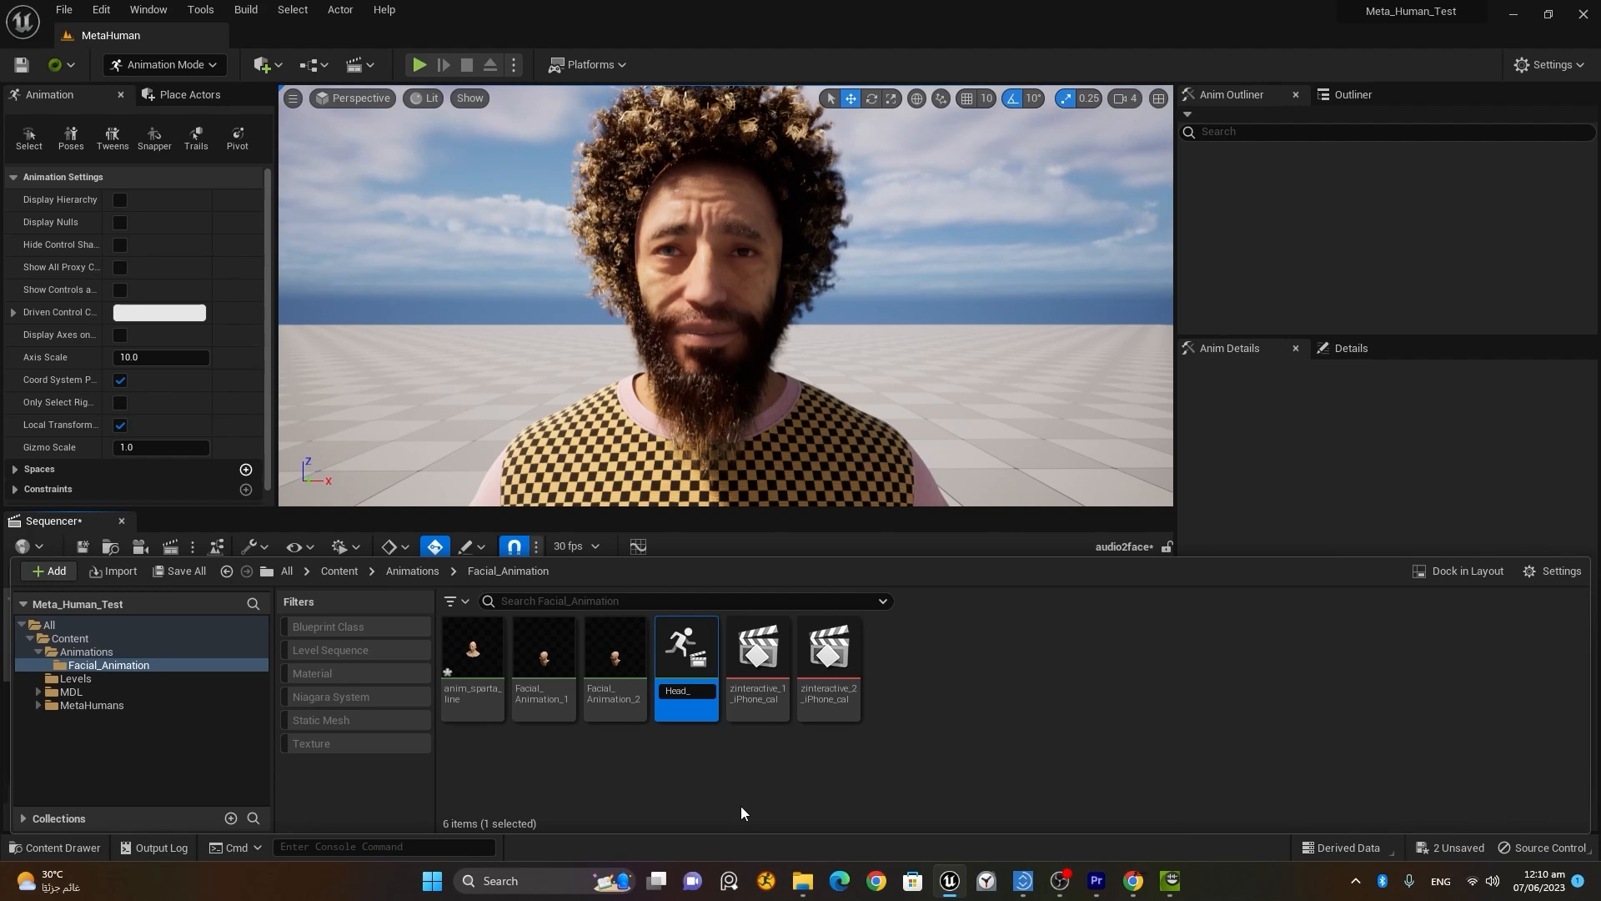
{"action": "type", "text": "_Mov"}
{"action": "type", "text": "ement"}
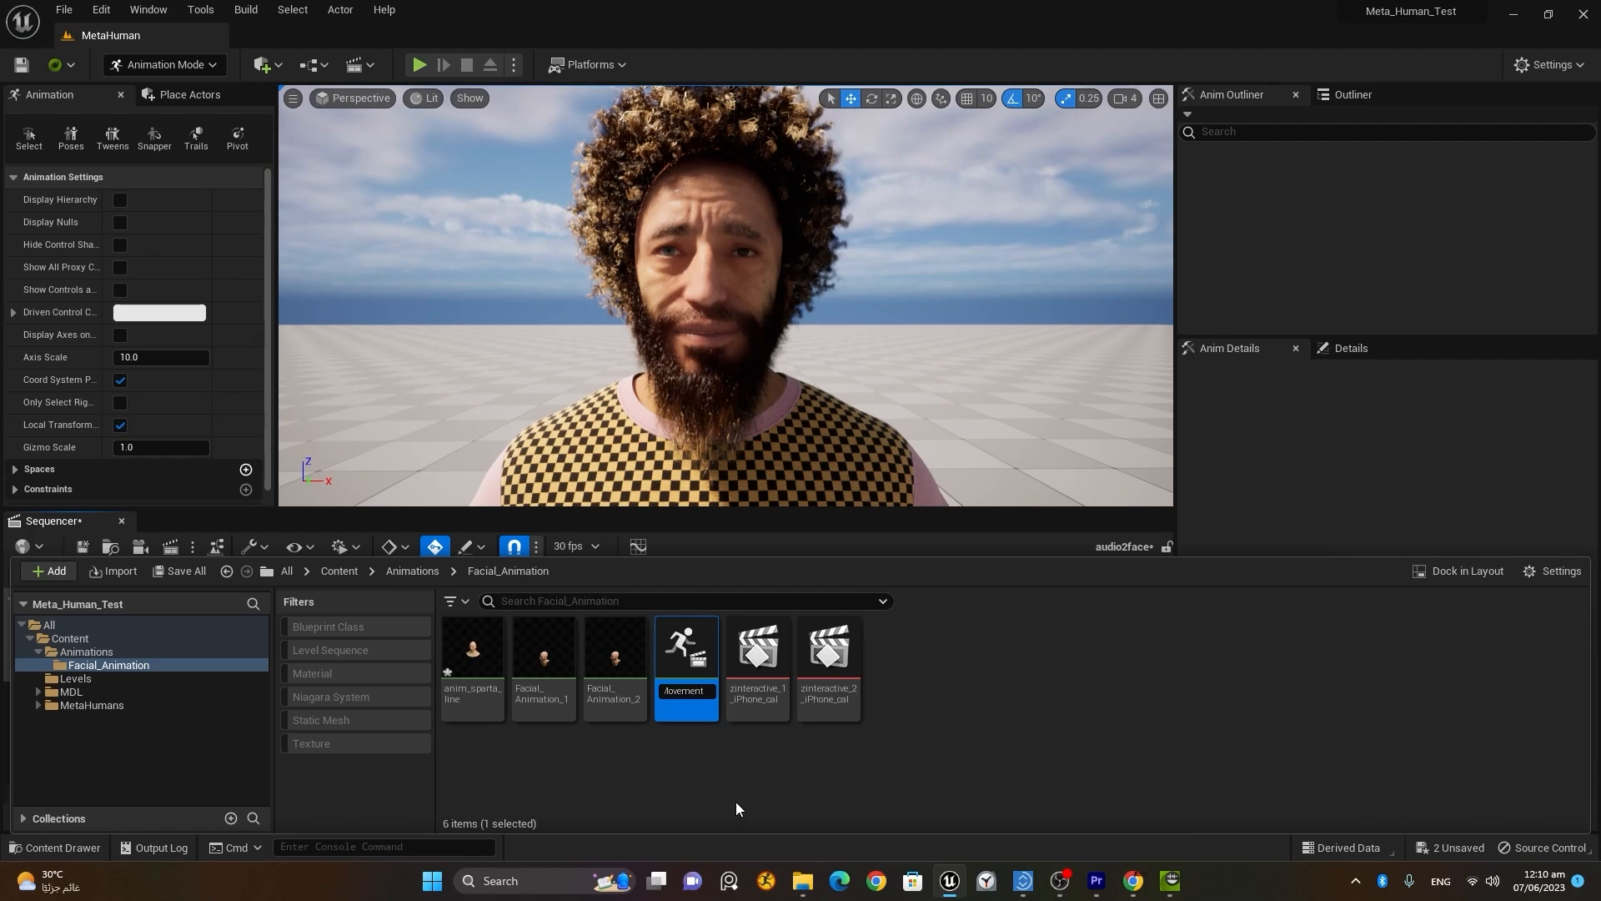
{"action": "key", "text": "Return"}
{"action": "double_click", "coordinate": [682, 638]}
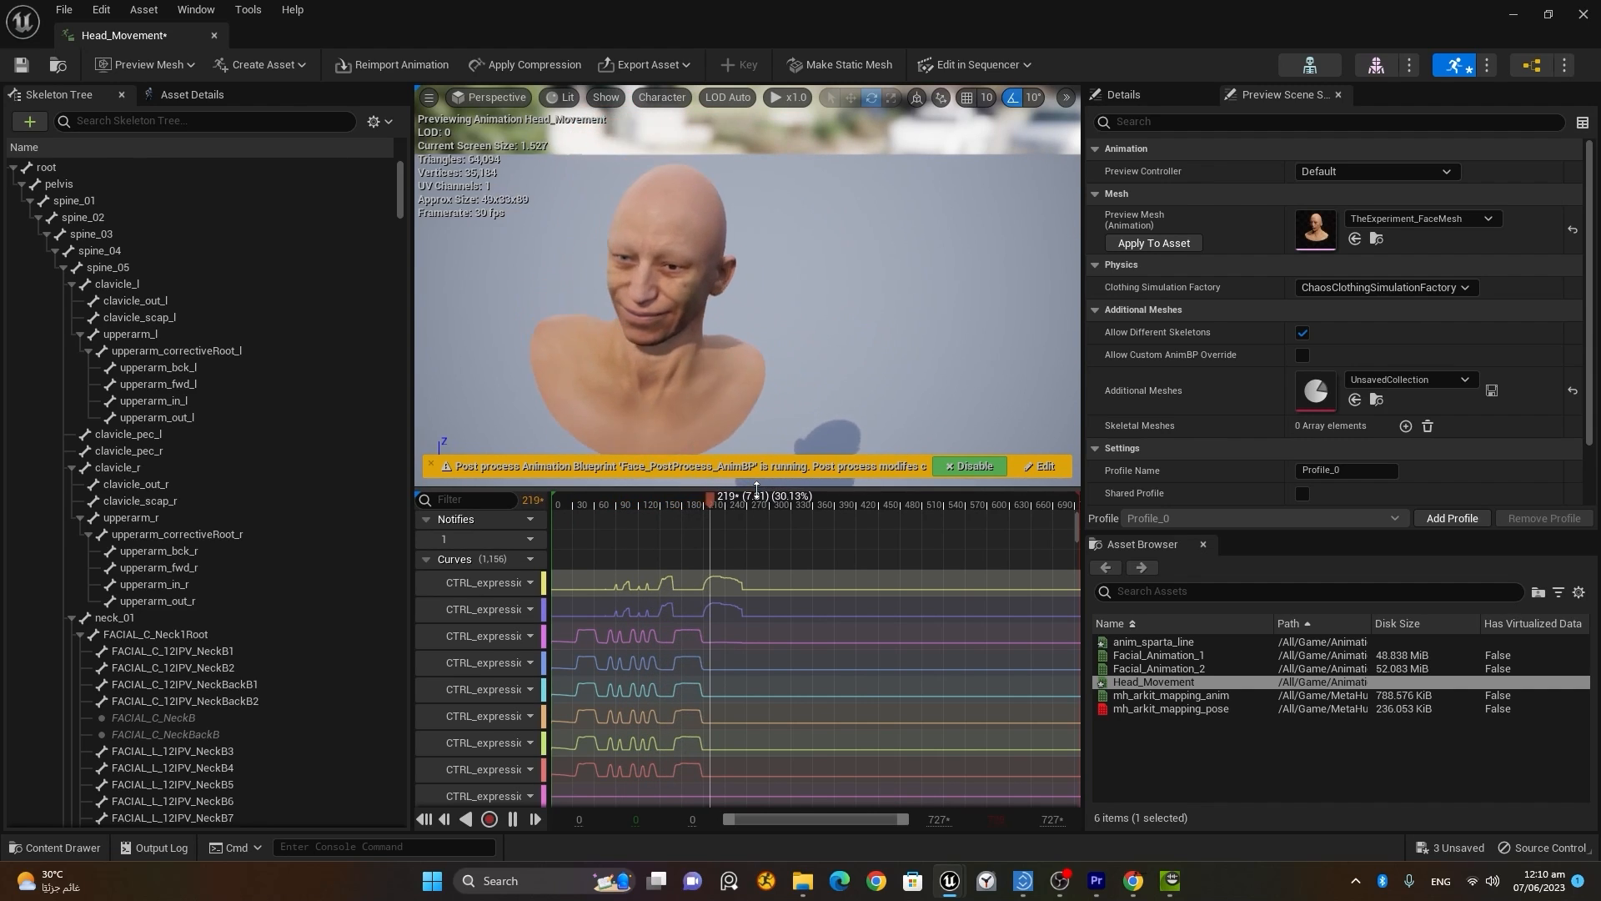
{"action": "left_click_drag", "start_coordinate": [757, 489], "coordinate": [763, 323]}
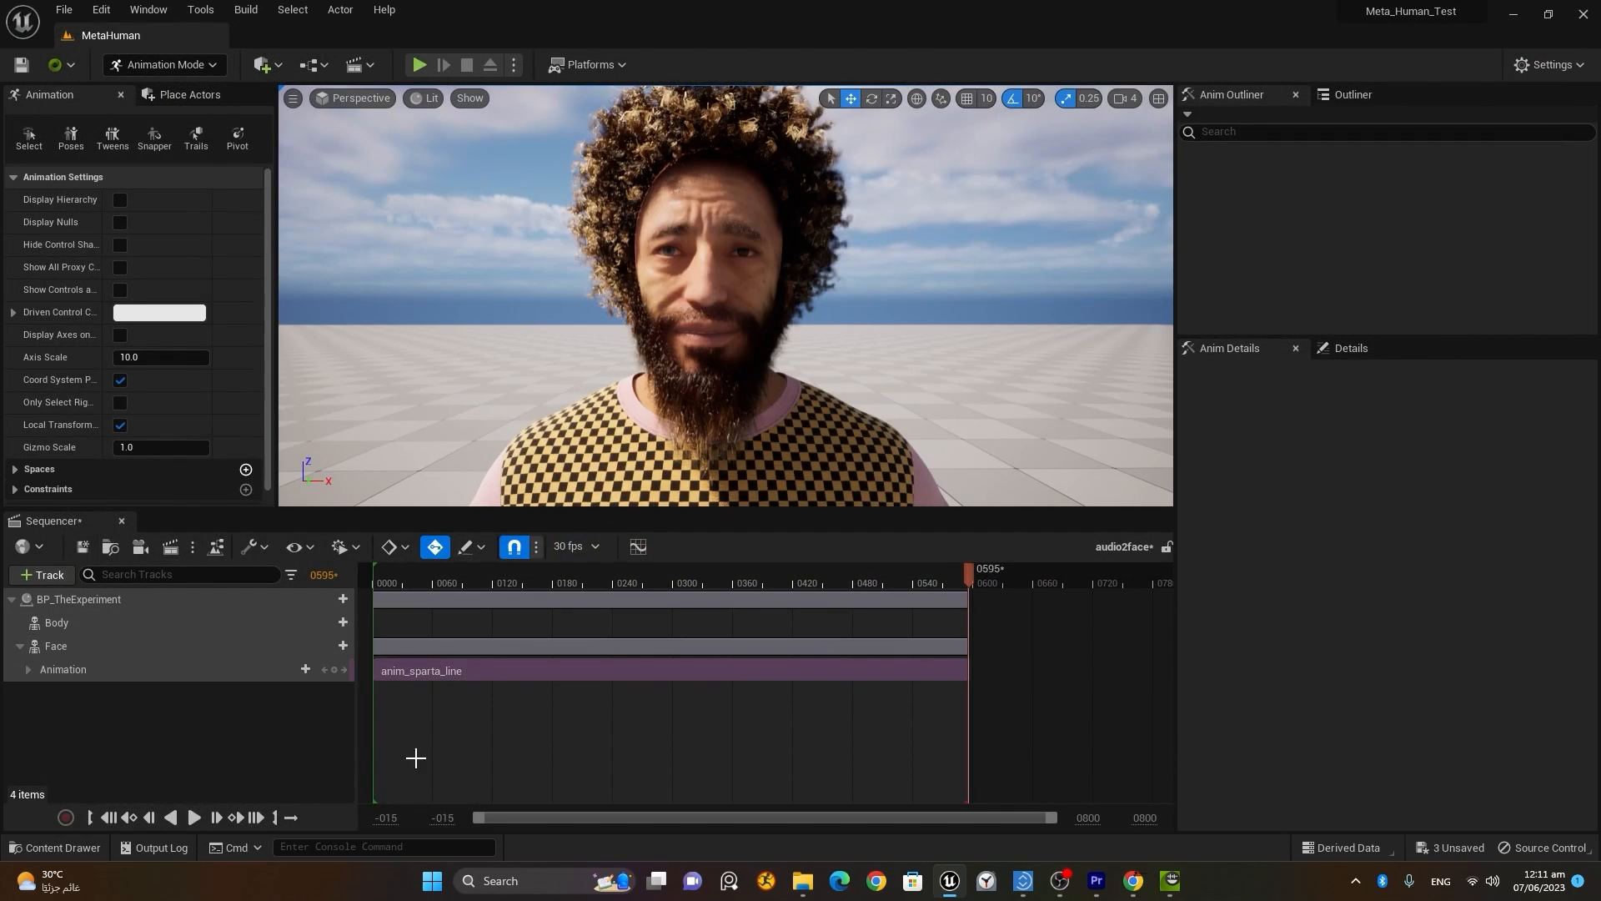
Step: Add the zinteractive_1_iPhone_cal level sequence from Facial_Animation to audio2face as a subsequence starting at frame 0
{"action": "left_click", "coordinate": [38, 848]}
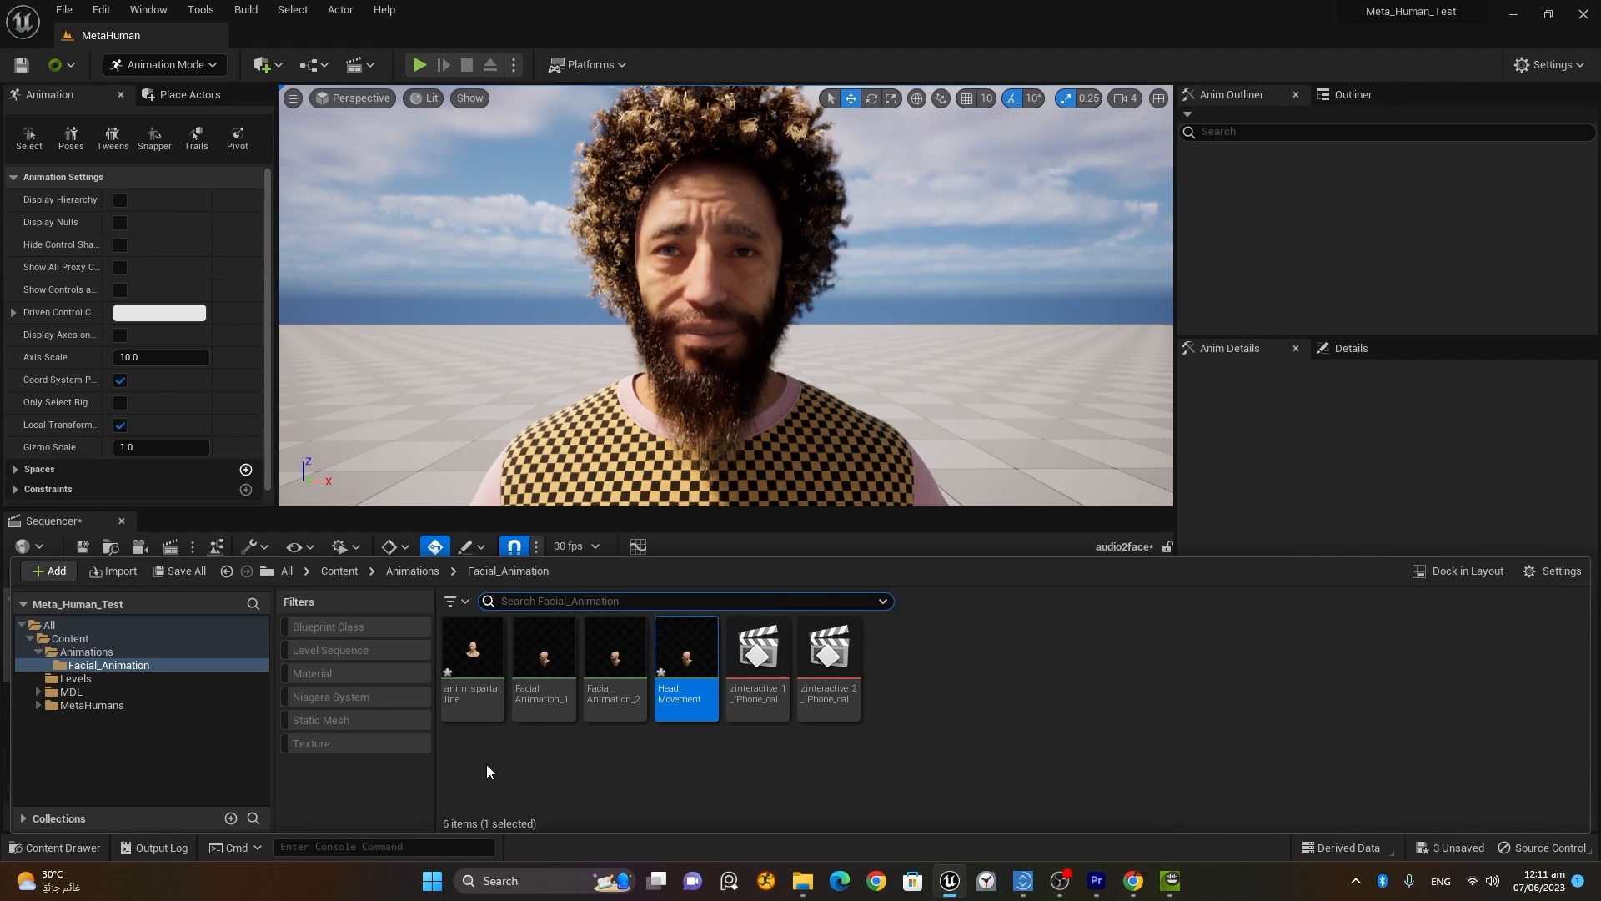
{"action": "left_click", "coordinate": [765, 649]}
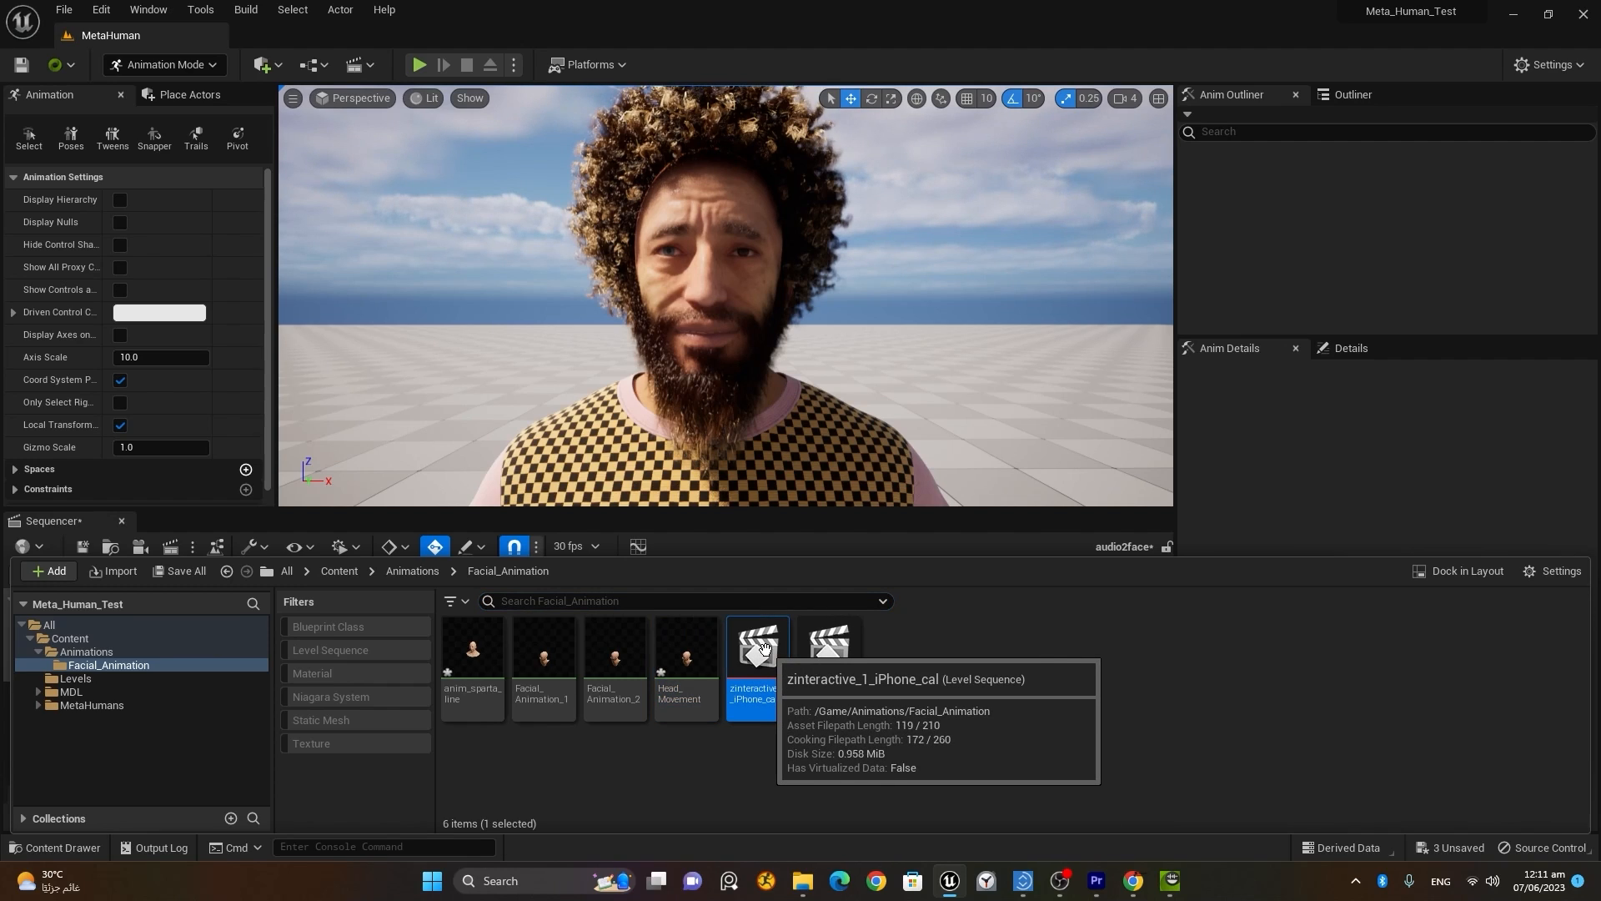
{"action": "left_click_drag", "start_coordinate": [765, 649], "coordinate": [152, 729]}
{"action": "left_click_drag", "start_coordinate": [1011, 626], "coordinate": [427, 628]}
Step: Stretch the zinteractive_1_iPhone_cal subsequence to frame 596 and delete the anim_sparta_line clip from the Face animation track
{"action": "left_click", "coordinate": [637, 717]}
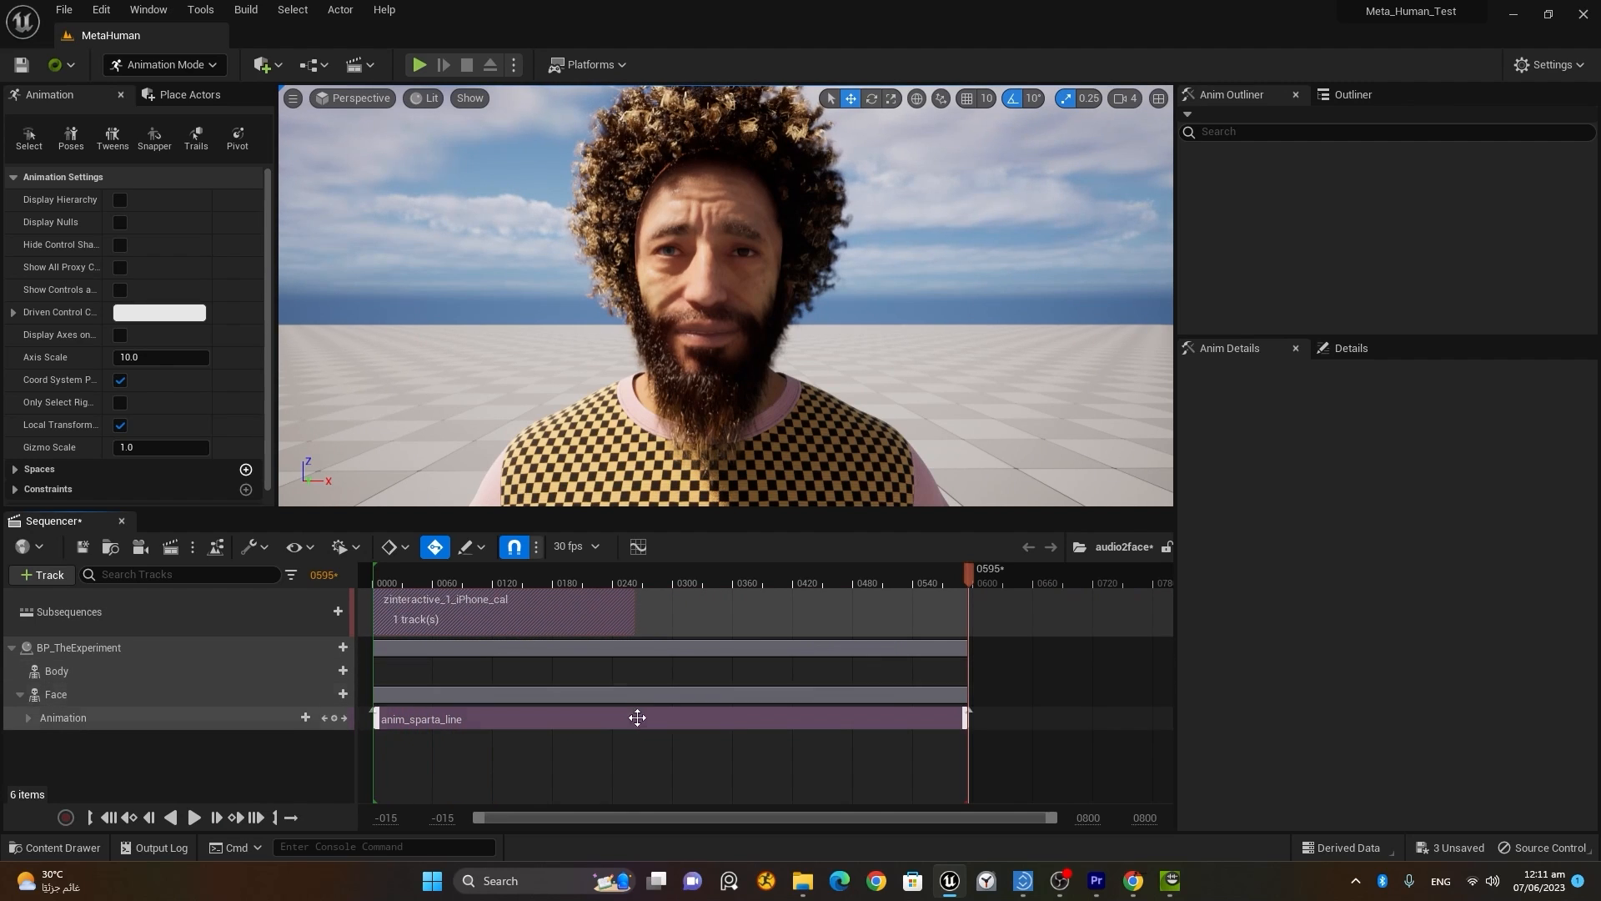
{"action": "left_click", "coordinate": [648, 615]}
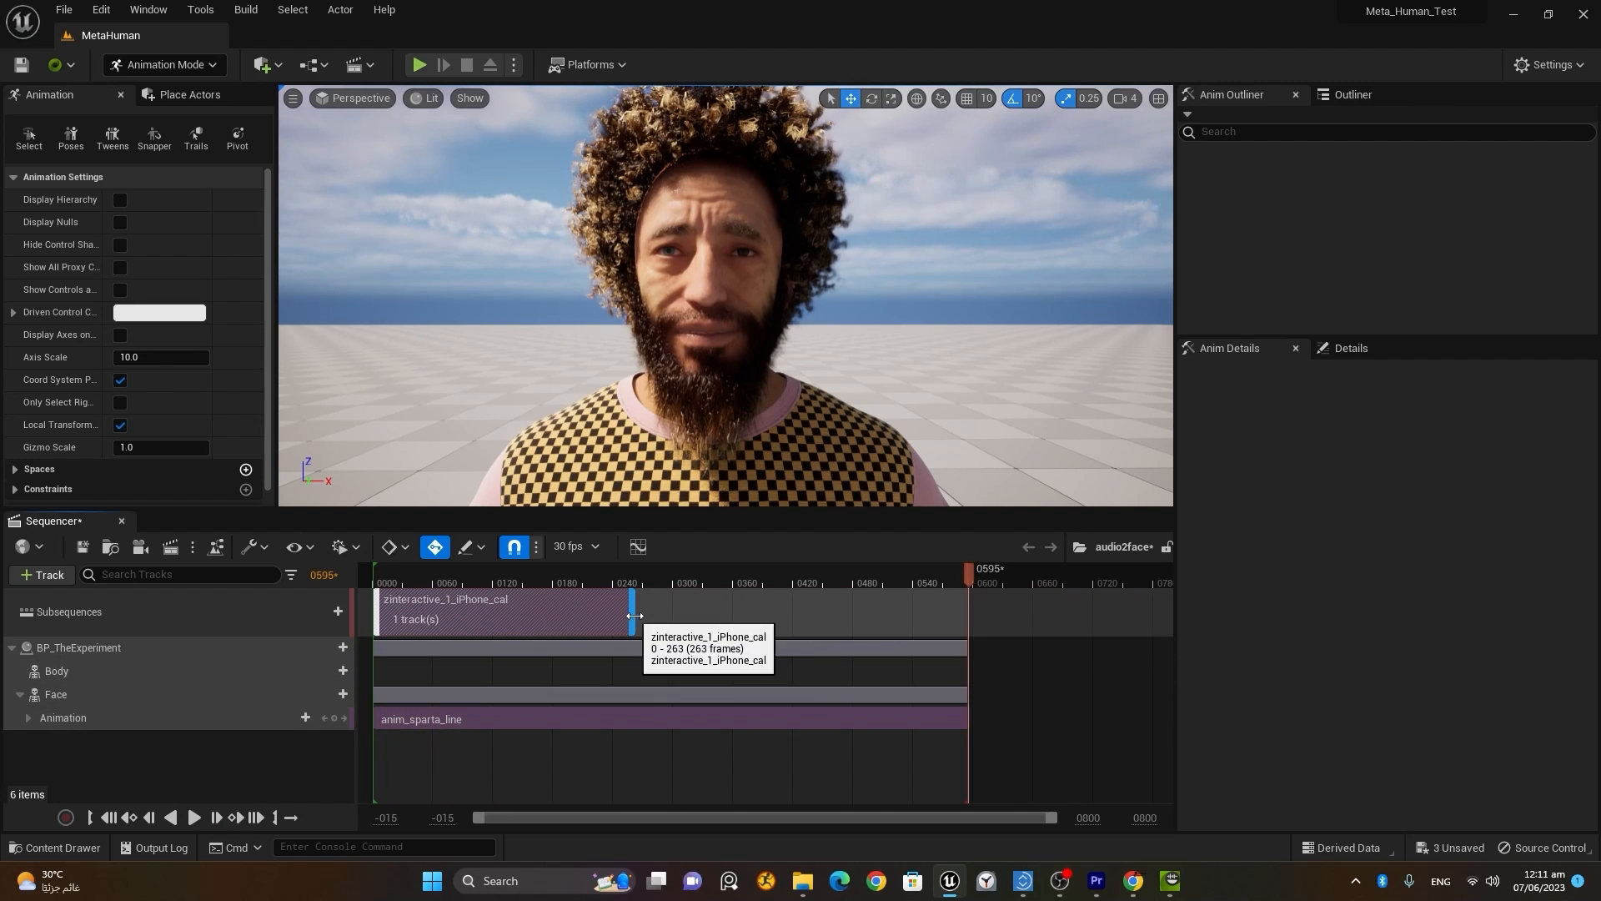
{"action": "left_click_drag", "start_coordinate": [632, 615], "coordinate": [966, 616]}
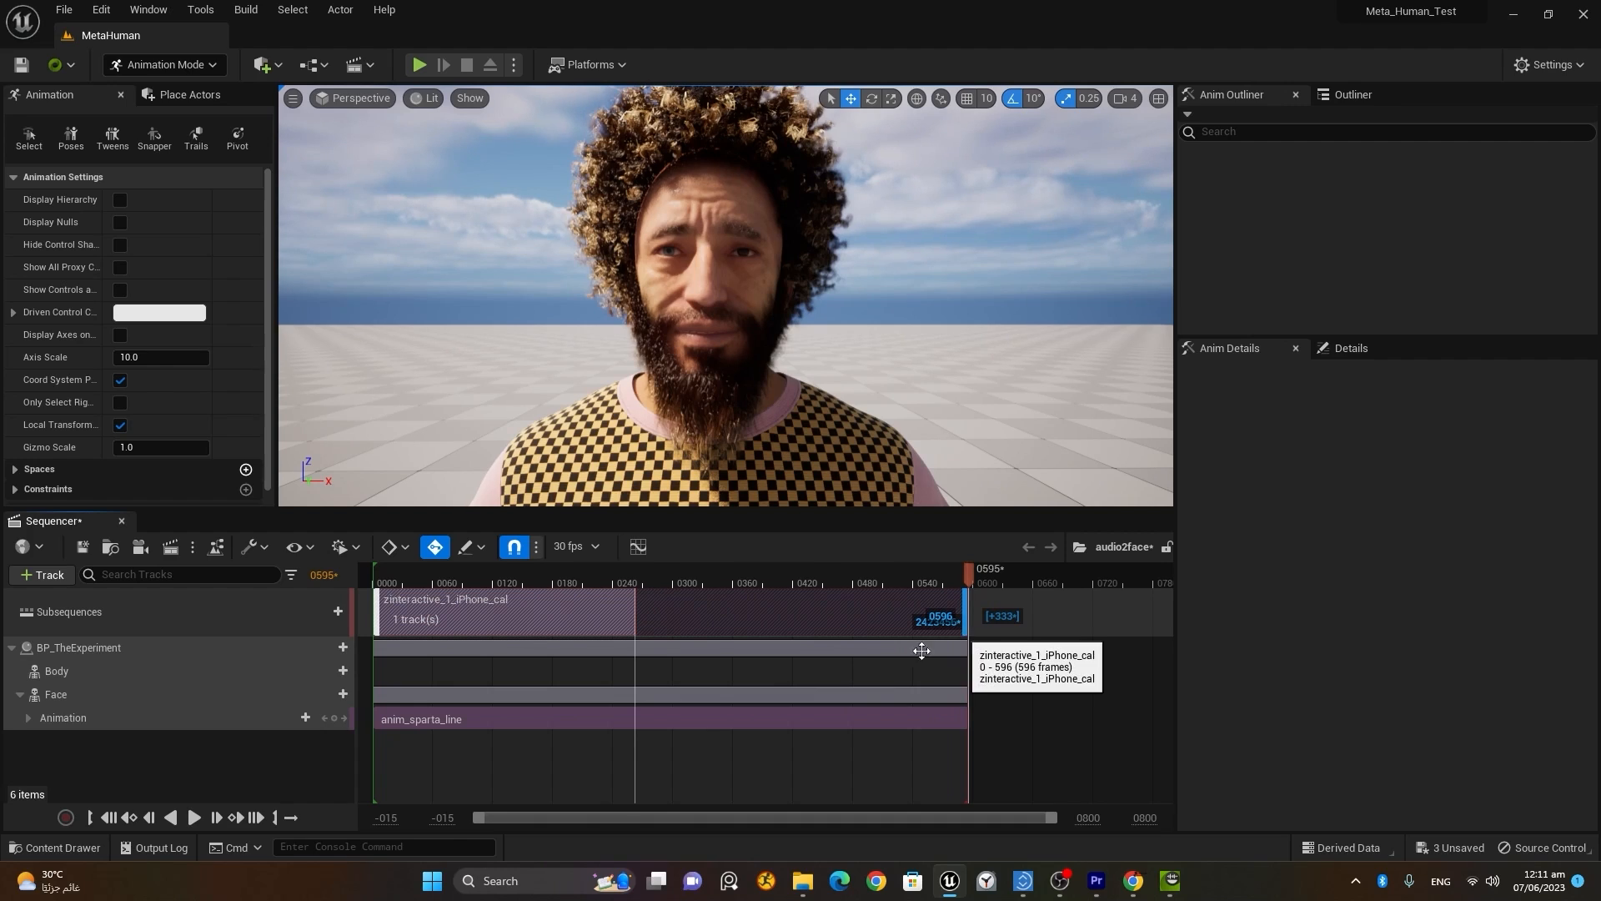
{"action": "left_click", "coordinate": [440, 718]}
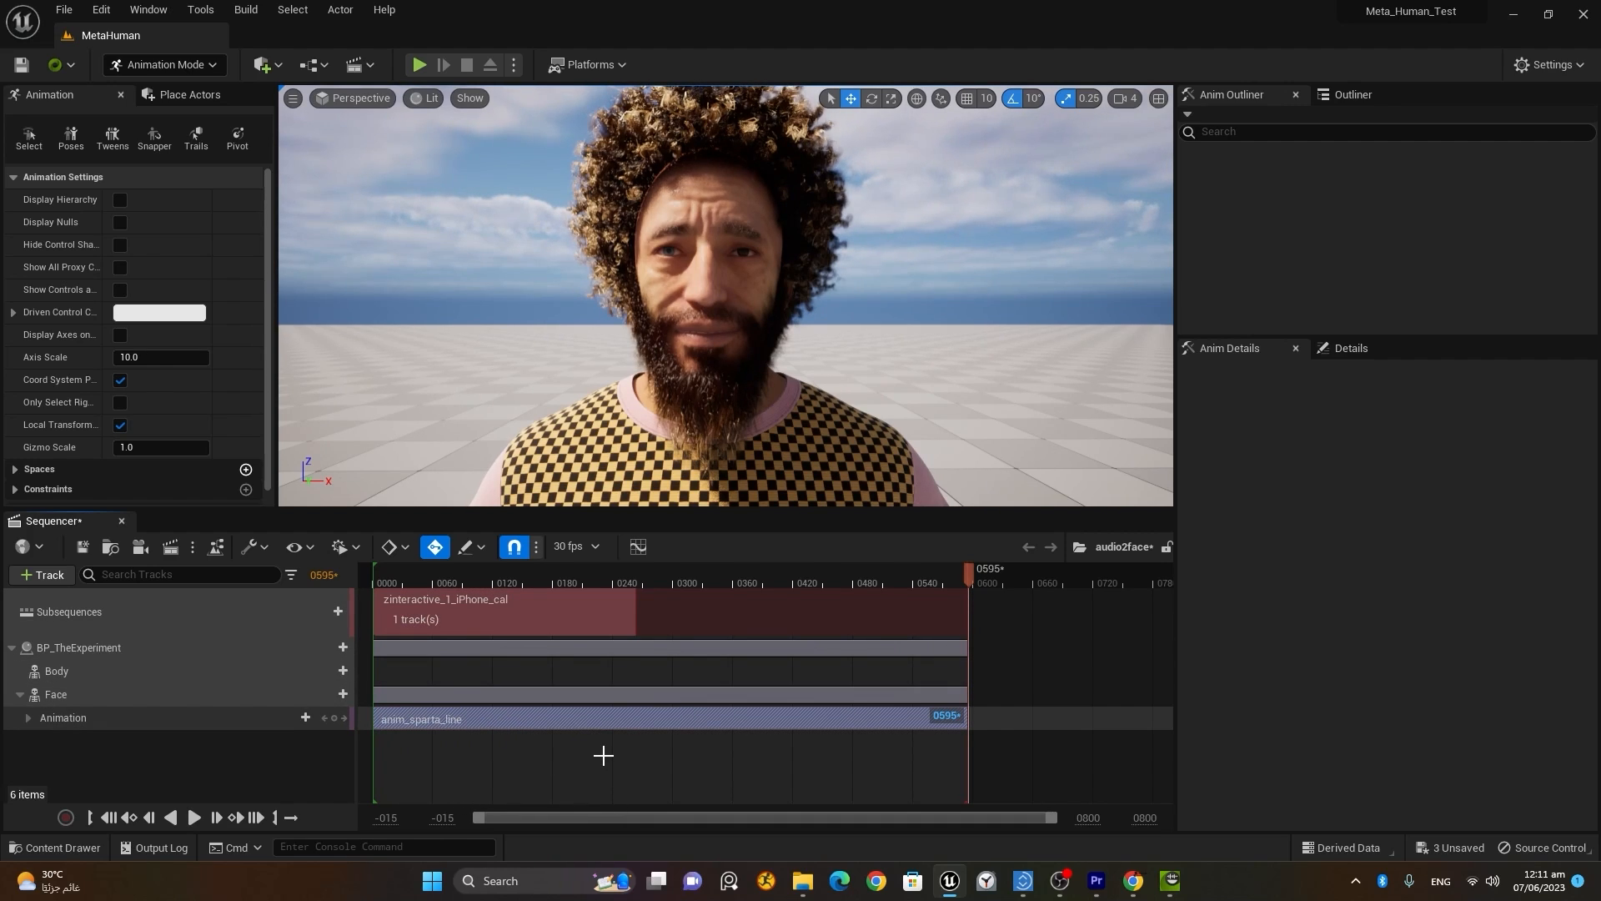
{"action": "key", "text": "Delete"}
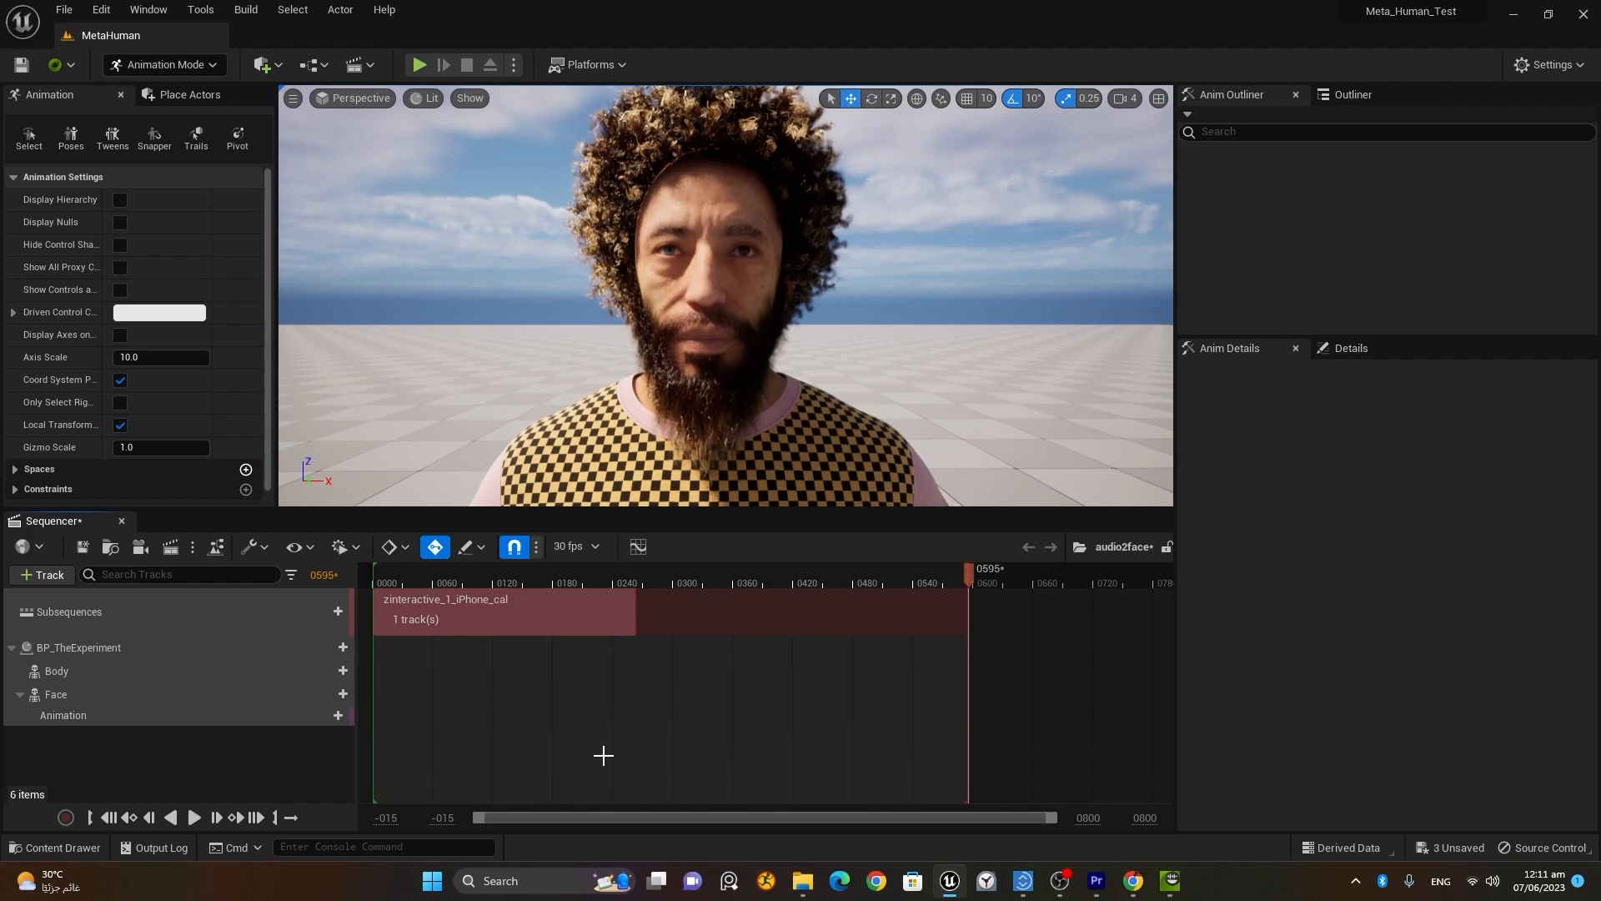
Step: Show the details of BP_TheExperiment with its Live Link settings and play the audio2face sequence briefly from the start
{"action": "left_click", "coordinate": [92, 652]}
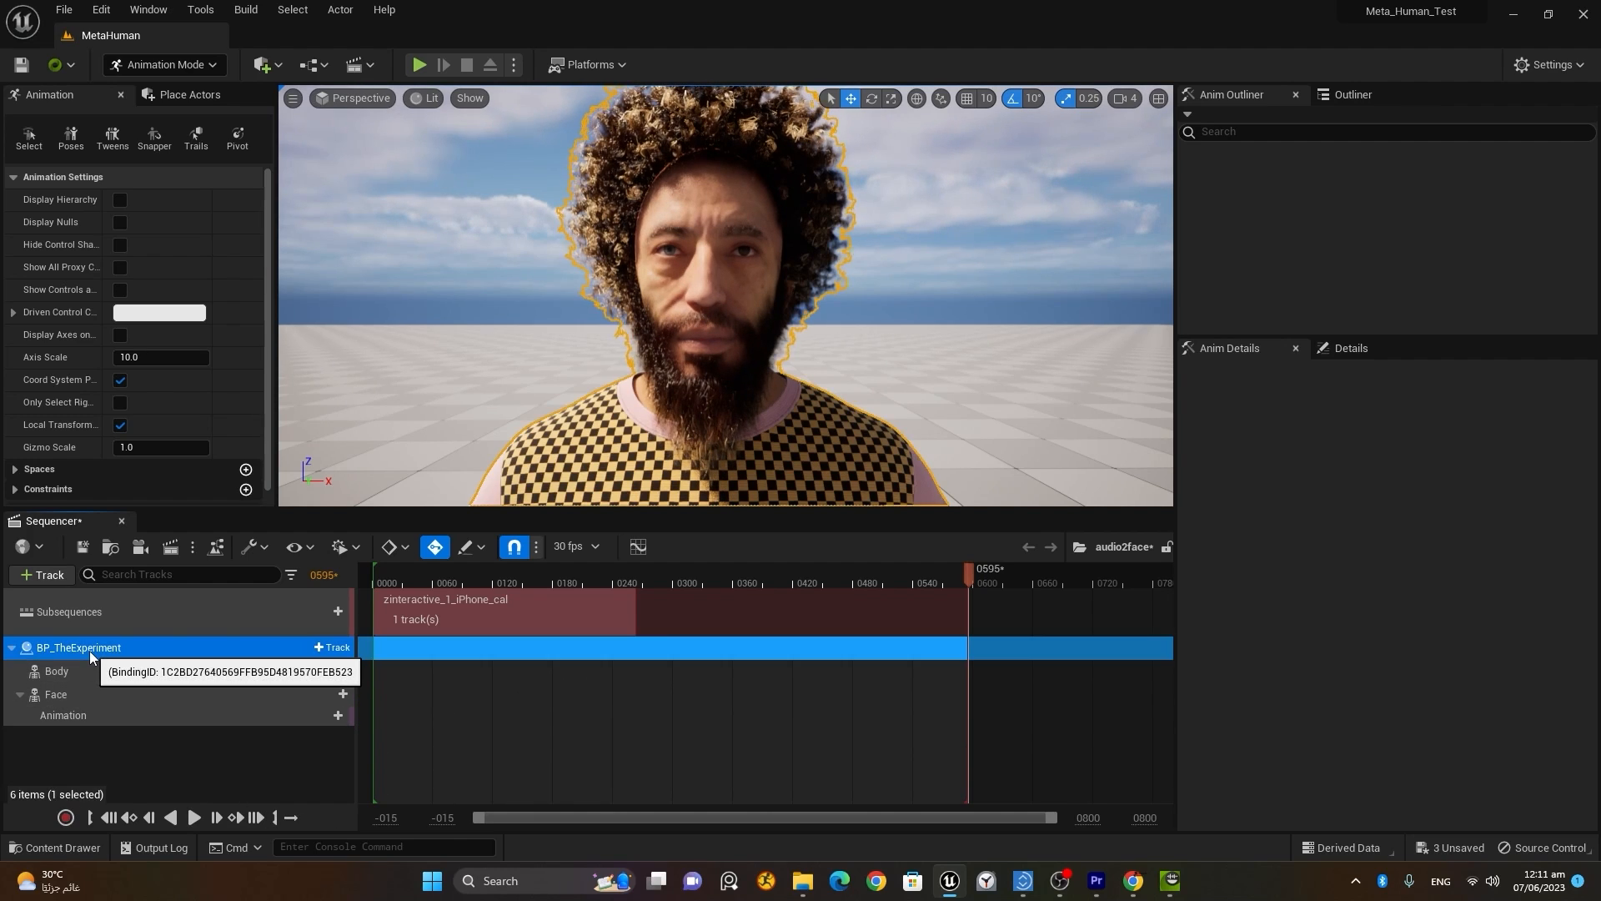
{"action": "left_click", "coordinate": [1346, 349]}
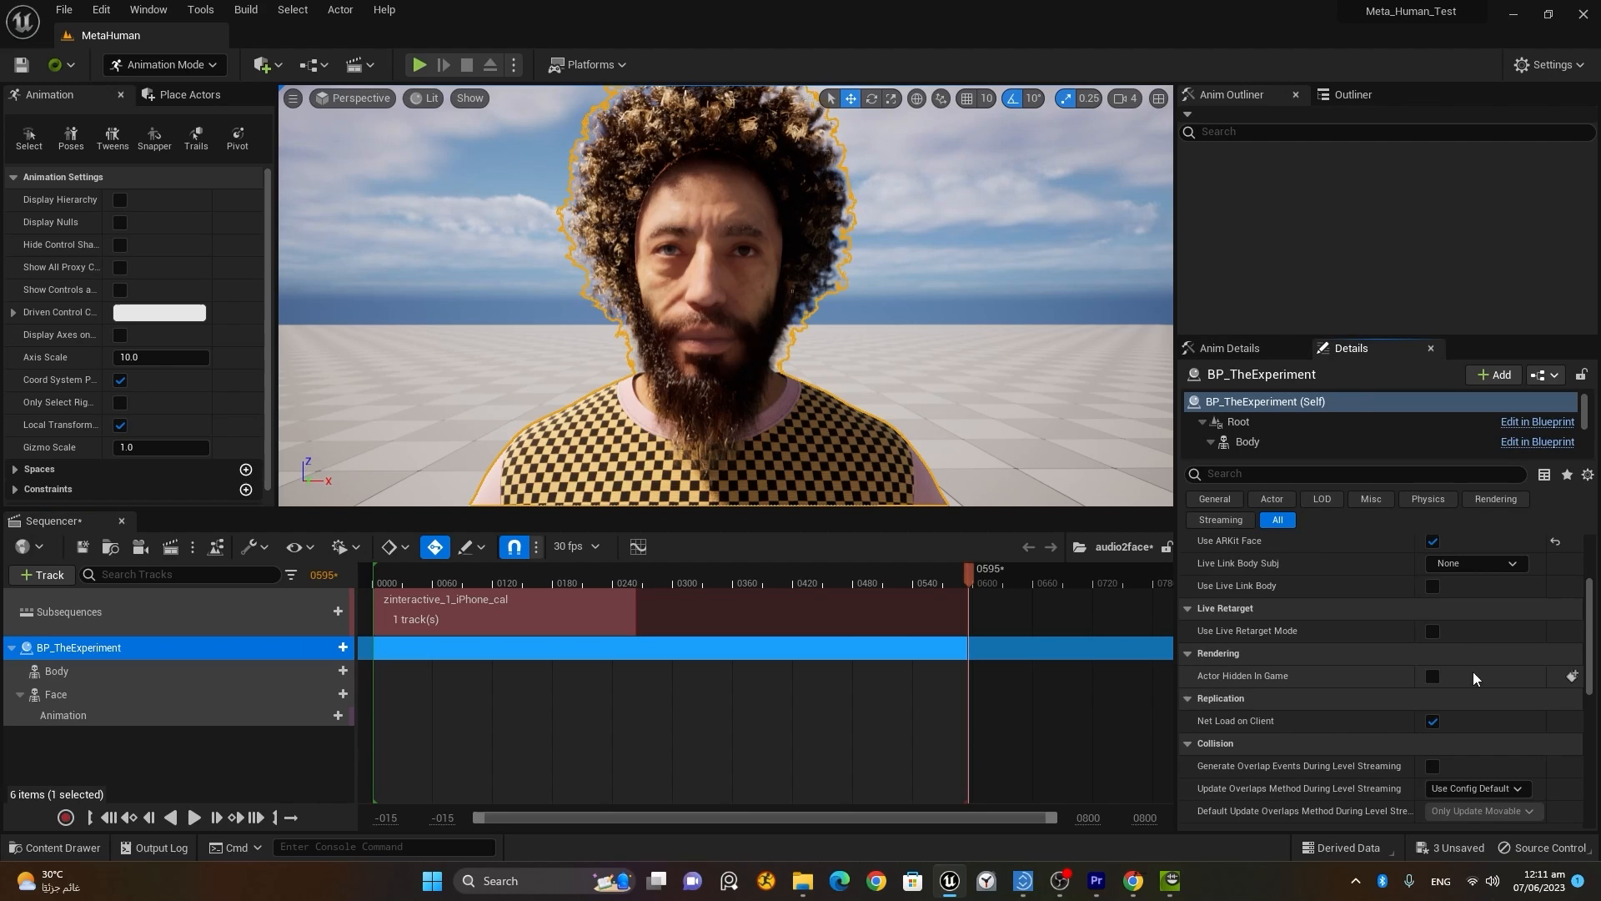
{"action": "left_click", "coordinate": [1506, 566]}
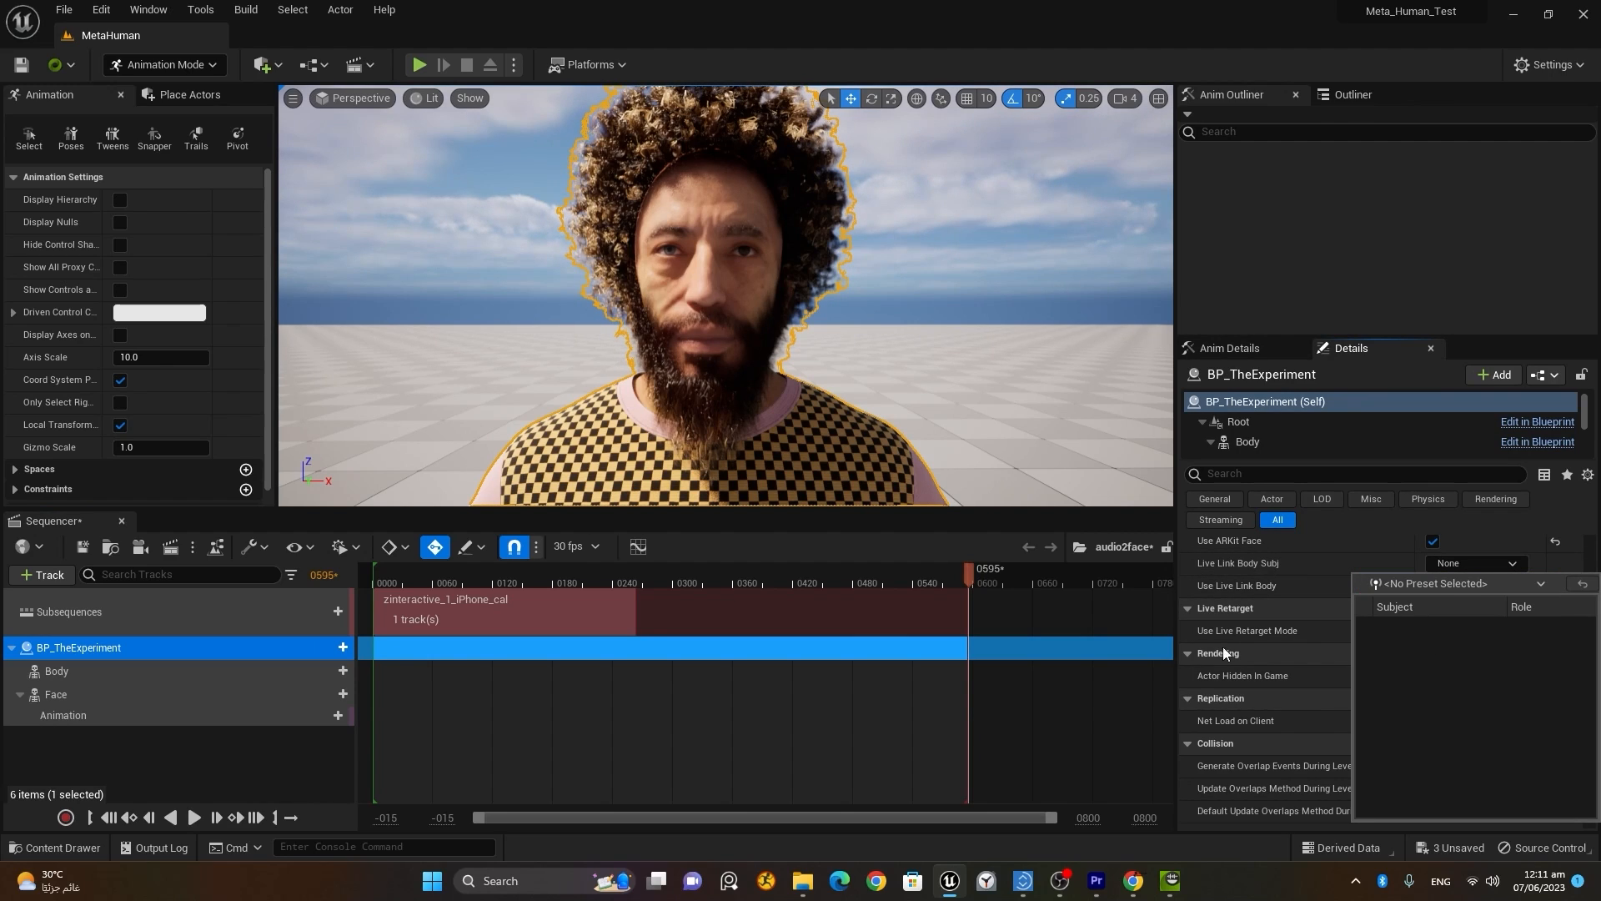
{"action": "left_click", "coordinate": [1592, 558]}
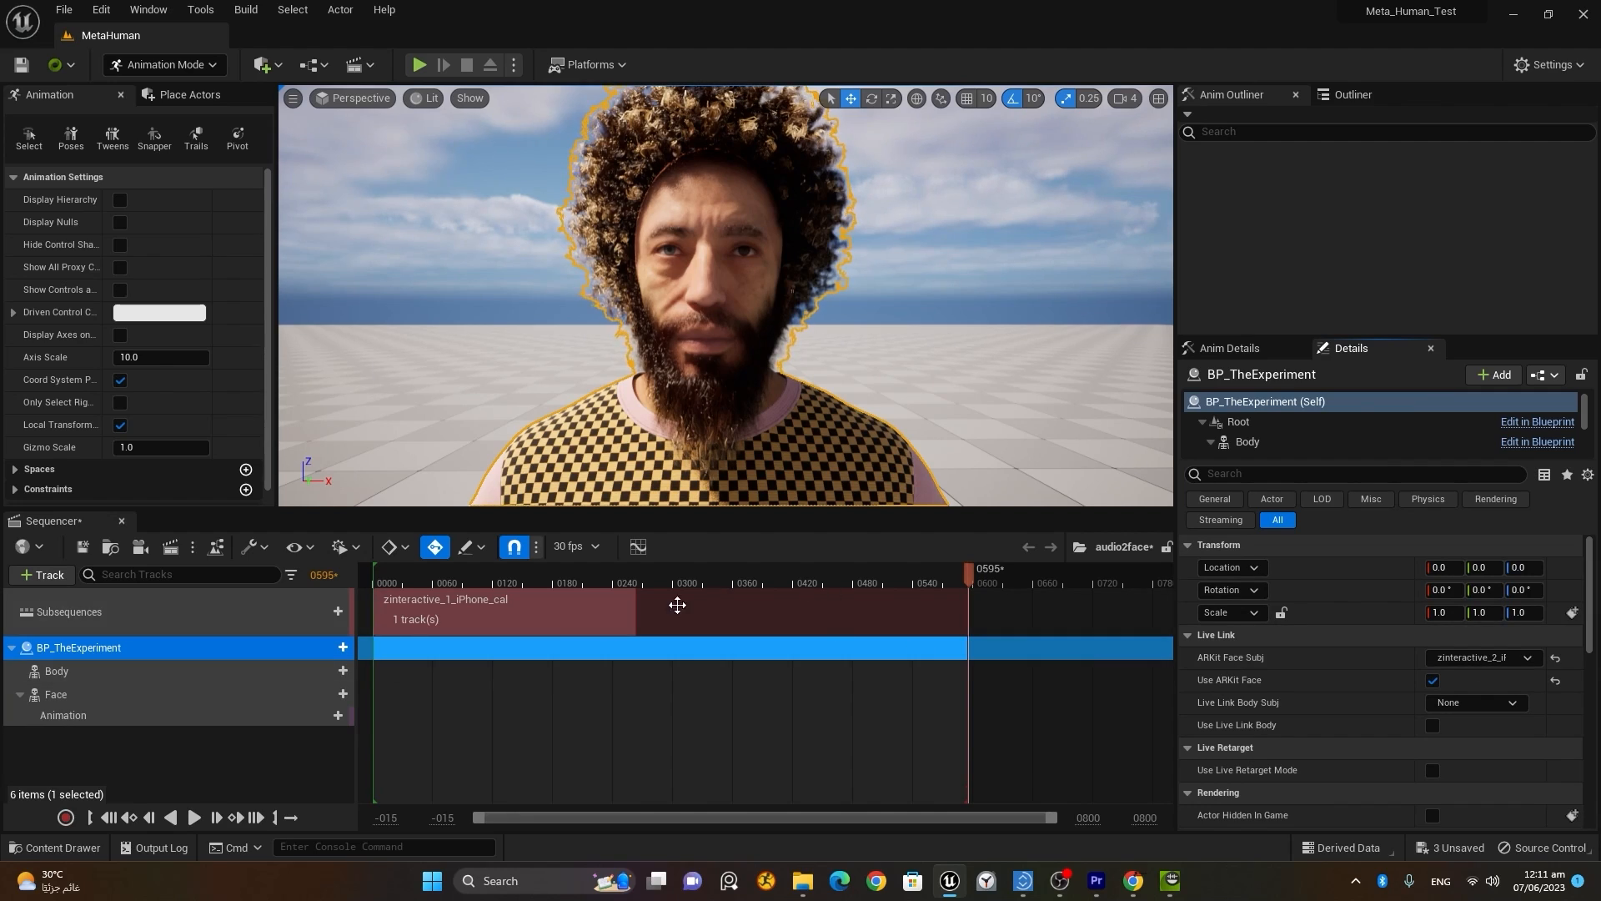
{"action": "left_click", "coordinate": [115, 818]}
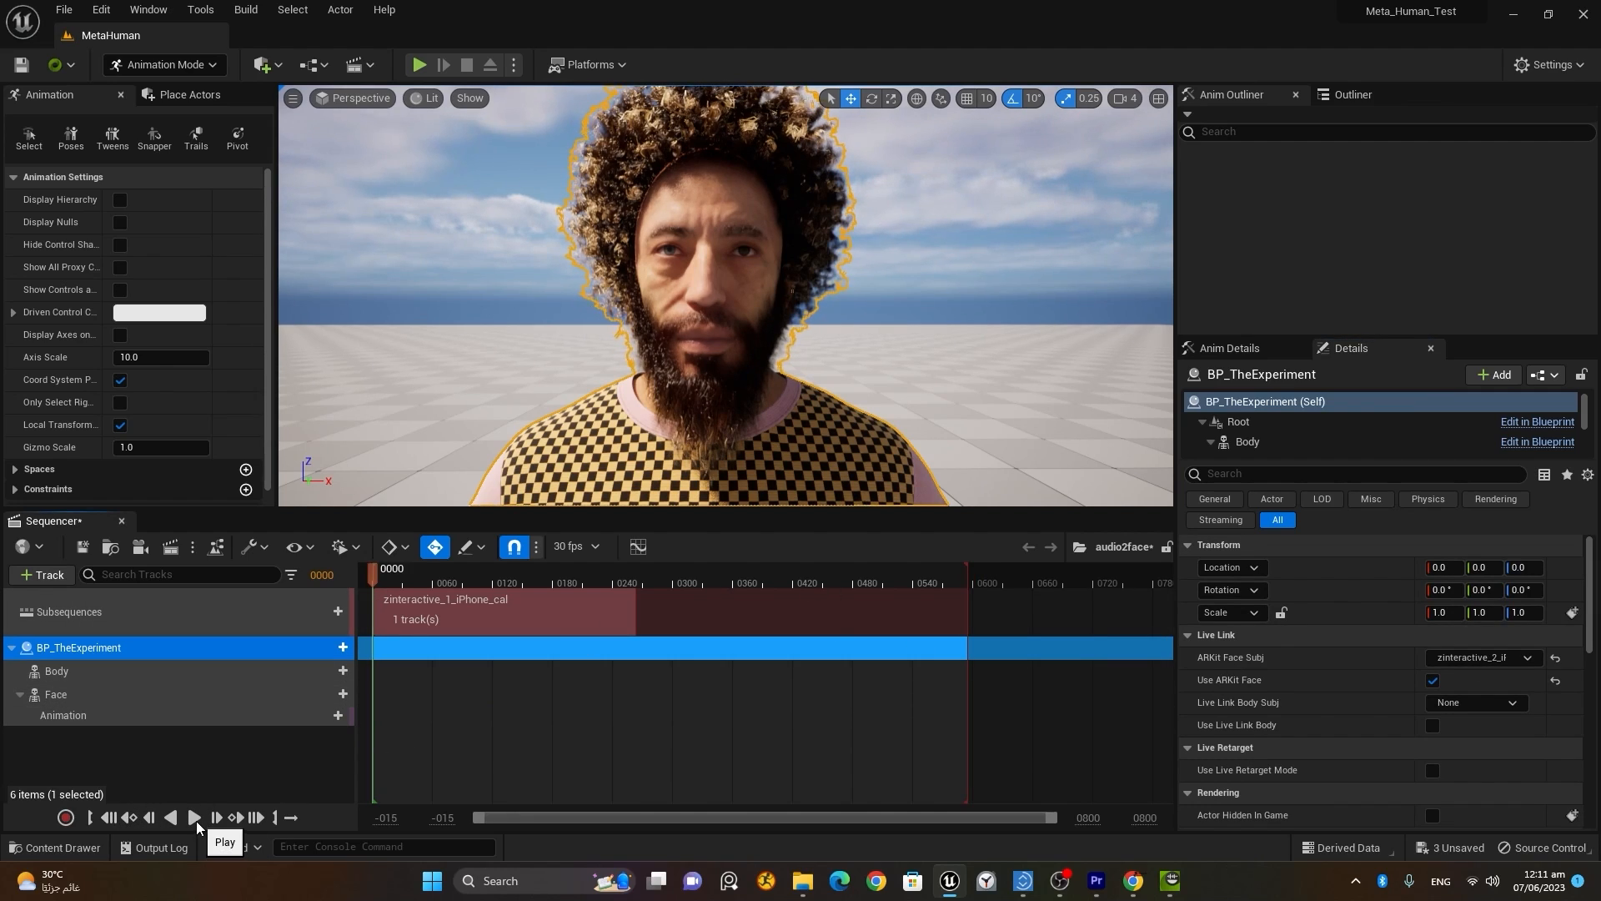
{"action": "left_click", "coordinate": [194, 817]}
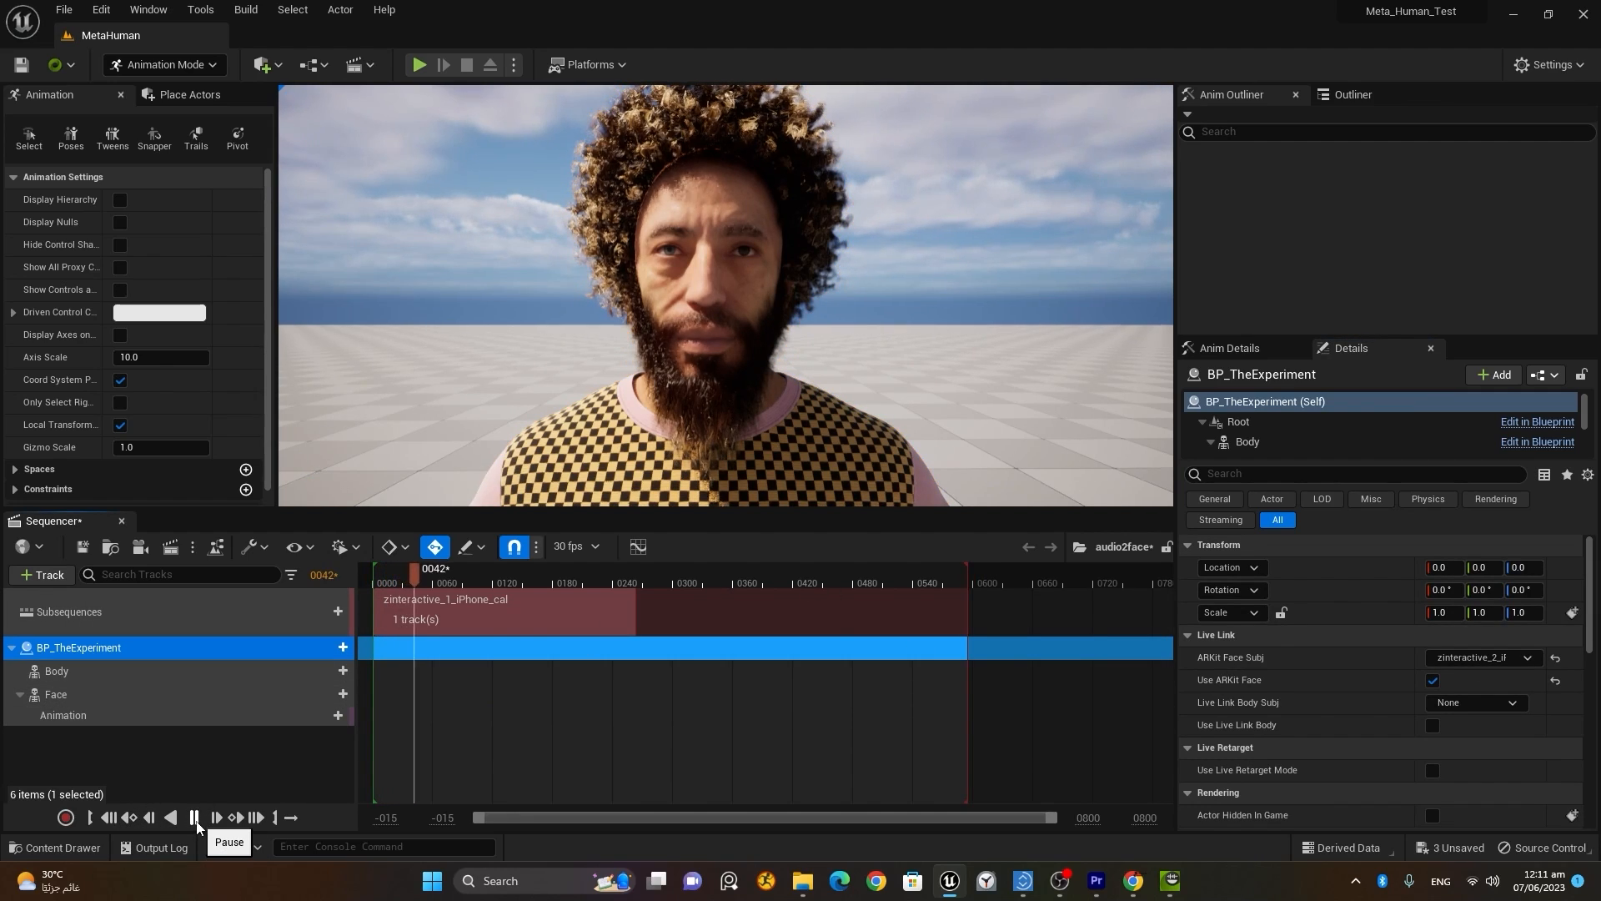
{"action": "left_click", "coordinate": [195, 818]}
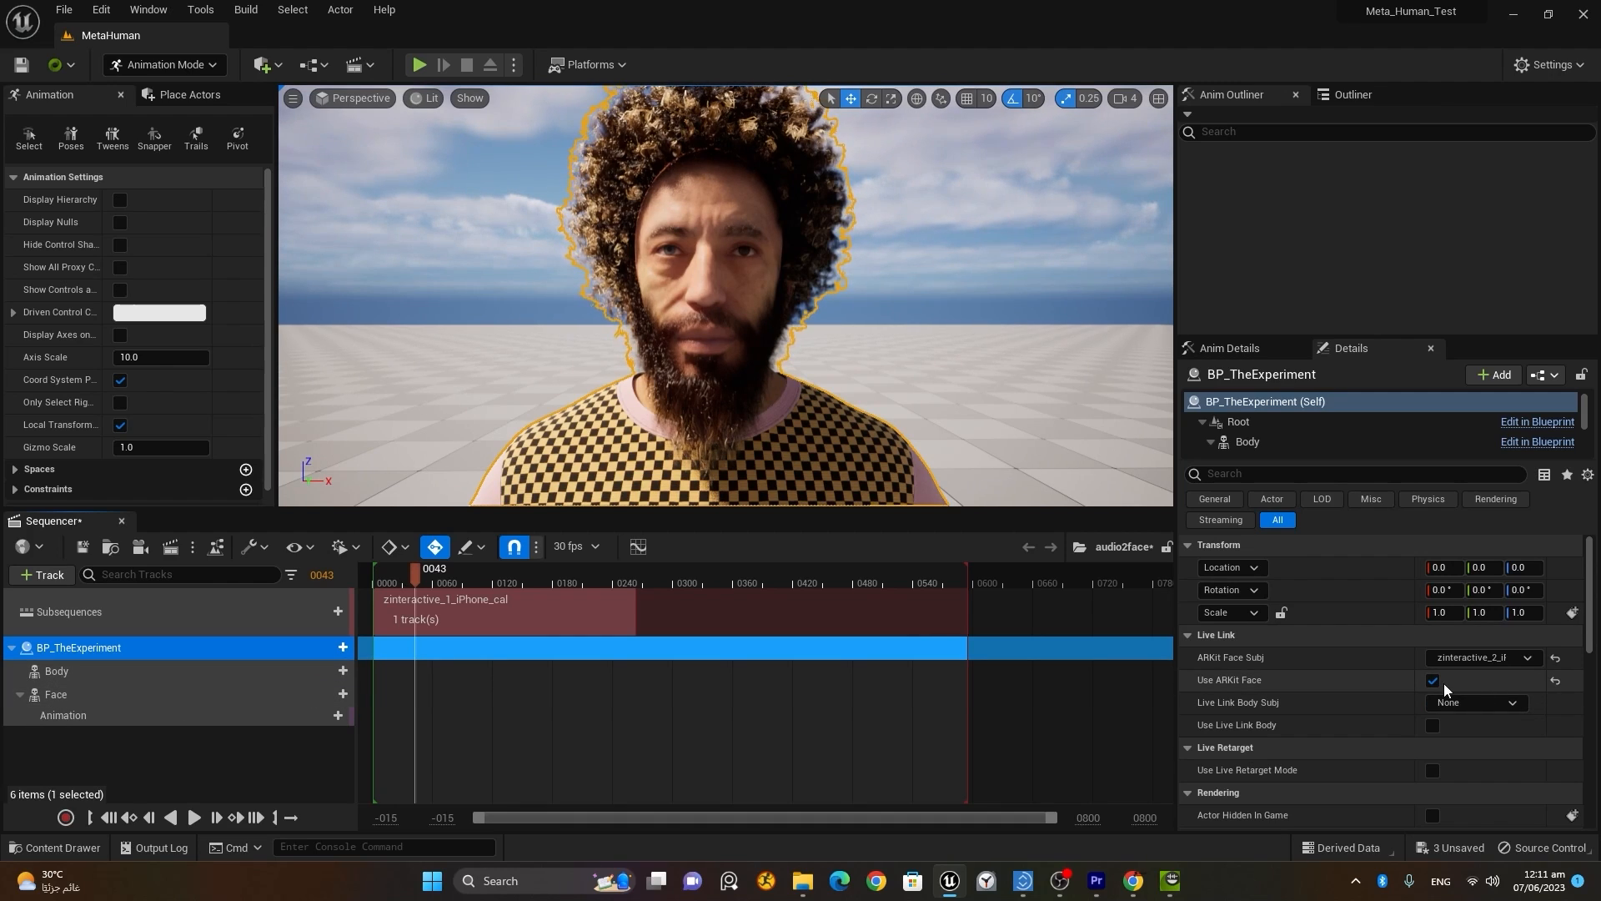
Step: Set the ARKit Face Subj of BP_TheExperiment to zinteractive_1_iPhone, preview the sequence, and return to frame 0
{"action": "left_click", "coordinate": [1515, 657]}
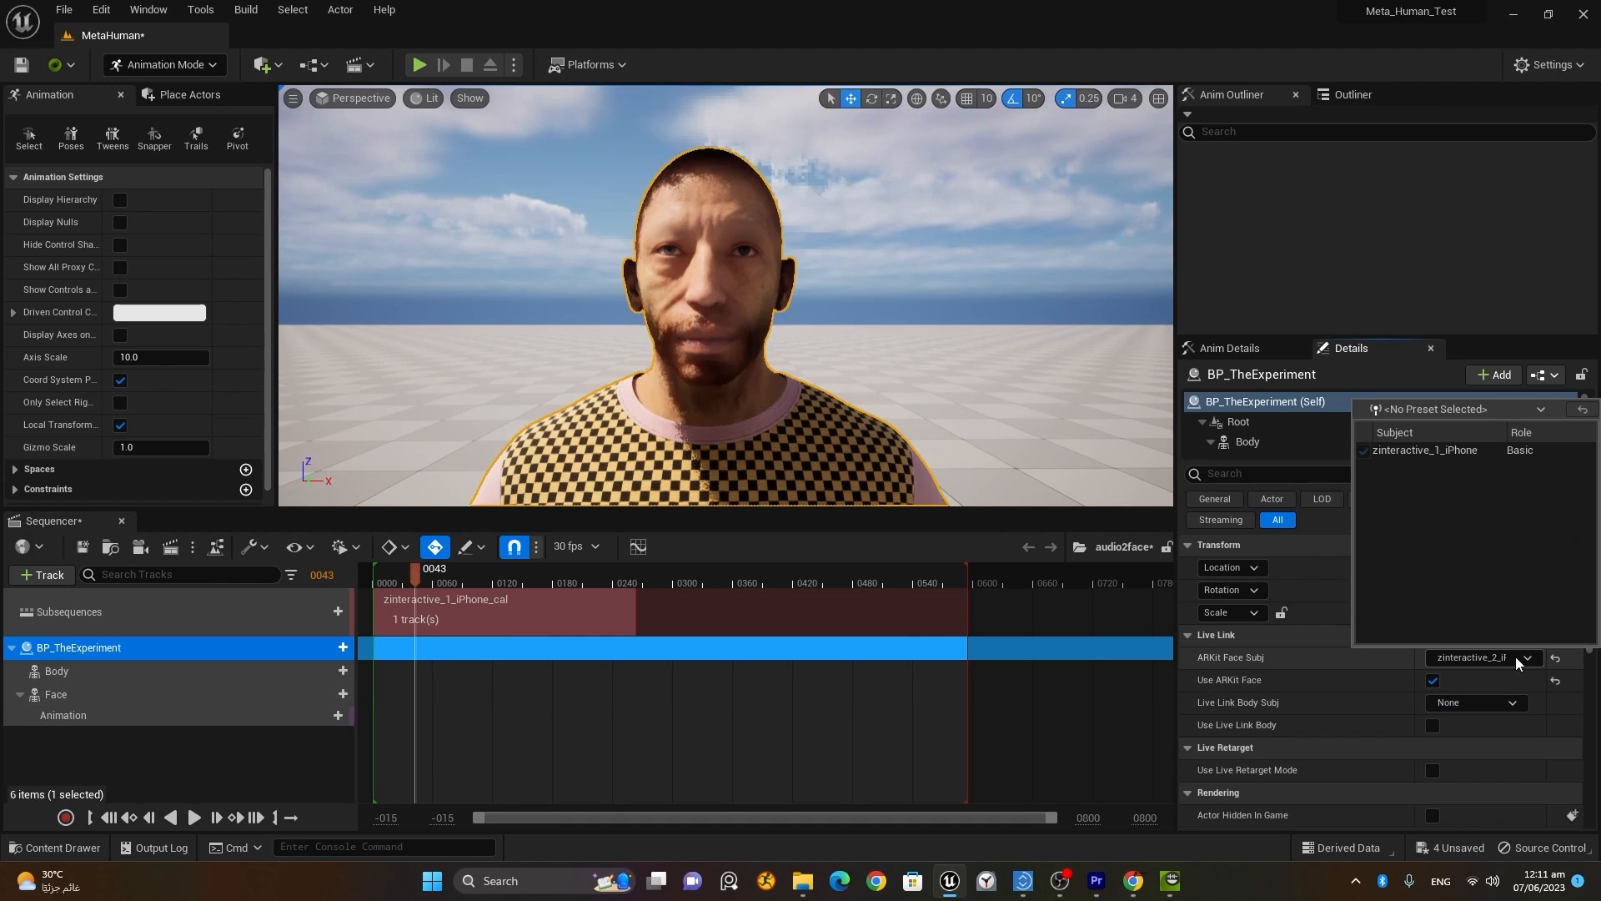
{"action": "left_click", "coordinate": [1455, 451]}
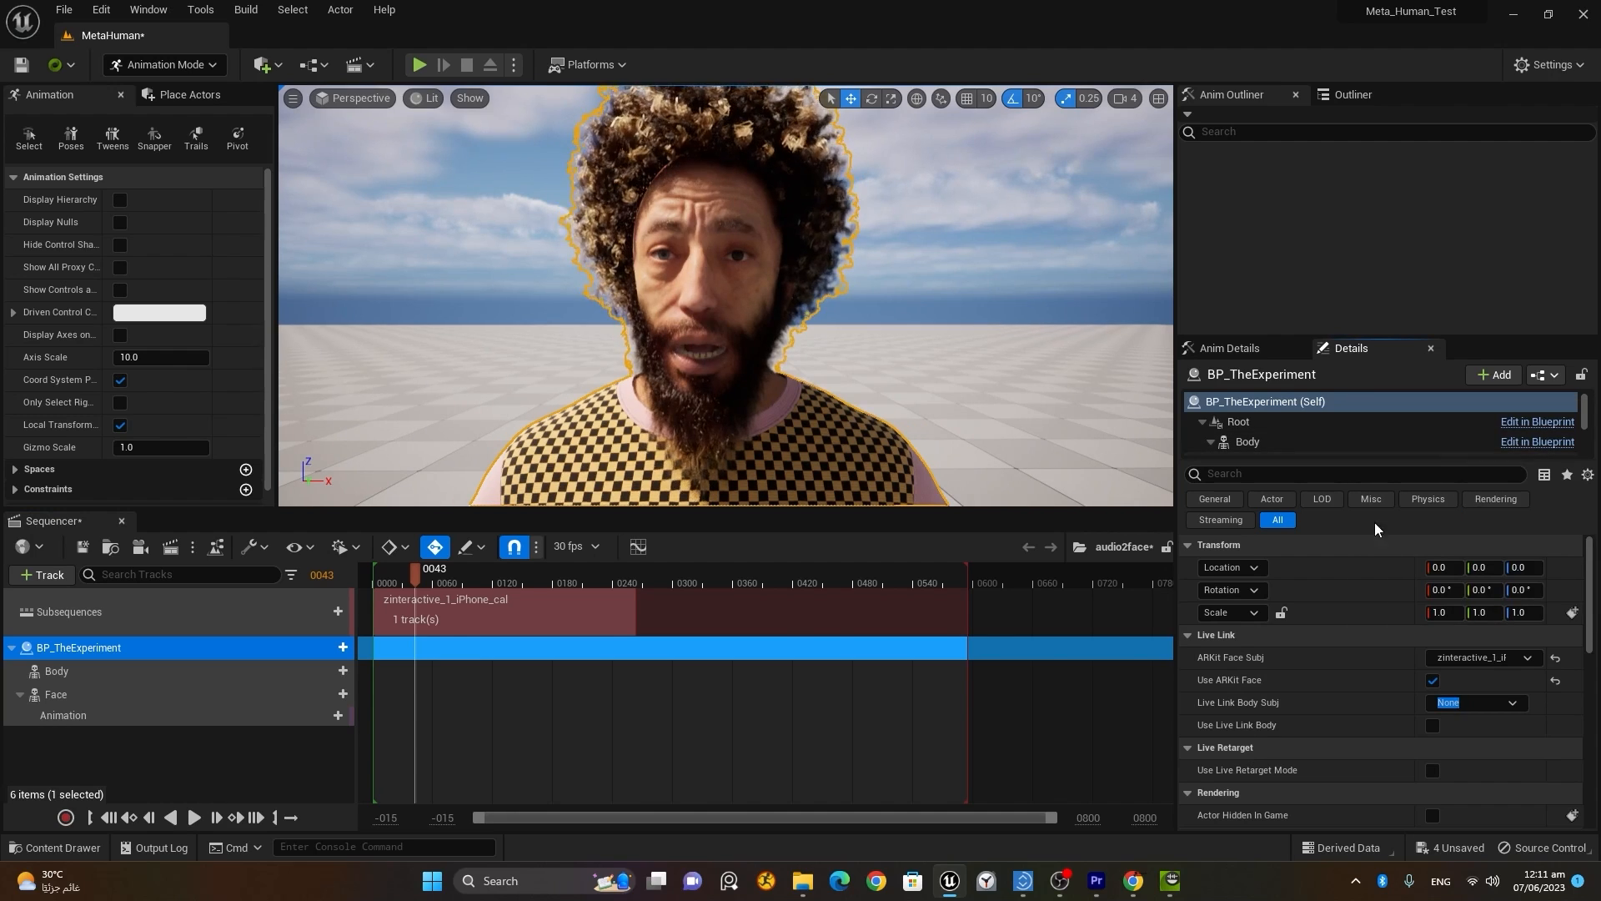
{"action": "left_click", "coordinate": [196, 823]}
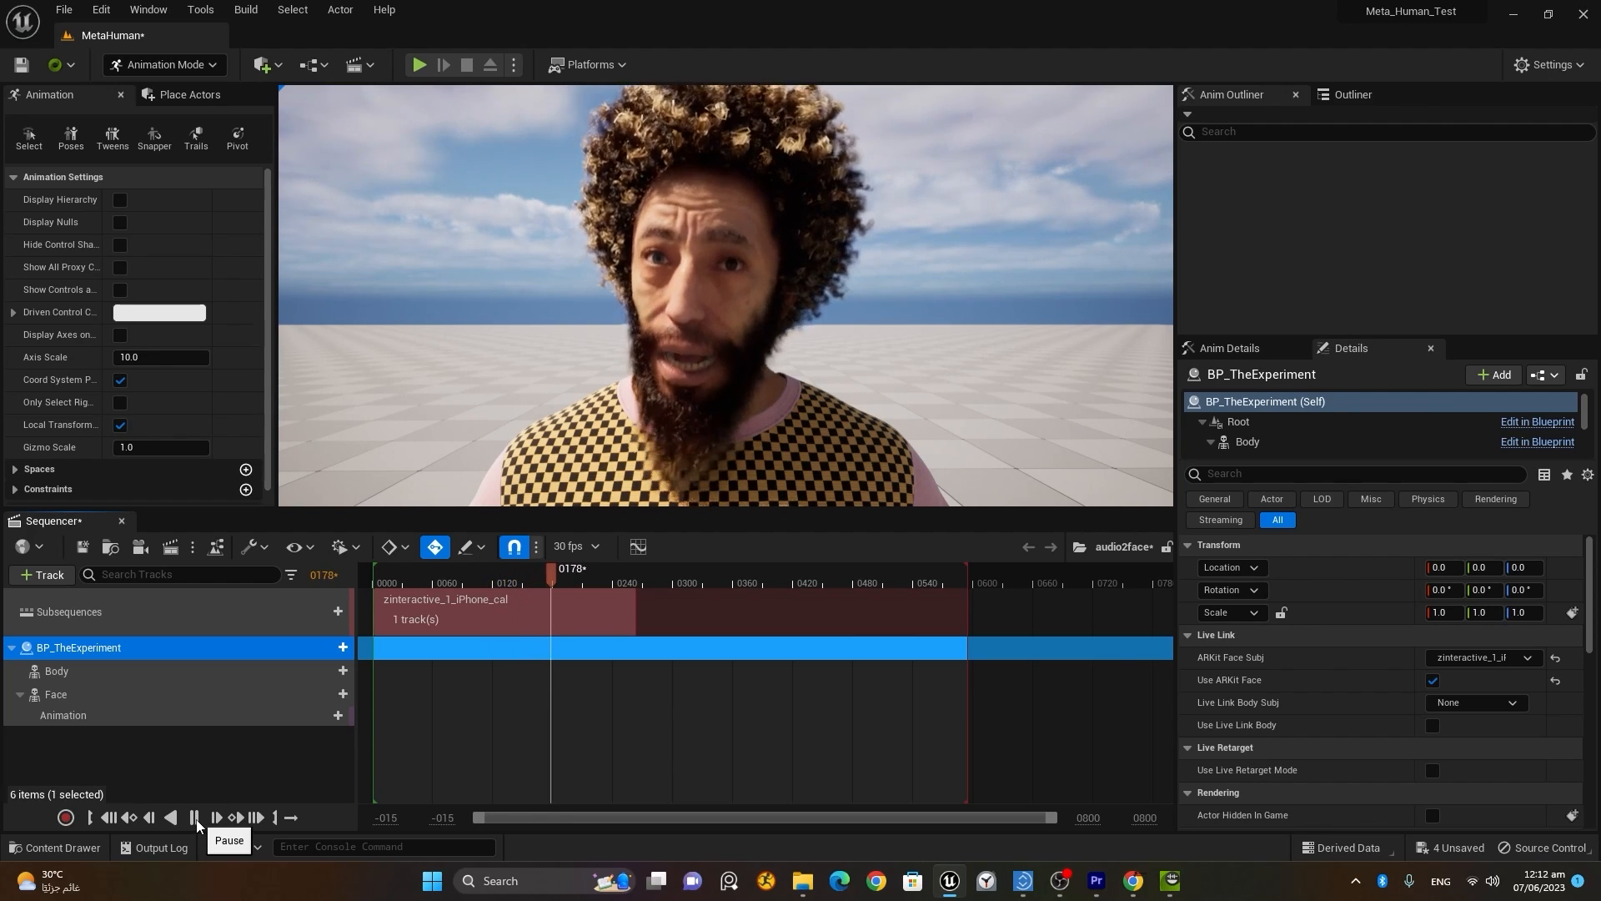
{"action": "left_click", "coordinate": [197, 823]}
{"action": "left_click", "coordinate": [108, 819]}
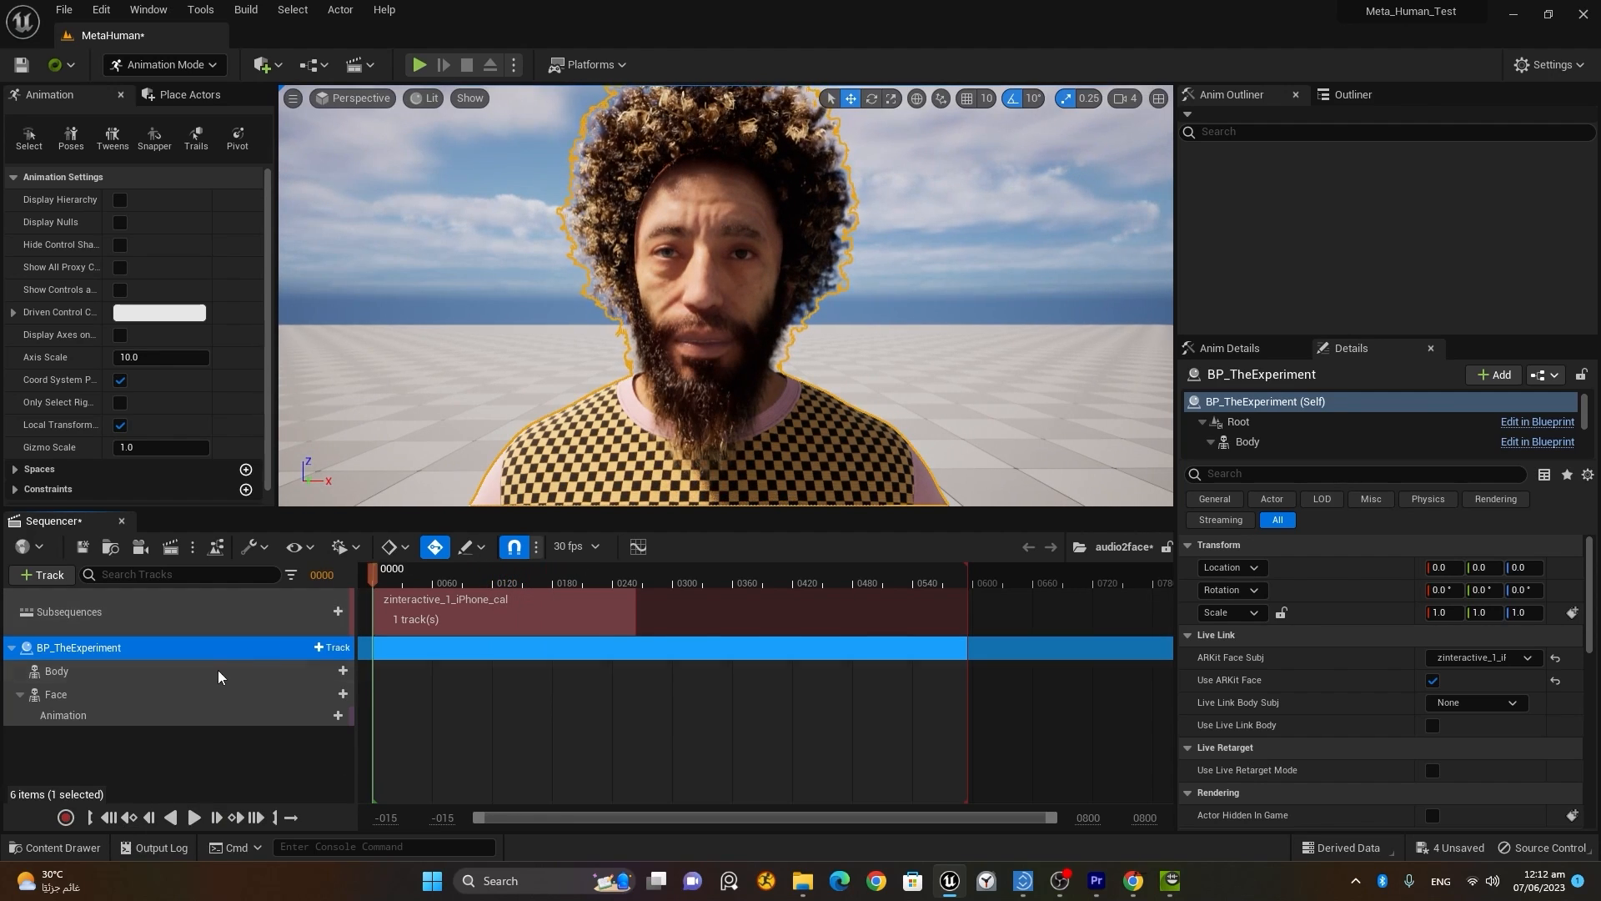
Step: Bake the Face track to an animation sequence named Head_Movement in Animations/Facial_Animation, replacing the existing asset
{"action": "left_click", "coordinate": [221, 694]}
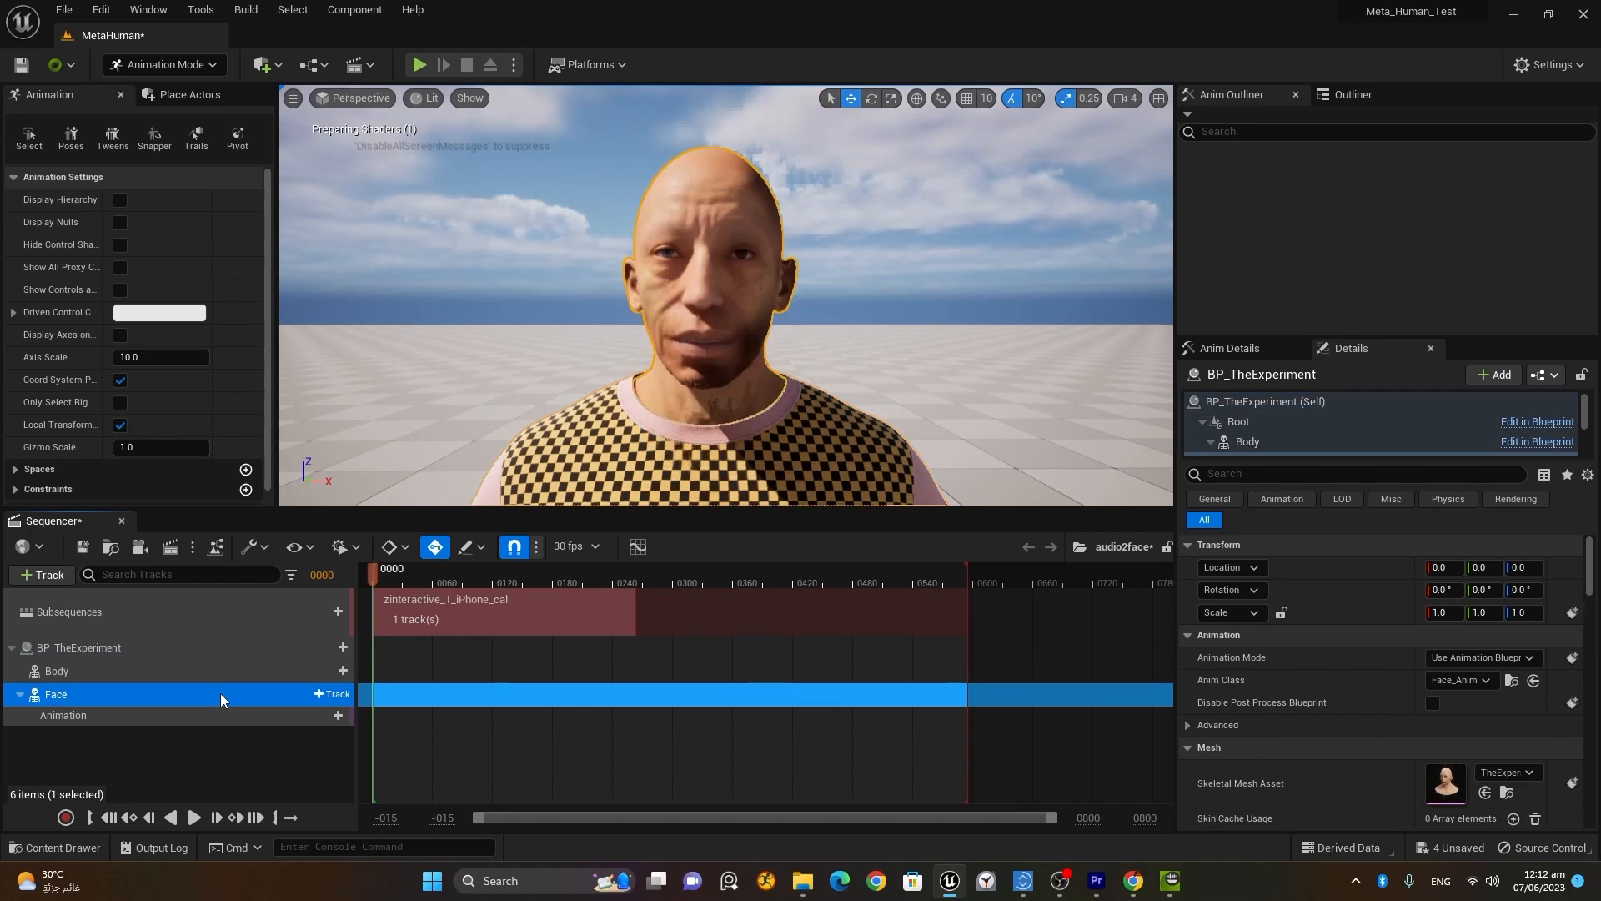
{"action": "right_click", "coordinate": [220, 695]}
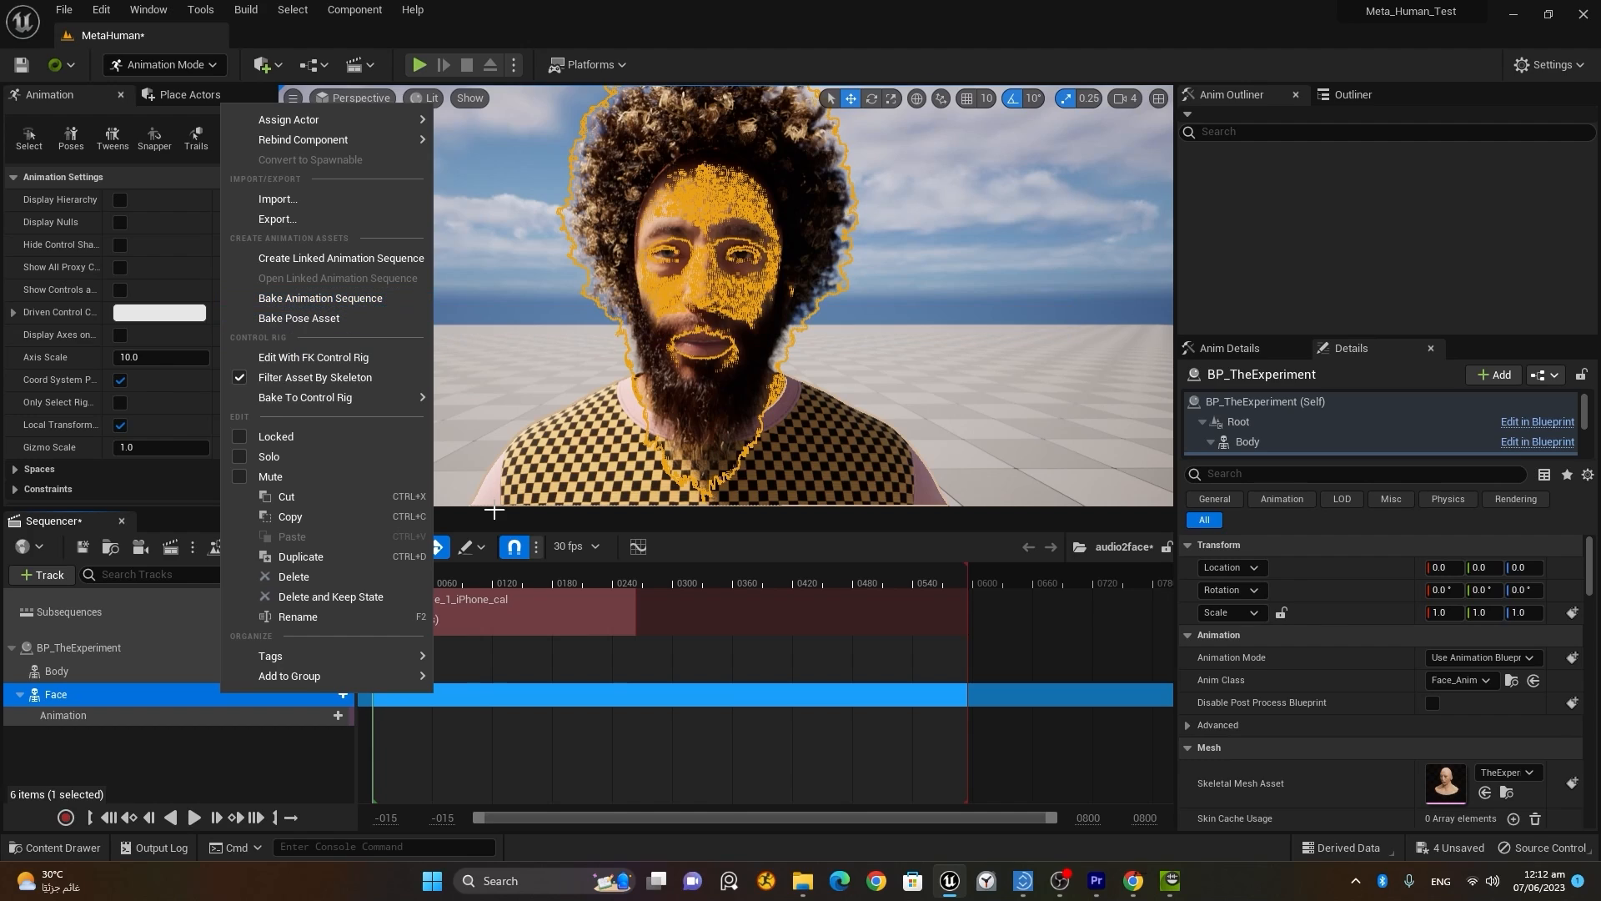
{"action": "left_click", "coordinate": [343, 300]}
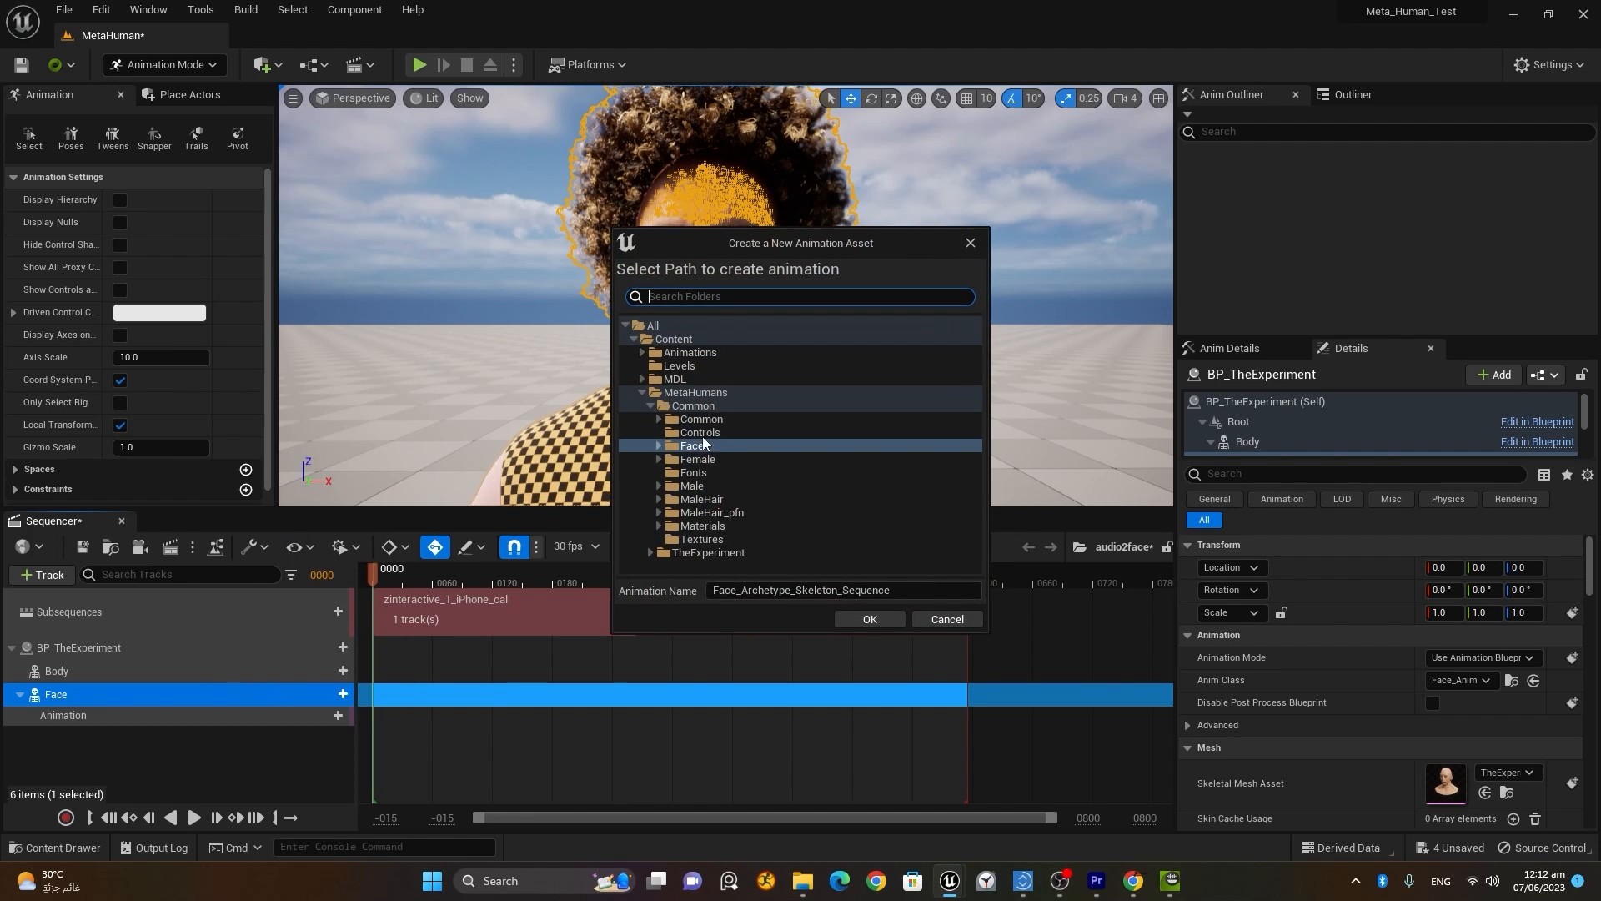
{"action": "left_click", "coordinate": [649, 393]}
{"action": "left_click", "coordinate": [704, 354]}
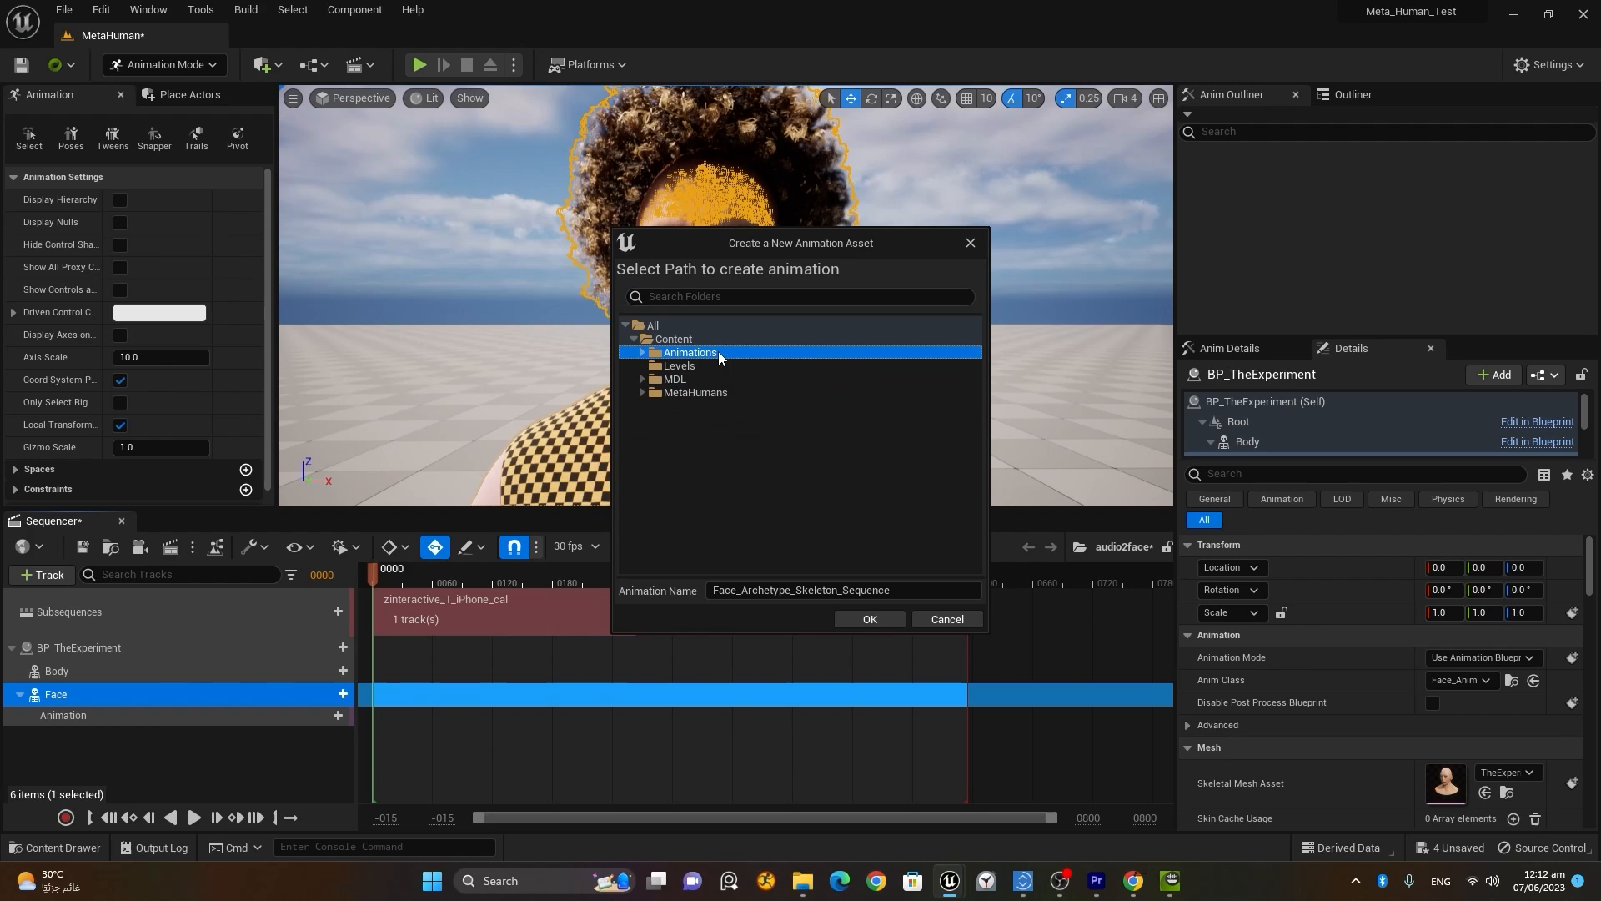
{"action": "double_click", "coordinate": [718, 350]}
{"action": "left_click", "coordinate": [726, 368]}
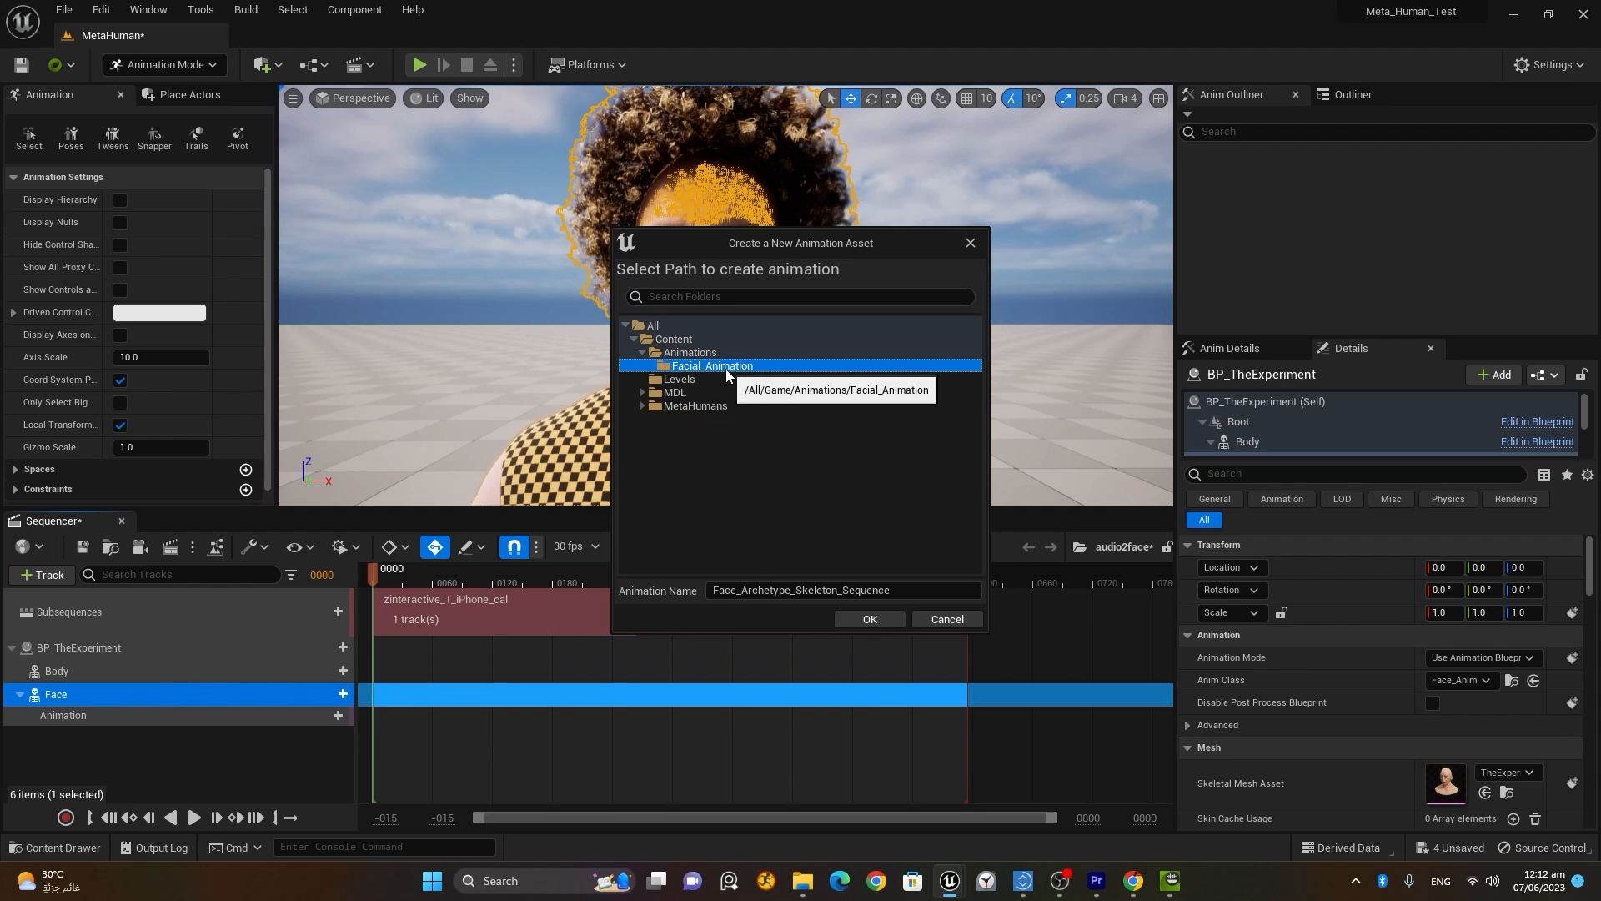
{"action": "left_click", "coordinate": [916, 590]}
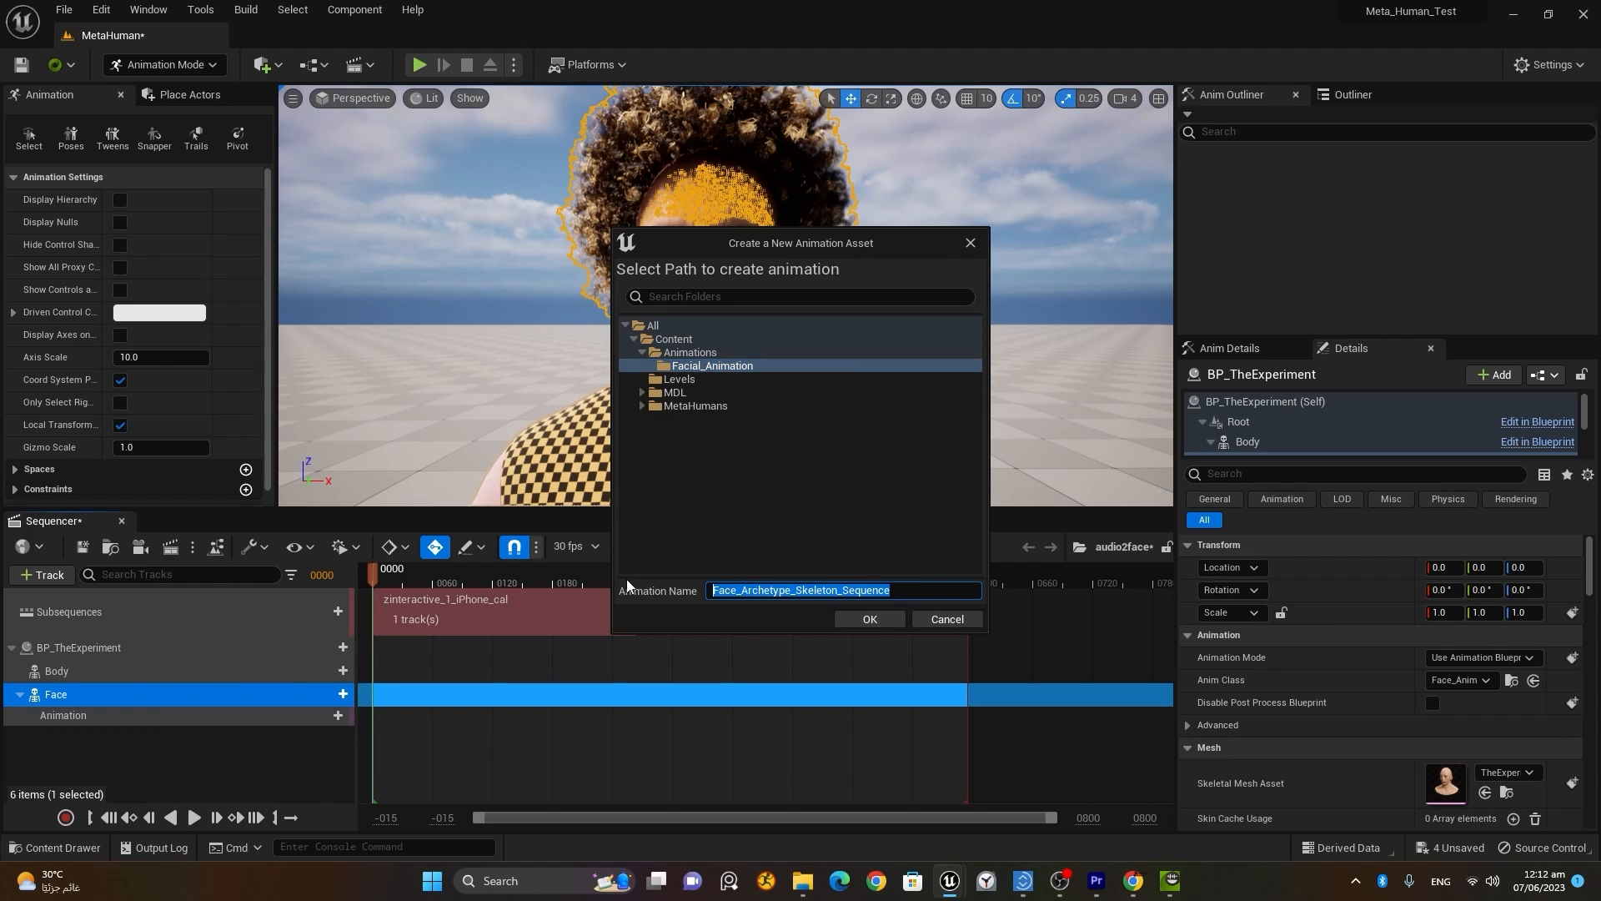
{"action": "type", "text": "Head"}
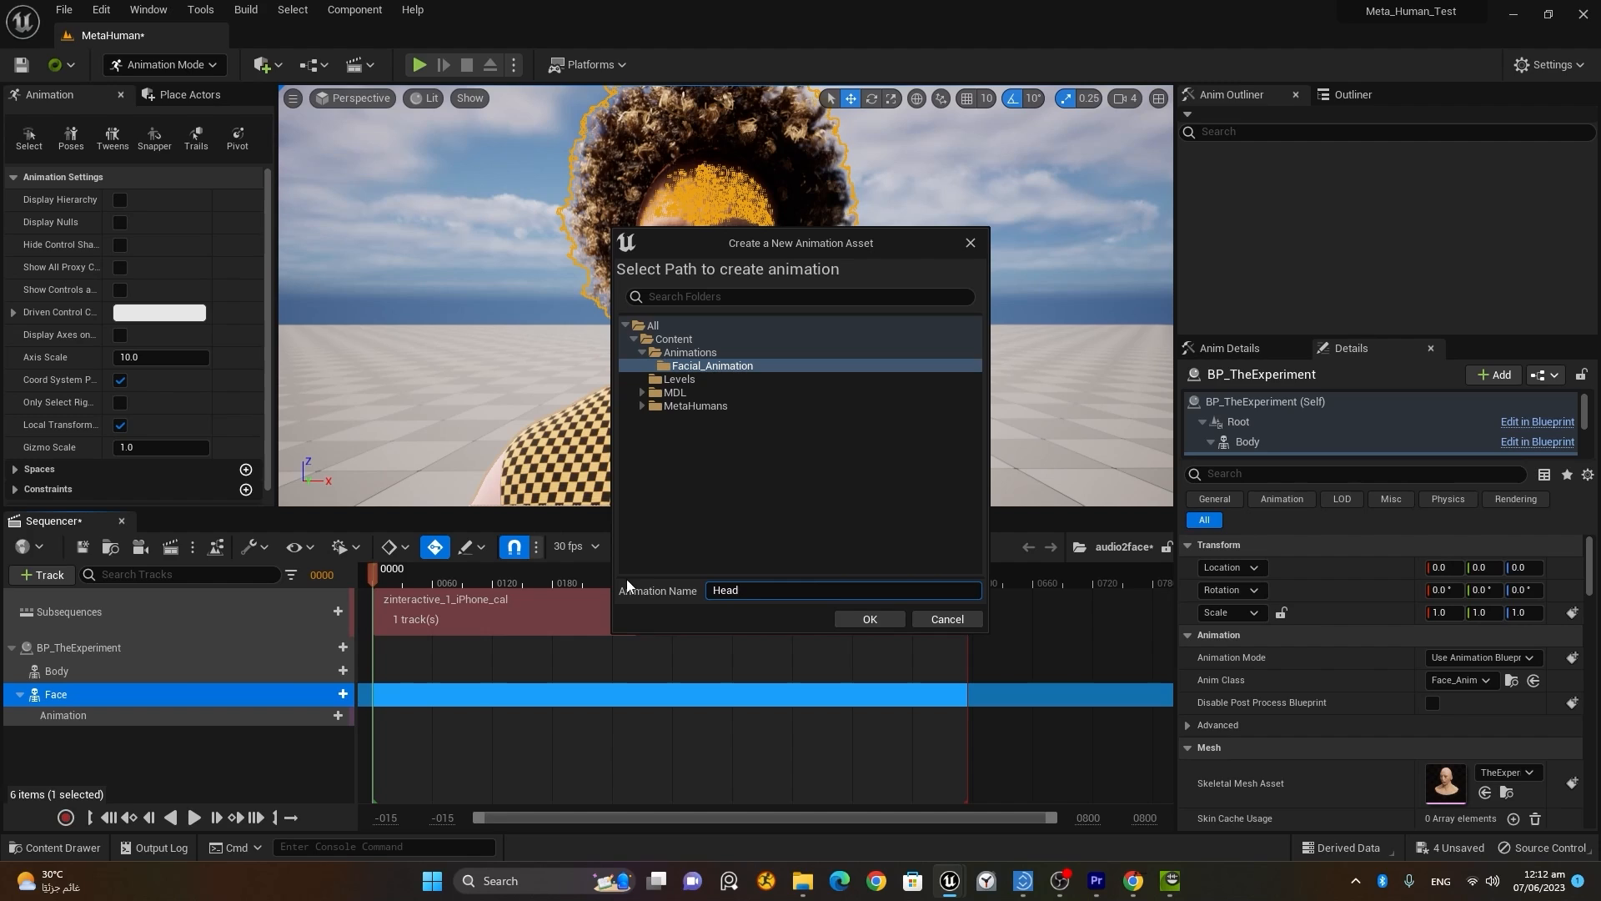
{"action": "type", "text": "_Movement"}
{"action": "left_click", "coordinate": [878, 614]}
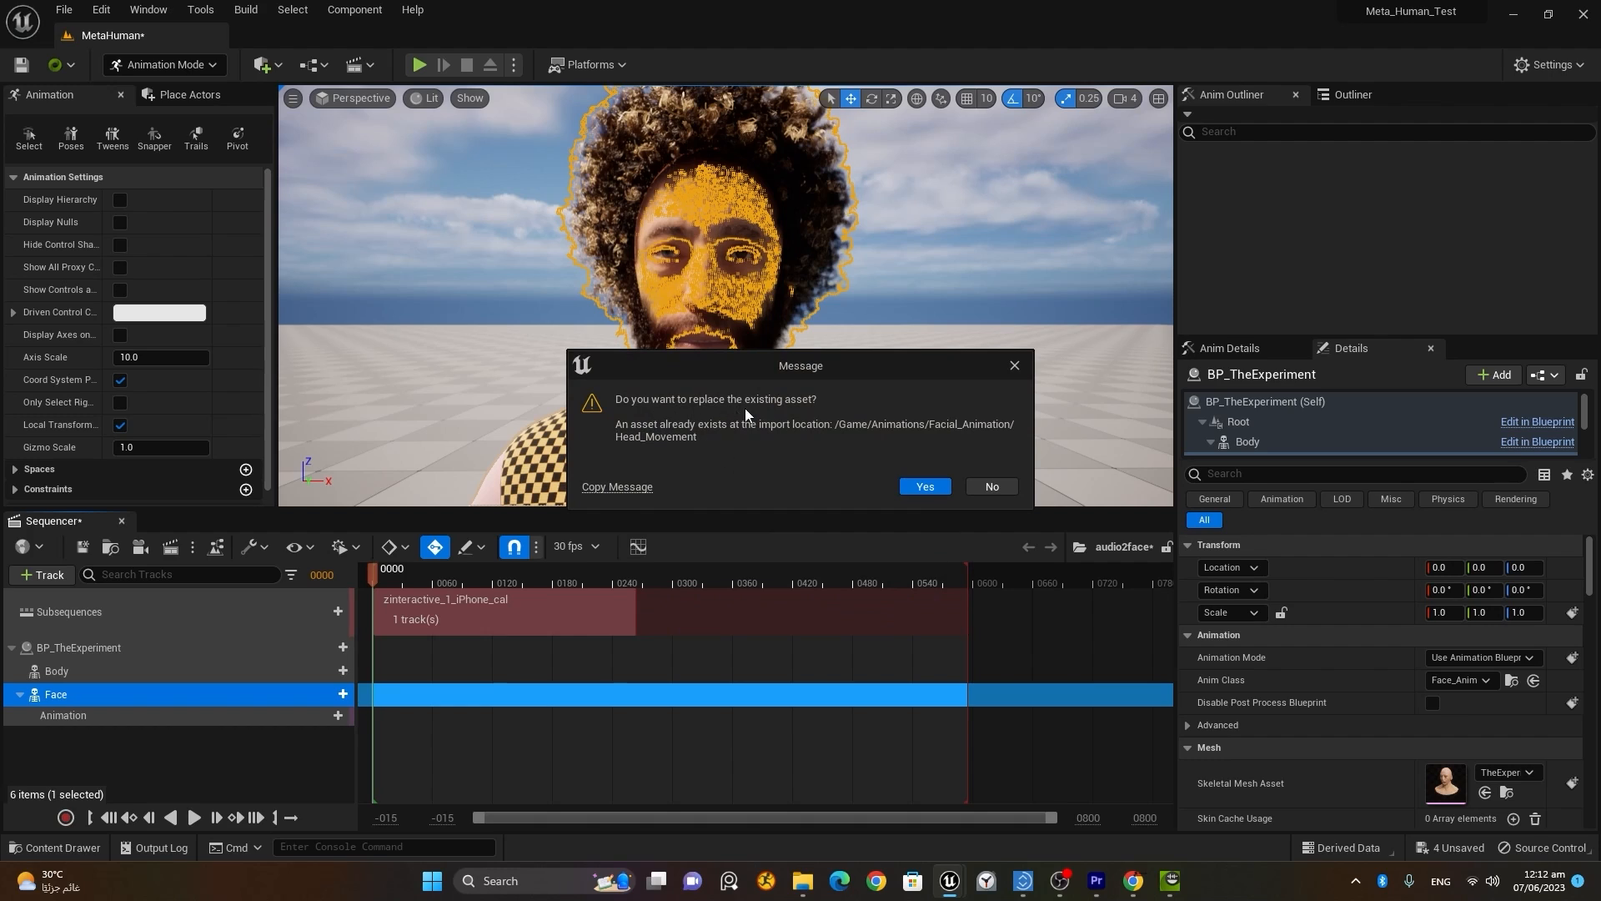
{"action": "left_click", "coordinate": [926, 486]}
Step: Delete the zinteractive_1_iPhone_cal subsequence and disable Use ARKit Face on BP_TheExperiment
{"action": "left_click", "coordinate": [827, 619]}
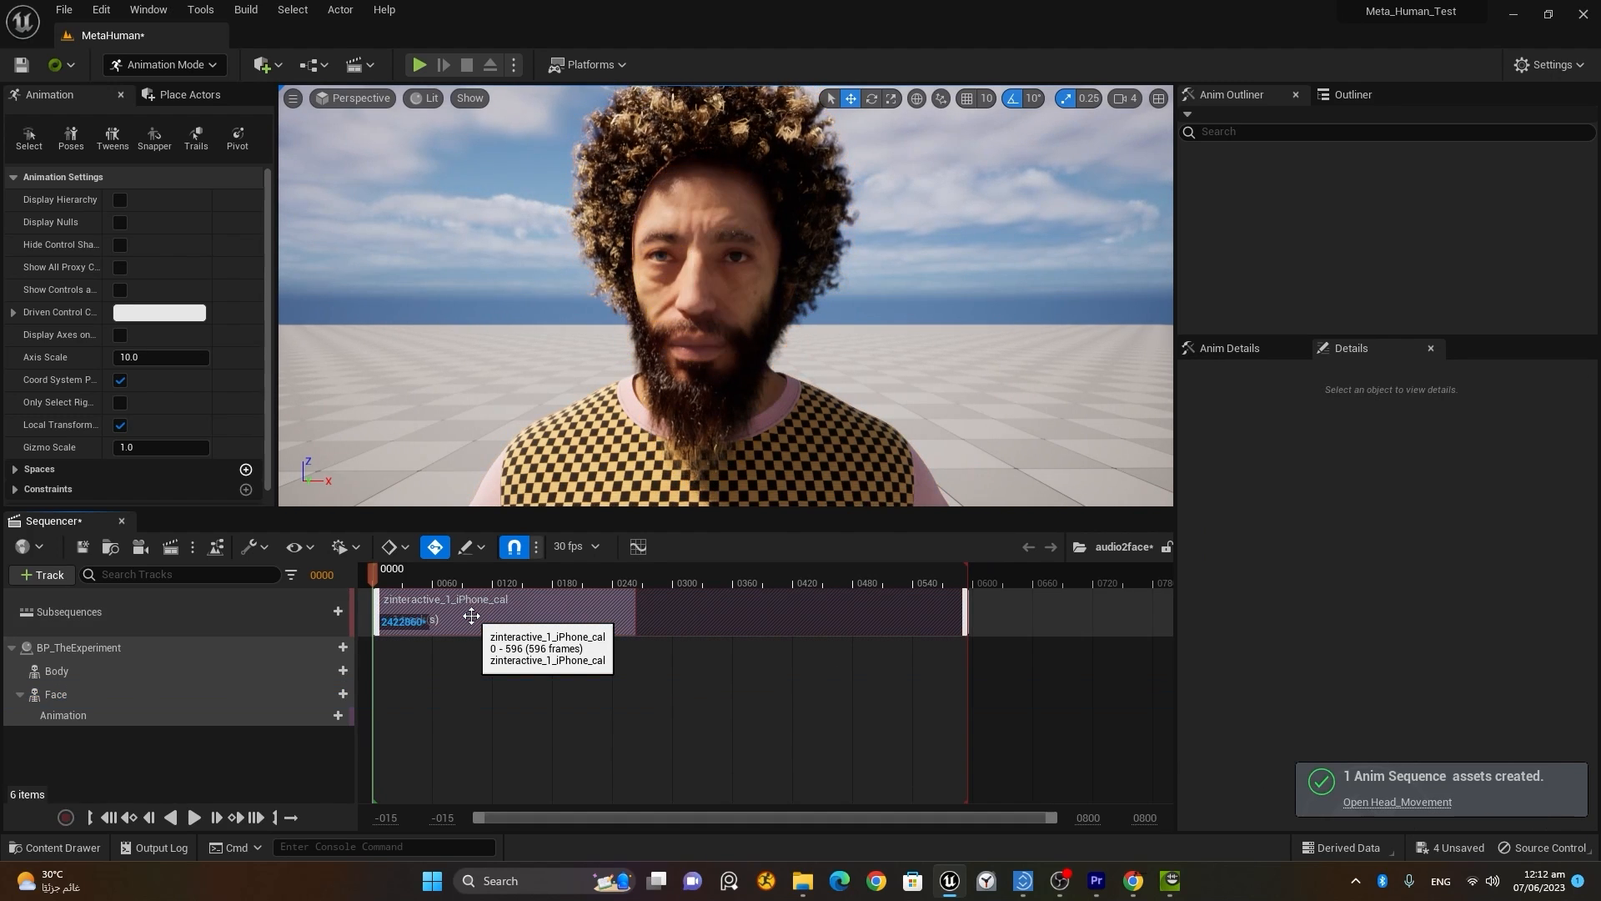
{"action": "left_click", "coordinate": [129, 619]}
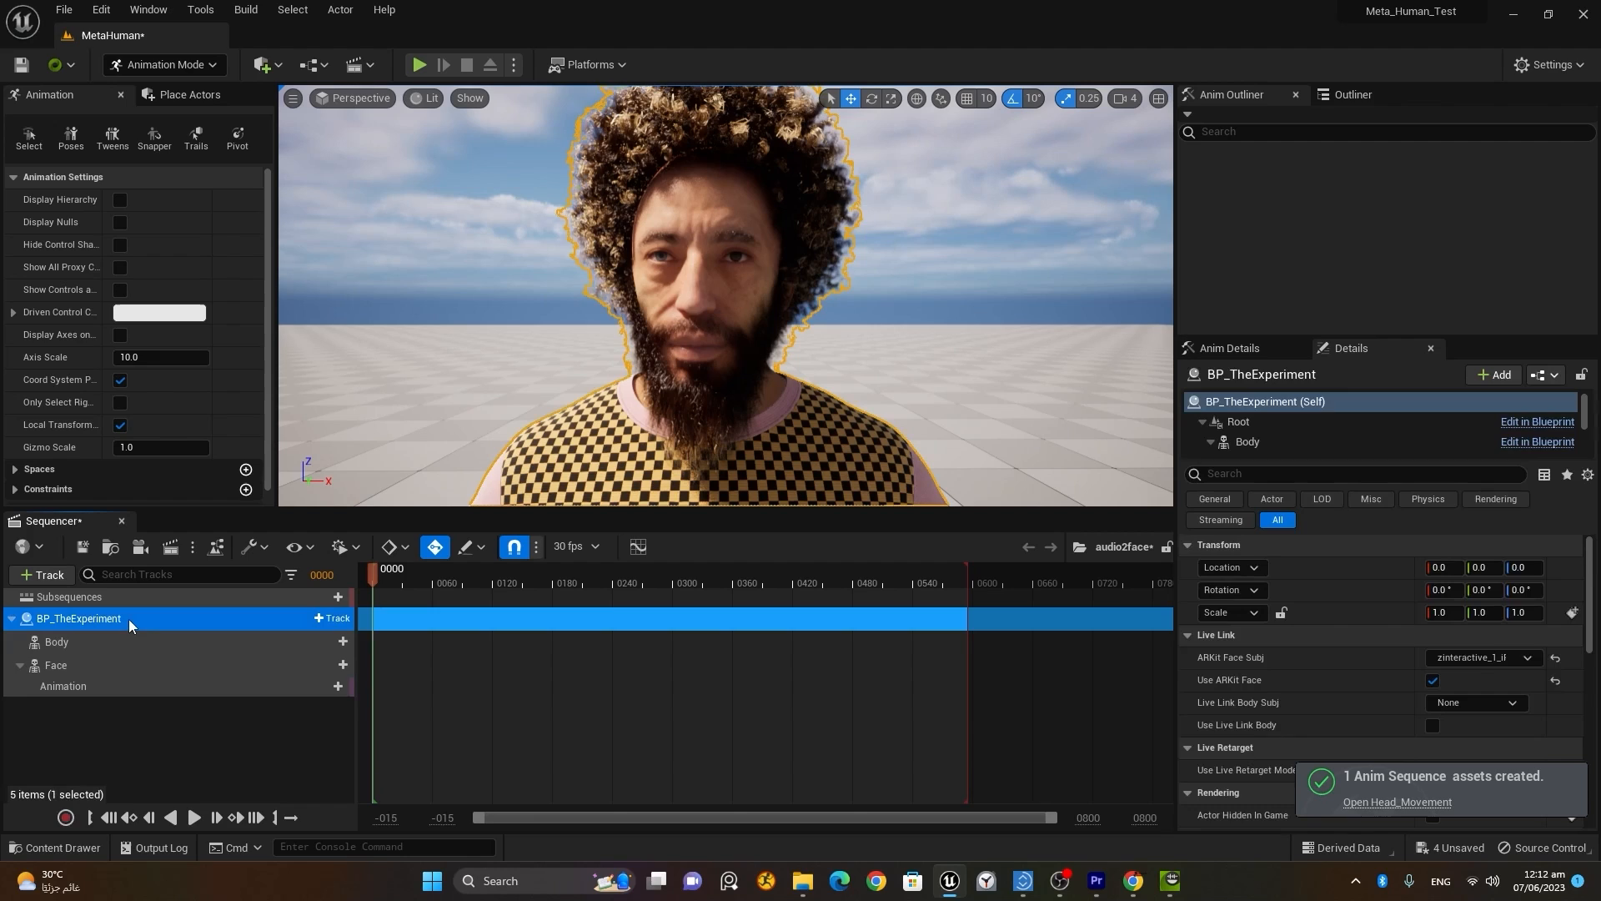
{"action": "left_click", "coordinate": [1433, 681]}
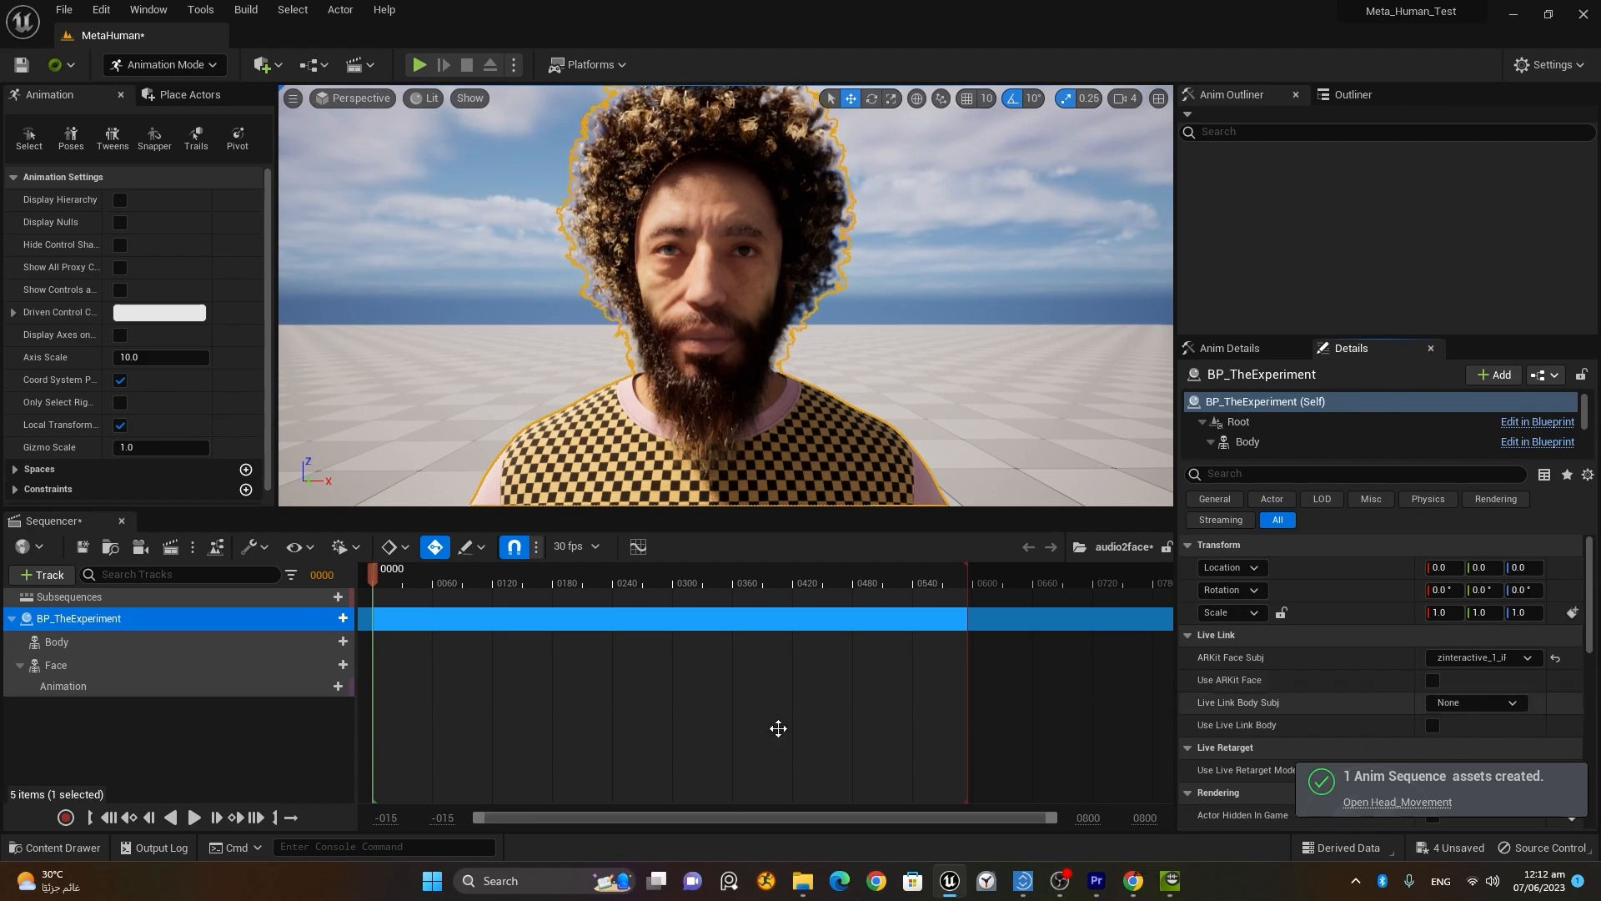
Step: Open the baked Head_Movement animation from Facial_Animation, enlarge its preview, scrub through it, and widen the curve list to show full names
{"action": "left_click", "coordinate": [66, 849]}
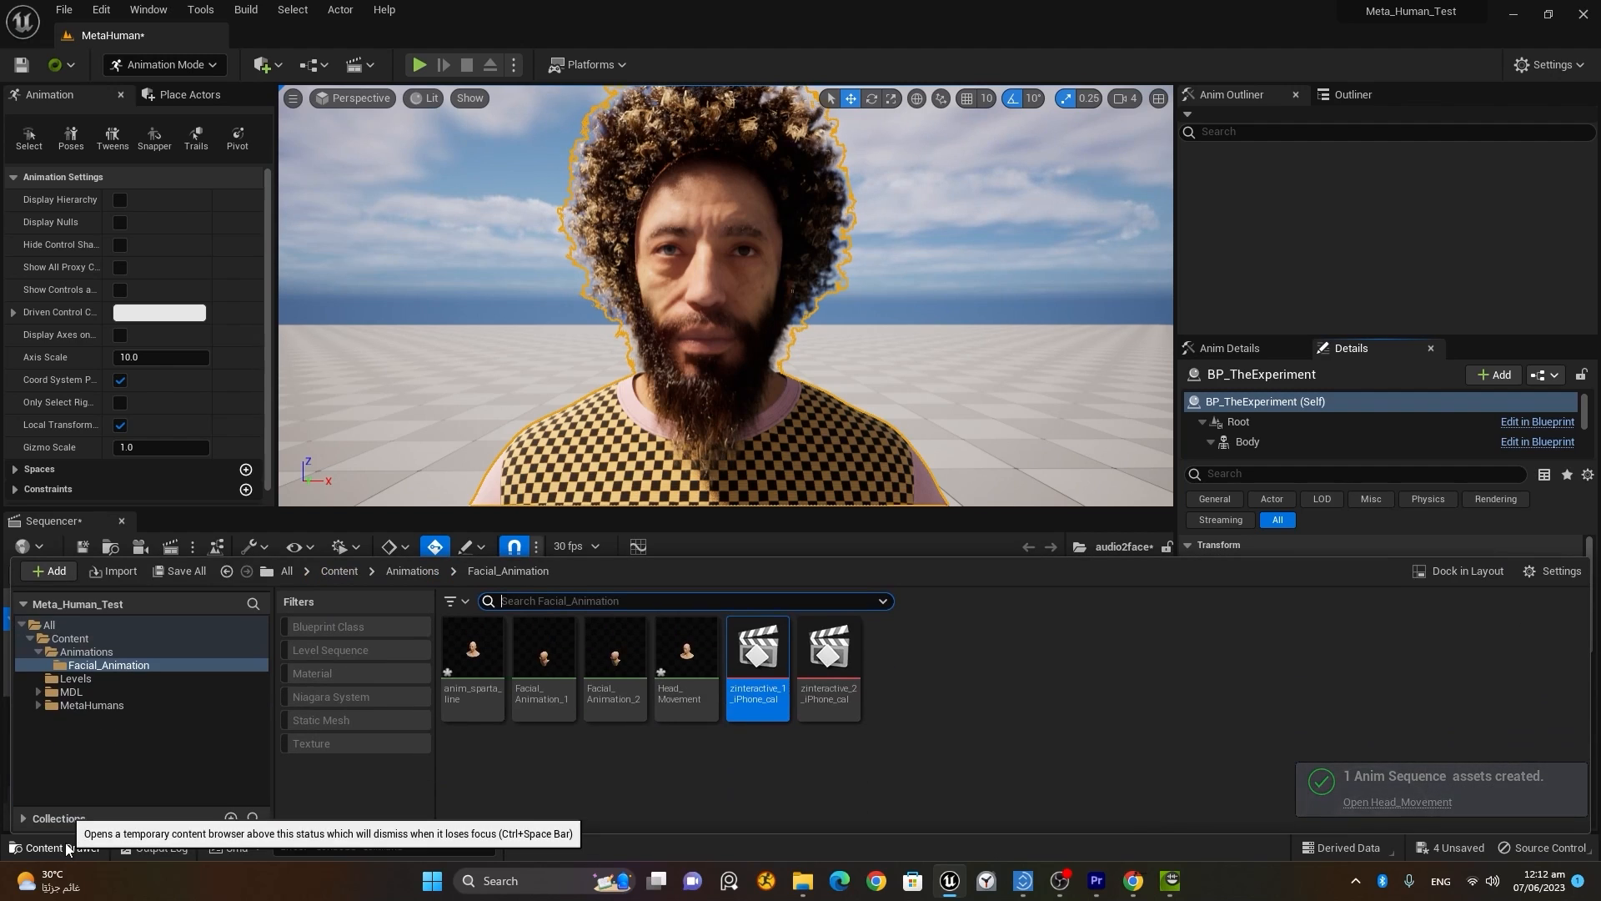
{"action": "left_click", "coordinate": [685, 667]}
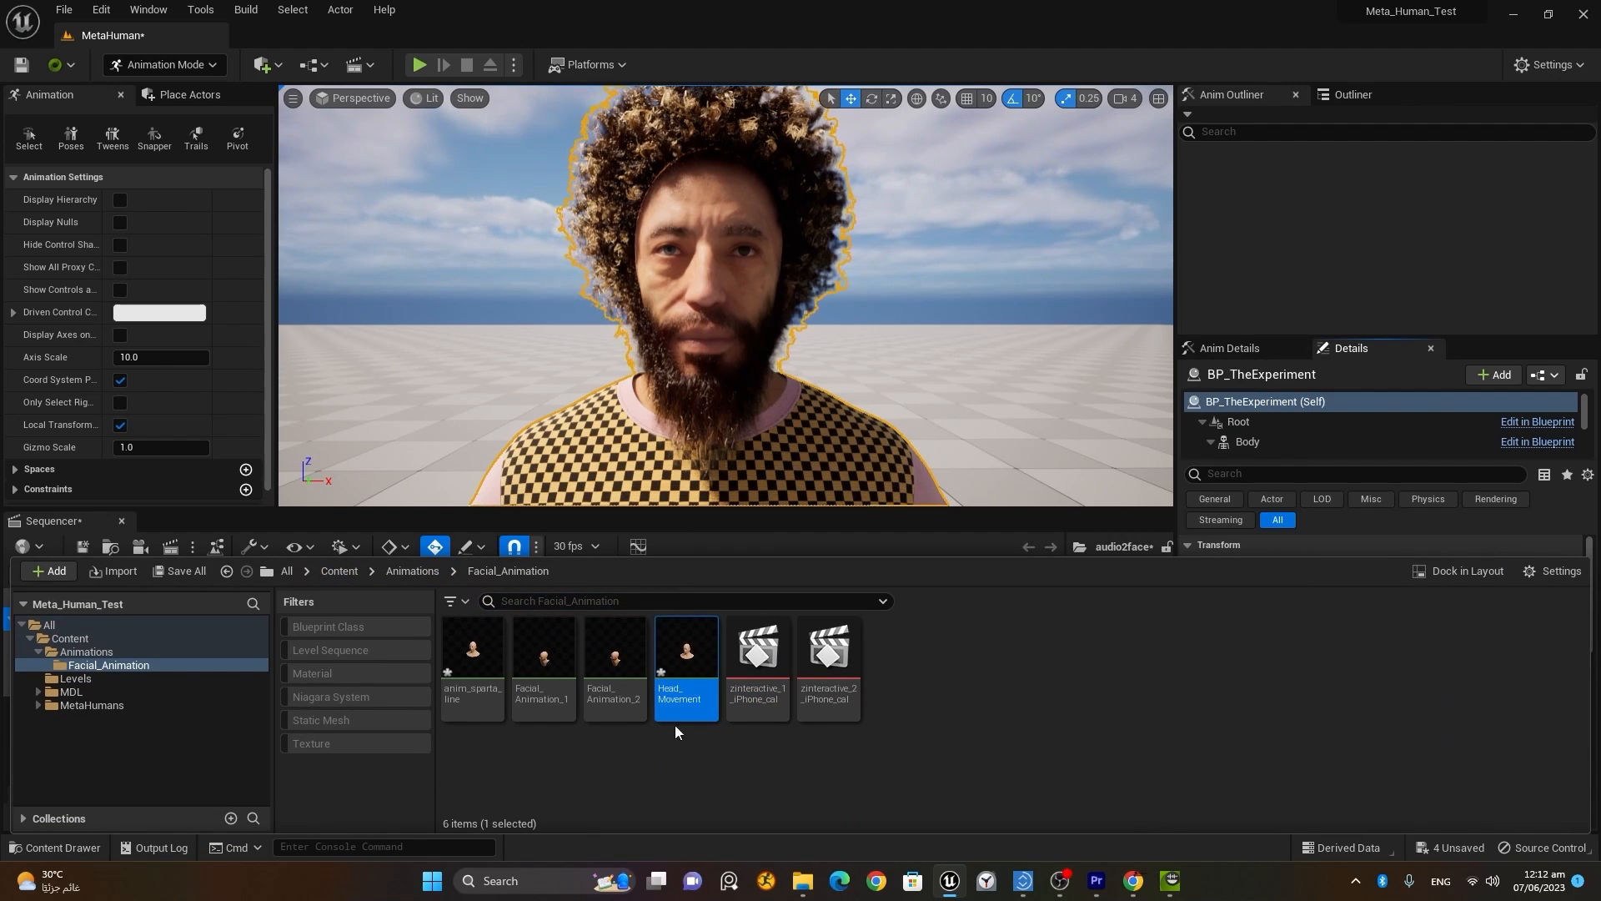
{"action": "double_click", "coordinate": [686, 667]}
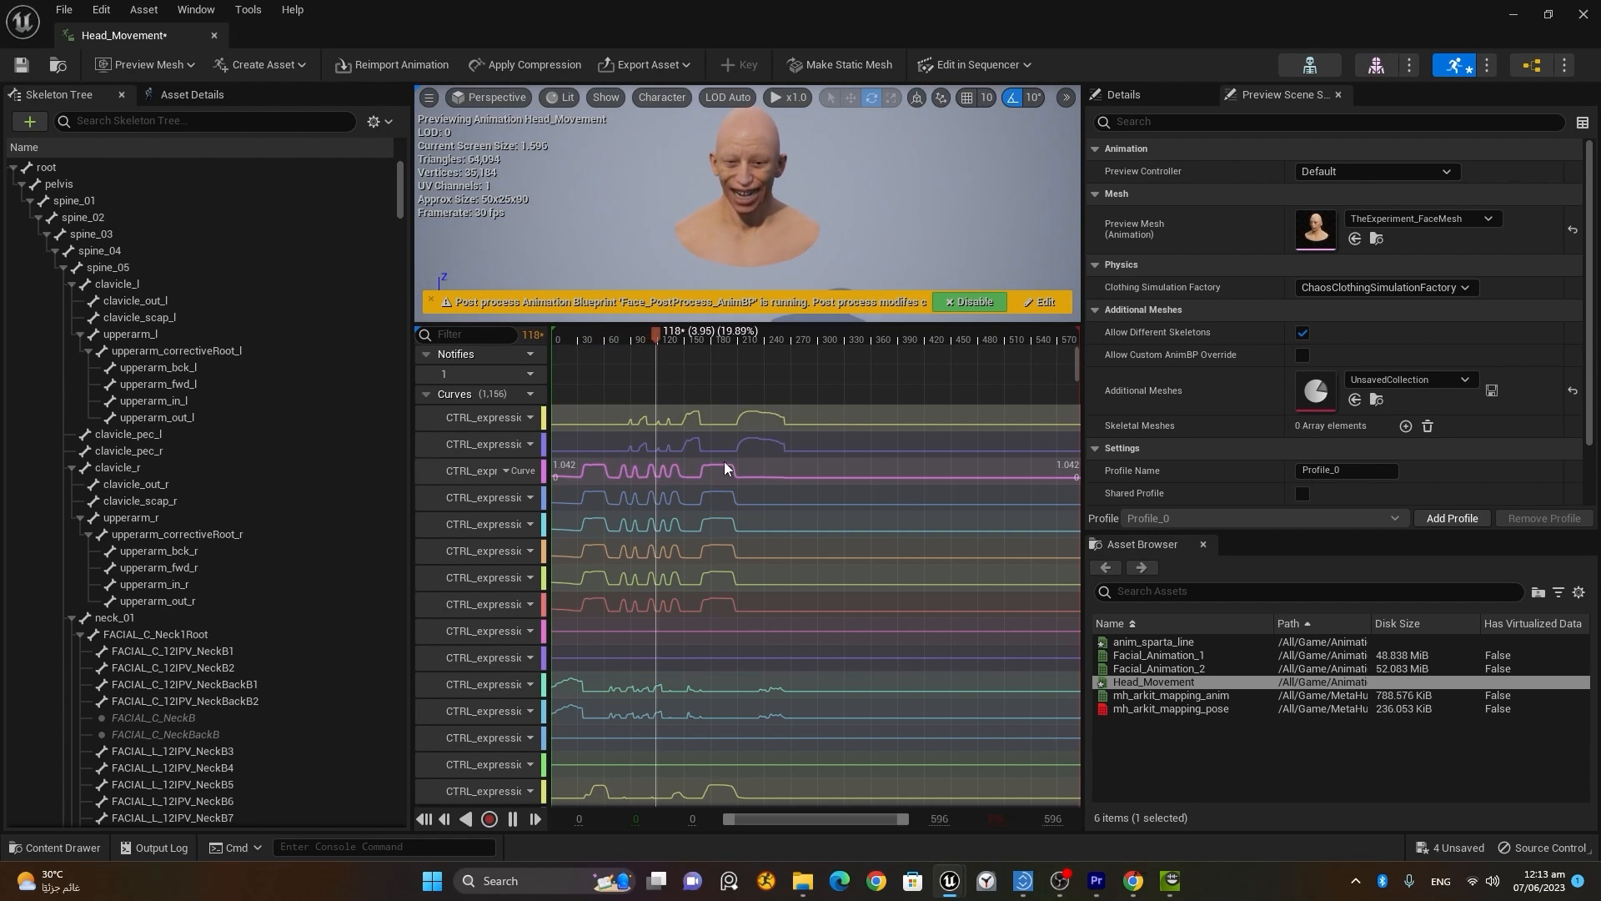
{"action": "left_click_drag", "start_coordinate": [730, 324], "coordinate": [730, 438]}
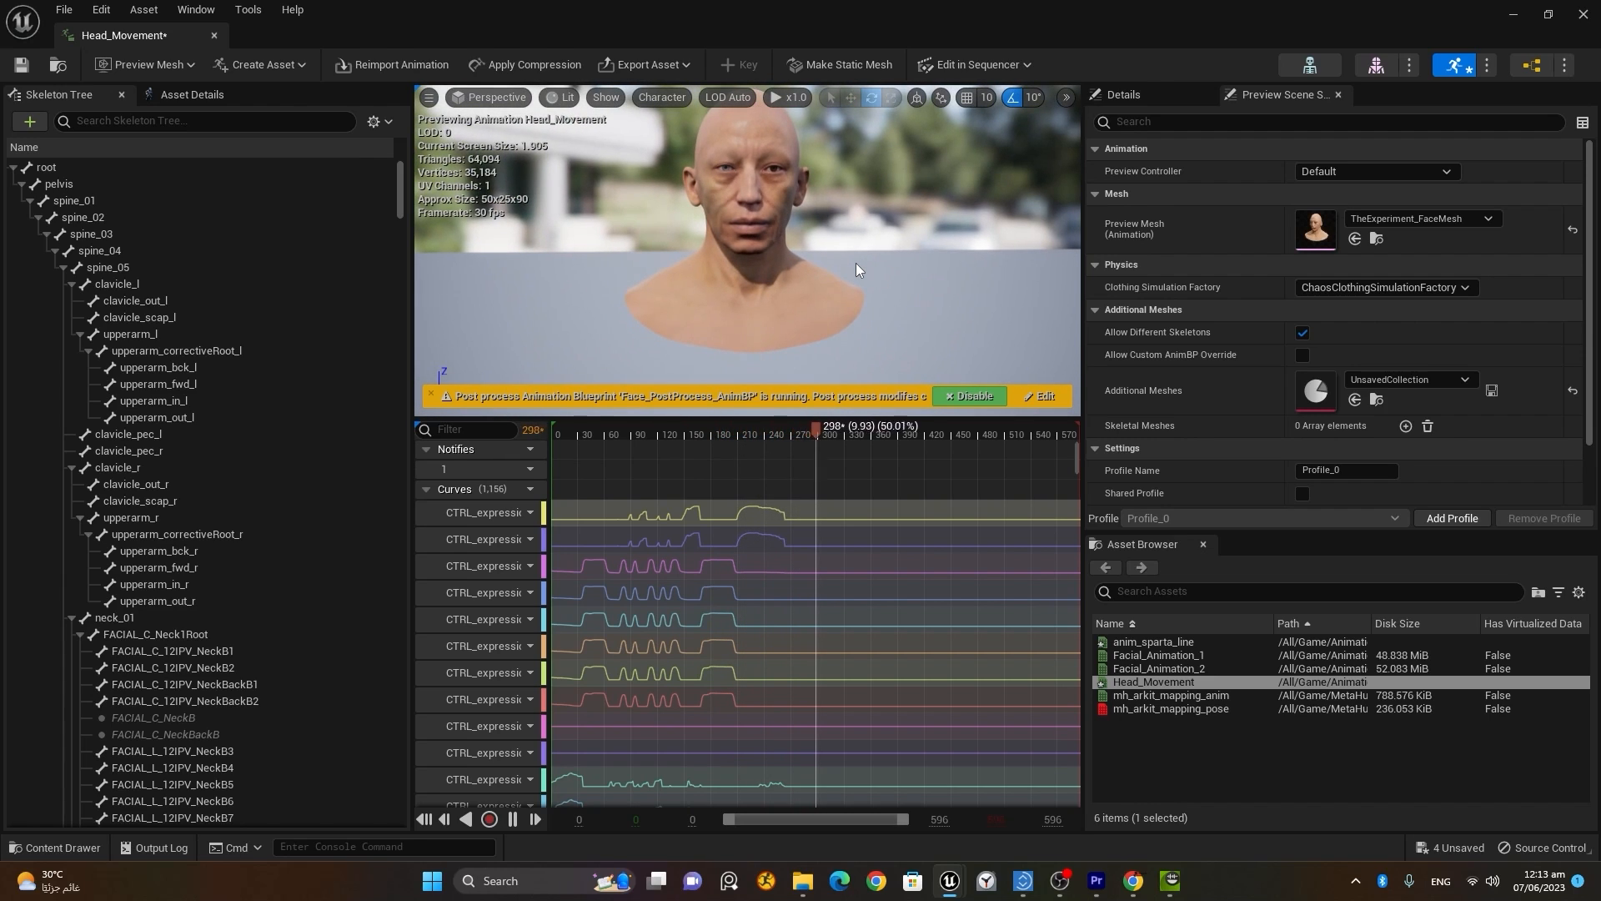
{"action": "left_click_drag", "start_coordinate": [793, 432], "coordinate": [667, 448]}
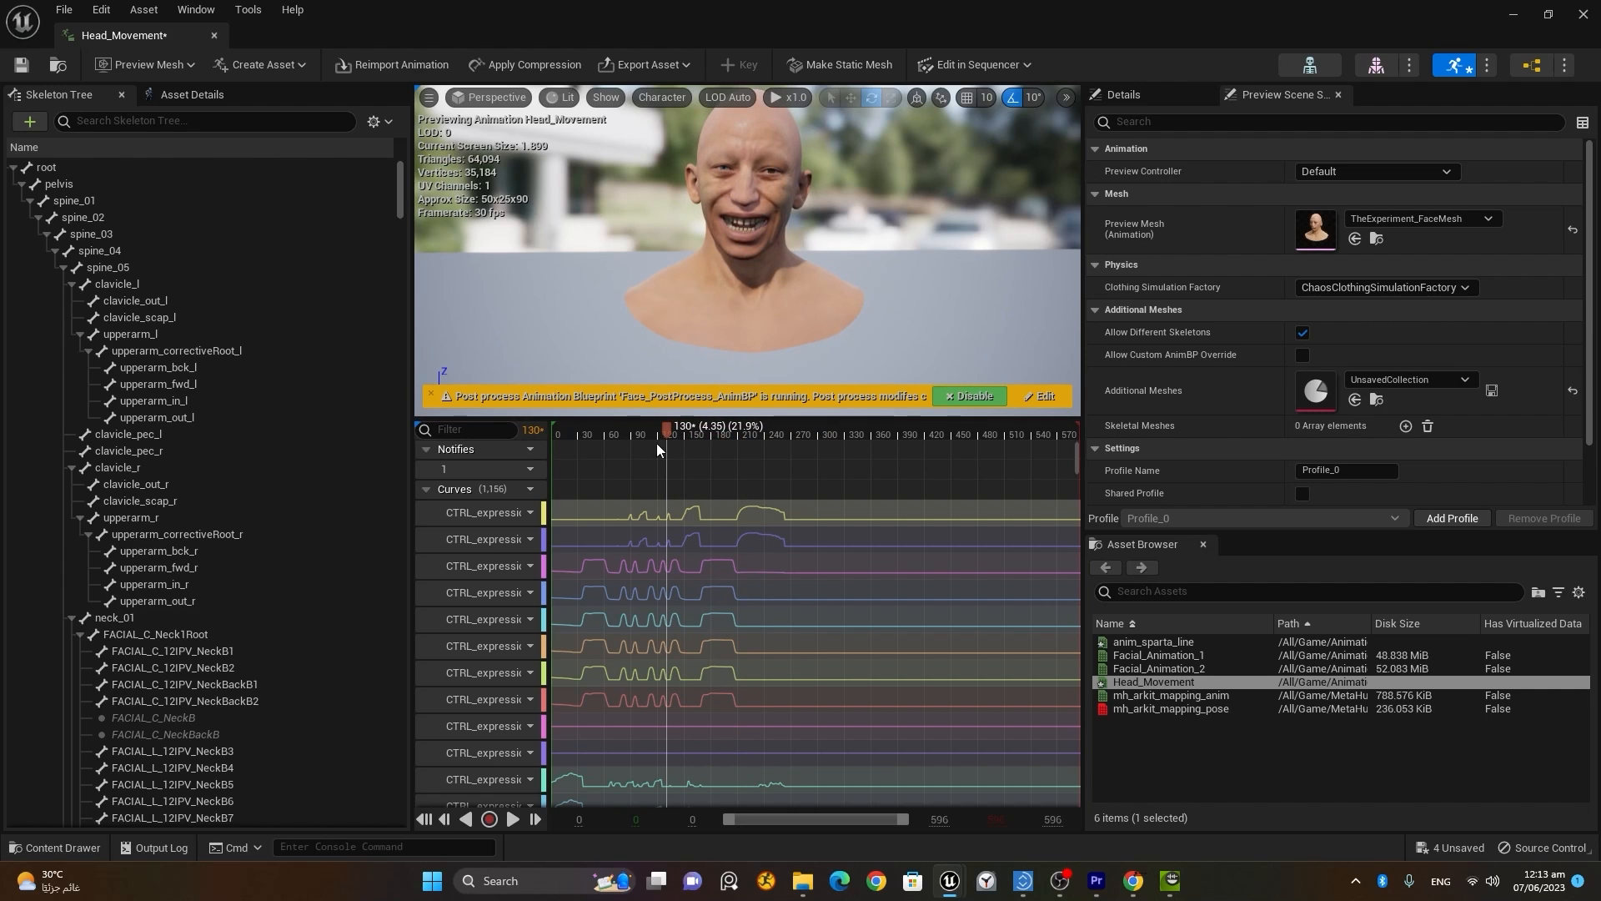
{"action": "left_click_drag", "start_coordinate": [550, 457], "coordinate": [678, 457]}
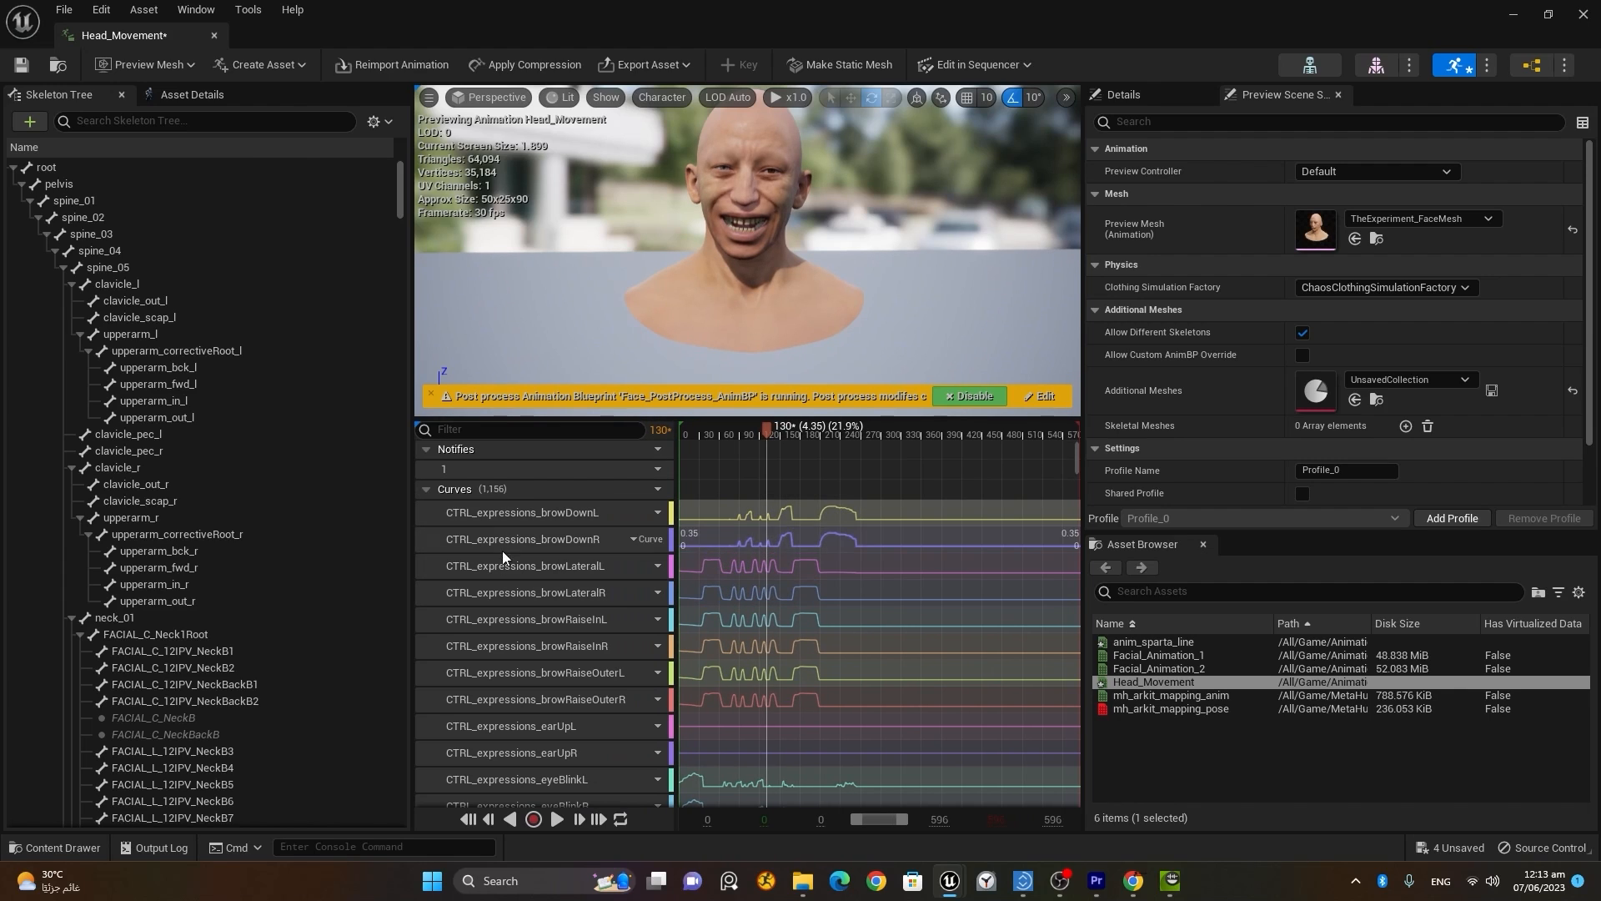
Step: Delete every curve in Head_Movement except HeadYaw, HeadPitch and HeadRoll, and preview the remaining head motion
{"action": "scroll", "coordinate": [547, 547], "scroll_direction": "down", "scroll_amount": 5}
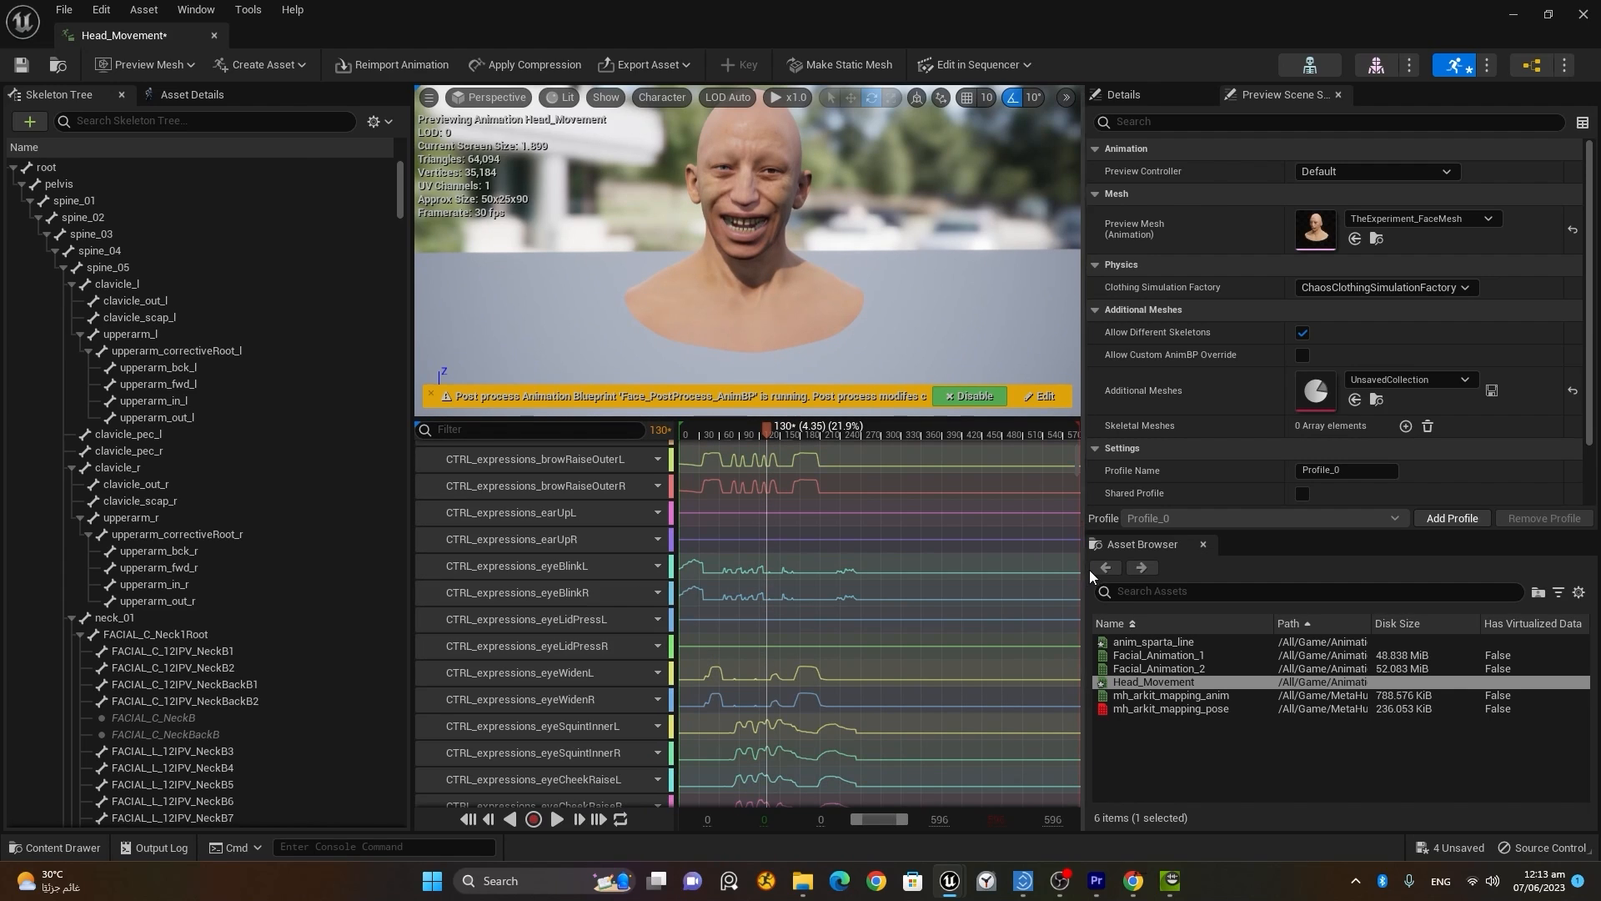
{"action": "left_click_drag", "start_coordinate": [1077, 463], "coordinate": [1087, 819]}
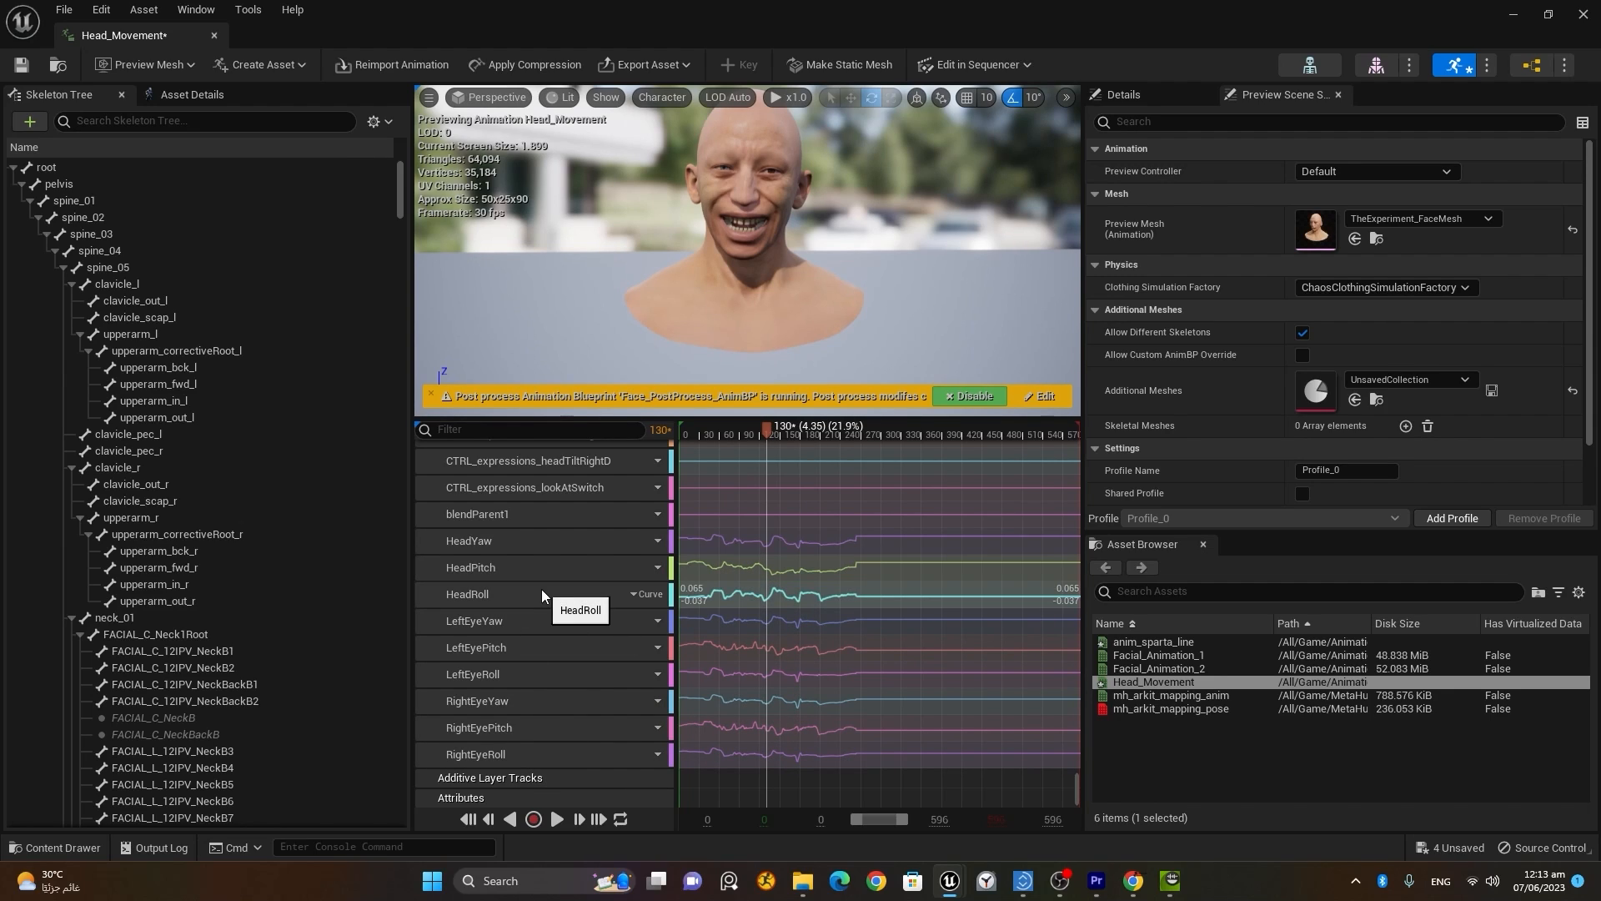
{"action": "left_click", "coordinate": [509, 544]}
{"action": "key", "text": "ctrl+a"}
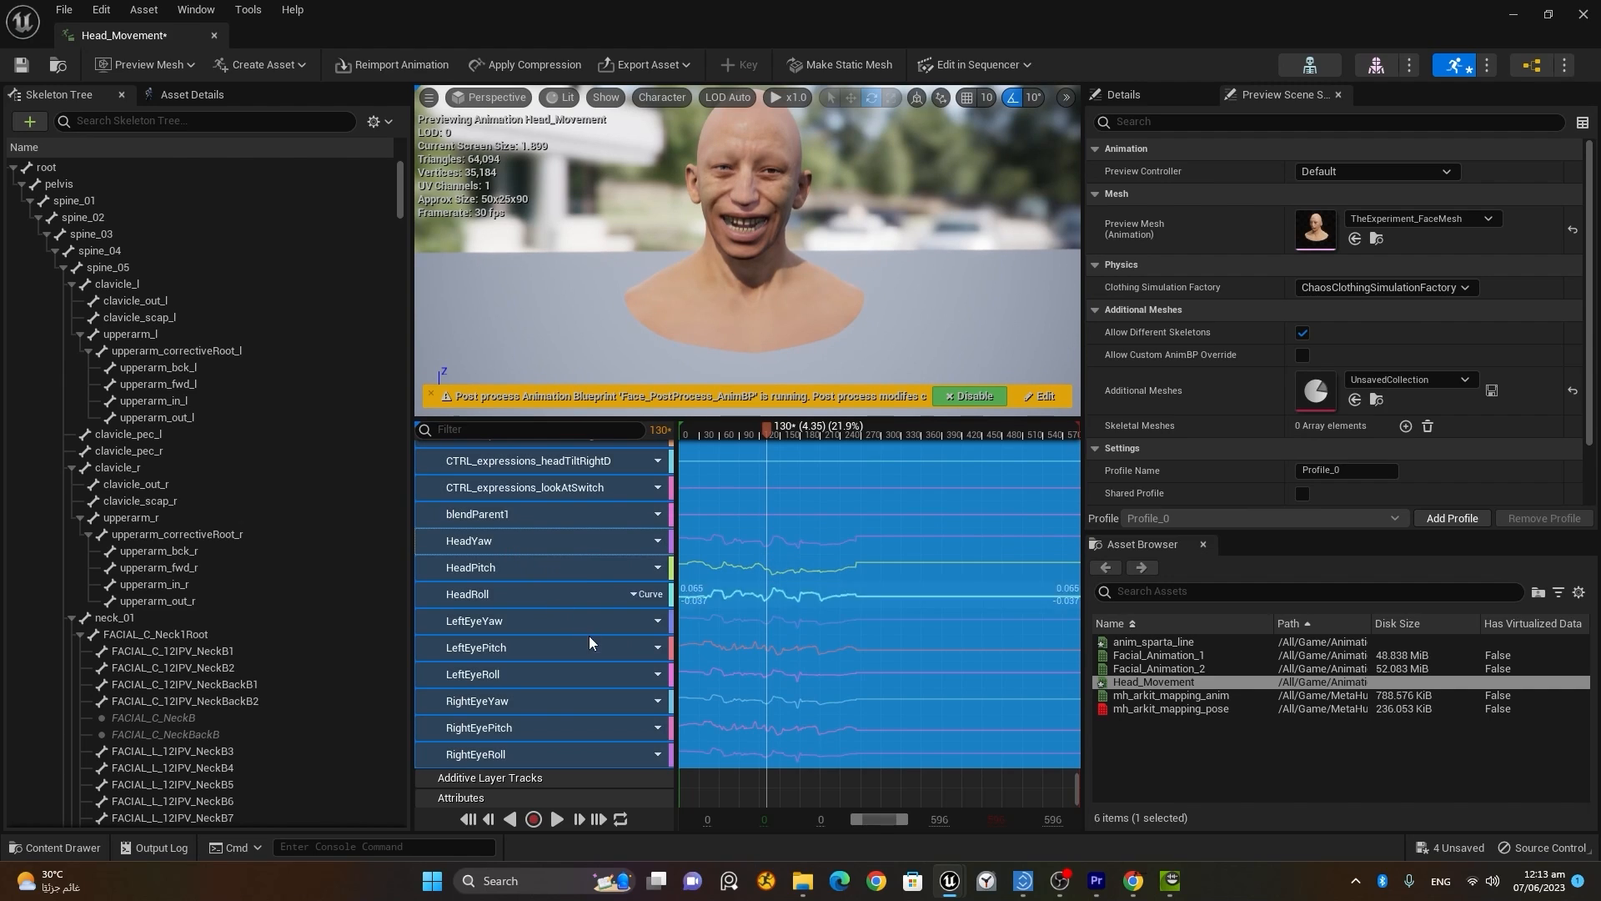
{"action": "left_click", "coordinate": [513, 540], "text": "ctrl"}
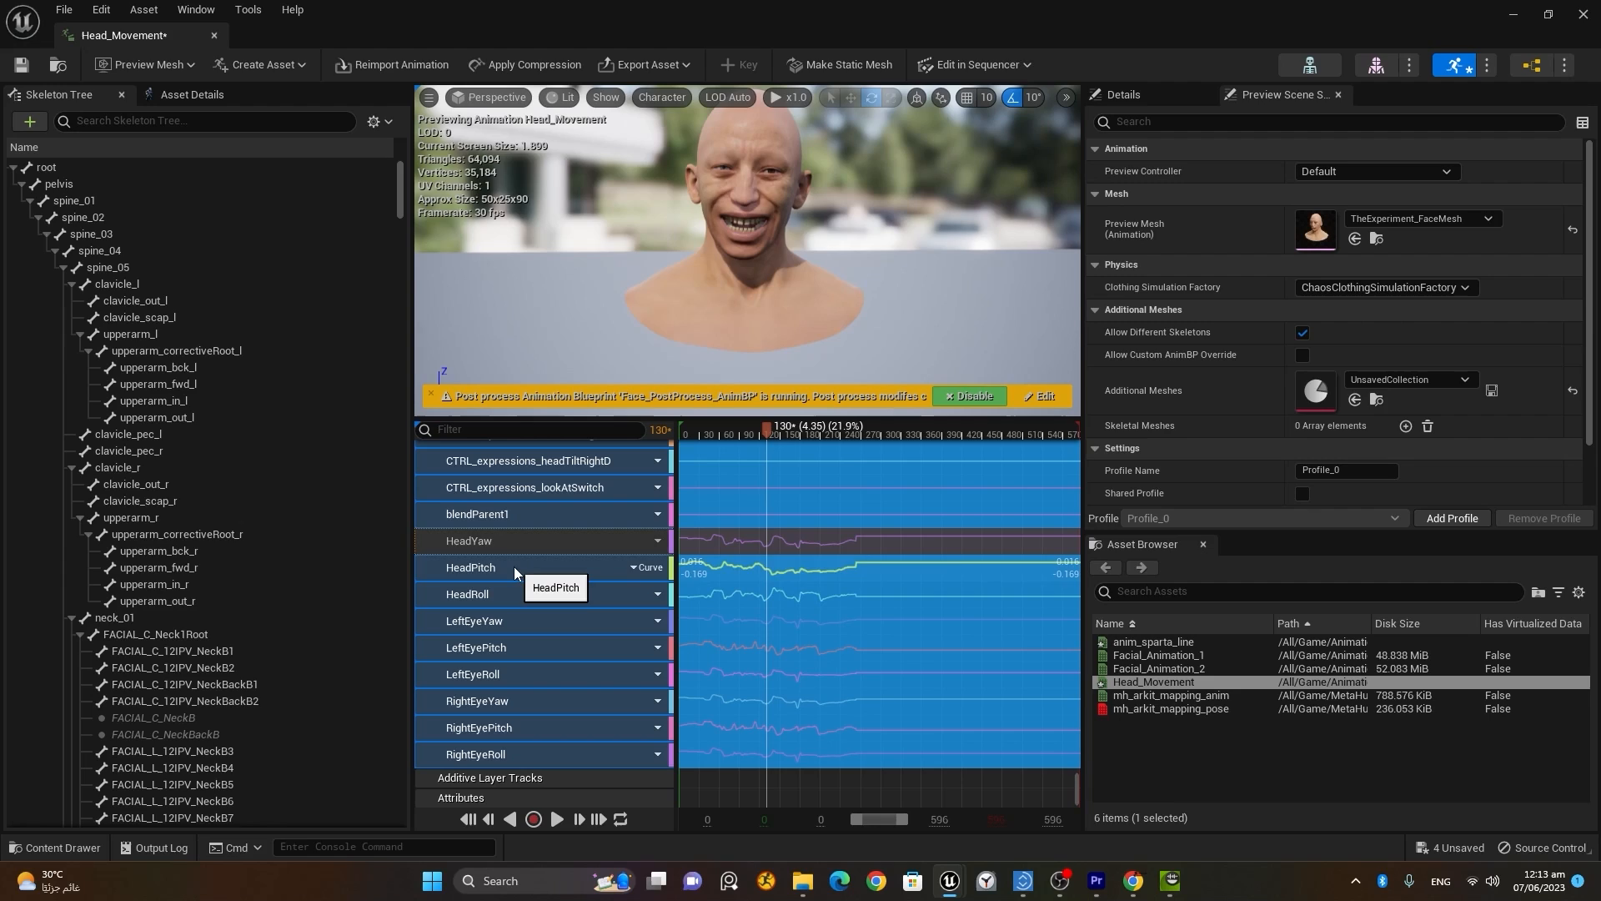
{"action": "left_click", "coordinate": [514, 567], "text": "ctrl"}
{"action": "left_click", "coordinate": [520, 593], "text": "ctrl"}
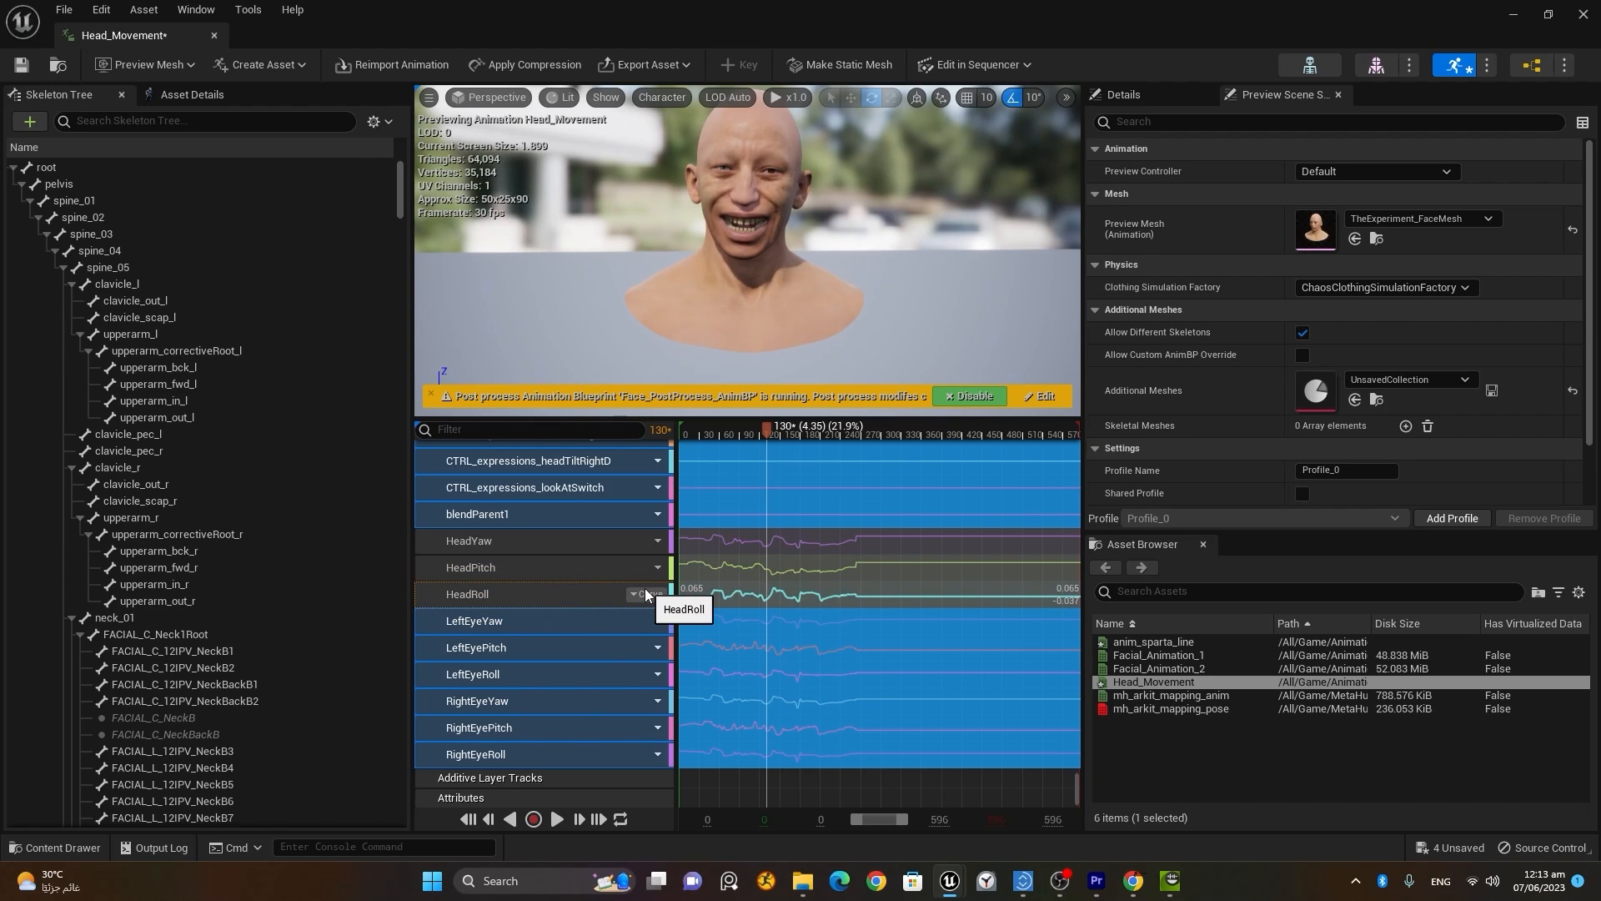
{"action": "key", "text": "Delete"}
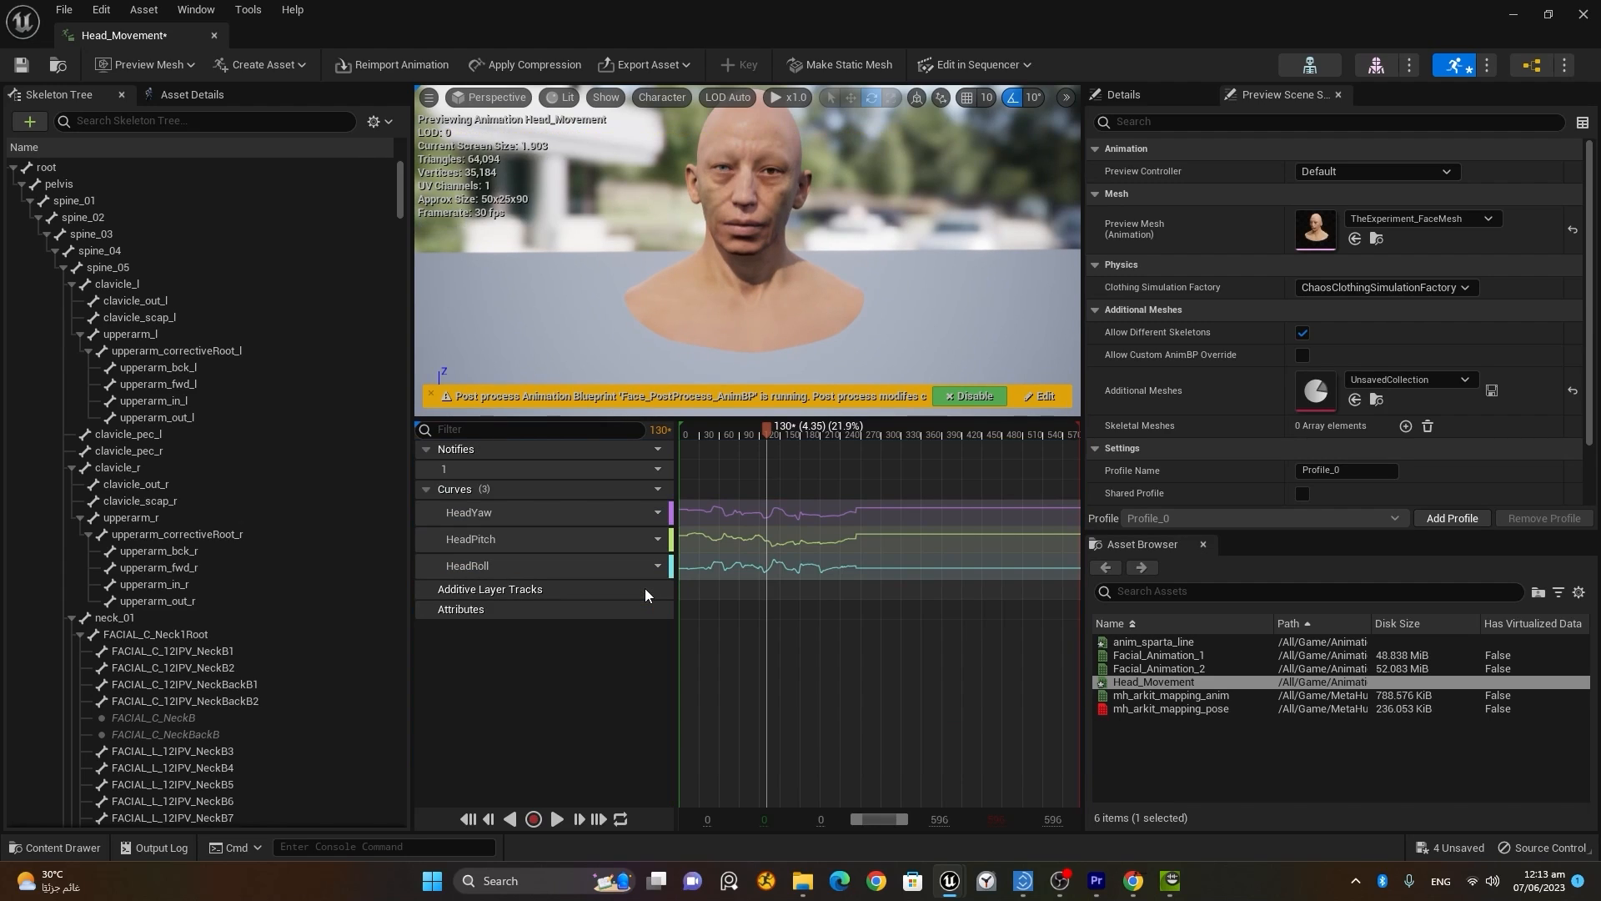
{"action": "left_click_drag", "start_coordinate": [726, 437], "coordinate": [654, 441]}
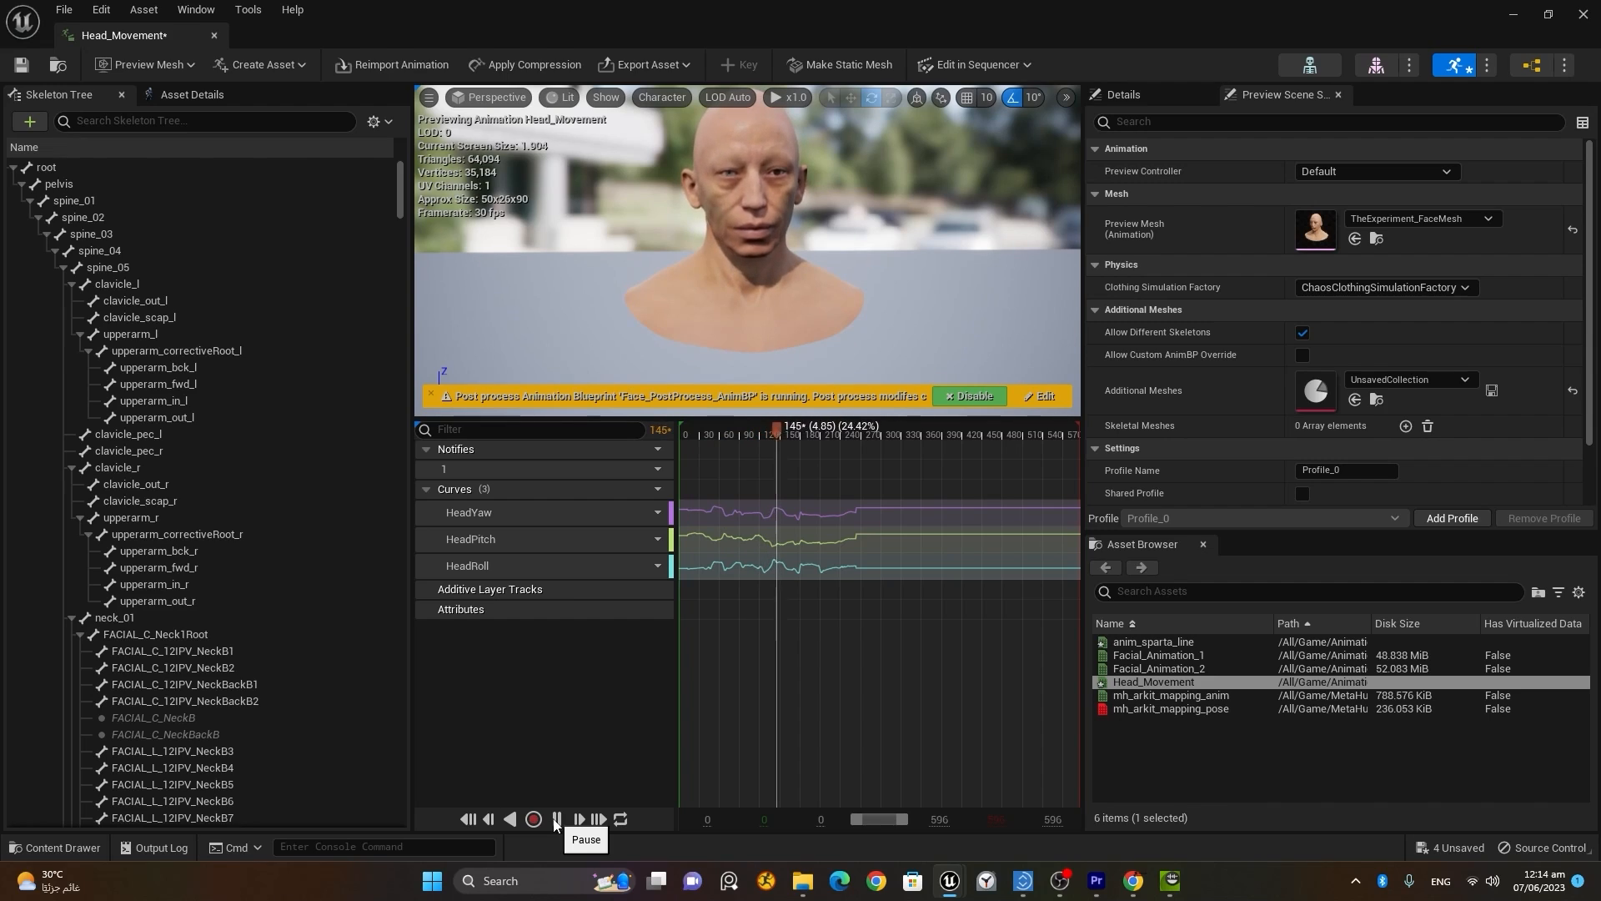
Step: Stop the preview, locate the frame where the head curves go flat, then save and close the Head_Movement animation
{"action": "left_click", "coordinate": [557, 820]}
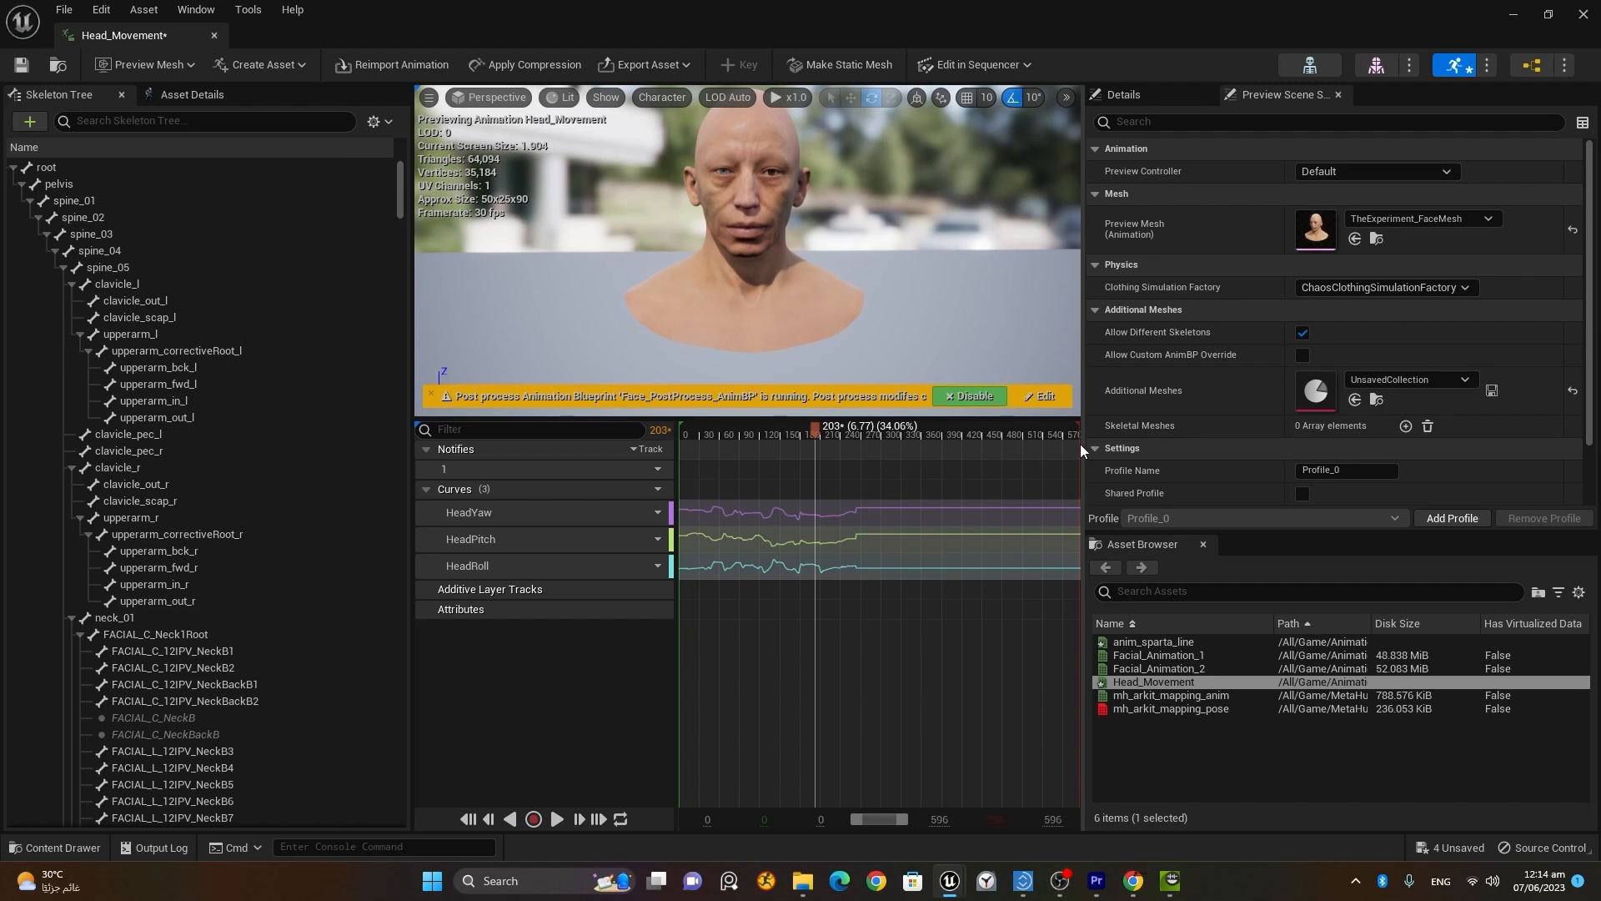
{"action": "left_click", "coordinate": [1046, 431]}
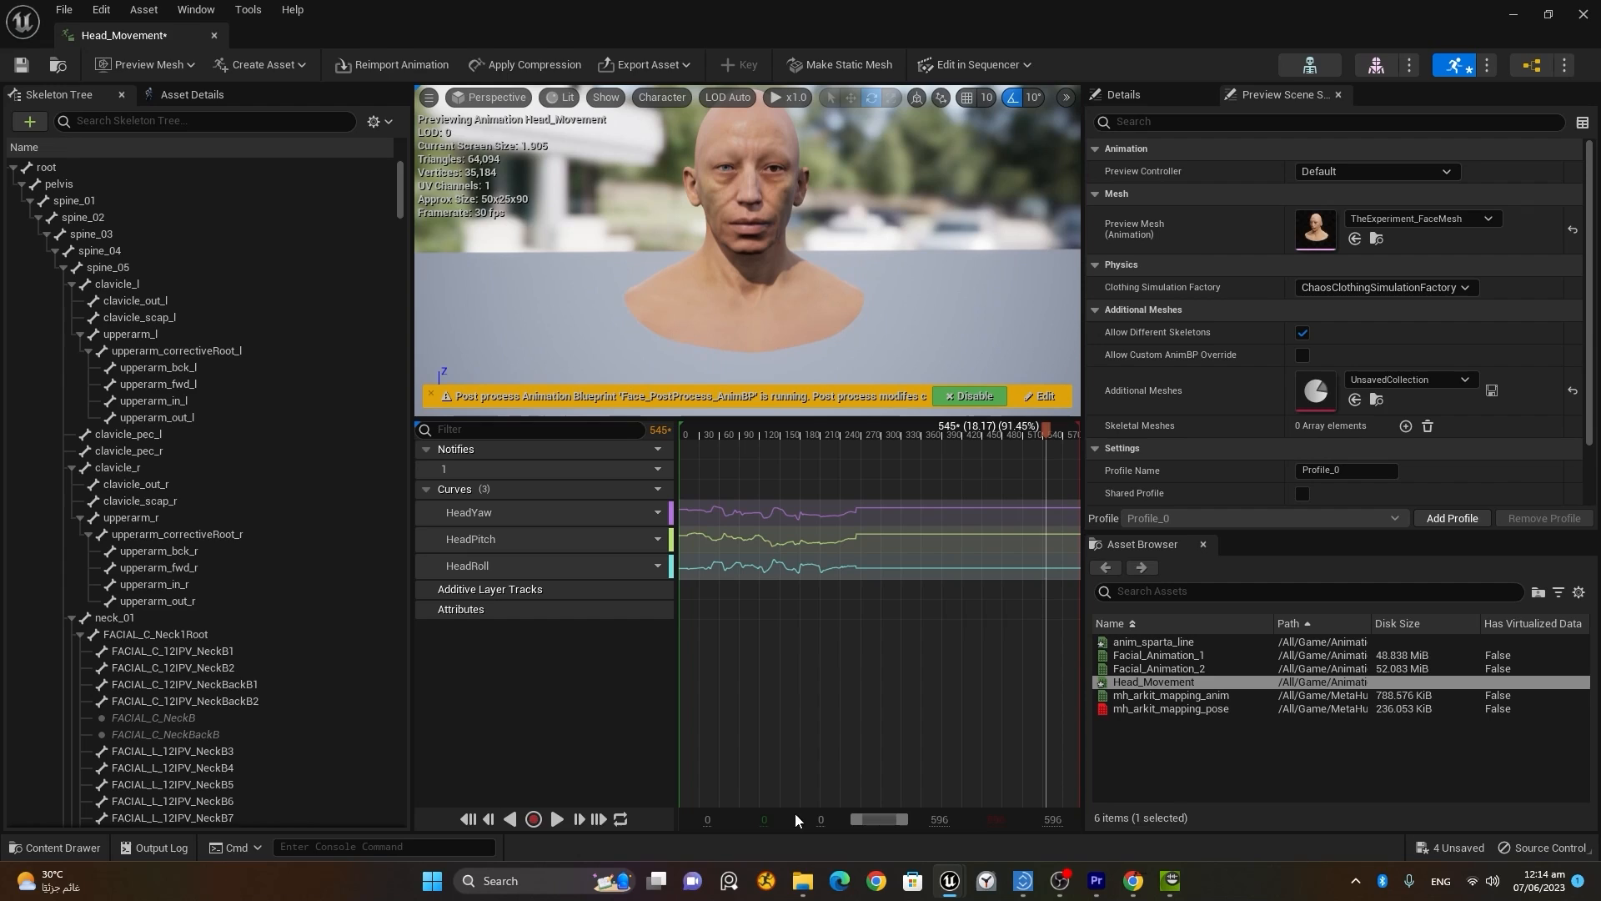
{"action": "left_click_drag", "start_coordinate": [1048, 609], "coordinate": [857, 598]}
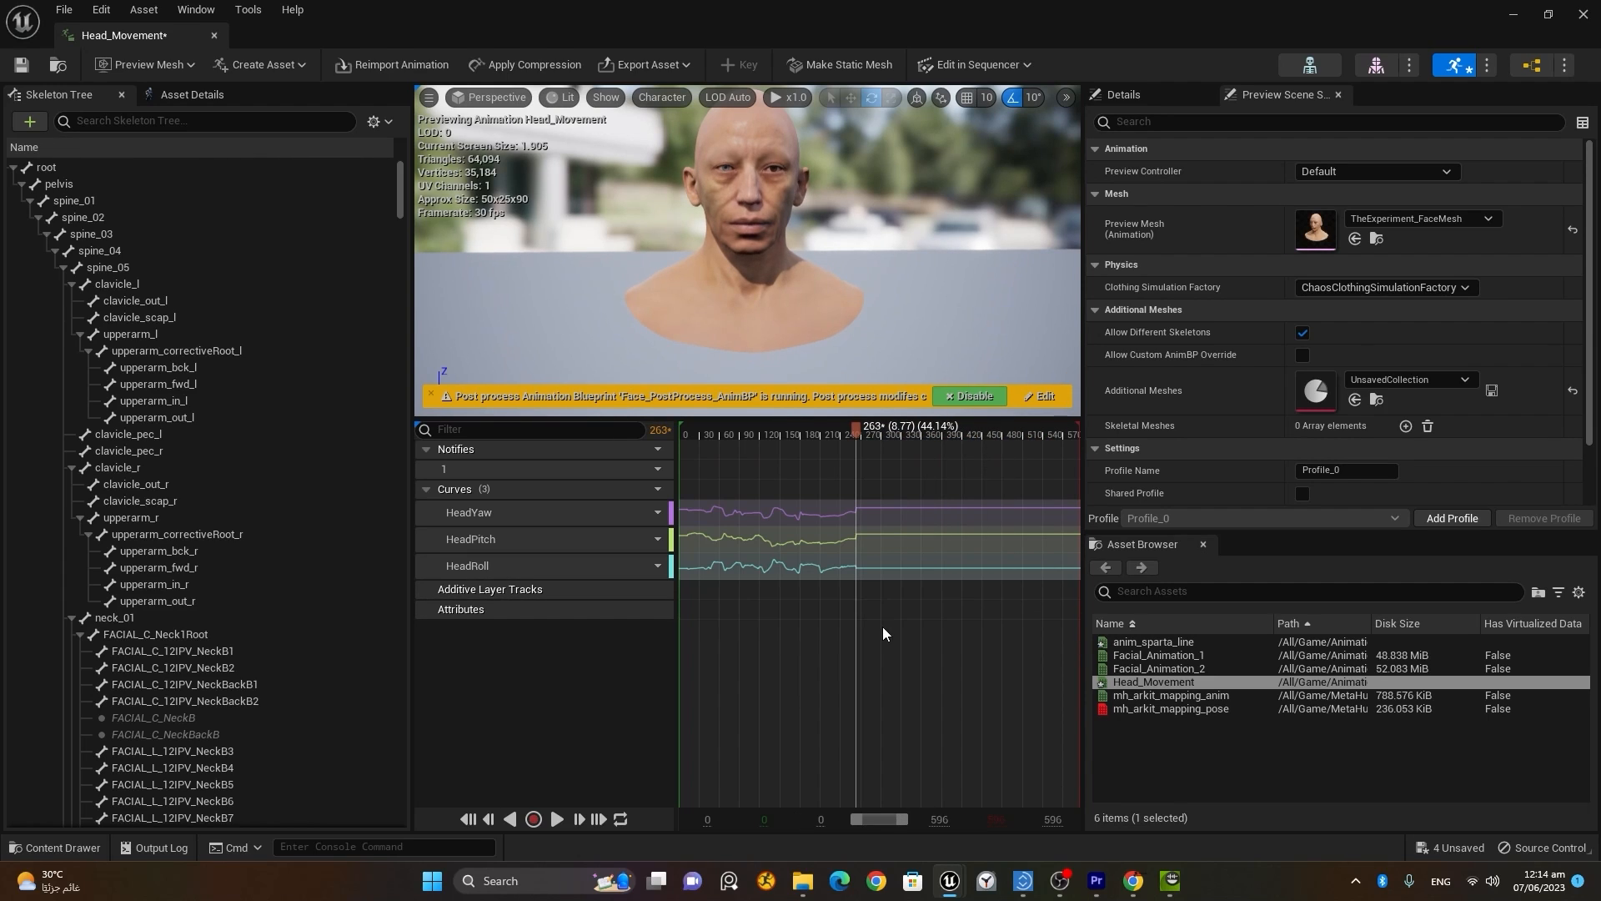
{"action": "left_click", "coordinate": [22, 70]}
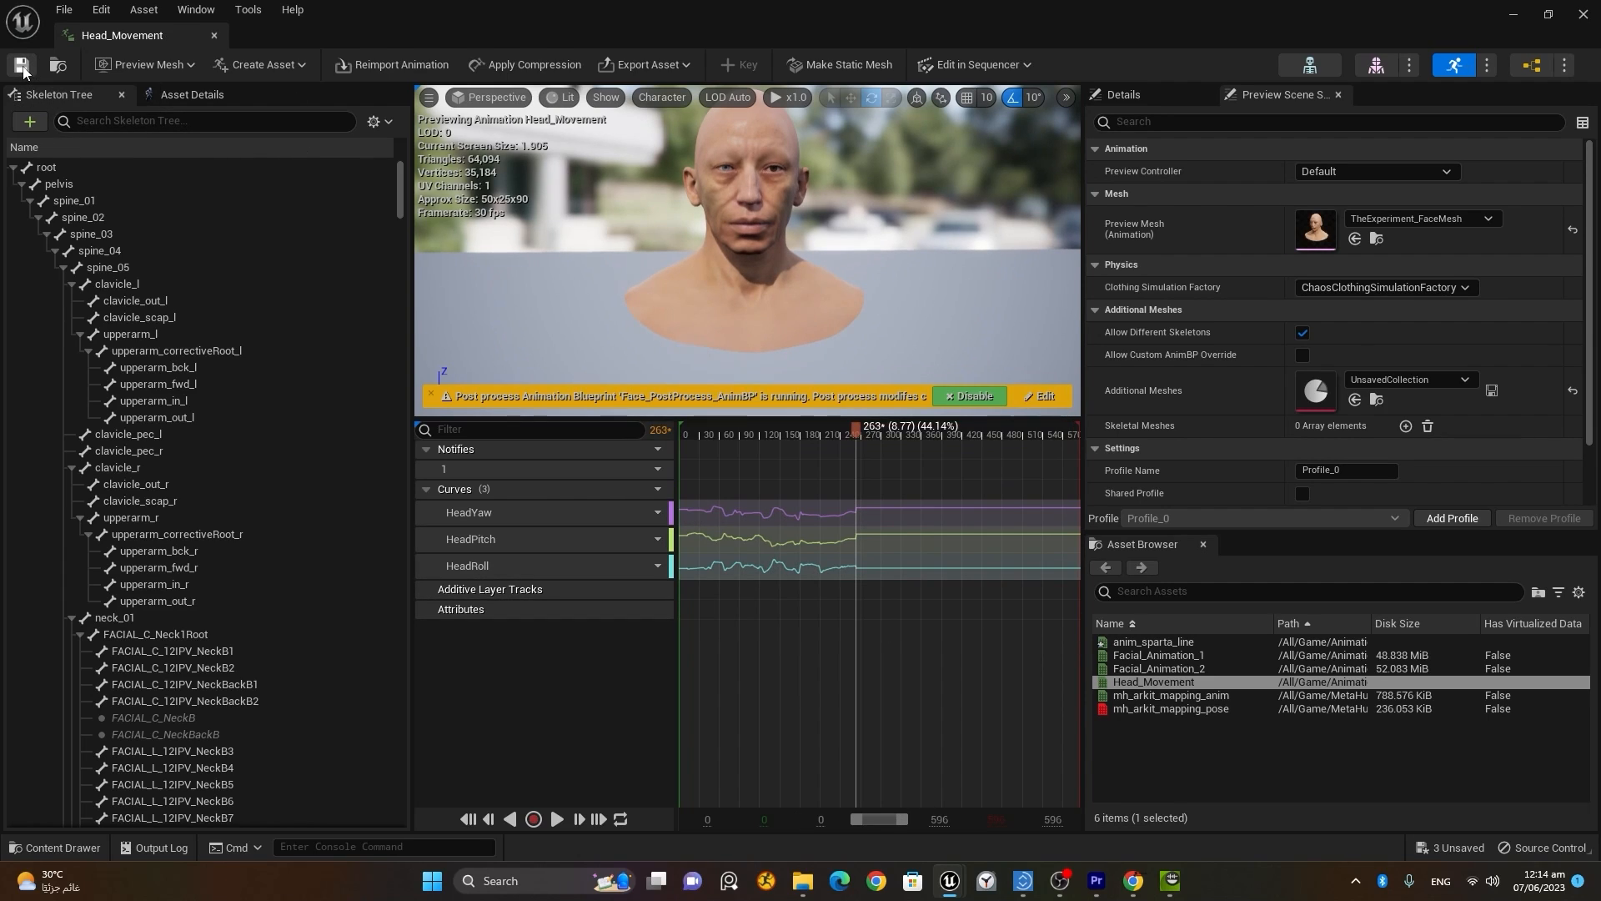
{"action": "left_click", "coordinate": [215, 36]}
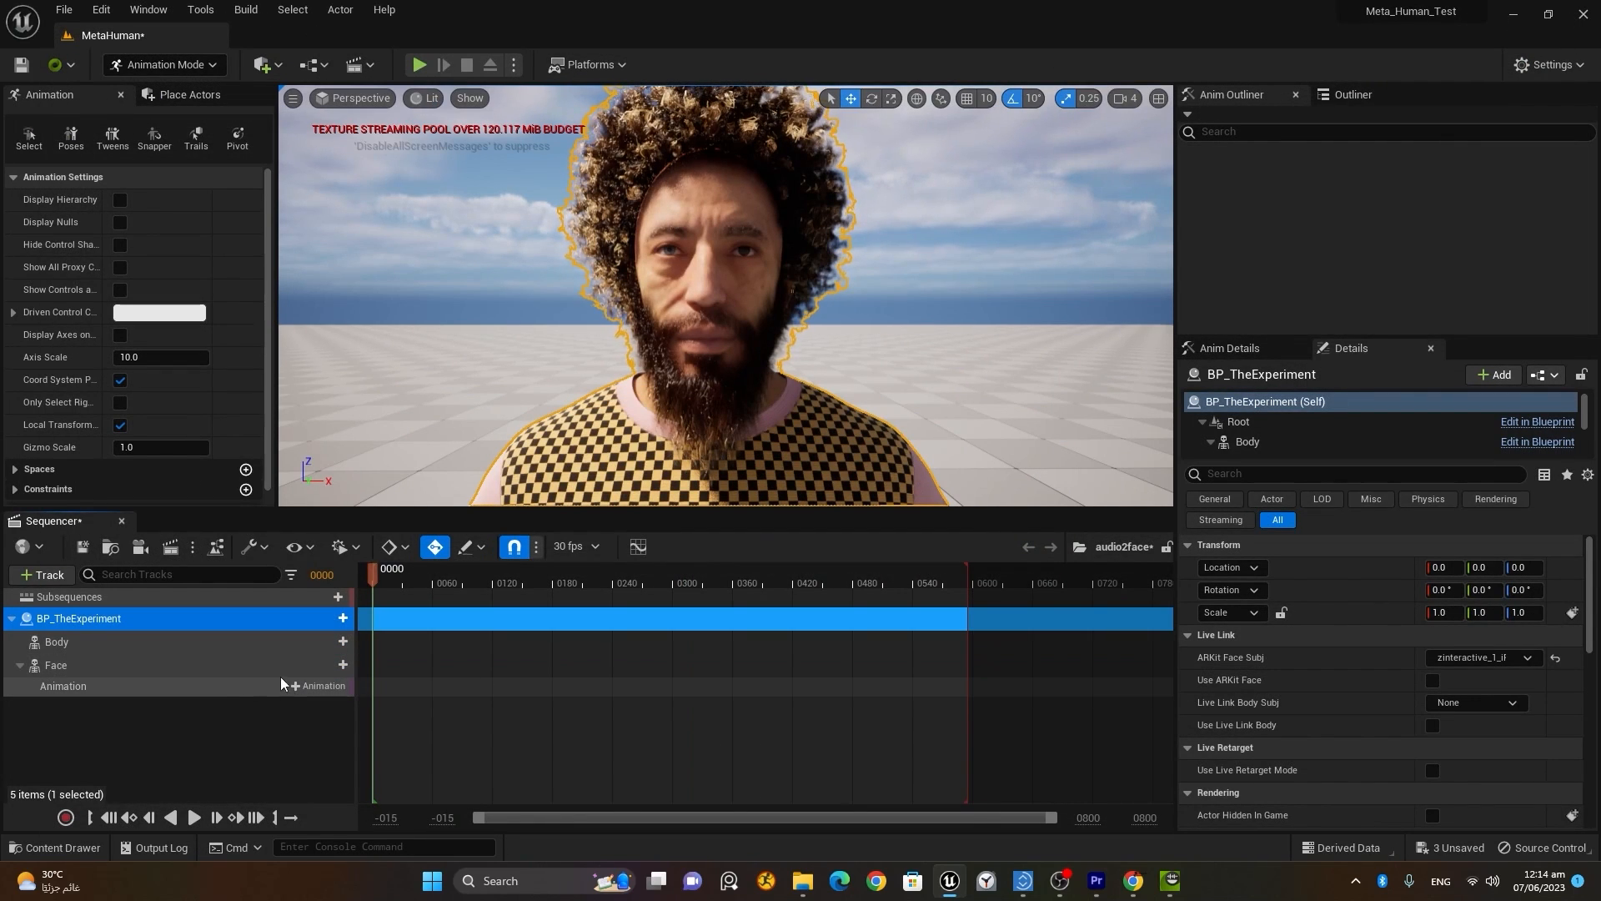
Step: Add the anim_sparta_line animation to the Face's existing Animation track and play the opening of the sequence
{"action": "left_click", "coordinate": [324, 663]}
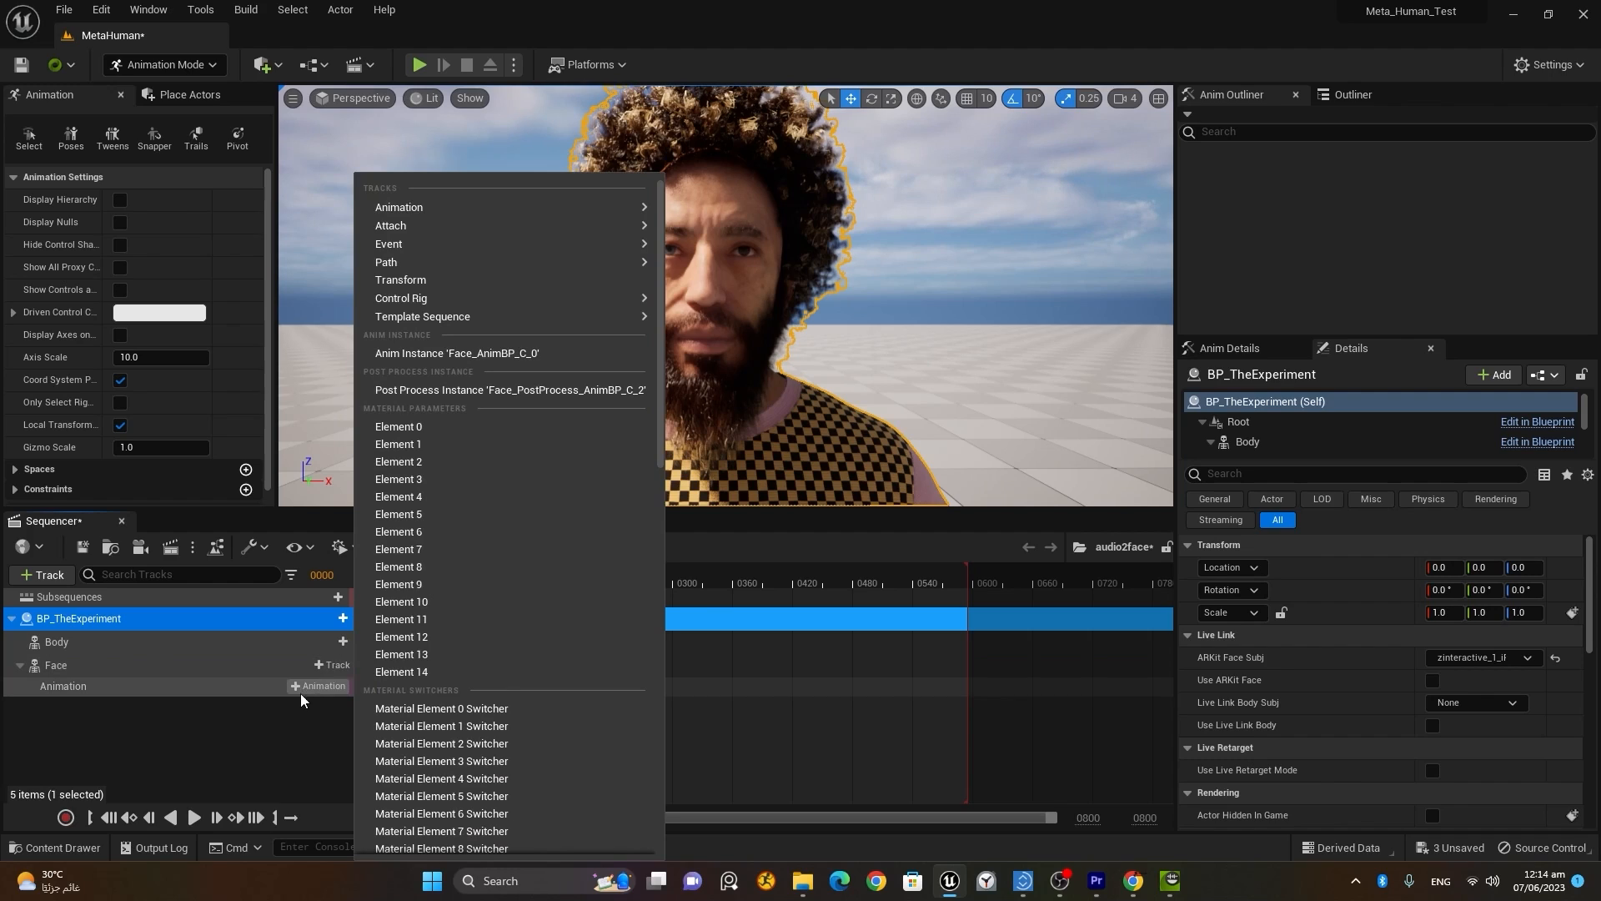
{"action": "left_click", "coordinate": [304, 689]}
{"action": "left_click", "coordinate": [307, 684]}
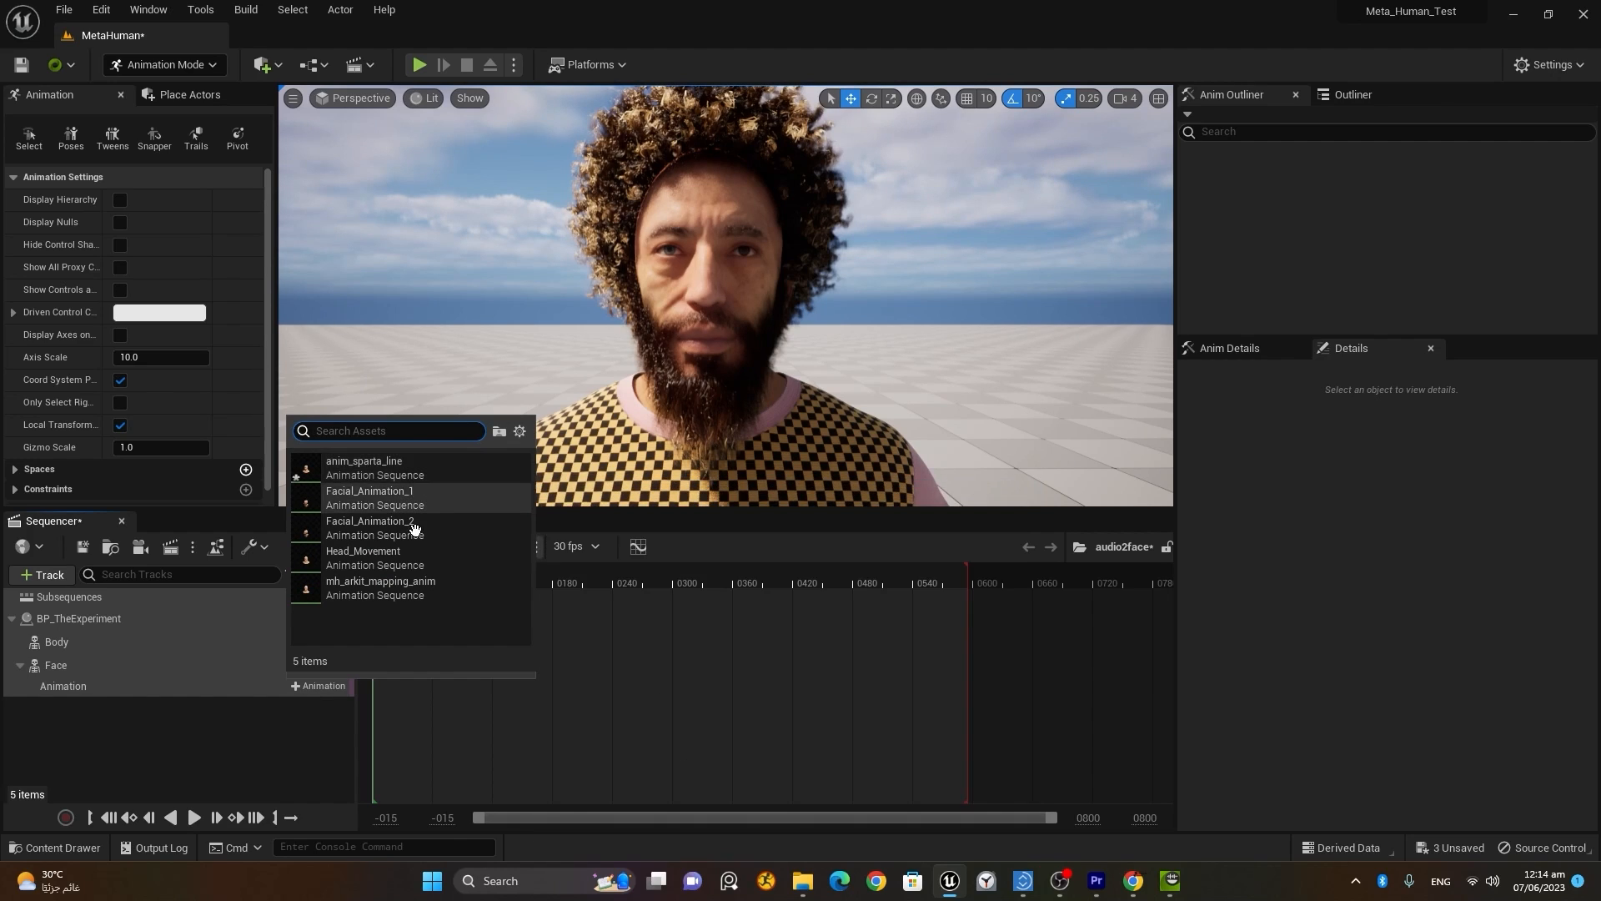
{"action": "left_click", "coordinate": [367, 465]}
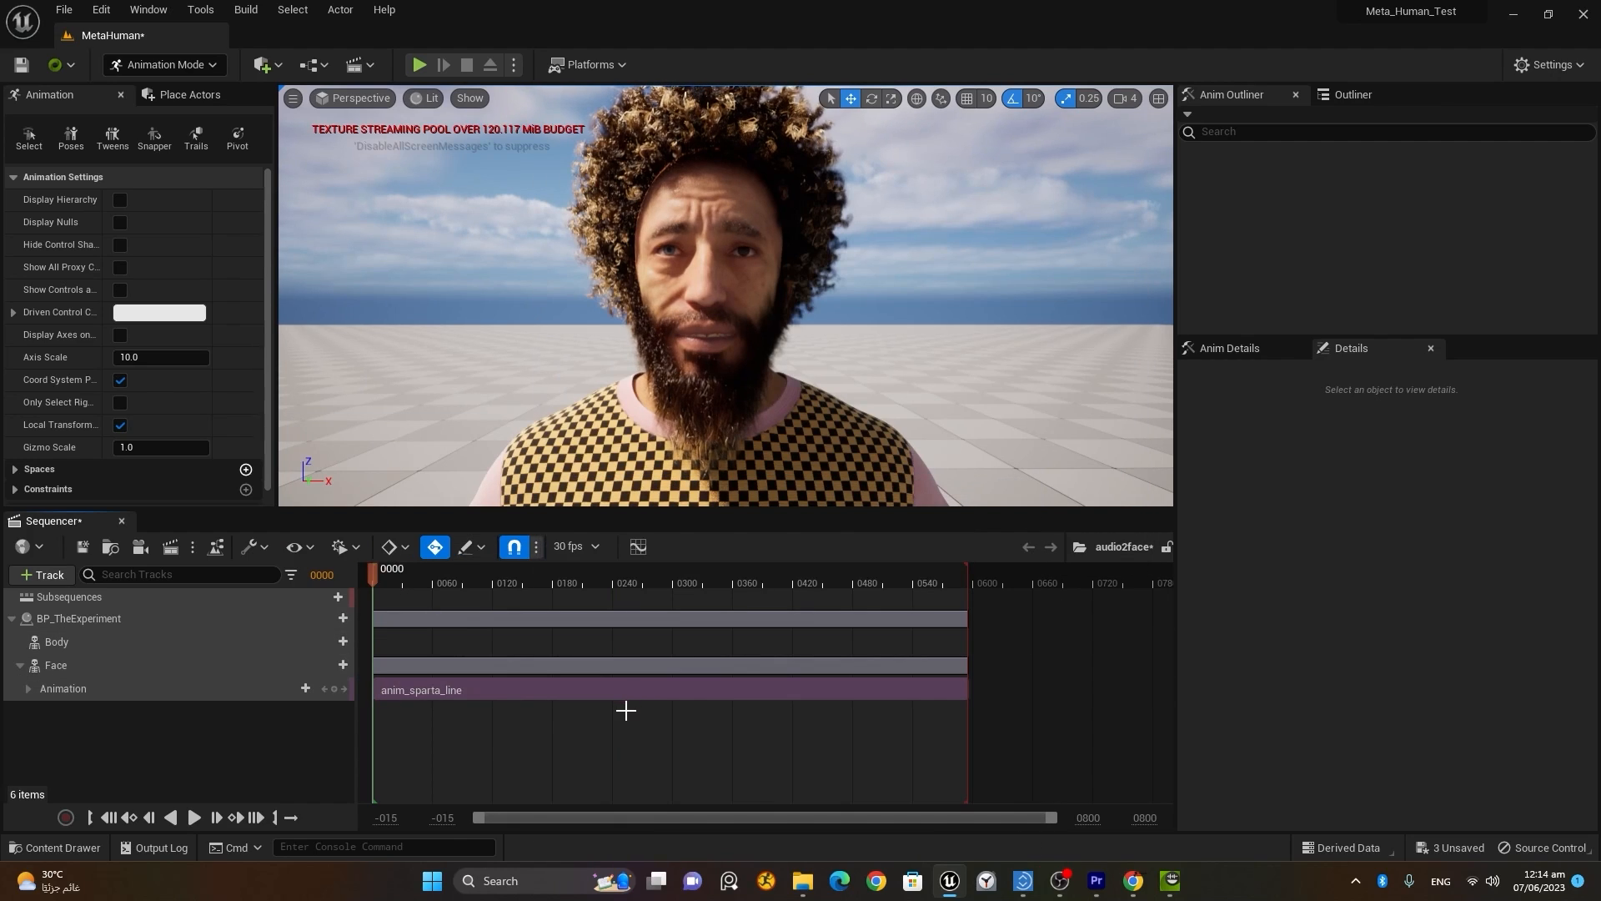
{"action": "left_click", "coordinate": [194, 818]}
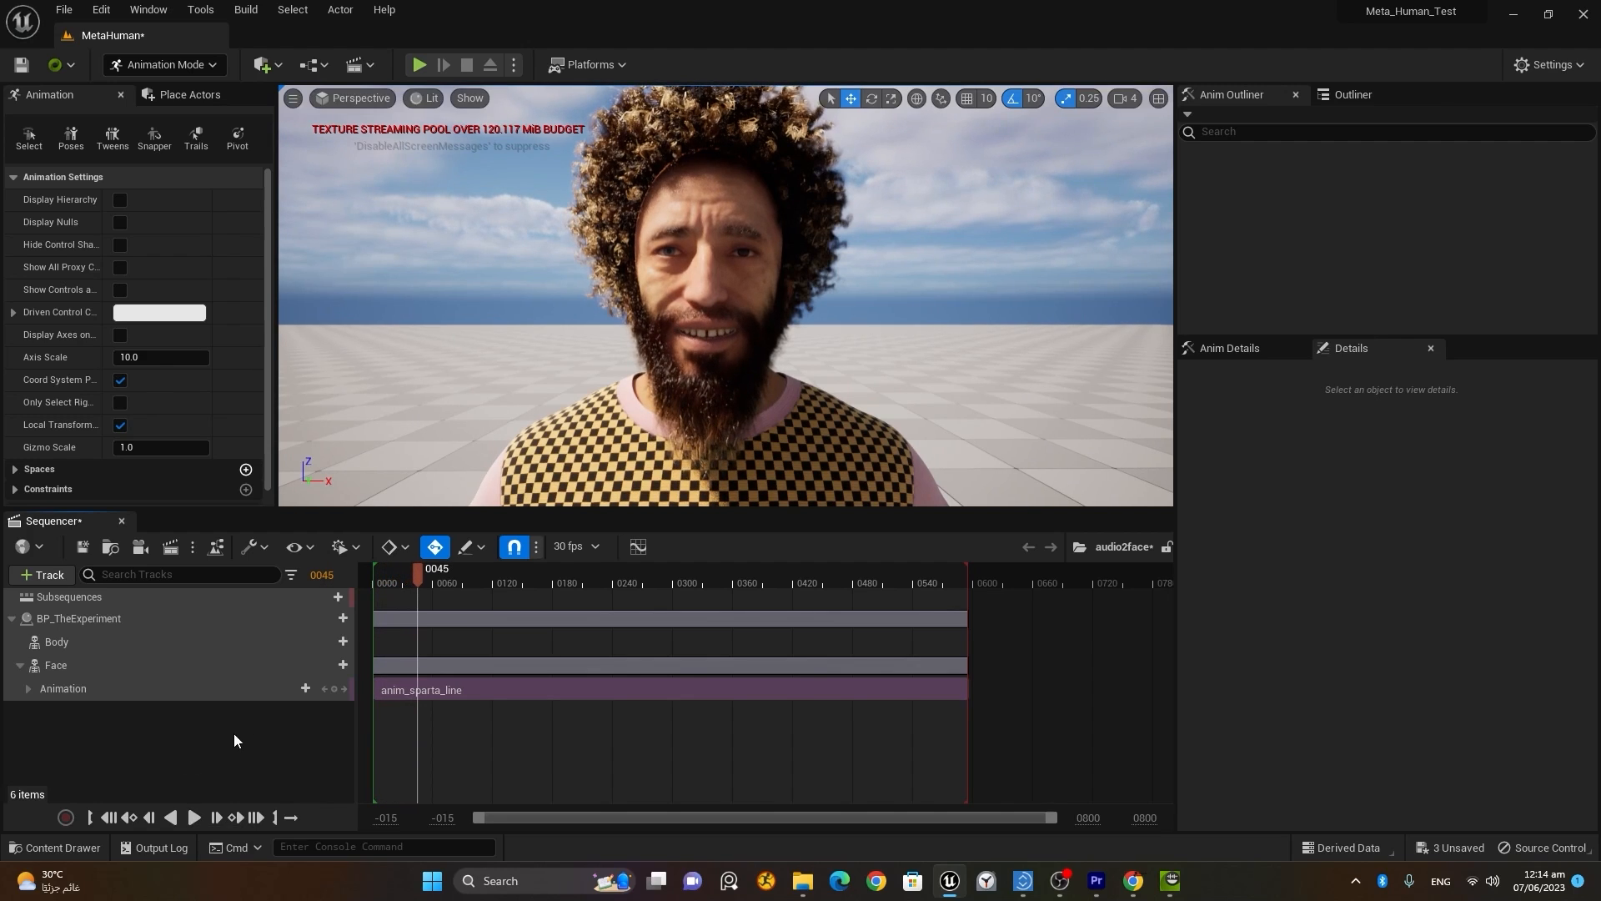
Step: Add Head_Movement to the Face as a second animation track starting at frame 0, and play the sequence from the start
{"action": "left_click", "coordinate": [325, 665]}
{"action": "mouse_move", "coordinate": [418, 207]}
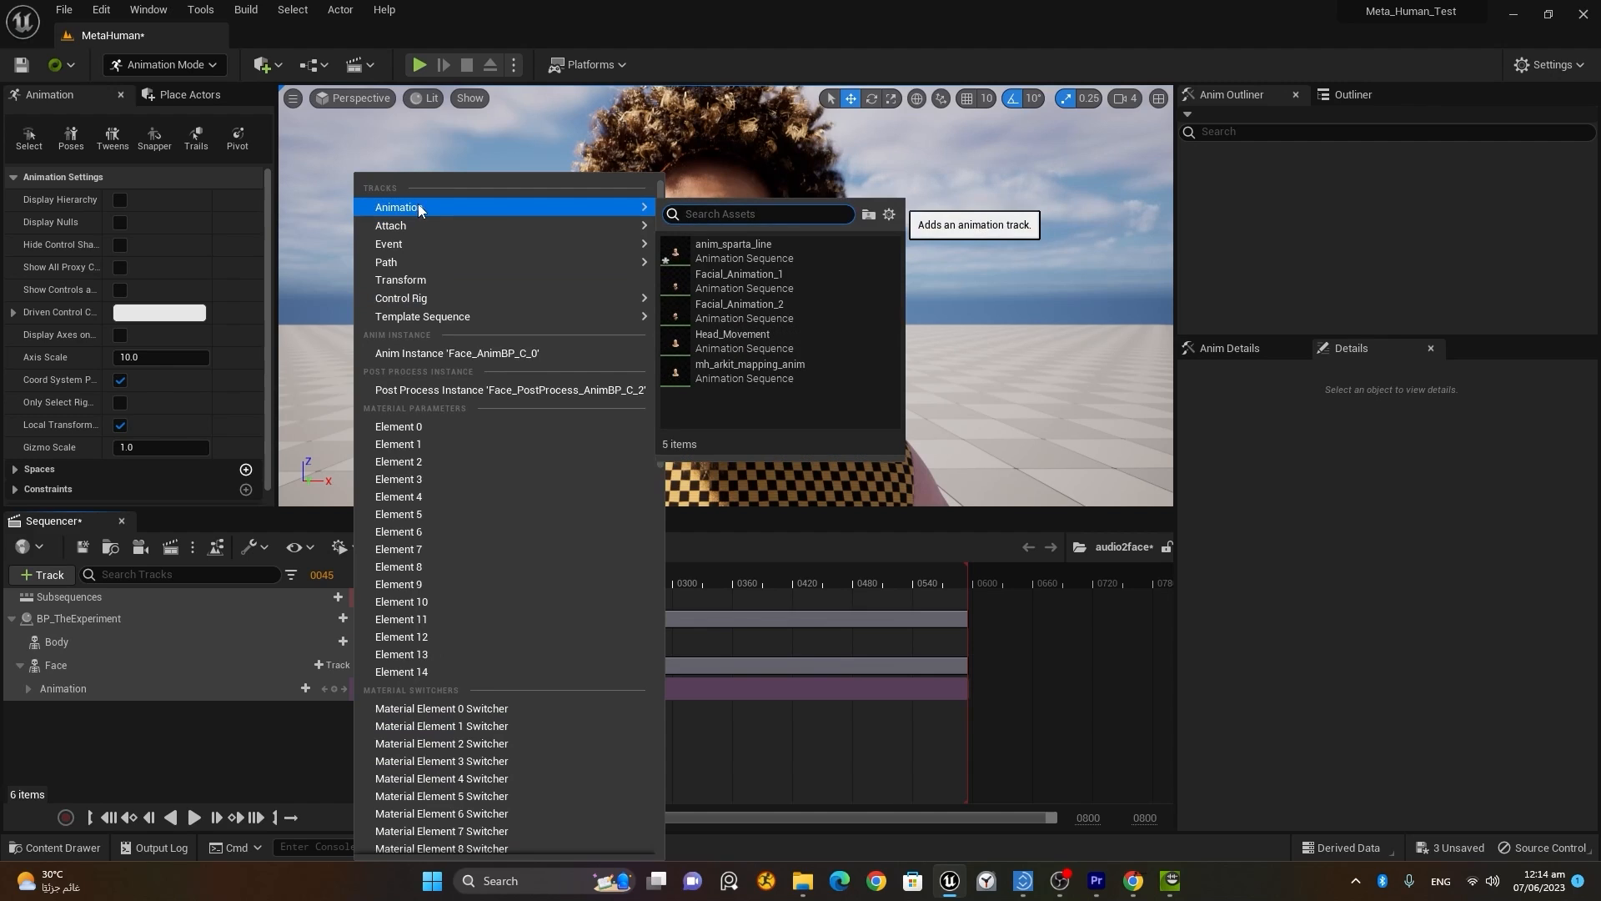
{"action": "left_click", "coordinate": [806, 336]}
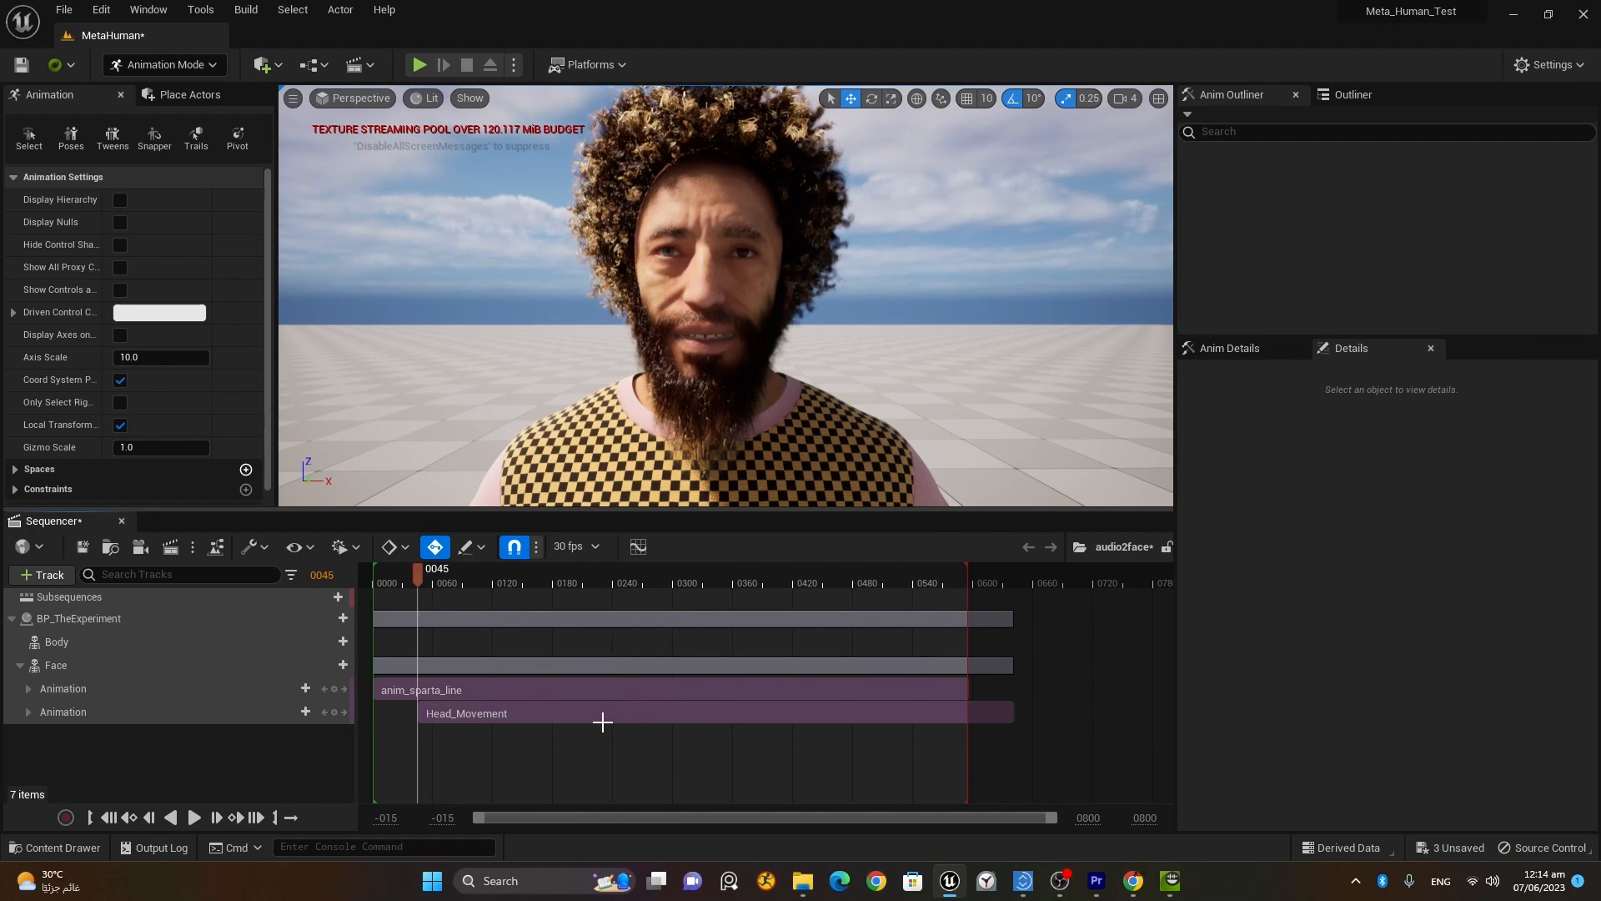
{"action": "left_click_drag", "start_coordinate": [602, 722], "coordinate": [559, 722]}
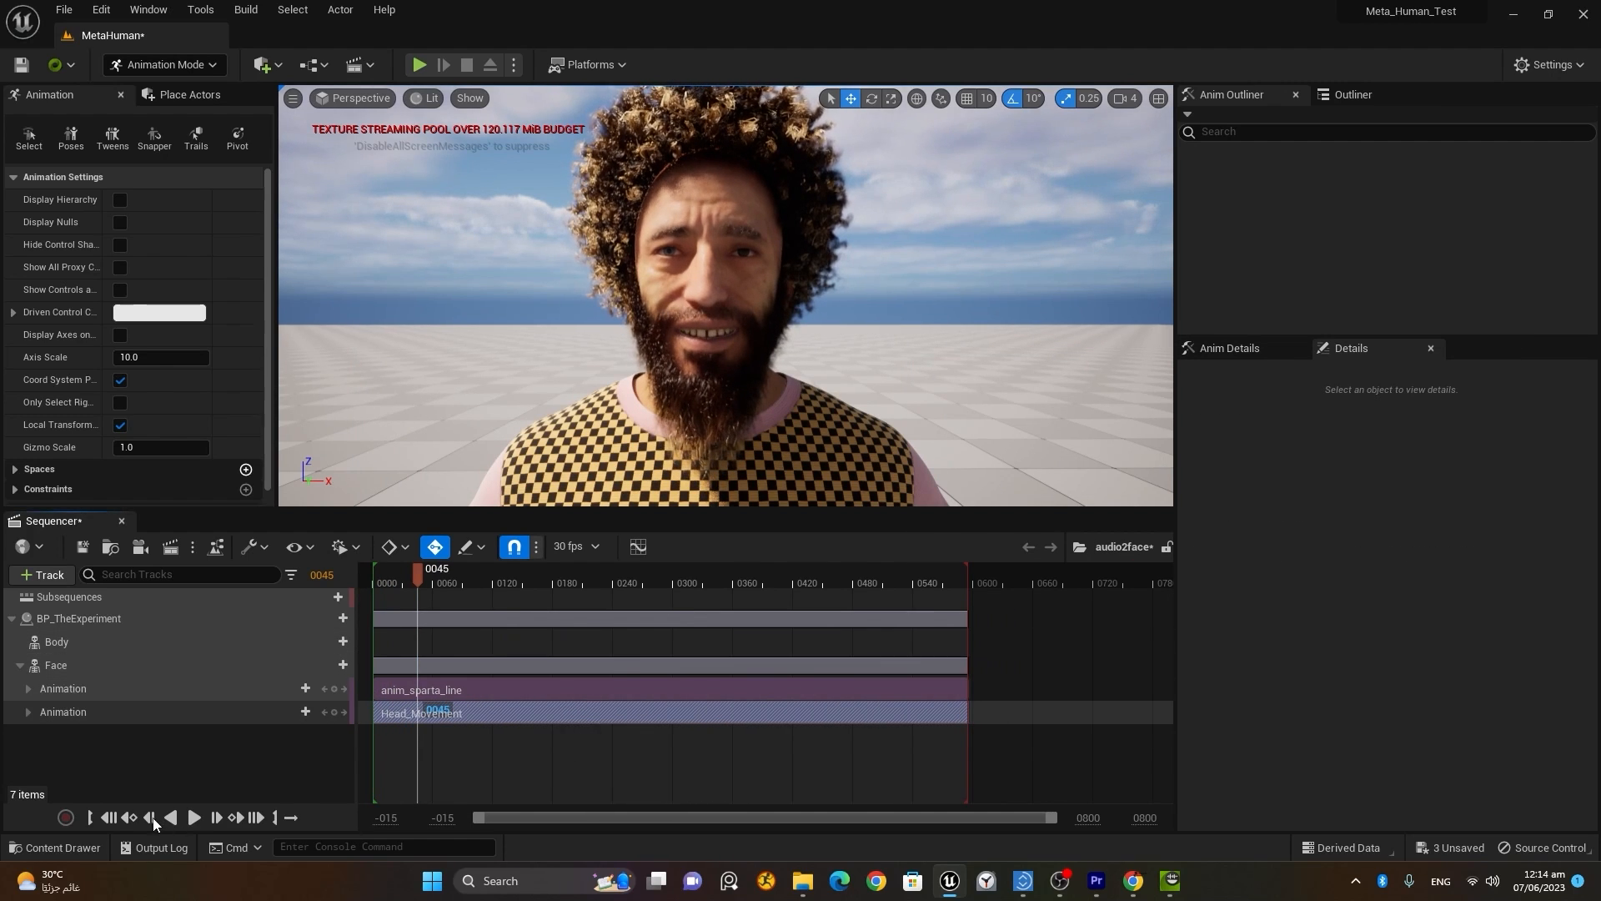
{"action": "left_click", "coordinate": [109, 818]}
{"action": "left_click", "coordinate": [194, 818]}
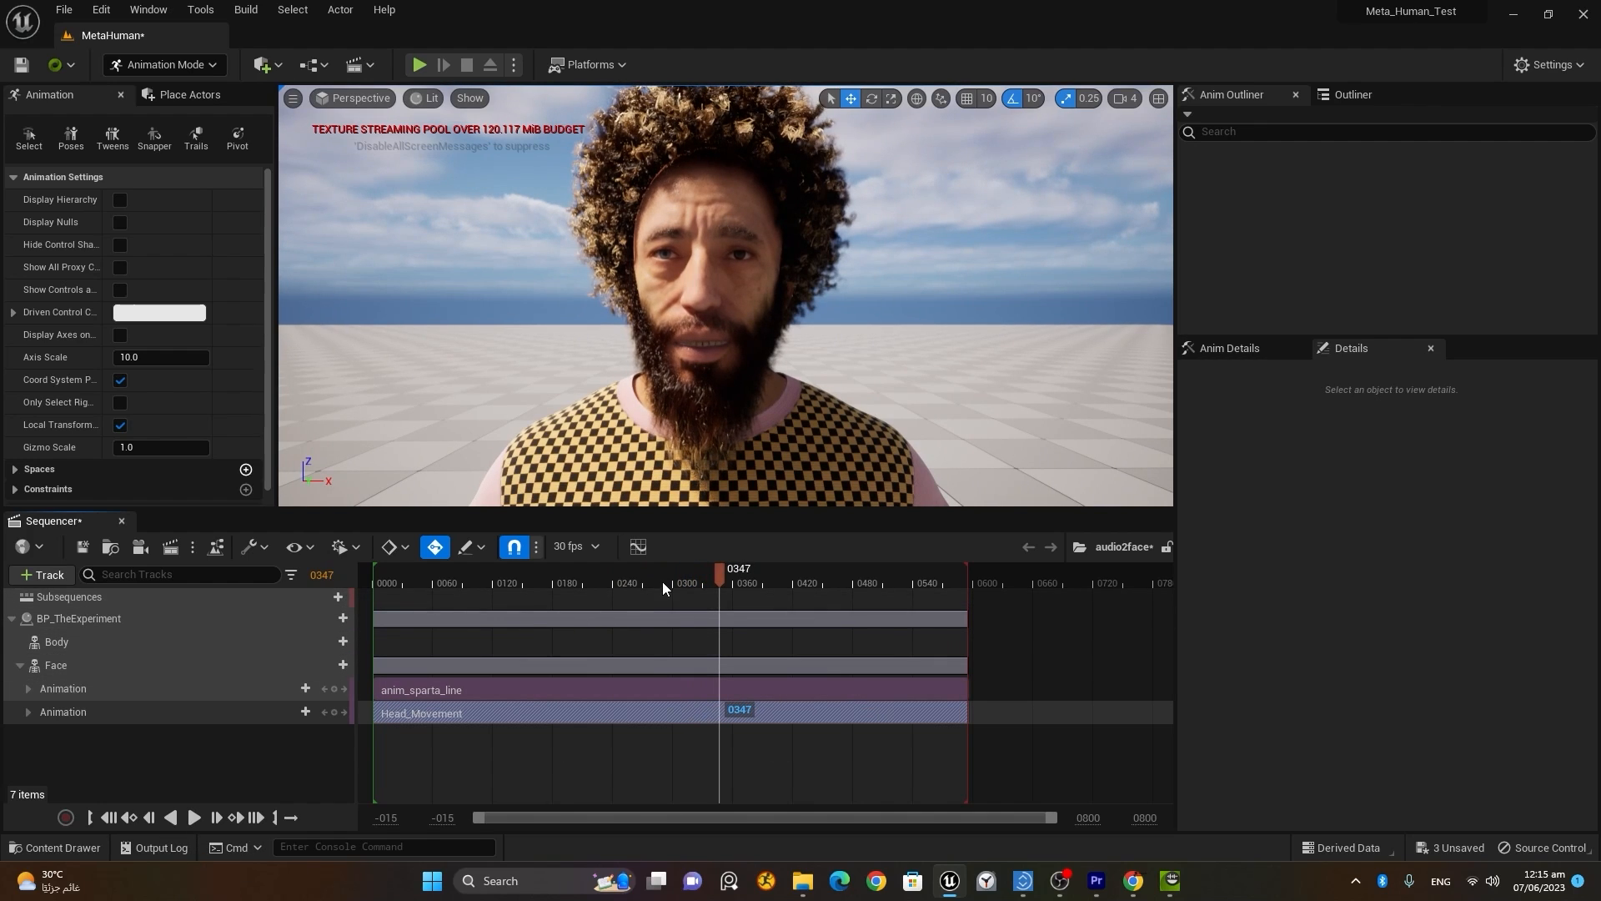
Step: Trim the Head_Movement section's end at frame 237 and place two copies end to end after it, shortening the last to frame 596
{"action": "left_click", "coordinate": [611, 582]}
{"action": "mouse_move", "coordinate": [606, 583]}
{"action": "left_mouse_down"}
{"action": "mouse_move", "coordinate": [573, 579]}
{"action": "mouse_move", "coordinate": [609, 578]}
{"action": "left_mouse_up"}
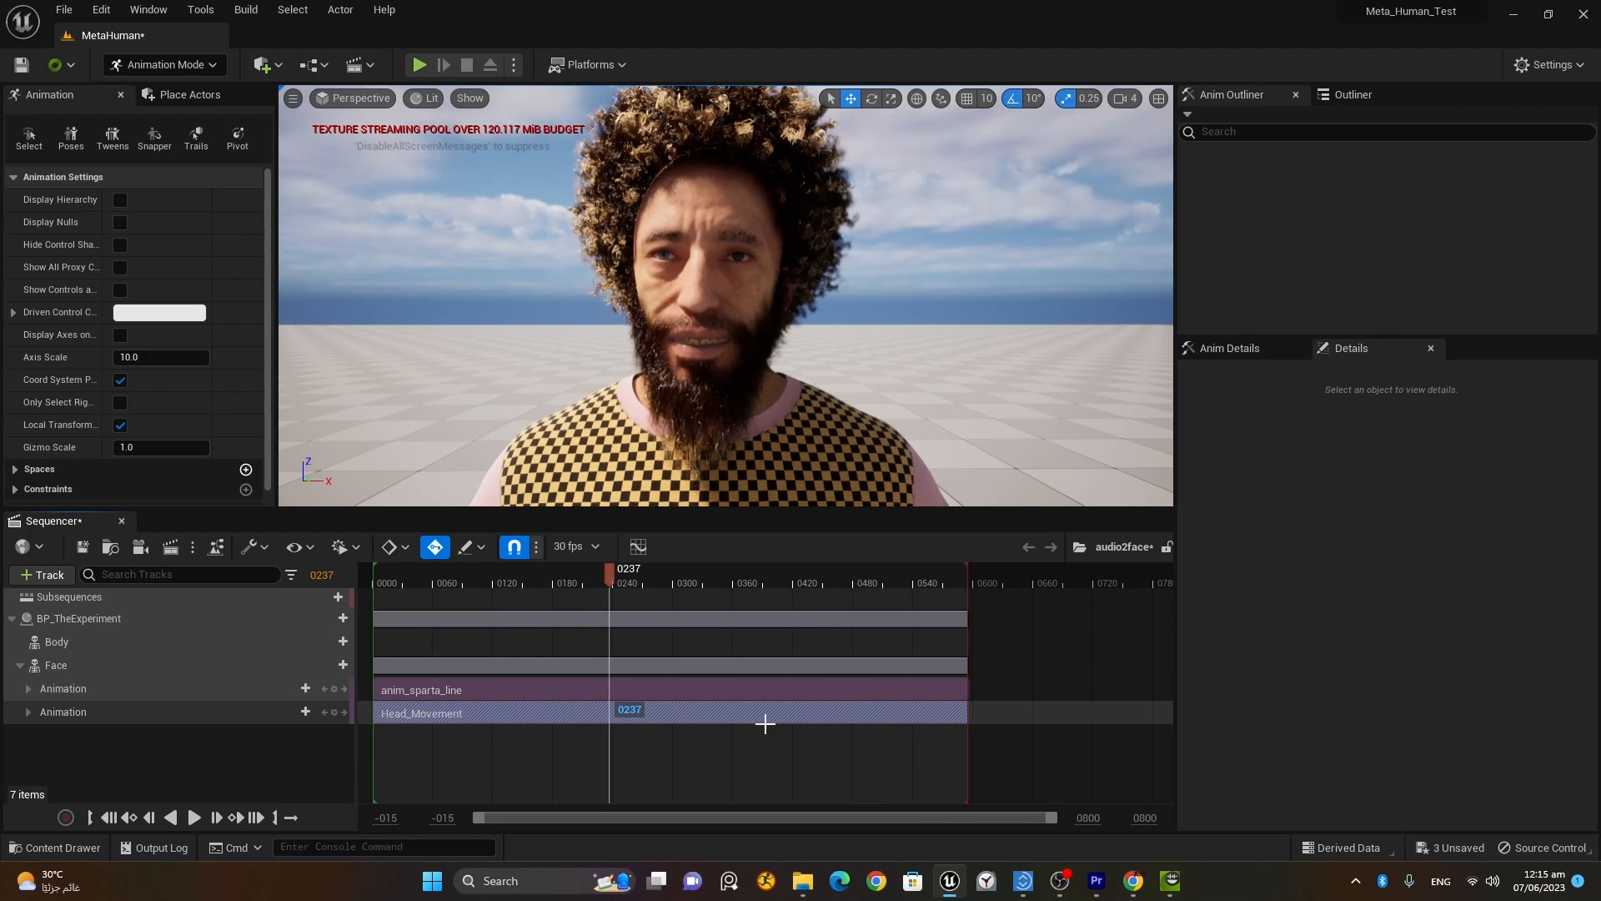
{"action": "right_click", "coordinate": [643, 716]}
{"action": "mouse_move", "coordinate": [752, 359]}
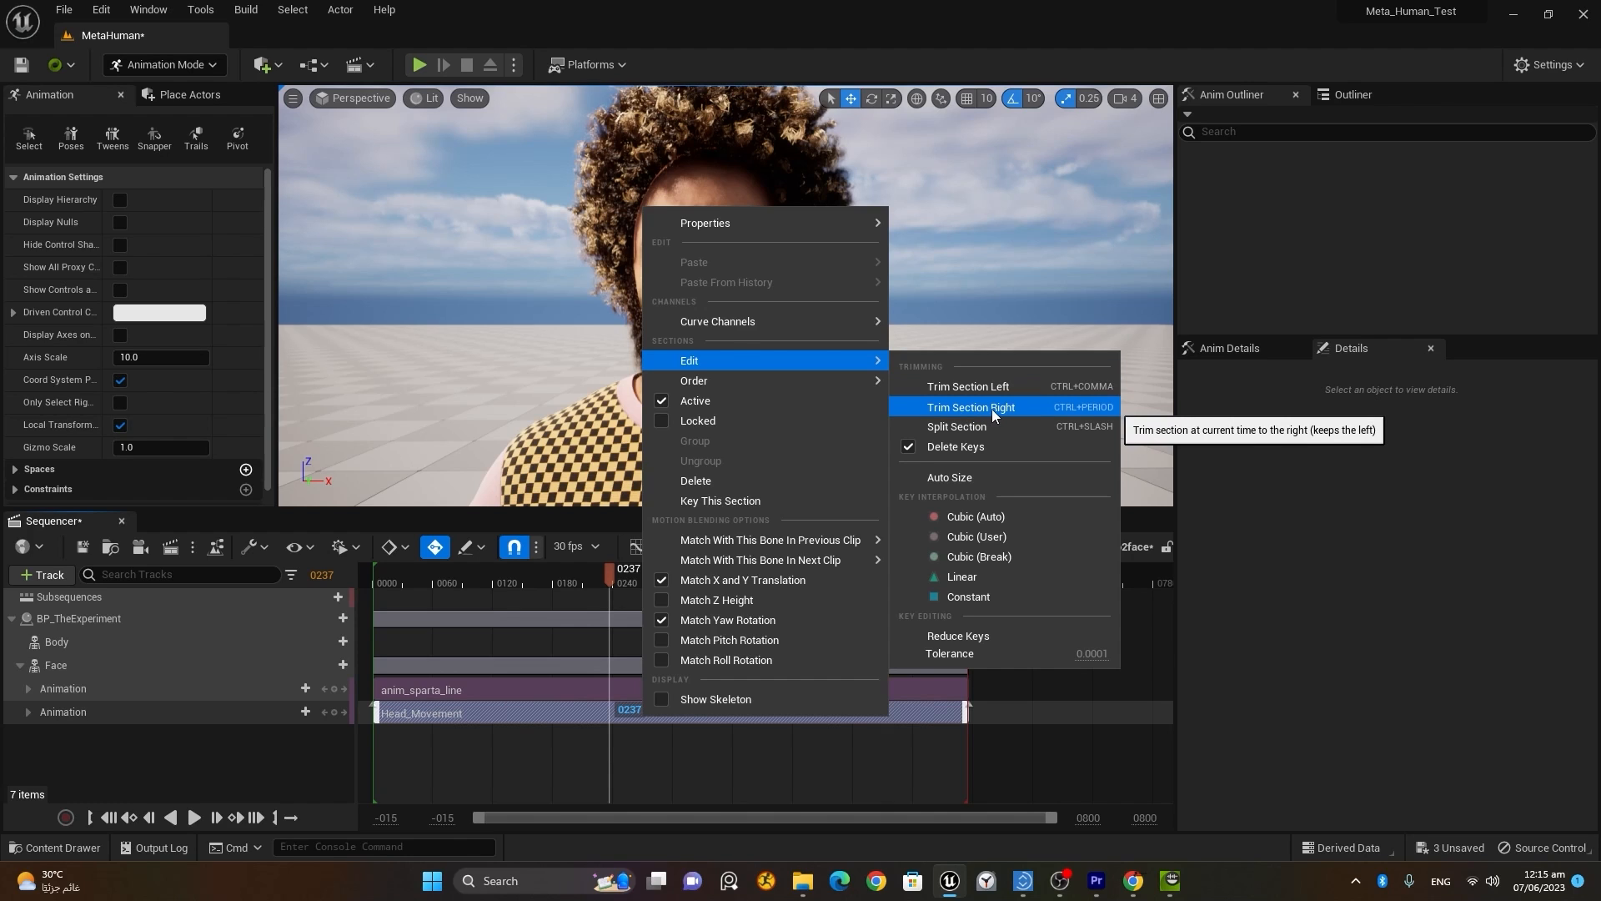
{"action": "left_click", "coordinate": [993, 409]}
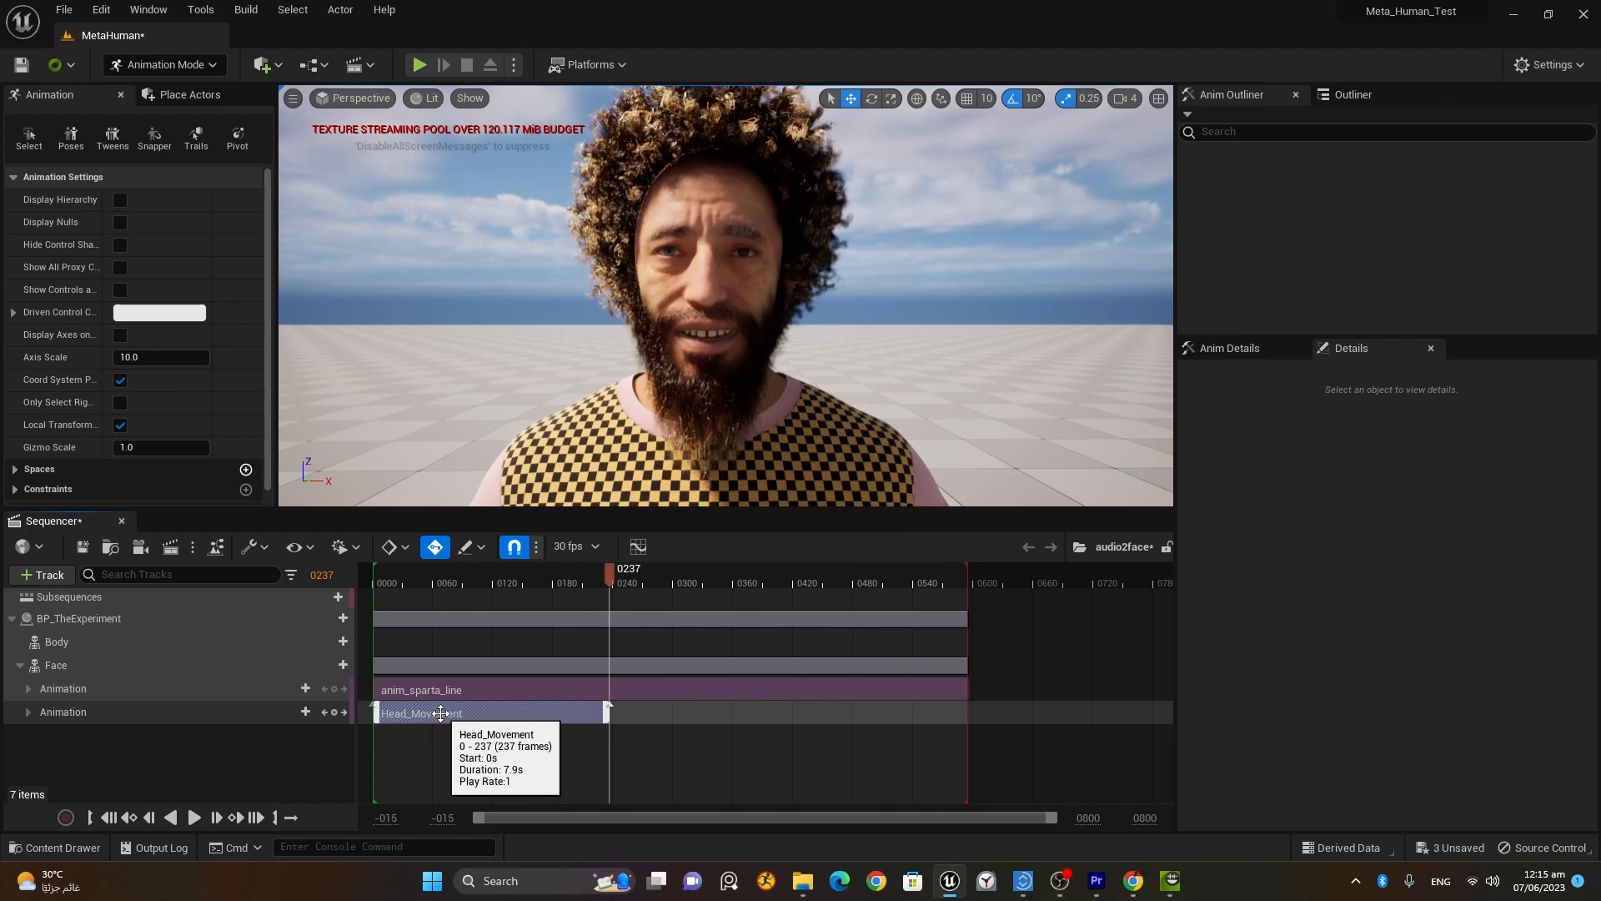
{"action": "left_click_drag", "start_coordinate": [440, 714], "coordinate": [890, 718]}
{"action": "left_click_drag", "start_coordinate": [1082, 723], "coordinate": [972, 731]}
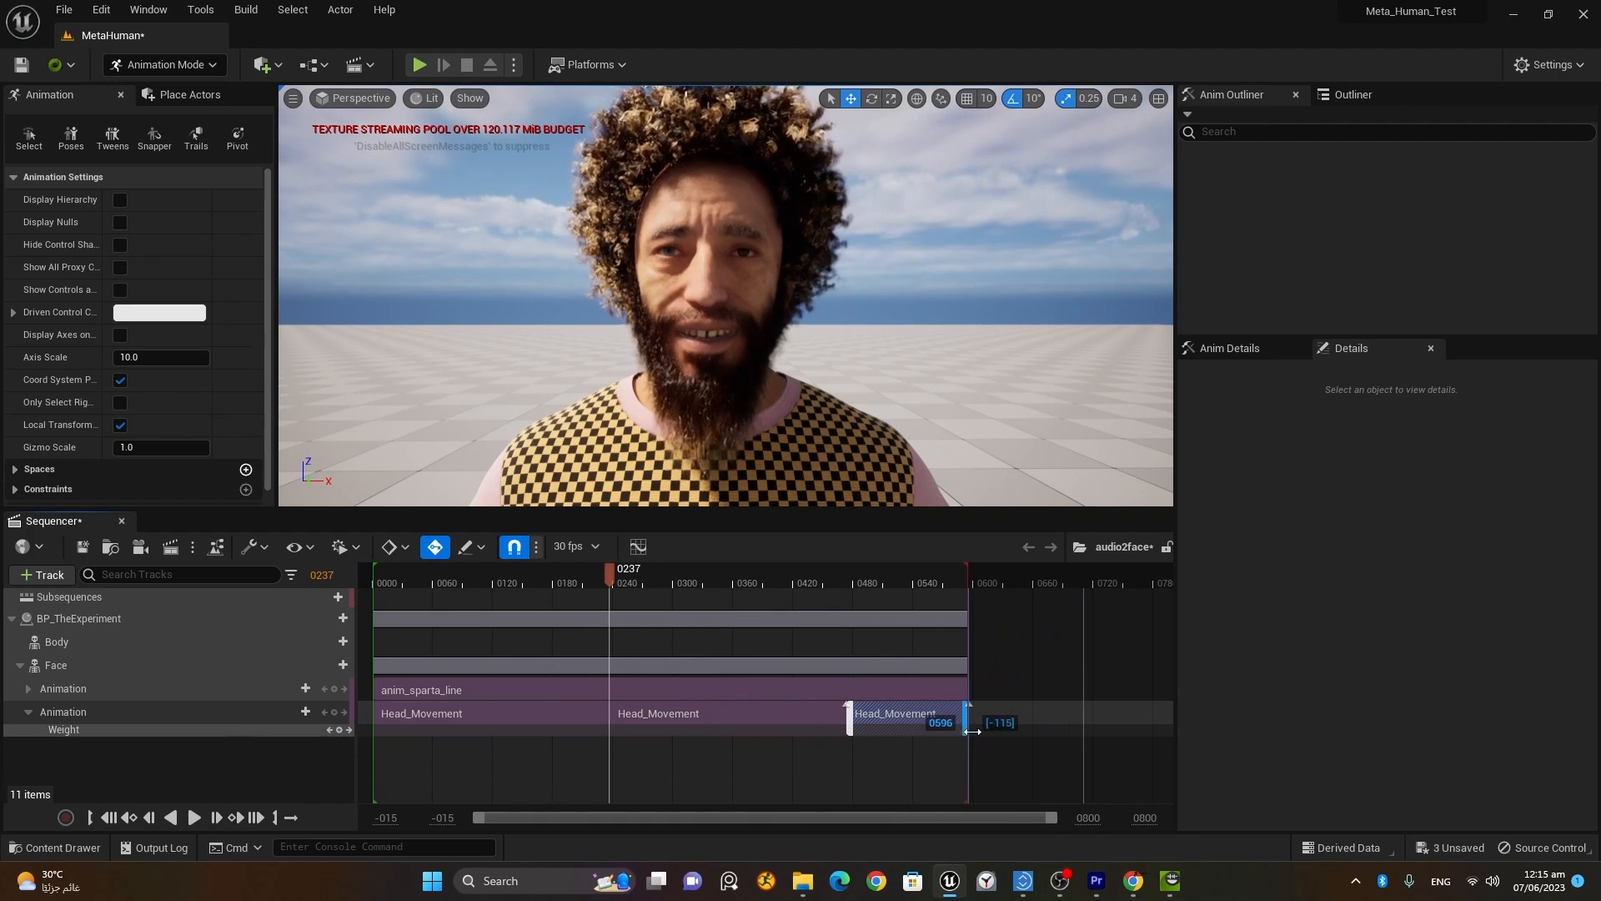
Step: Play the combined facial and head animation through from near its start, and save all unsaved changes
{"action": "left_click", "coordinate": [394, 584]}
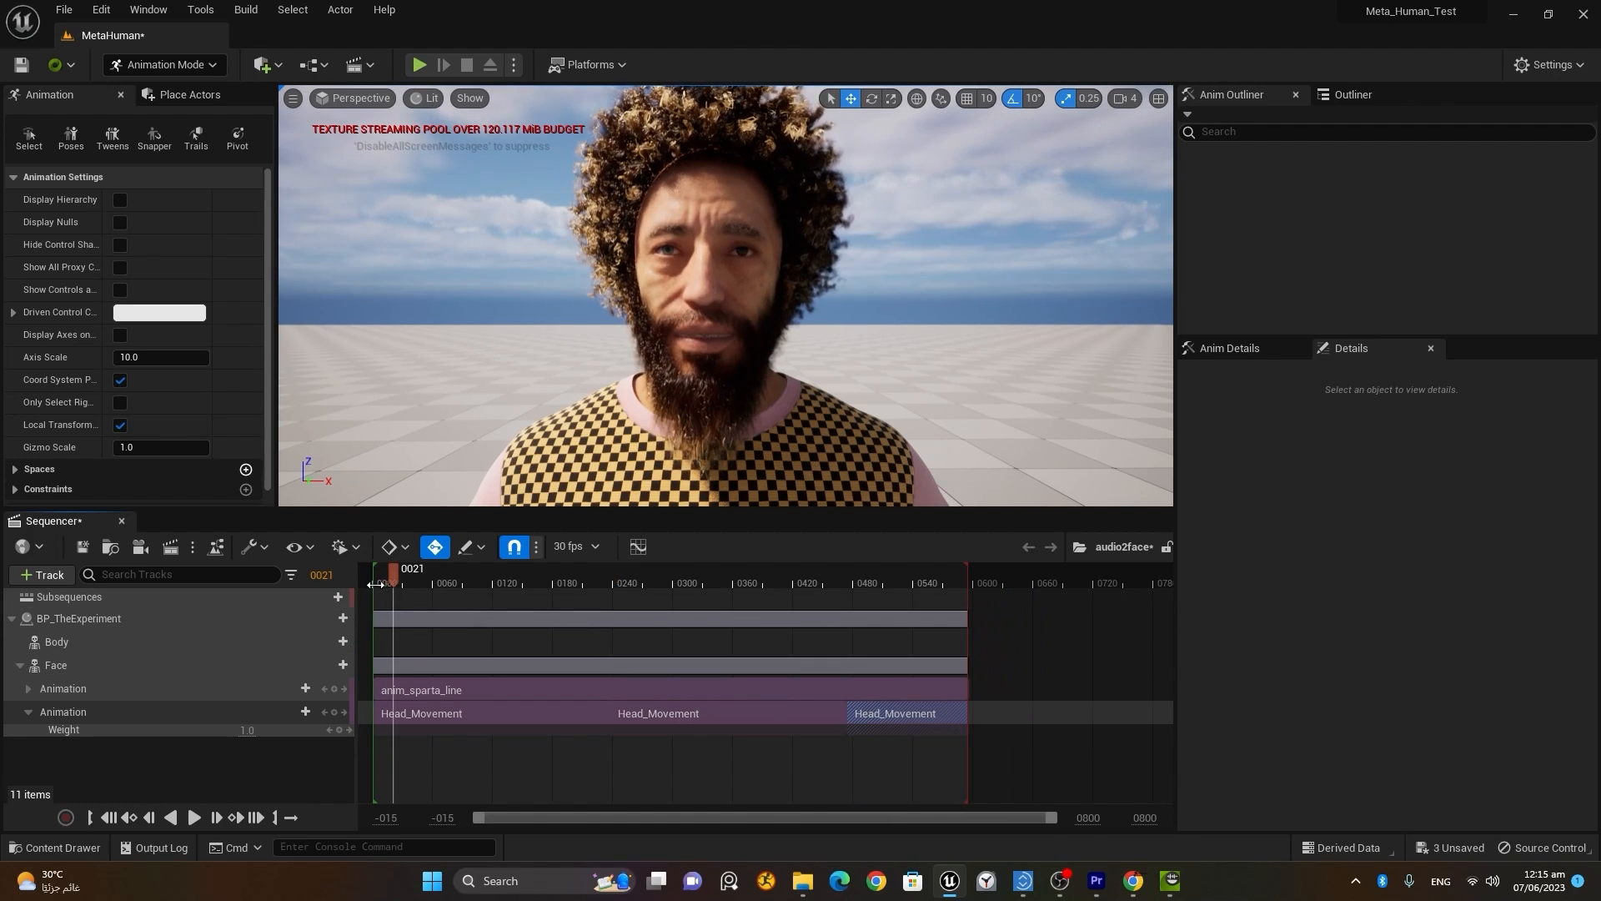
{"action": "left_click", "coordinate": [193, 819]}
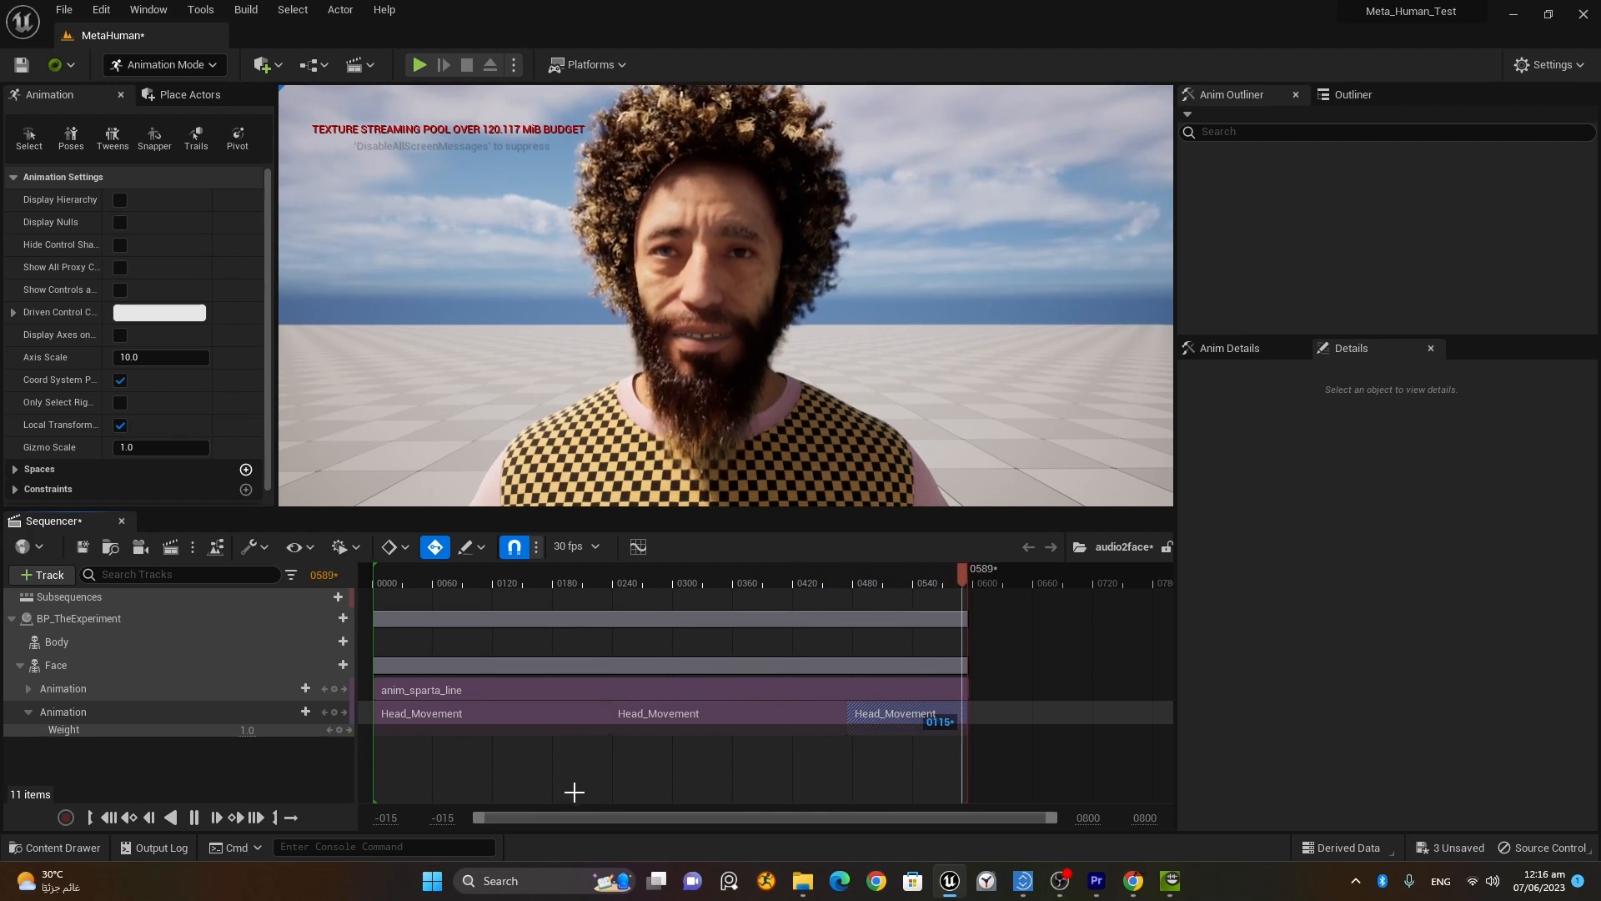
{"action": "left_click", "coordinate": [664, 787]}
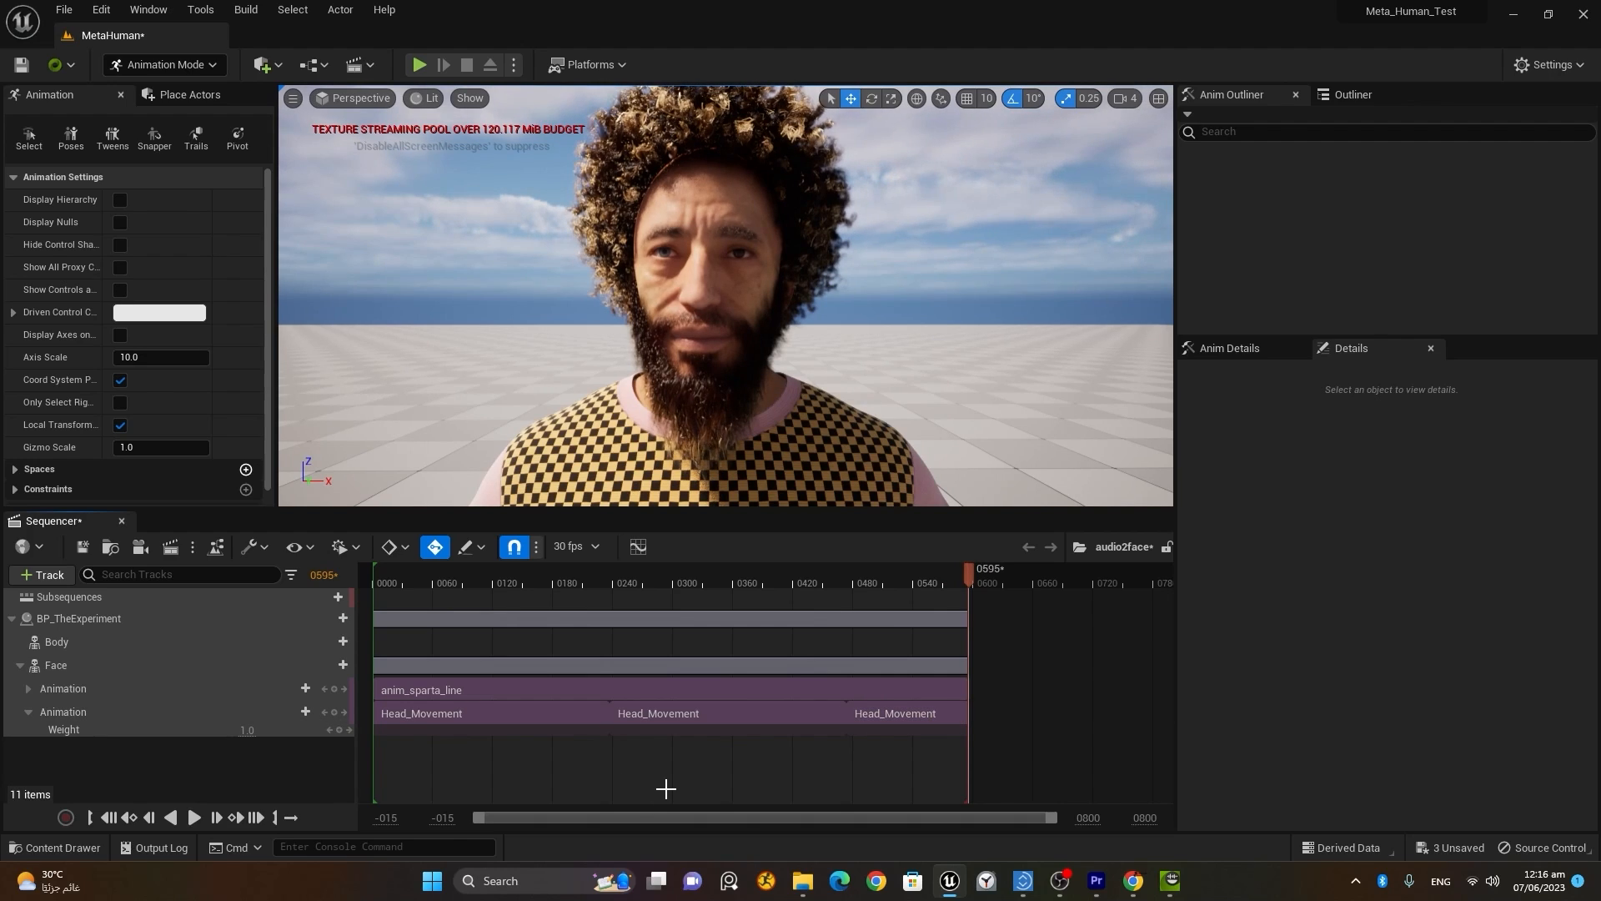
{"action": "key", "text": "ctrl+shift+s"}
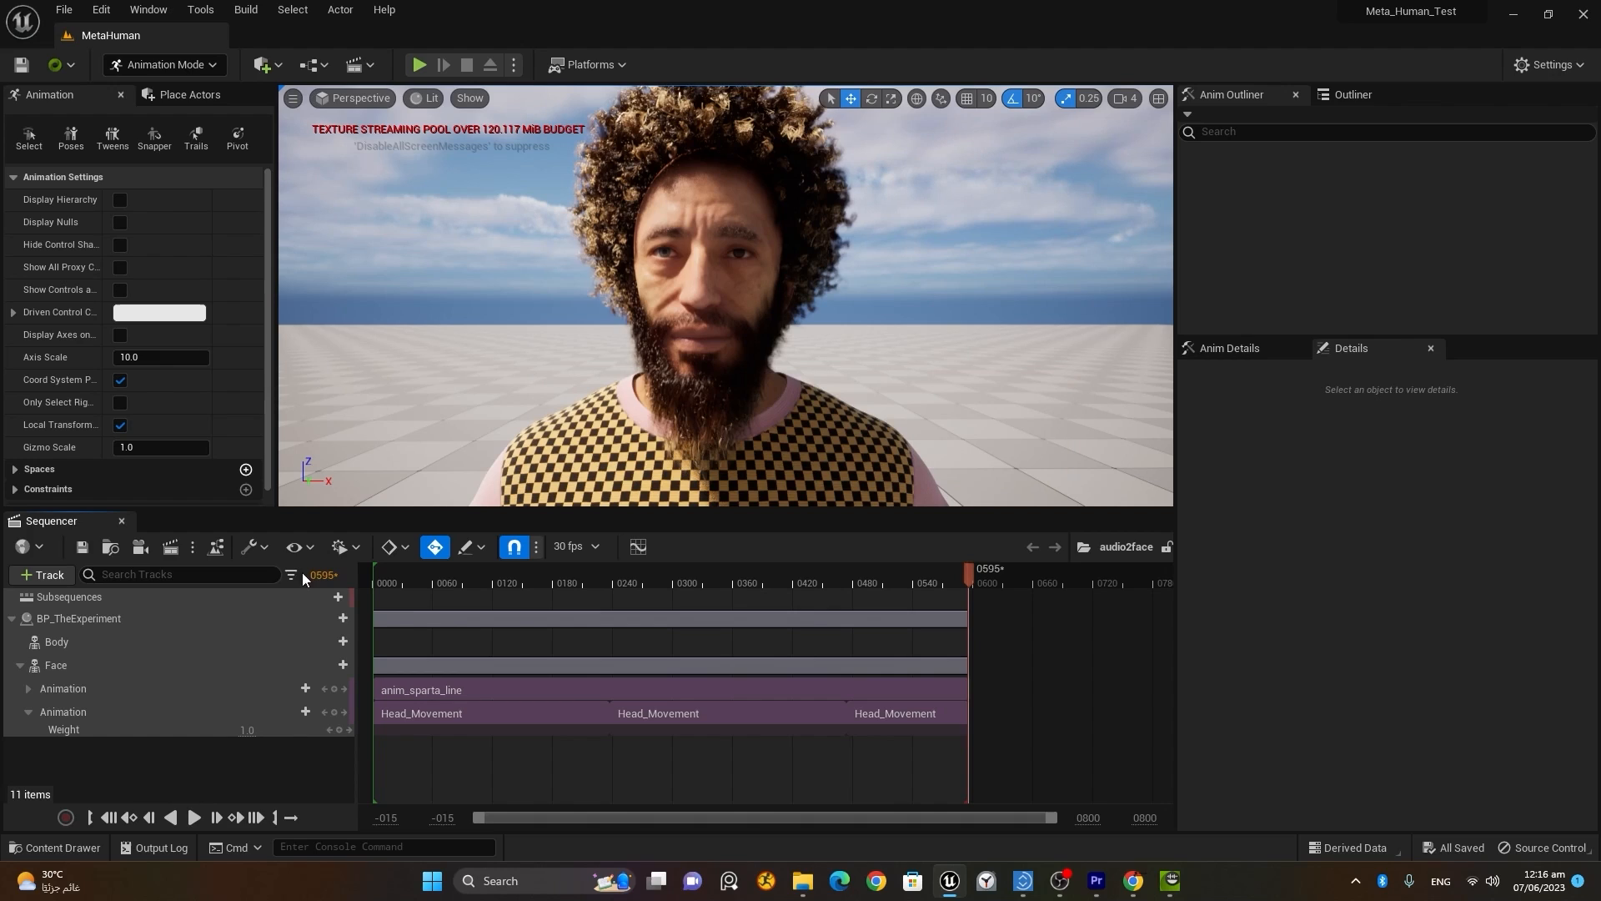
Step: In the Movie Render Queue, disable the Facial_Animation job and set audio2face's output directory to a new test_render2 folder in Chapter 7 - Metahumans
{"action": "left_click", "coordinate": [171, 548]}
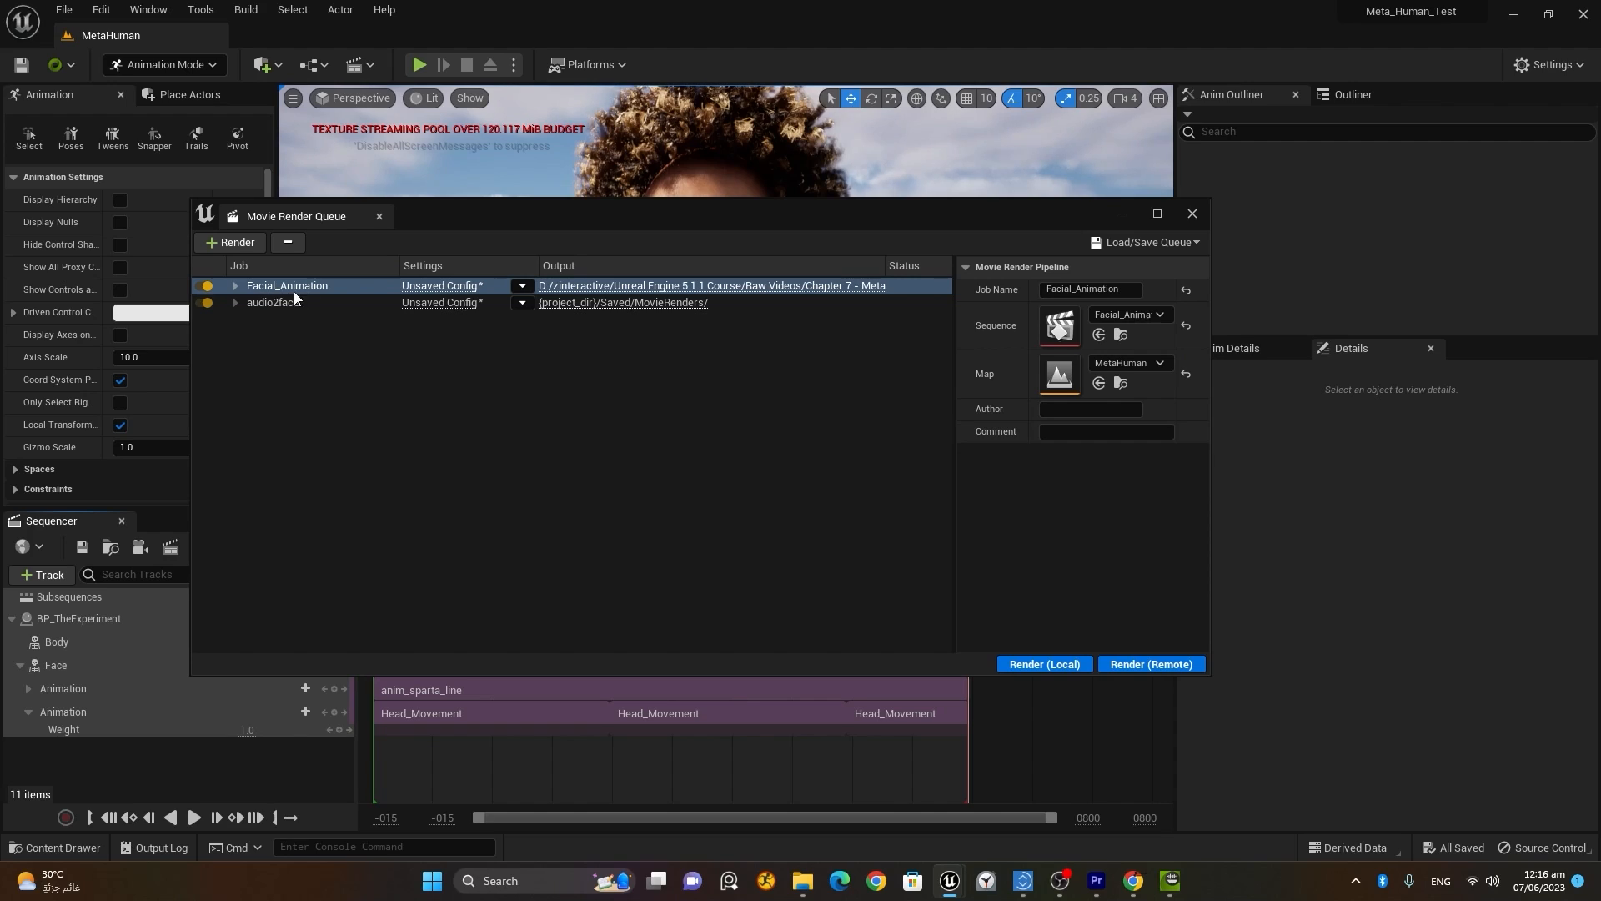
{"action": "left_click", "coordinate": [207, 287]}
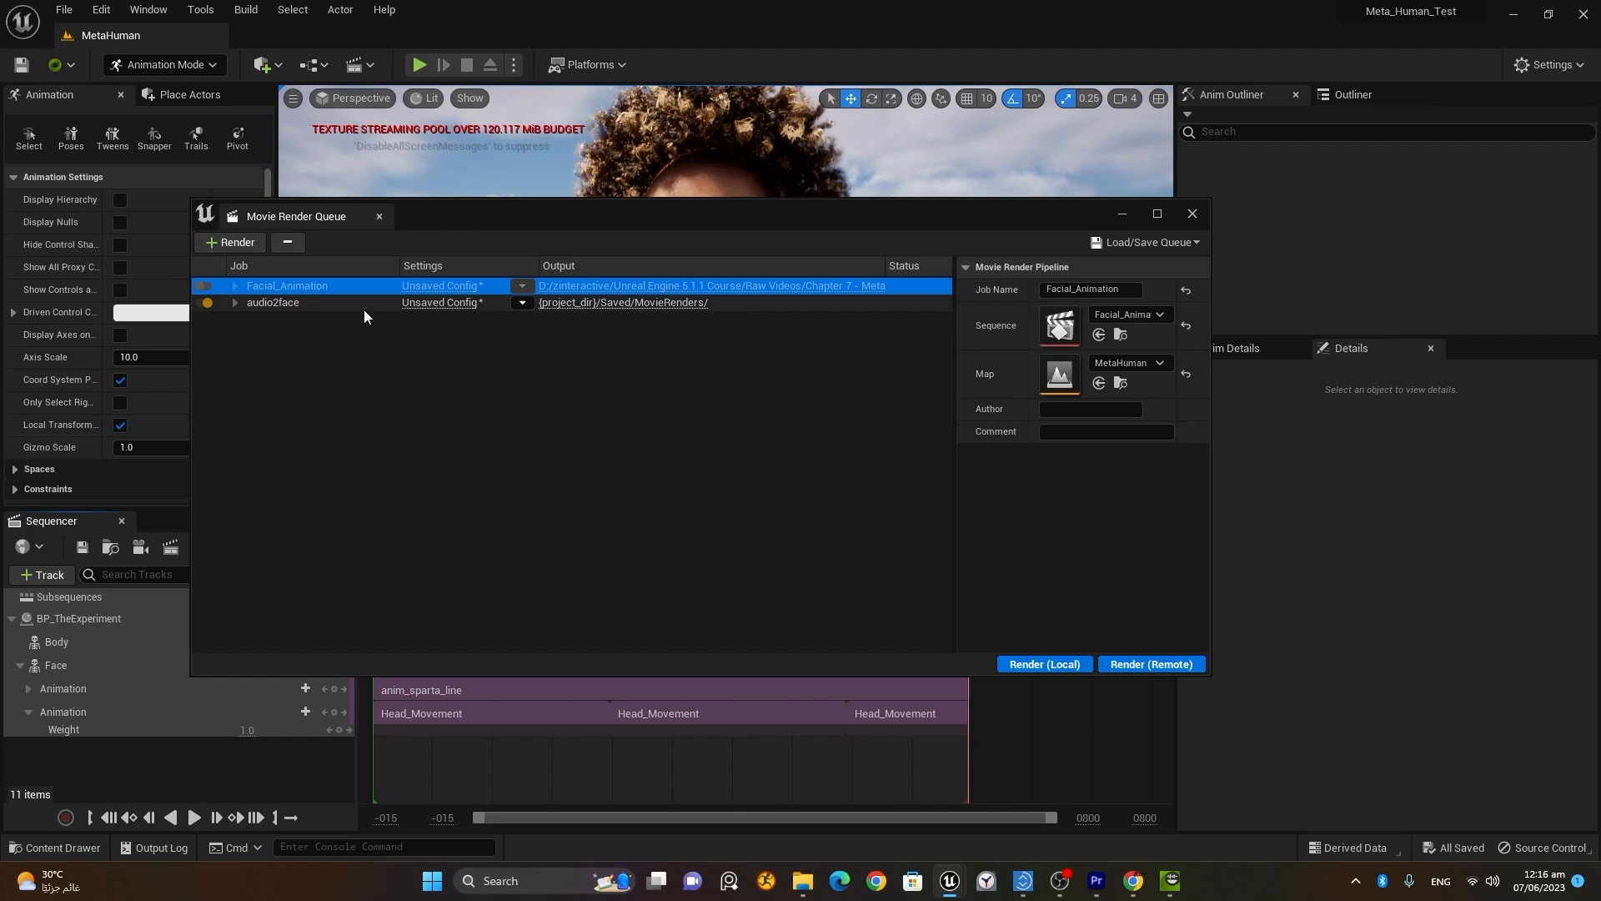
{"action": "left_click", "coordinate": [446, 304]}
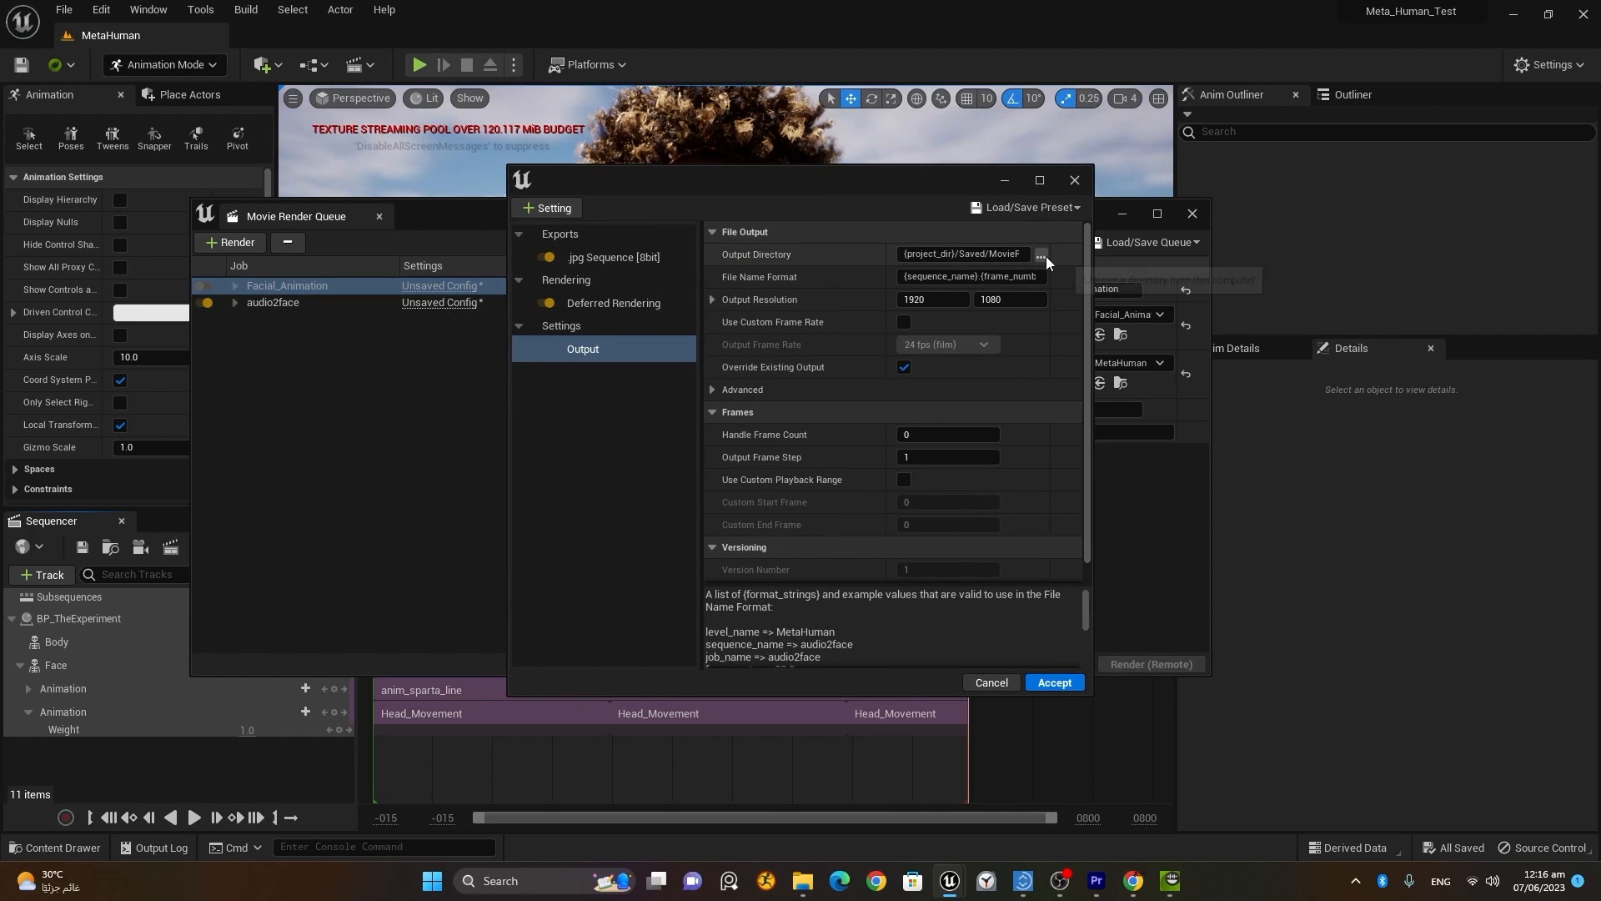
{"action": "left_click", "coordinate": [1042, 255]}
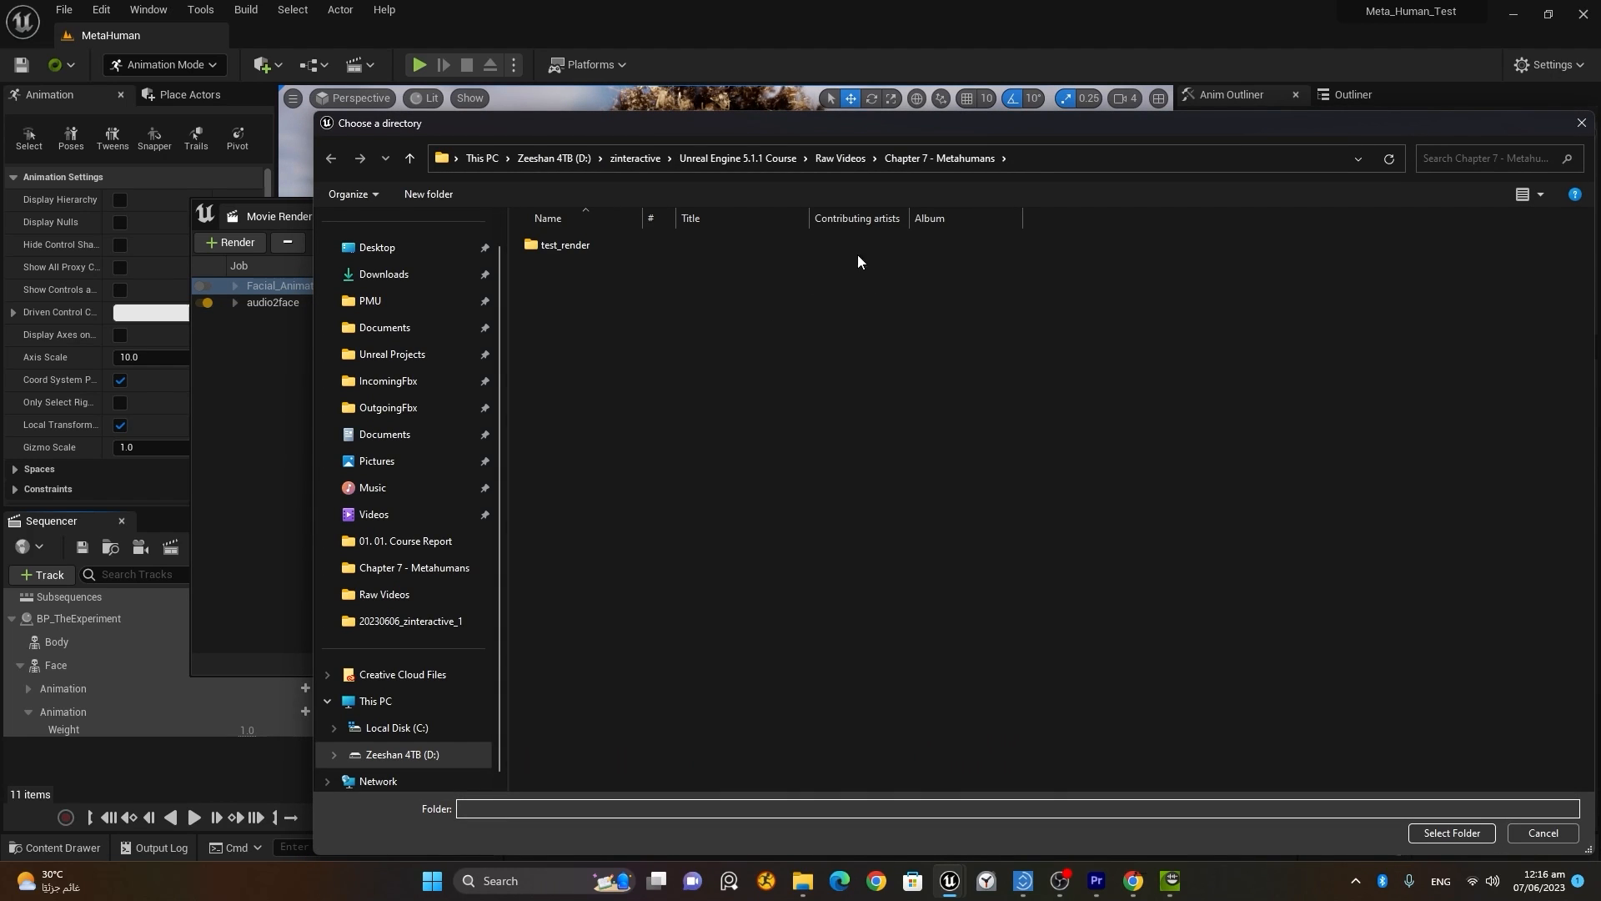
{"action": "left_click", "coordinate": [428, 191]}
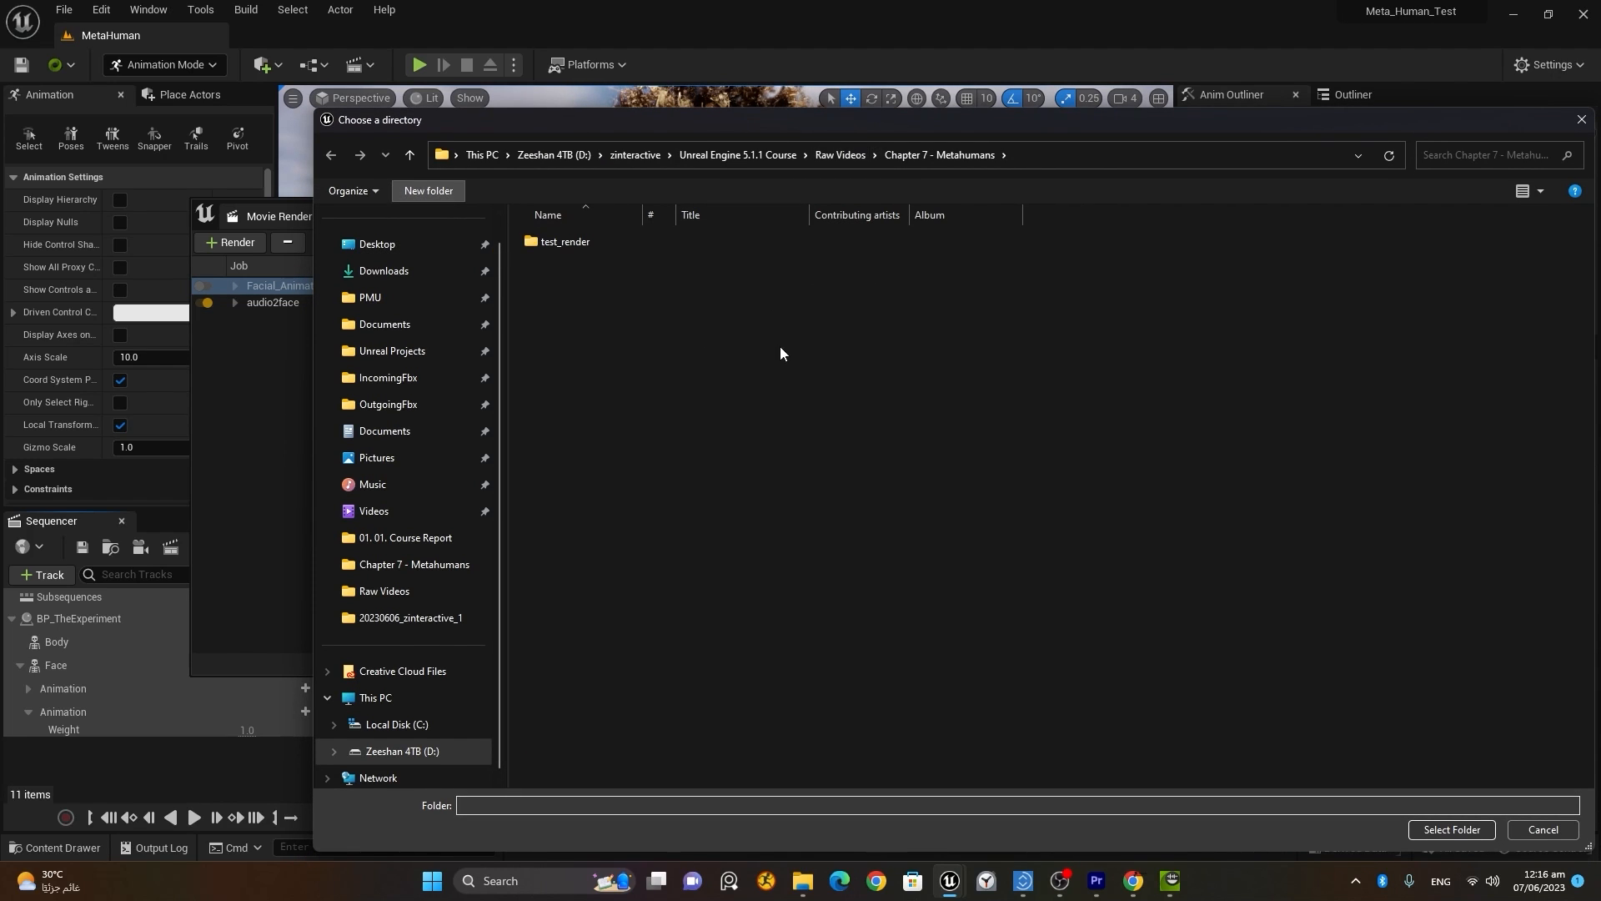
{"action": "type", "text": "test"}
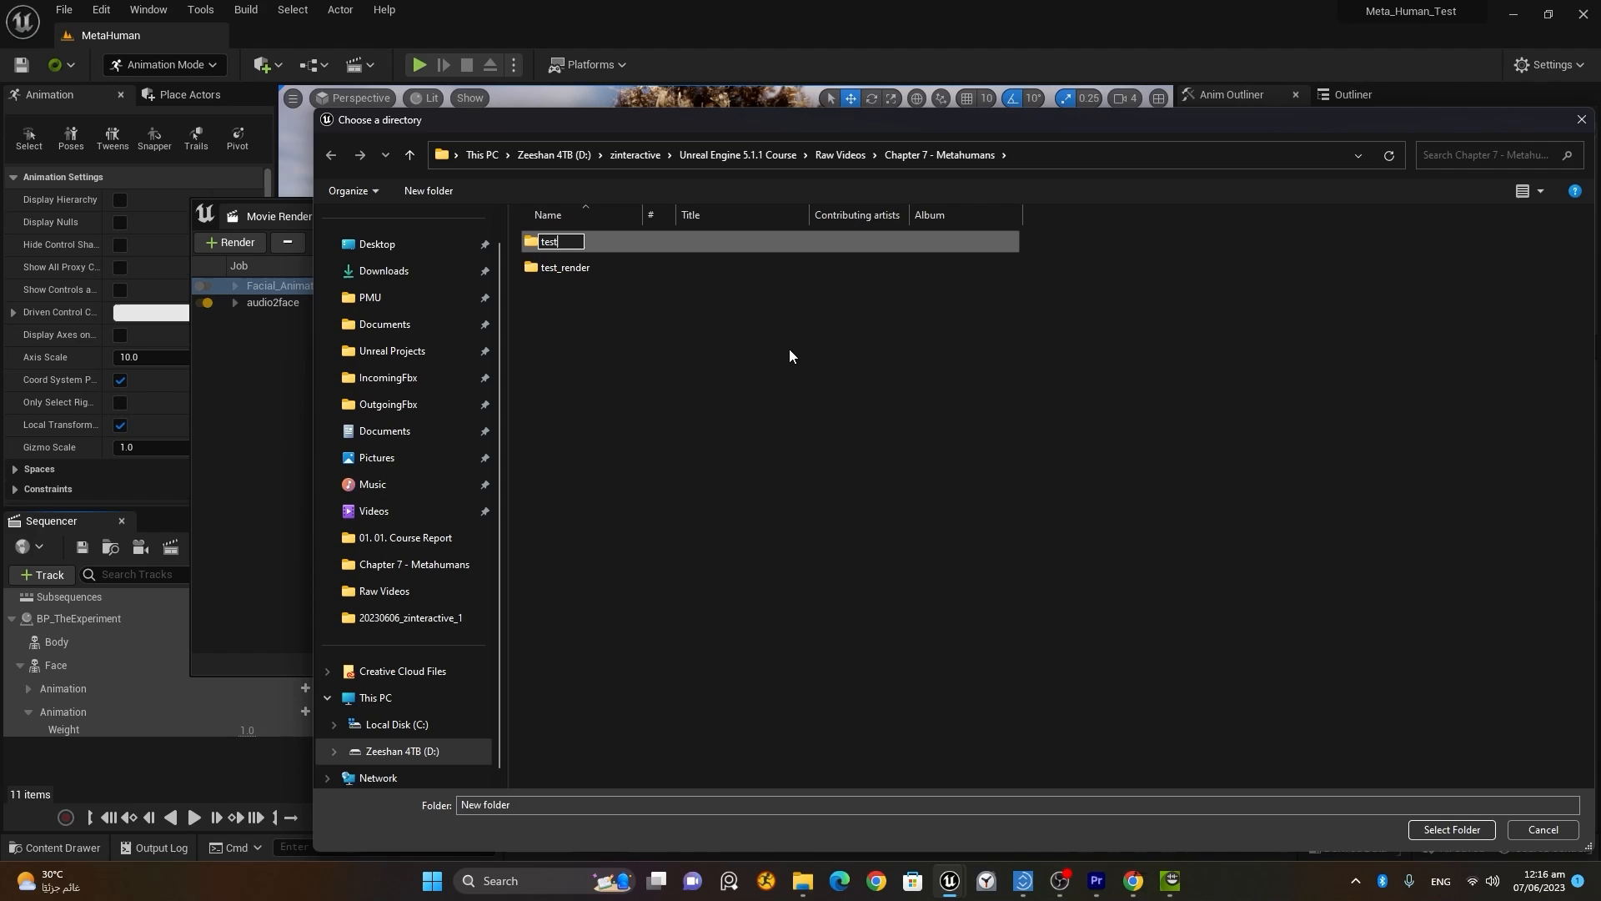
{"action": "type", "text": "_render2"}
{"action": "key", "text": "Return"}
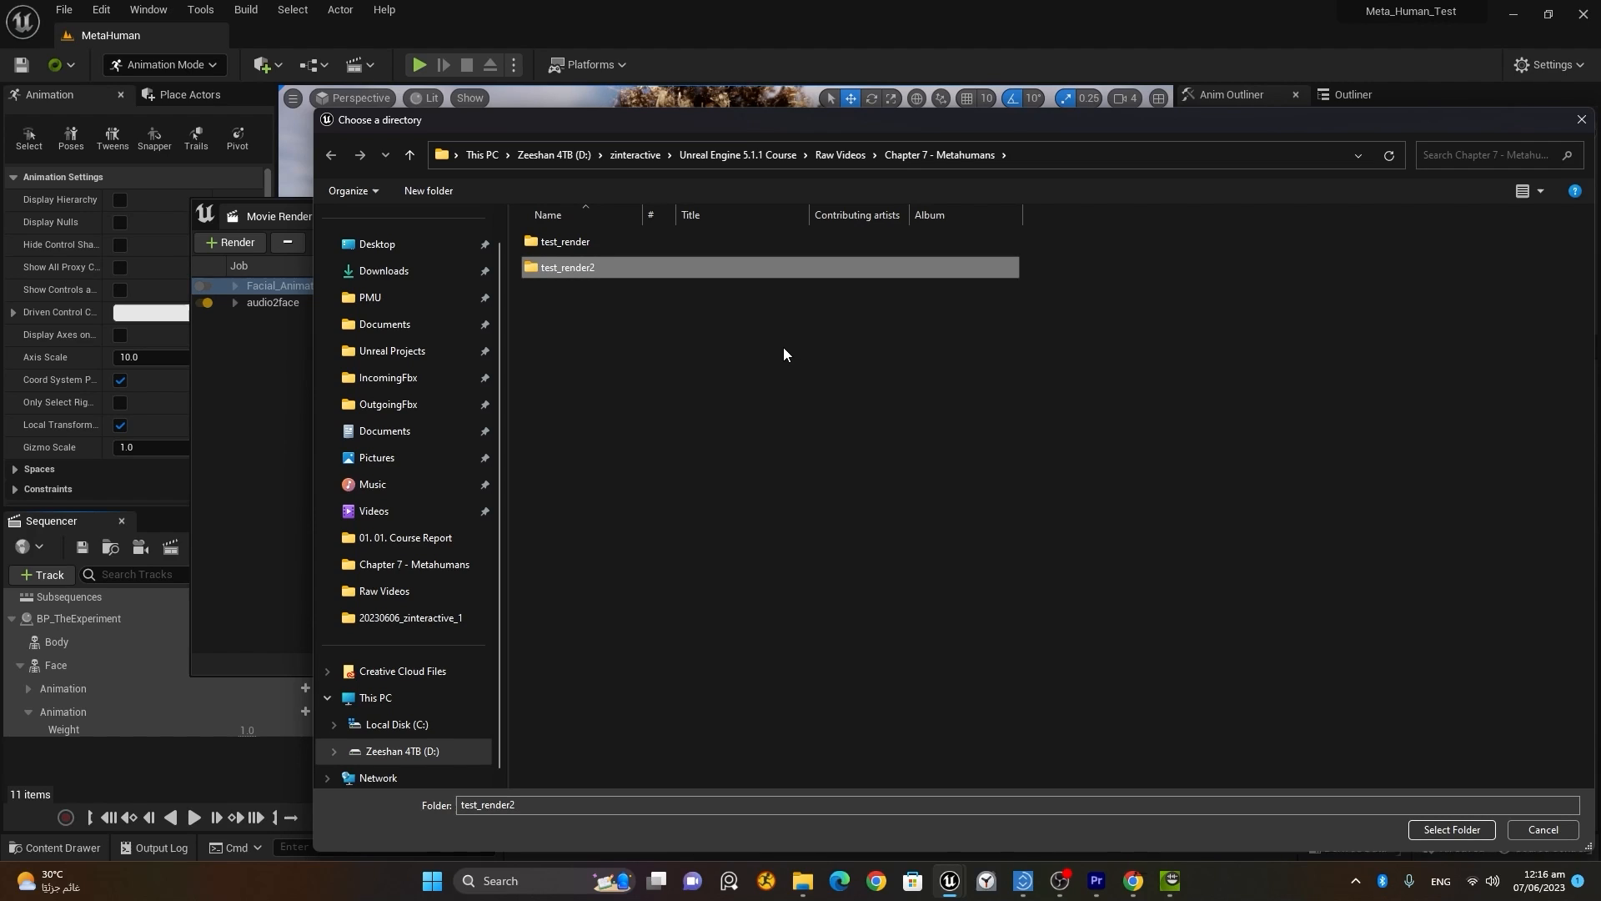
{"action": "double_click", "coordinate": [678, 267]}
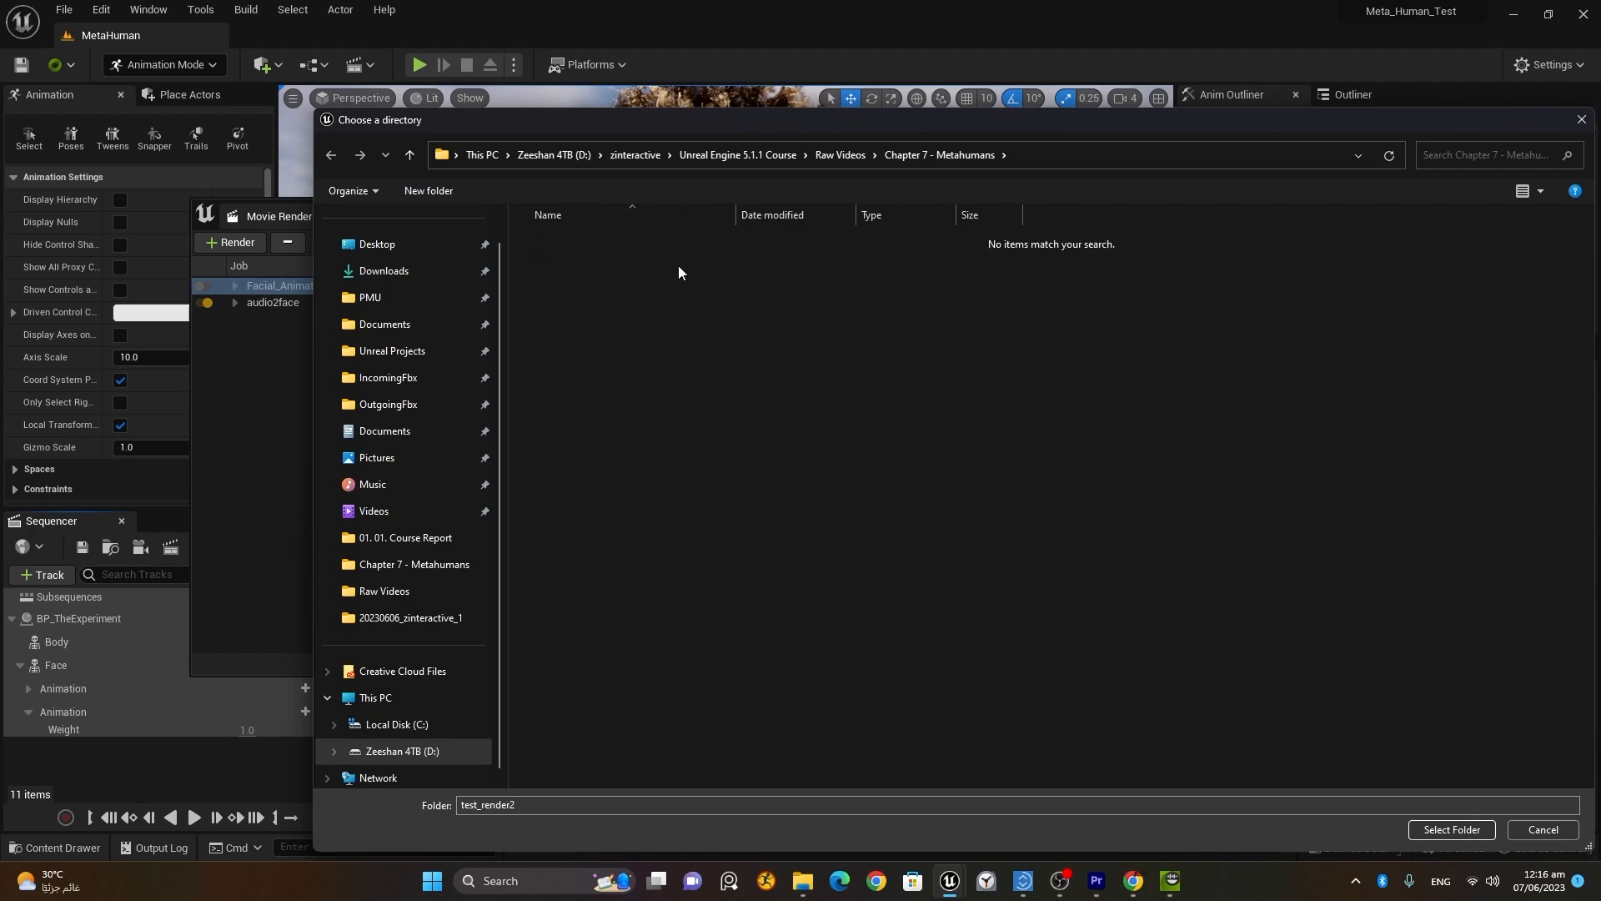
{"action": "left_click", "coordinate": [1453, 829]}
{"action": "left_click", "coordinate": [1055, 682]}
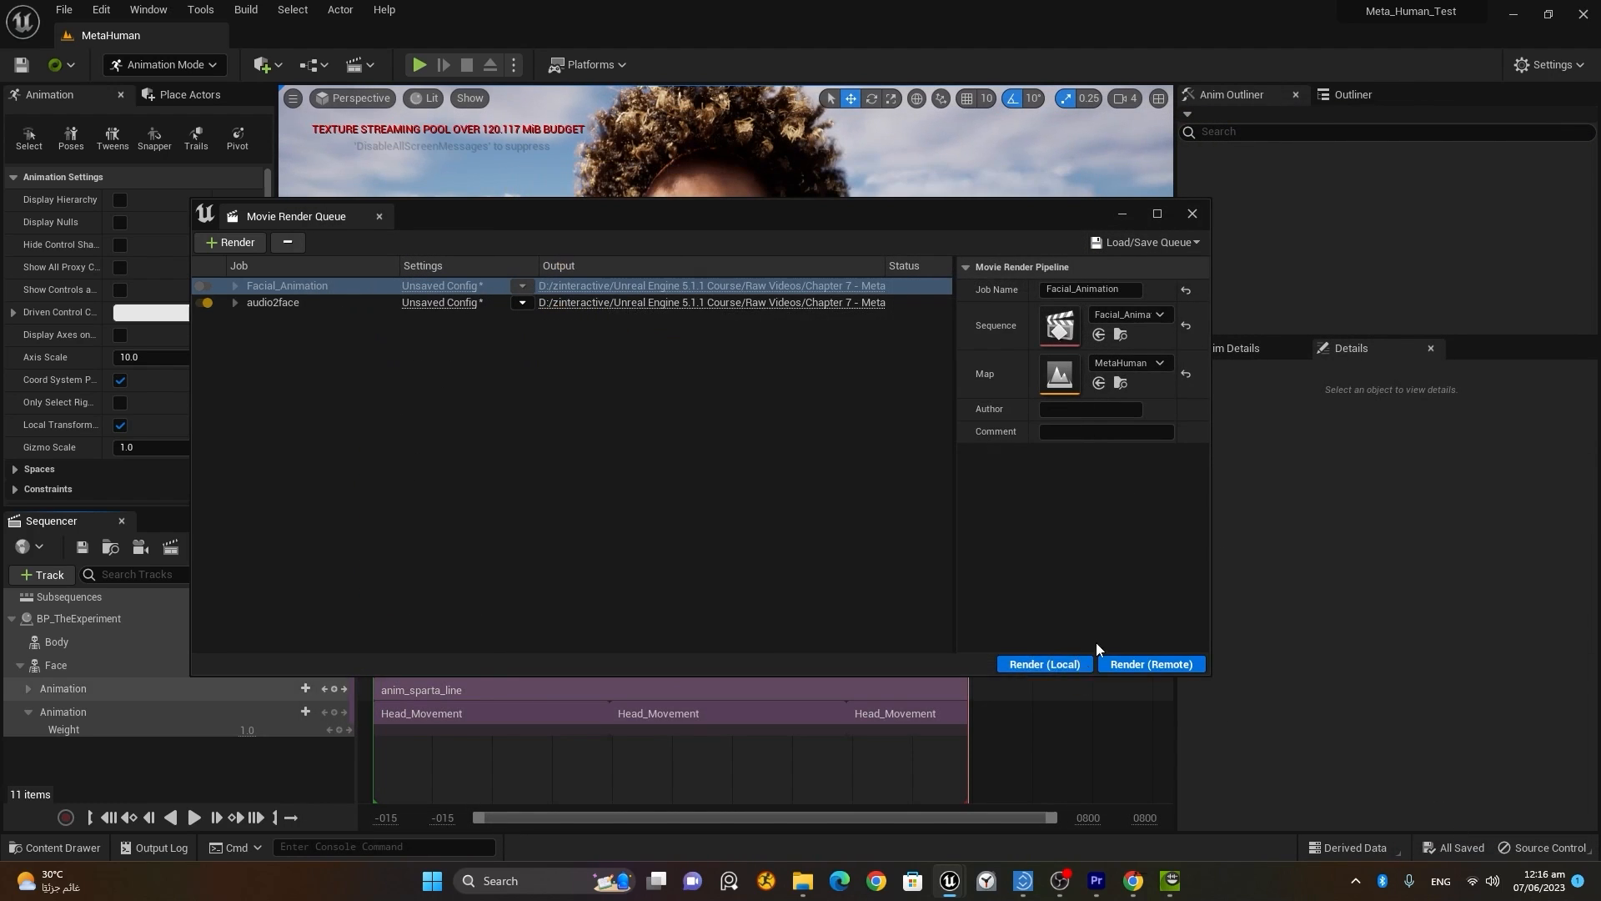
{"action": "left_click", "coordinate": [1124, 219]}
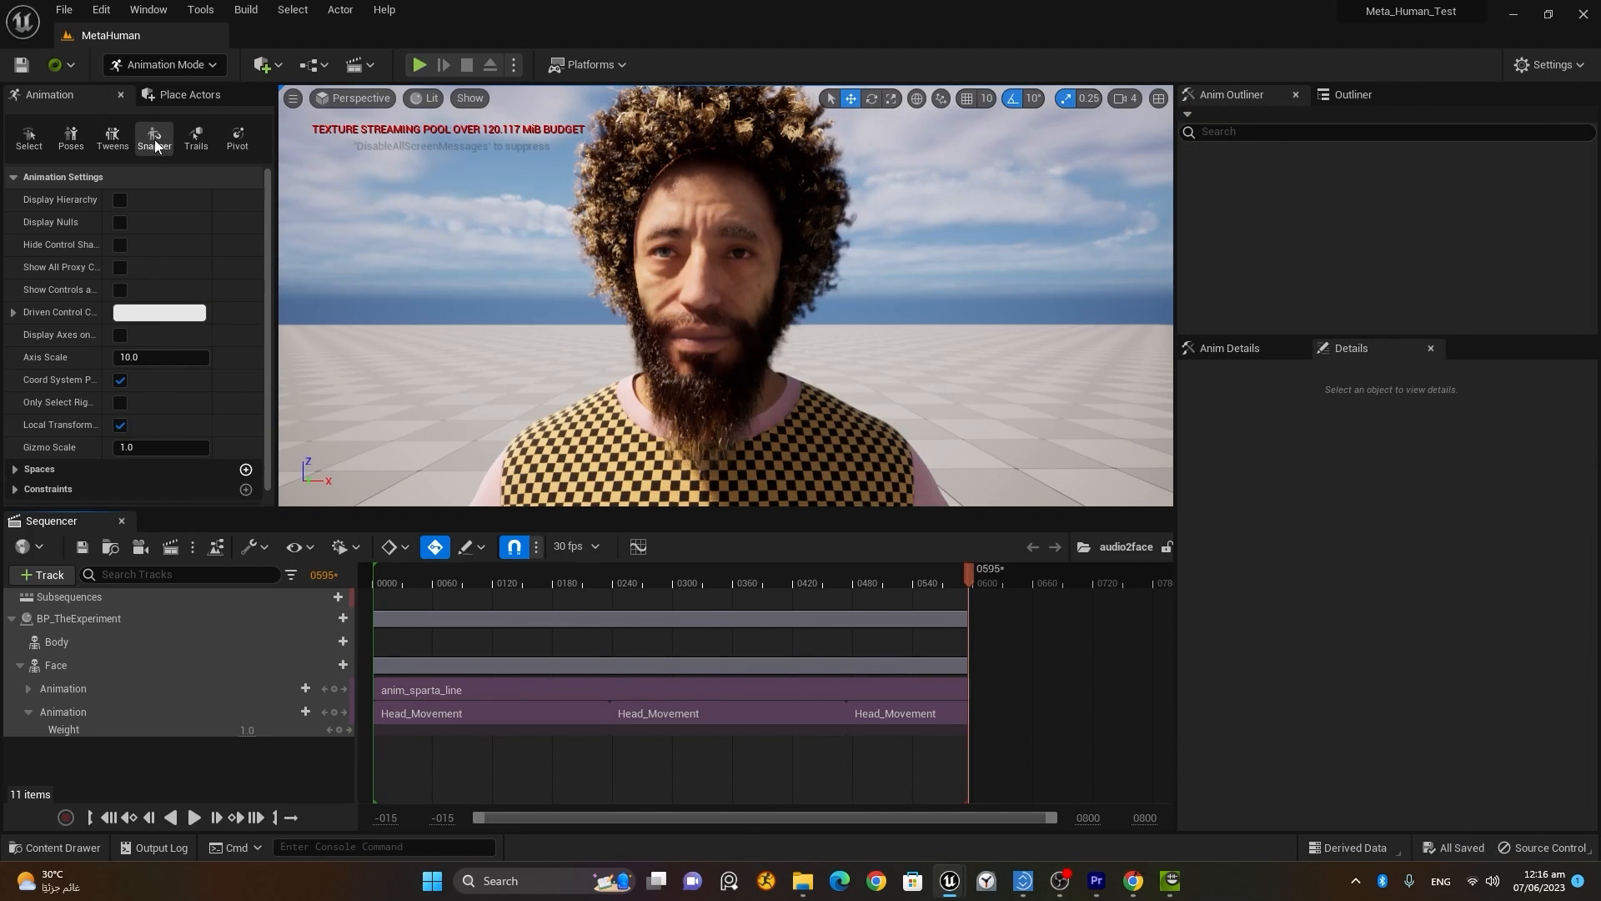
{"action": "left_click", "coordinate": [186, 97]}
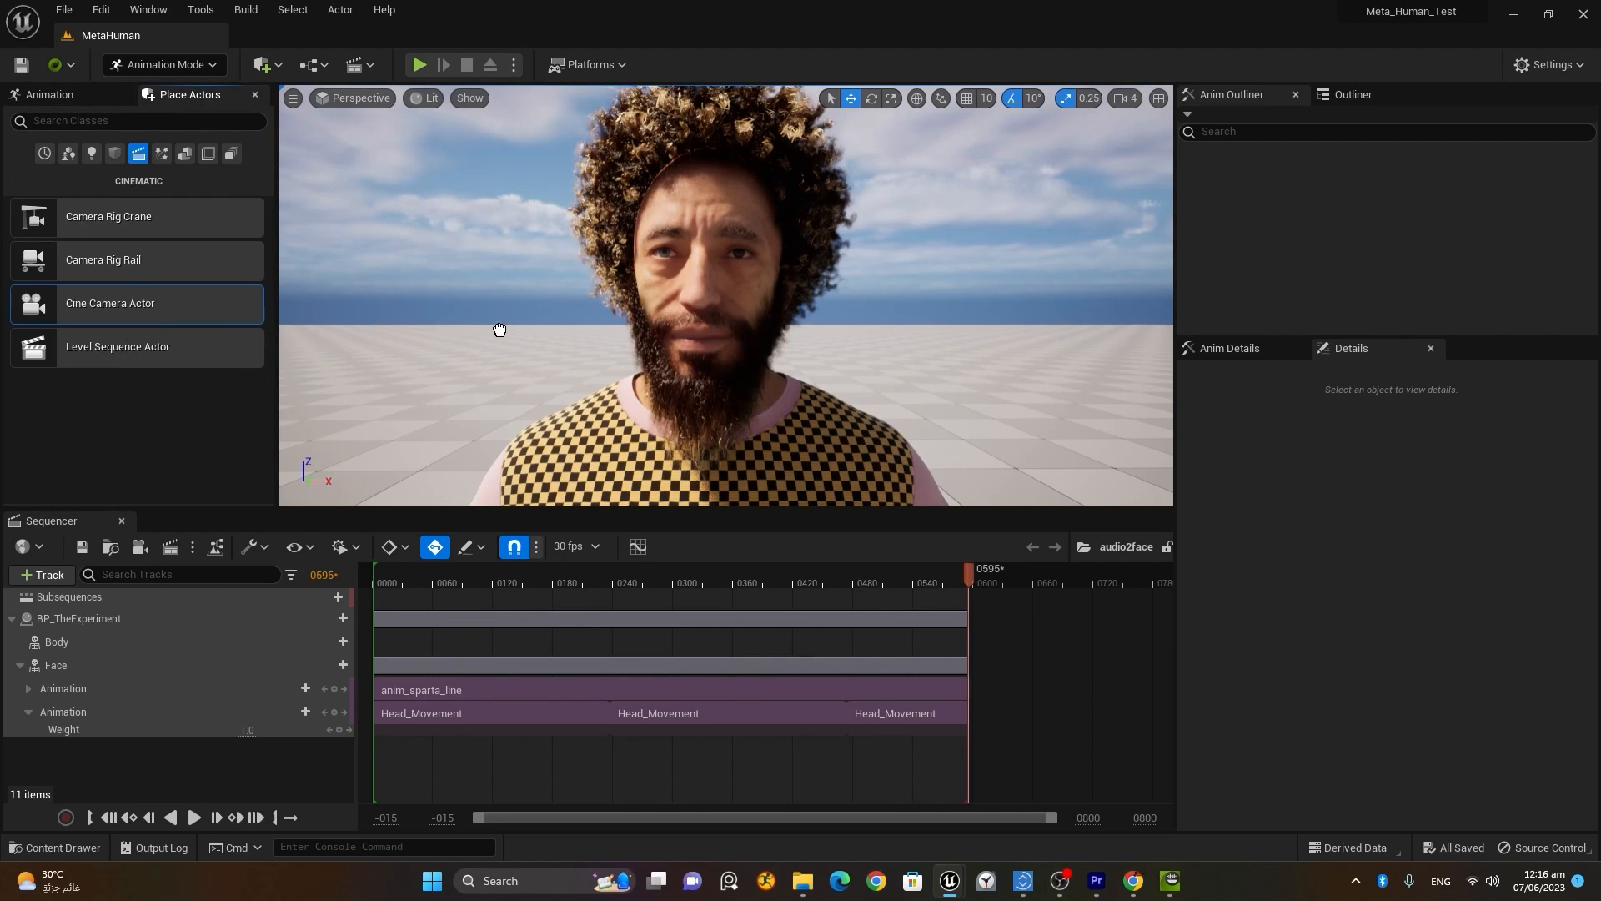
{"action": "left_click_drag", "start_coordinate": [501, 330], "coordinate": [501, 330]}
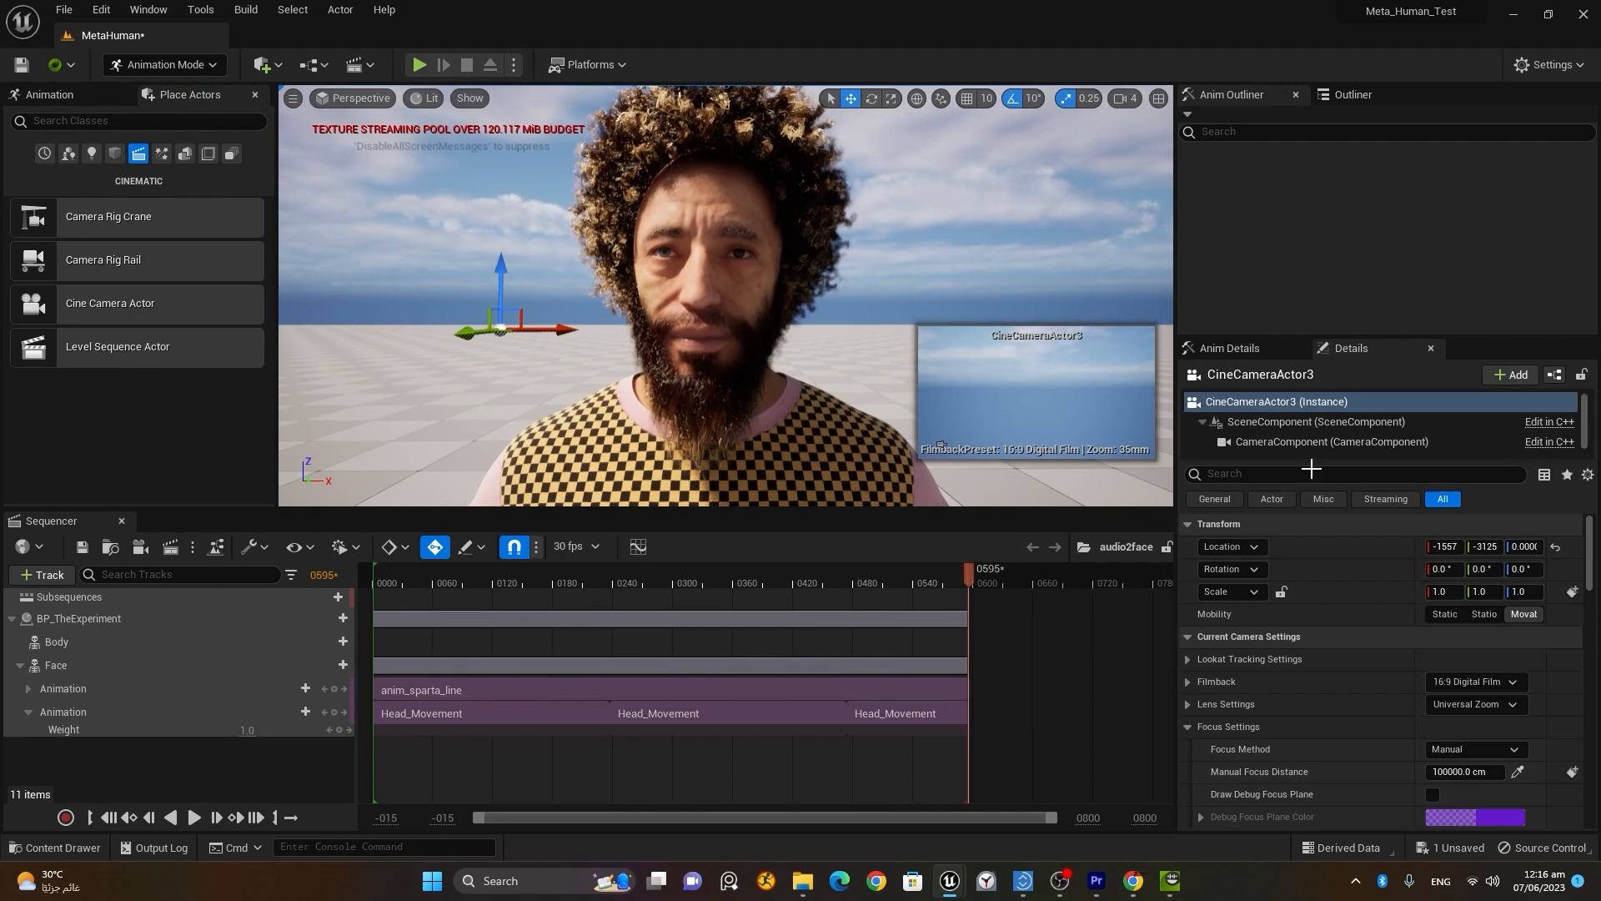
{"action": "left_click", "coordinate": [1557, 547]}
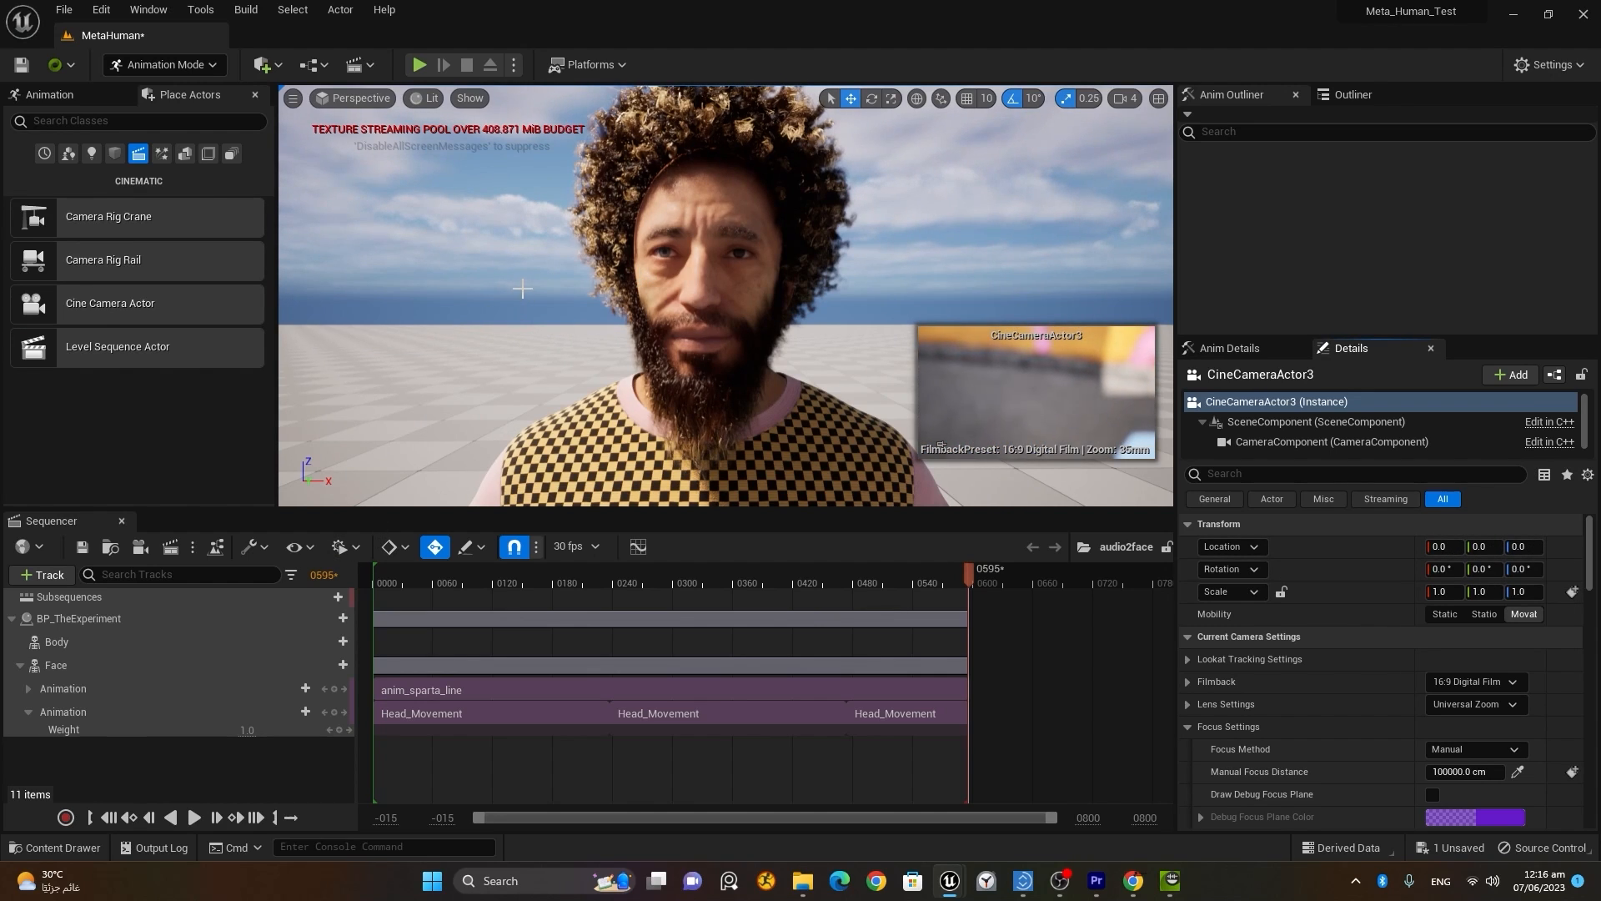
{"action": "scroll", "coordinate": [523, 288], "scroll_direction": "down", "scroll_amount": 5}
{"action": "mouse_move", "coordinate": [499, 299]}
{"action": "left_mouse_down", "text": "alt"}
{"action": "mouse_move", "coordinate": [544, 308]}
{"action": "mouse_move", "coordinate": [520, 303]}
{"action": "left_mouse_up", "text": "alt"}
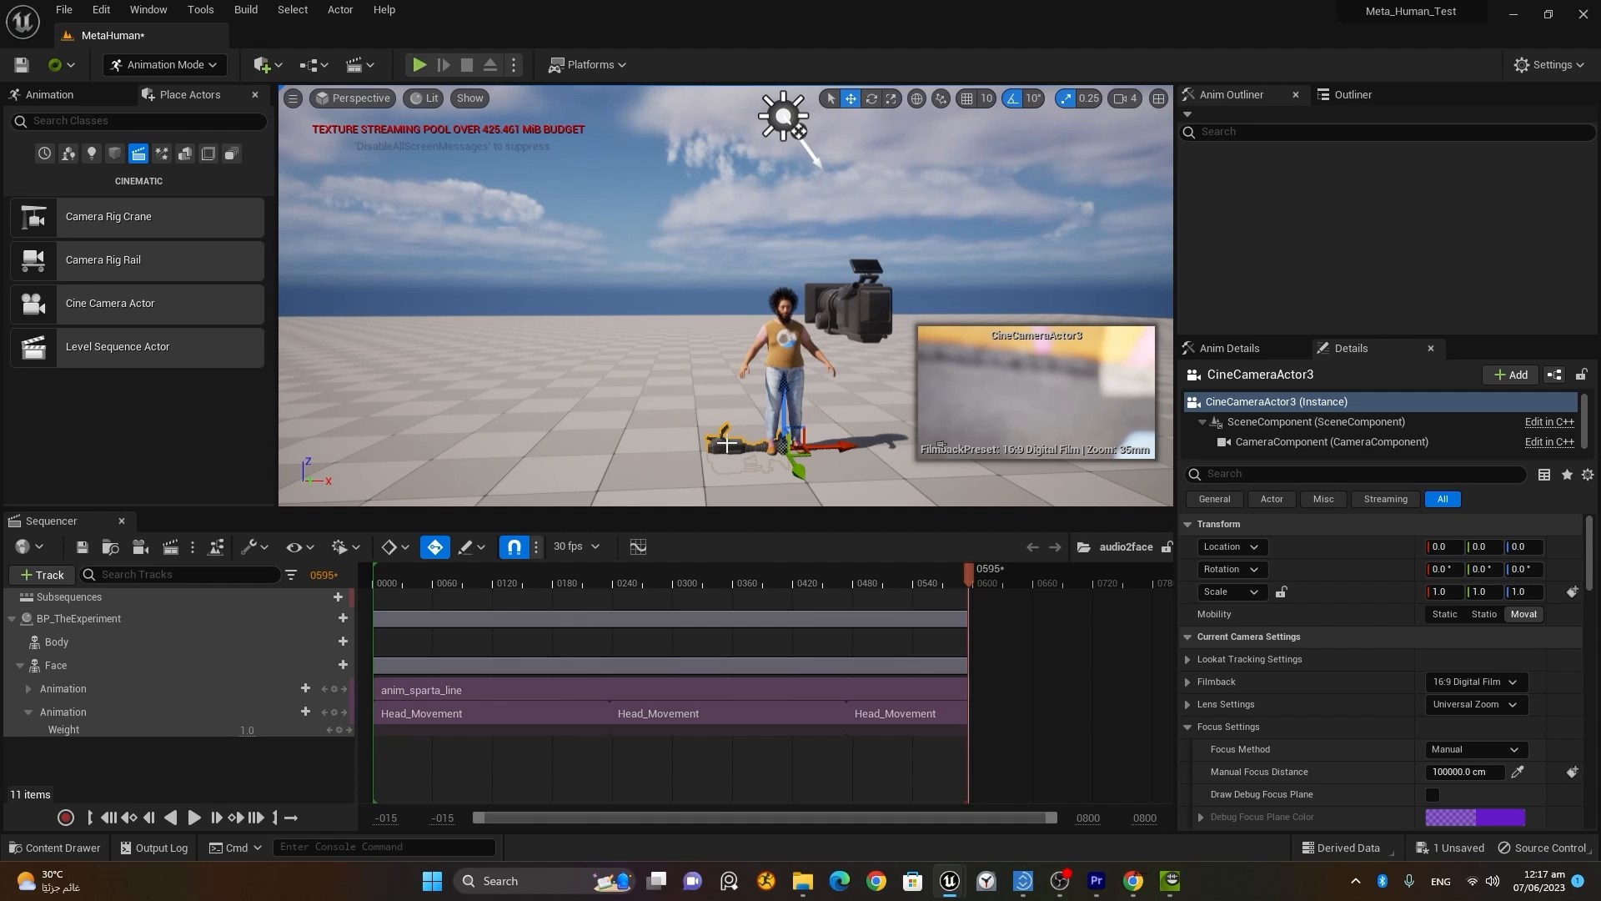
{"action": "key", "text": "Delete"}
Step: Move CineCameraActor2 closer and lower to frame the MetaHuman's head and shoulders, and add it to the audio2face sequence
{"action": "left_click", "coordinate": [874, 295]}
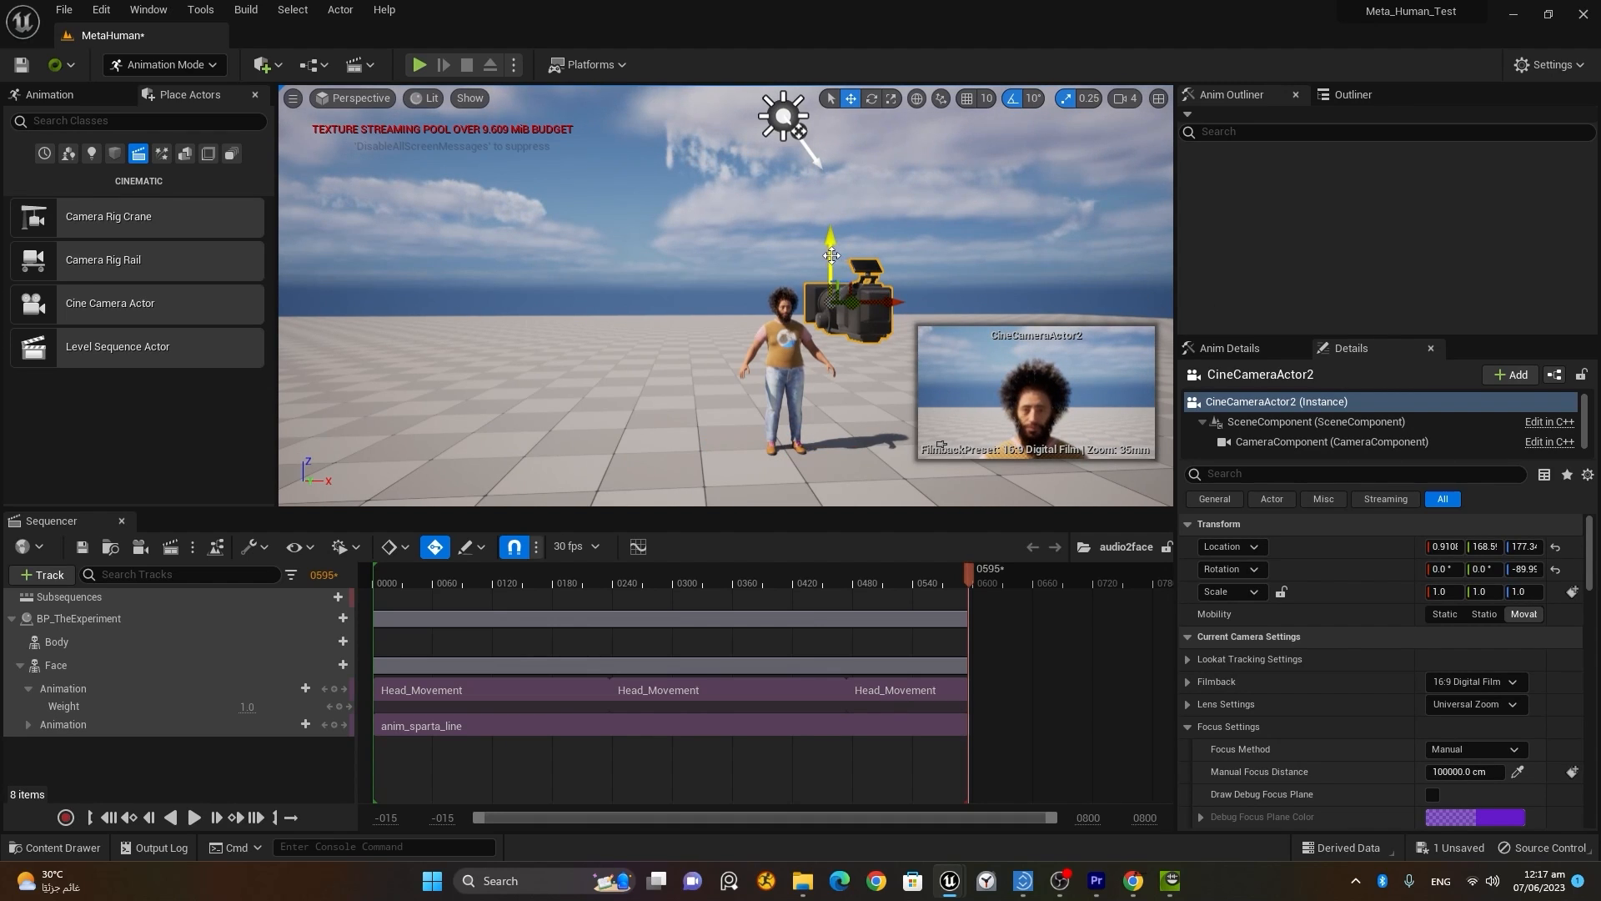
{"action": "mouse_move", "coordinate": [831, 256]}
{"action": "left_mouse_down"}
{"action": "mouse_move", "coordinate": [845, 345]}
{"action": "mouse_move", "coordinate": [819, 243]}
{"action": "left_mouse_up"}
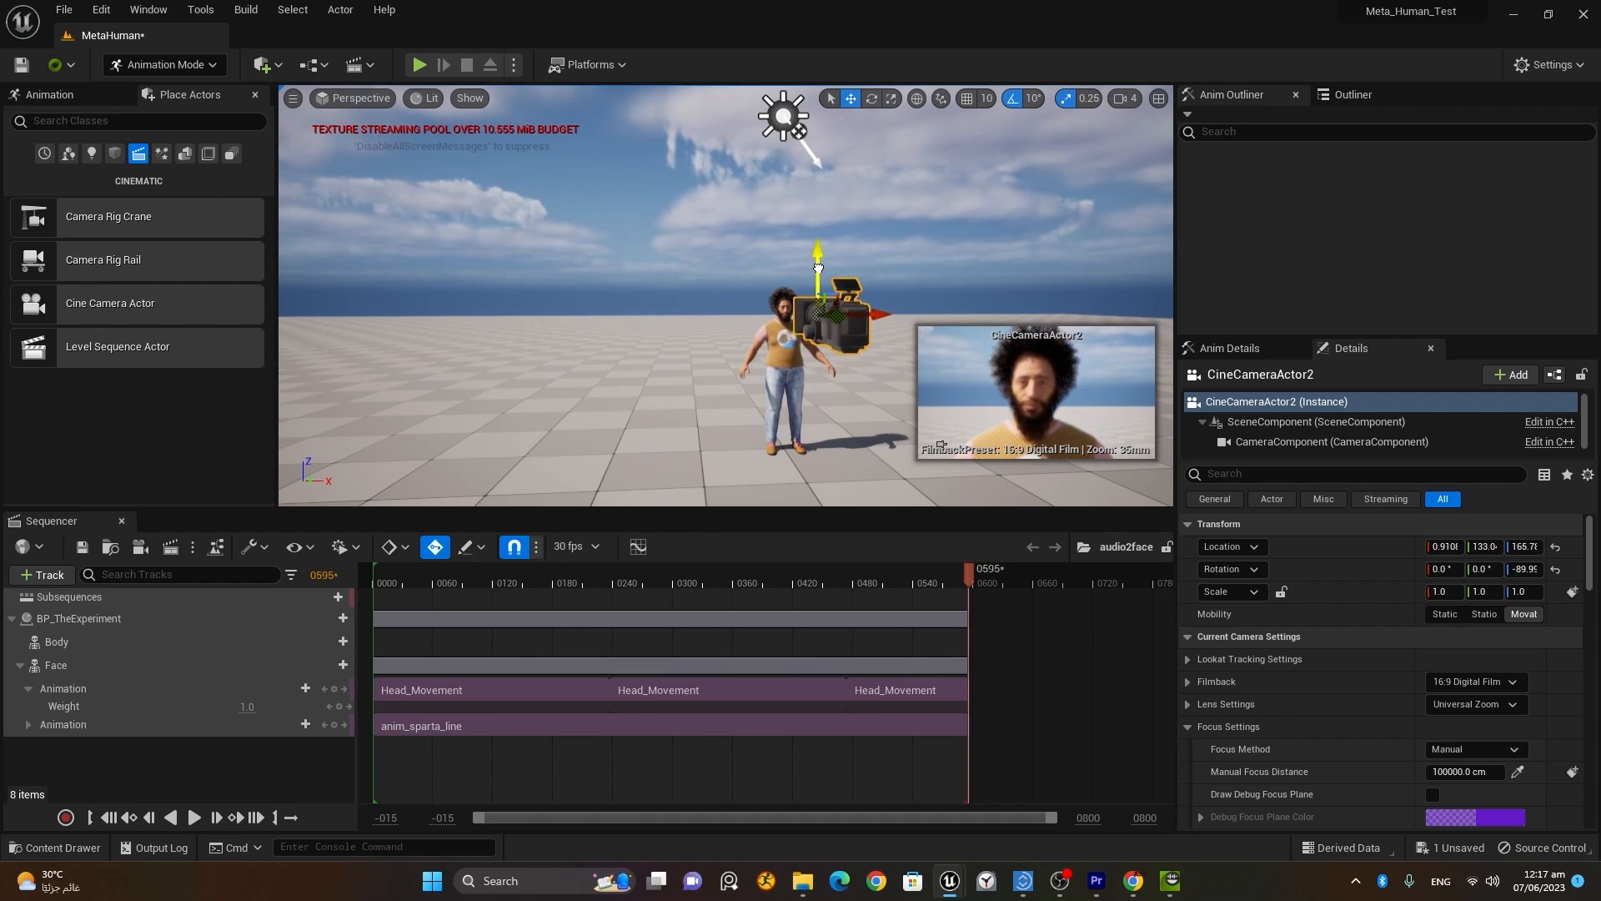
{"action": "left_click", "coordinate": [67, 574]}
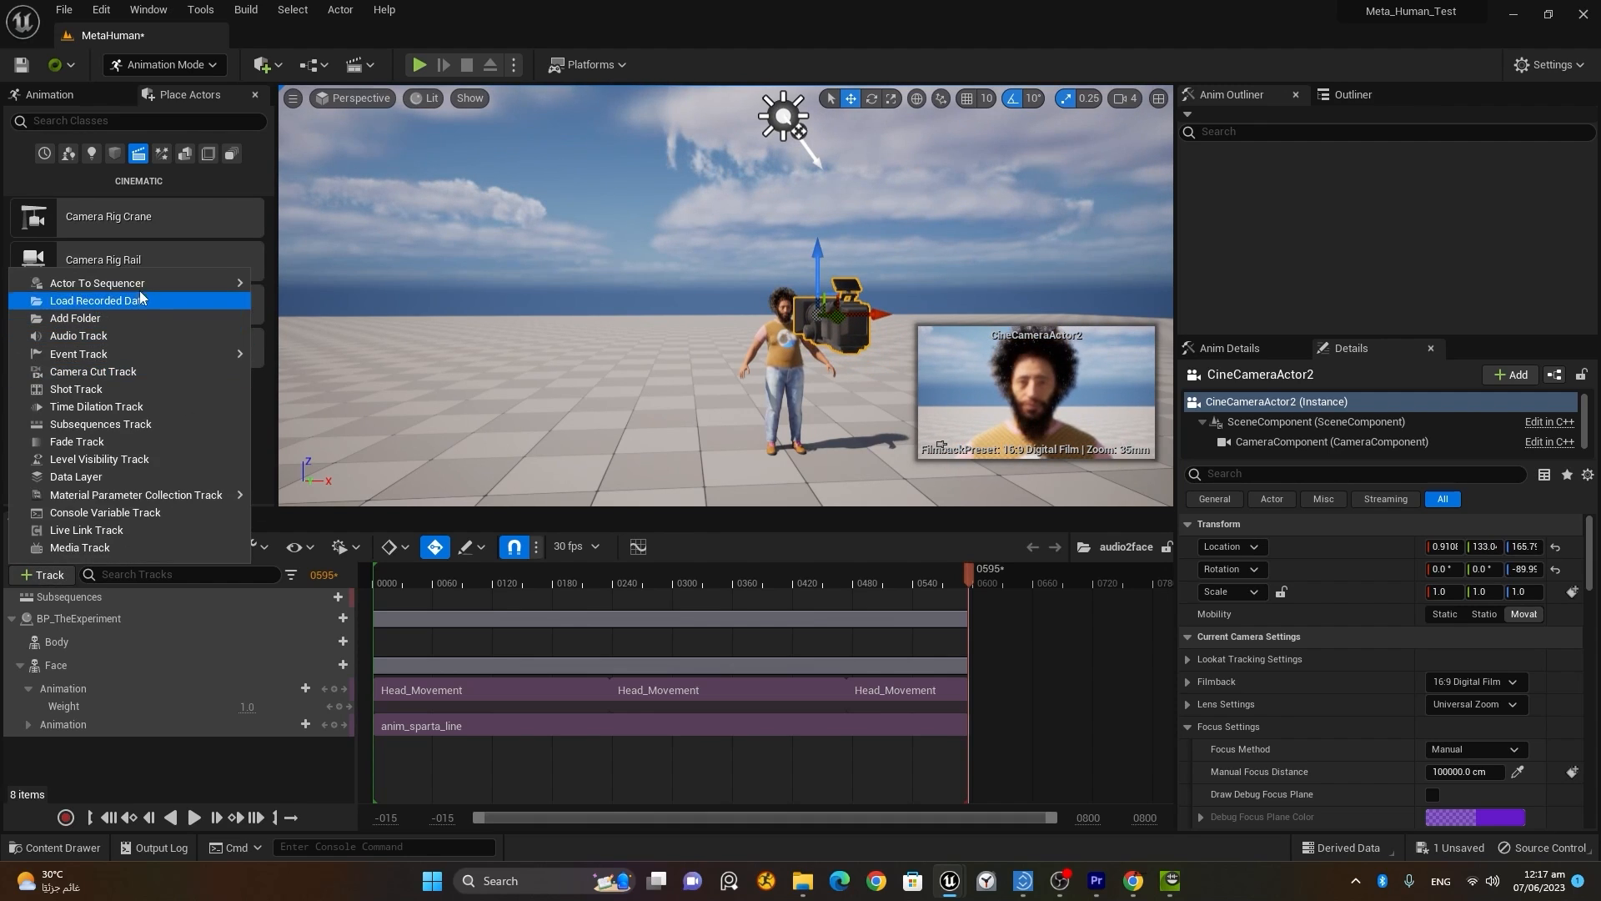
{"action": "mouse_move", "coordinate": [134, 283]}
{"action": "left_click", "coordinate": [380, 294]}
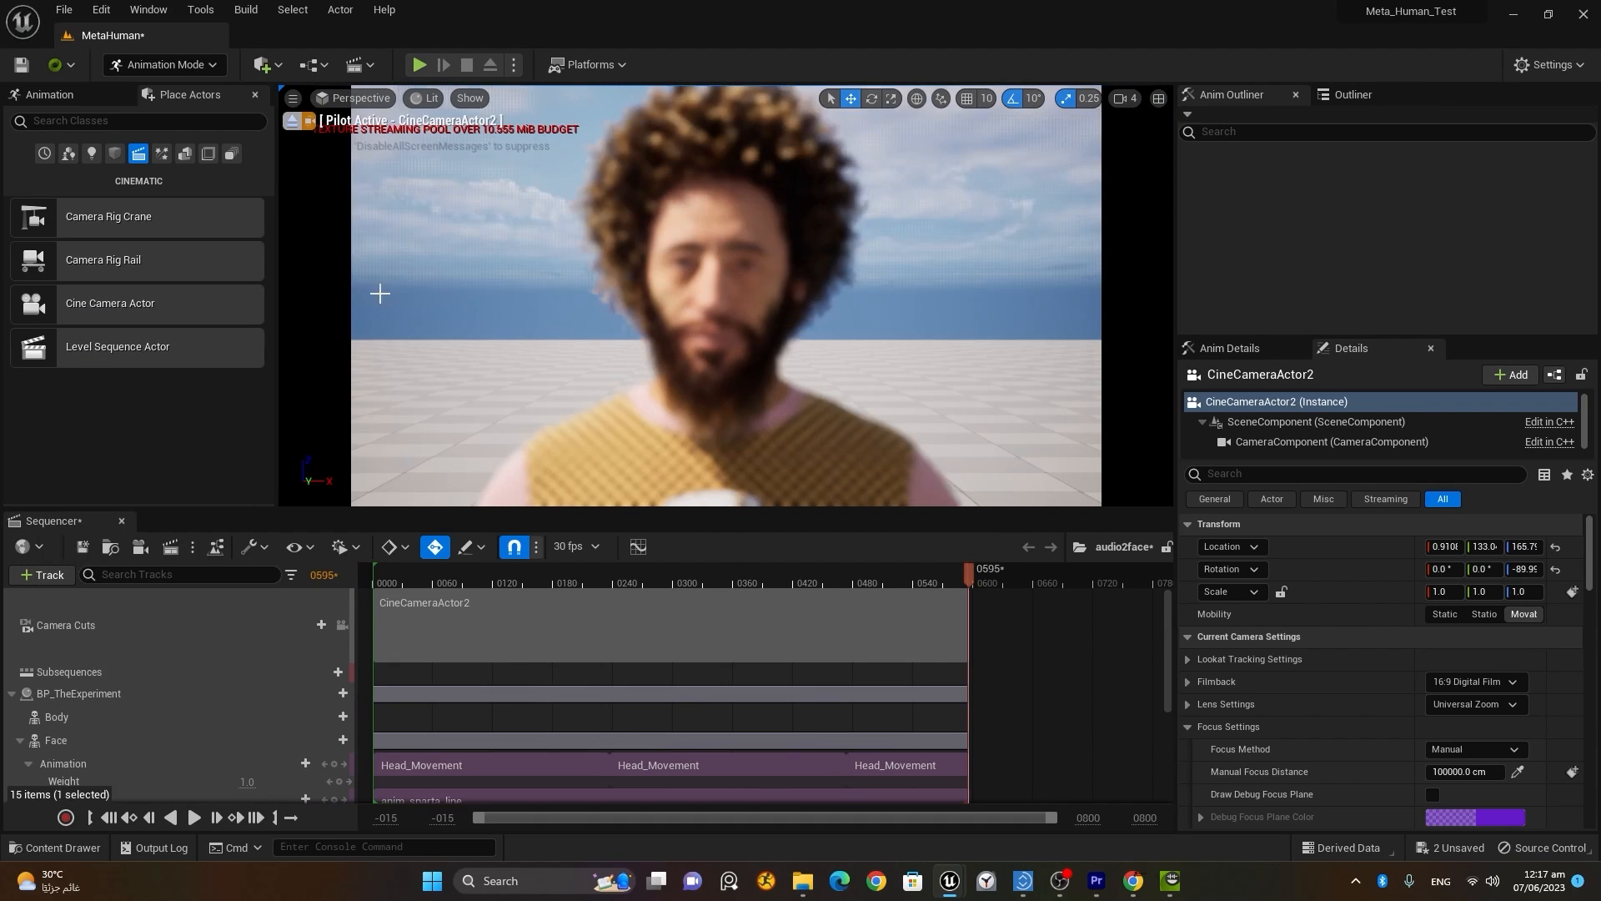
Step: With the debug focus plane temporarily shown, set CineCameraActor2's manual focus distance to about 128.9 cm on the face, and save everything
{"action": "left_click", "coordinate": [1433, 794]}
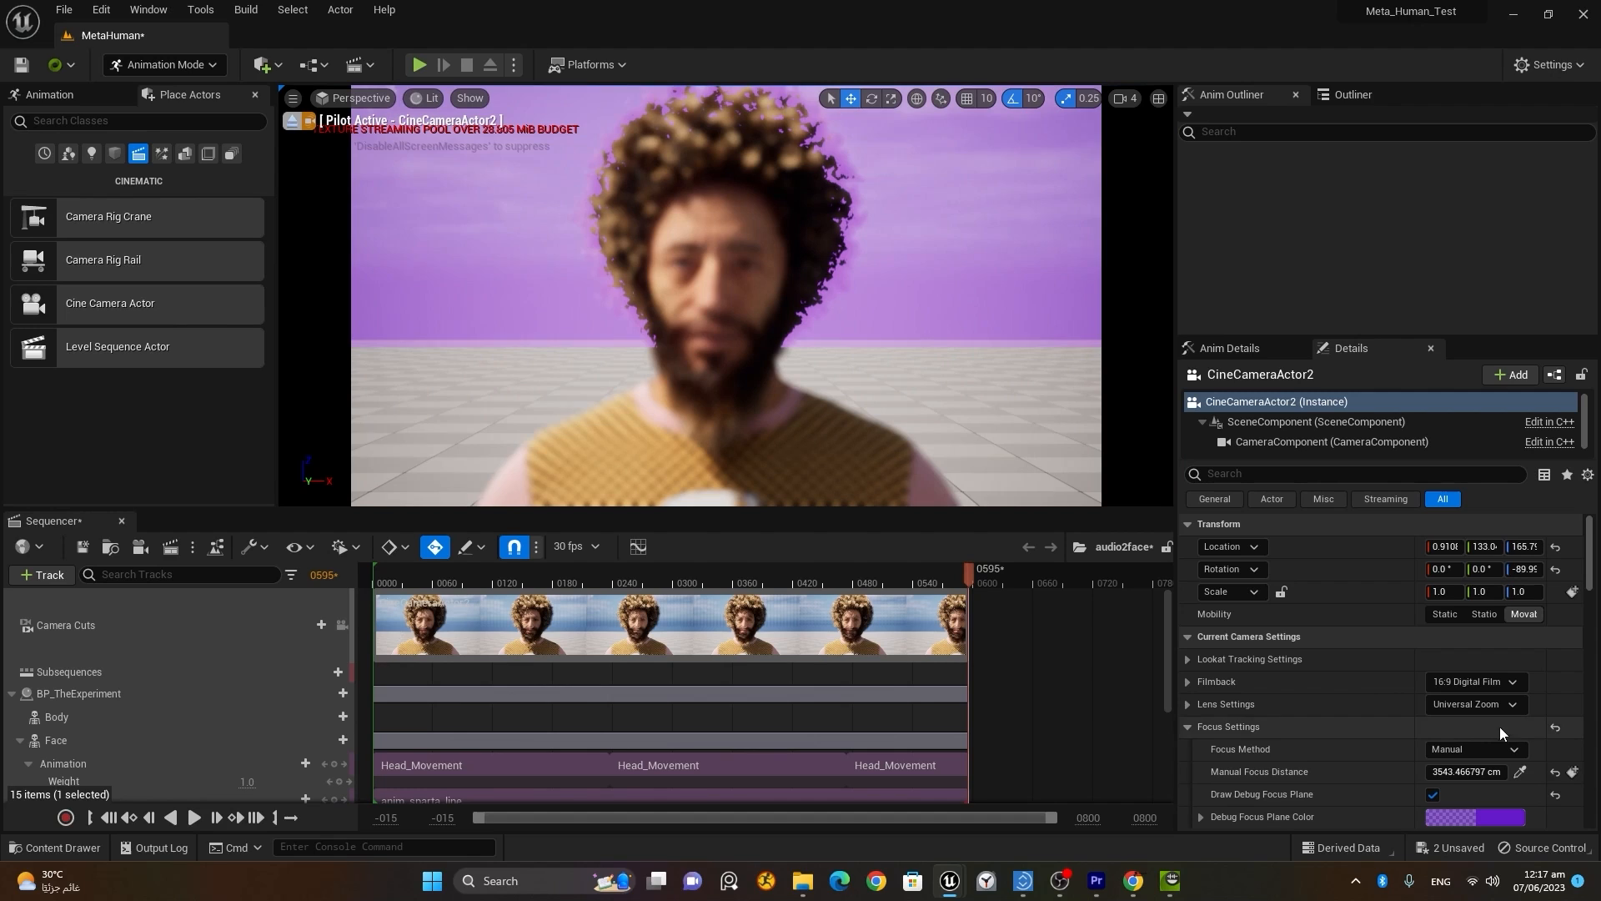
{"action": "left_click_drag", "start_coordinate": [1470, 771], "coordinate": [1368, 771]}
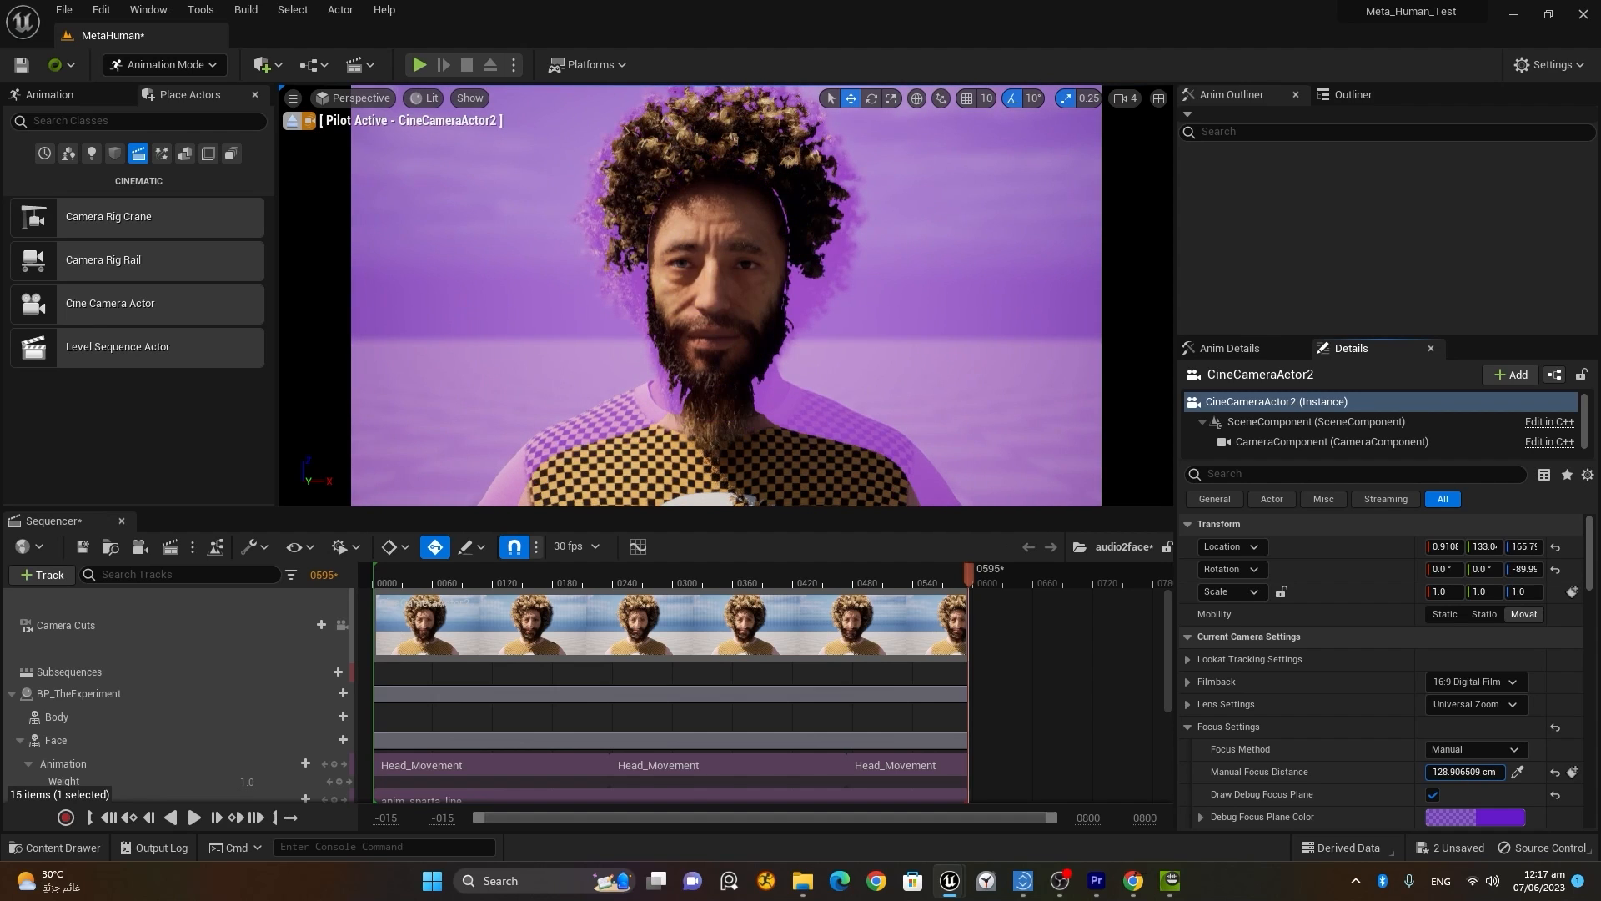
{"action": "left_click", "coordinate": [1434, 795]}
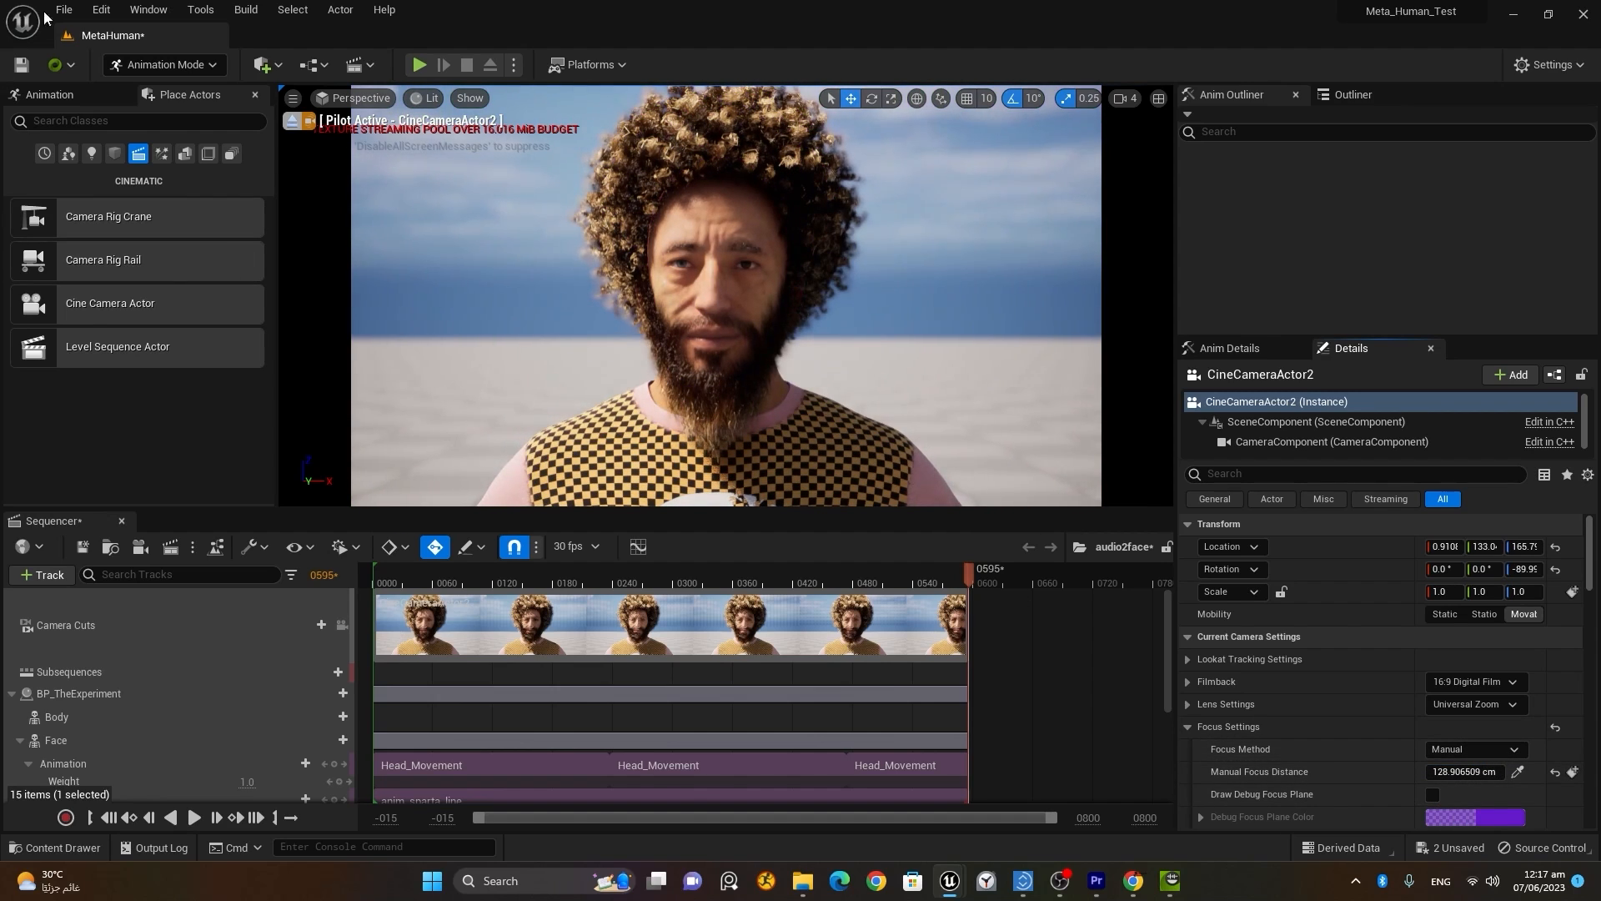
{"action": "key", "text": "ctrl+shift+s"}
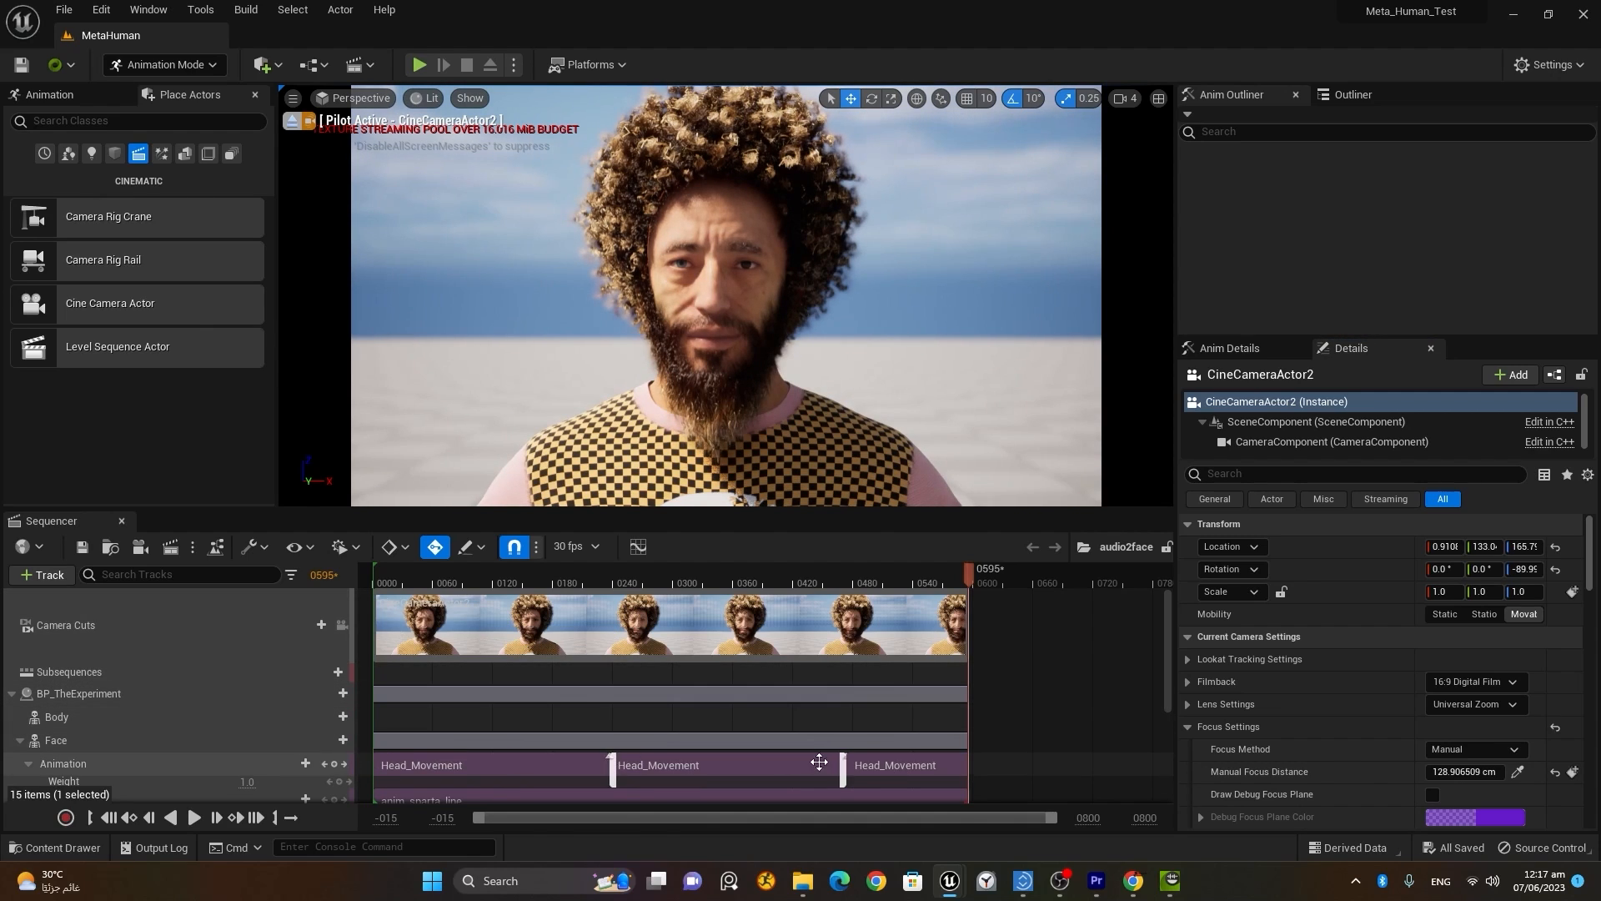
Step: Render the enabled audio2face job locally from the Movie Render Queue, and close the queue window
{"action": "mouse_move", "coordinate": [953, 876]}
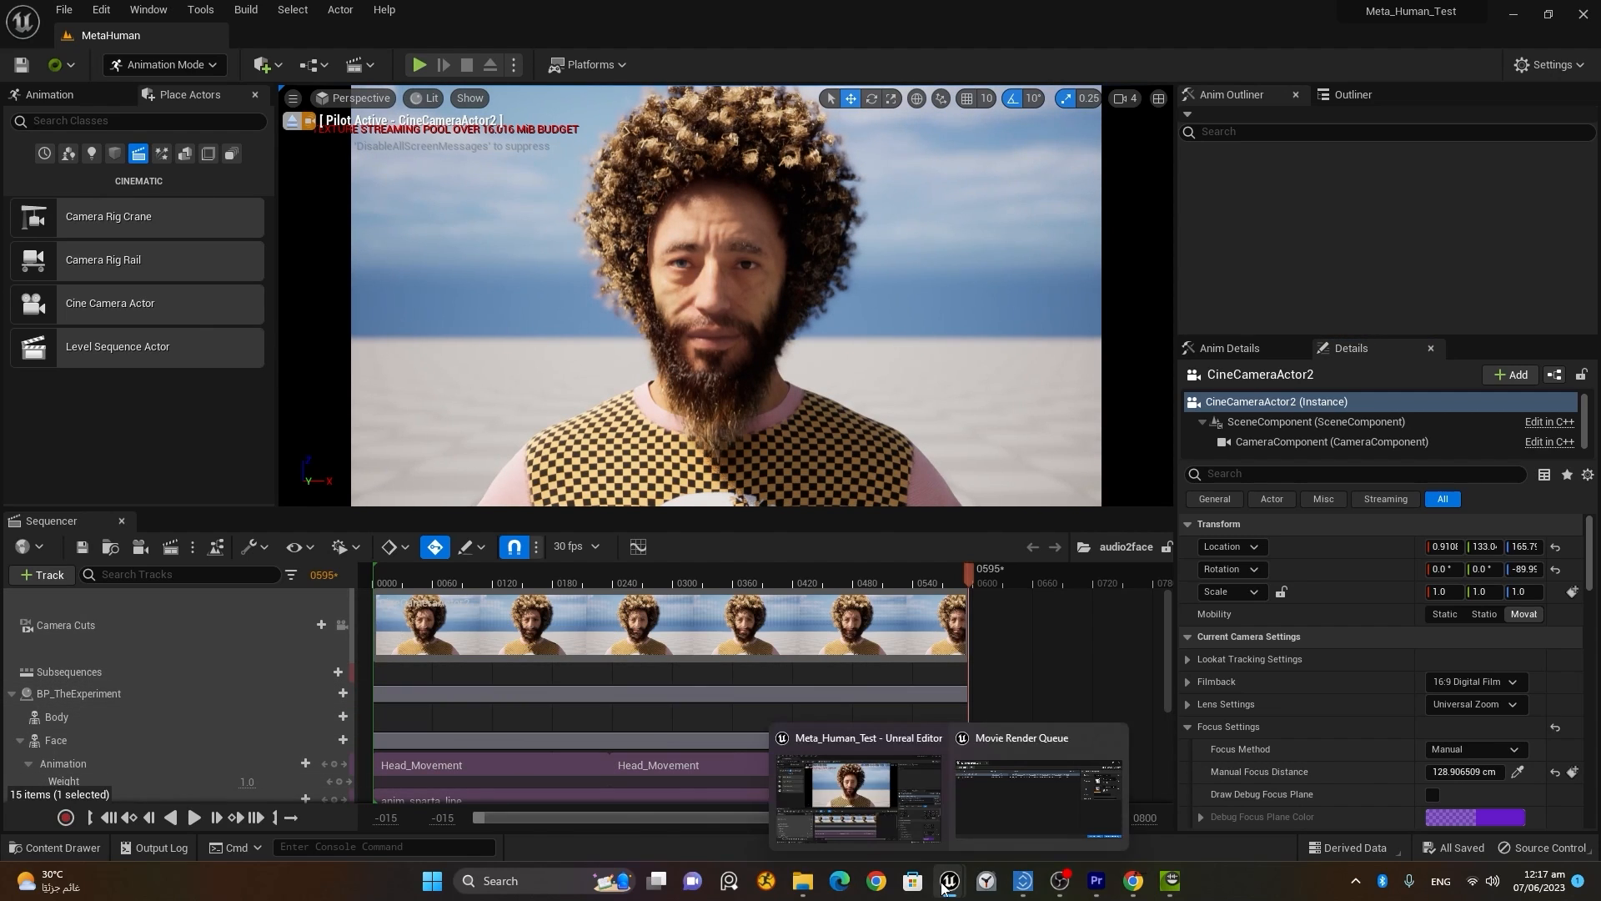
{"action": "left_click", "coordinate": [1048, 807]}
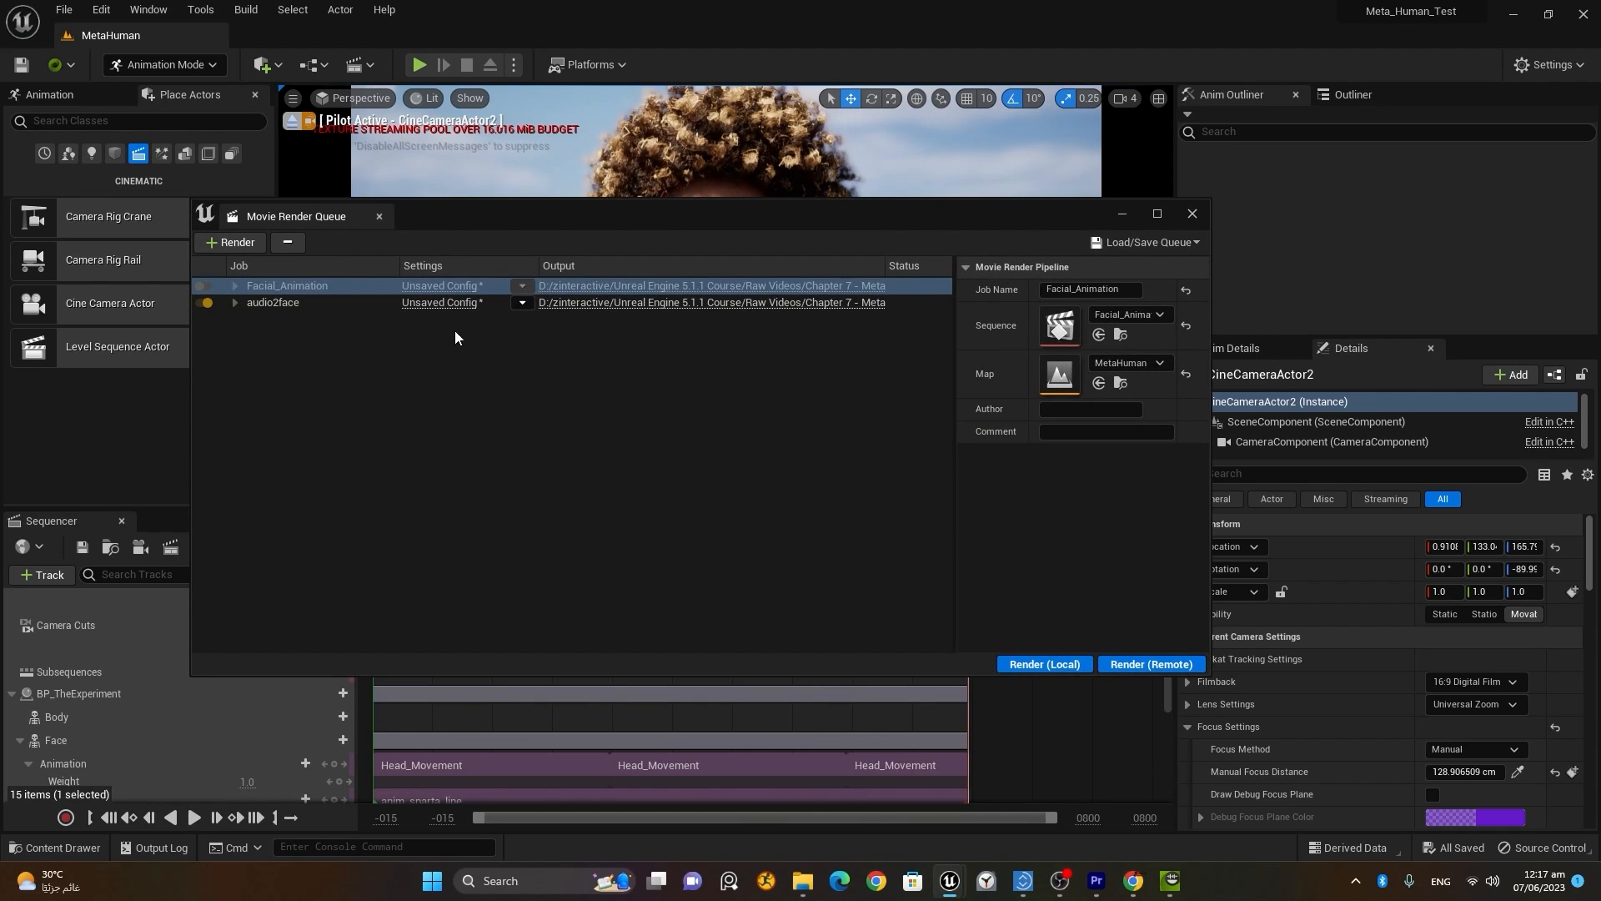
{"action": "left_click", "coordinate": [1045, 664]}
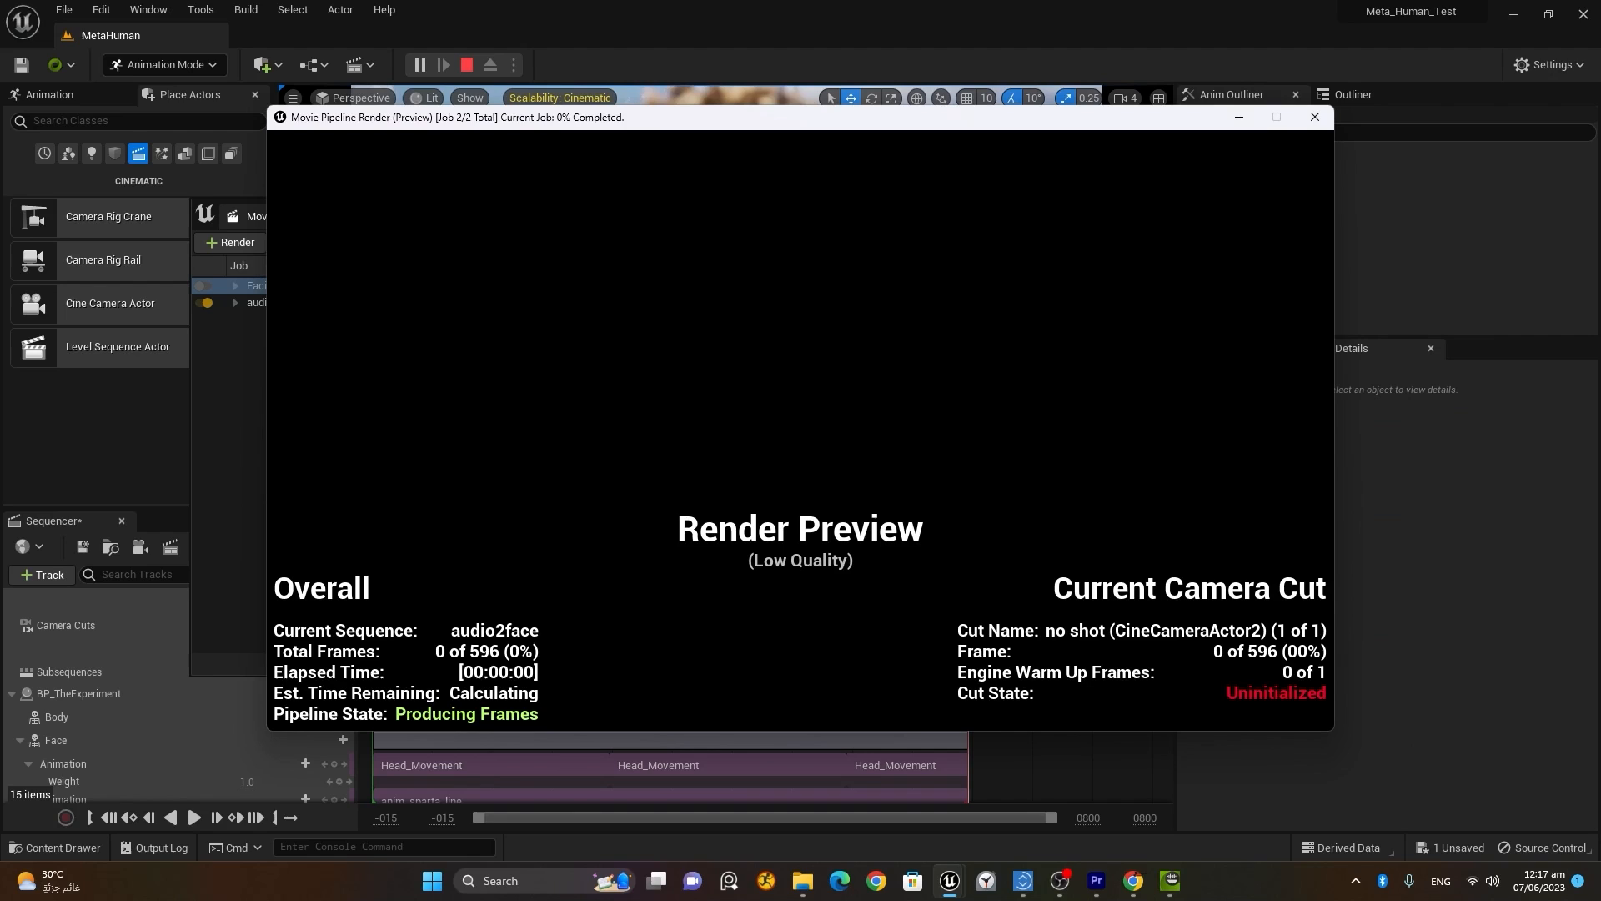
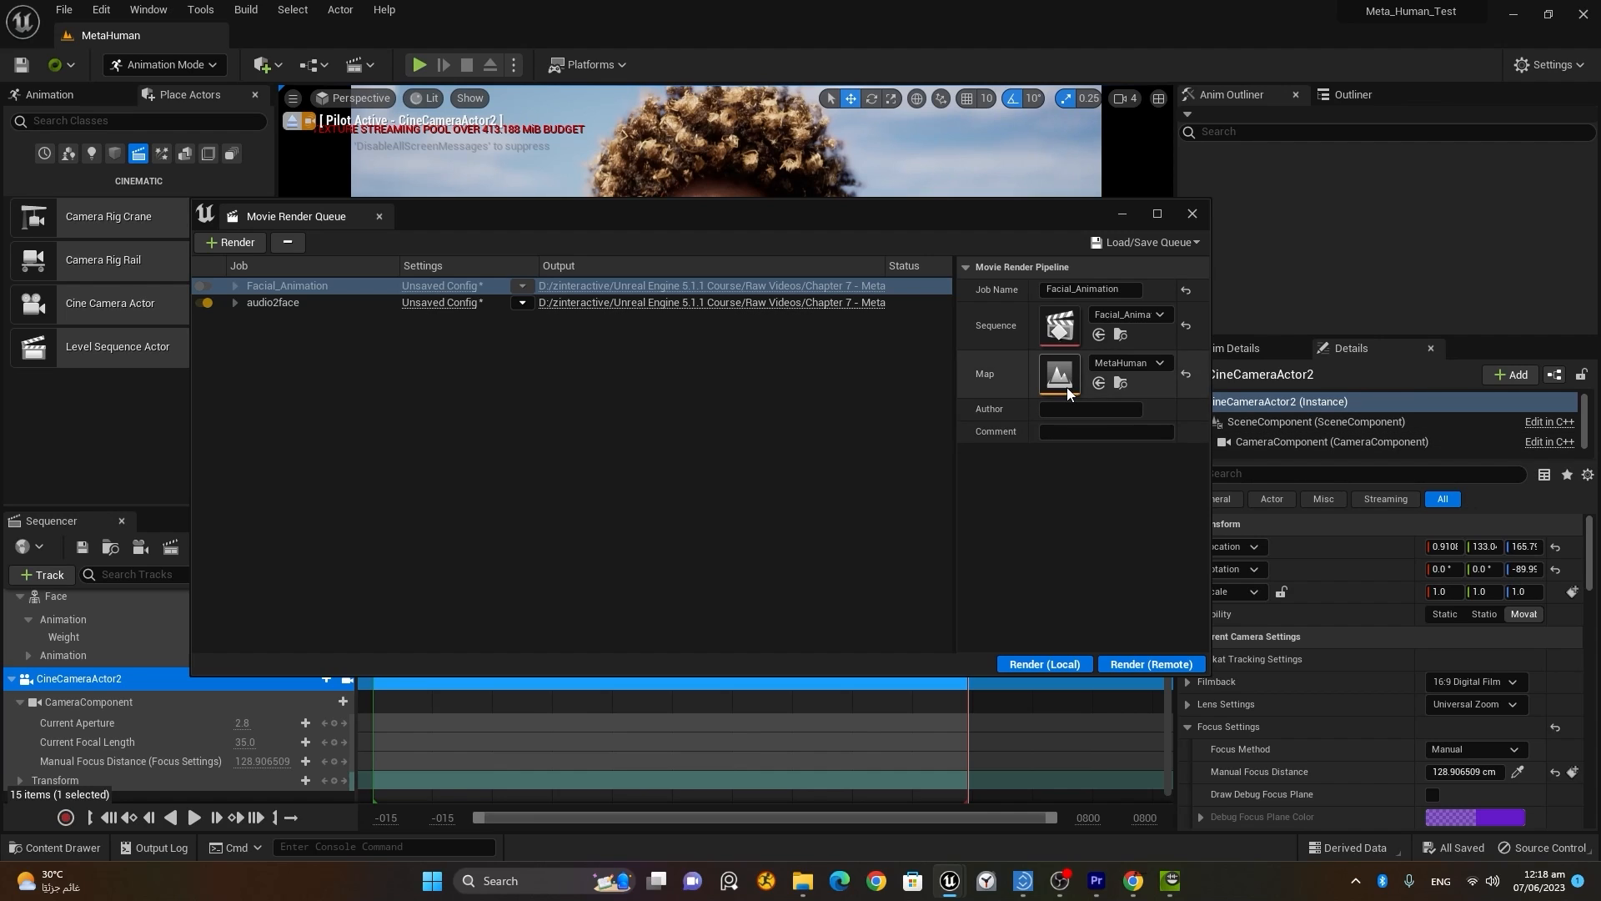
{"action": "left_click", "coordinate": [1192, 214]}
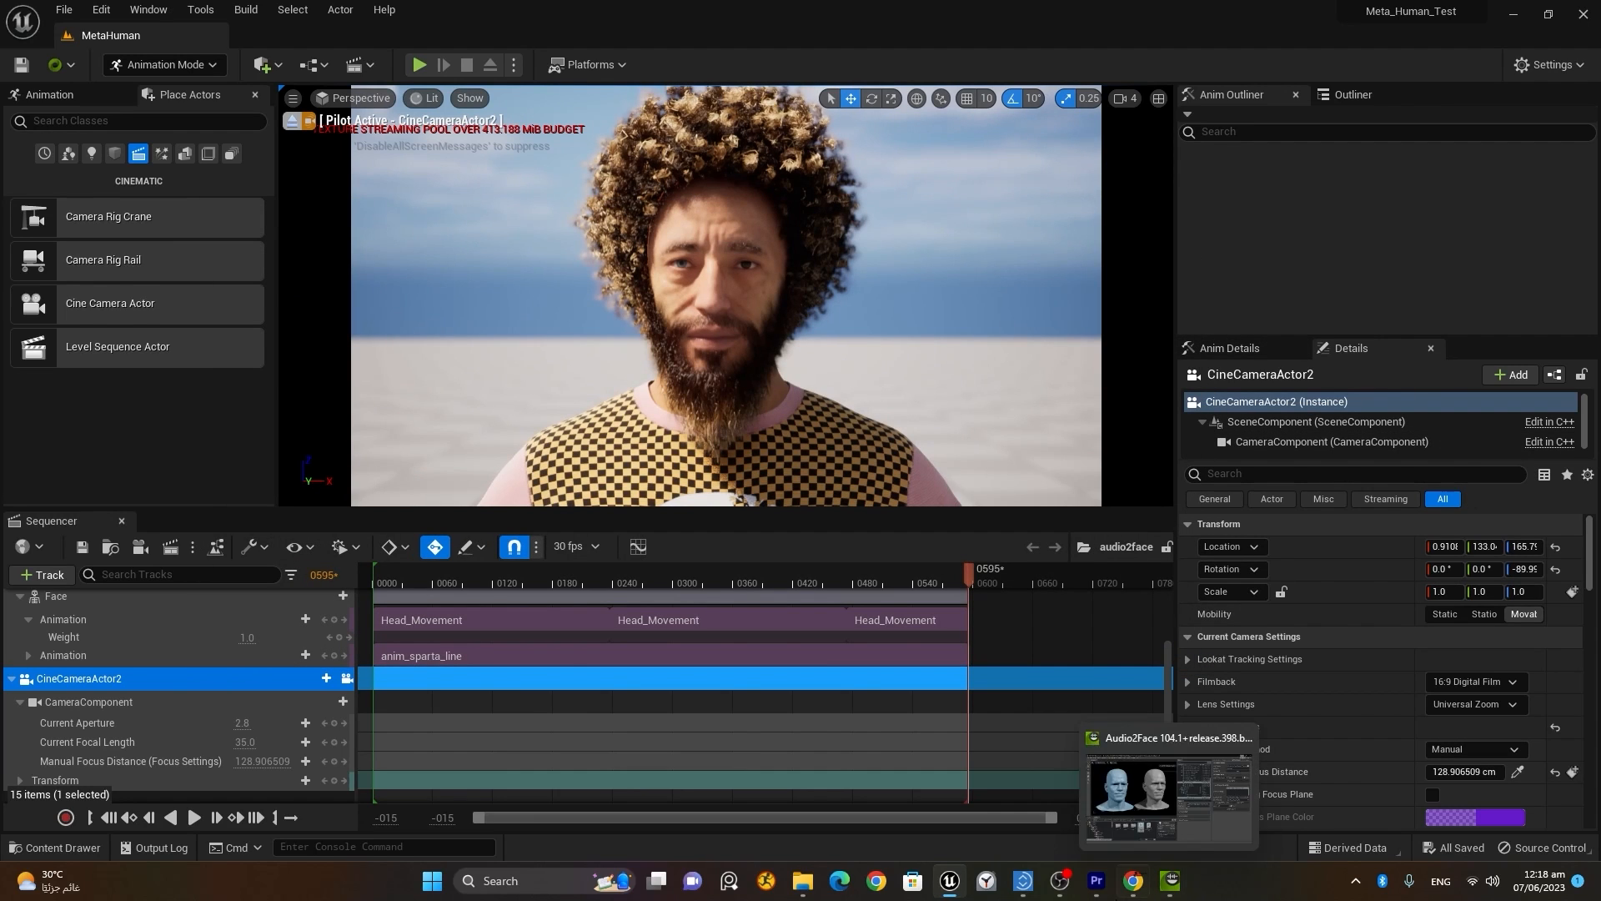
Step: Switch to Adobe Premiere Pro, import the test_render2 frames as an image sequence from audio2face.0000.jpeg, and create a new sequence from the clip
{"action": "left_click", "coordinate": [1097, 883]}
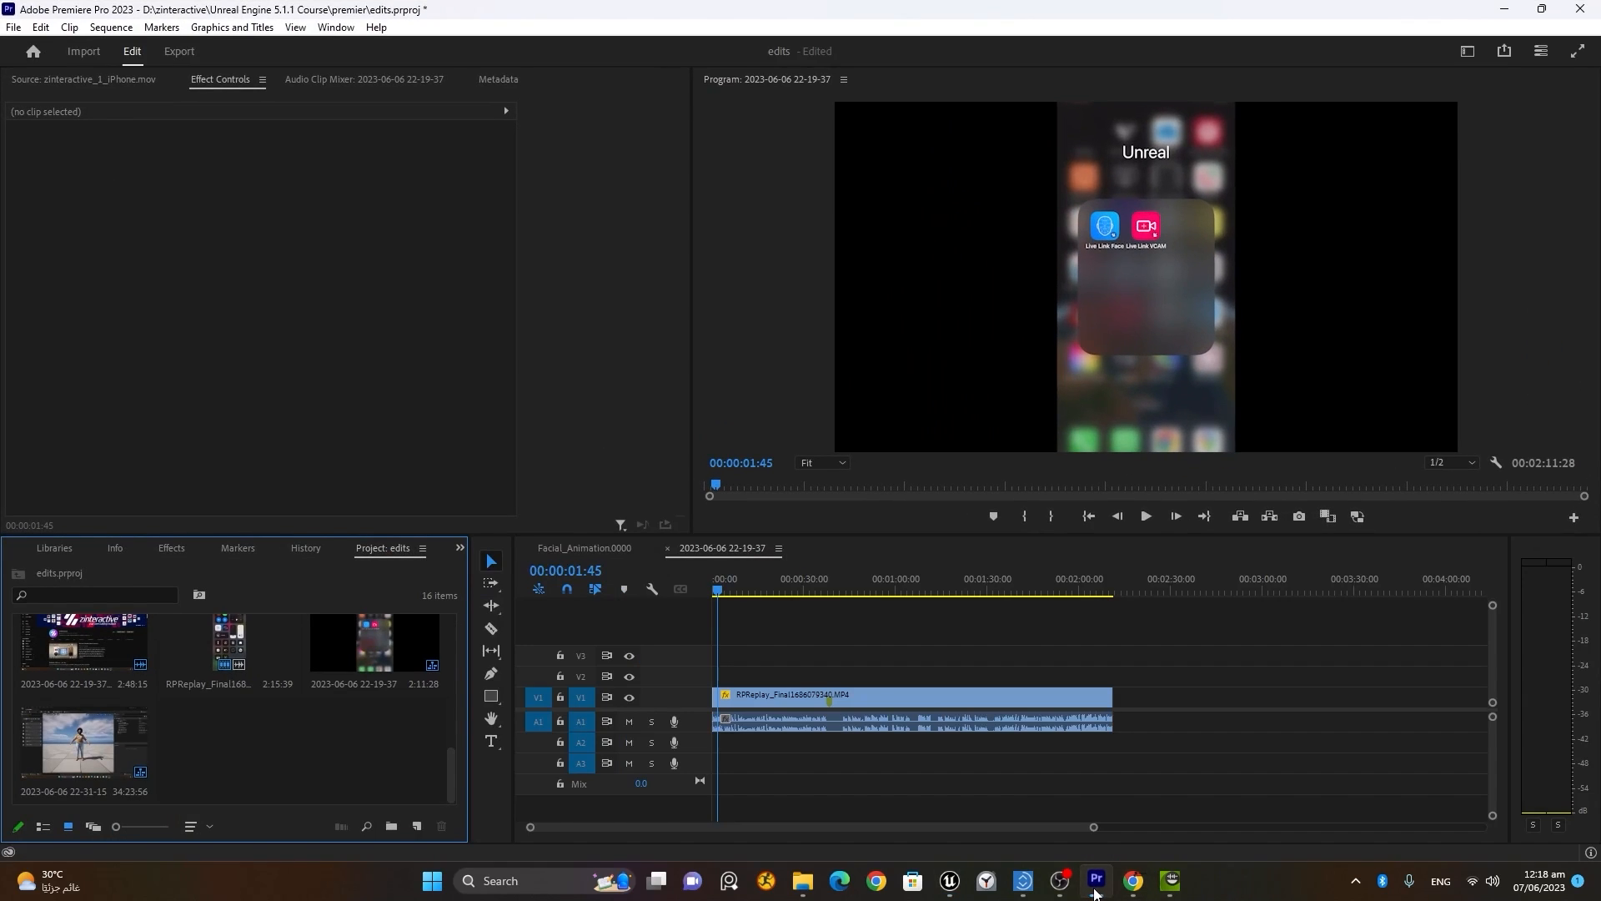
{"action": "double_click", "coordinate": [293, 744]}
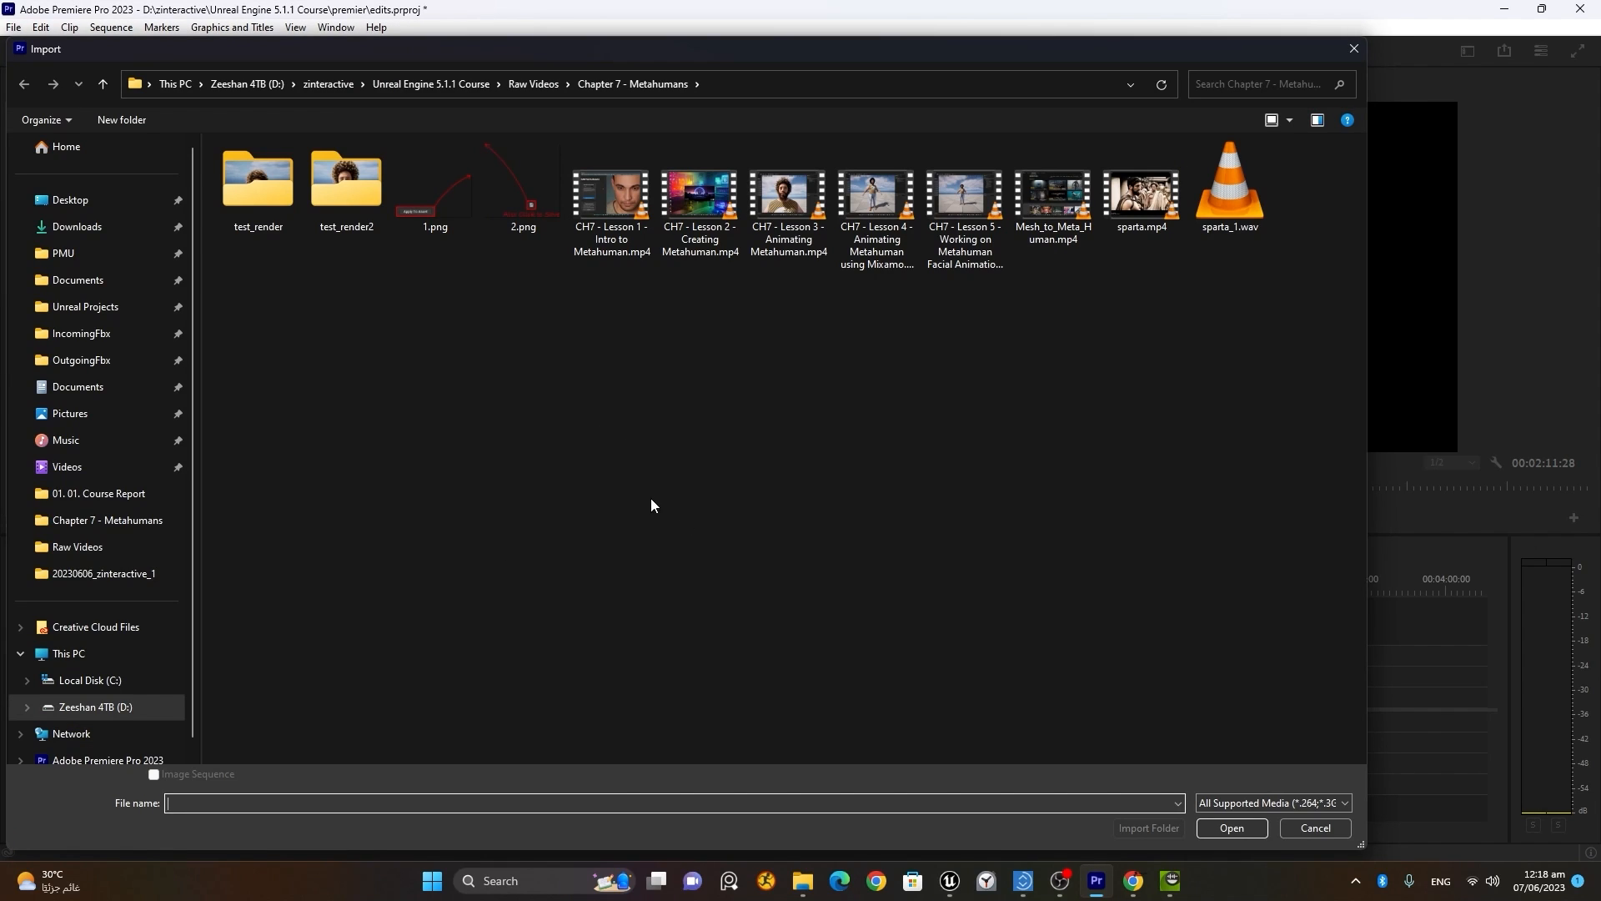
{"action": "left_click", "coordinate": [1296, 829]}
{"action": "left_click", "coordinate": [14, 27]}
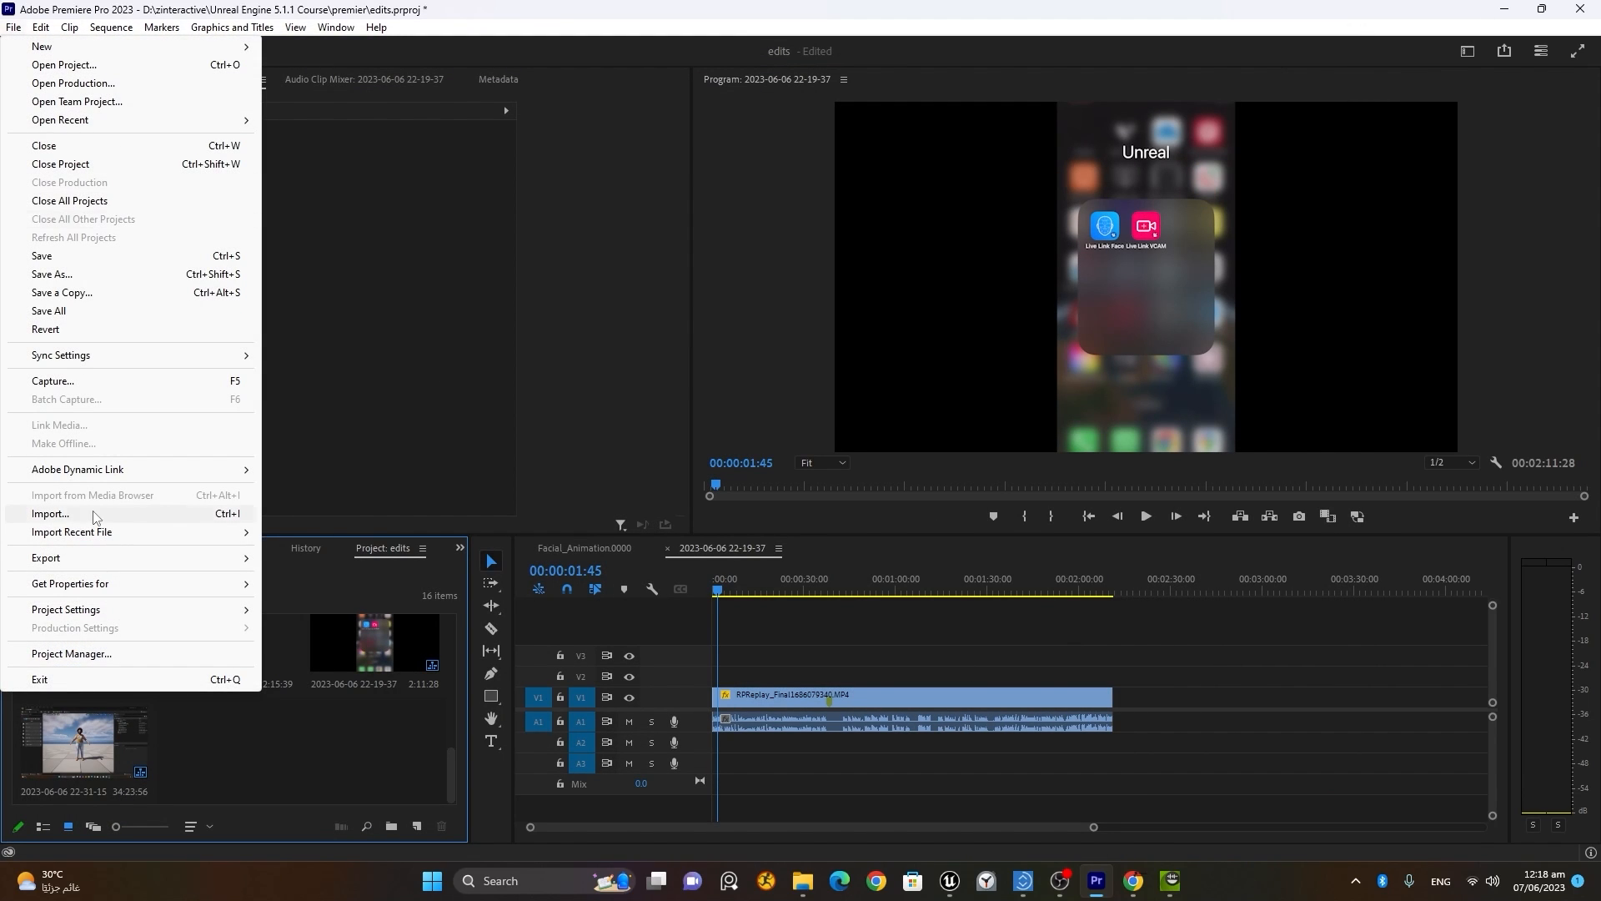
{"action": "left_click", "coordinate": [50, 513]}
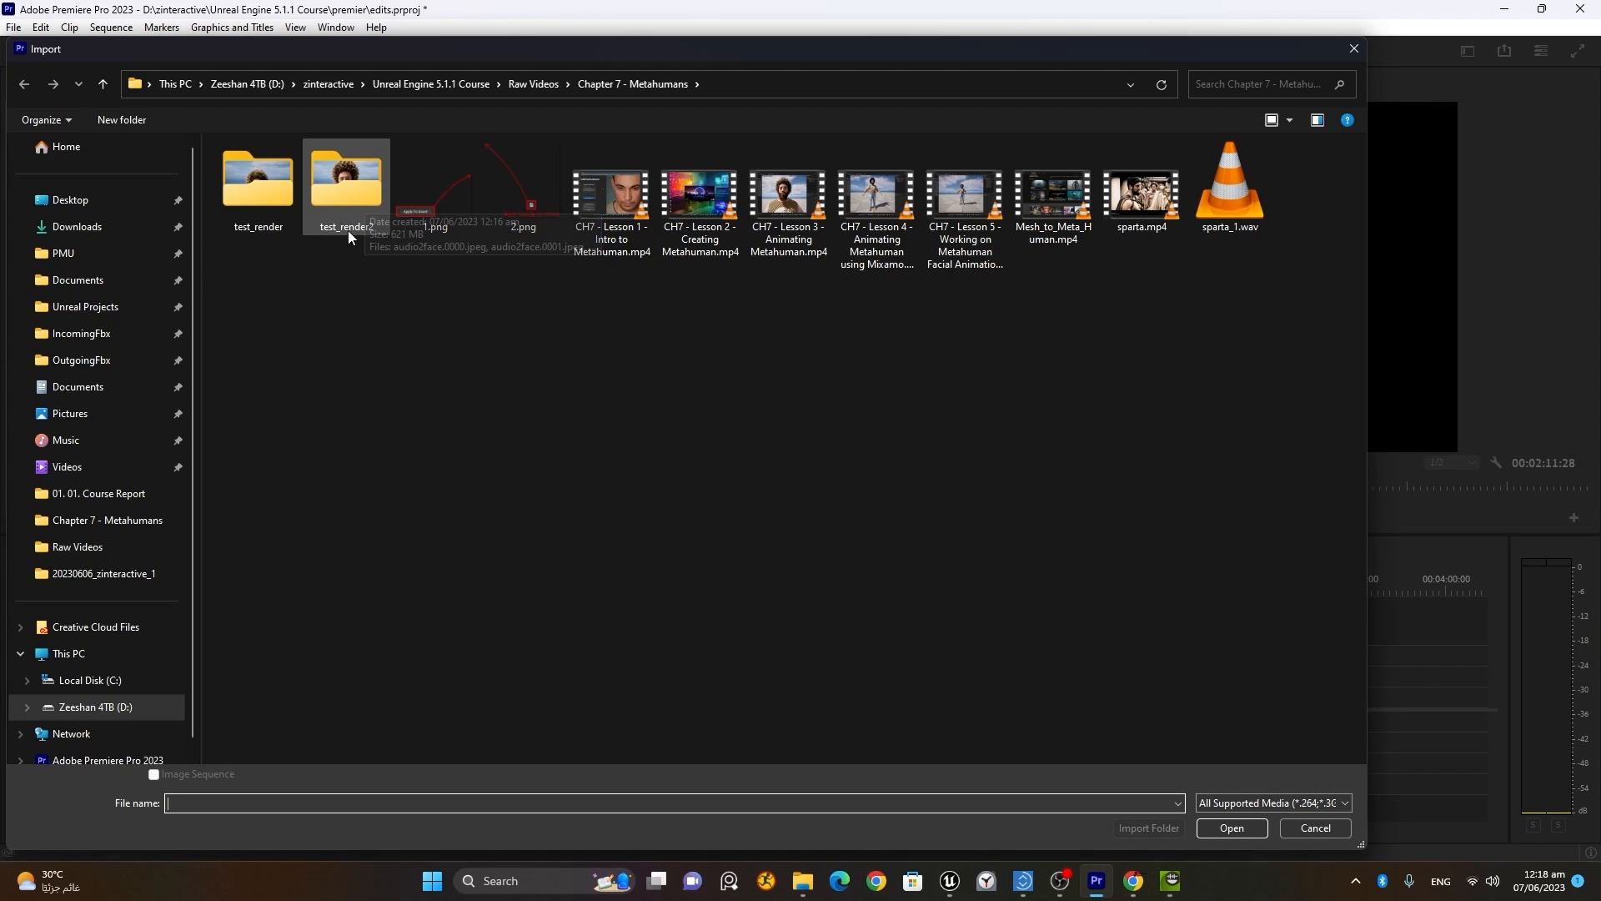
{"action": "left_click", "coordinate": [358, 180]}
{"action": "key", "text": "Return"}
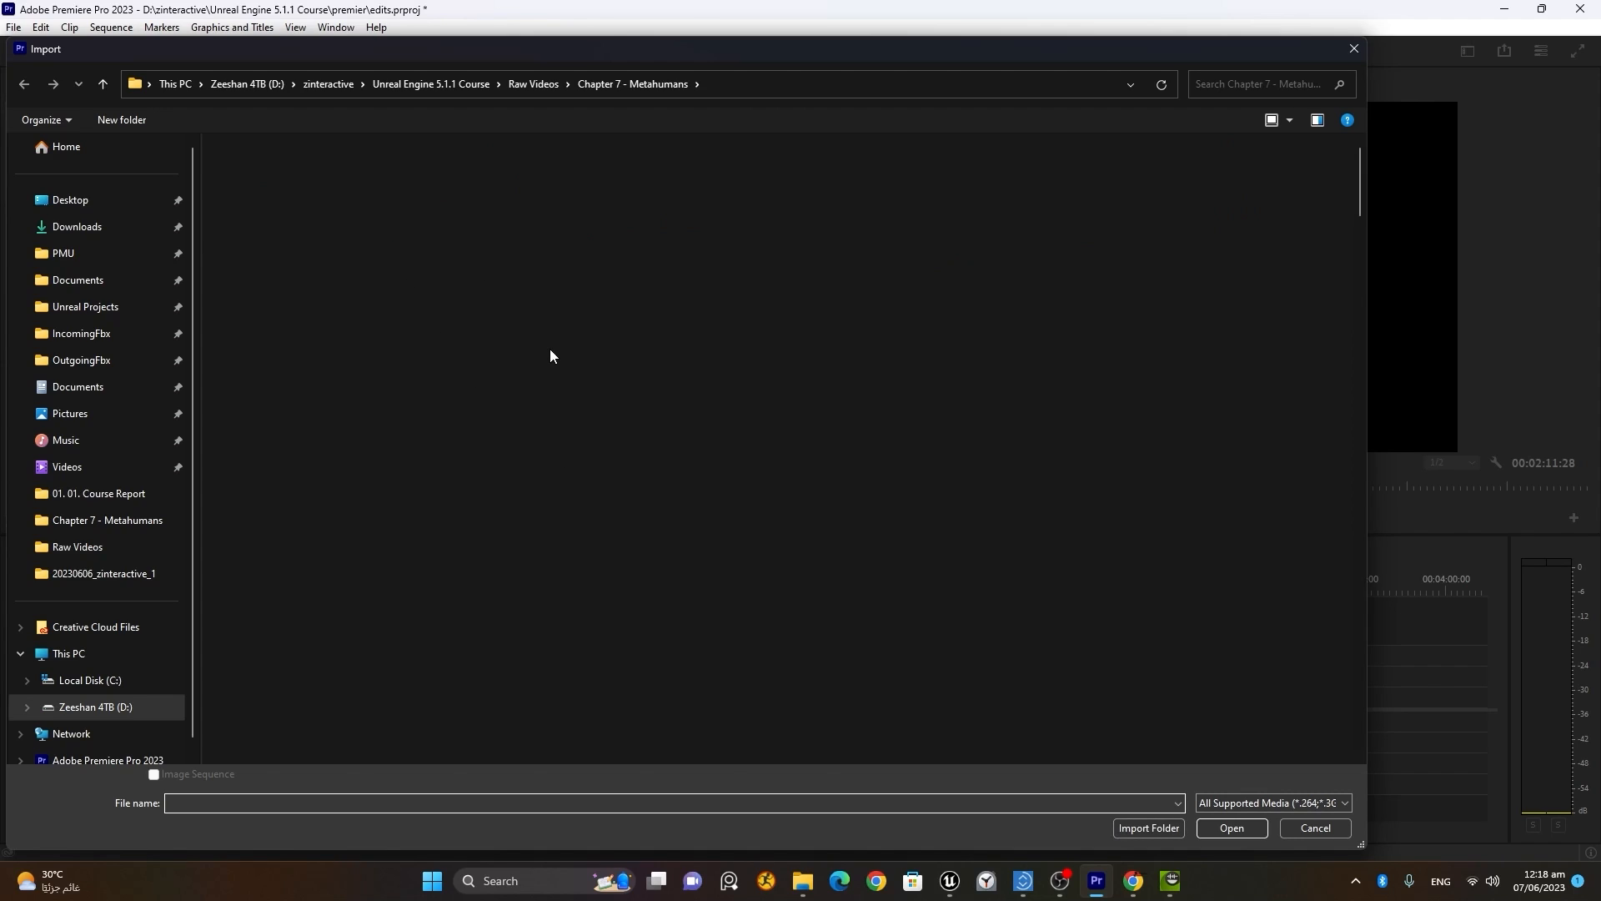
{"action": "left_click", "coordinate": [264, 166]}
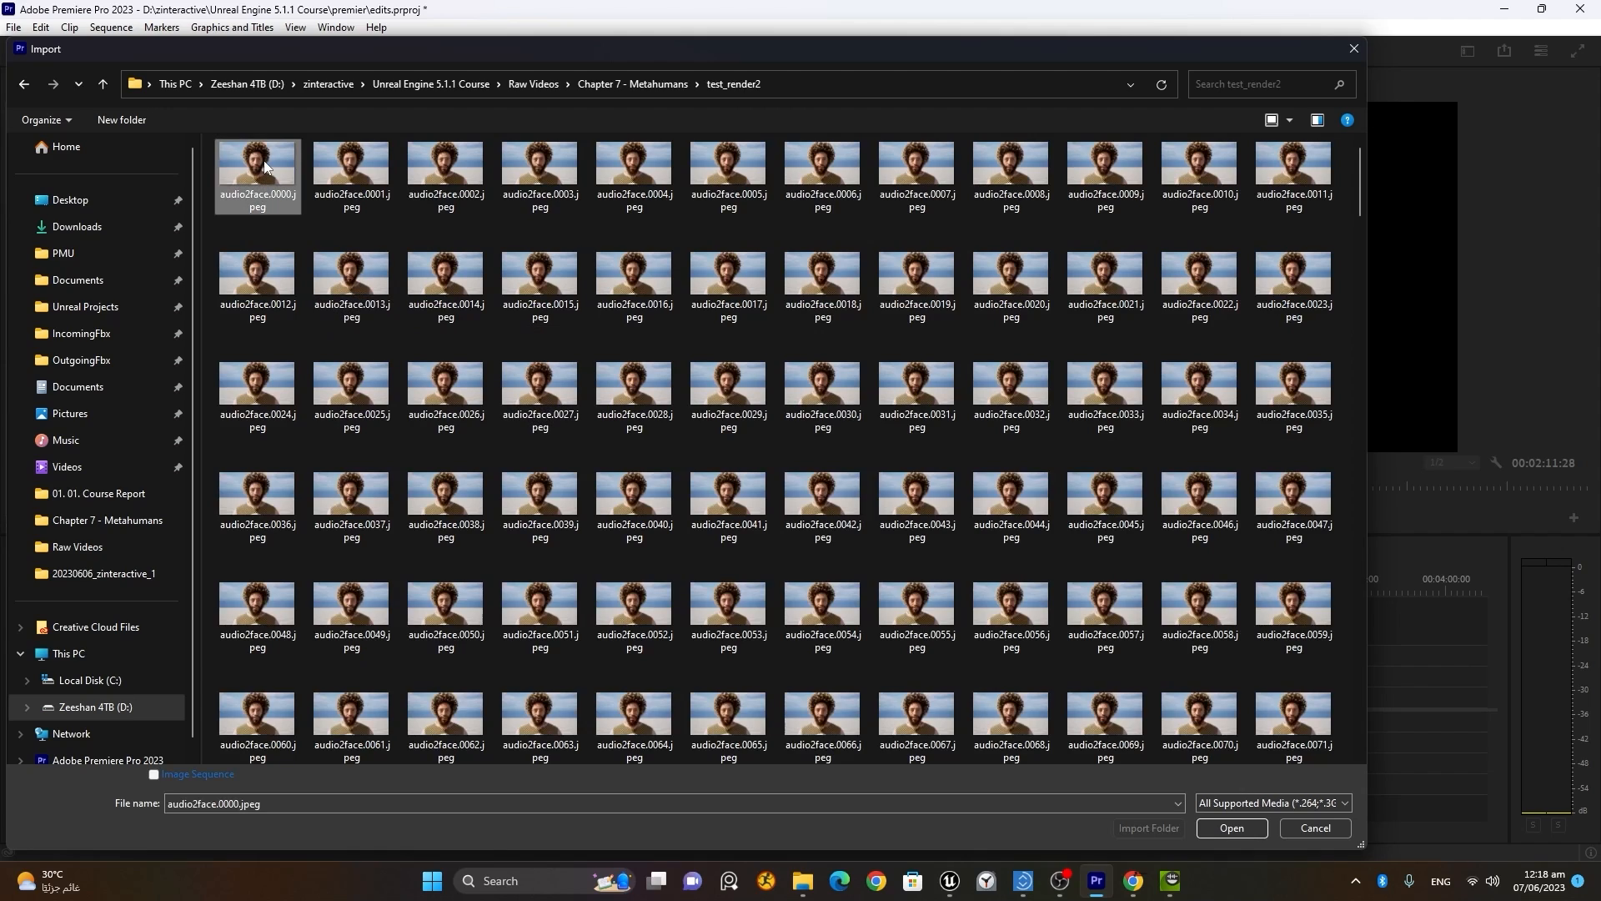
{"action": "left_click", "coordinate": [154, 775]}
{"action": "left_click", "coordinate": [1228, 831]}
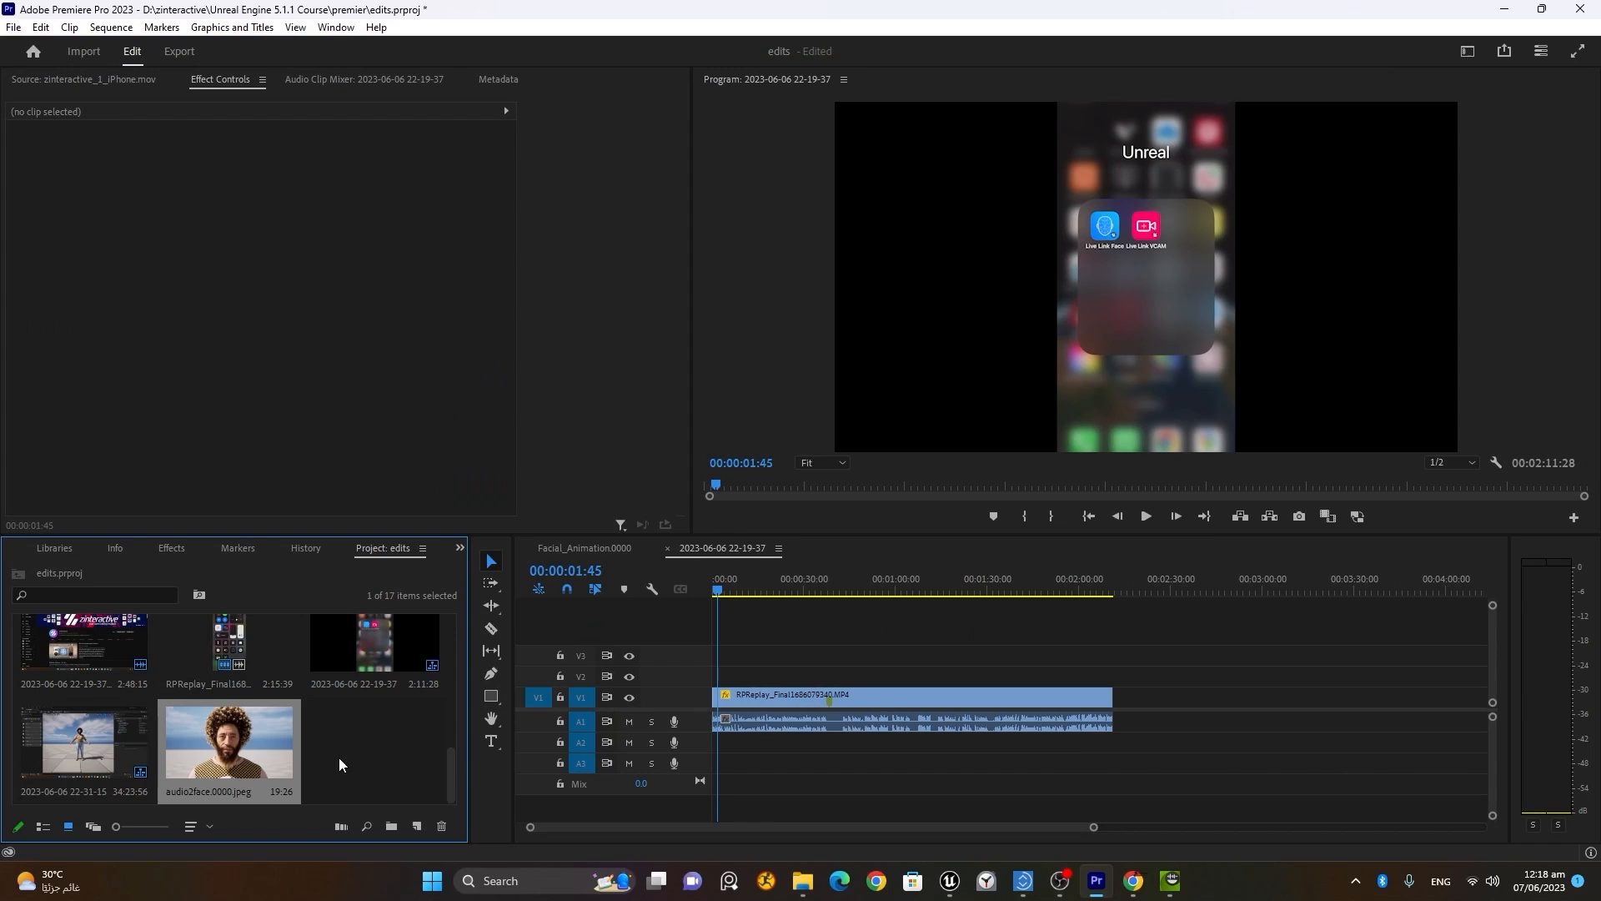
{"action": "right_click", "coordinate": [248, 737]}
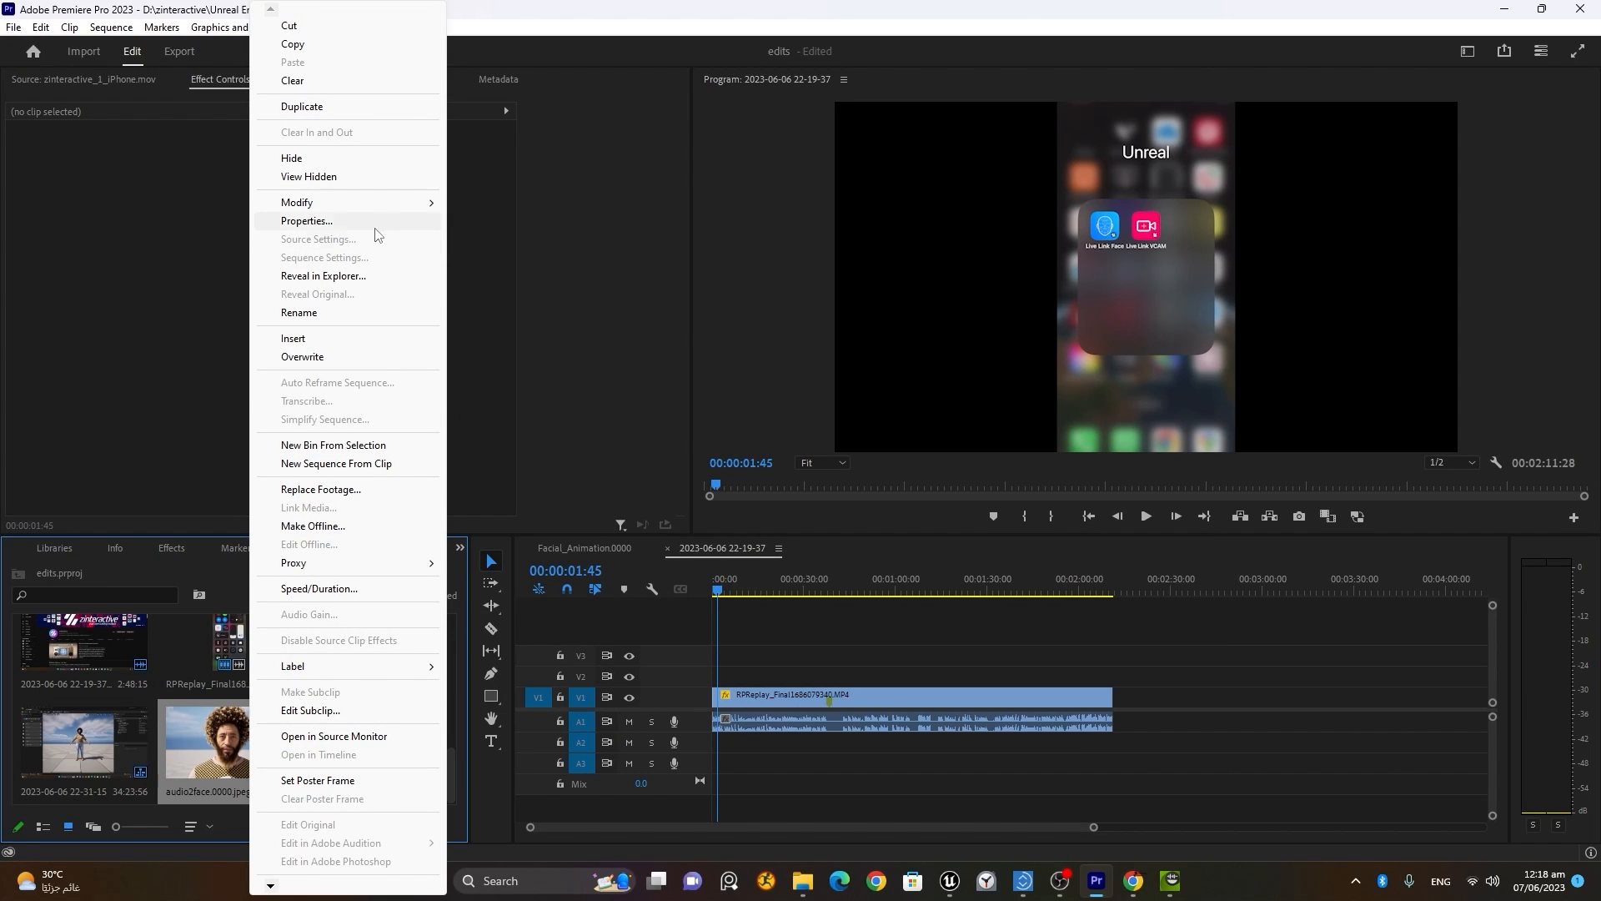
{"action": "left_click", "coordinate": [357, 465]}
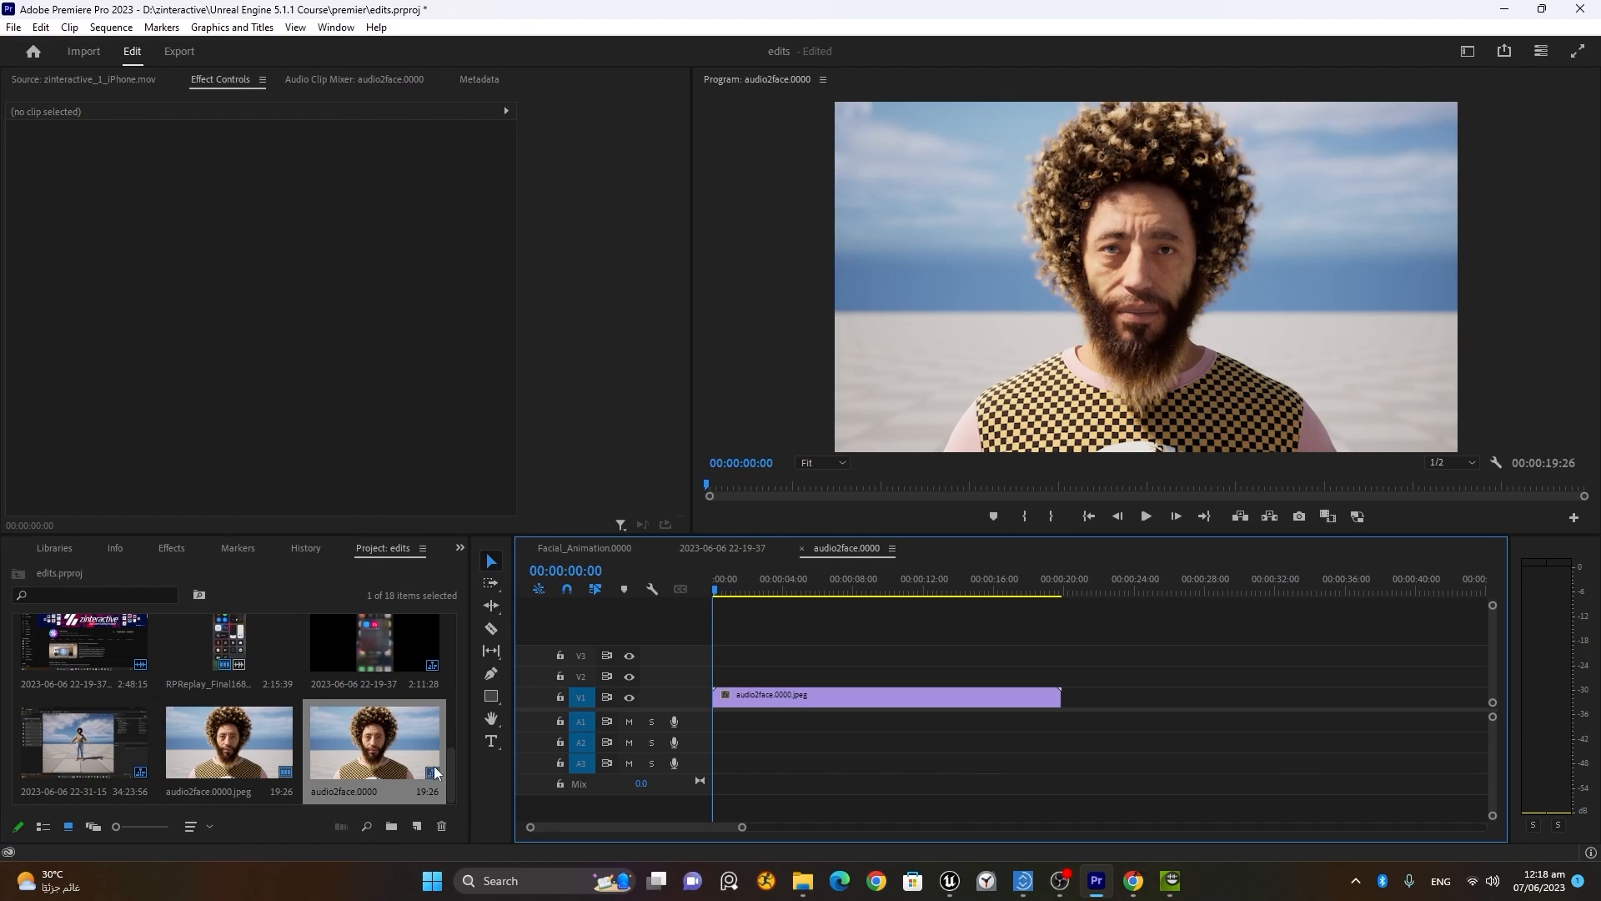
Step: Import sparta_1.wav from the Chapter 7 - Metahumans folder and place it on audio track A1 at the sequence start
{"action": "left_click", "coordinate": [14, 27]}
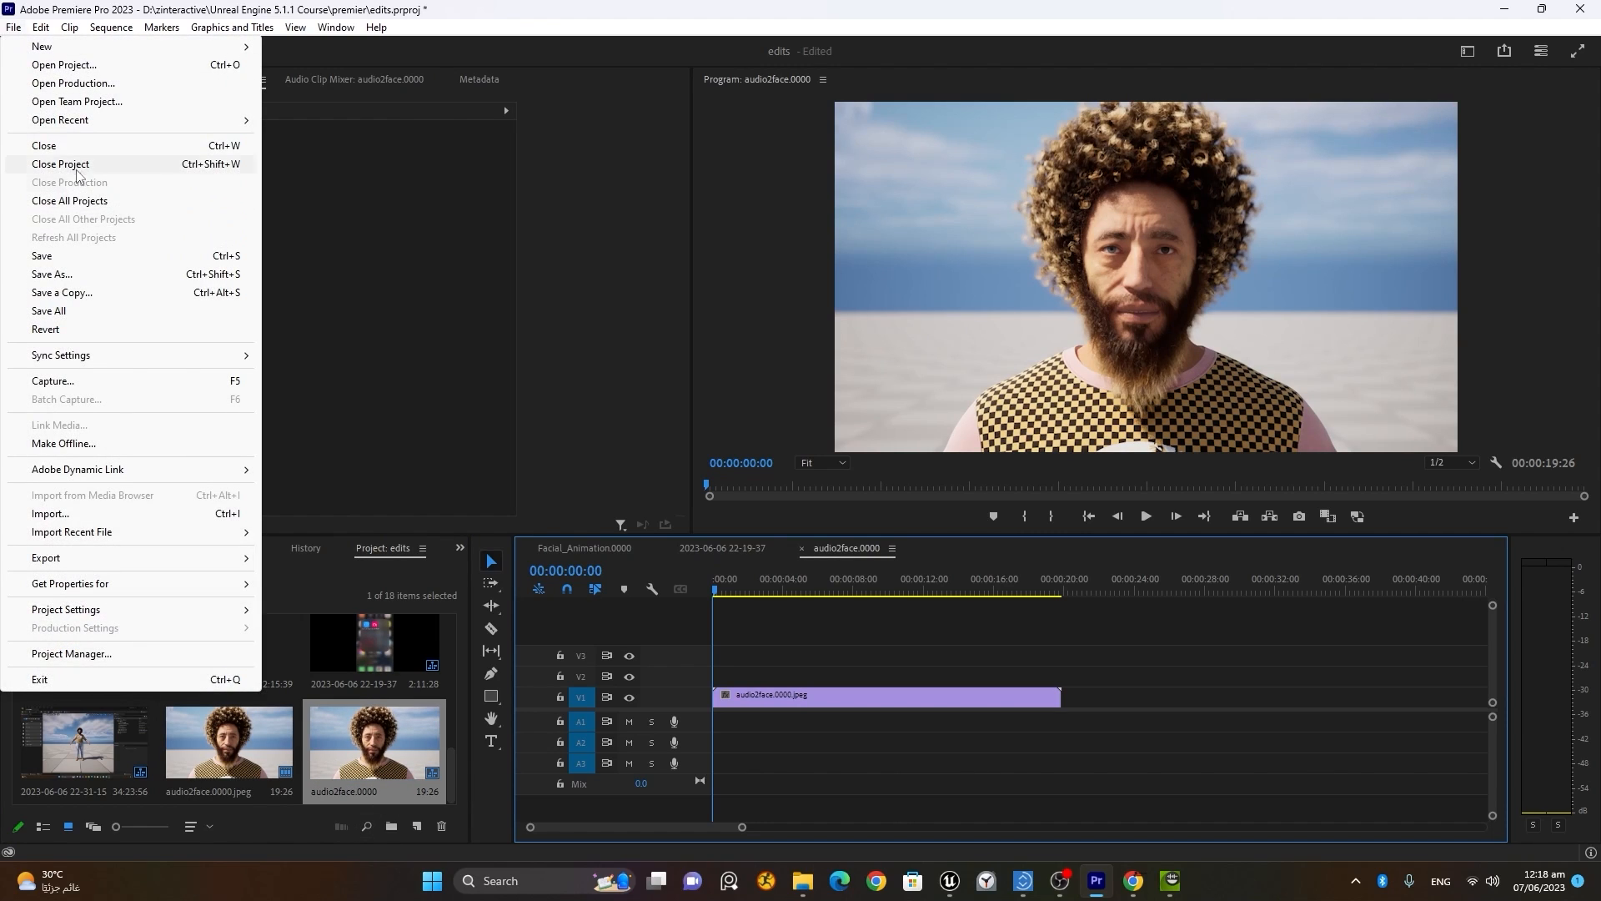
{"action": "left_click", "coordinate": [86, 513]}
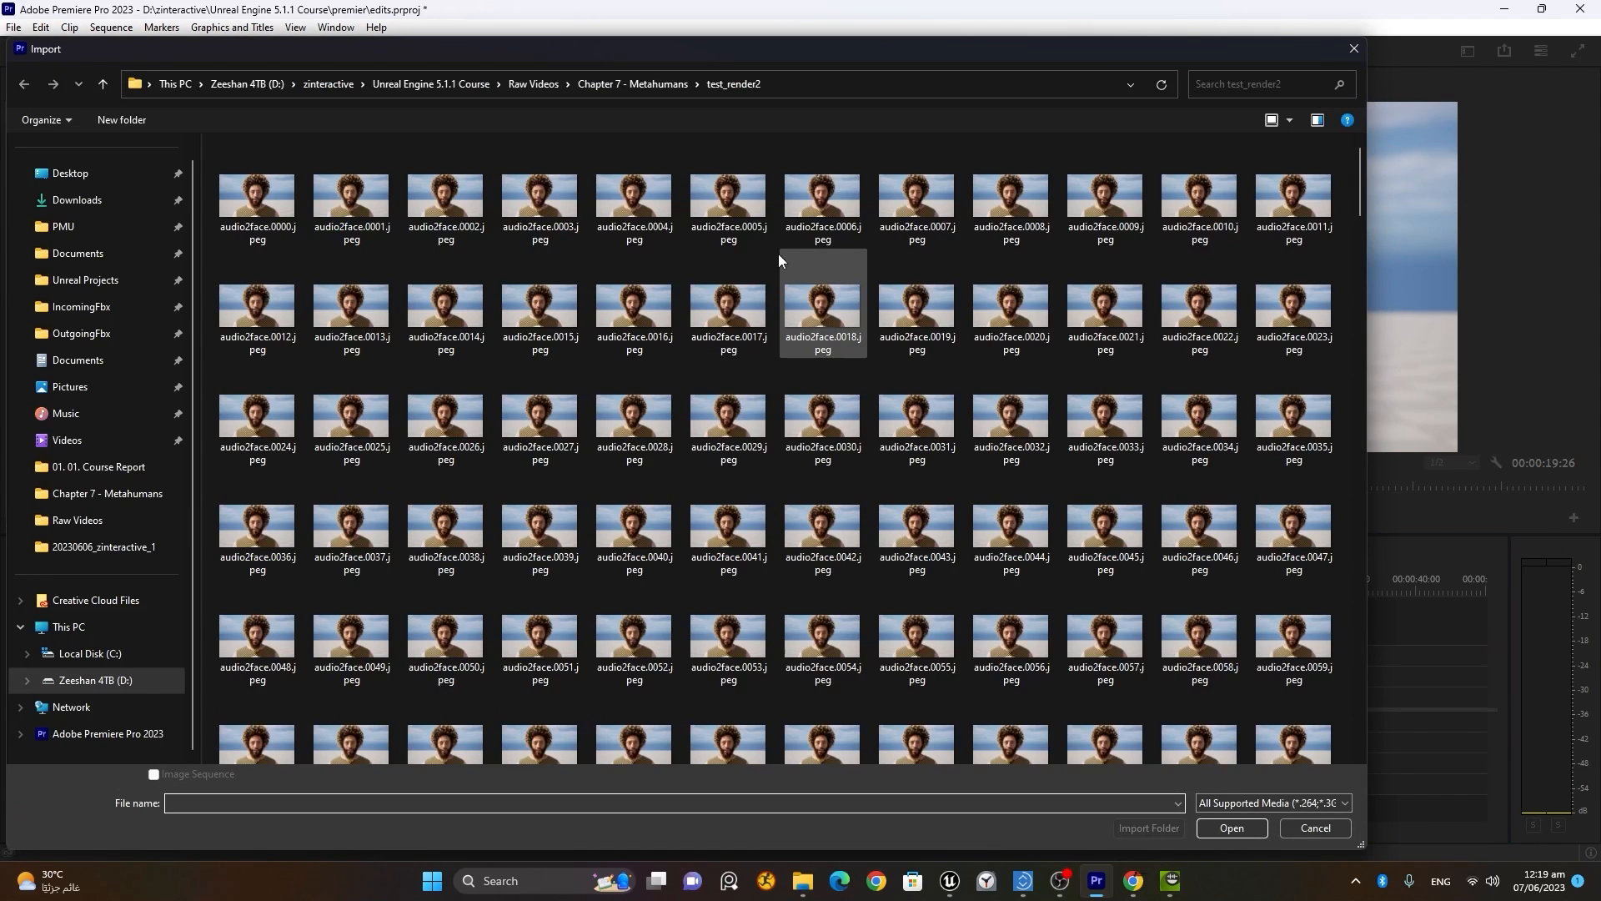
{"action": "left_click", "coordinate": [636, 85]}
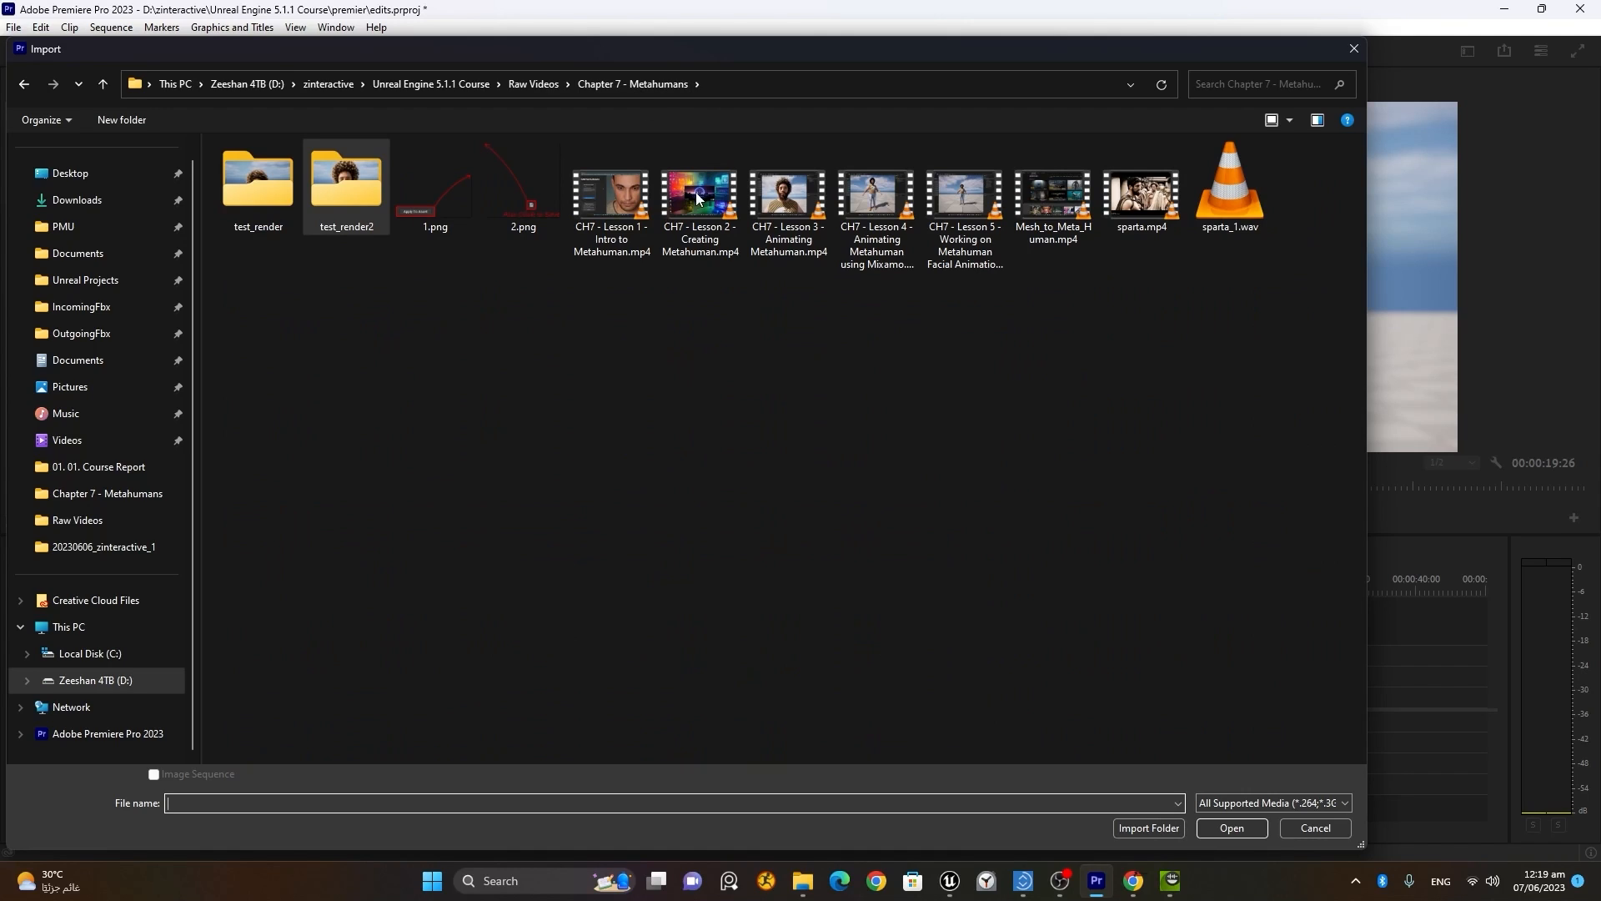
{"action": "left_click", "coordinate": [1230, 200]}
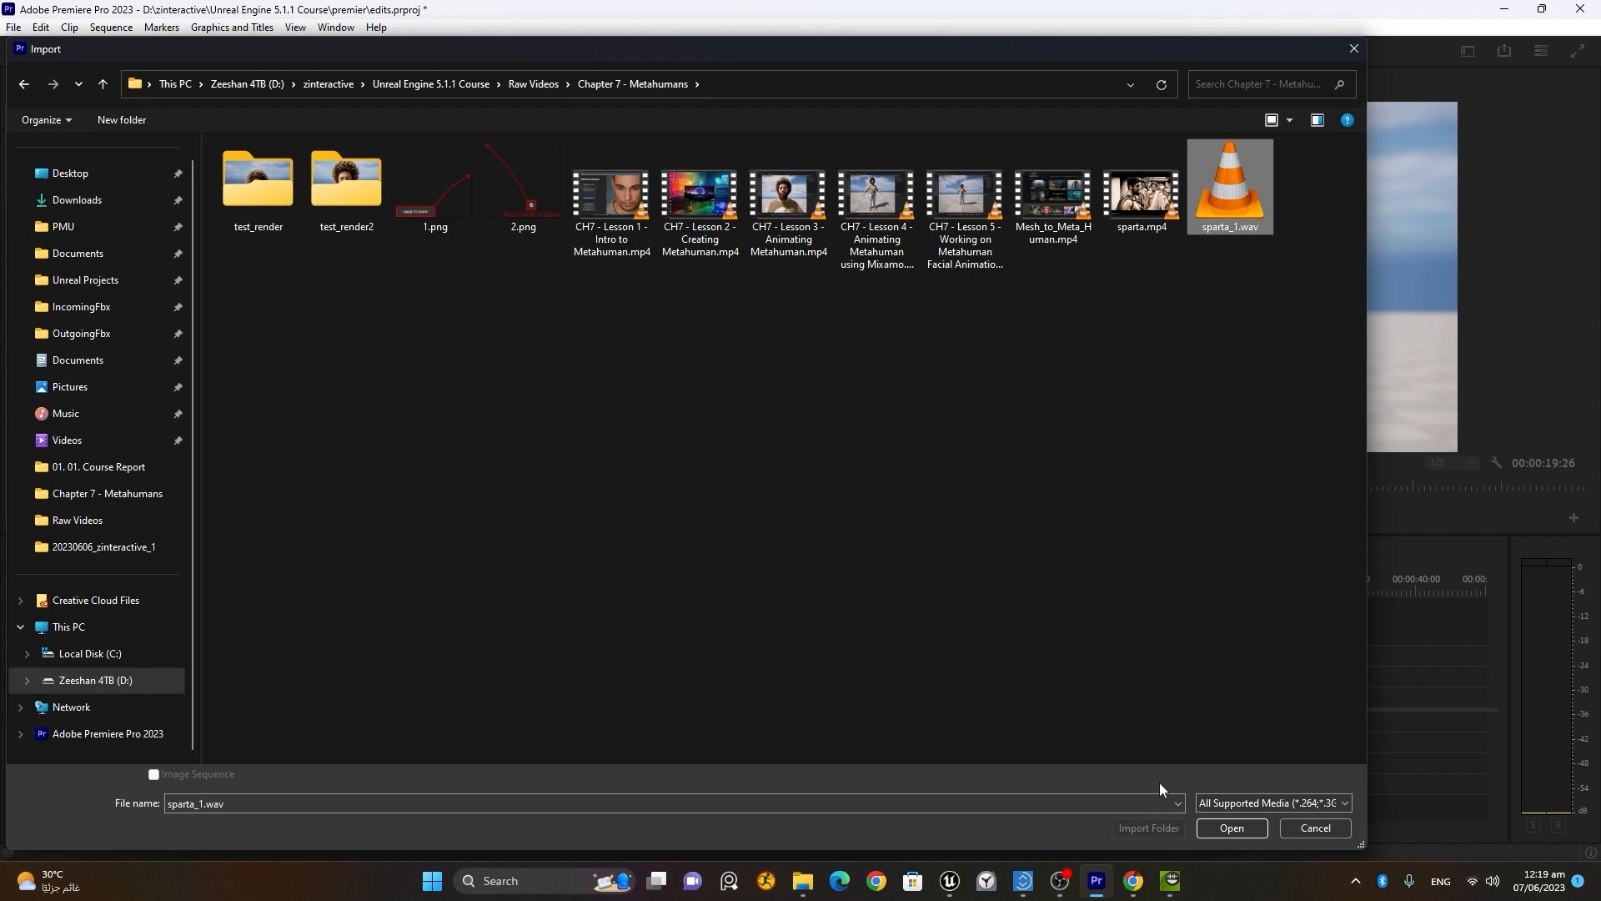
{"action": "left_click", "coordinate": [1231, 828]}
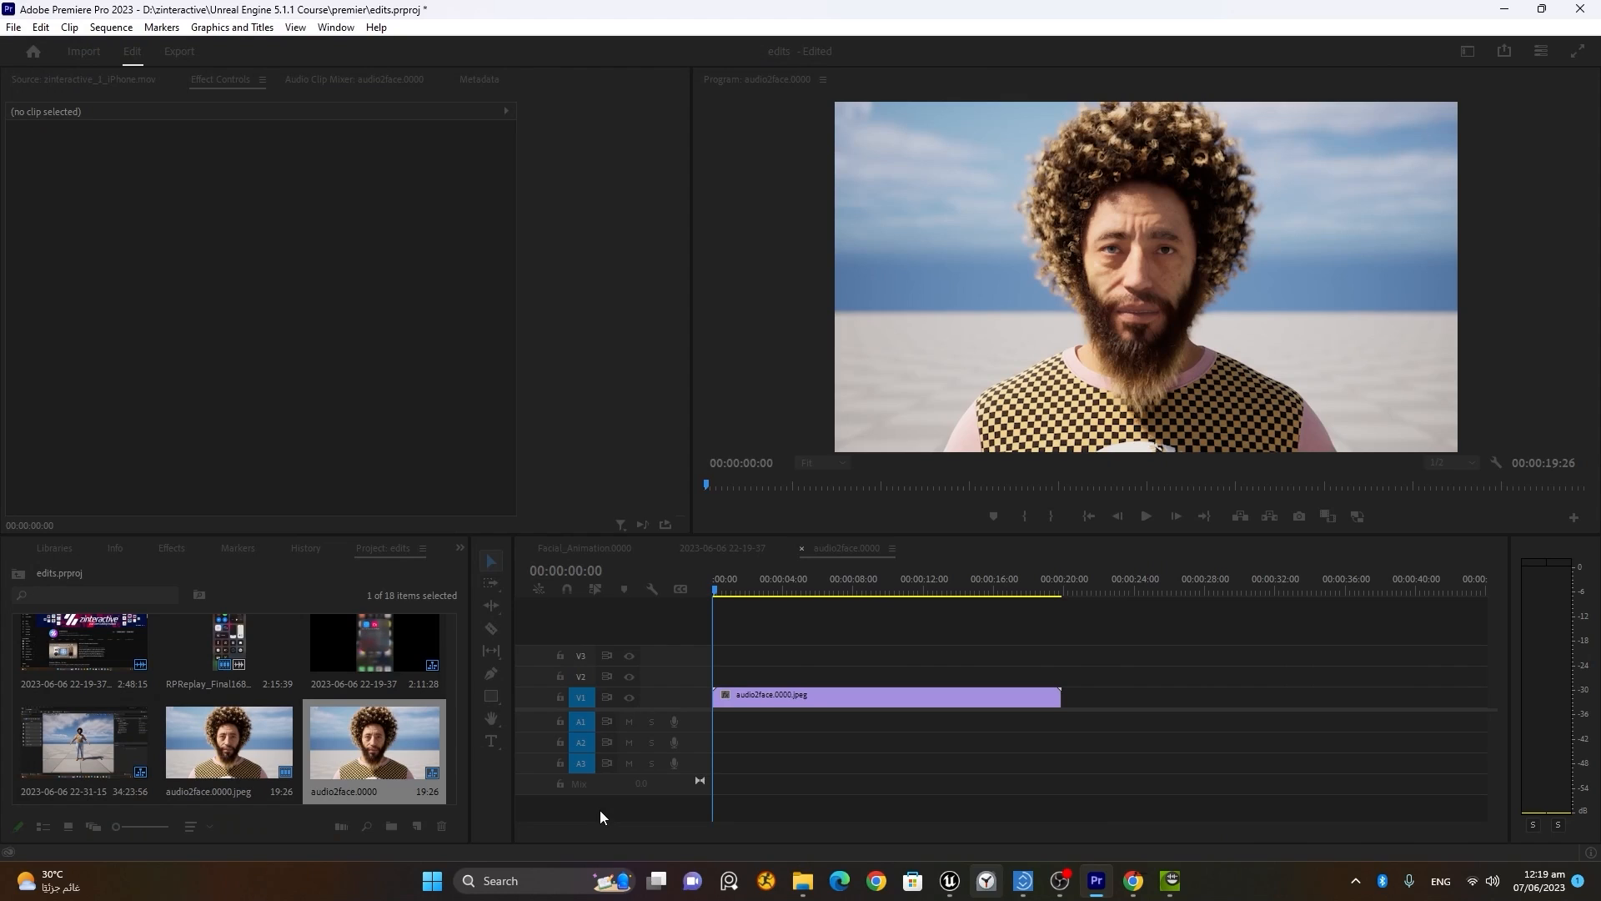
{"action": "left_click_drag", "start_coordinate": [106, 771], "coordinate": [715, 724]}
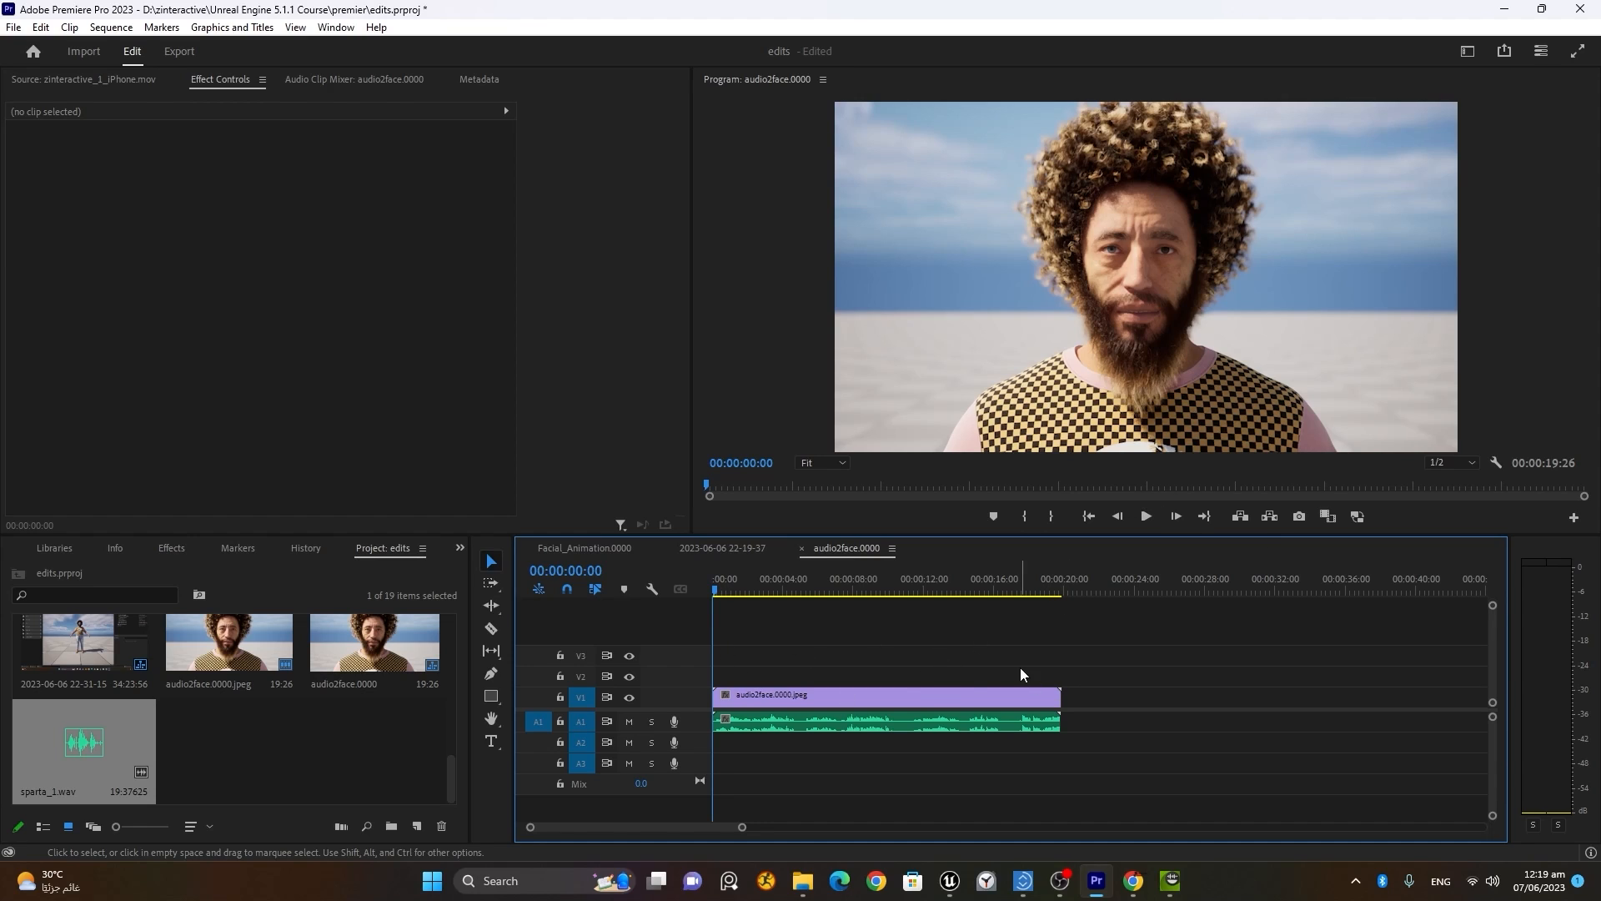
Step: Play the audio2face.0000 sequence with its audio to check the lip sync, and move the playhead to 00:00:11:23
{"action": "left_click", "coordinate": [1147, 517]}
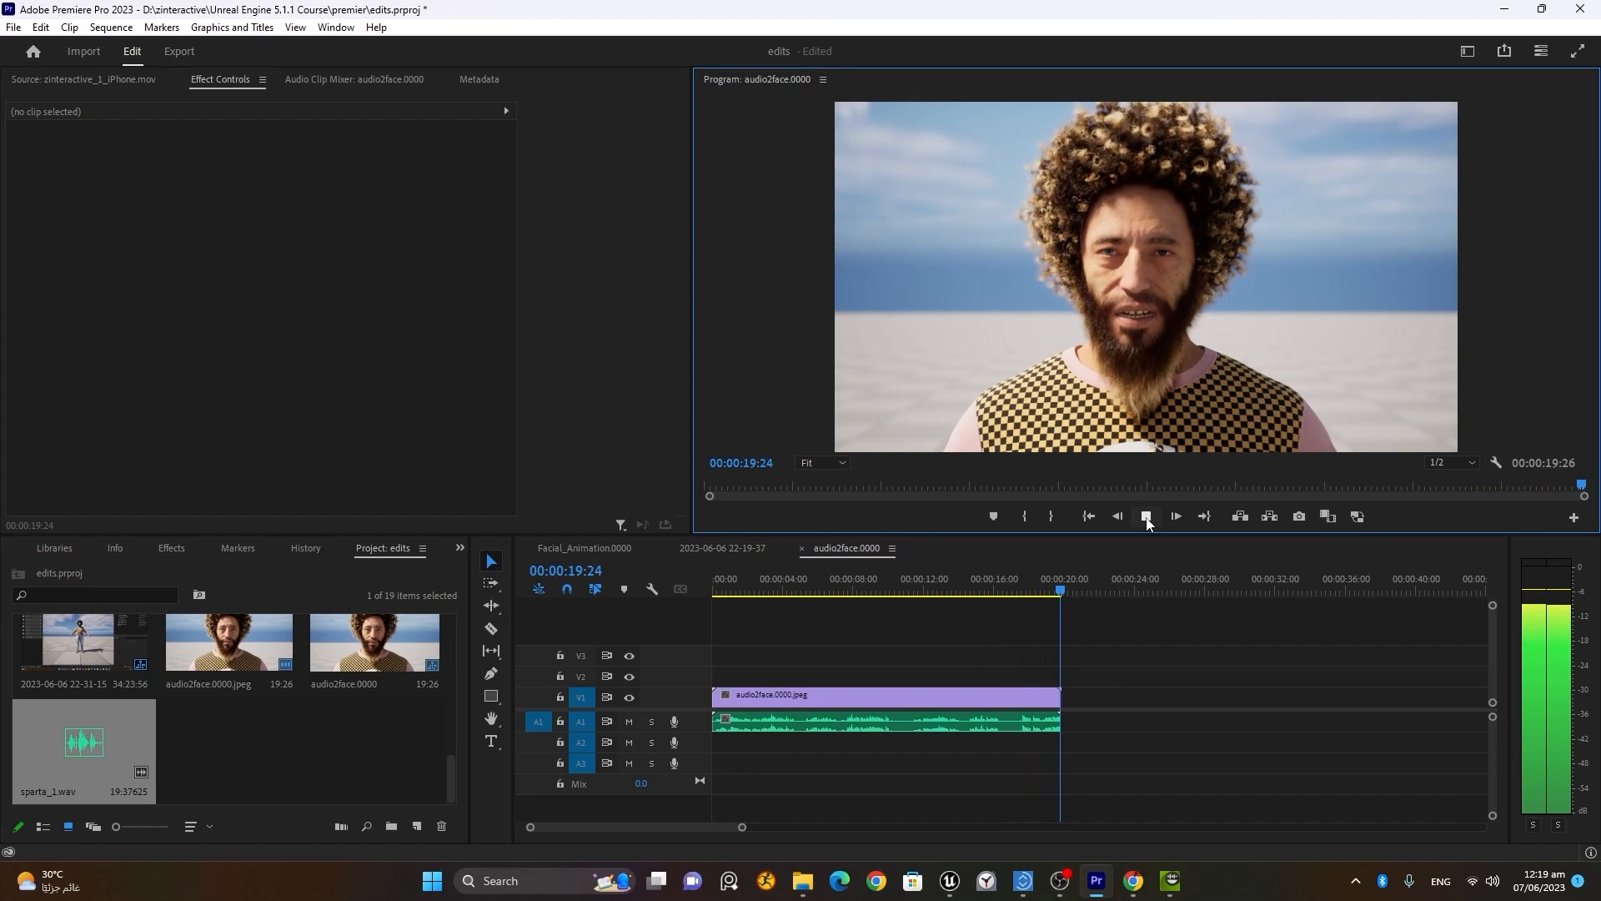
{"action": "left_click", "coordinate": [919, 581]}
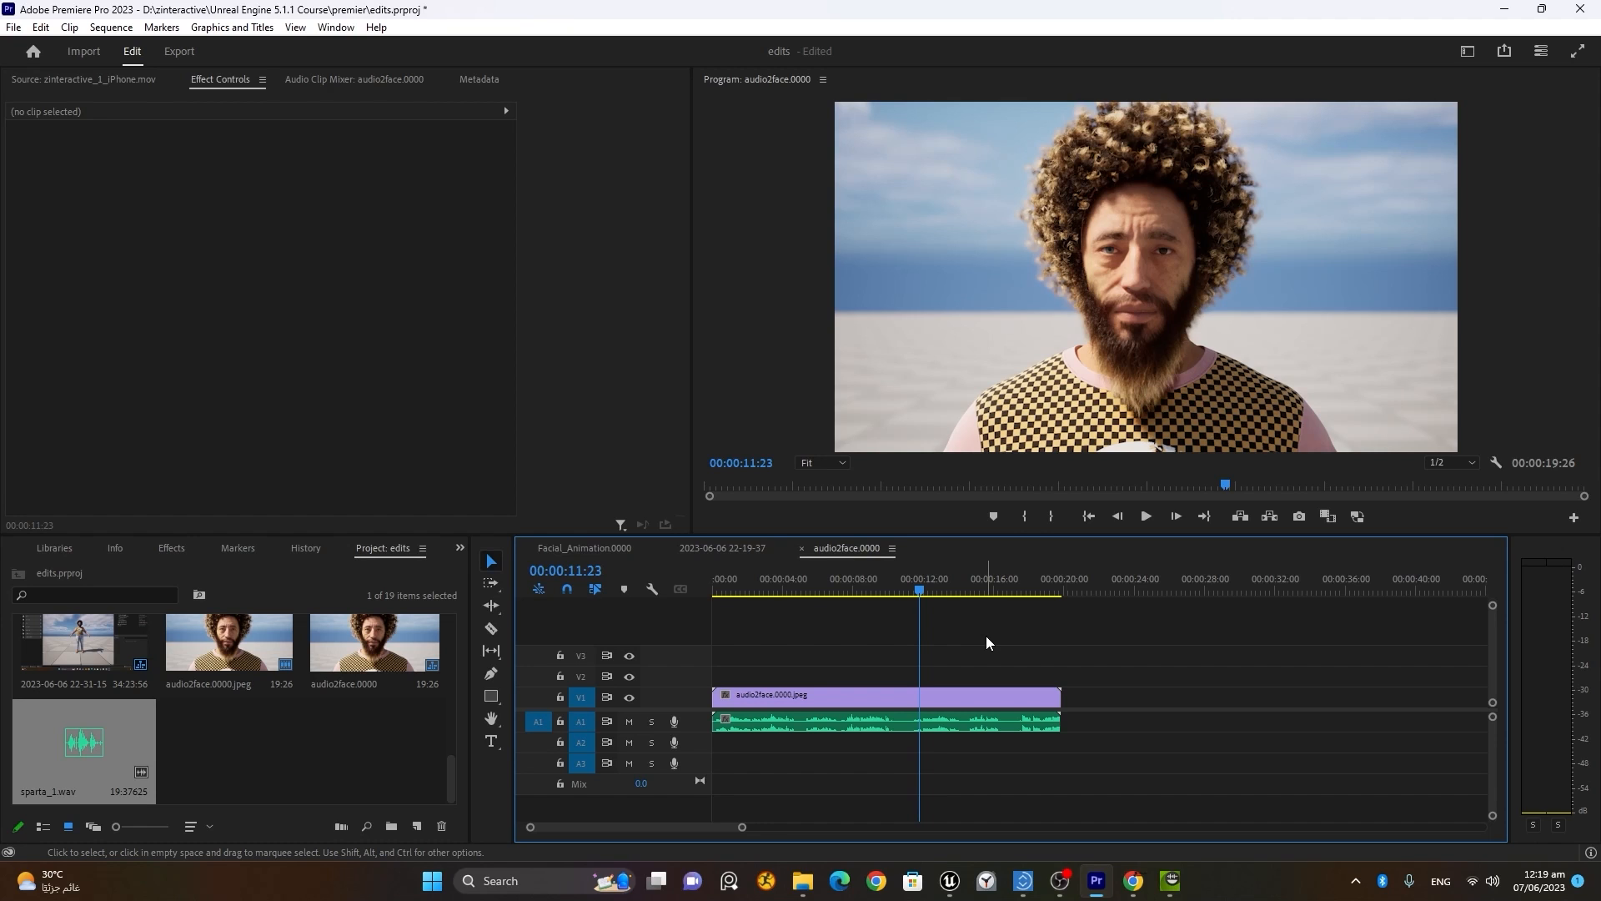
Step: Switch to Unreal Editor, expand BP_TheExperiment to its Body and Face tracks in the audio2face sequence, and return the playhead to frame 0
{"action": "left_click", "coordinate": [1171, 881]}
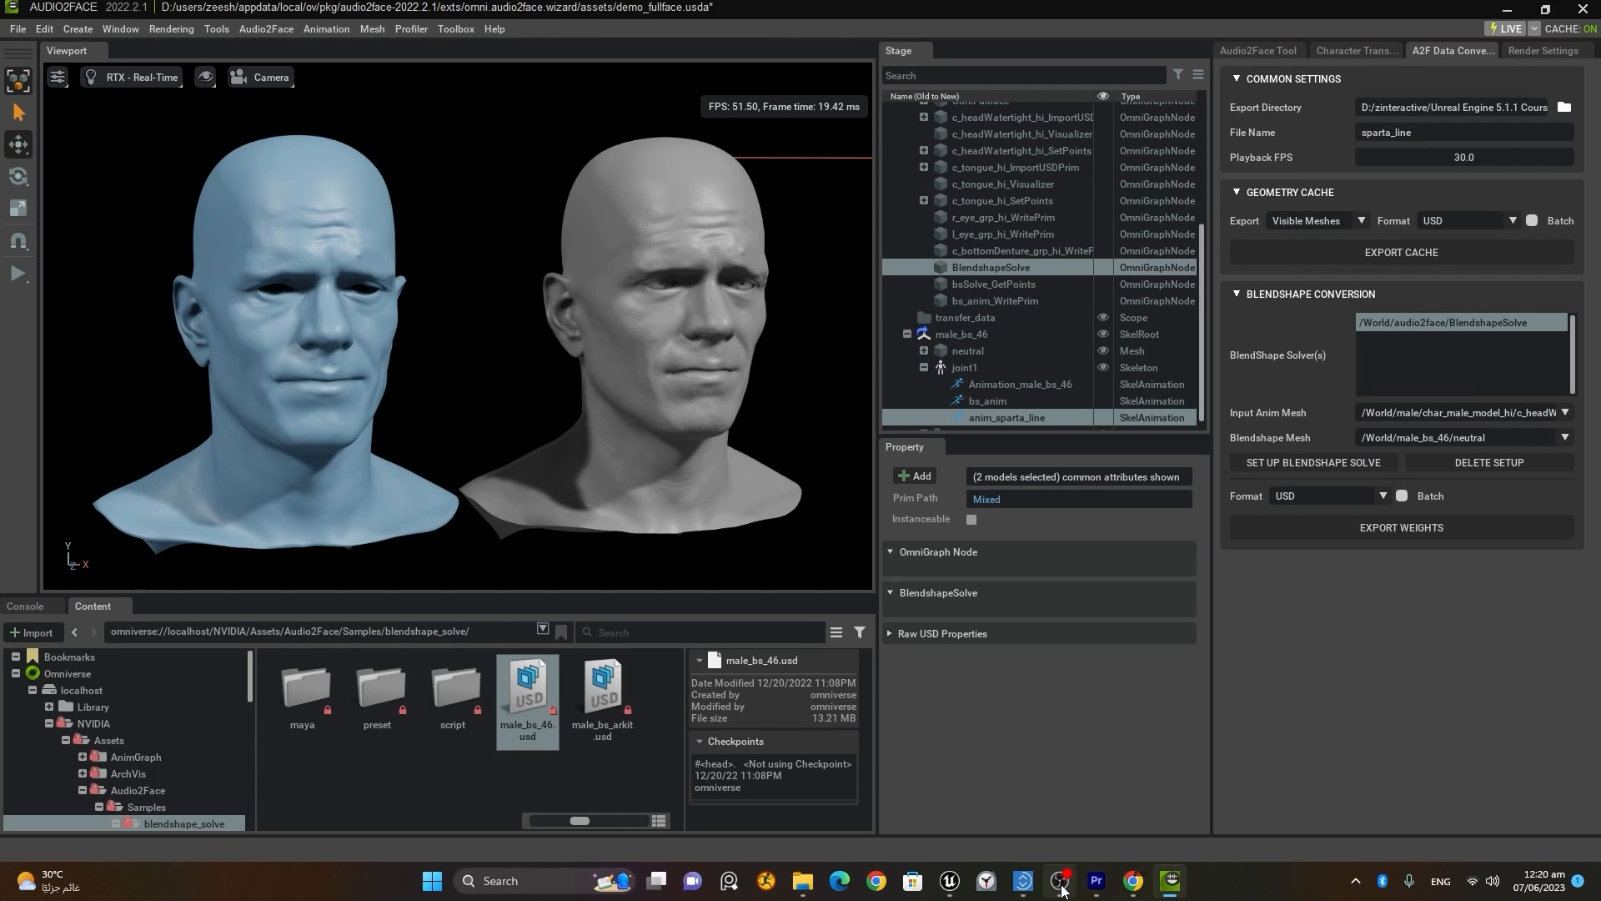
{"action": "mouse_move", "coordinate": [1060, 884]}
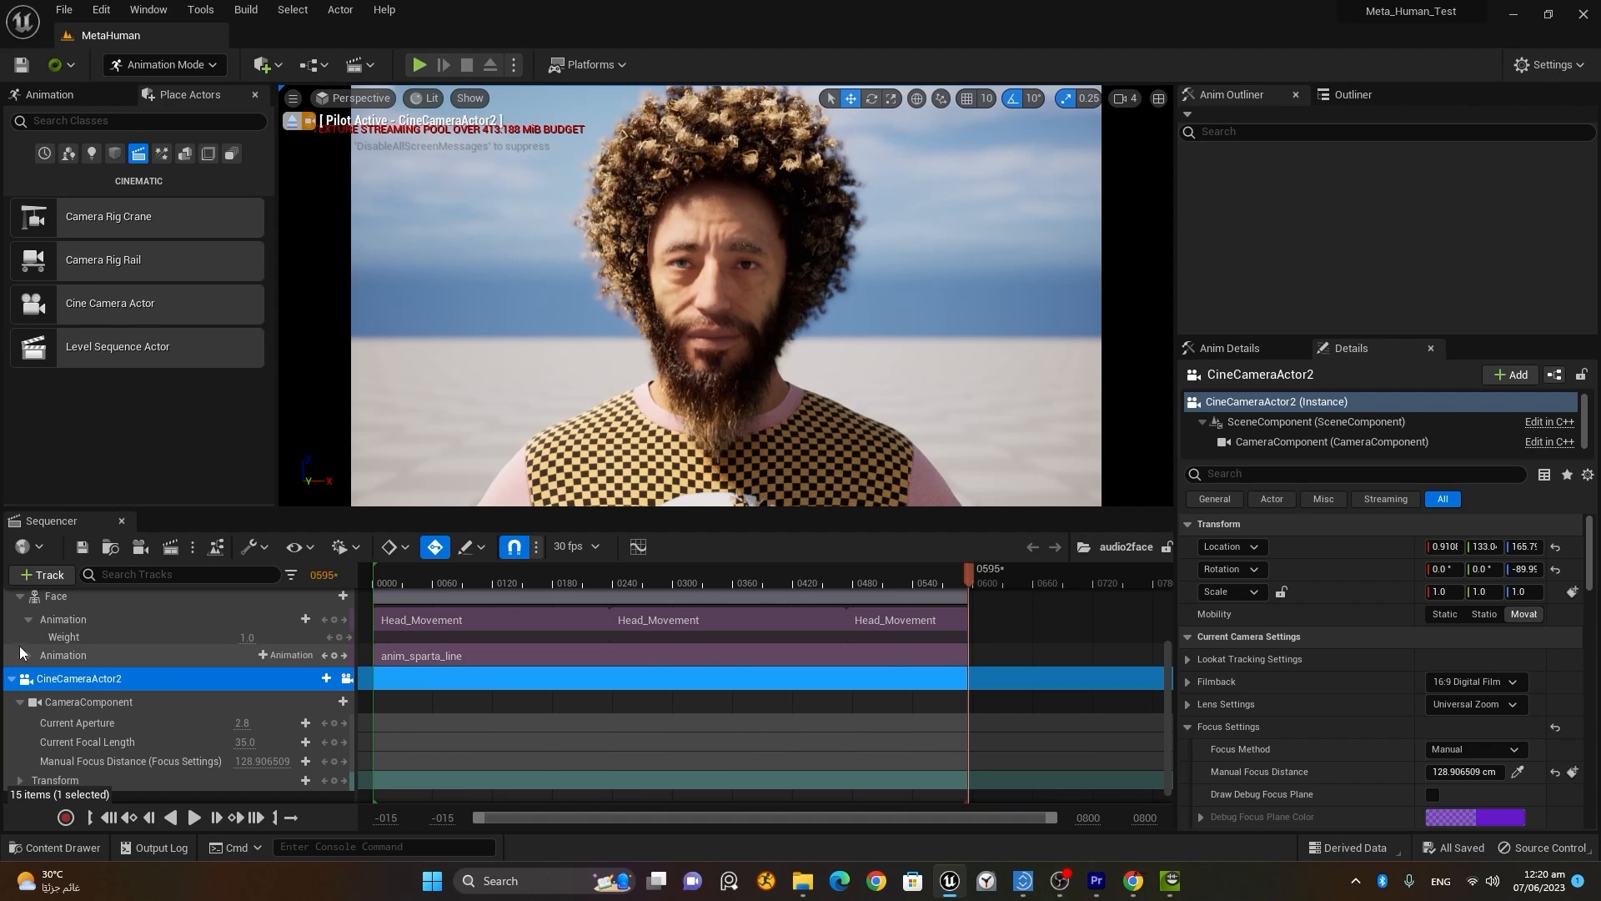
{"action": "scroll", "coordinate": [17, 653], "scroll_direction": "up", "scroll_amount": 4}
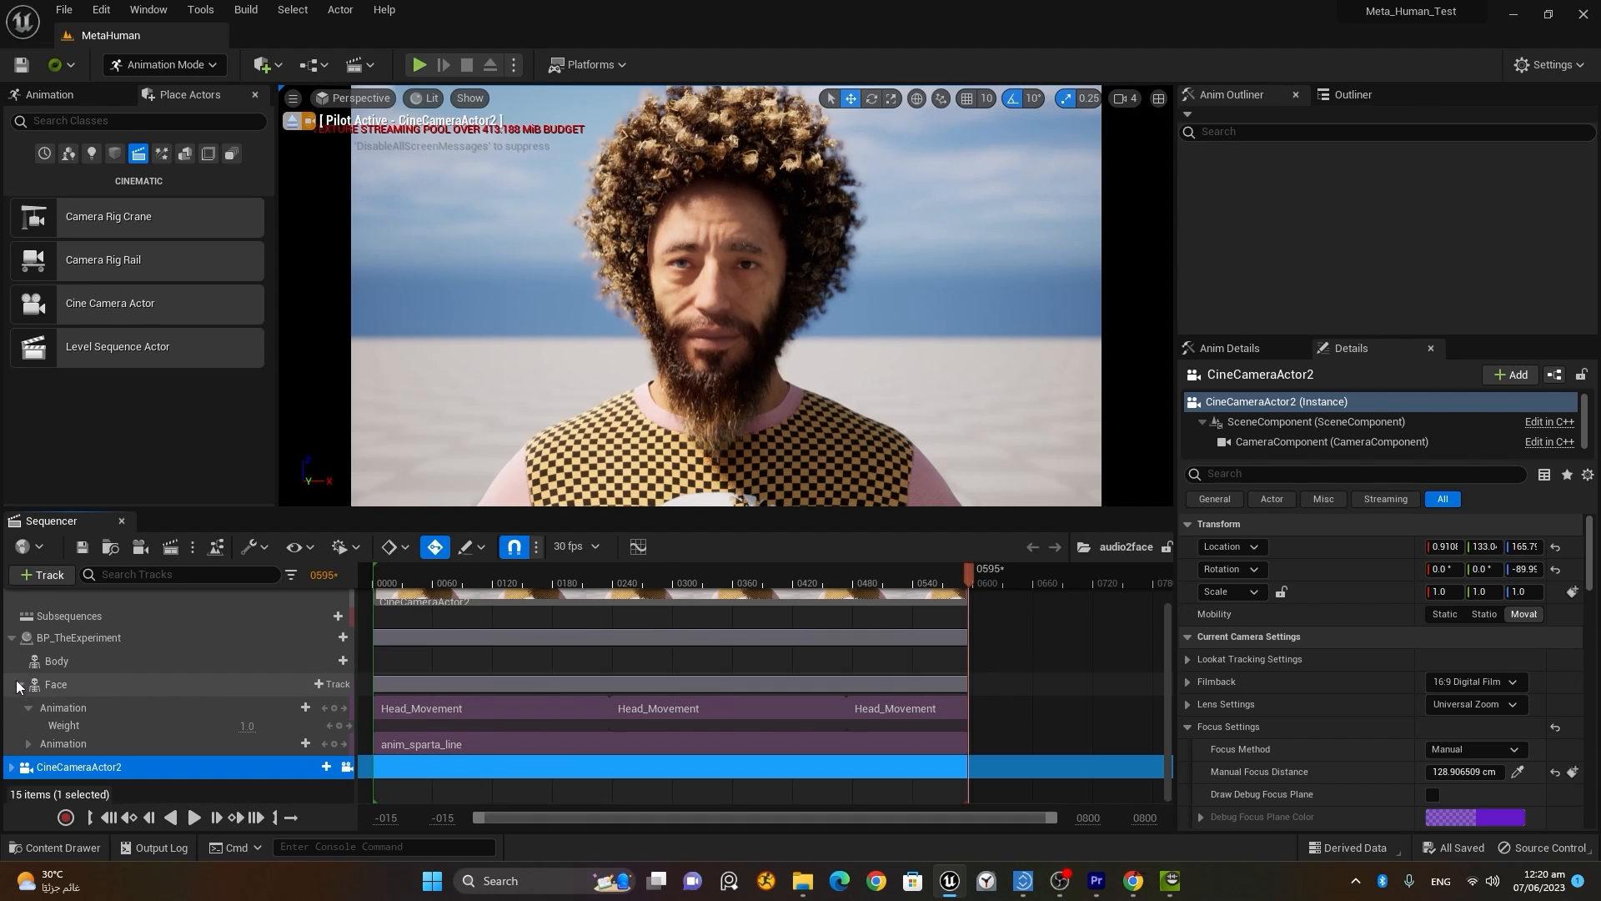
{"action": "left_click", "coordinate": [15, 643]}
{"action": "left_click", "coordinate": [11, 638]}
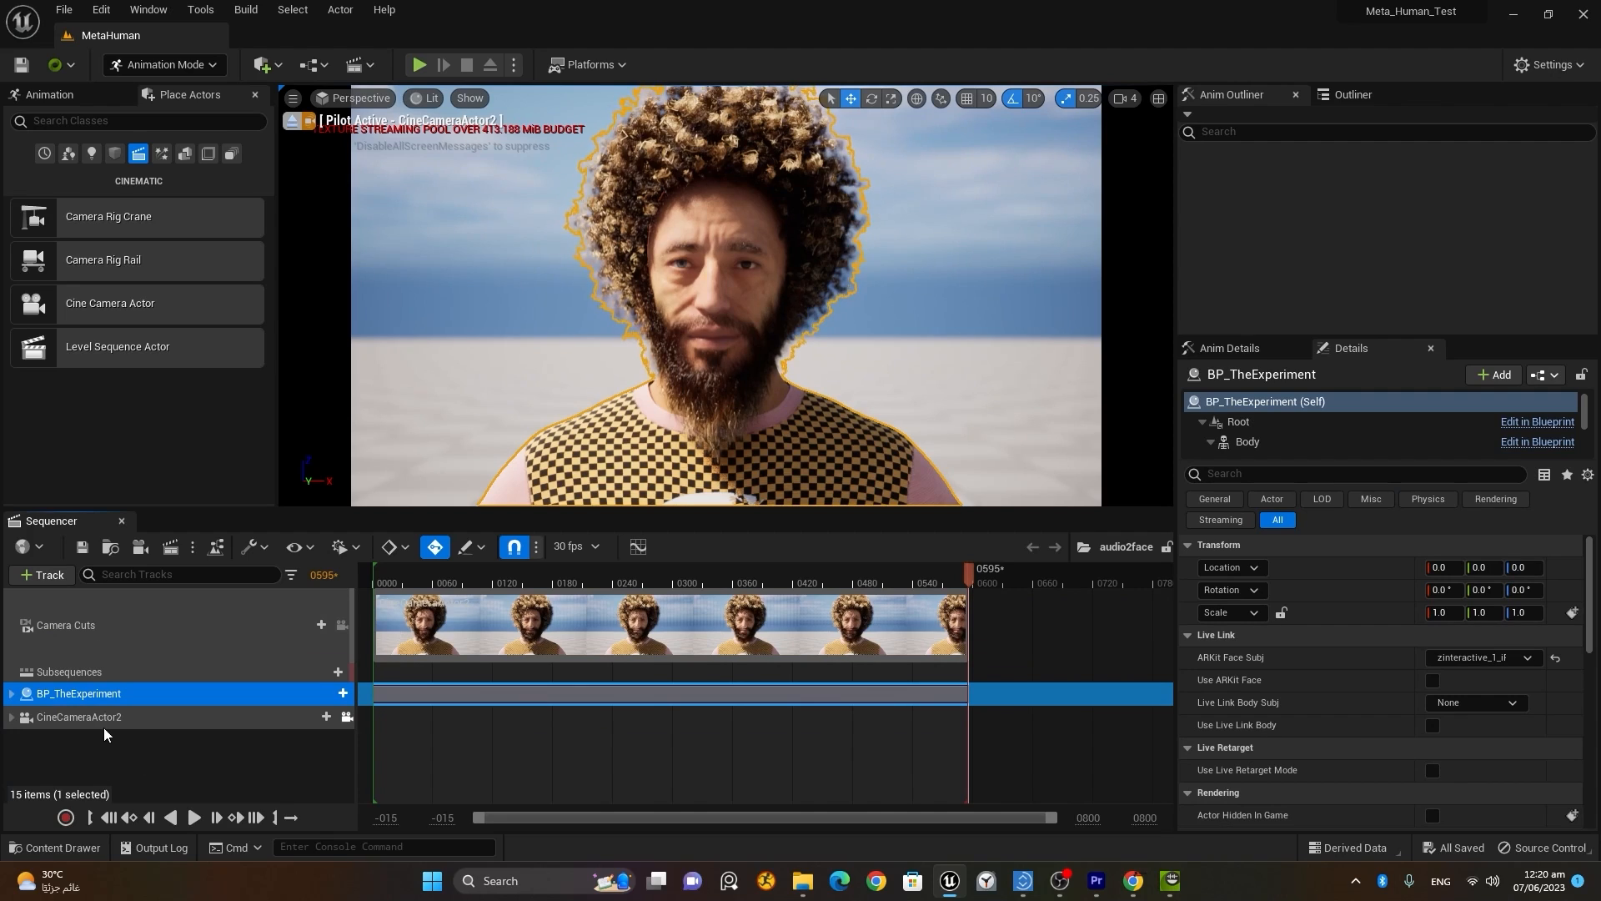
{"action": "left_click", "coordinate": [12, 694]}
{"action": "scroll", "coordinate": [175, 639], "scroll_direction": "down", "scroll_amount": 1}
{"action": "left_click", "coordinate": [20, 715]}
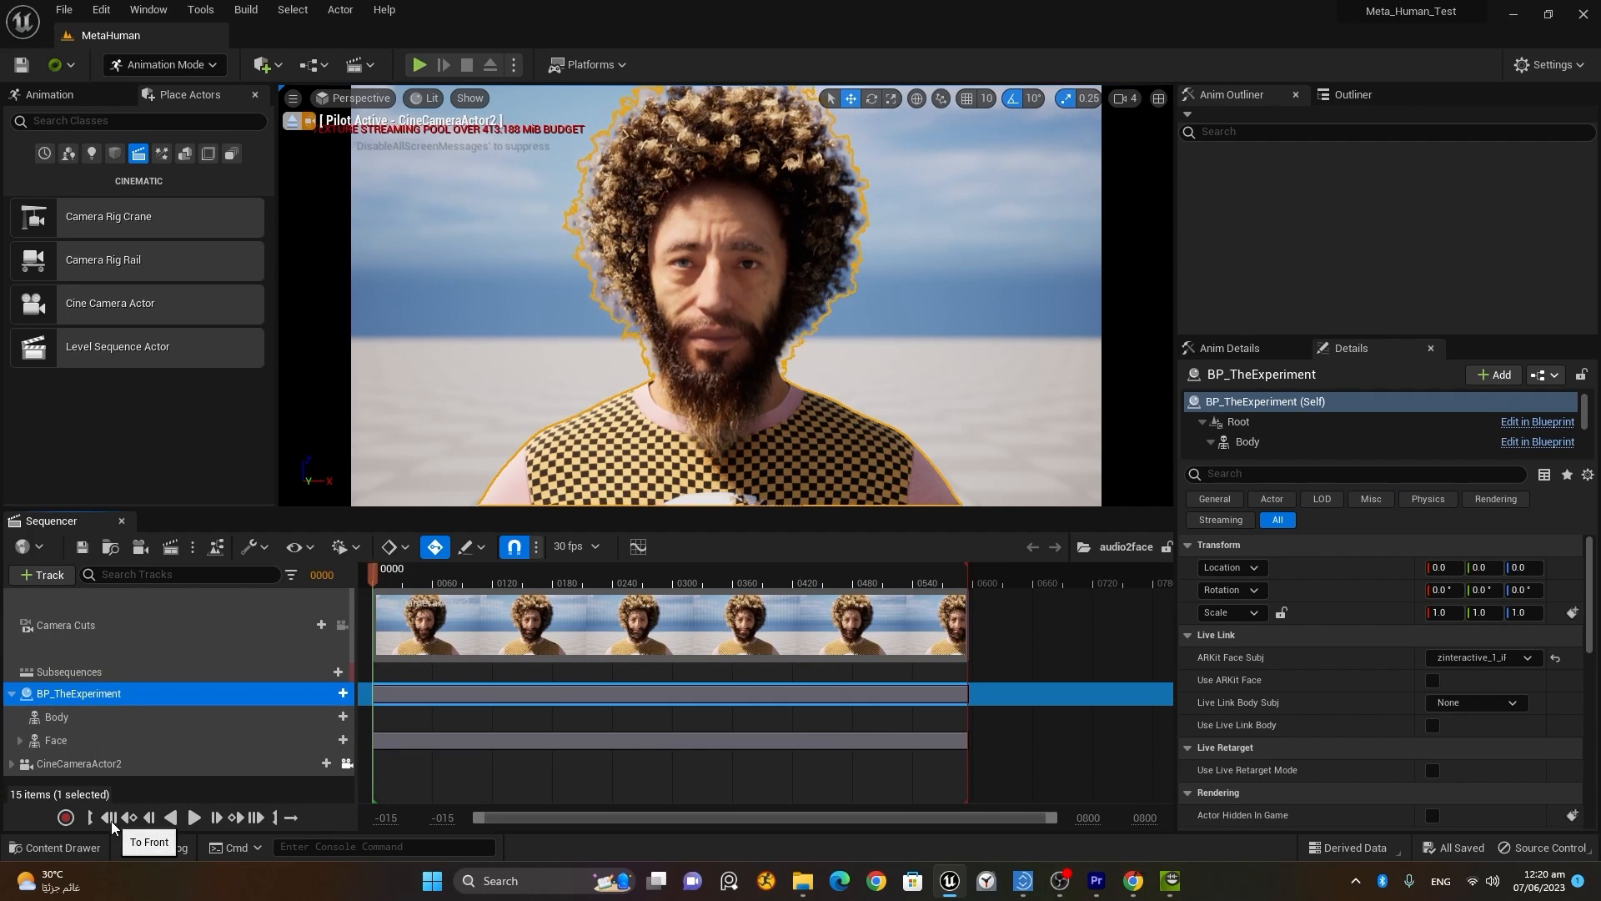
Step: Add the Walking_UE animation to the Body track of BP_TheExperiment at frame 0
{"action": "left_click", "coordinate": [321, 719]}
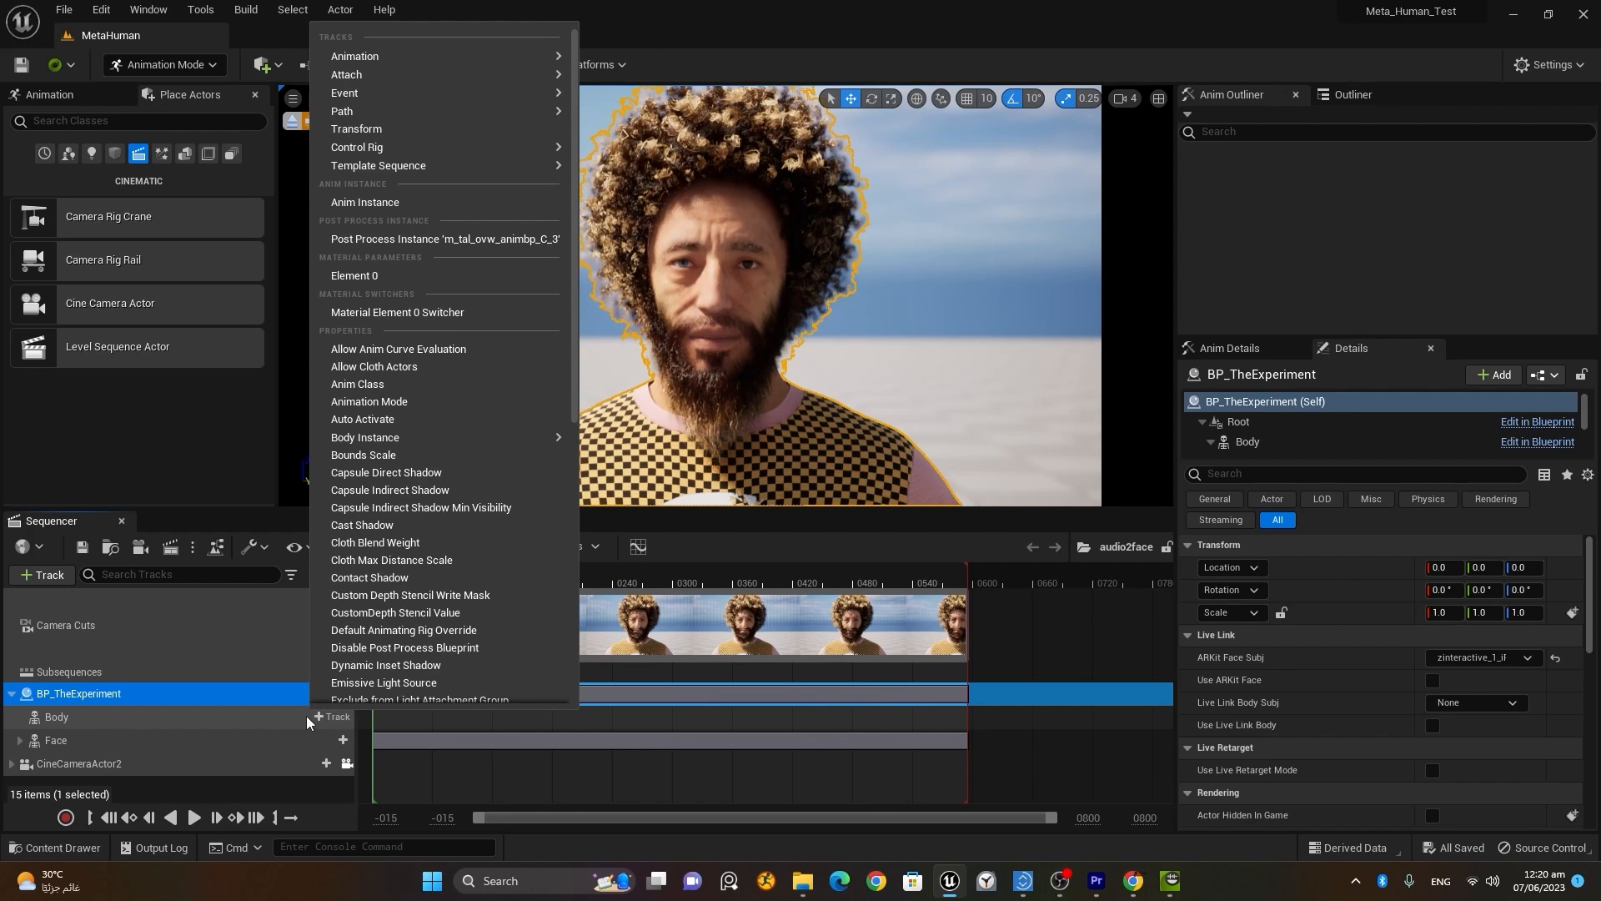
{"action": "mouse_move", "coordinate": [391, 58]}
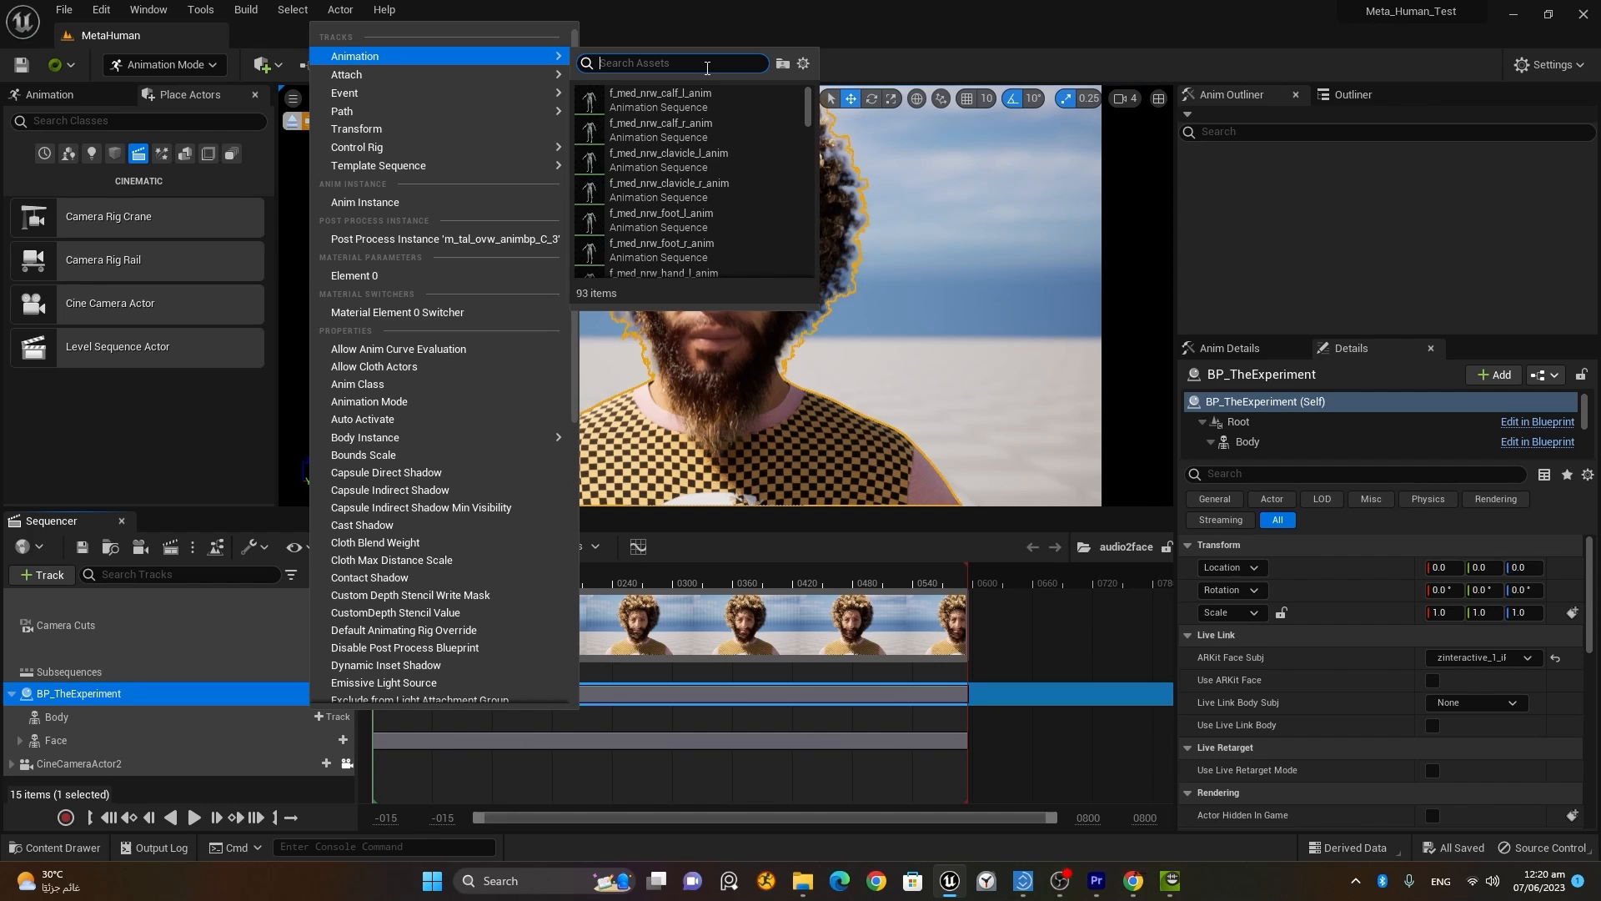
{"action": "type", "text": "walk"}
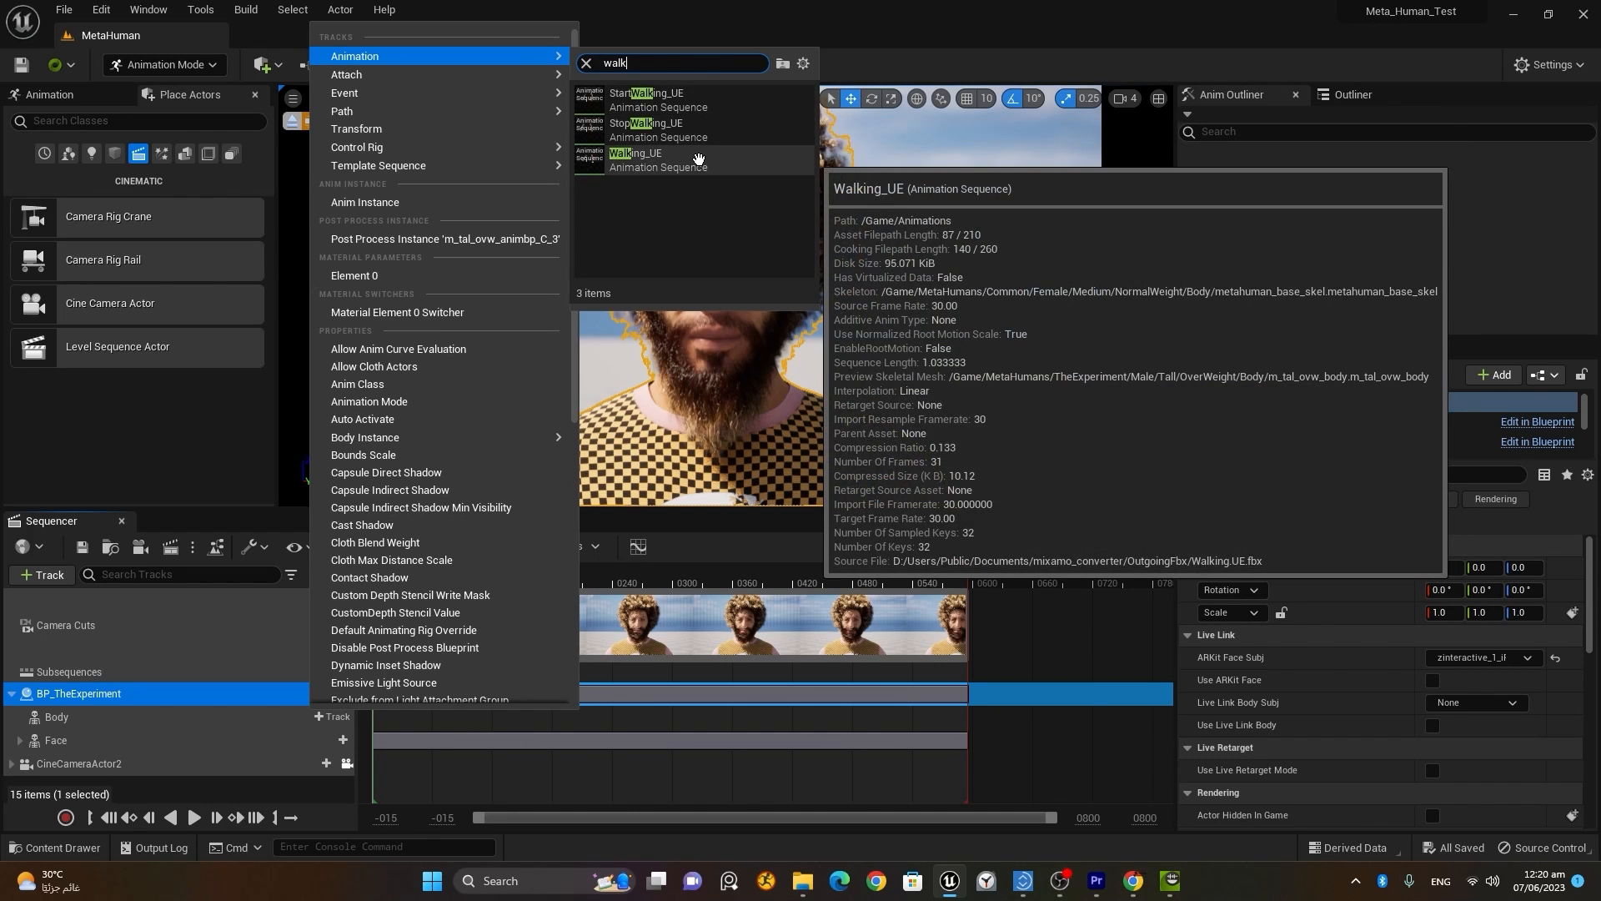
{"action": "left_click", "coordinate": [699, 158]}
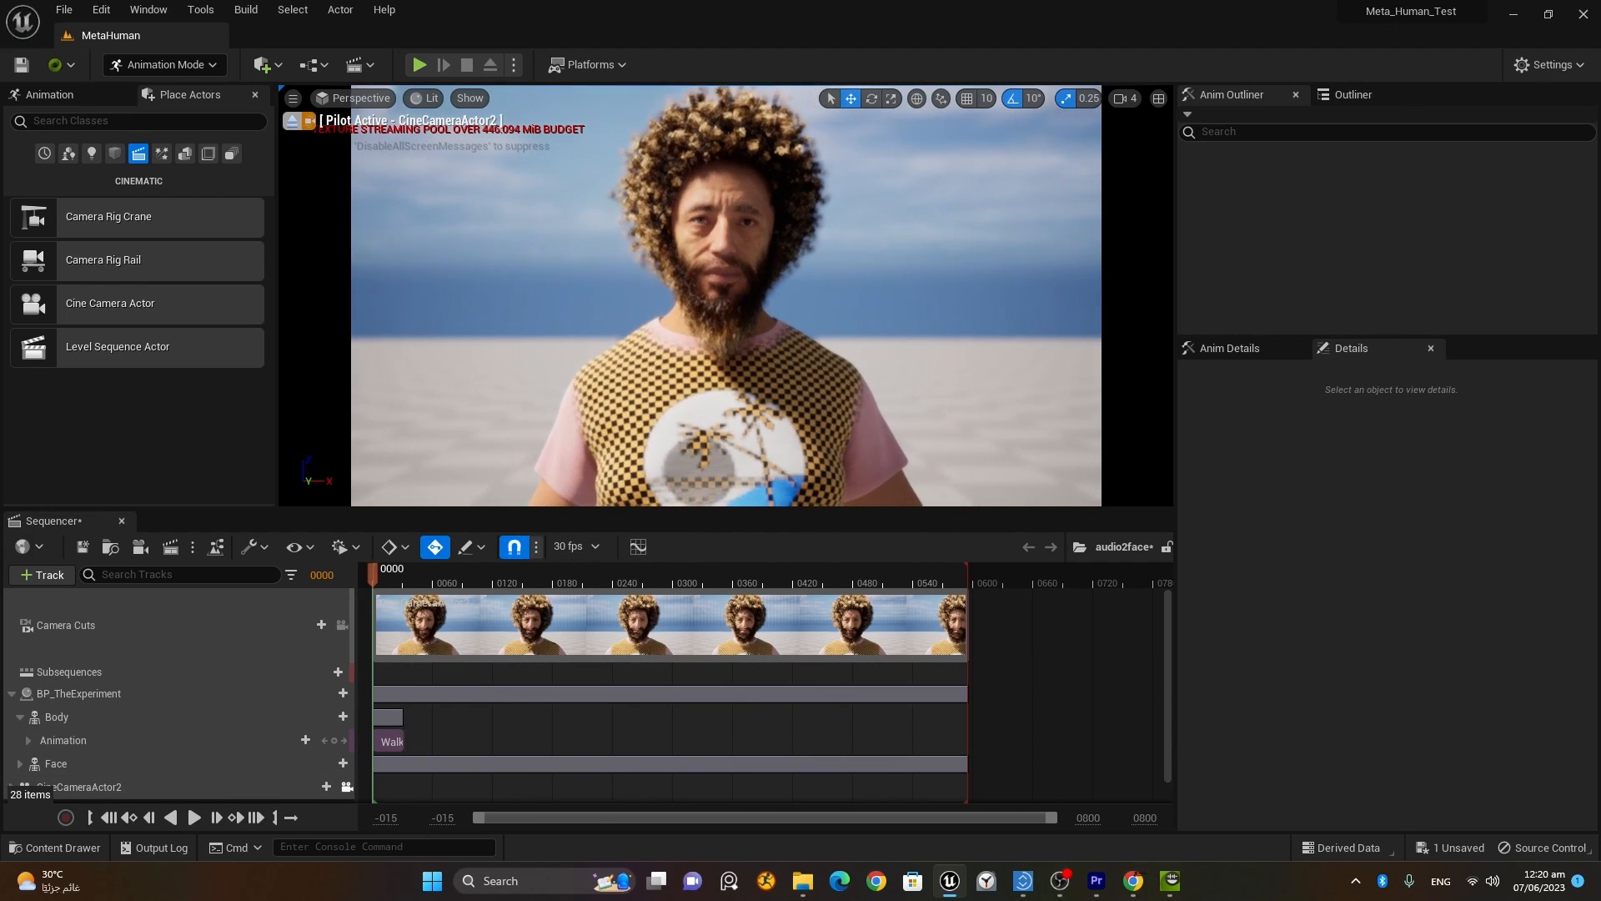
Step: Move the piloted CineCameraActor2 back to show more of the body, and play the walk from frame 0 to check it
{"action": "left_click", "coordinate": [193, 818]}
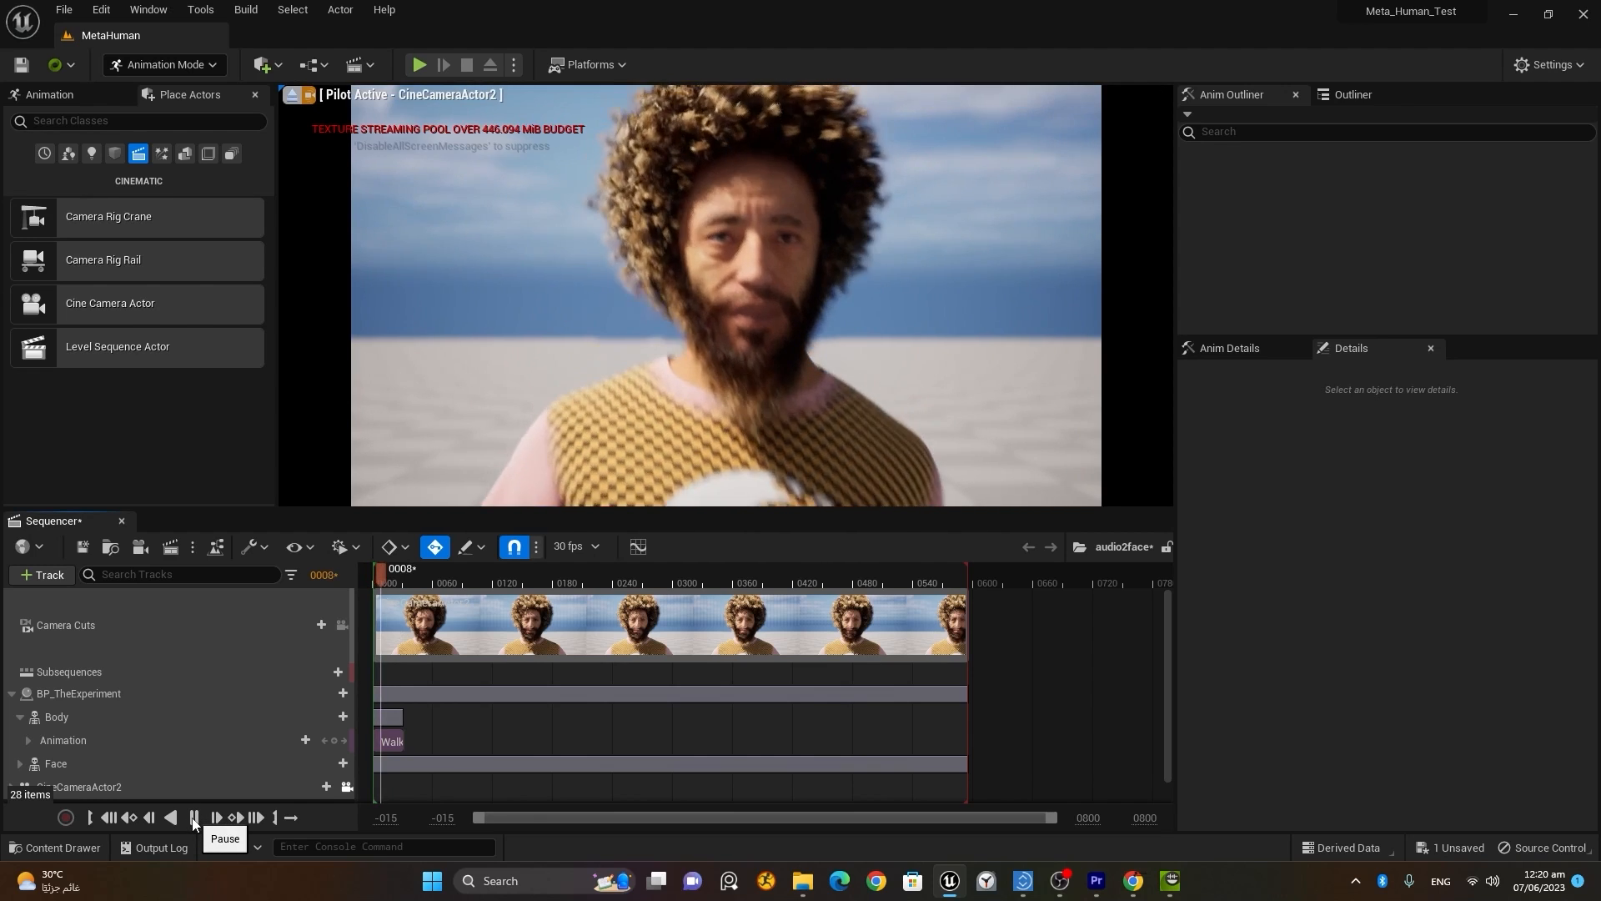
{"action": "left_click", "coordinate": [193, 819]}
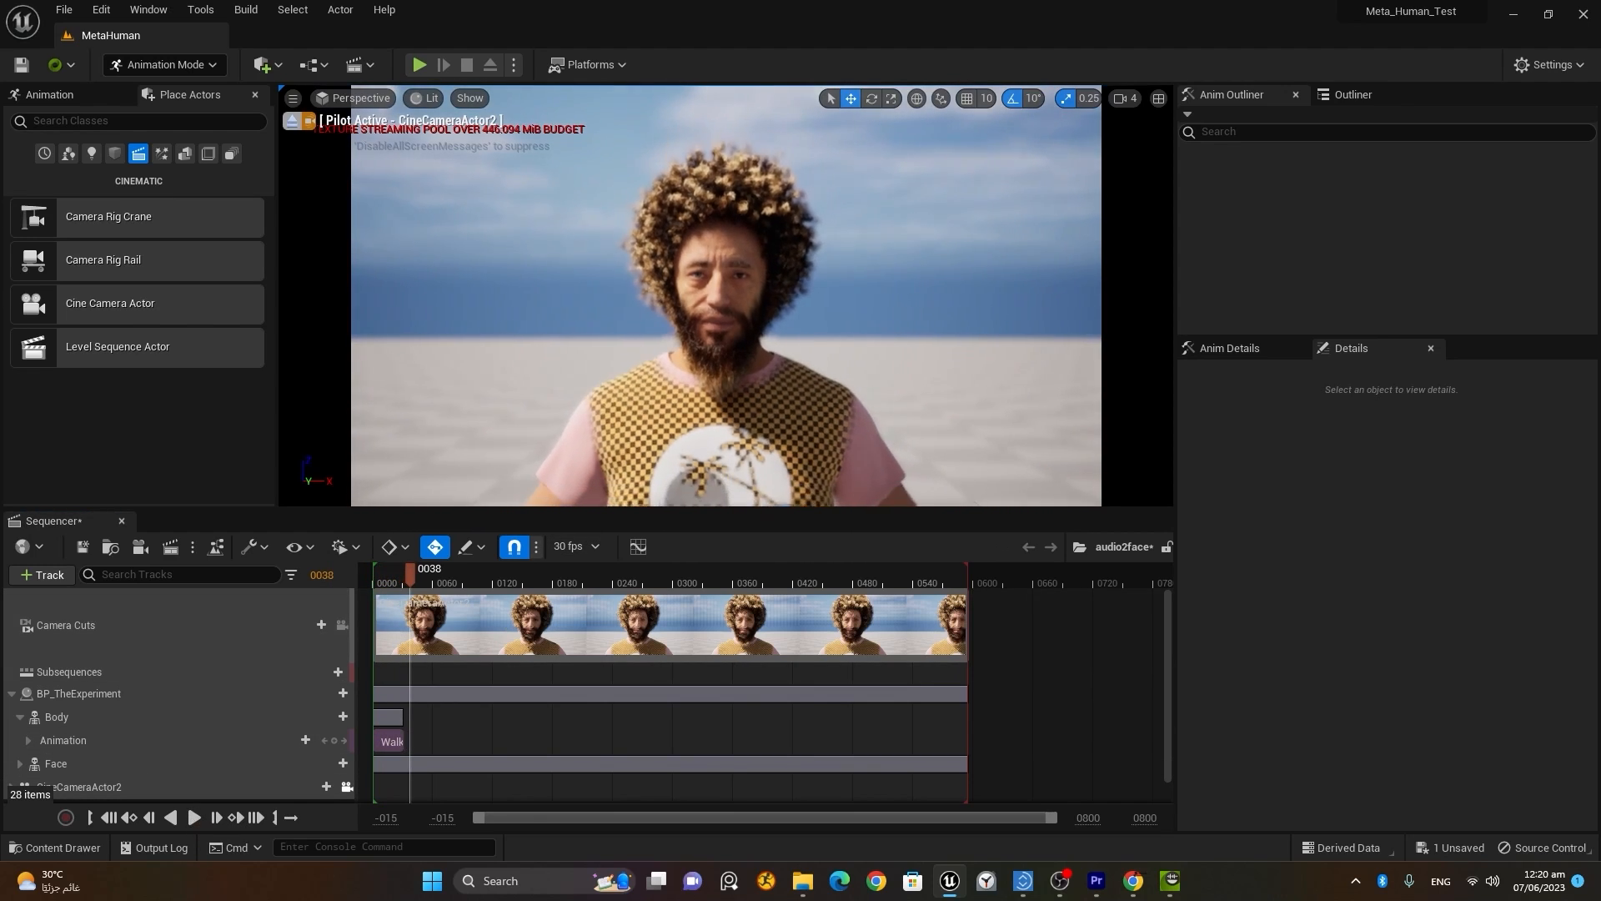
{"action": "scroll", "coordinate": [714, 461], "scroll_direction": "down", "scroll_amount": 4}
{"action": "left_click", "coordinate": [194, 818]}
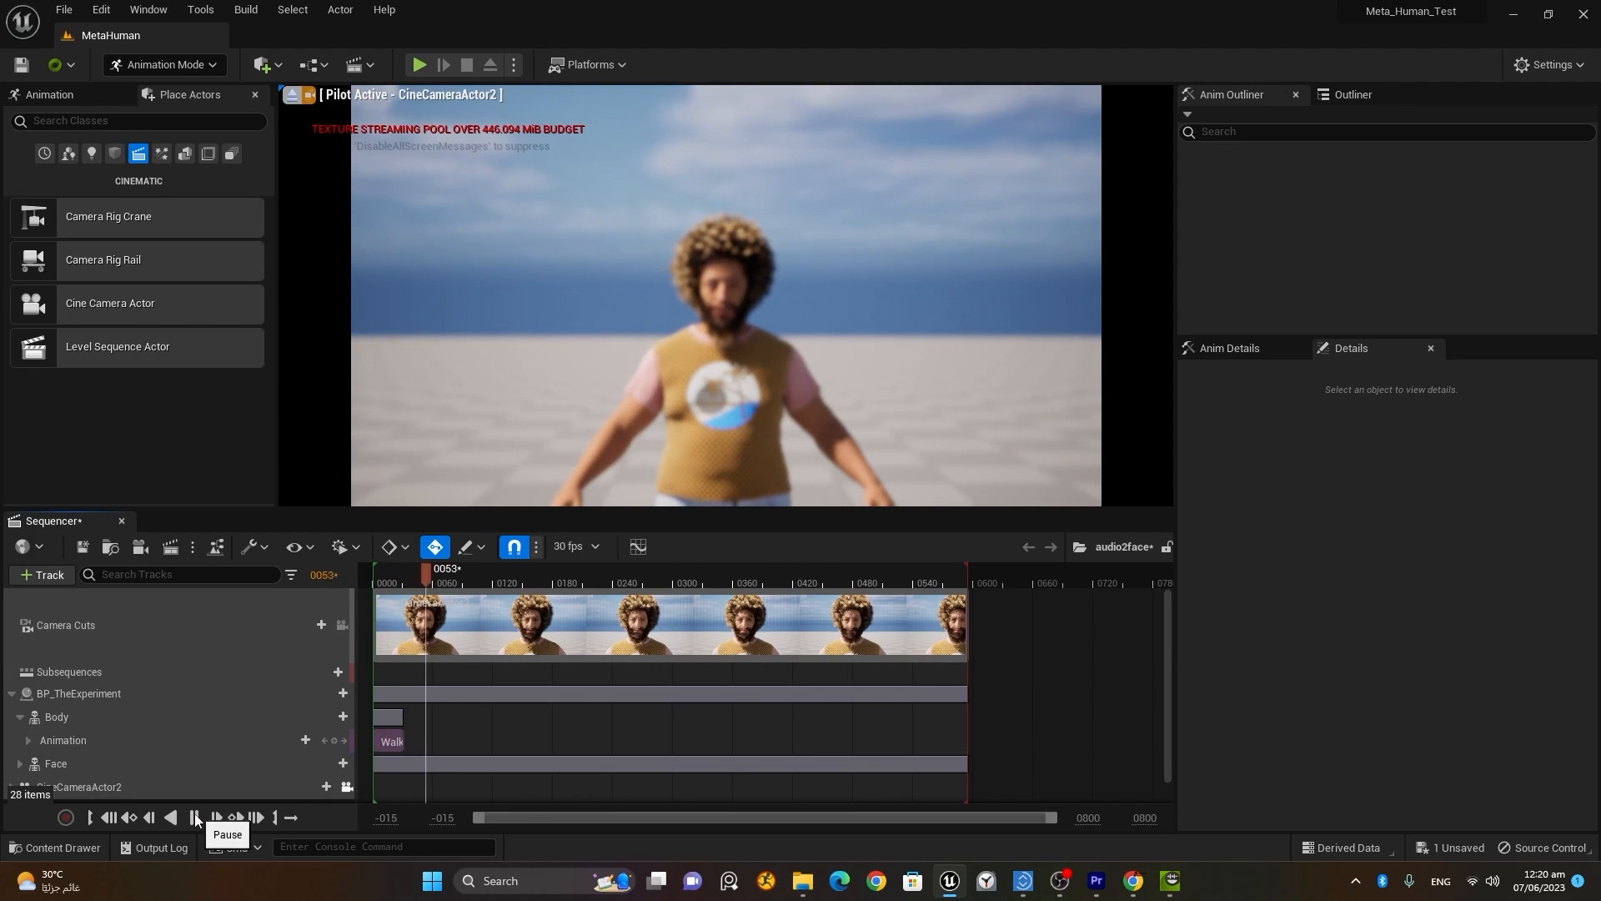
{"action": "left_click", "coordinate": [195, 818]}
{"action": "left_click", "coordinate": [109, 818]}
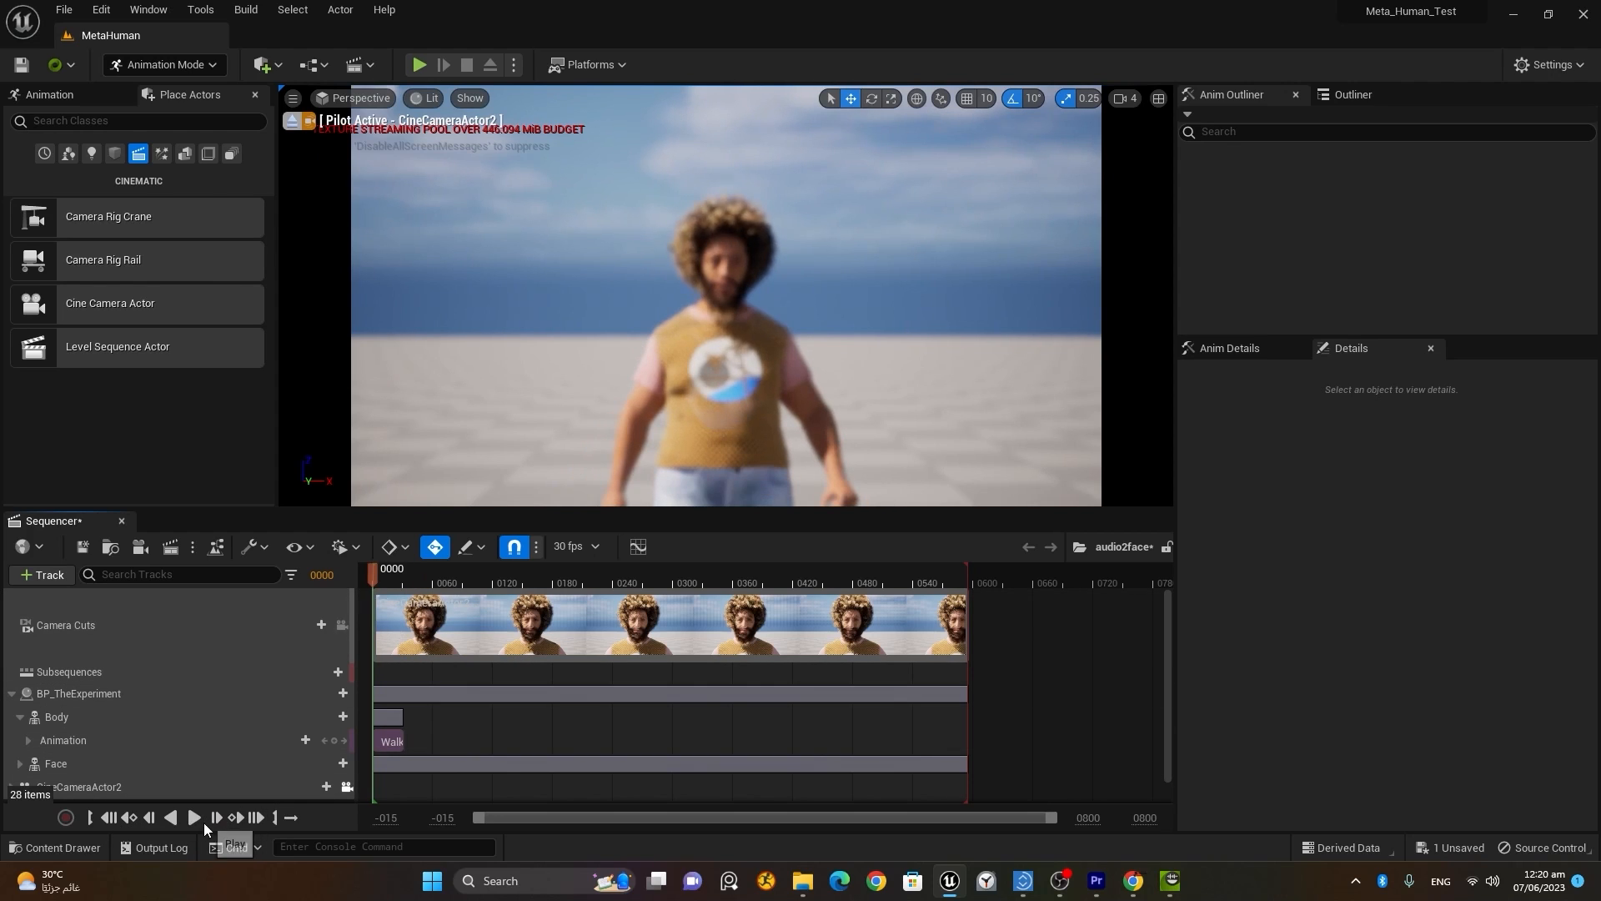
{"action": "left_click", "coordinate": [195, 819]}
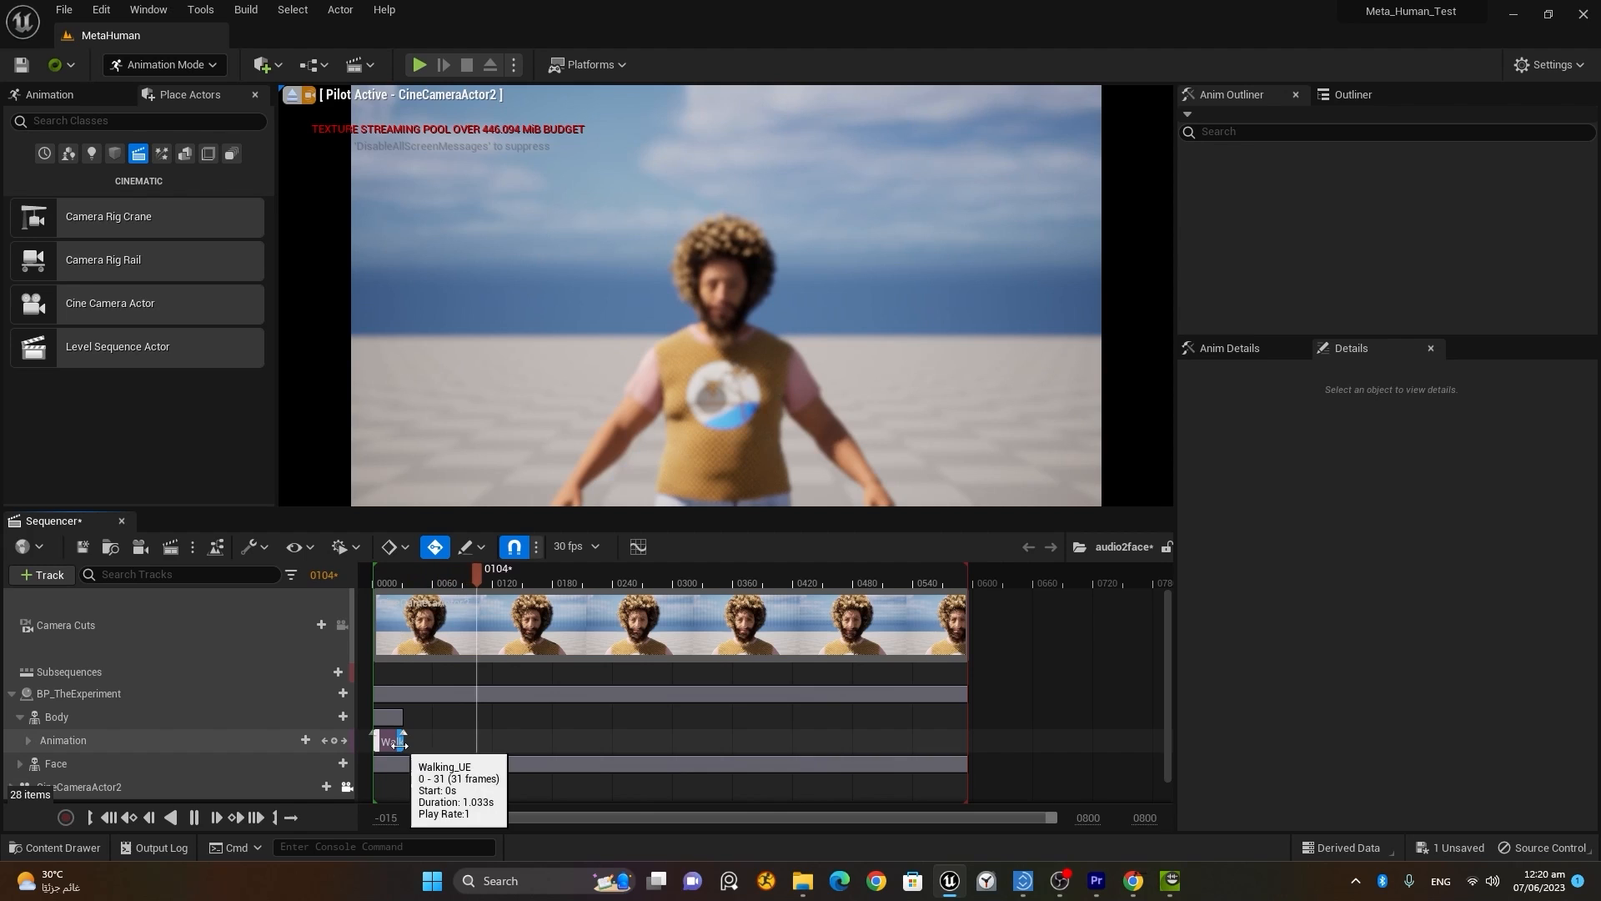
Step: Extend the Walking_UE section to the end of the sequence, scrub to frame 111 to check it, and expand the Face track
{"action": "left_click_drag", "start_coordinate": [404, 742], "coordinate": [968, 741]}
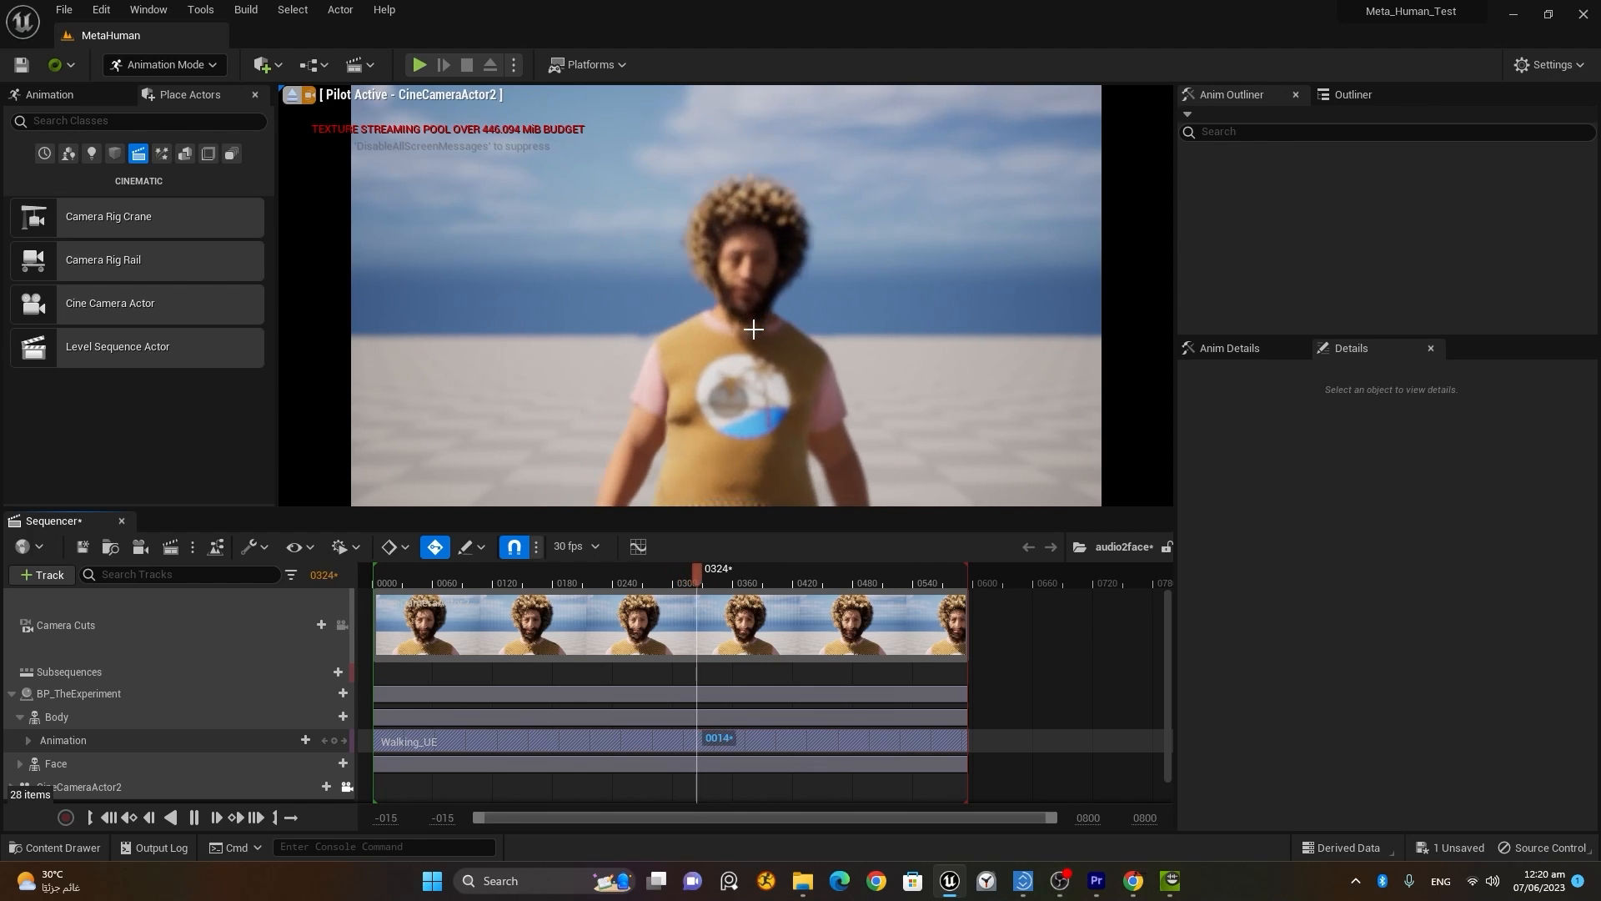
{"action": "left_click_drag", "start_coordinate": [405, 583], "coordinate": [484, 579]}
{"action": "left_click", "coordinate": [510, 720]}
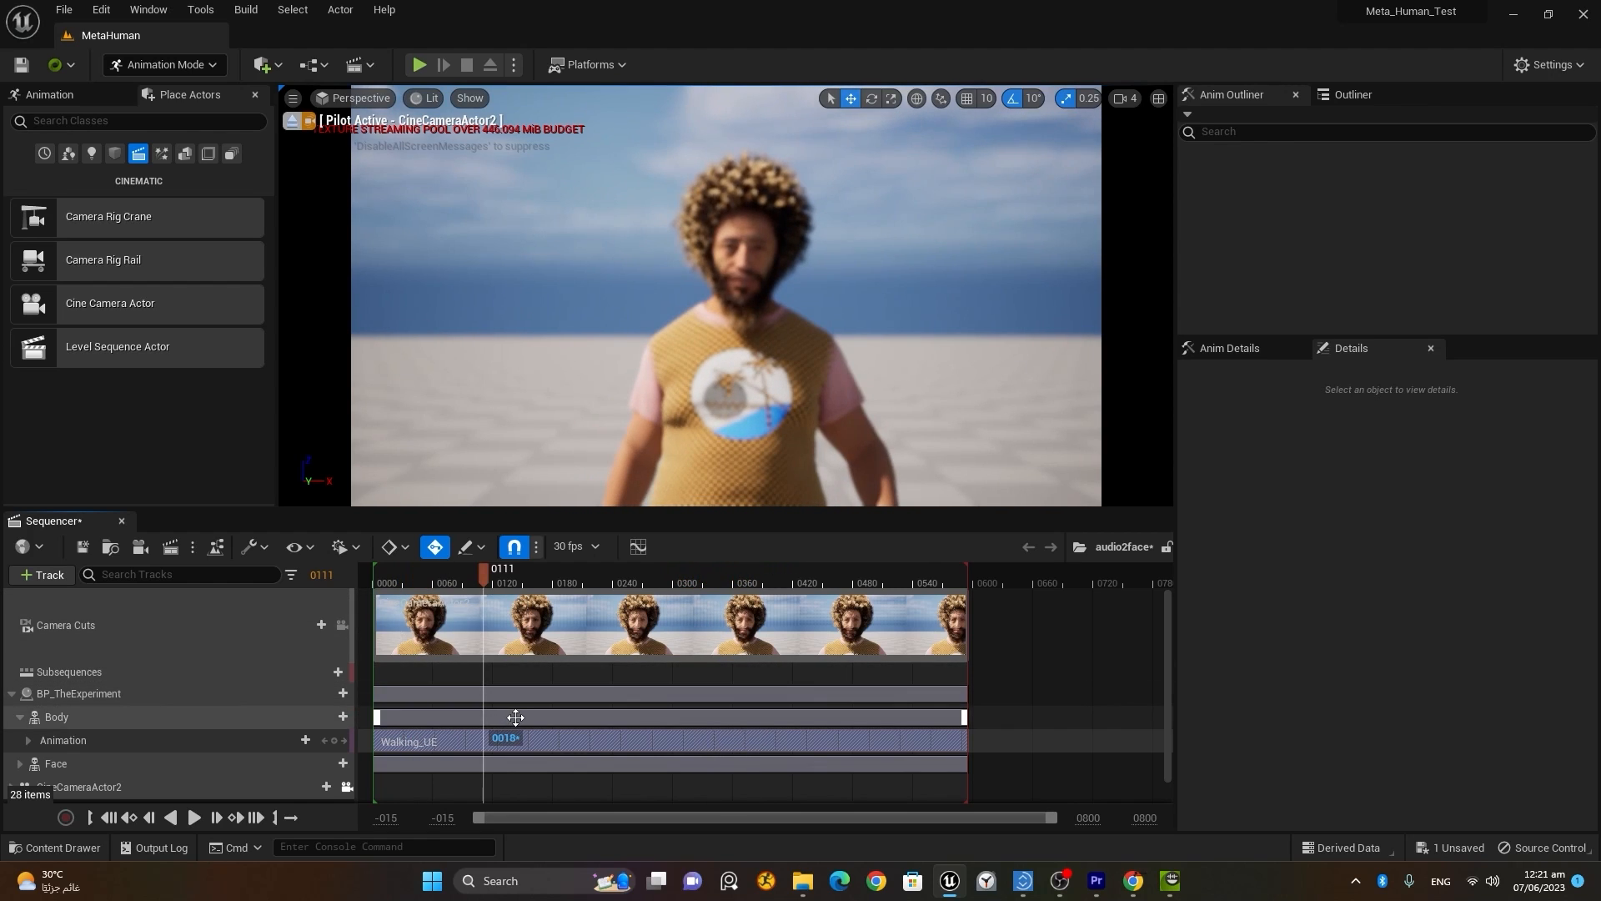
{"action": "scroll", "coordinate": [225, 729], "scroll_direction": "down", "scroll_amount": 1}
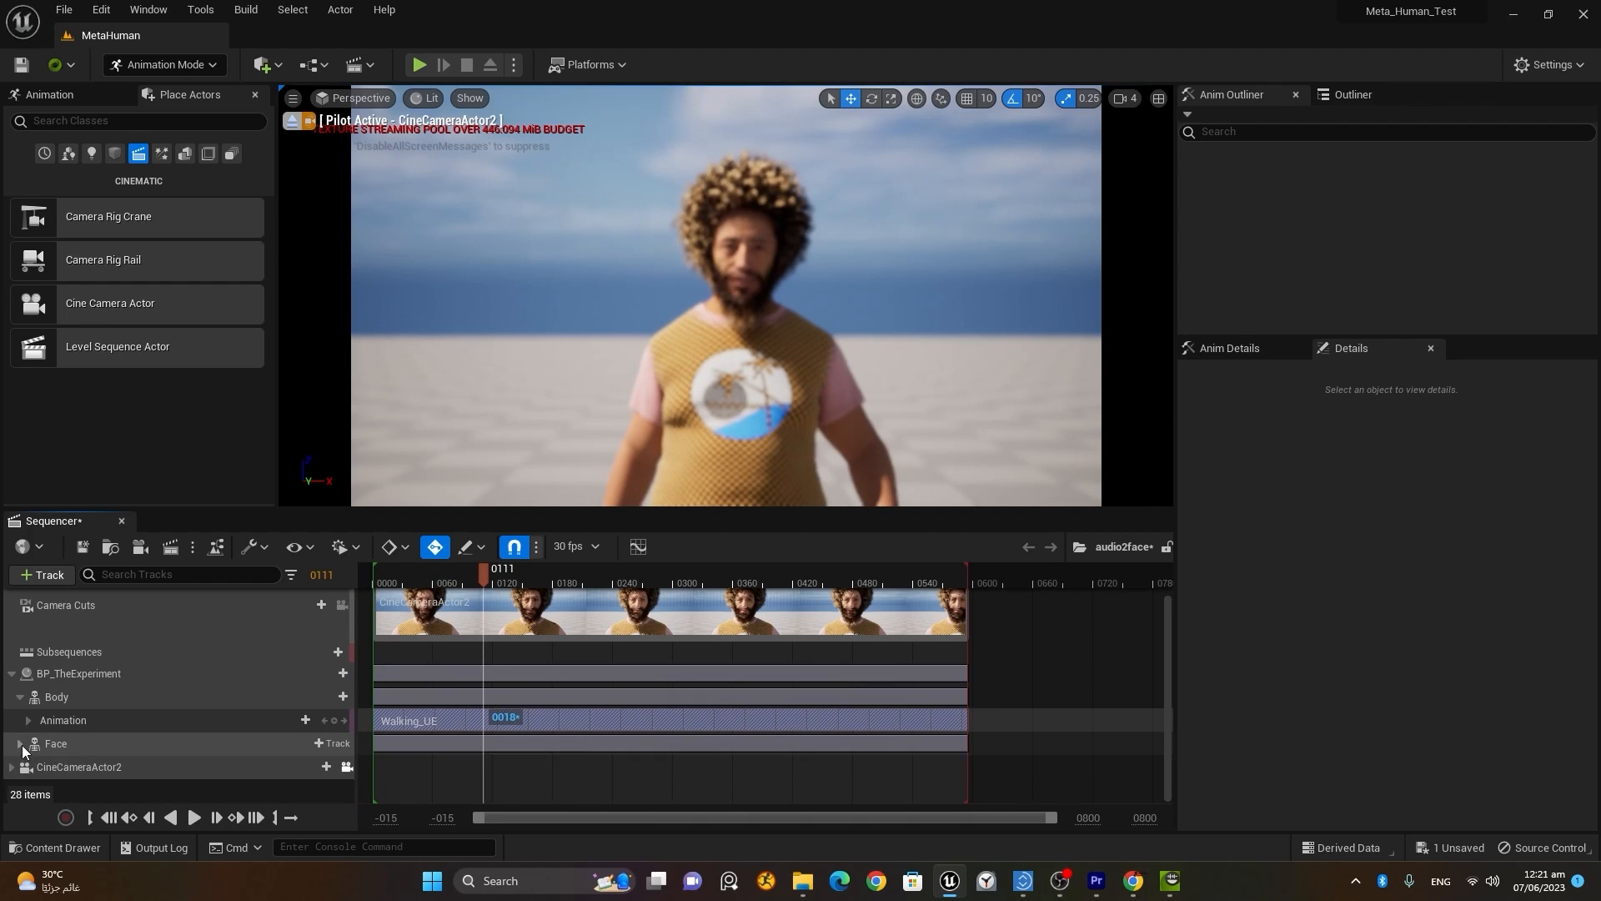
{"action": "left_click", "coordinate": [20, 744]}
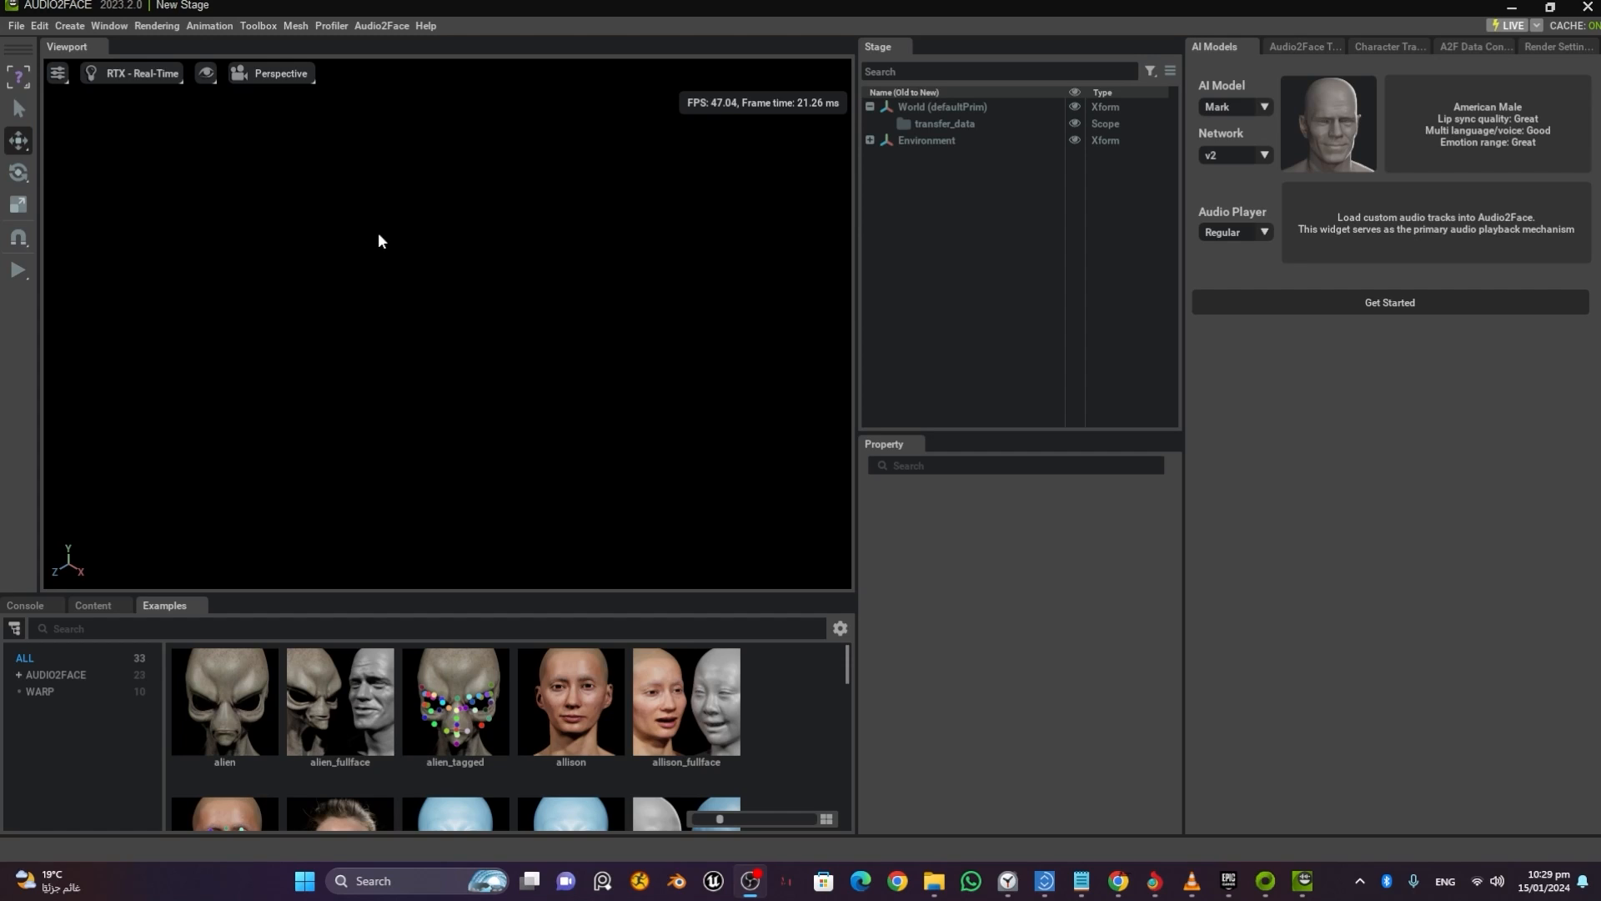
Step: Try the Claire AI model in Audio2Face 2023.2.0 and switch back to Mark
{"action": "left_click", "coordinate": [1224, 106]}
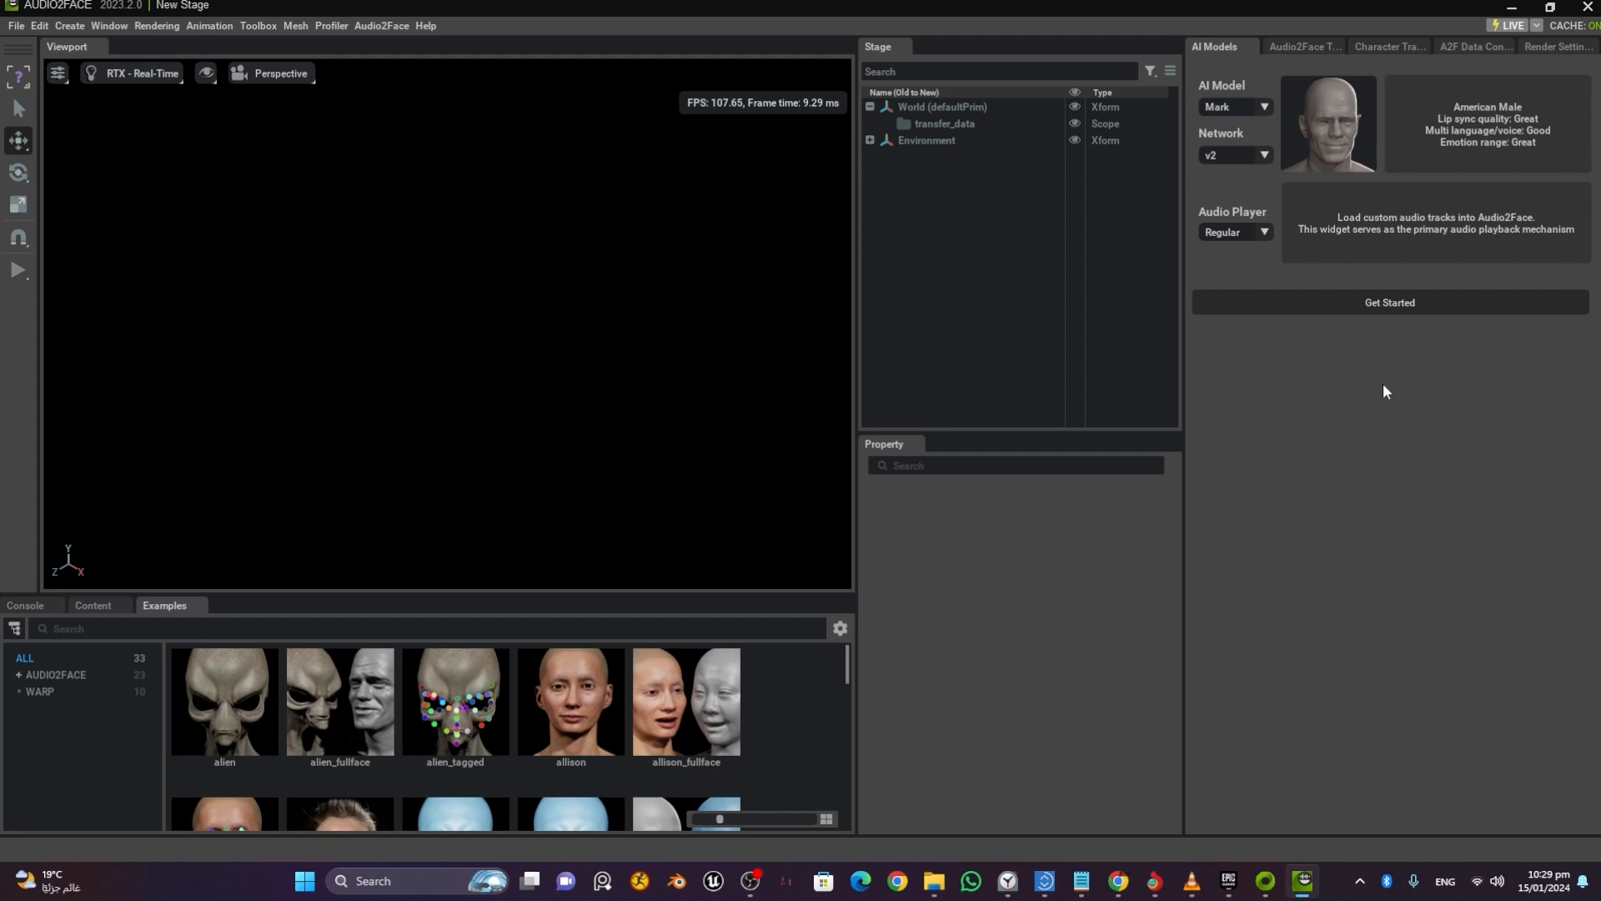
{"action": "left_click", "coordinate": [1233, 110]}
{"action": "left_click", "coordinate": [1238, 141]}
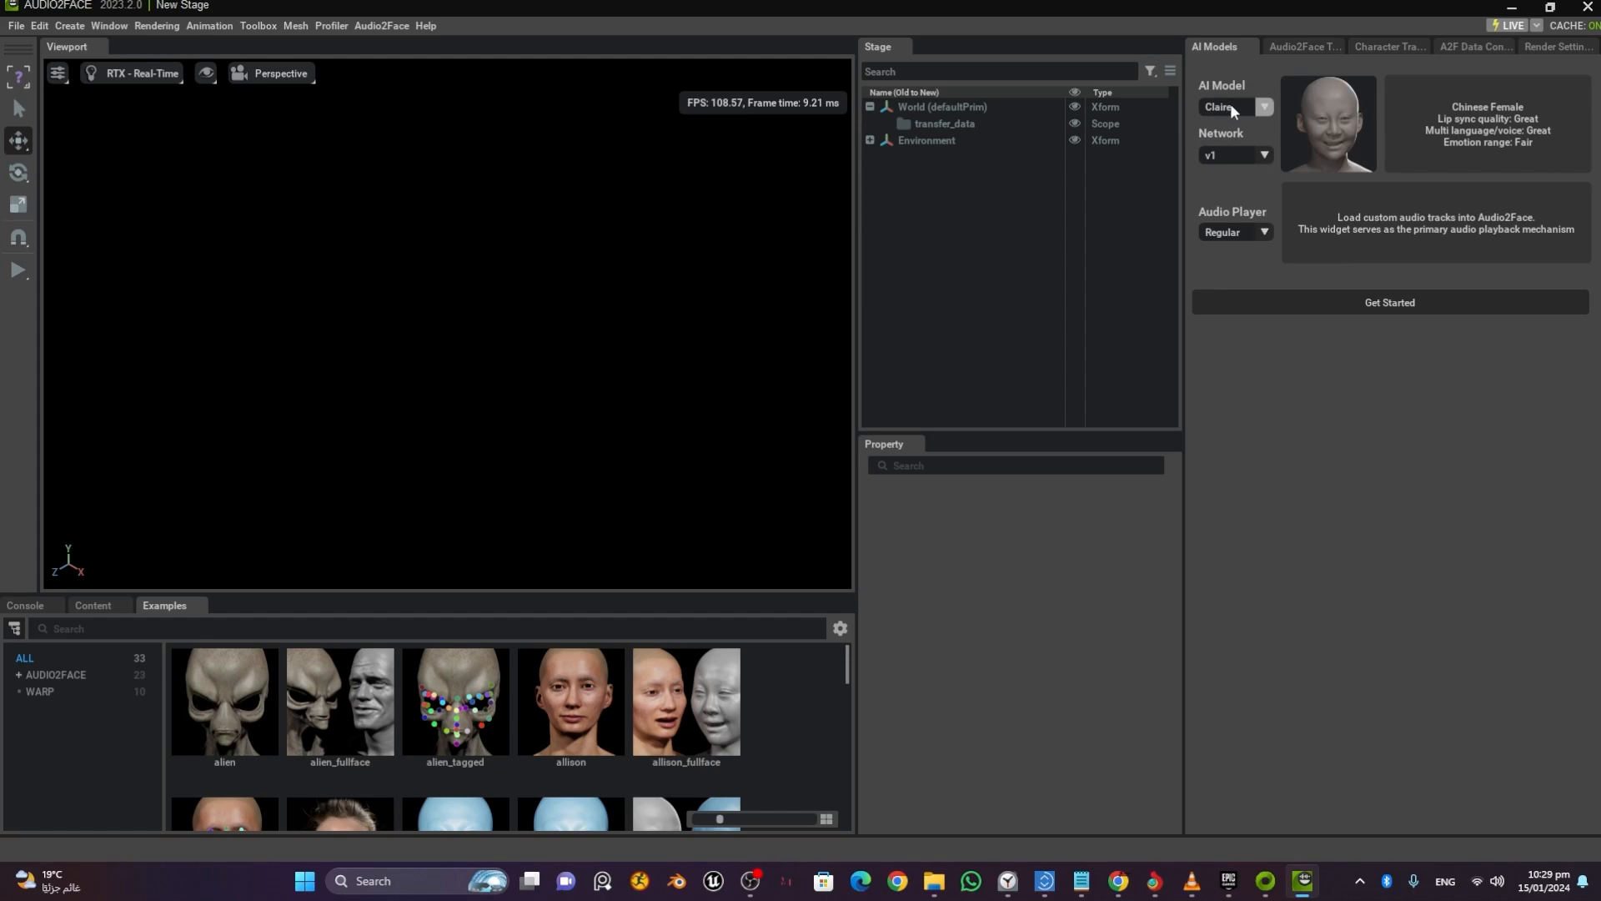
{"action": "left_click", "coordinate": [1230, 105]}
{"action": "left_click", "coordinate": [1235, 122]}
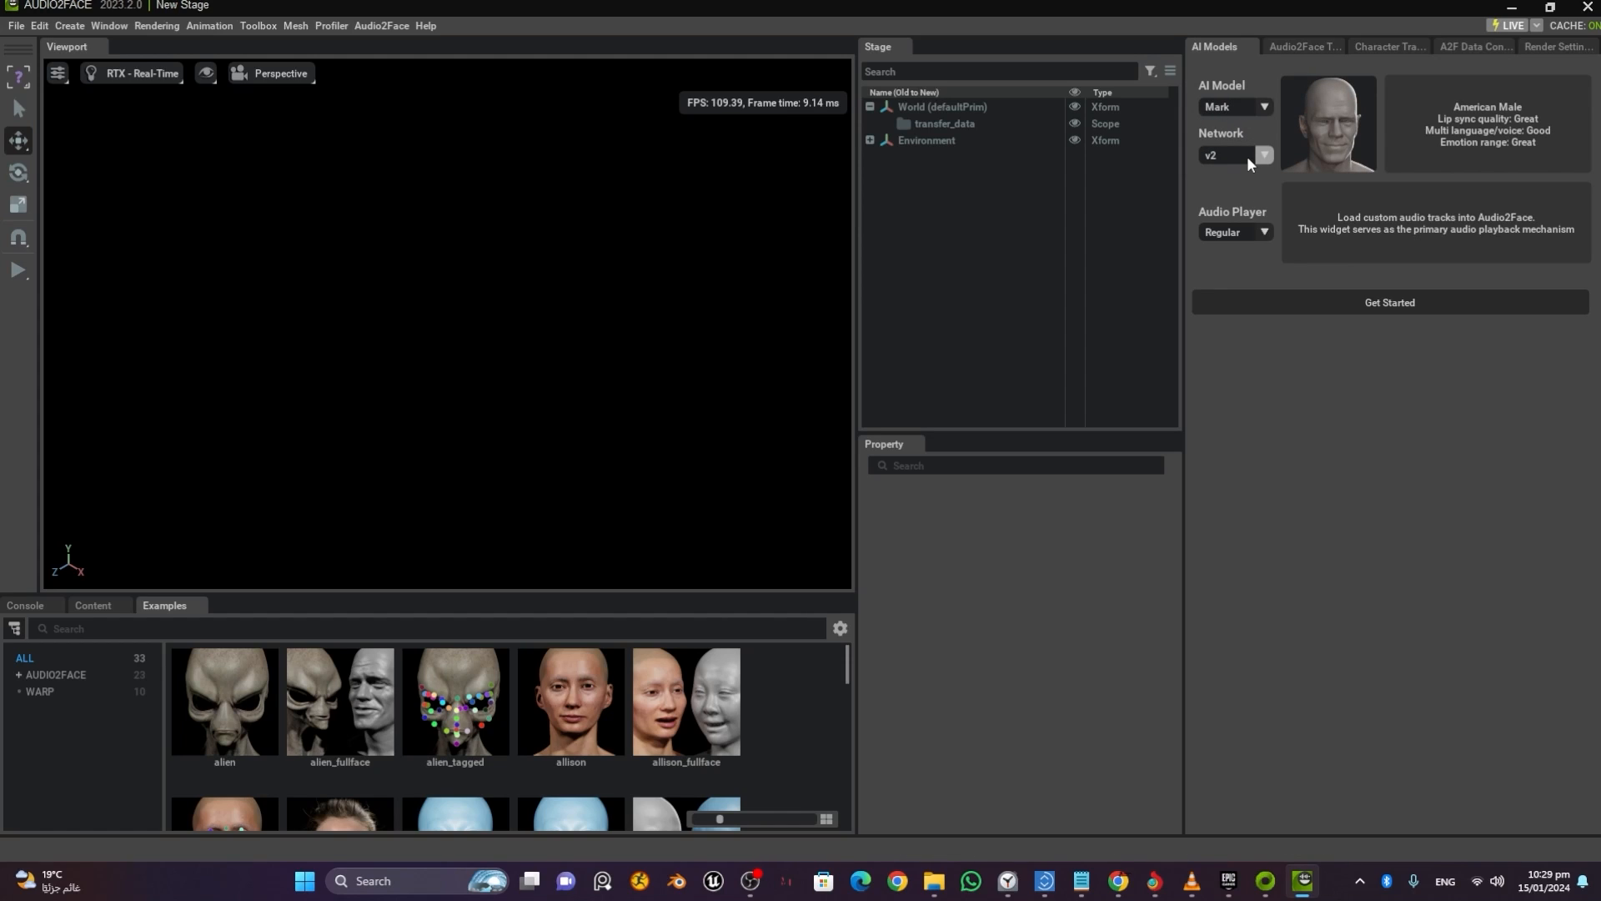
Step: Keep network v2 and the Regular audio player, and load the Mark full-face scene, agreeing to open a new scene
{"action": "left_click", "coordinate": [1247, 157]}
{"action": "left_click", "coordinate": [1220, 189]}
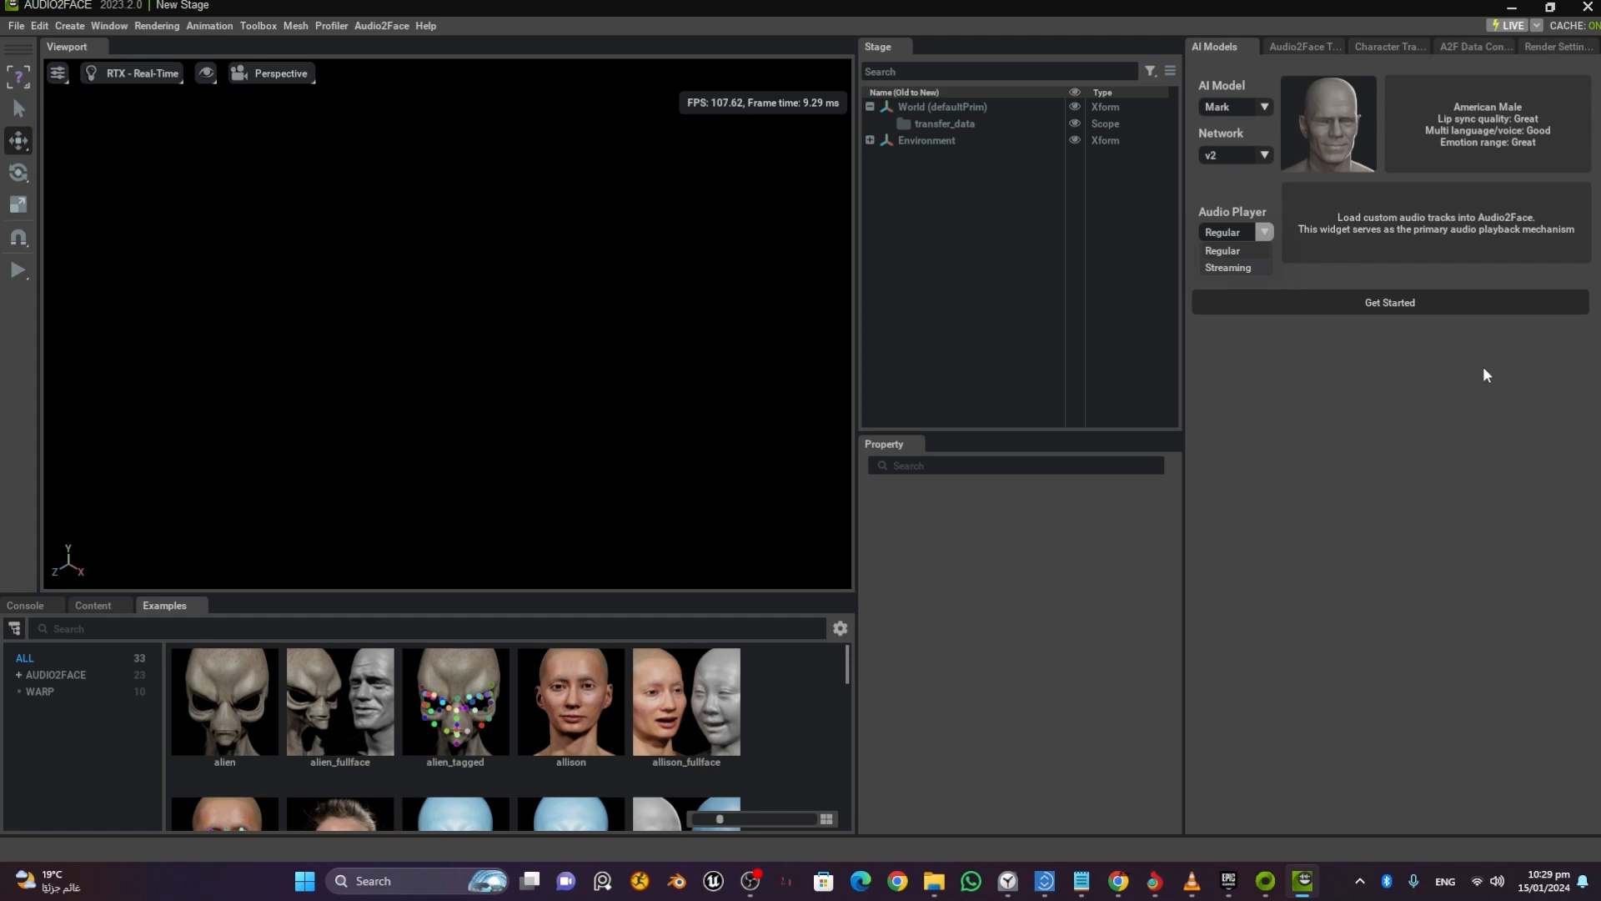
{"action": "left_click", "coordinate": [1344, 324]}
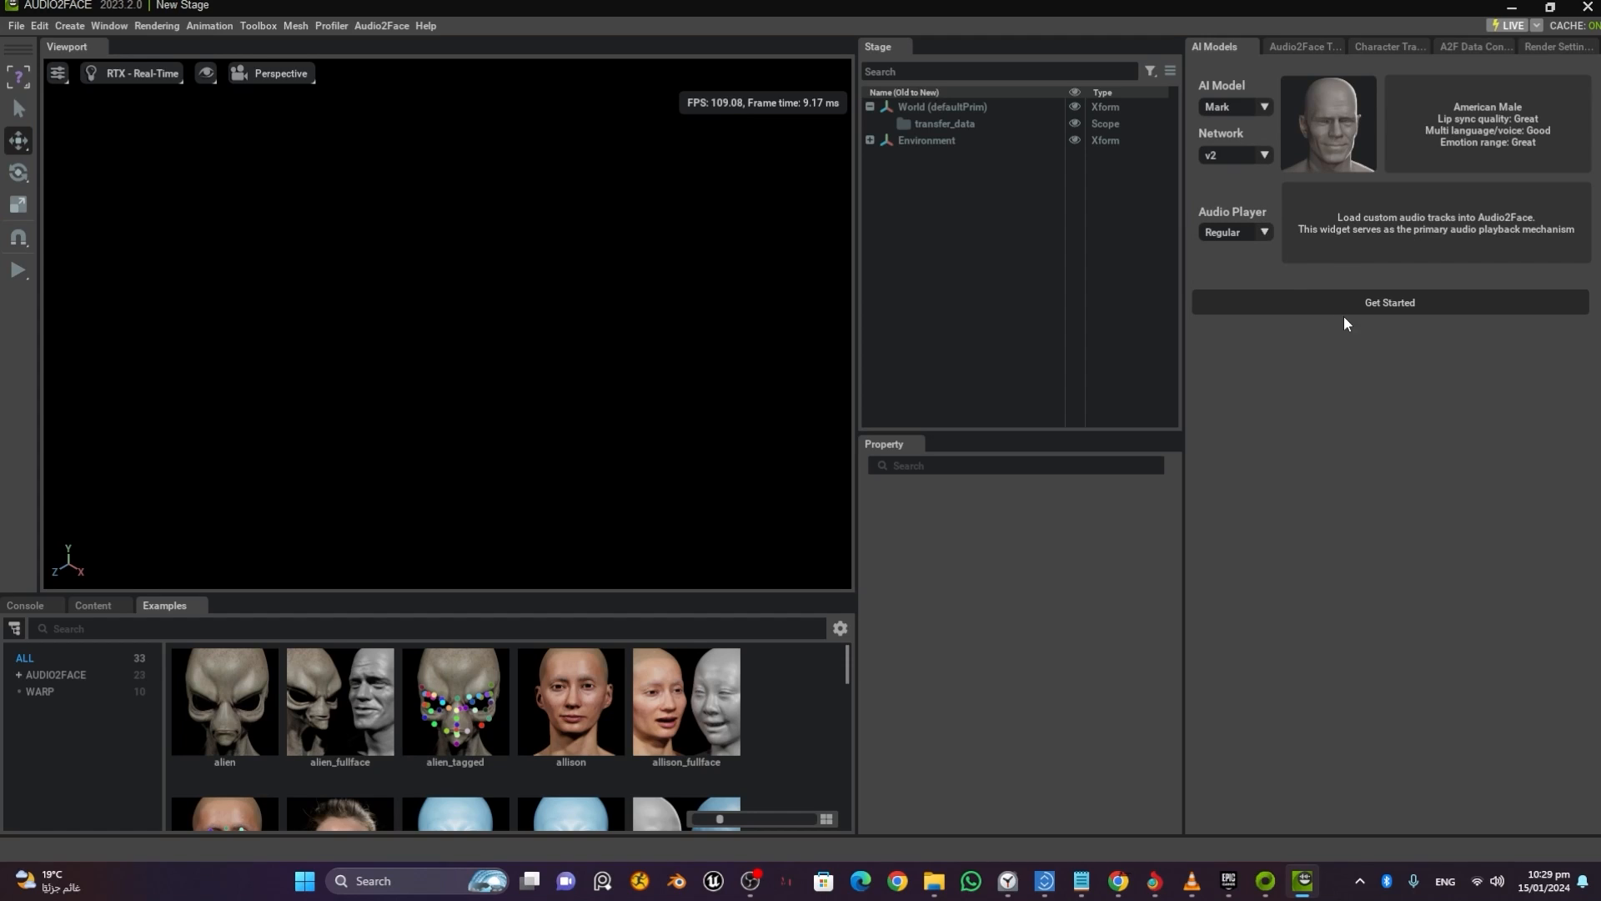
{"action": "left_click", "coordinate": [1399, 304]}
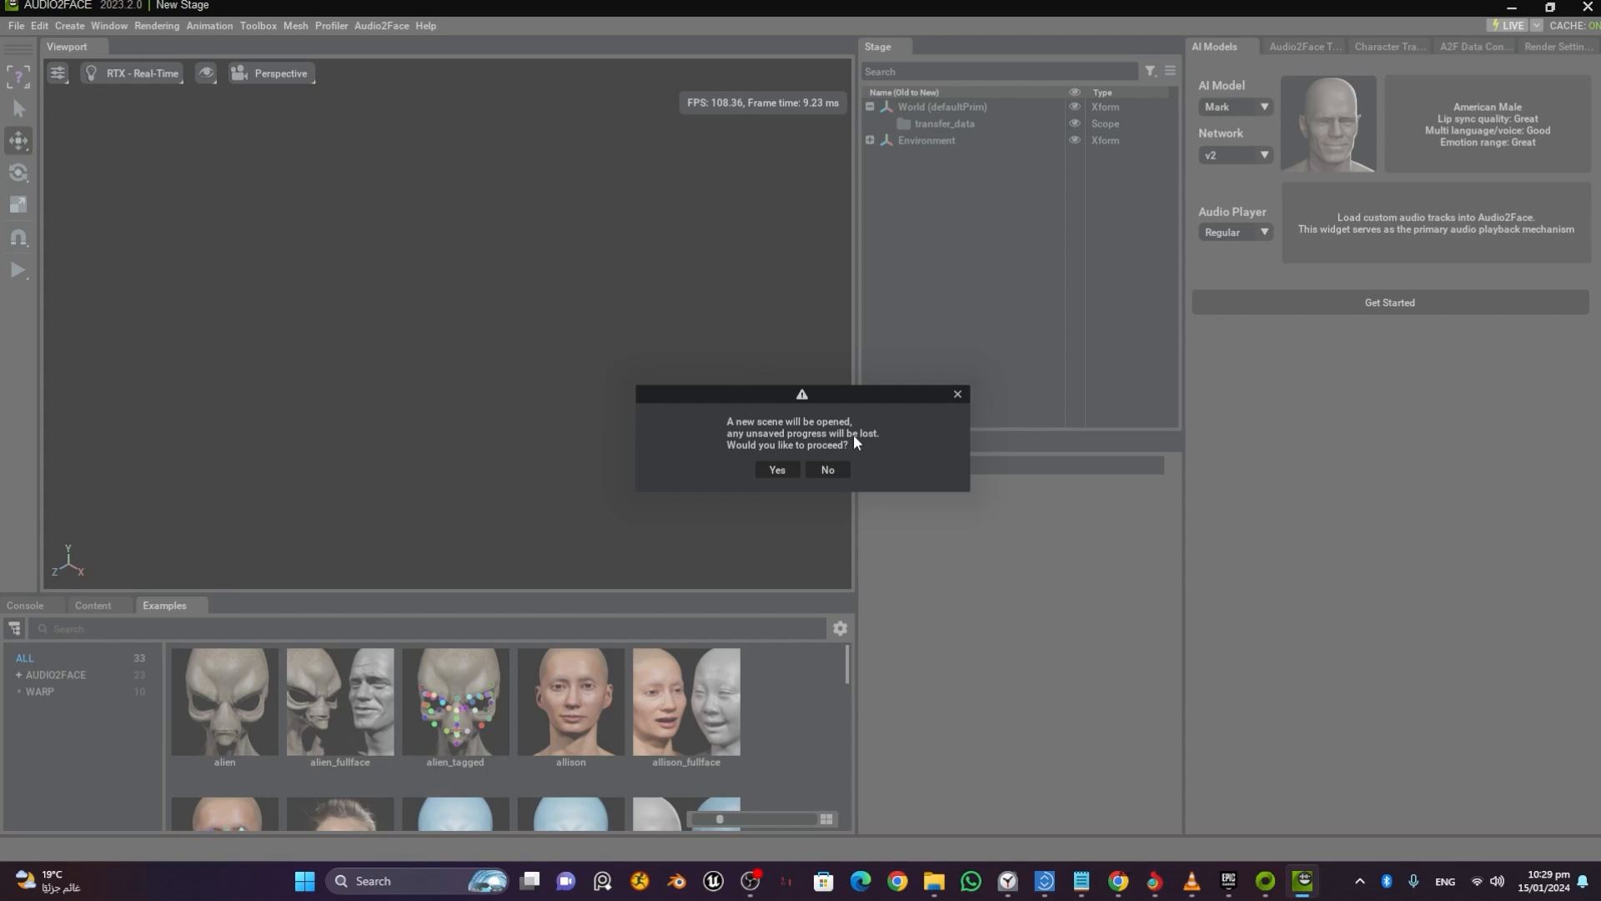
{"action": "left_click", "coordinate": [785, 471]}
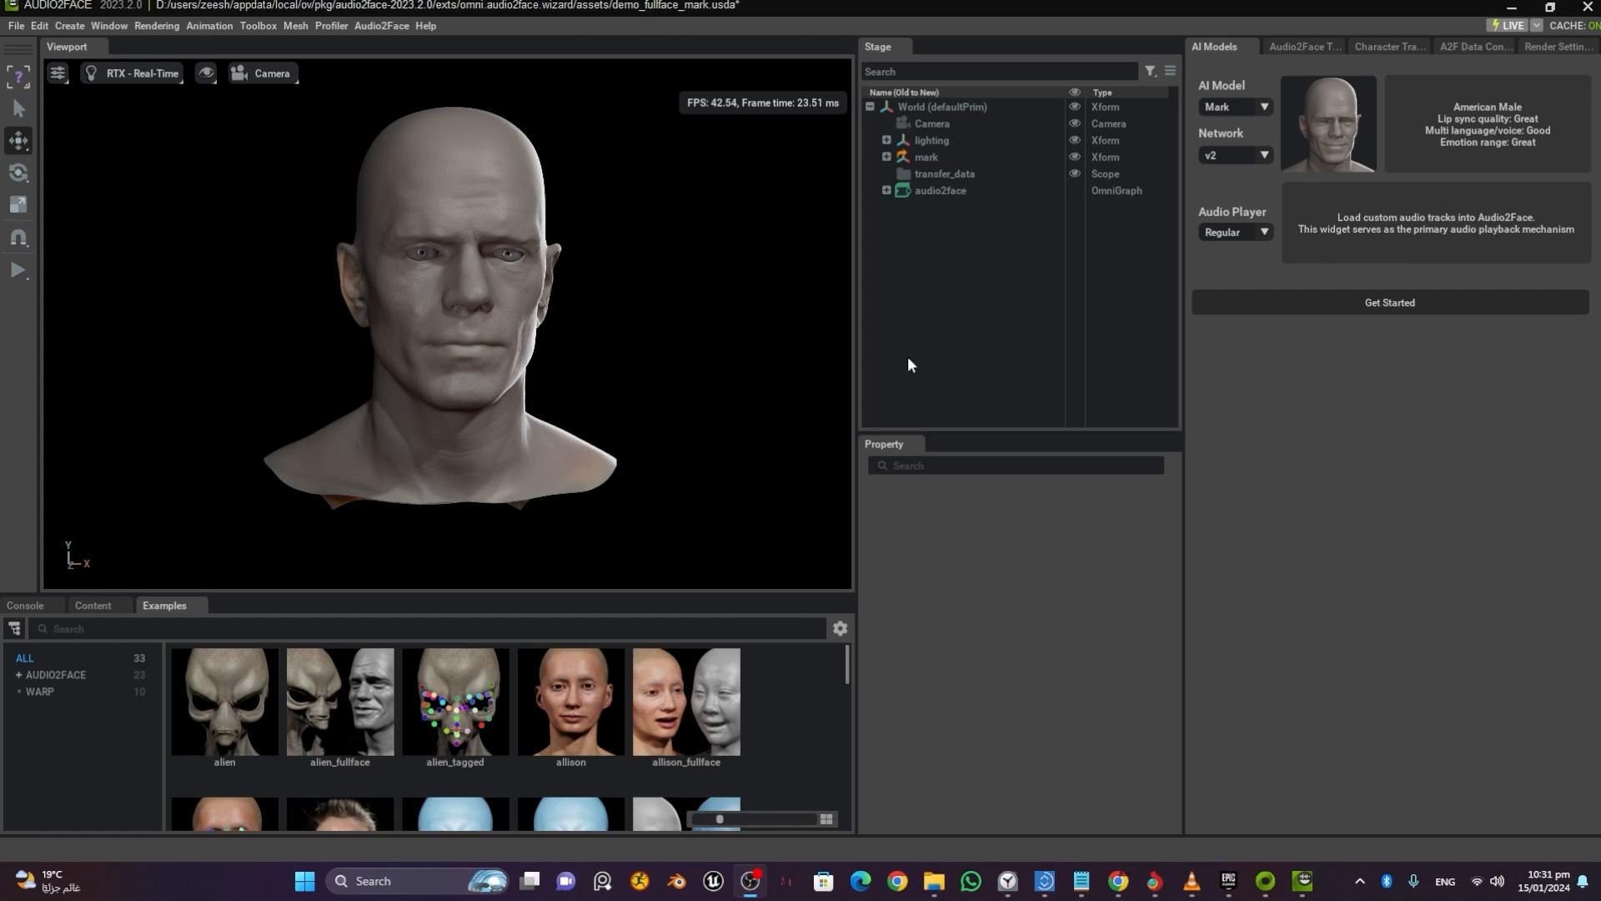
Step: Examine the Audio2Face tool settings, from the audio player, emotion and auto-emotion through pre-processing and post-processing to the network
{"action": "left_click", "coordinate": [1294, 48]}
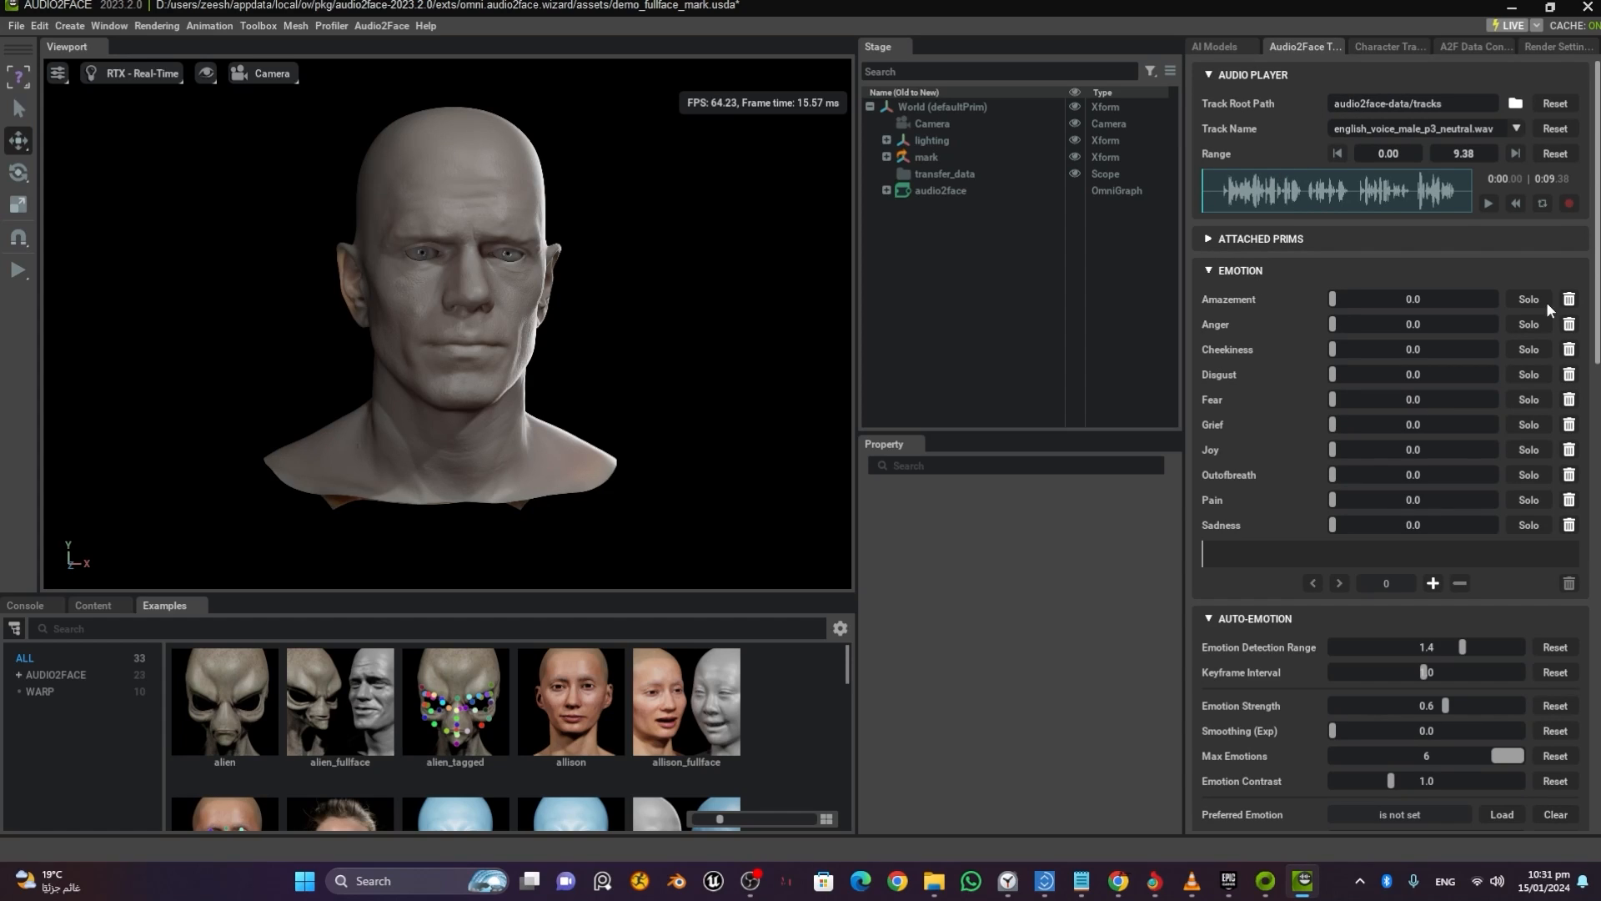
{"action": "scroll", "coordinate": [1598, 237], "scroll_direction": "down", "scroll_amount": 3}
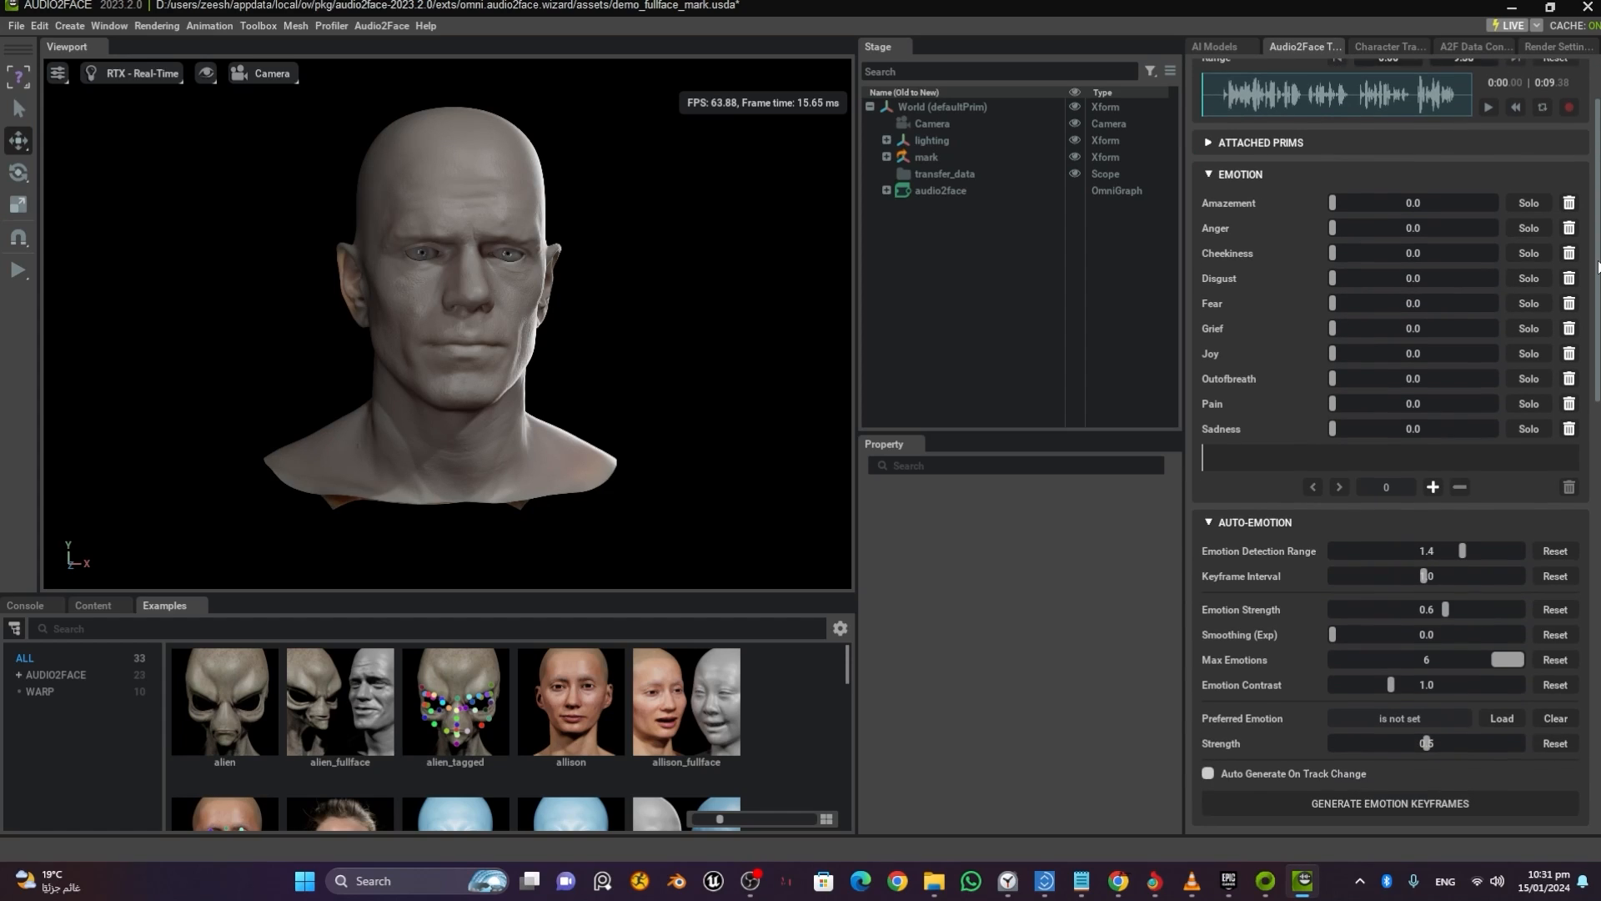
{"action": "scroll", "coordinate": [1598, 236], "scroll_direction": "up", "scroll_amount": 3}
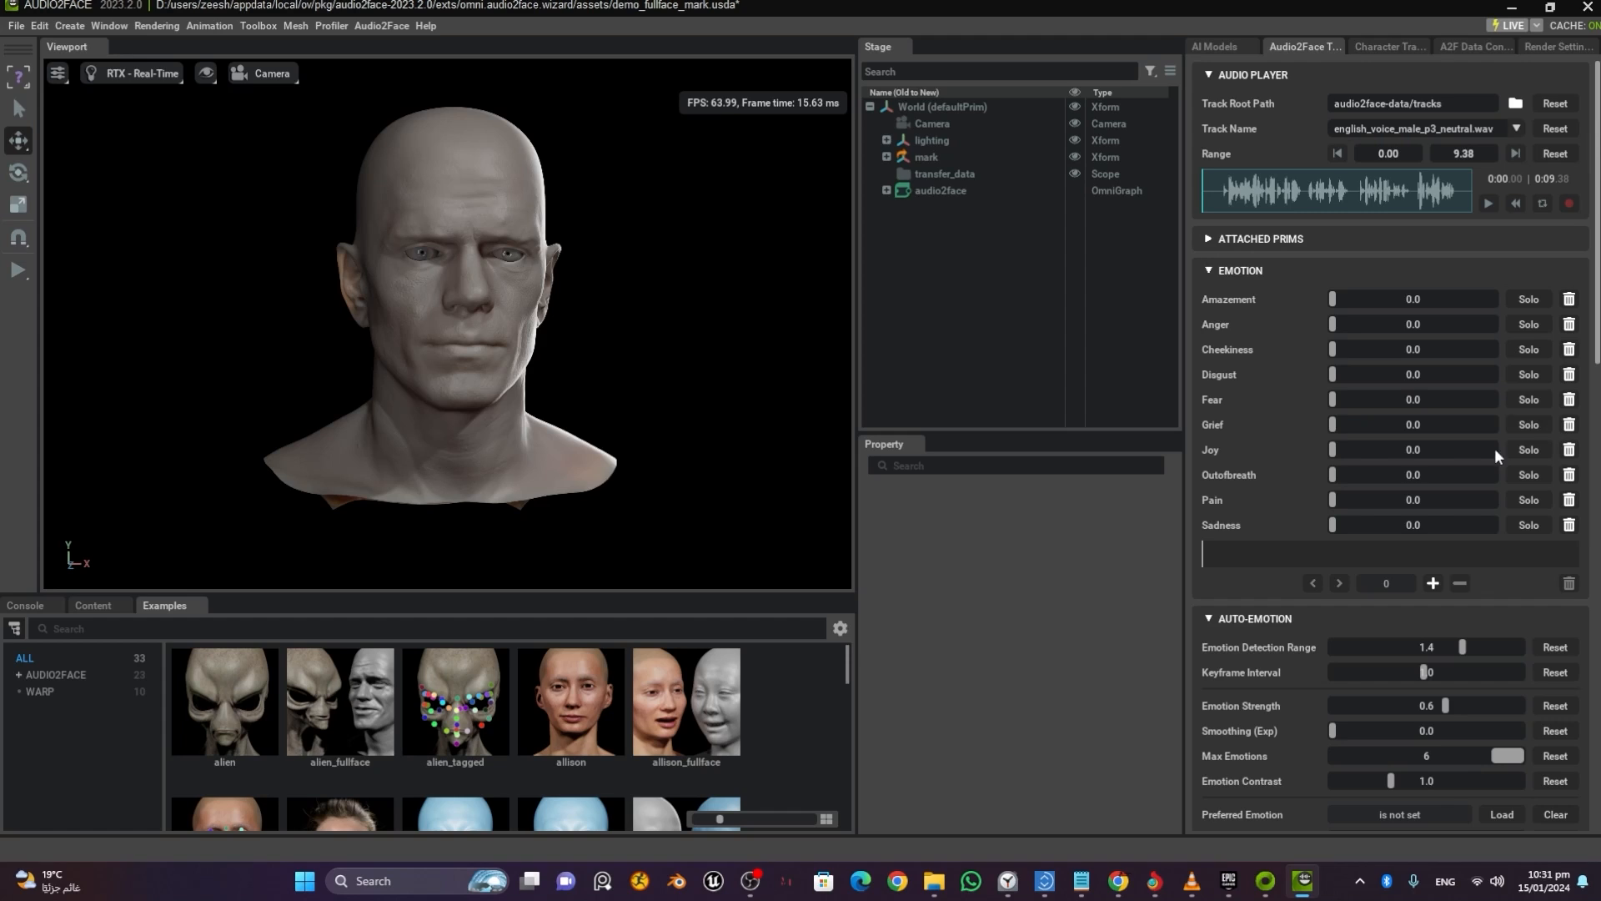
{"action": "scroll", "coordinate": [1350, 376], "scroll_direction": "down", "scroll_amount": 4}
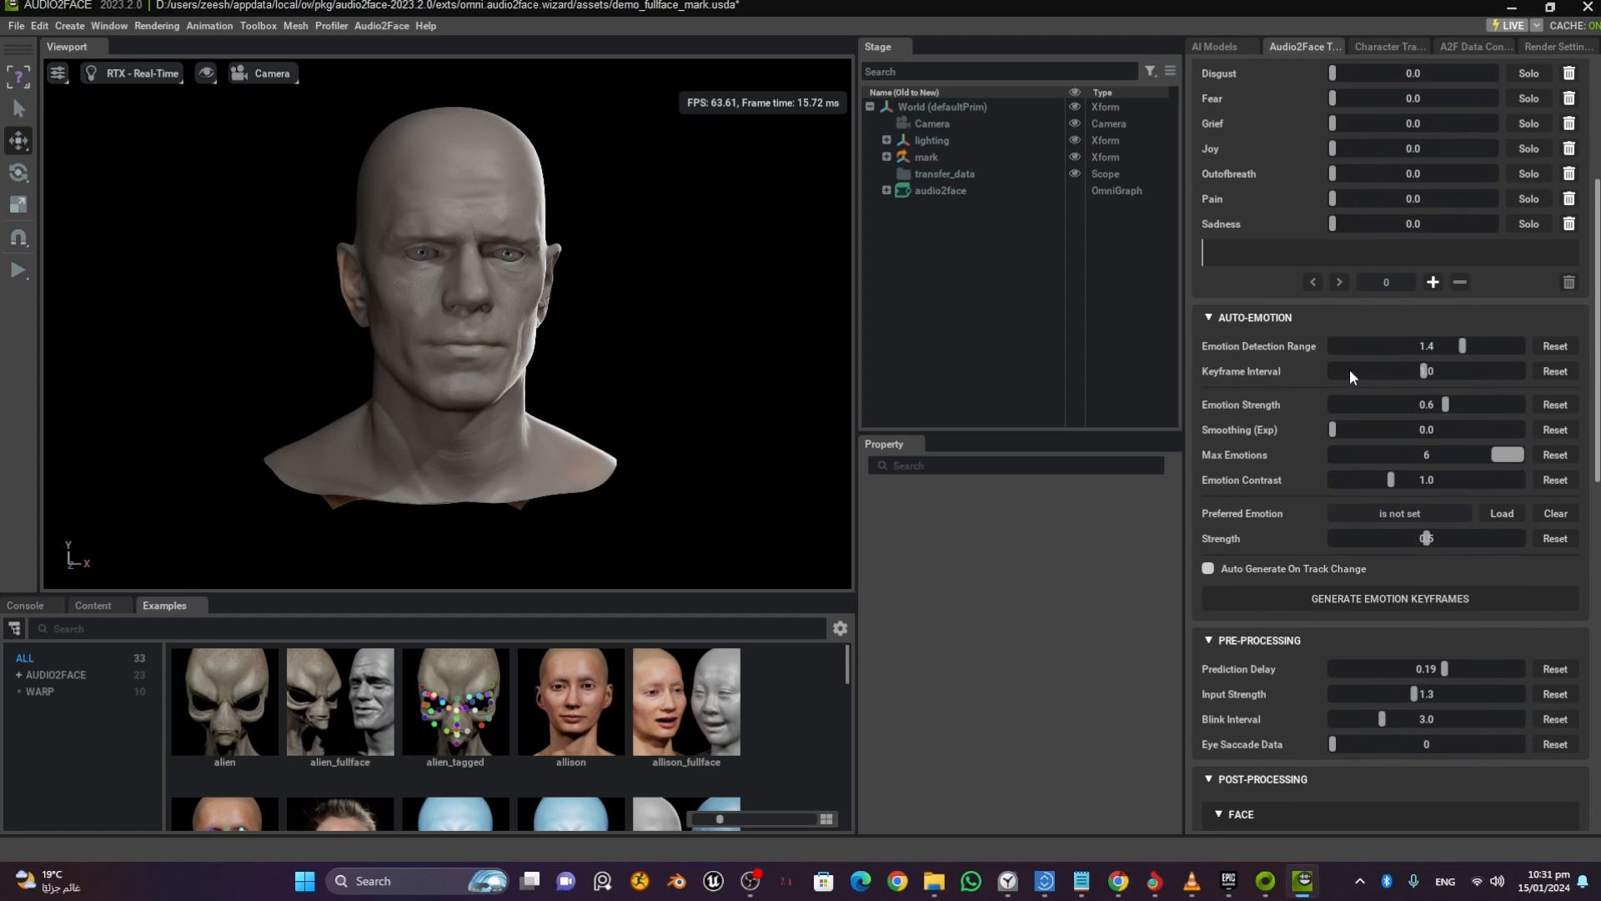
{"action": "scroll", "coordinate": [1296, 397], "scroll_direction": "down", "scroll_amount": 4}
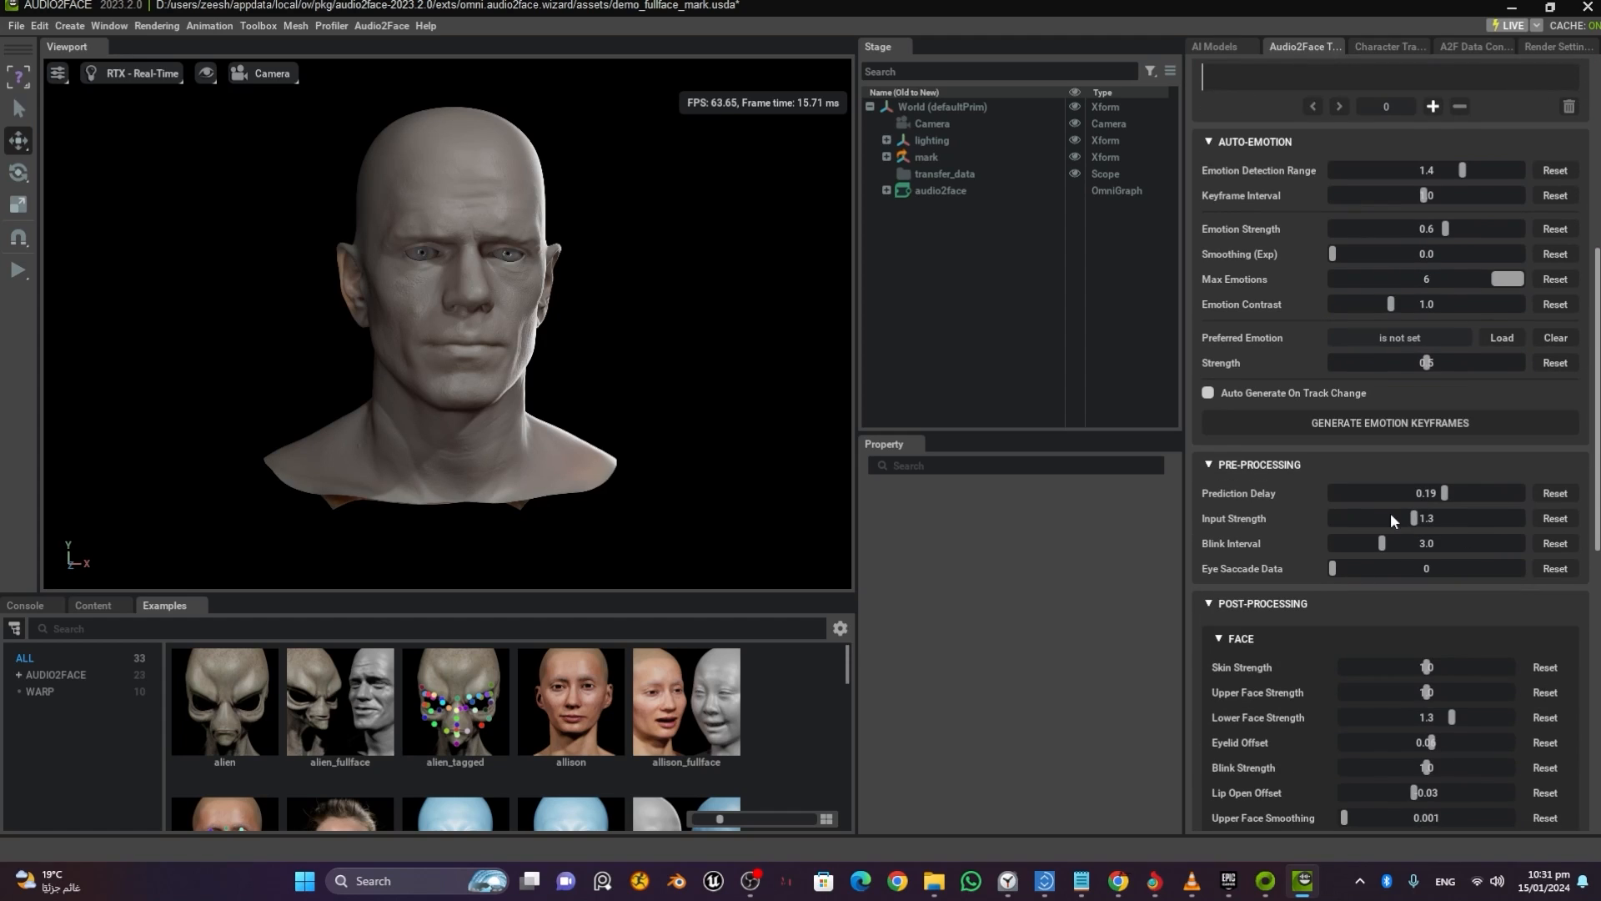
{"action": "scroll", "coordinate": [1409, 509], "scroll_direction": "down", "scroll_amount": 8}
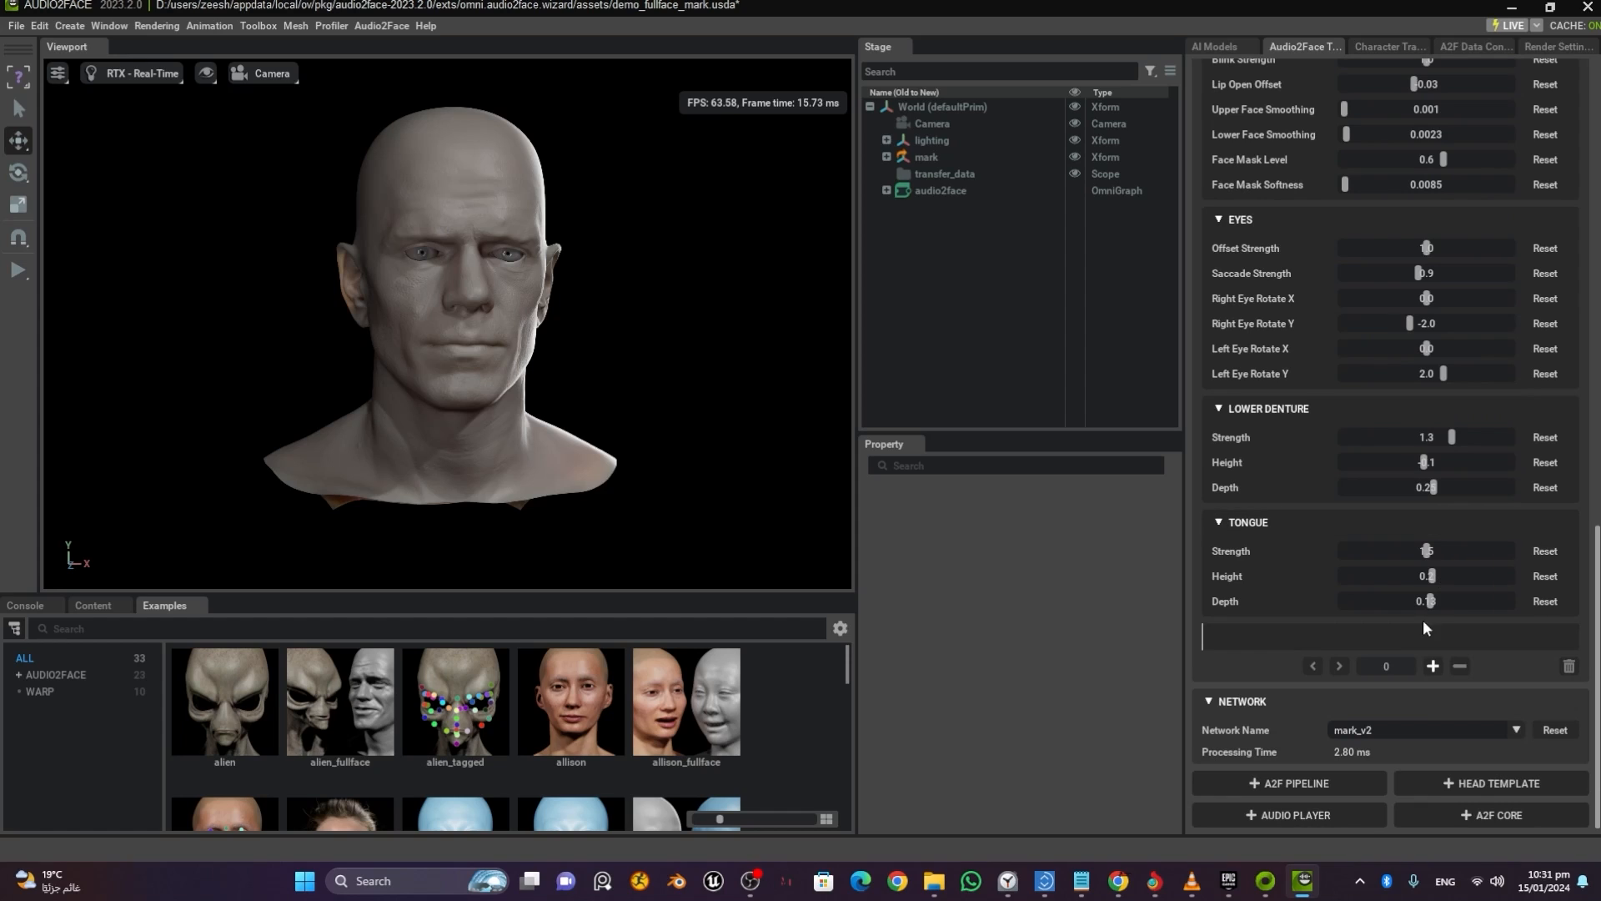
{"action": "scroll", "coordinate": [1328, 536], "scroll_direction": "up", "scroll_amount": 15}
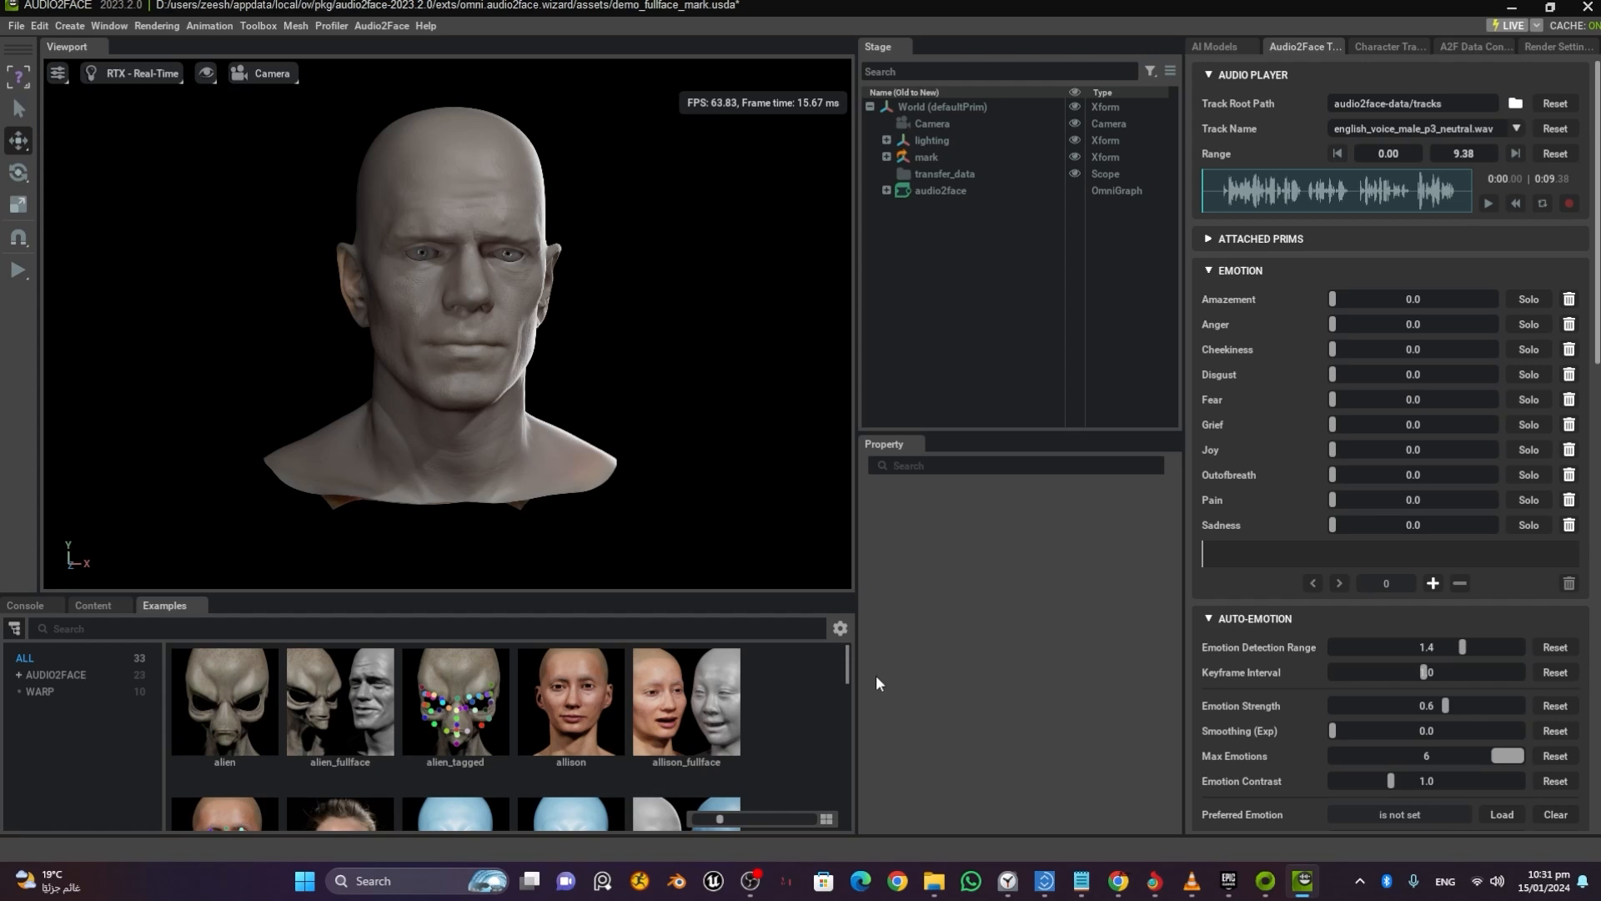
Step: Look over the example scenes, the console log and the content browser
{"action": "mouse_move", "coordinate": [845, 665]}
{"action": "left_mouse_down"}
{"action": "mouse_move", "coordinate": [837, 779]}
{"action": "mouse_move", "coordinate": [834, 654]}
{"action": "left_mouse_up"}
{"action": "left_click", "coordinate": [31, 603]}
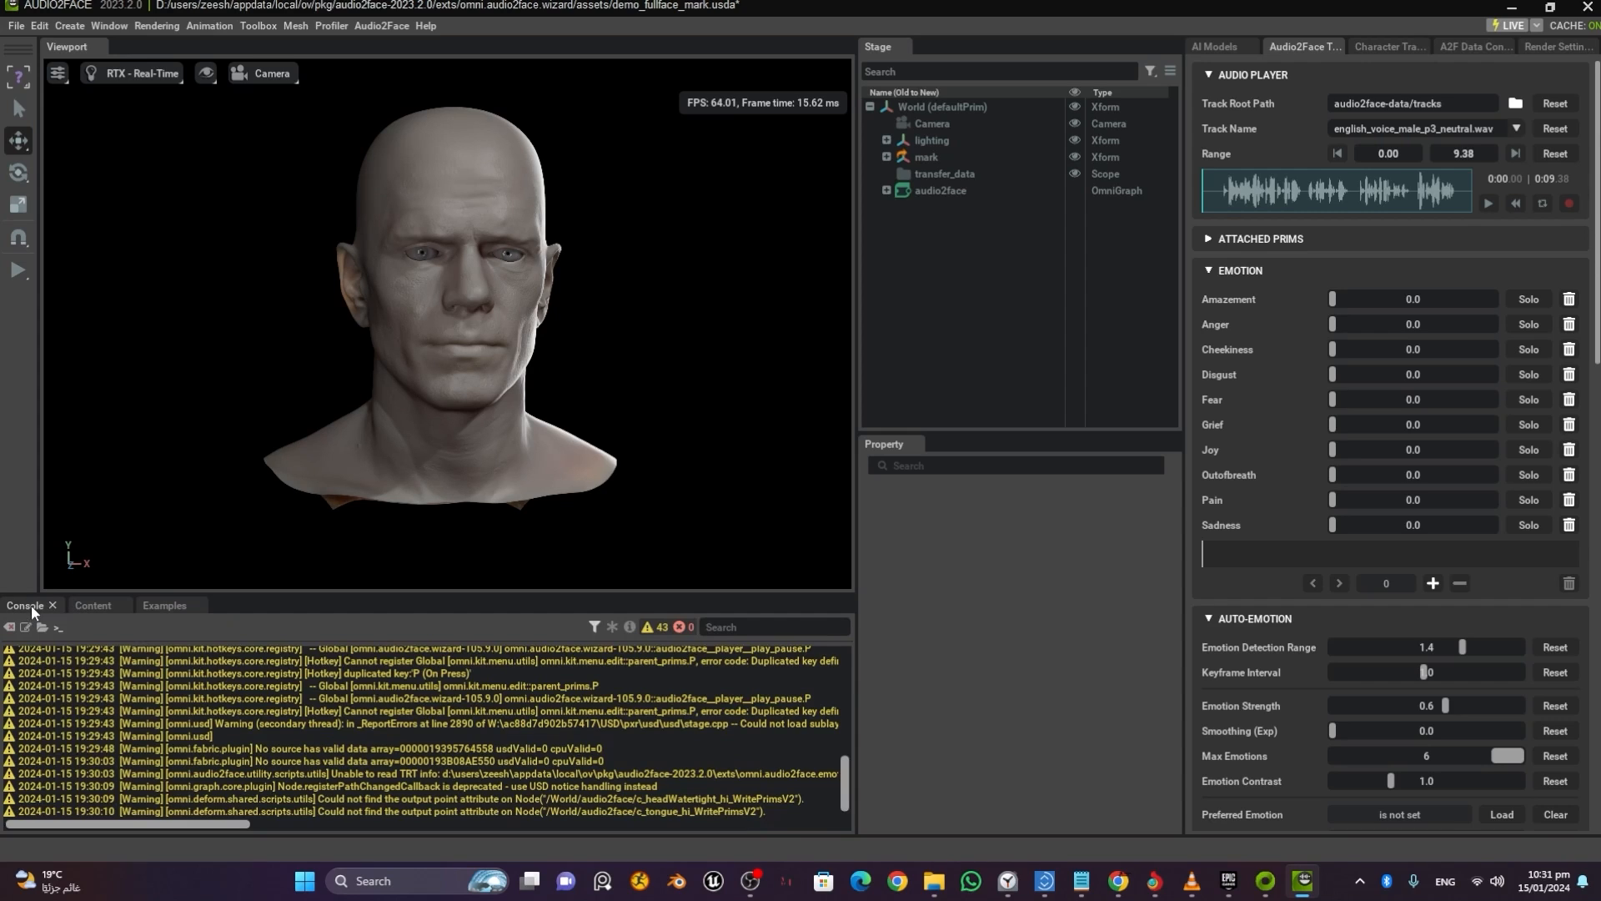
{"action": "left_click", "coordinate": [79, 604]}
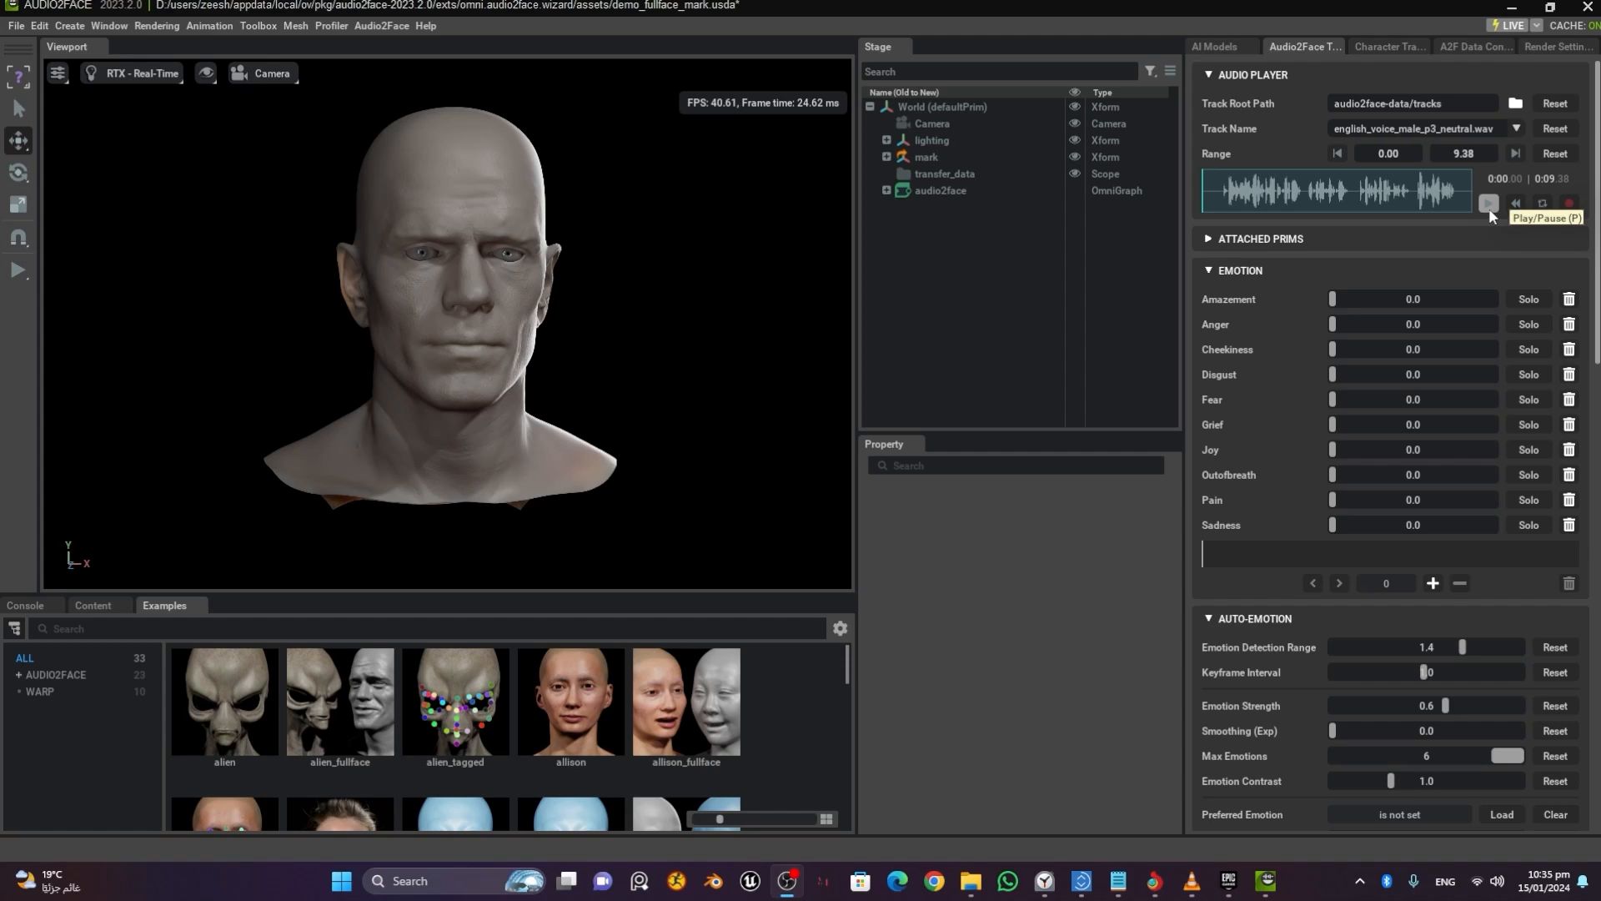
Step: Play the english_voice_male_p3_neutral.wav track on Mark's full face and pause it partway
{"action": "left_click", "coordinate": [1489, 205]}
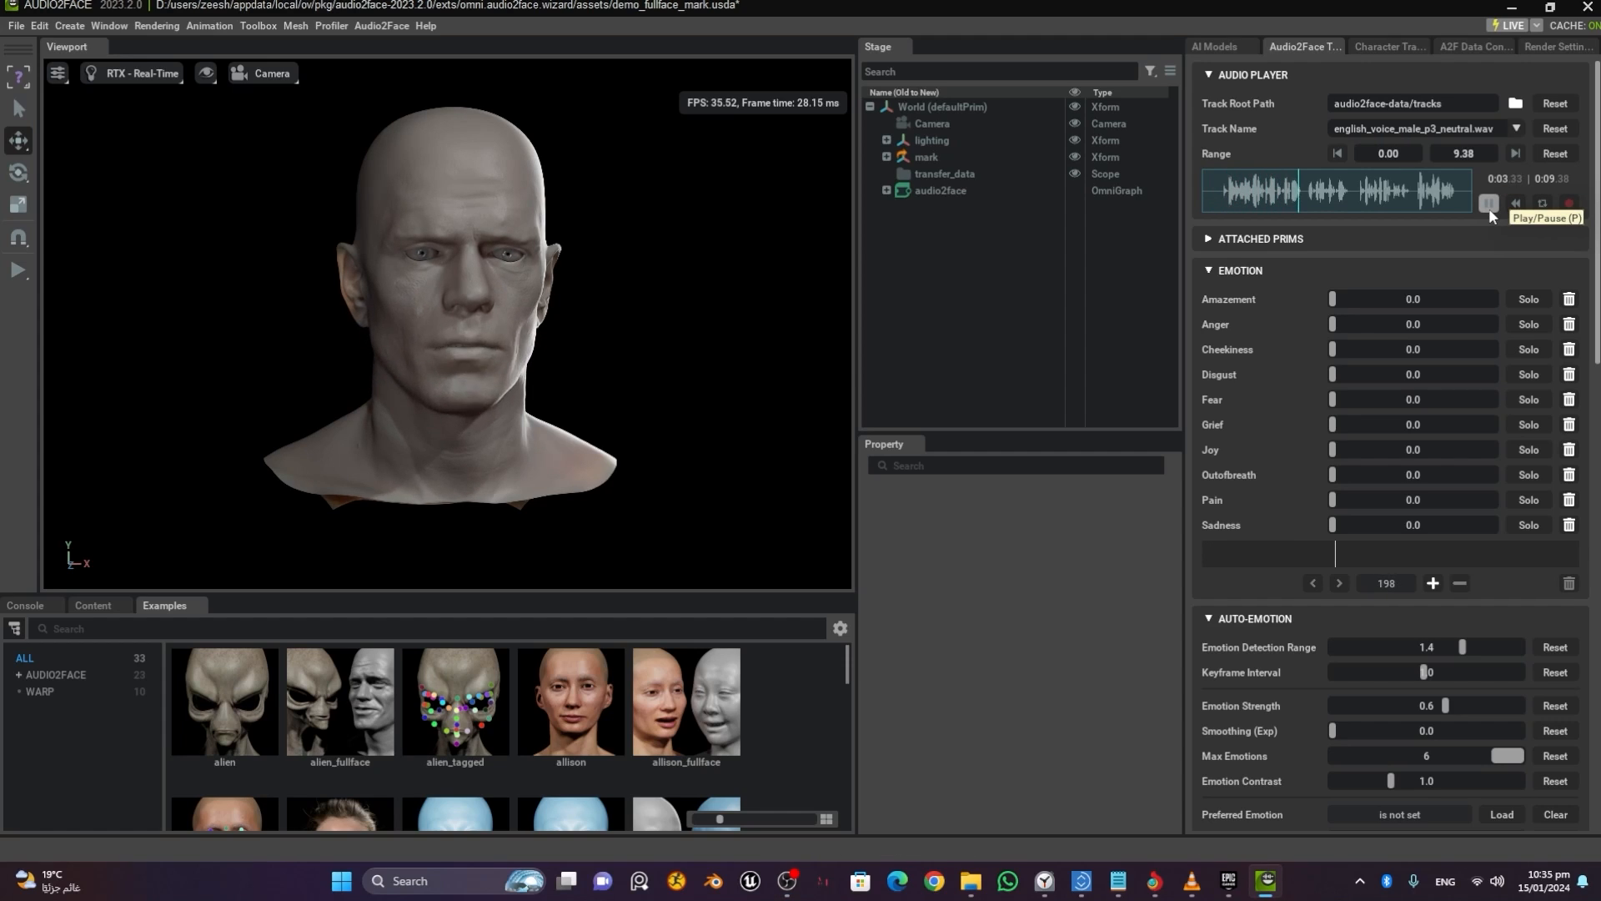
{"action": "left_click", "coordinate": [1489, 205]}
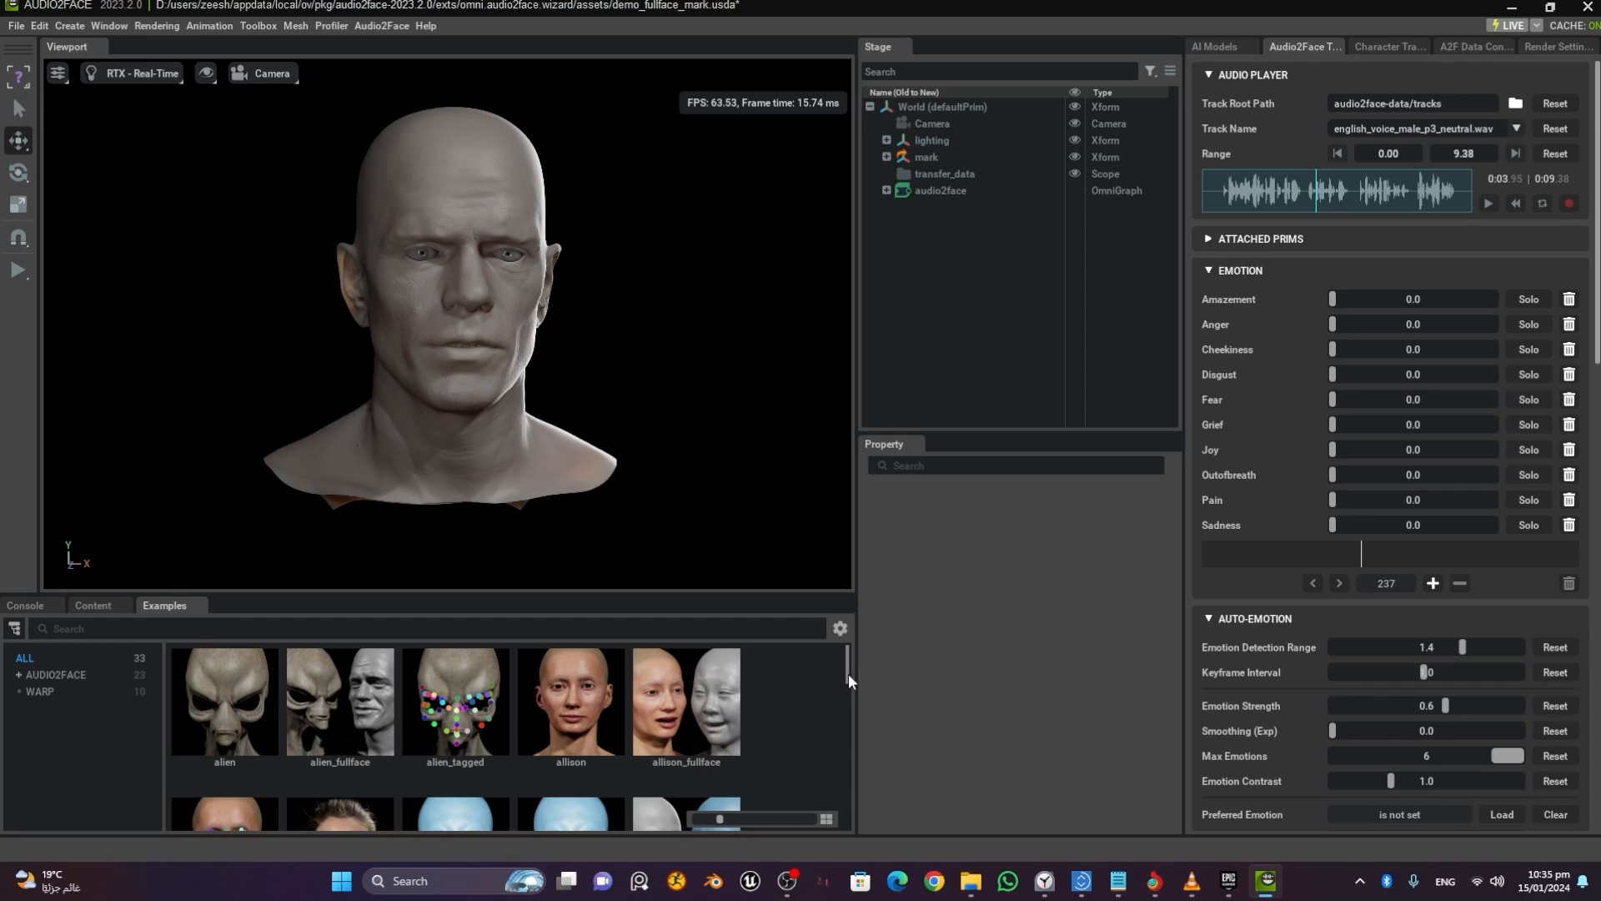
Step: Browse the Omniverse content to NVIDIA/Assets/Audio2Face/Samples_2023.2/blendshape_solve and look through its USD files
{"action": "left_click", "coordinate": [97, 604]}
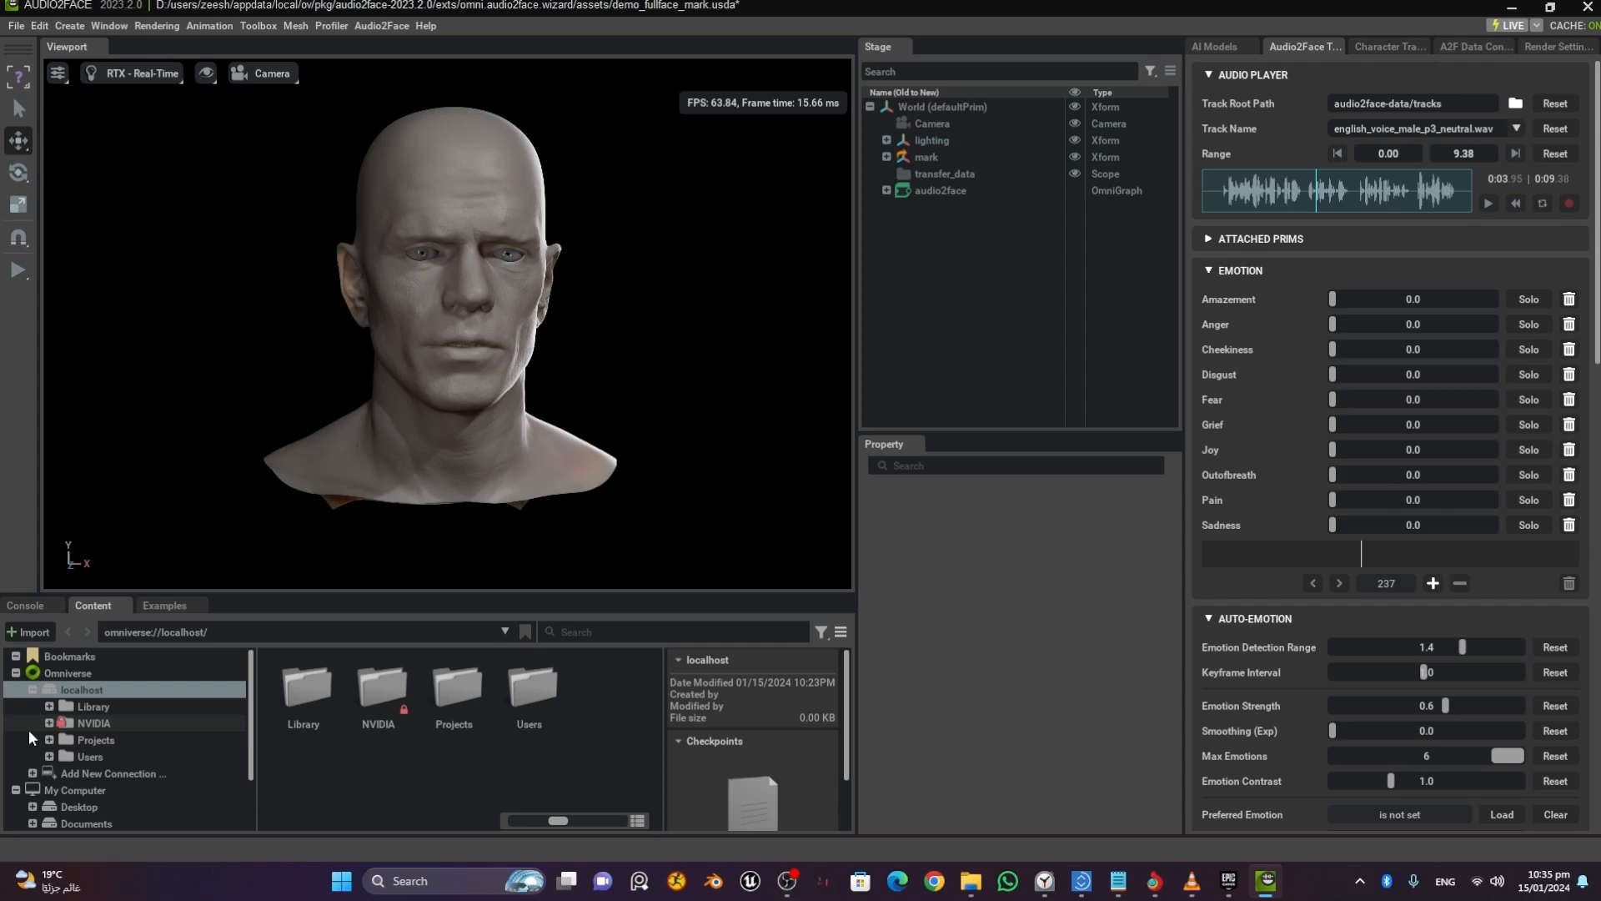
{"action": "double_click", "coordinate": [390, 690]}
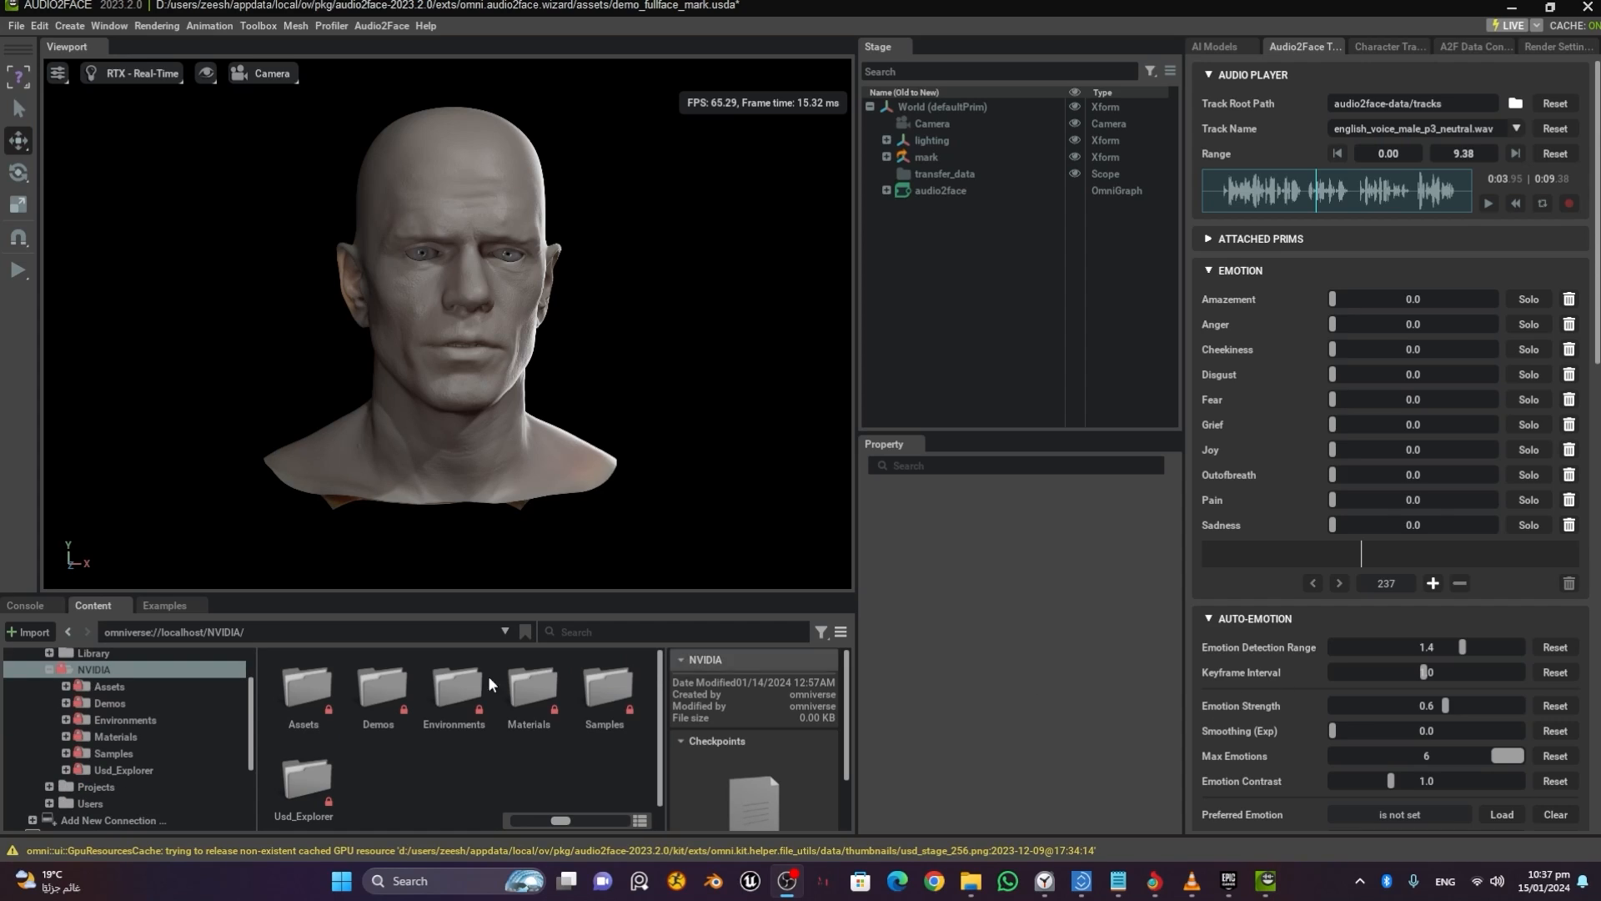
{"action": "double_click", "coordinate": [314, 687]}
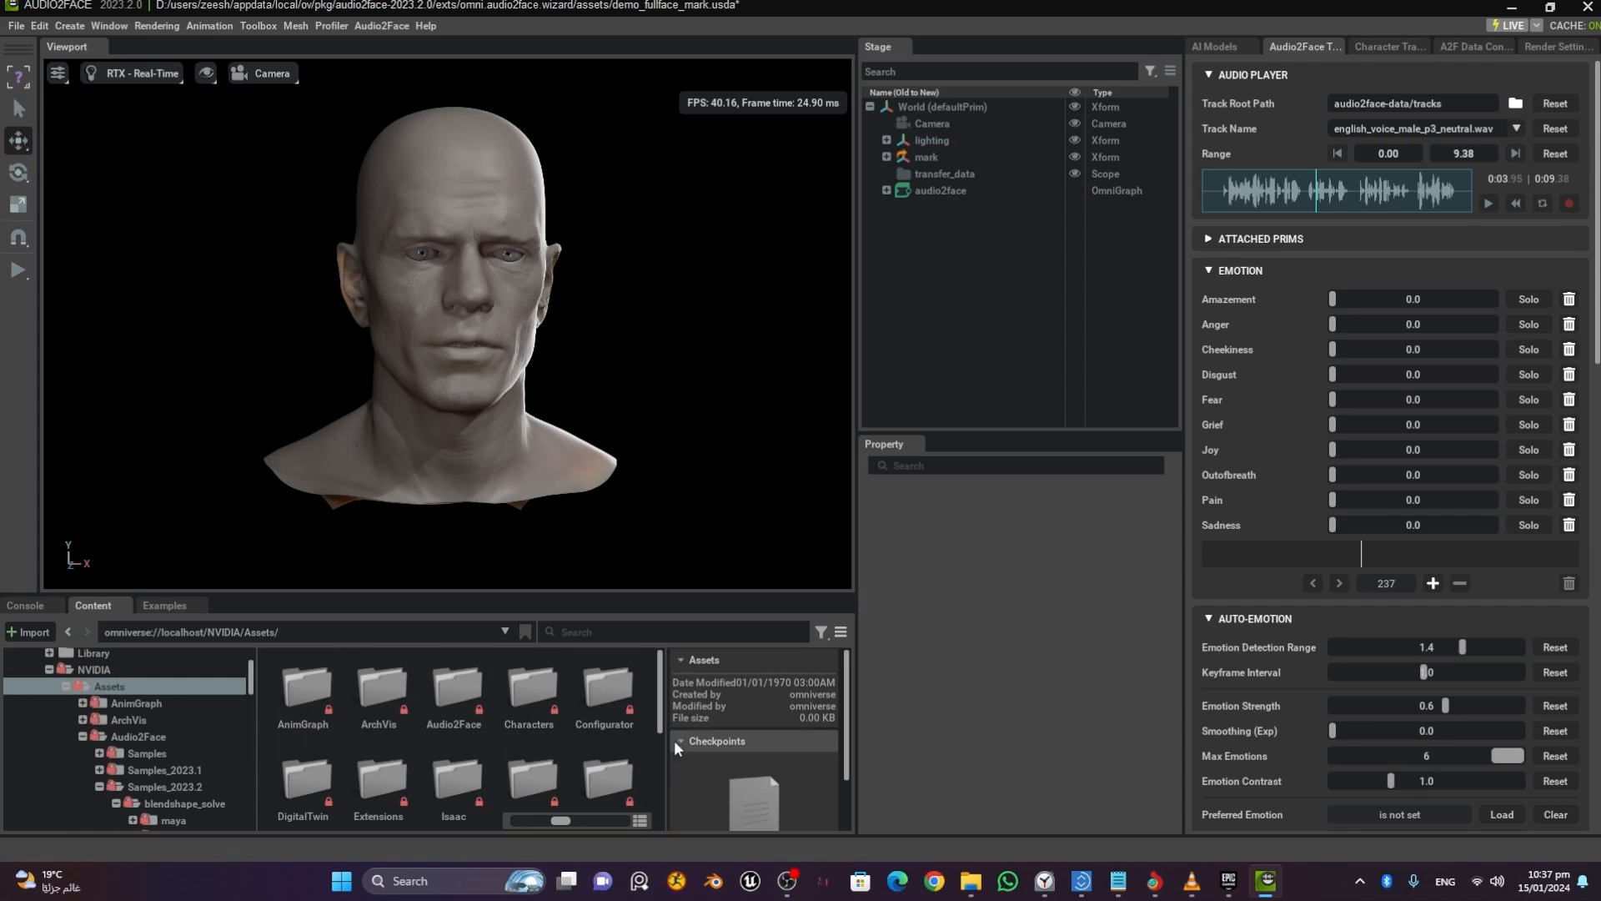
{"action": "double_click", "coordinate": [458, 692]}
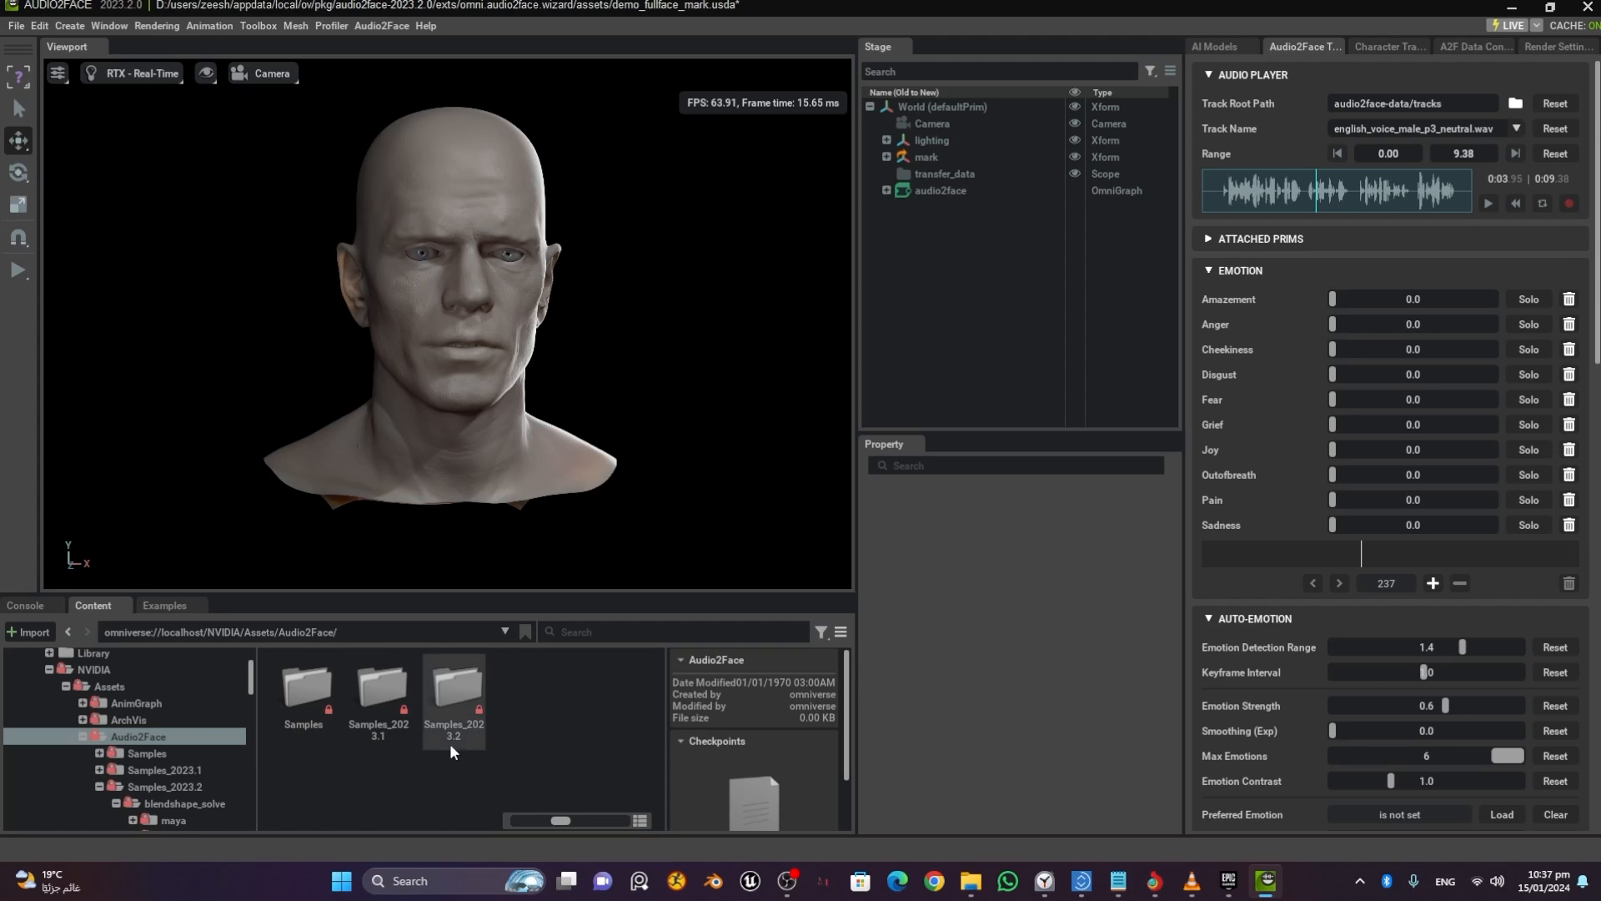
{"action": "double_click", "coordinate": [463, 683]}
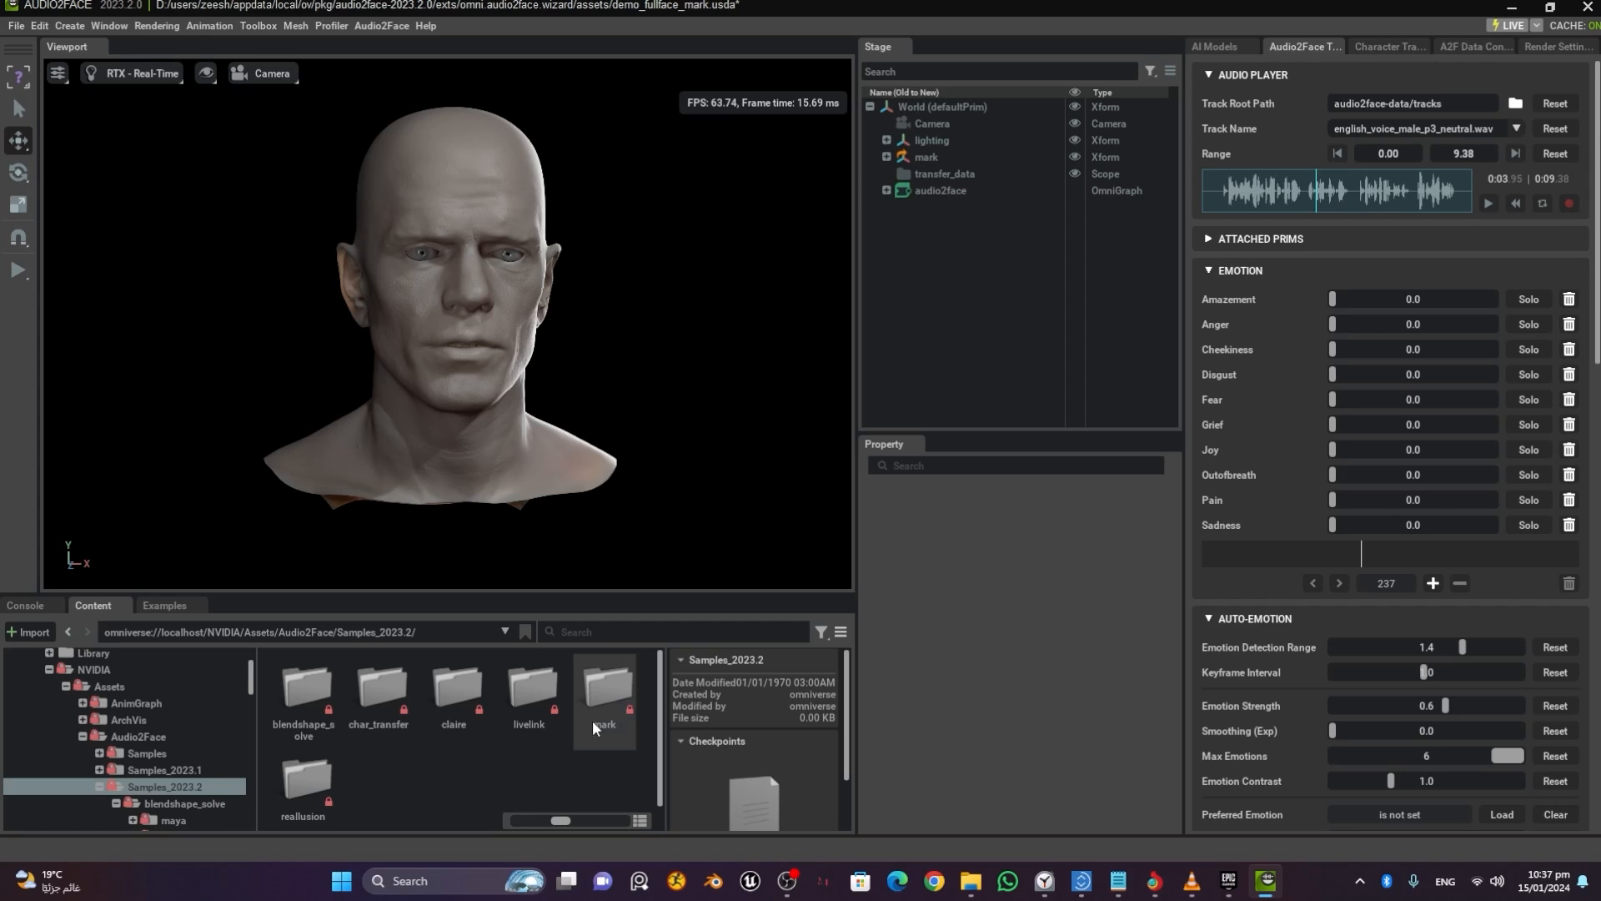
{"action": "double_click", "coordinate": [305, 684]}
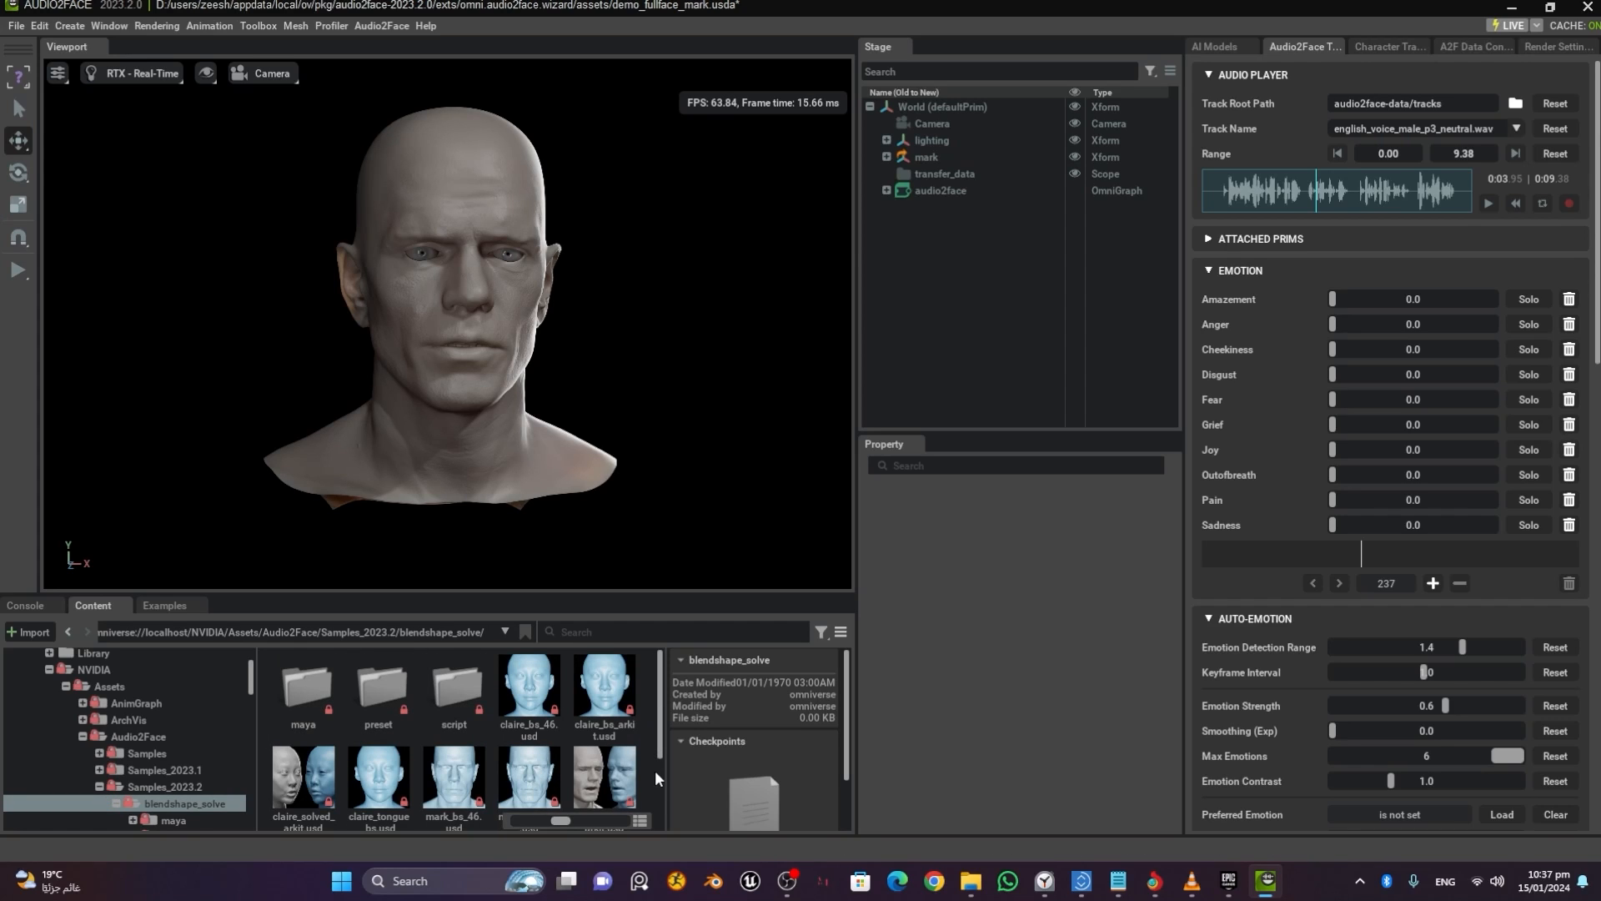
{"action": "scroll", "coordinate": [659, 768], "scroll_direction": "down", "scroll_amount": 1}
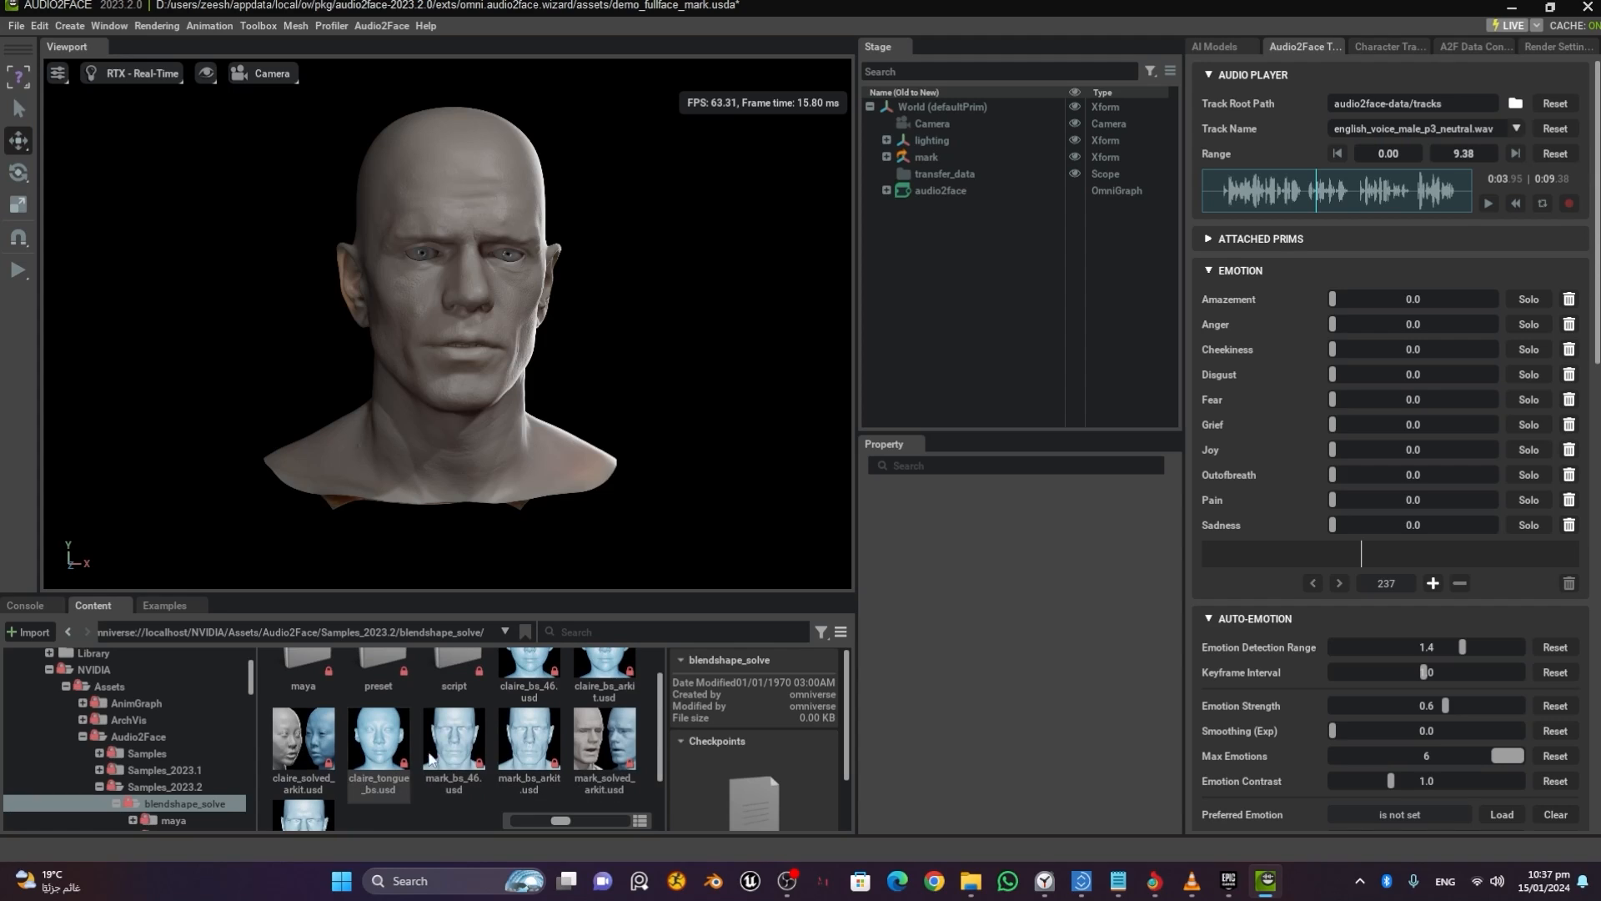
{"action": "scroll", "coordinate": [660, 759], "scroll_direction": "up", "scroll_amount": 1}
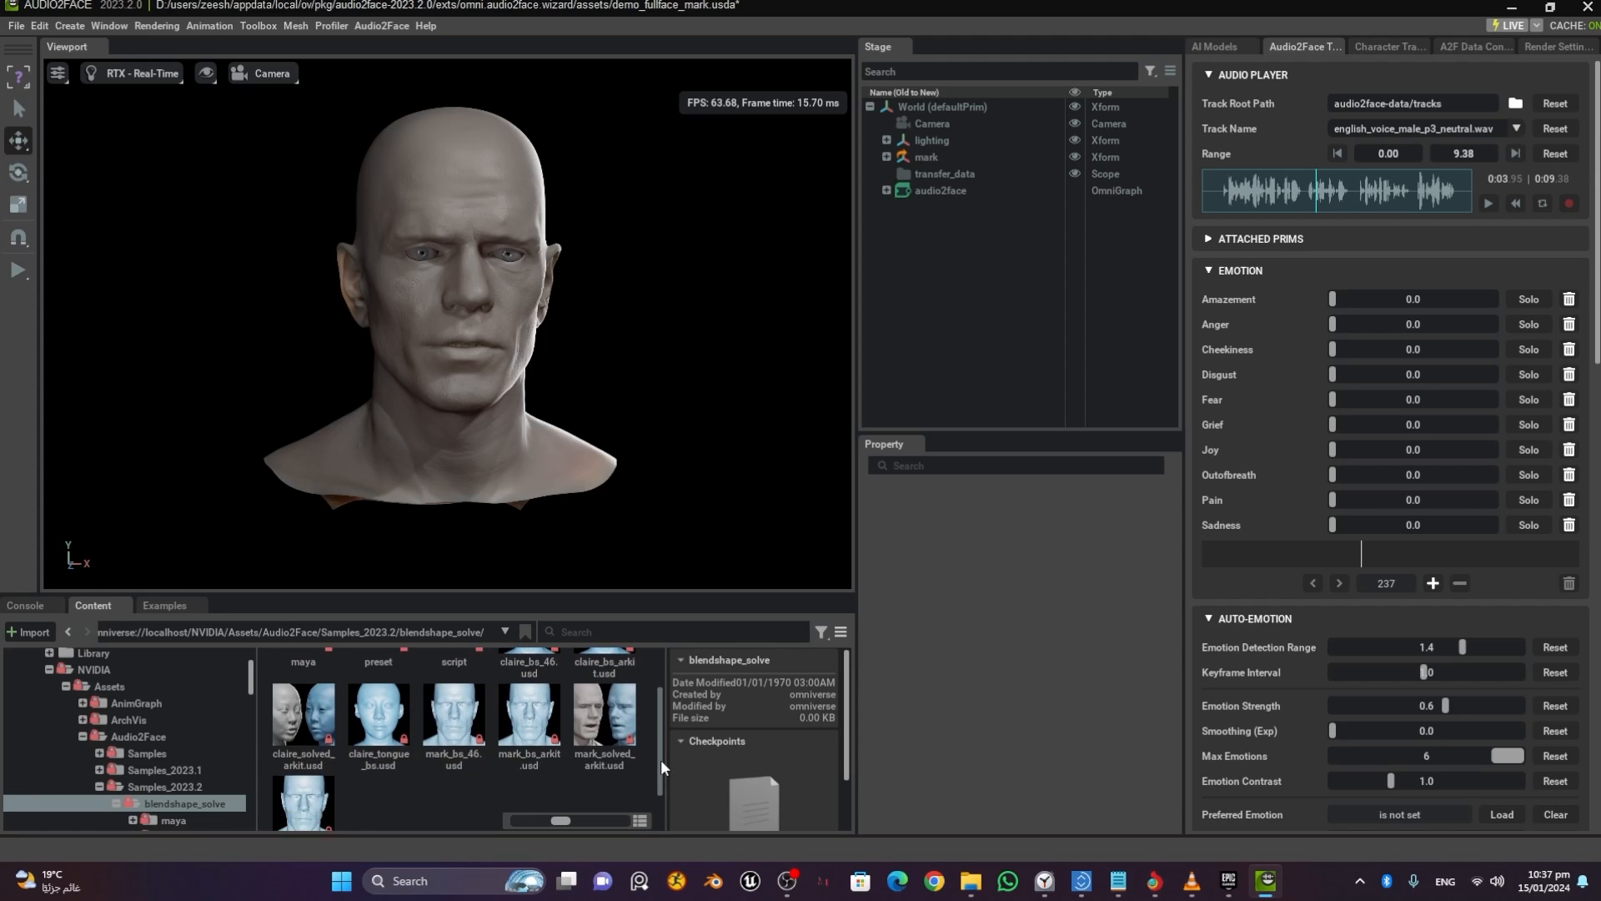
Step: Dismiss opening mark_bs_46.usd as a separate read-only file and add it to the current stage instead
{"action": "double_click", "coordinate": [466, 749]}
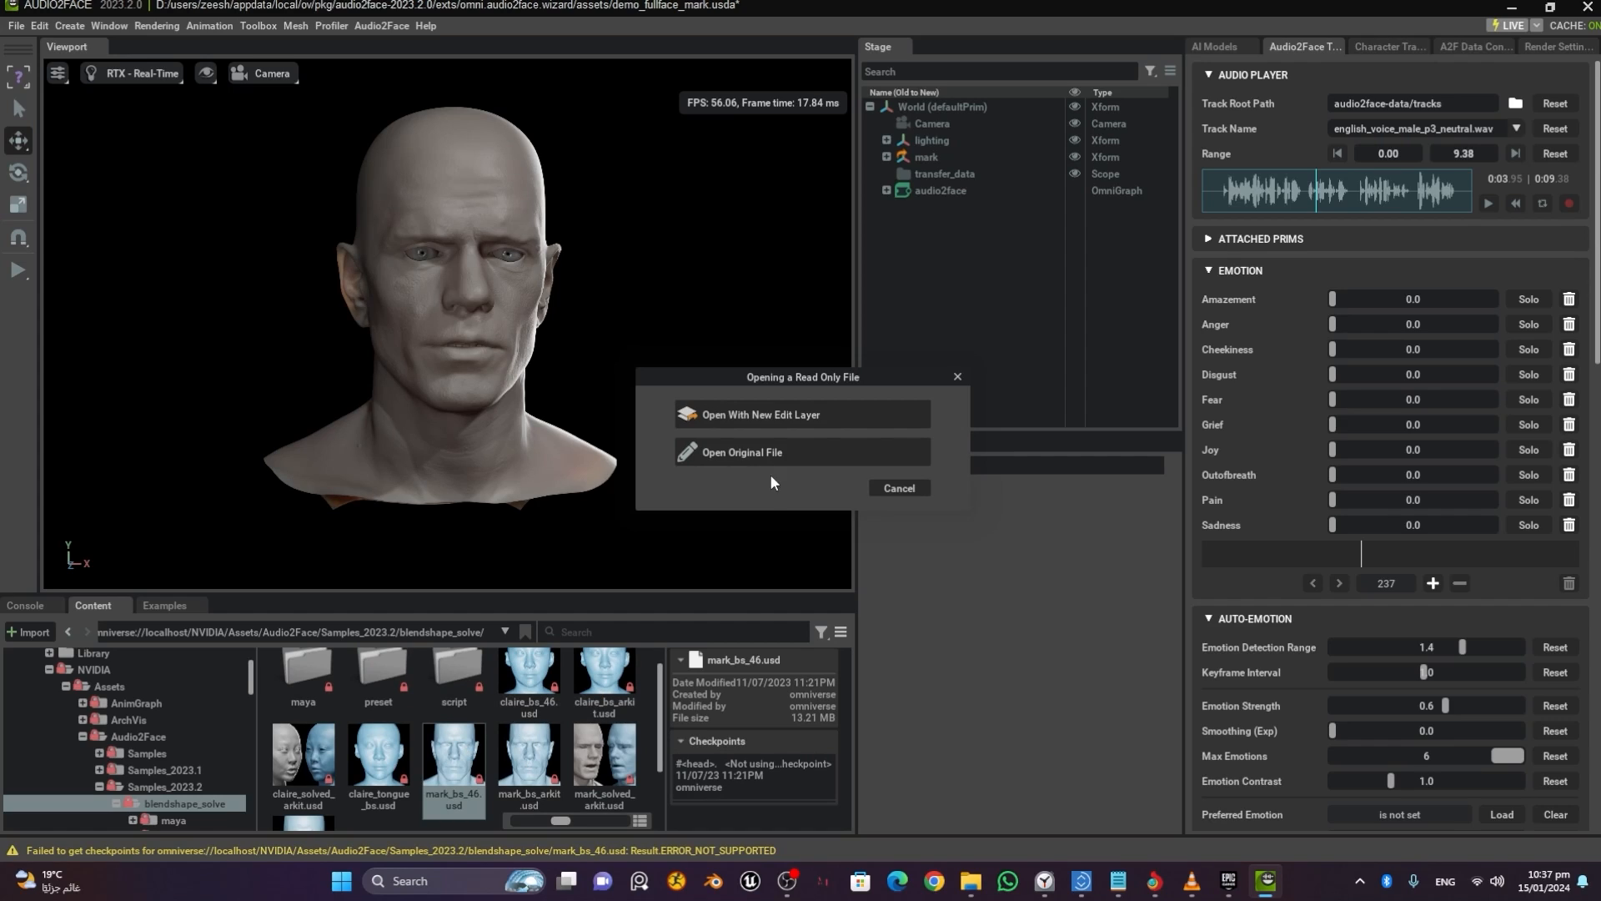
{"action": "left_click", "coordinate": [958, 376]}
{"action": "left_click_drag", "start_coordinate": [442, 772], "coordinate": [962, 261]}
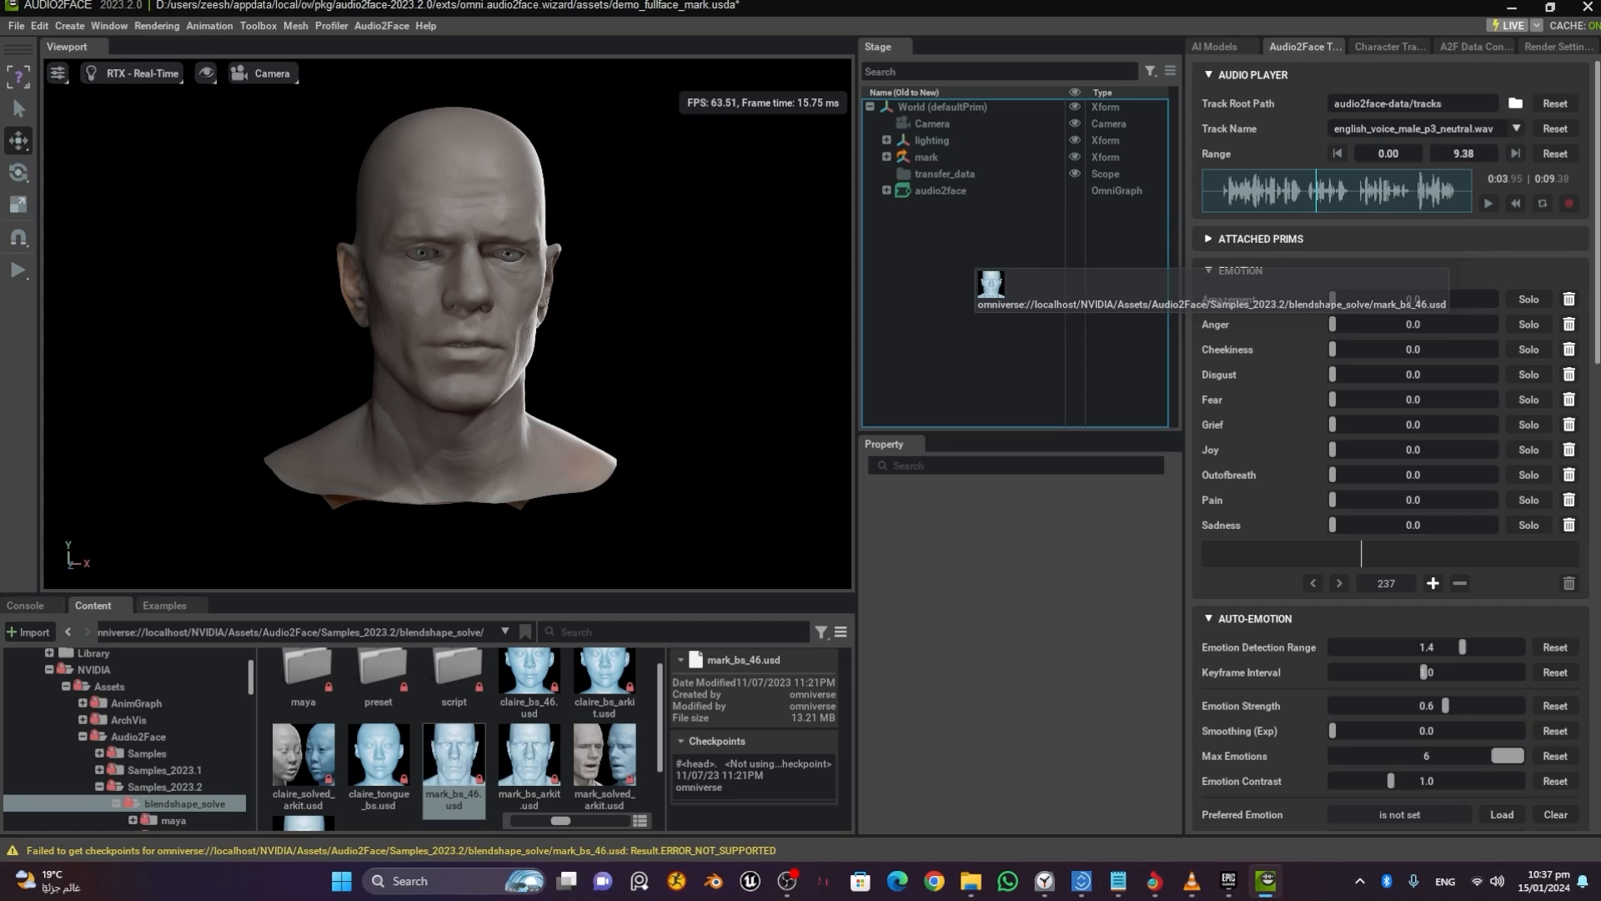
{"action": "left_click_drag", "start_coordinate": [962, 261], "coordinate": [962, 261]}
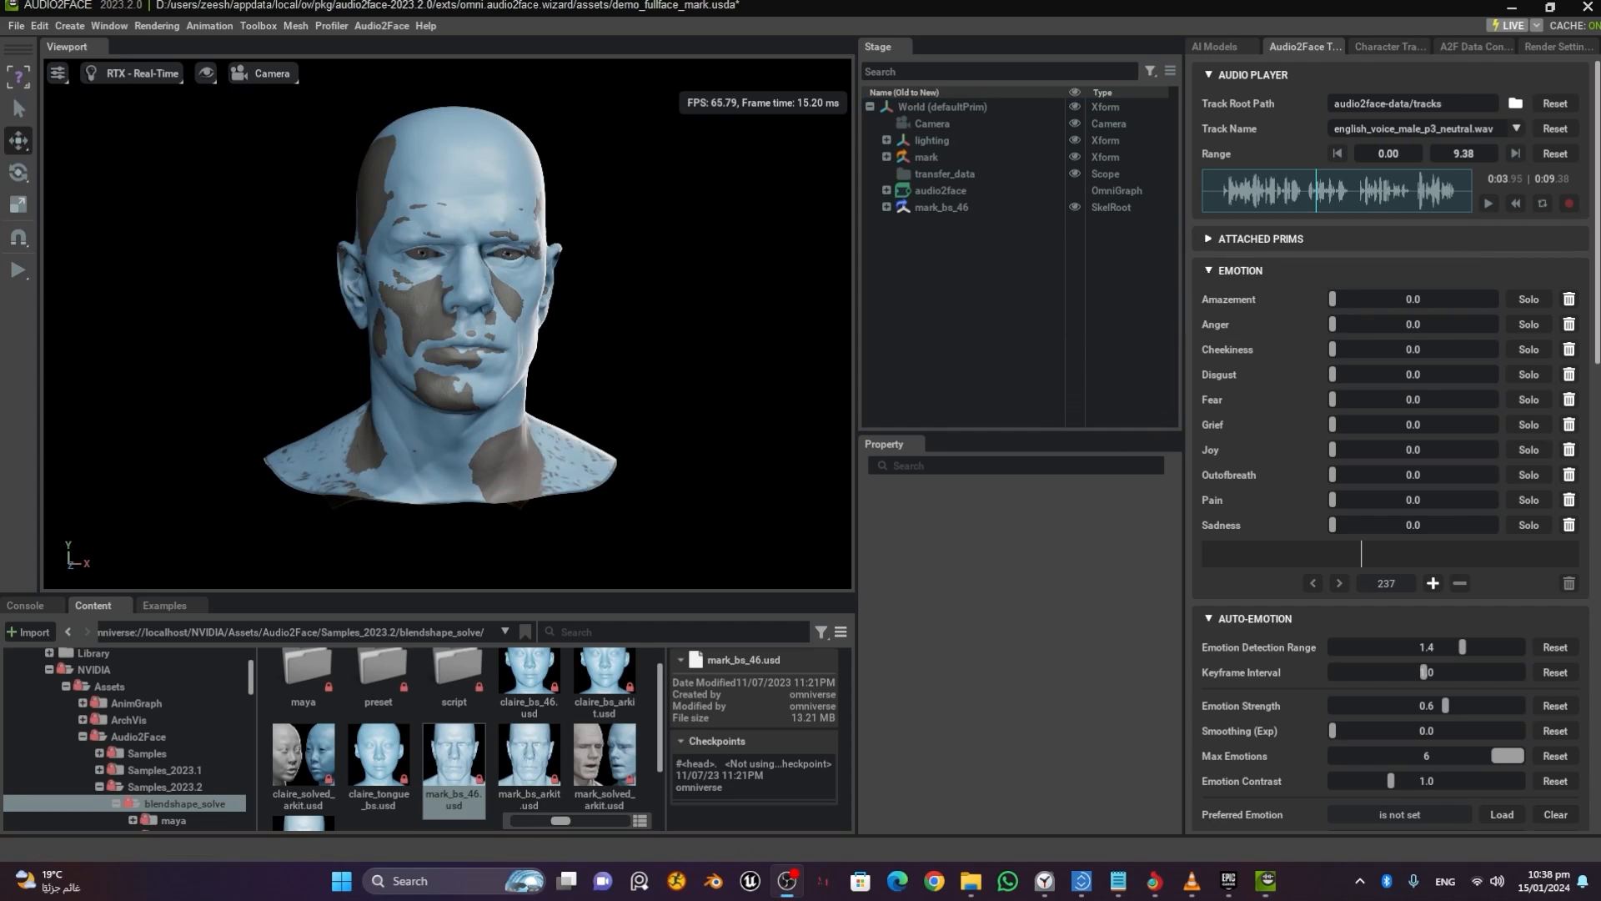
Step: Add transforms to the mark_bs_46 prim and offset it about -23.3 in X, beside the original Mark head
{"action": "left_click", "coordinate": [933, 206]}
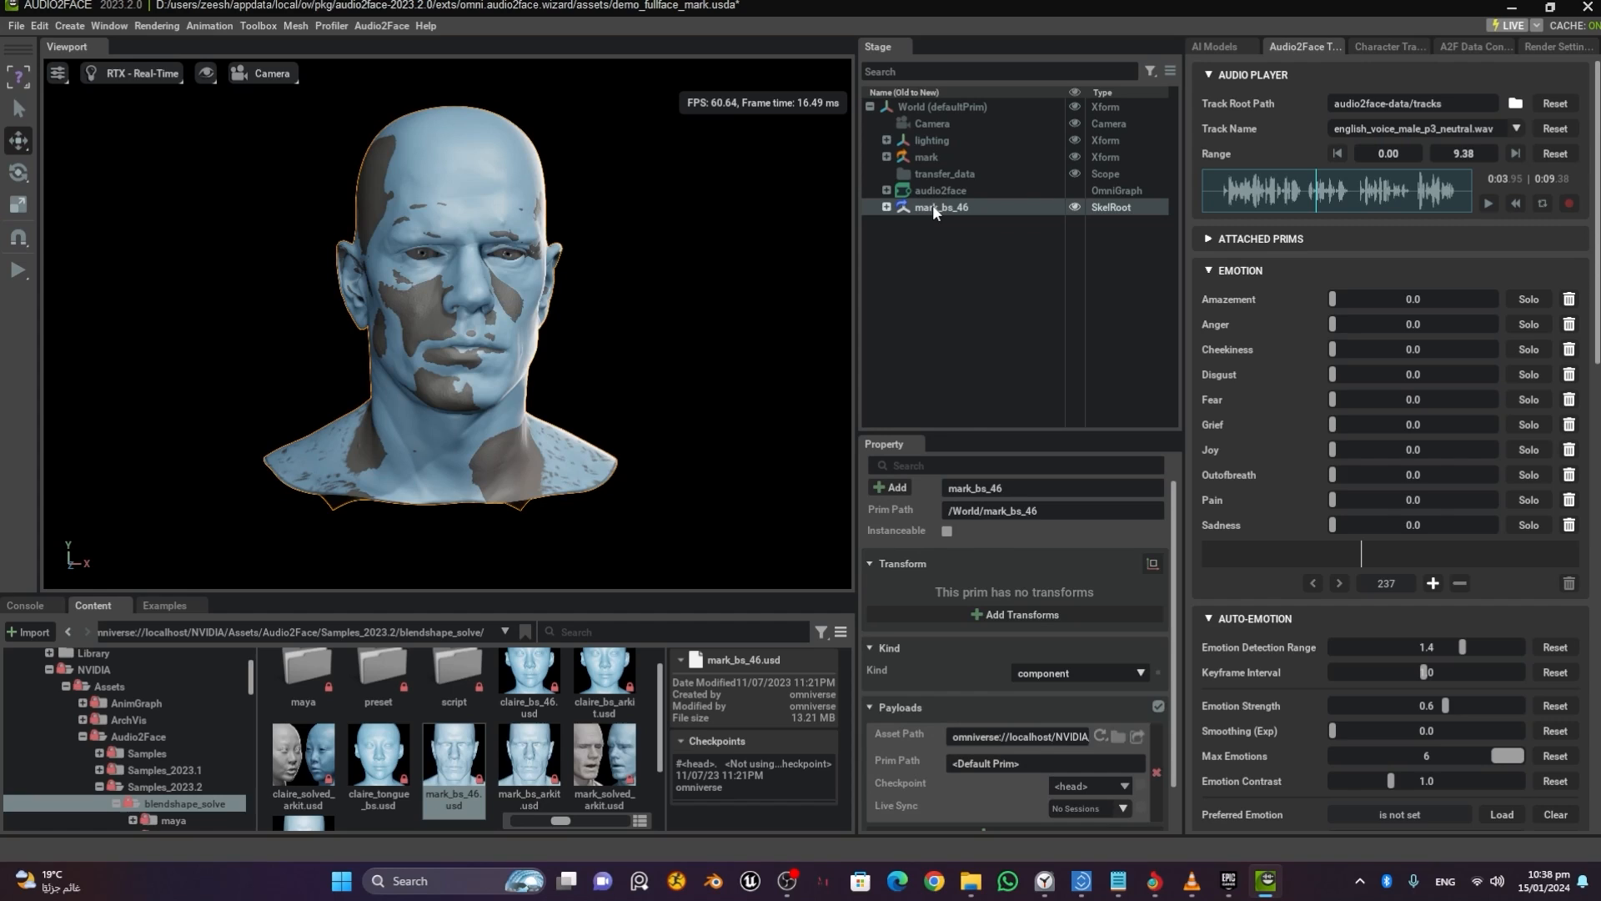
{"action": "left_click", "coordinate": [1013, 617]}
{"action": "left_click_drag", "start_coordinate": [999, 600], "coordinate": [799, 609]}
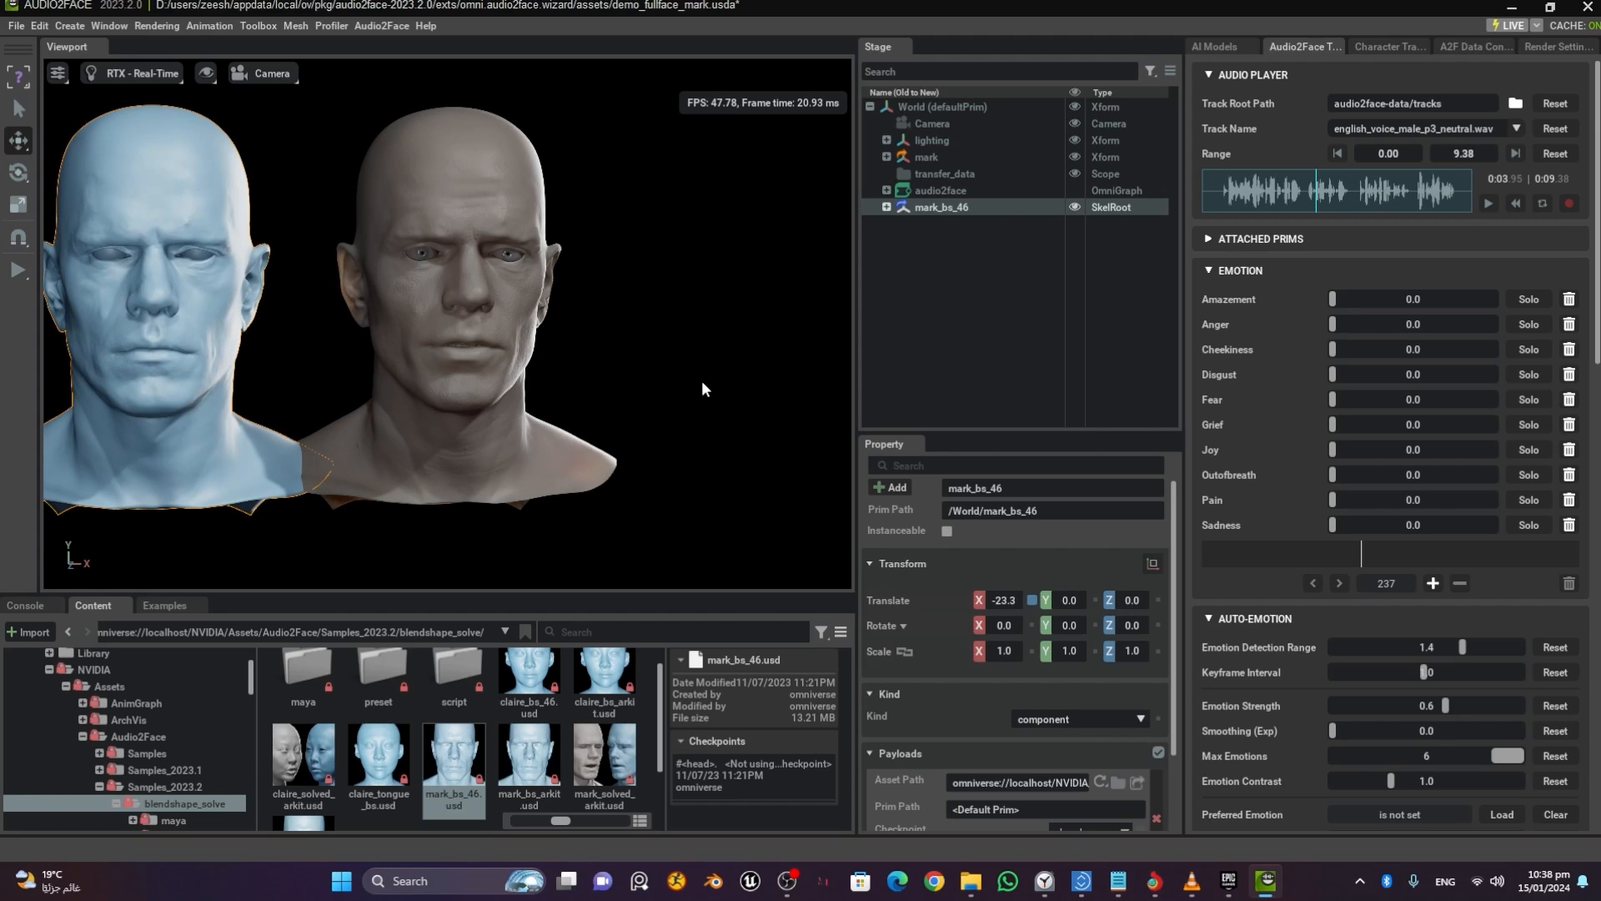
{"action": "middle_click_drag", "start_coordinate": [674, 382], "coordinate": [753, 374]}
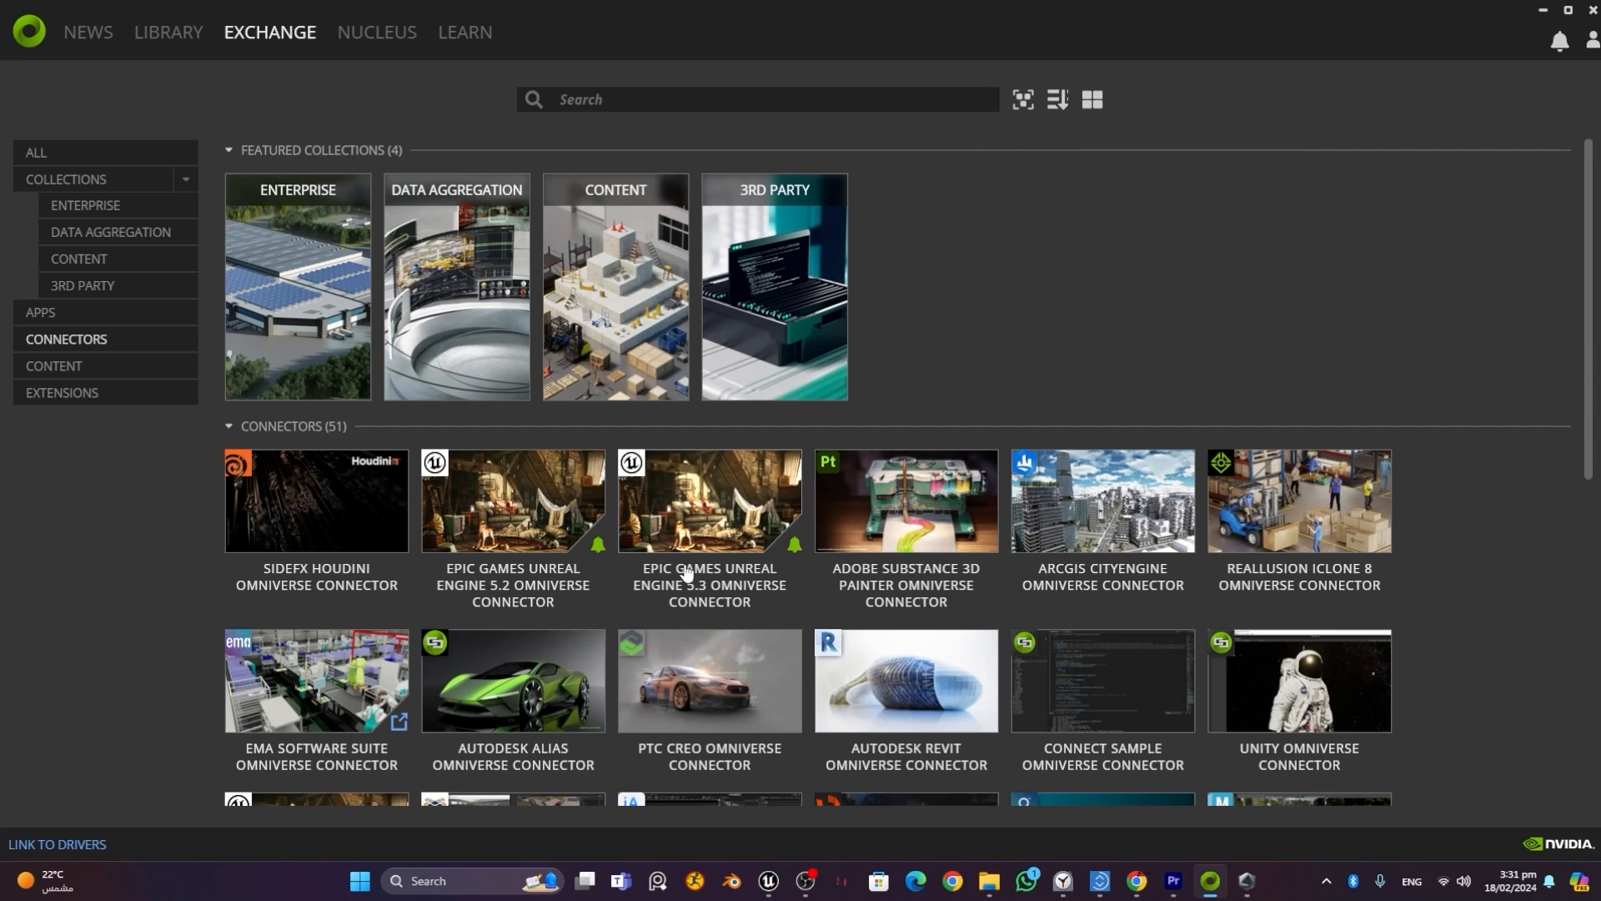
Step: Open the Epic Games Unreal Engine 5.3 Omniverse Connector in the Omniverse Launcher
{"action": "left_click", "coordinate": [706, 517]}
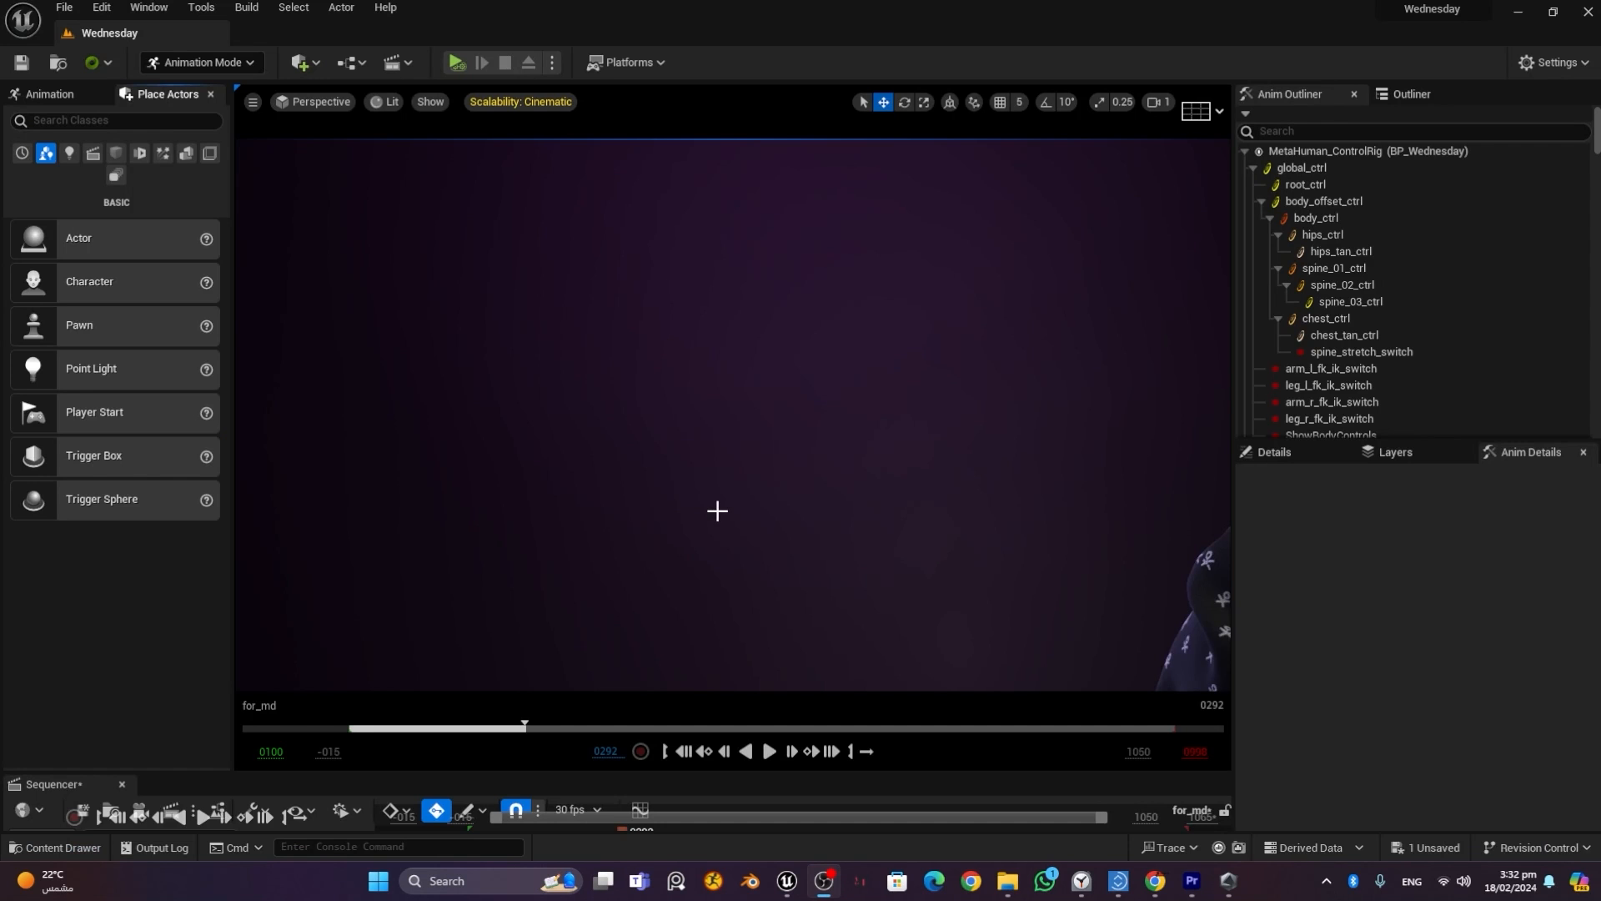
Step: In Unreal Engine, start an Omniverse USD animation import into the Maps folder with kahani_suno_4_bsweight.usd as the input file
{"action": "left_click", "coordinate": [83, 849]}
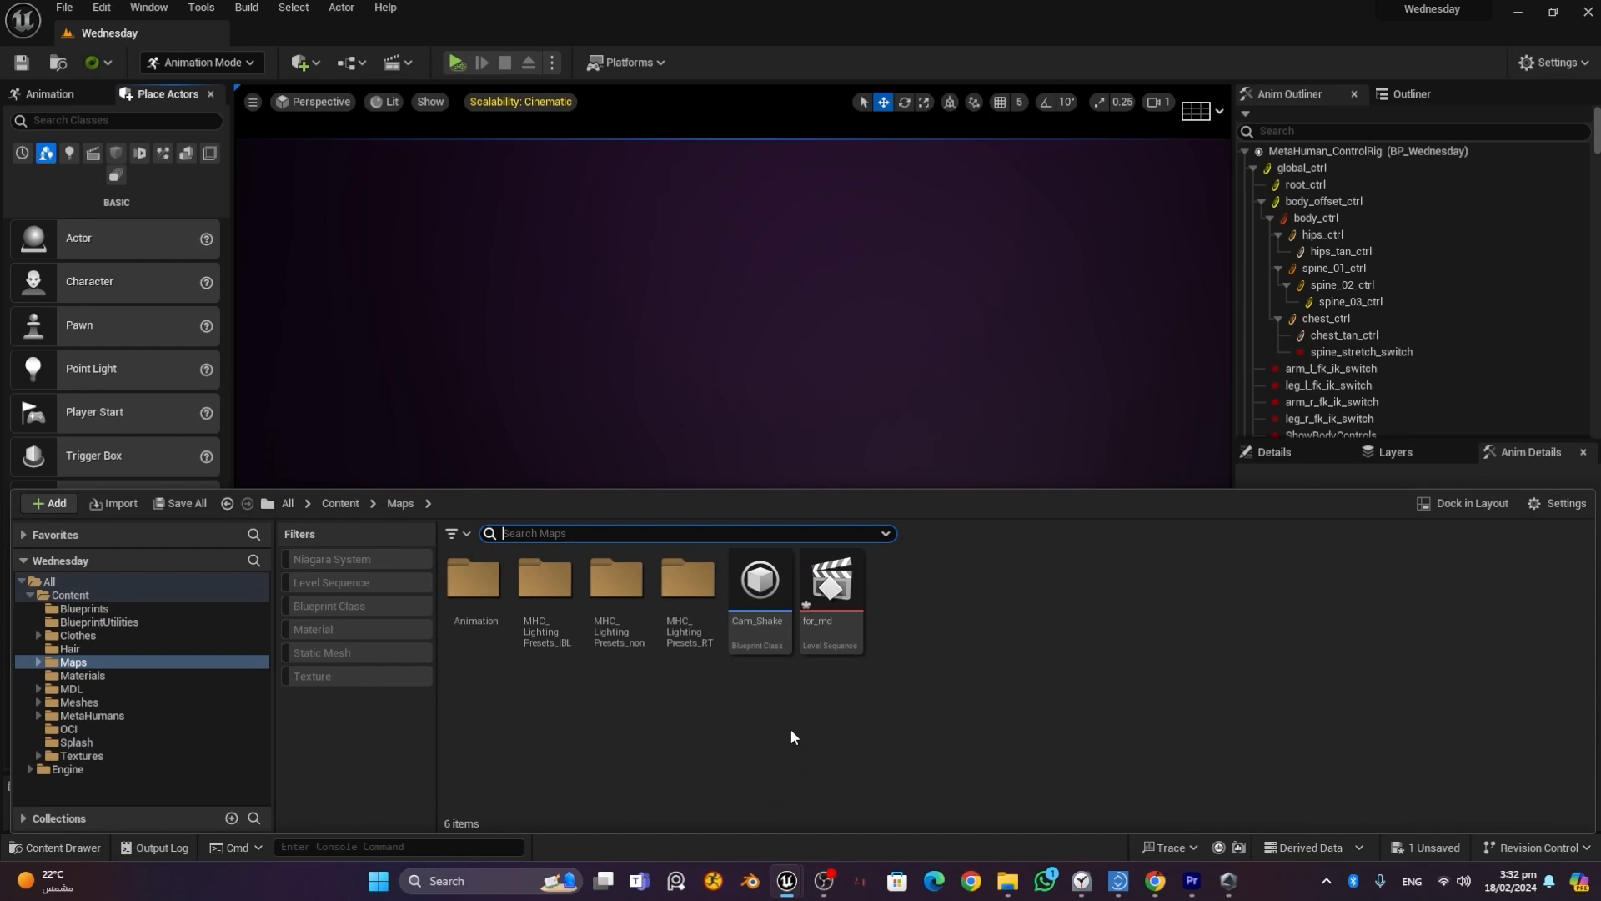
{"action": "right_click", "coordinate": [897, 609]}
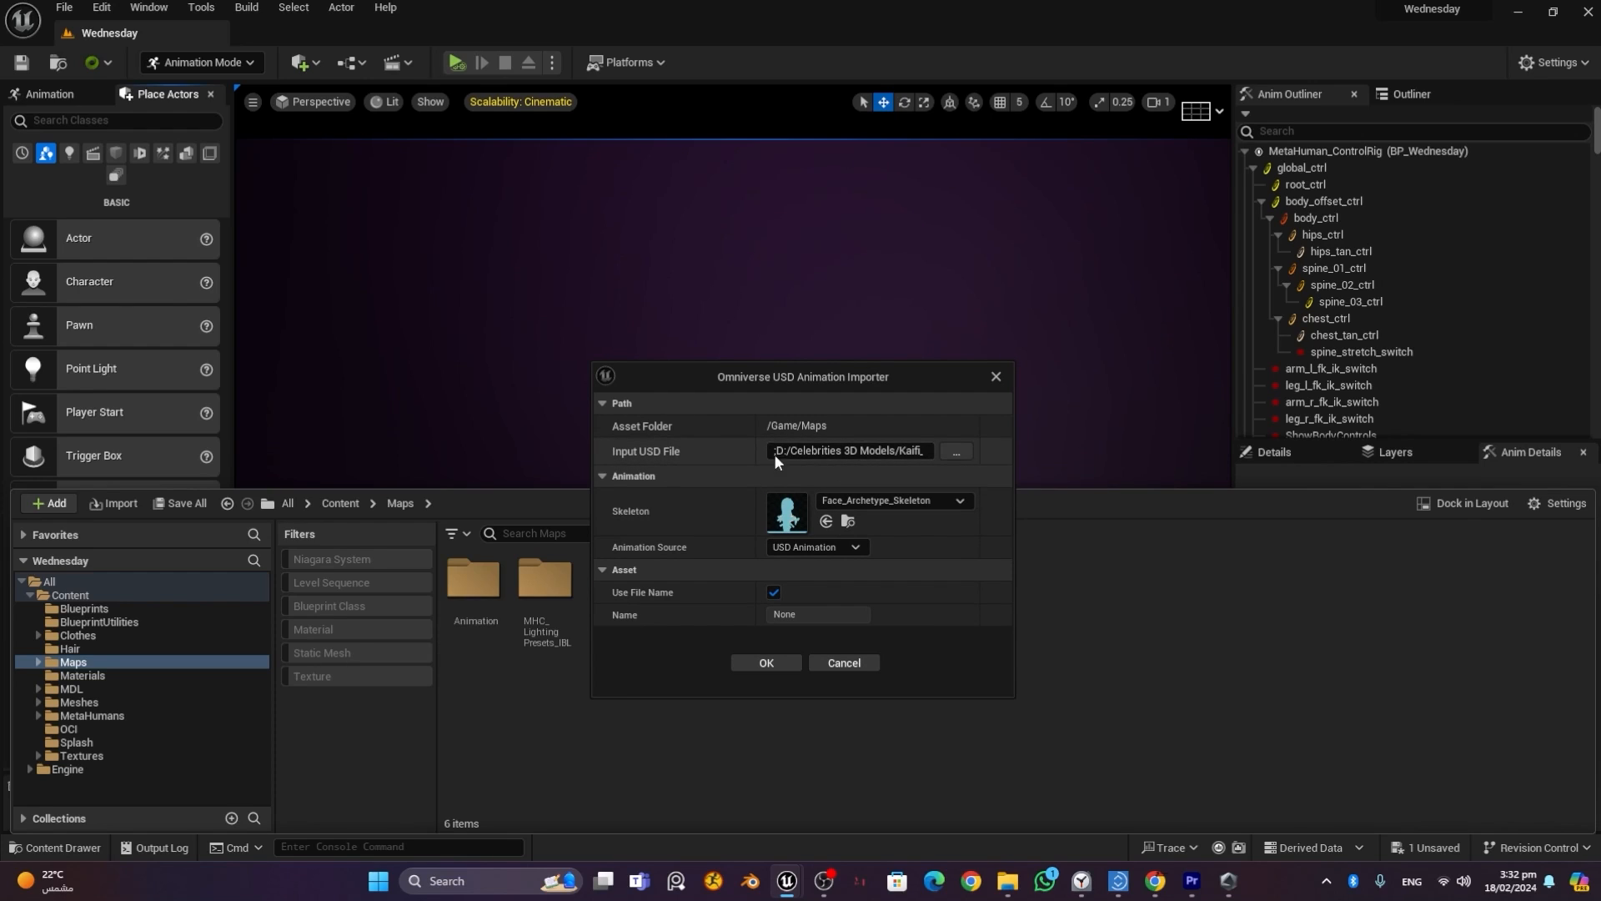
{"action": "left_click", "coordinate": [954, 455]}
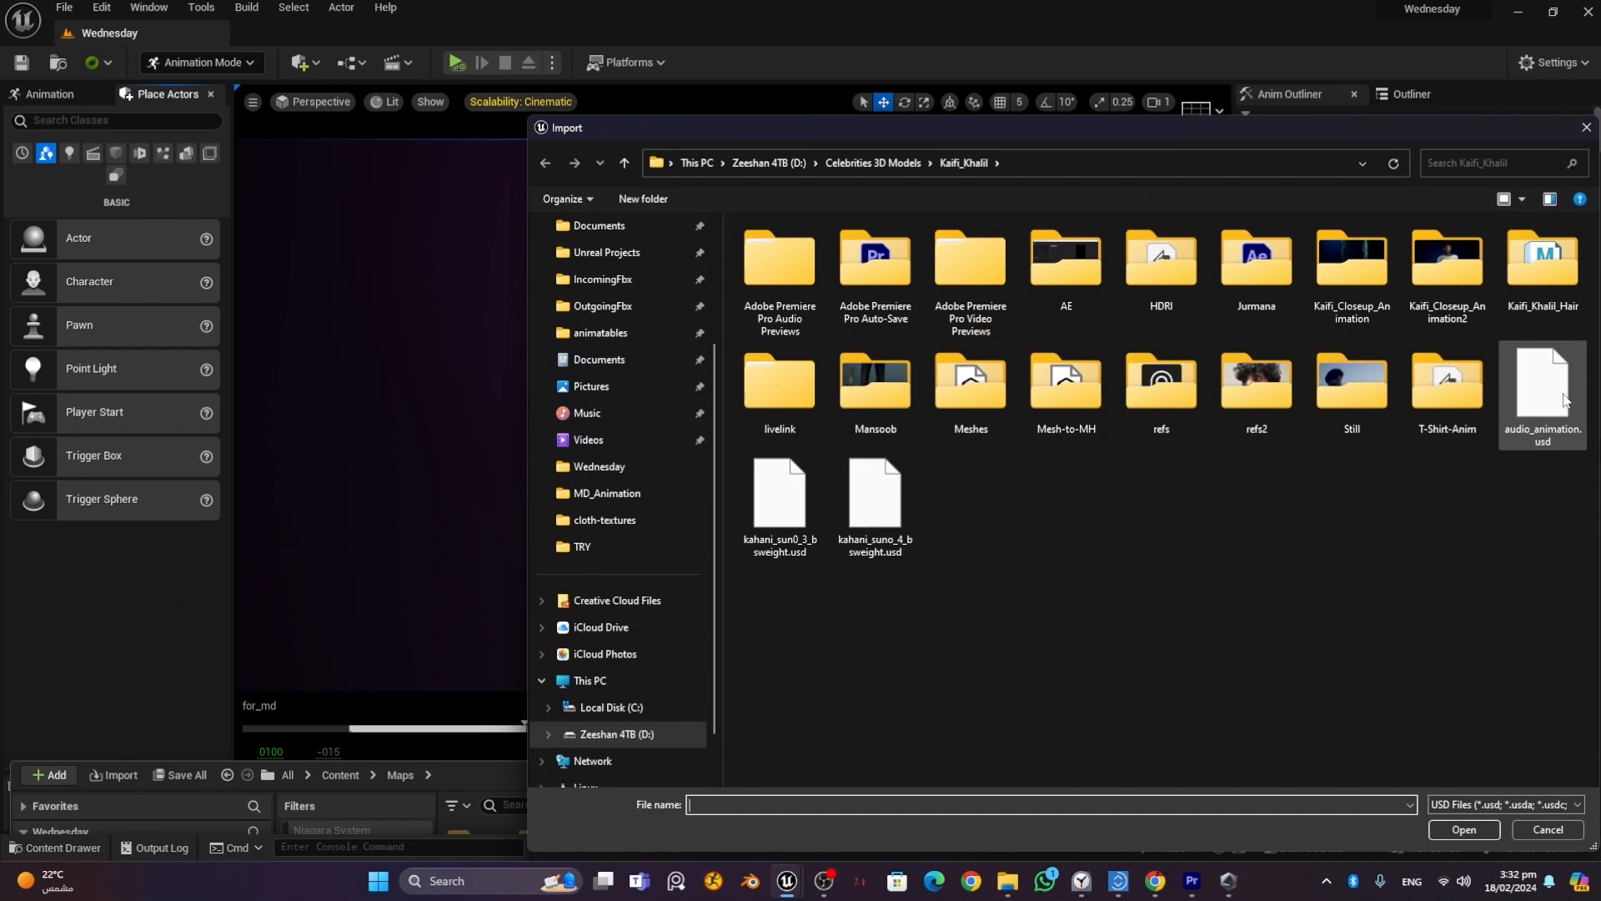
{"action": "left_click", "coordinate": [875, 503]}
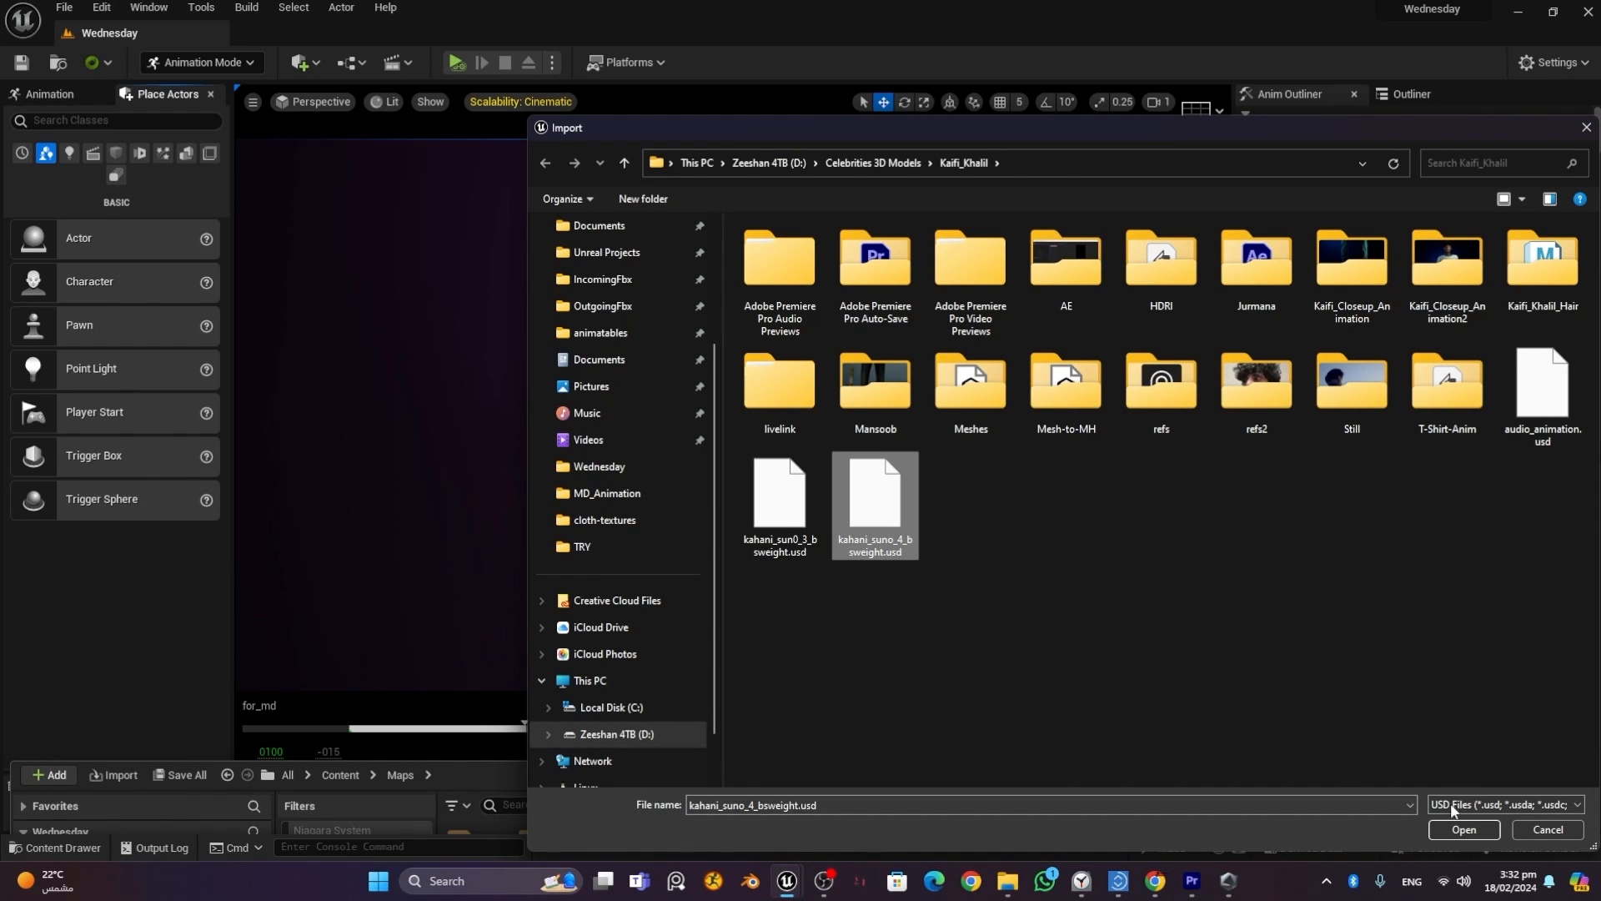
{"action": "left_click", "coordinate": [1465, 829]}
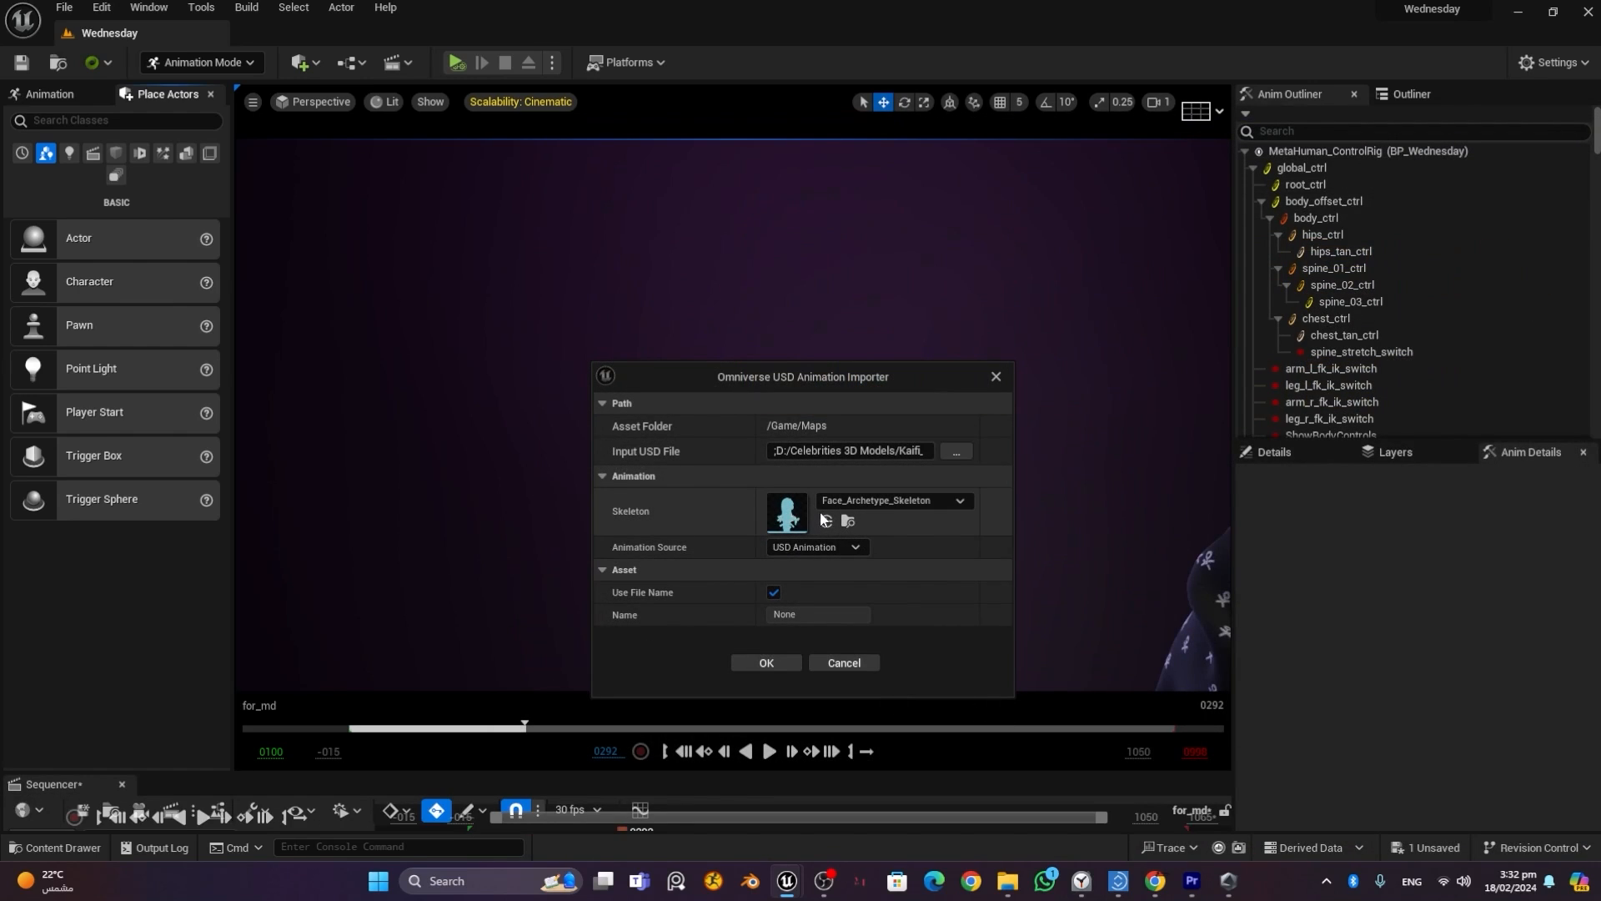
Step: Import the animation onto Face_Archetype_Skeleton with Audio2Face MetaHuman Curves as the animation source, and show the project content
{"action": "left_click", "coordinate": [870, 502]}
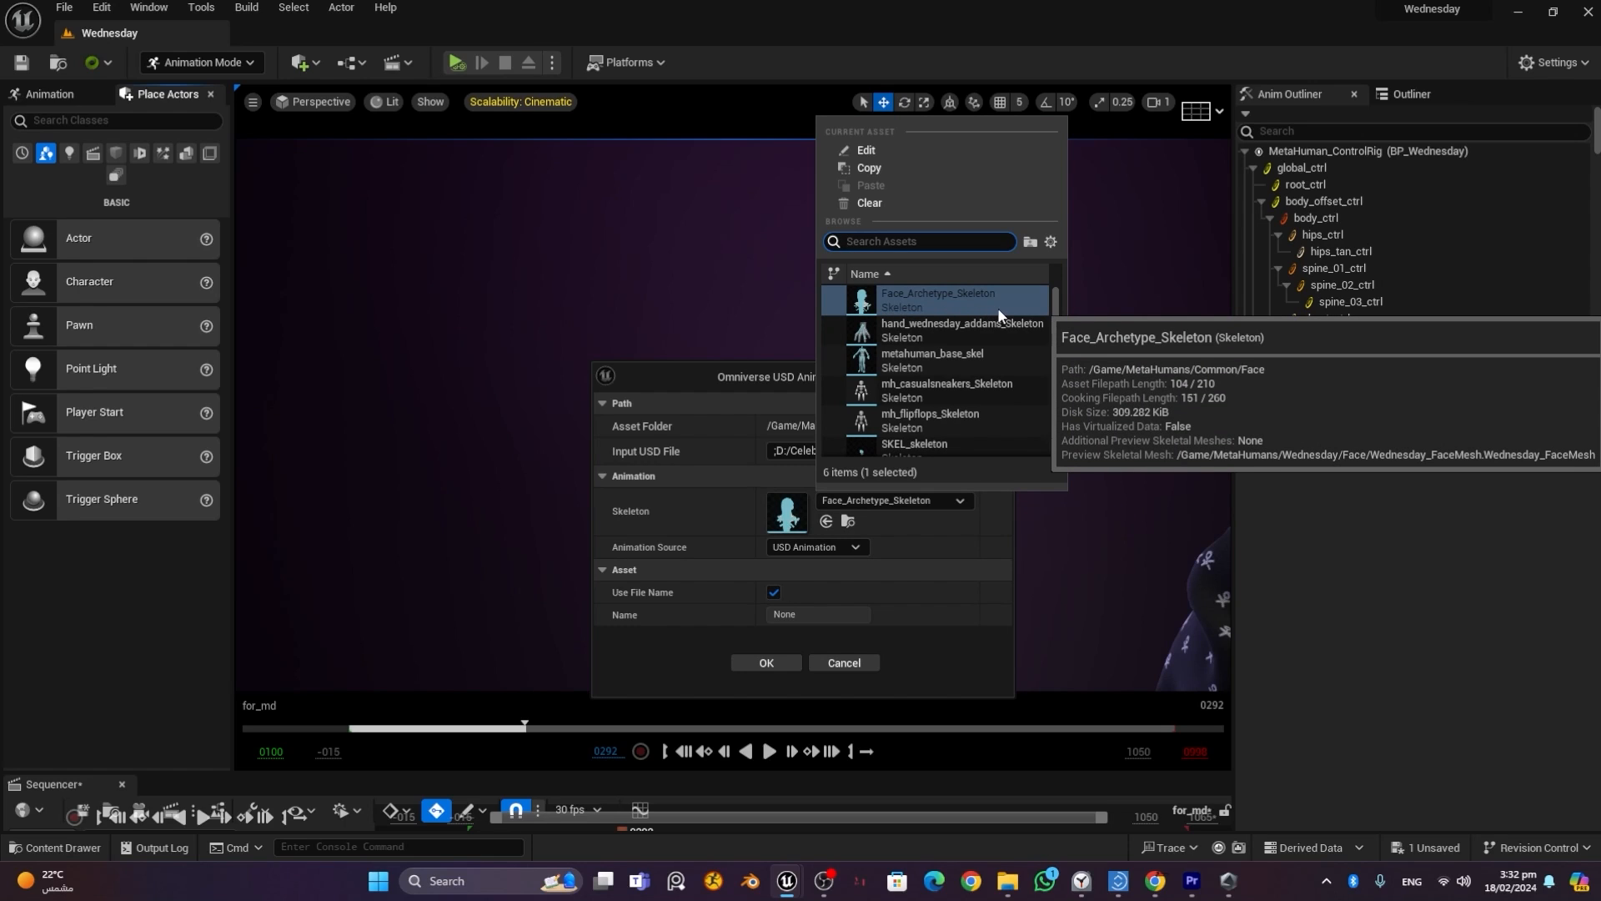
{"action": "left_click", "coordinate": [936, 307]}
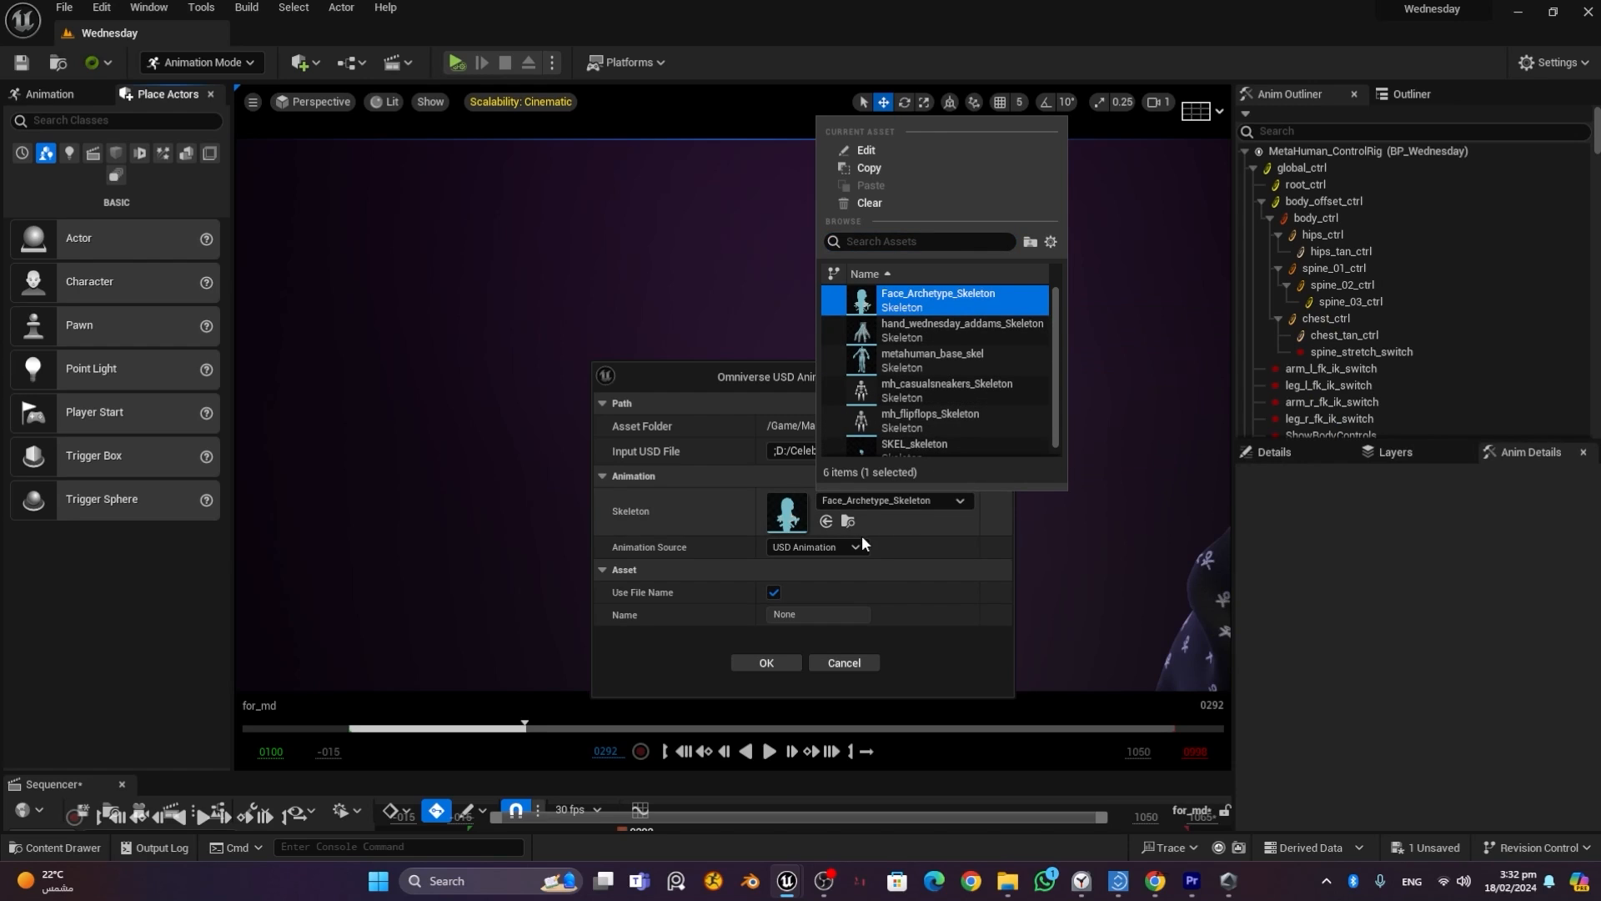
{"action": "left_click", "coordinate": [809, 547]}
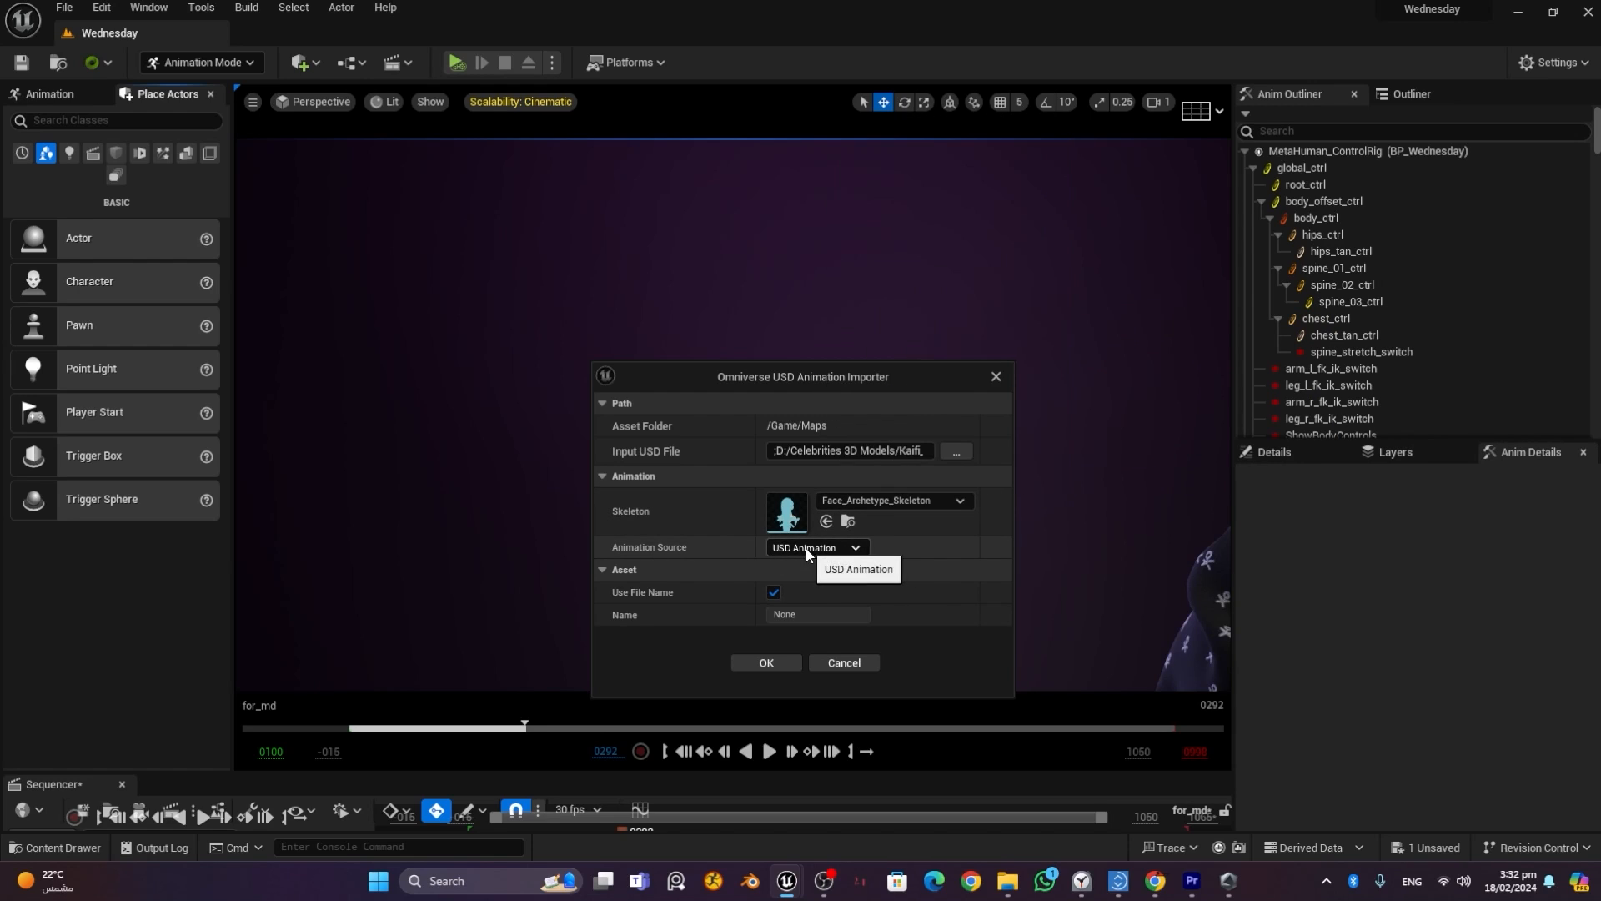
{"action": "left_click", "coordinate": [810, 547]}
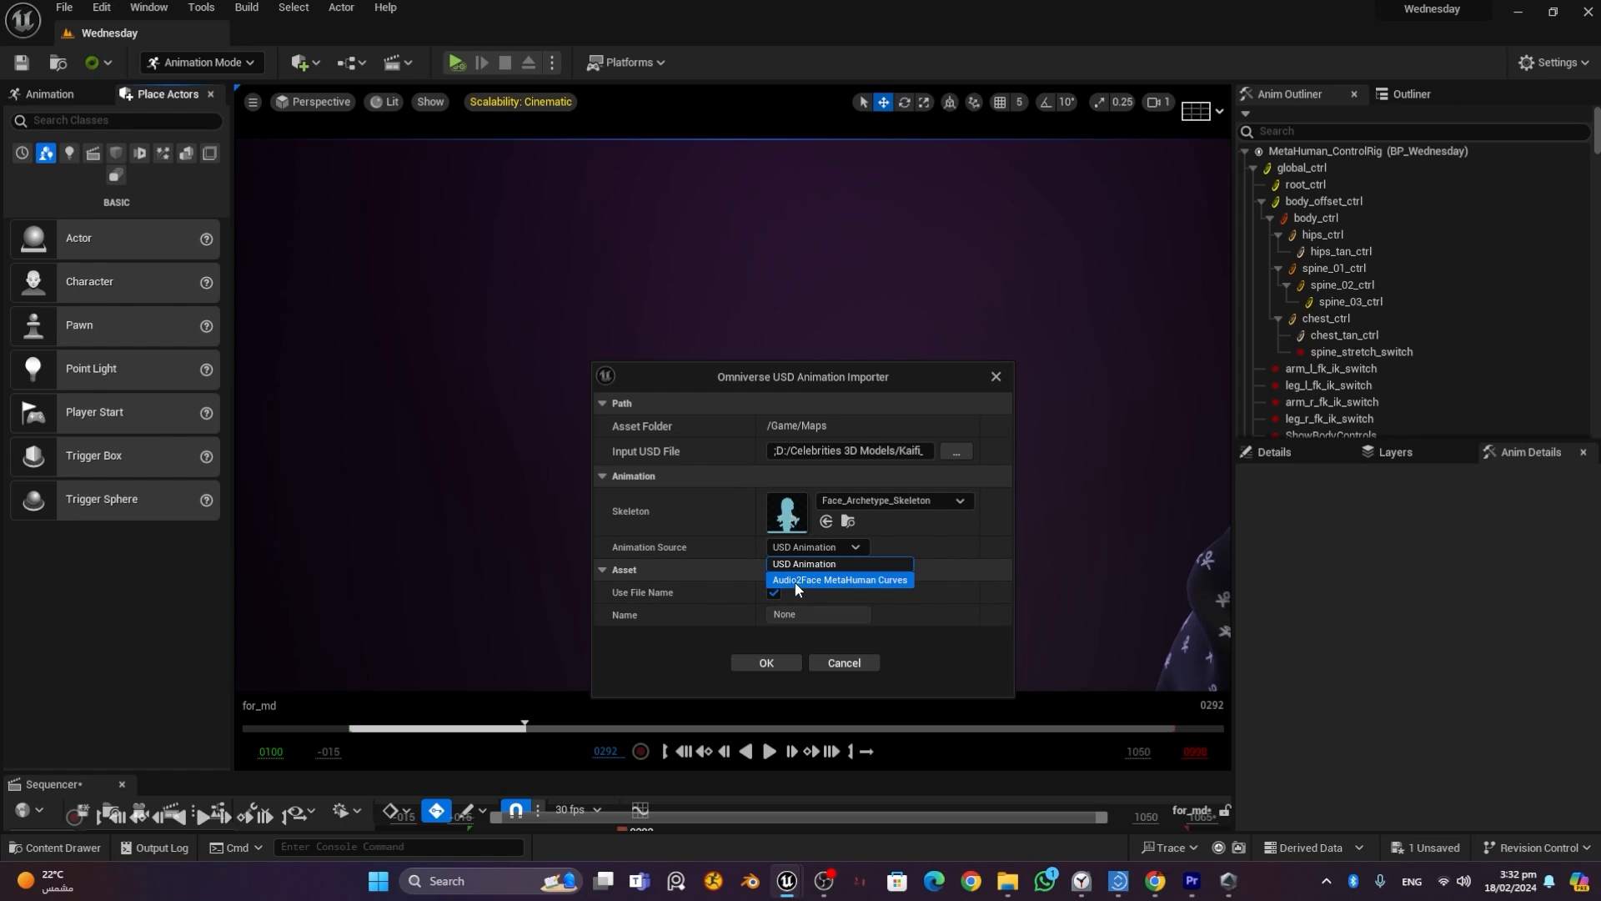
{"action": "left_click", "coordinate": [894, 583]}
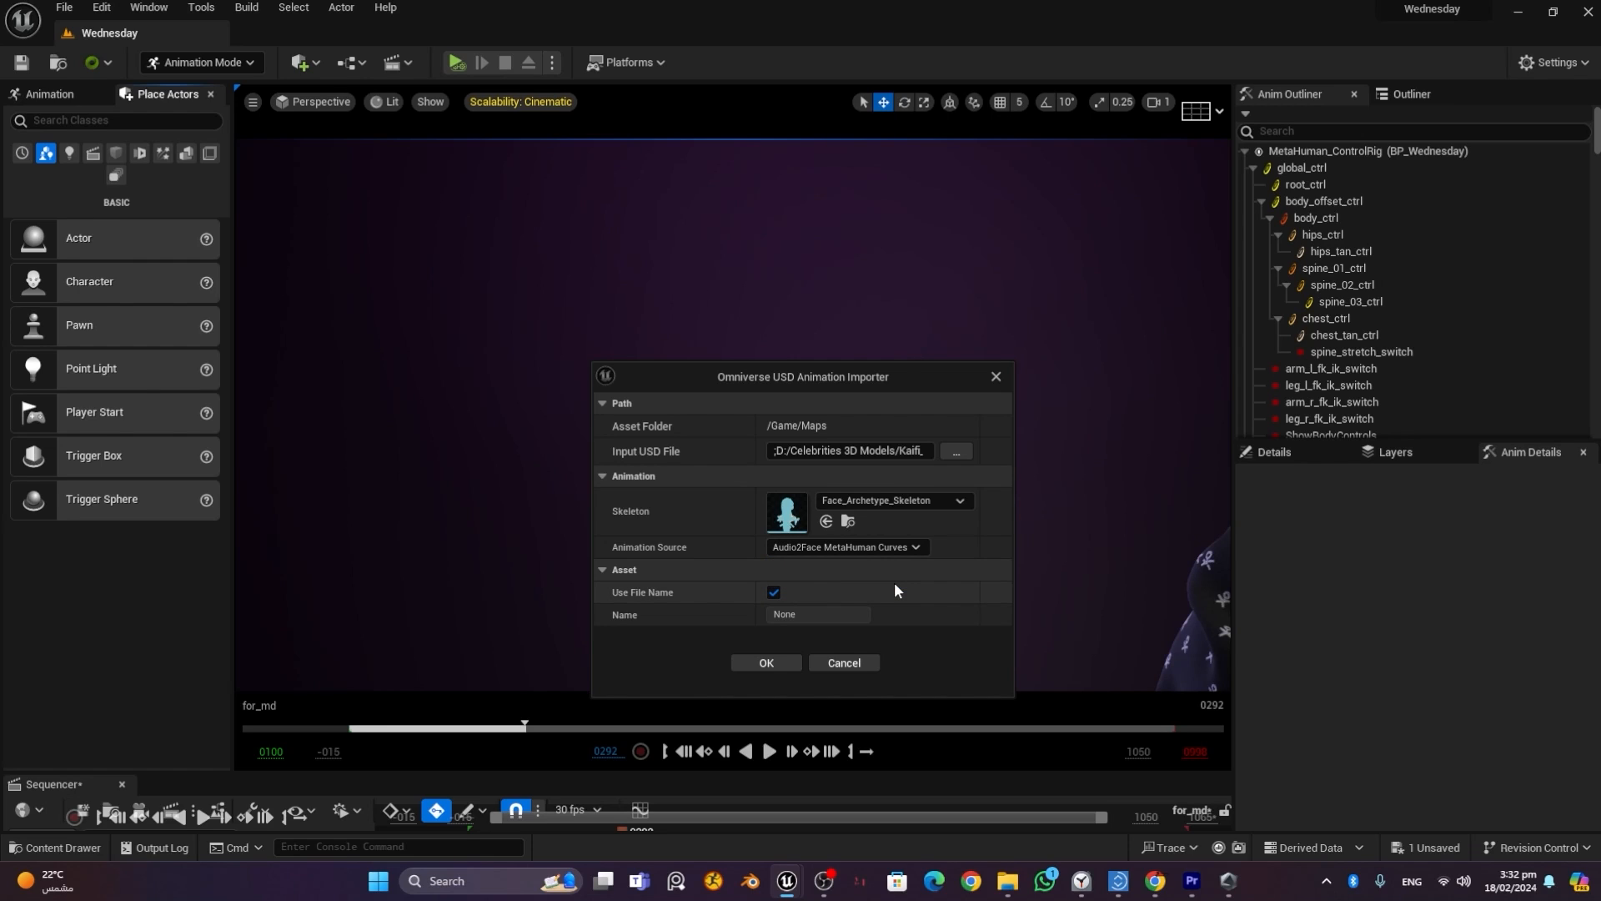
{"action": "left_click", "coordinate": [768, 662]}
{"action": "left_click", "coordinate": [57, 847]}
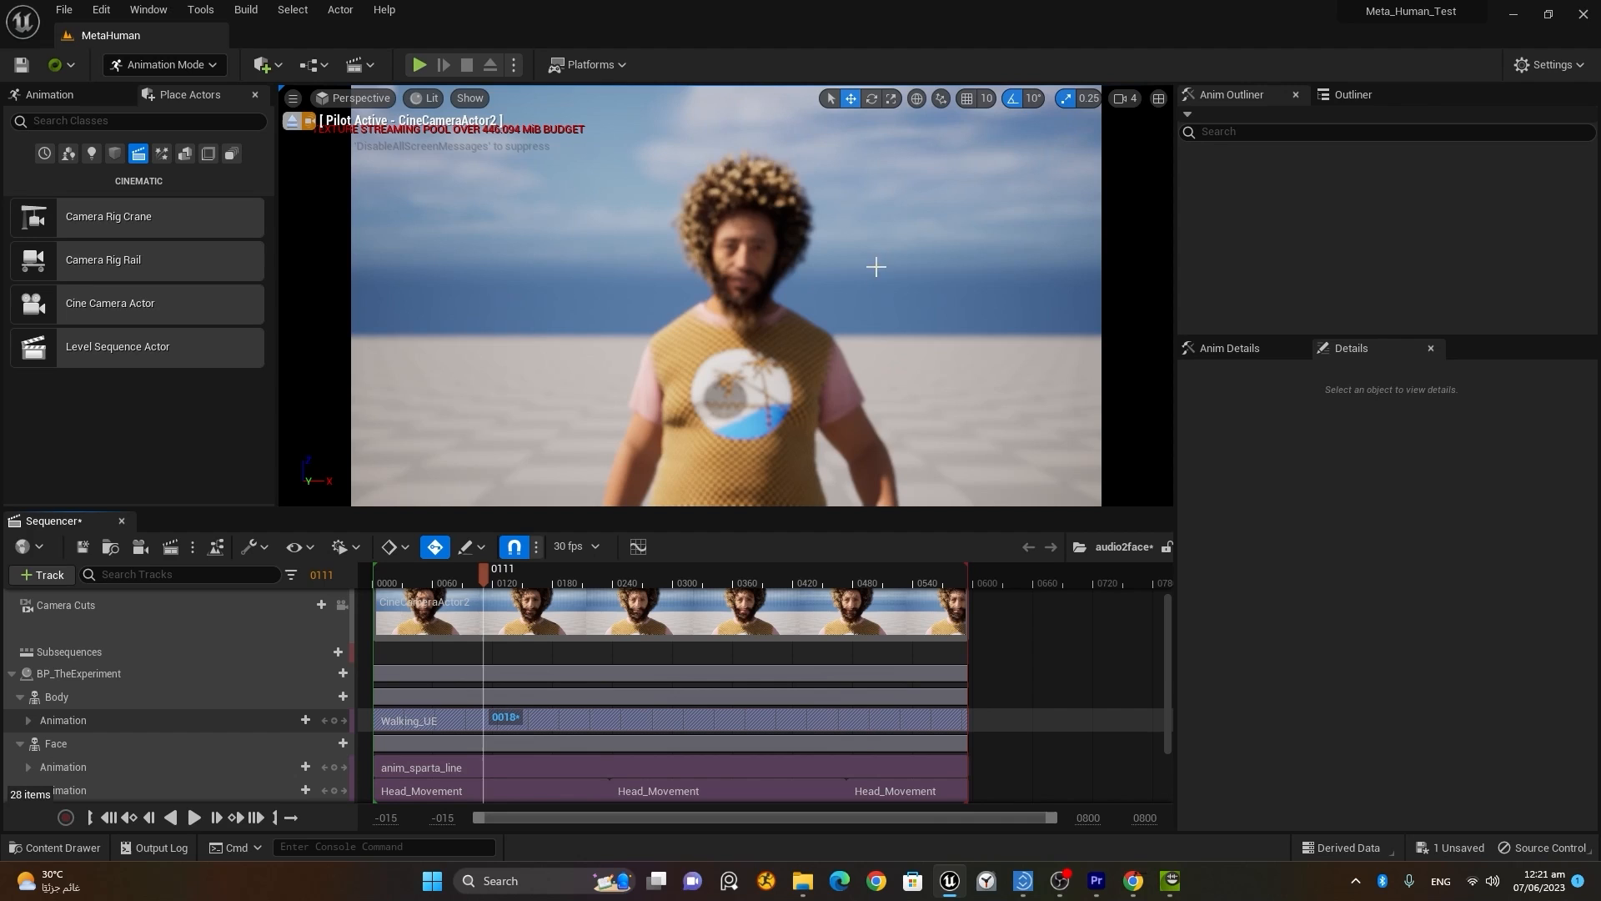
Step: Pull the piloted CineCameraActor2 back until the whole walking MetaHuman is in frame
{"action": "key", "text": "s"}
{"action": "right_click_drag", "start_coordinate": [876, 267], "coordinate": [876, 267]}
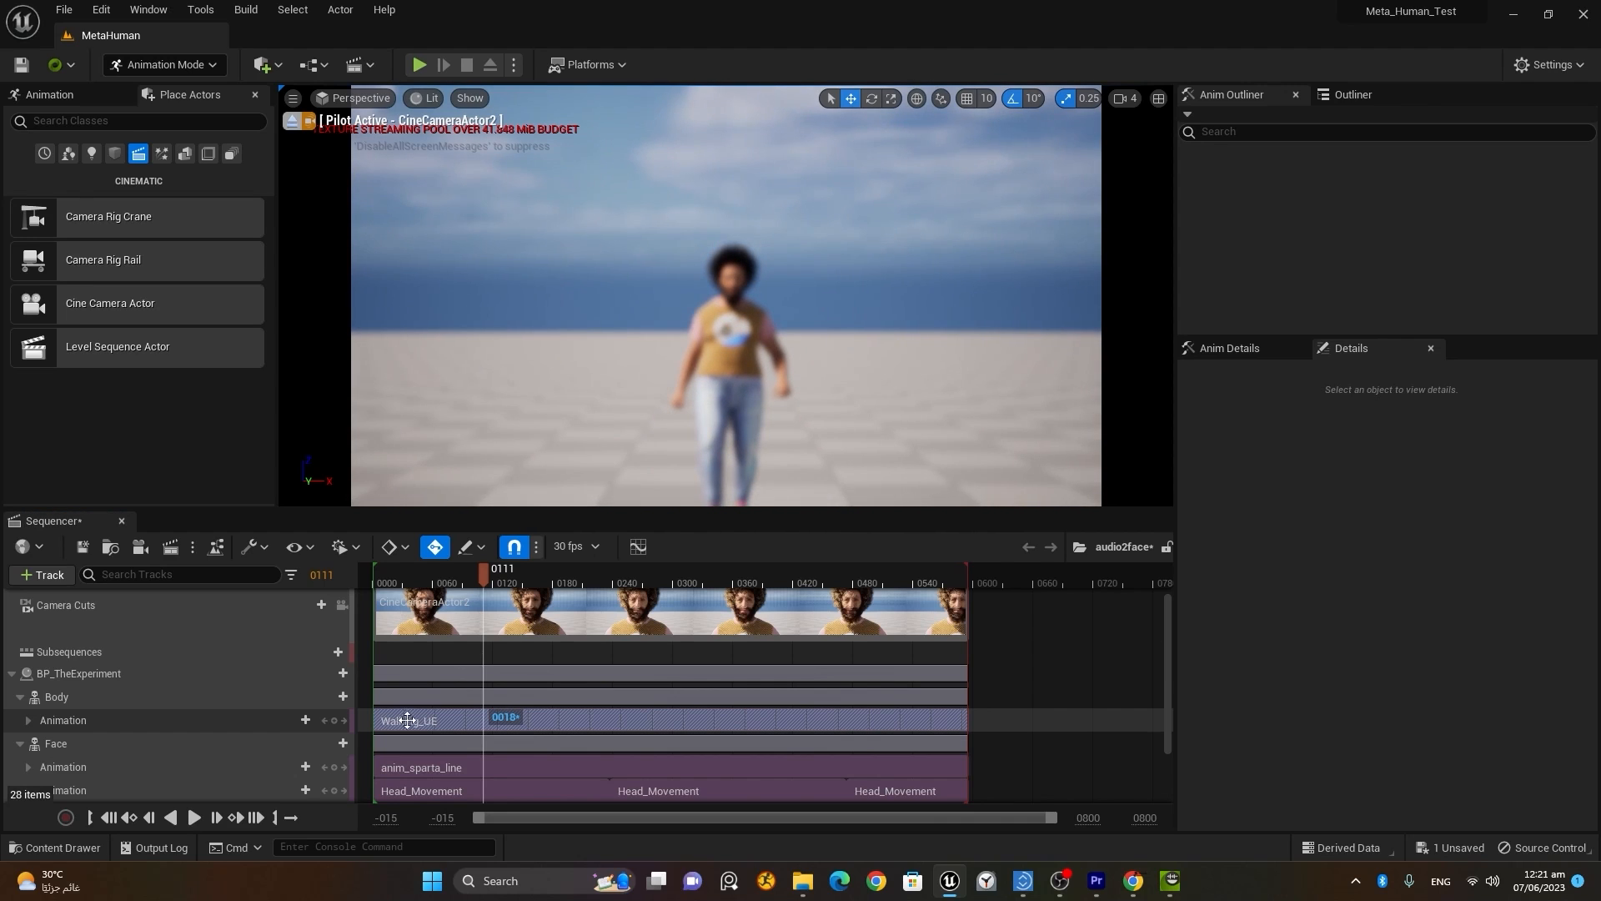
{"action": "key", "text": "s"}
{"action": "right_click_drag", "start_coordinate": [845, 382], "coordinate": [845, 382]}
{"action": "key", "text": "g"}
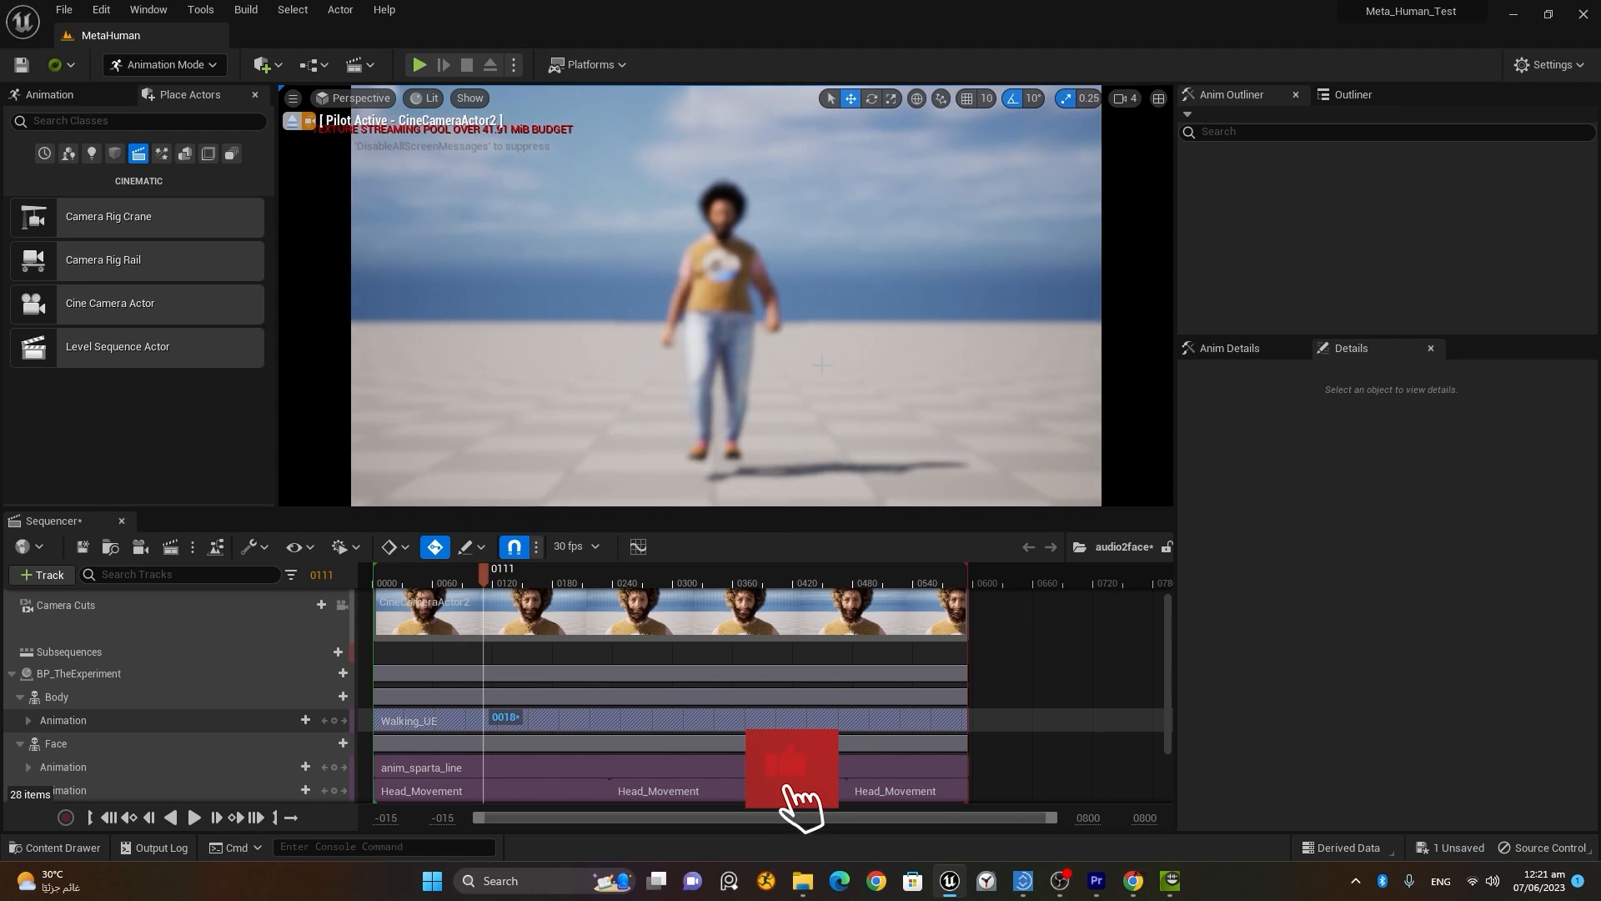
Step: Set CineCameraActor2's manual focus distance to about 758.84 cm so the MetaHuman is sharp, showing the debug focus plane only while adjusting
{"action": "scroll", "coordinate": [252, 727], "scroll_direction": "down", "scroll_amount": 3}
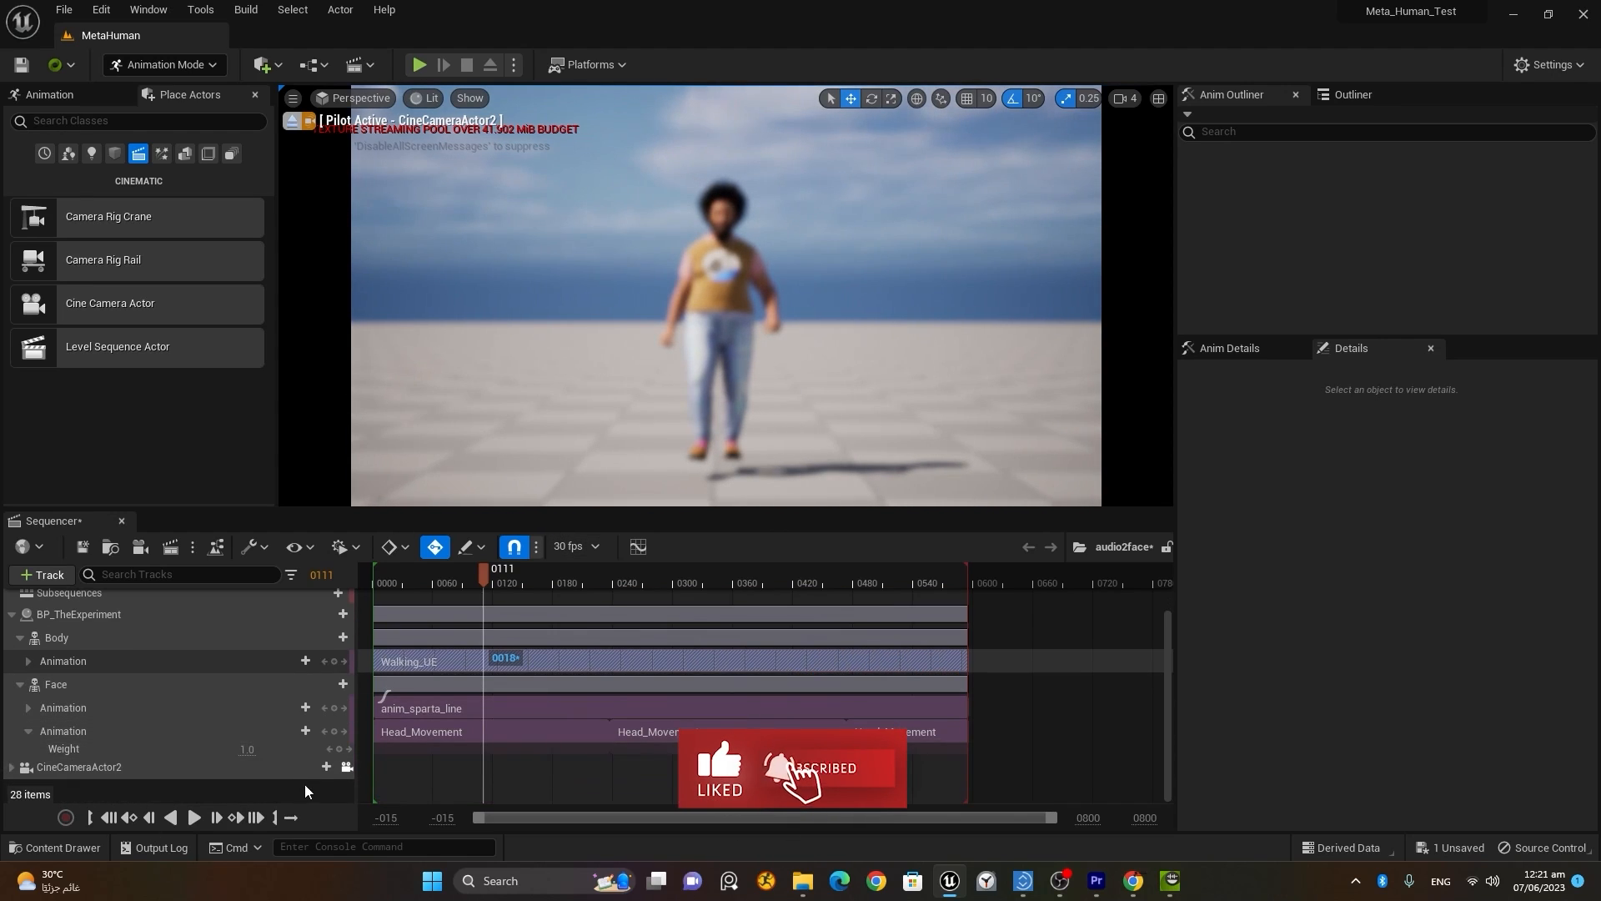
{"action": "scroll", "coordinate": [294, 747], "scroll_direction": "up", "scroll_amount": 4}
{"action": "scroll", "coordinate": [235, 674], "scroll_direction": "down", "scroll_amount": 3}
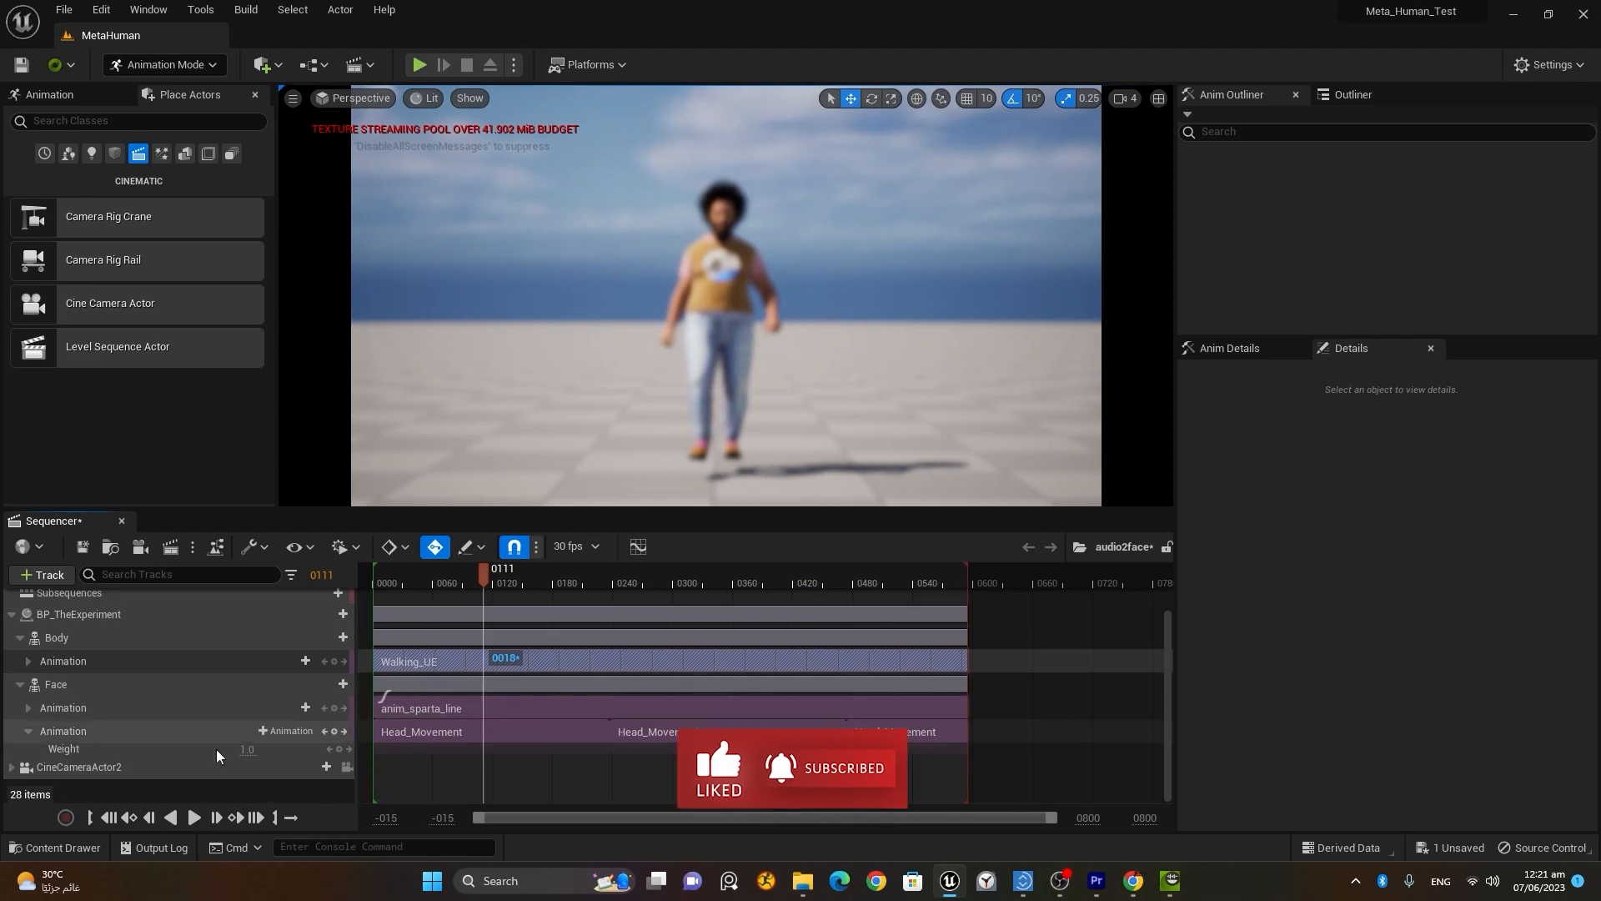
{"action": "left_click", "coordinate": [162, 767]}
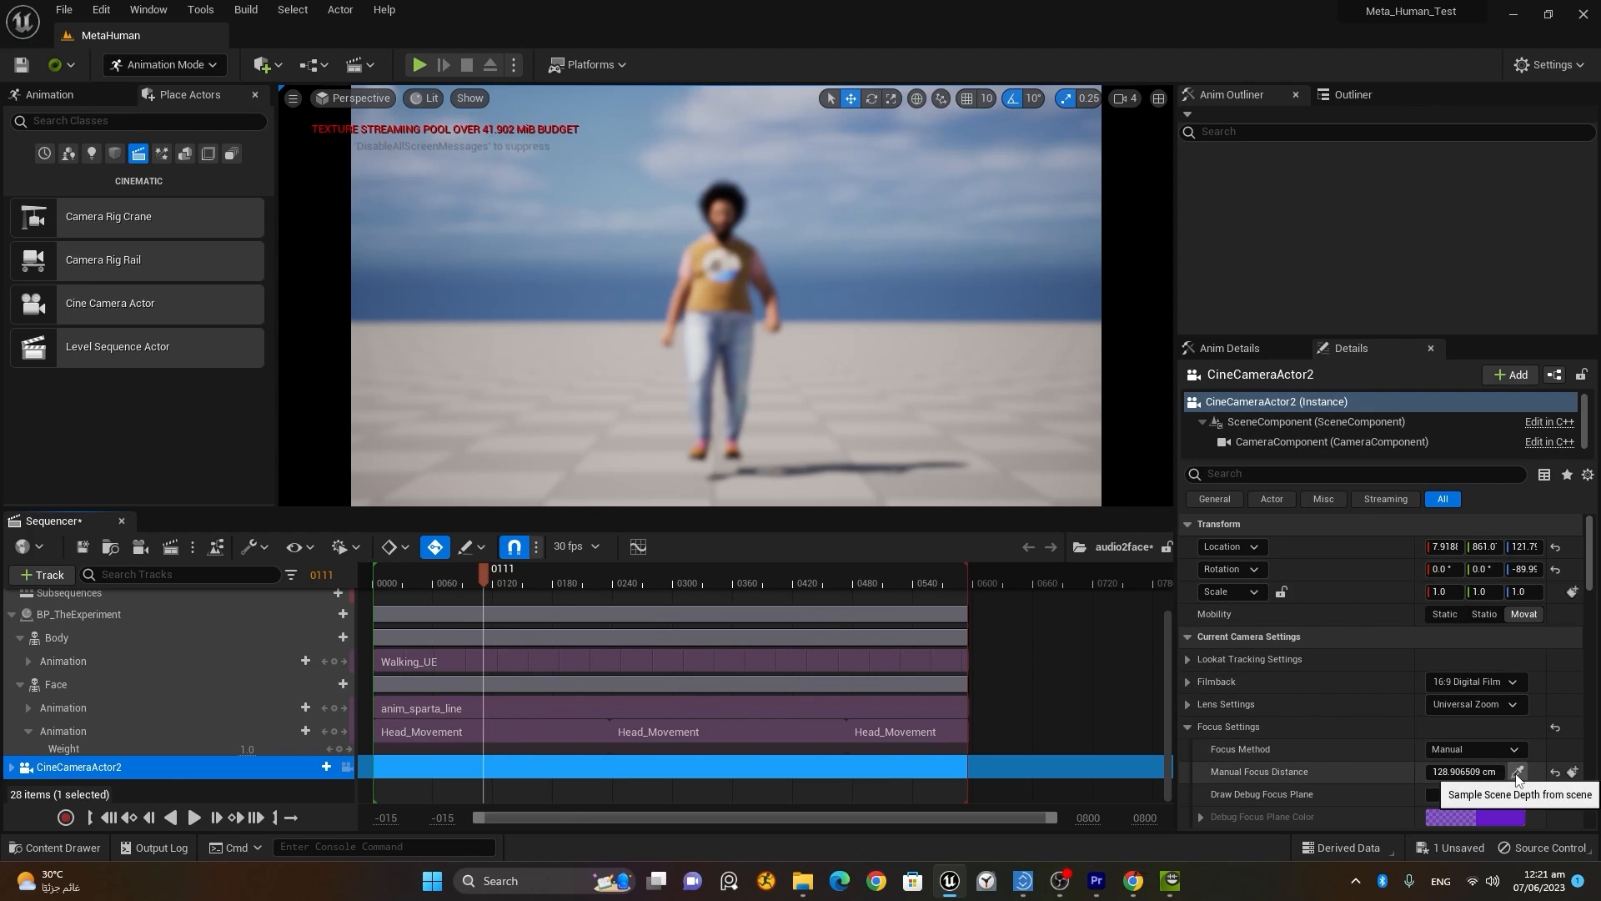
{"action": "left_click", "coordinate": [1433, 795]}
{"action": "mouse_move", "coordinate": [1459, 773]}
{"action": "left_mouse_down"}
{"action": "mouse_move", "coordinate": [1426, 773]}
{"action": "mouse_move", "coordinate": [1502, 772]}
{"action": "mouse_move", "coordinate": [1470, 772]}
{"action": "mouse_move", "coordinate": [1464, 798]}
{"action": "left_mouse_up"}
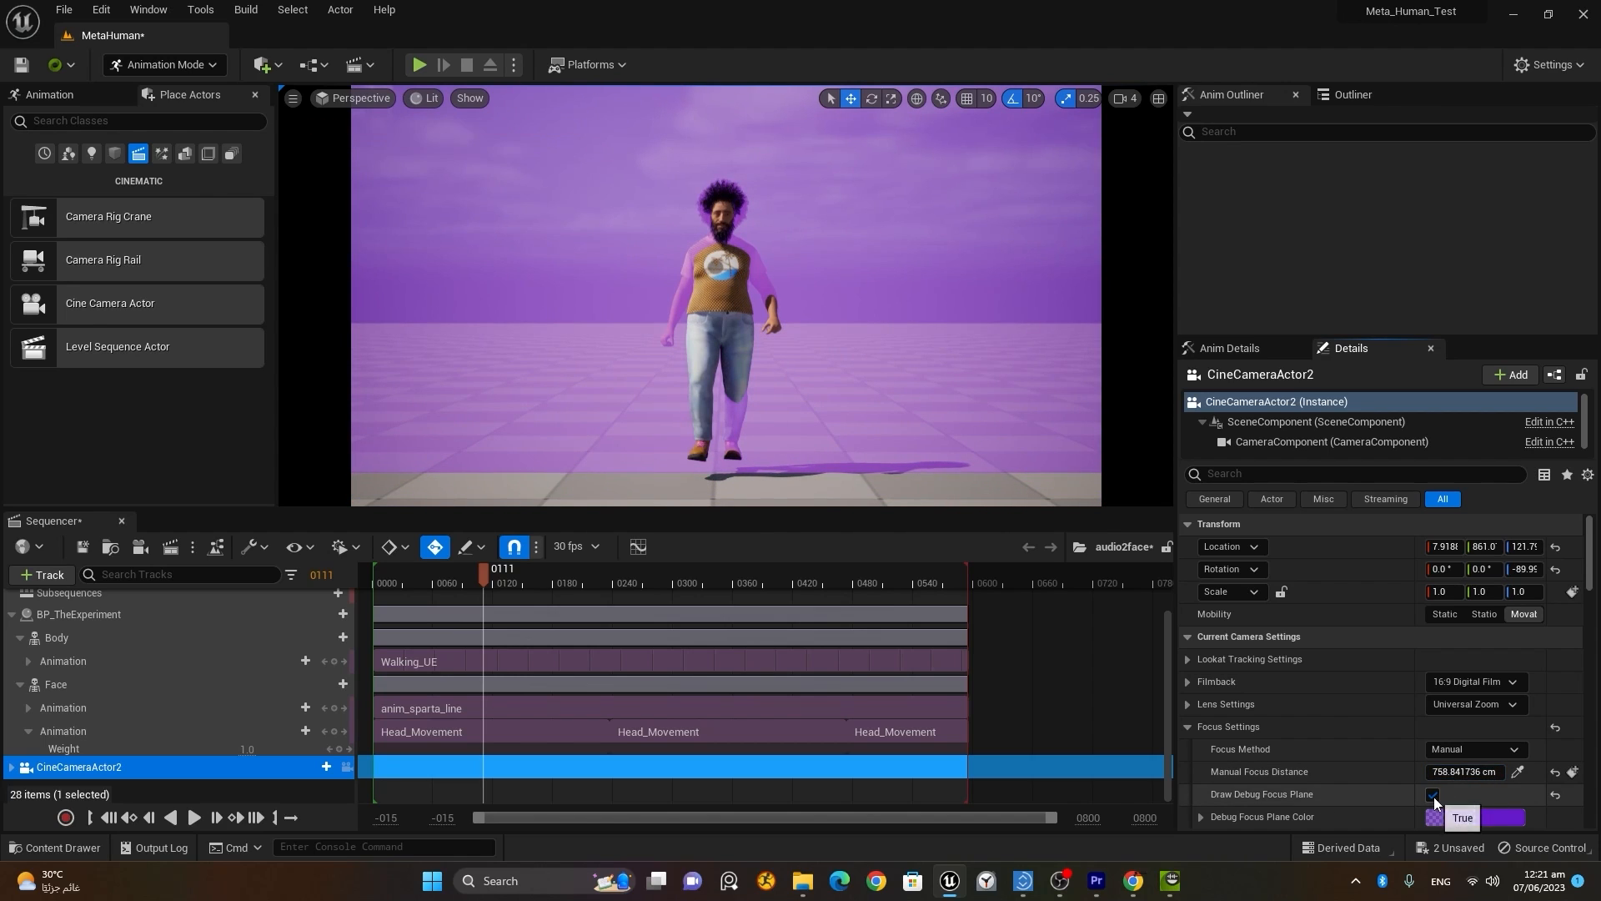
{"action": "left_click", "coordinate": [1433, 795]}
Step: Play back the audio2face sequence to check the combined walking, head and facial animation, and pause it
{"action": "left_click", "coordinate": [197, 819]}
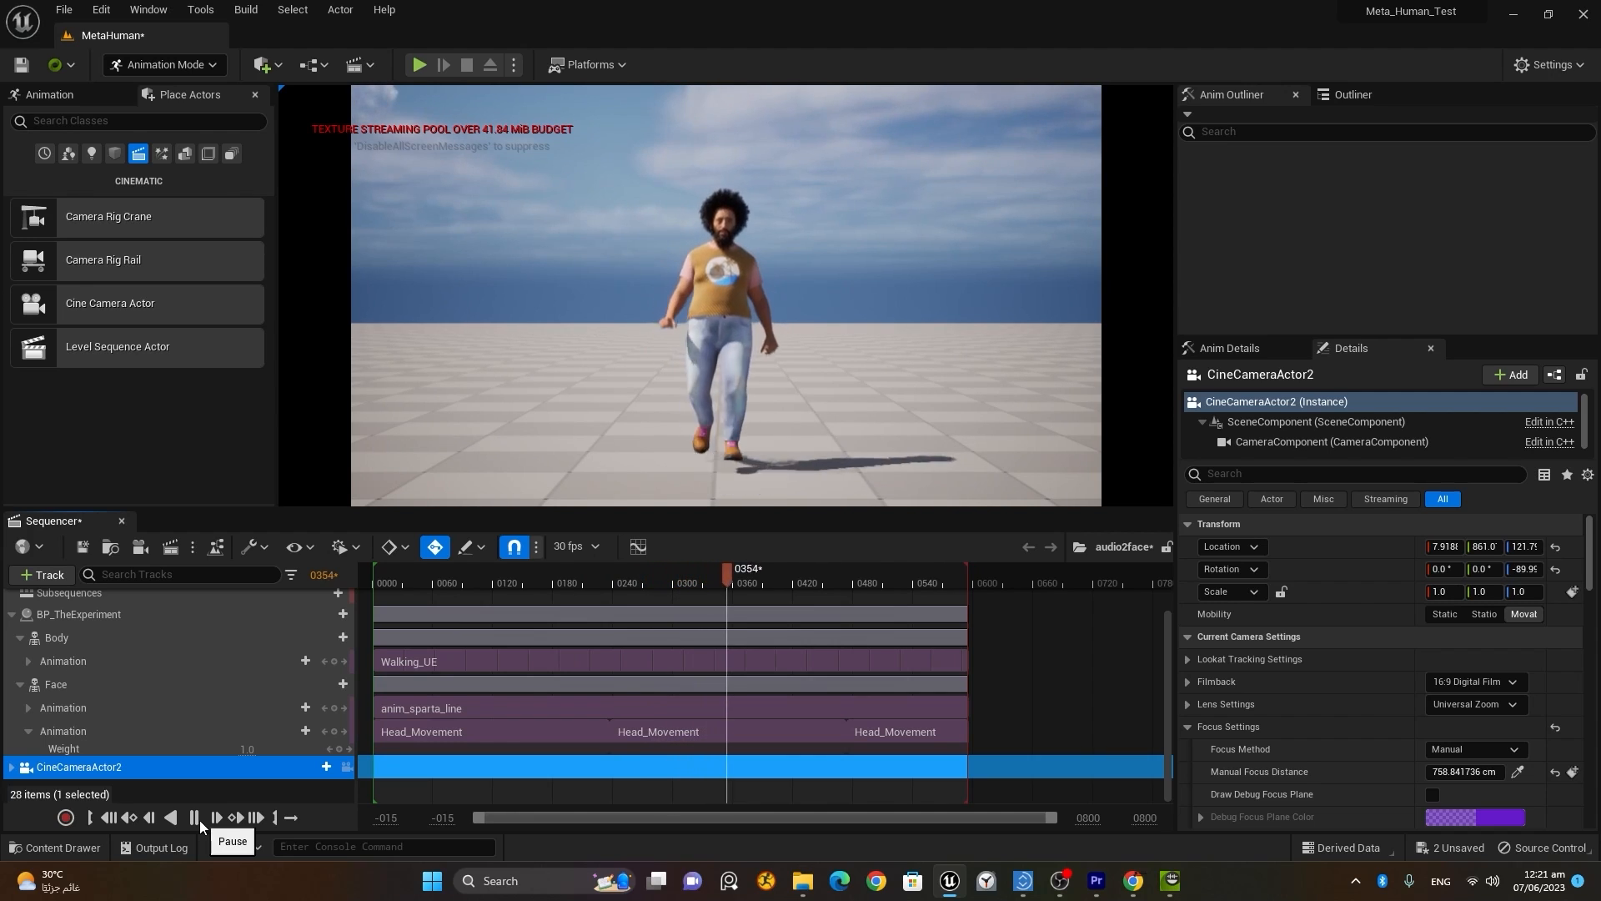
{"action": "left_click", "coordinate": [198, 819]}
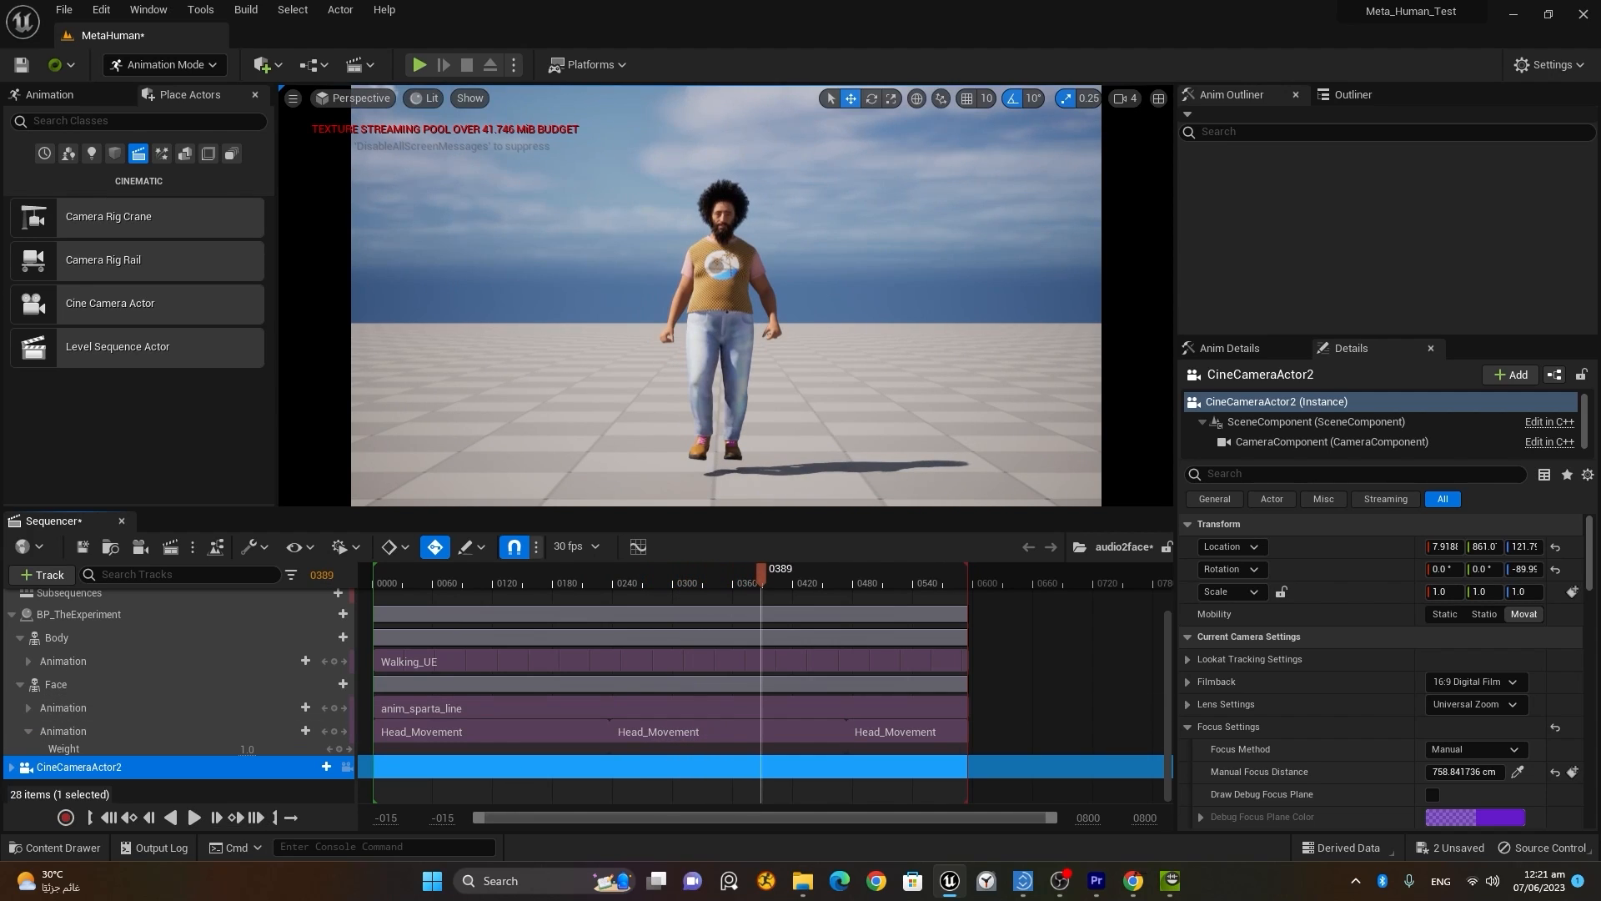